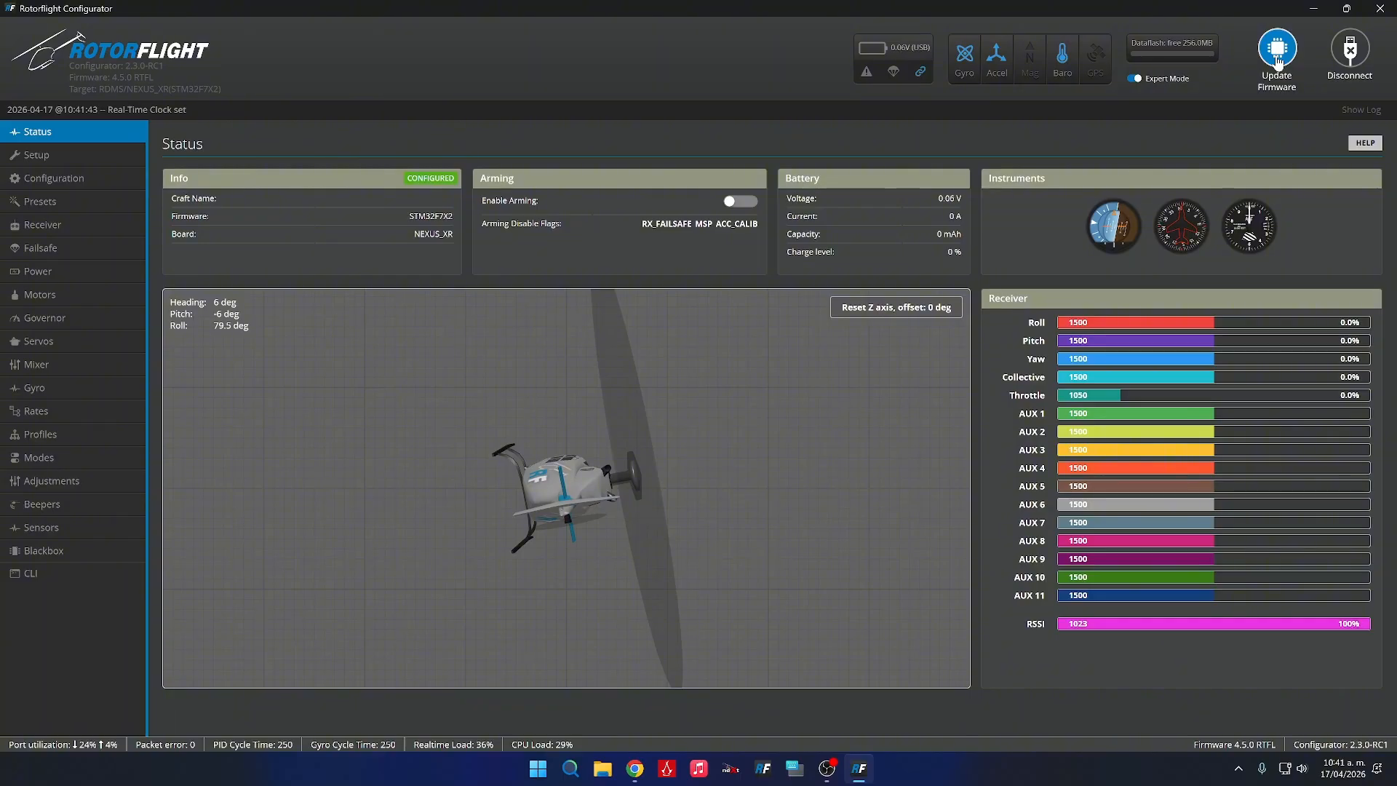
Open the firmware flasher with Releases and Pre-releases as the build type, and detect the connected board's target.
{"action": "left_click", "coordinate": [1277, 51]}
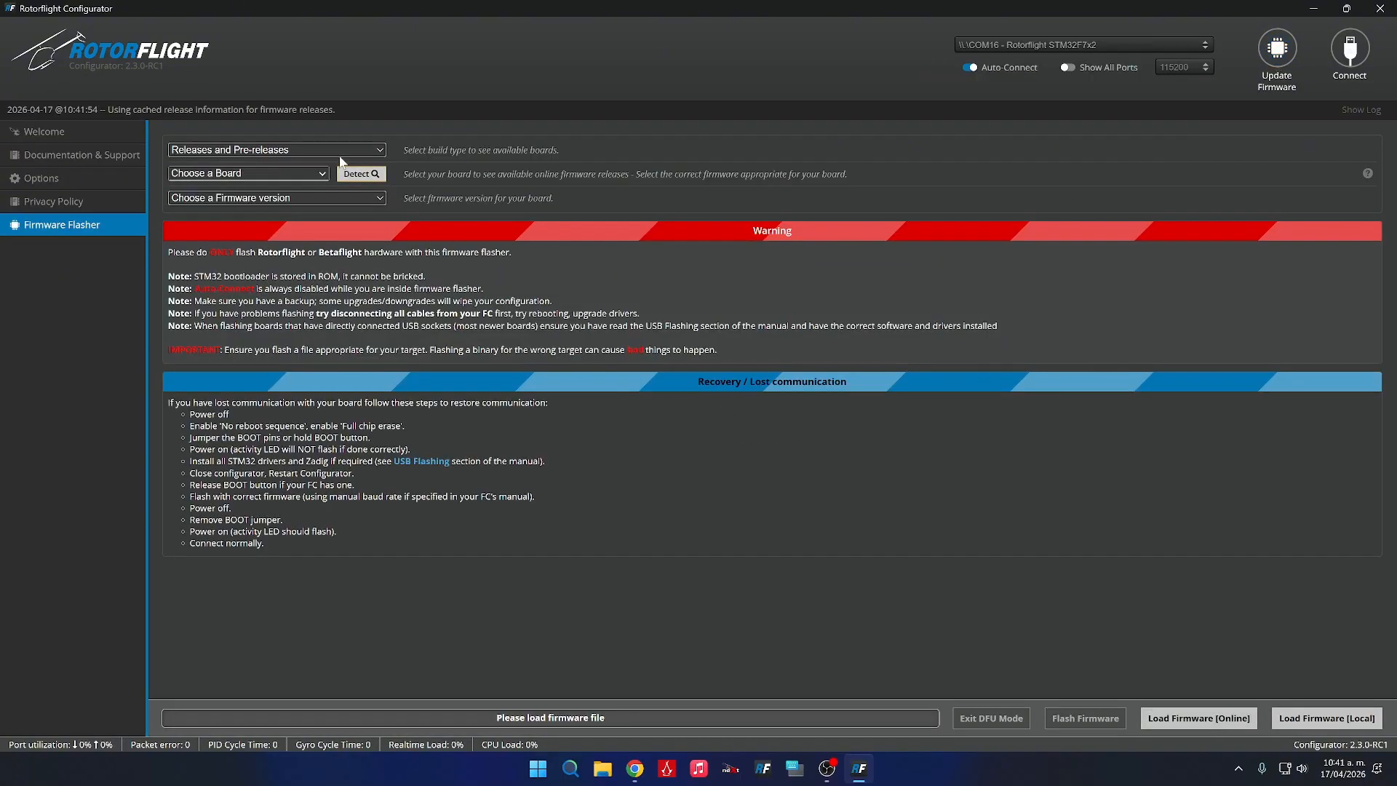
{"action": "left_click", "coordinate": [290, 145]}
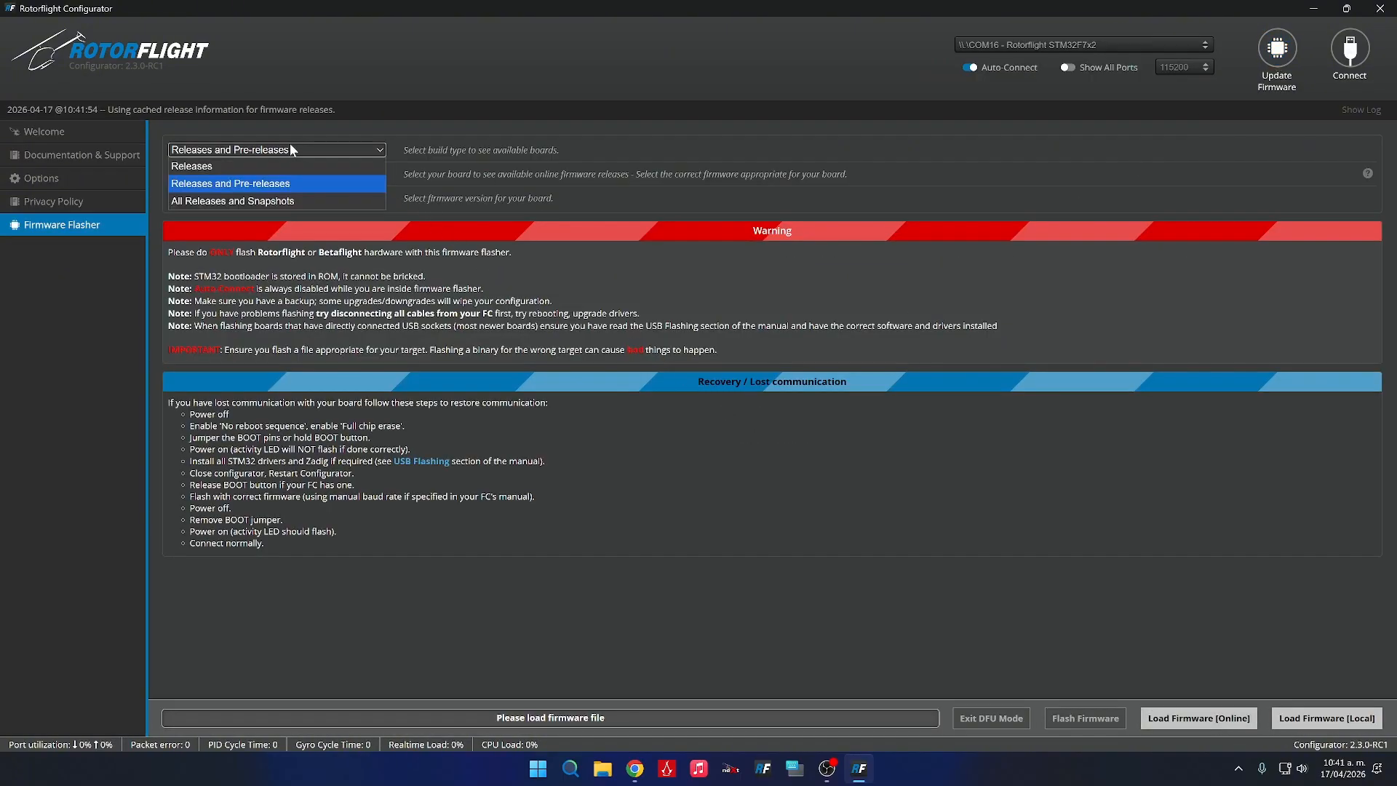
{"action": "left_click", "coordinate": [271, 188]}
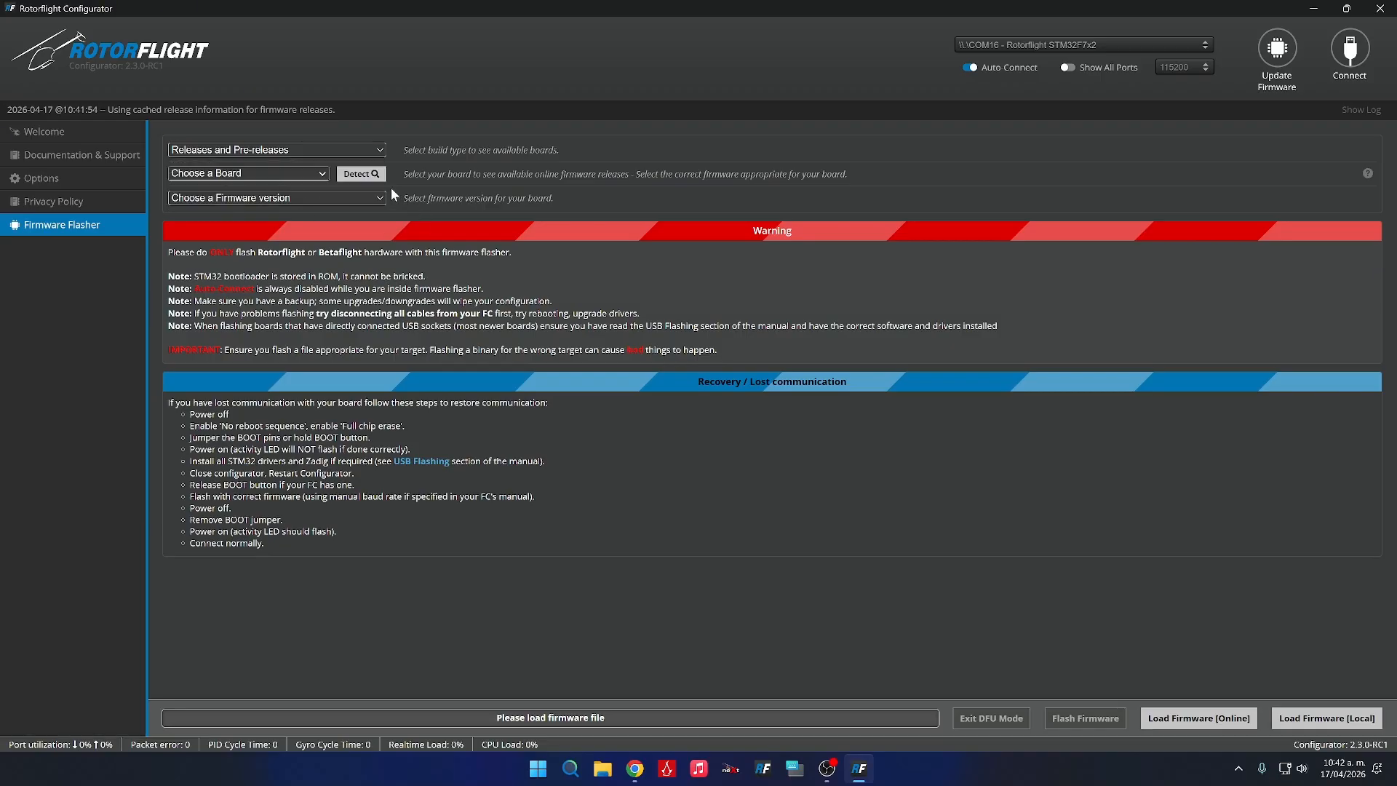
{"action": "left_click", "coordinate": [361, 173]}
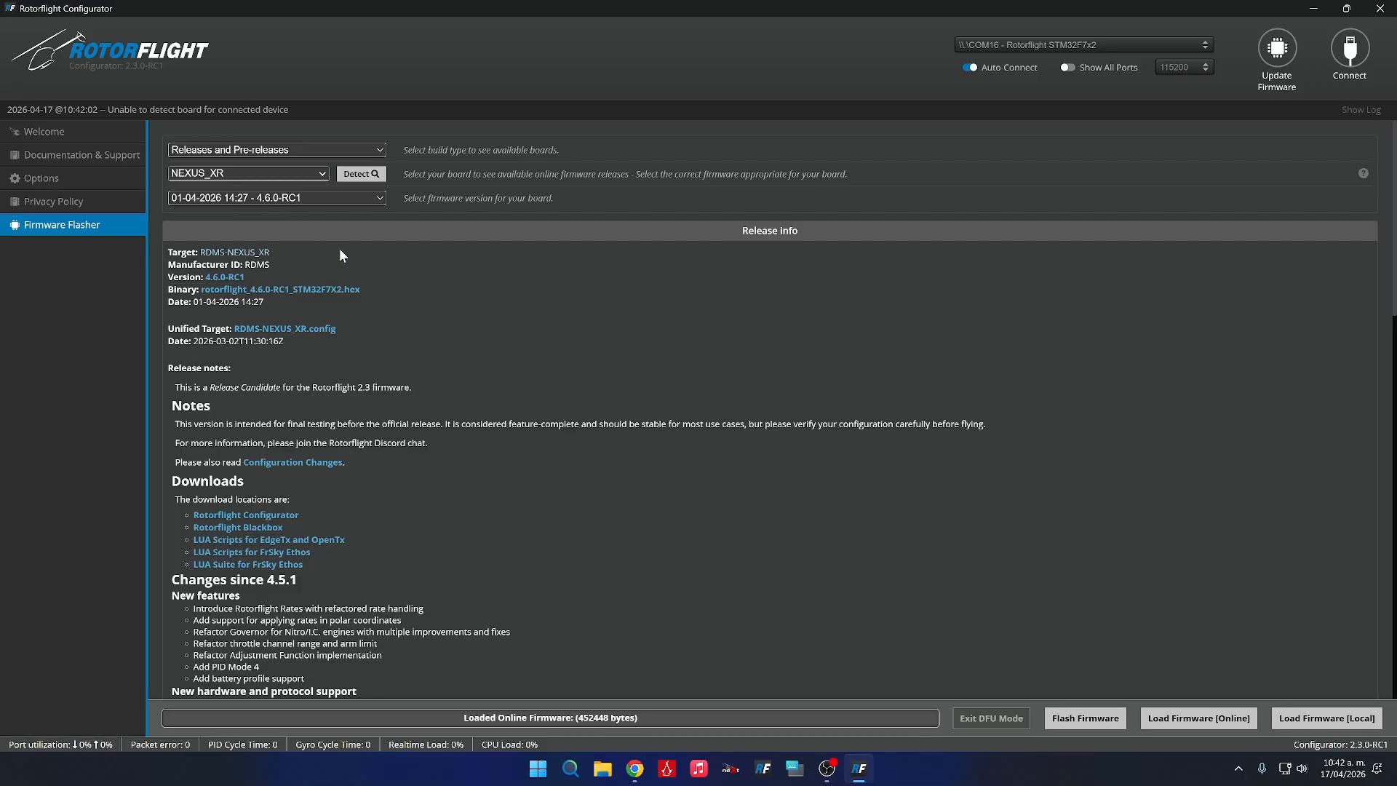
Load the online 4.6.0-RC1 firmware for the NEXUS_XR board and flash it.
{"action": "left_click", "coordinate": [1166, 717]}
{"action": "scroll", "coordinate": [967, 585], "scroll_direction": "down", "scroll_amount": 1}
{"action": "scroll", "coordinate": [963, 579], "scroll_direction": "down", "scroll_amount": 1}
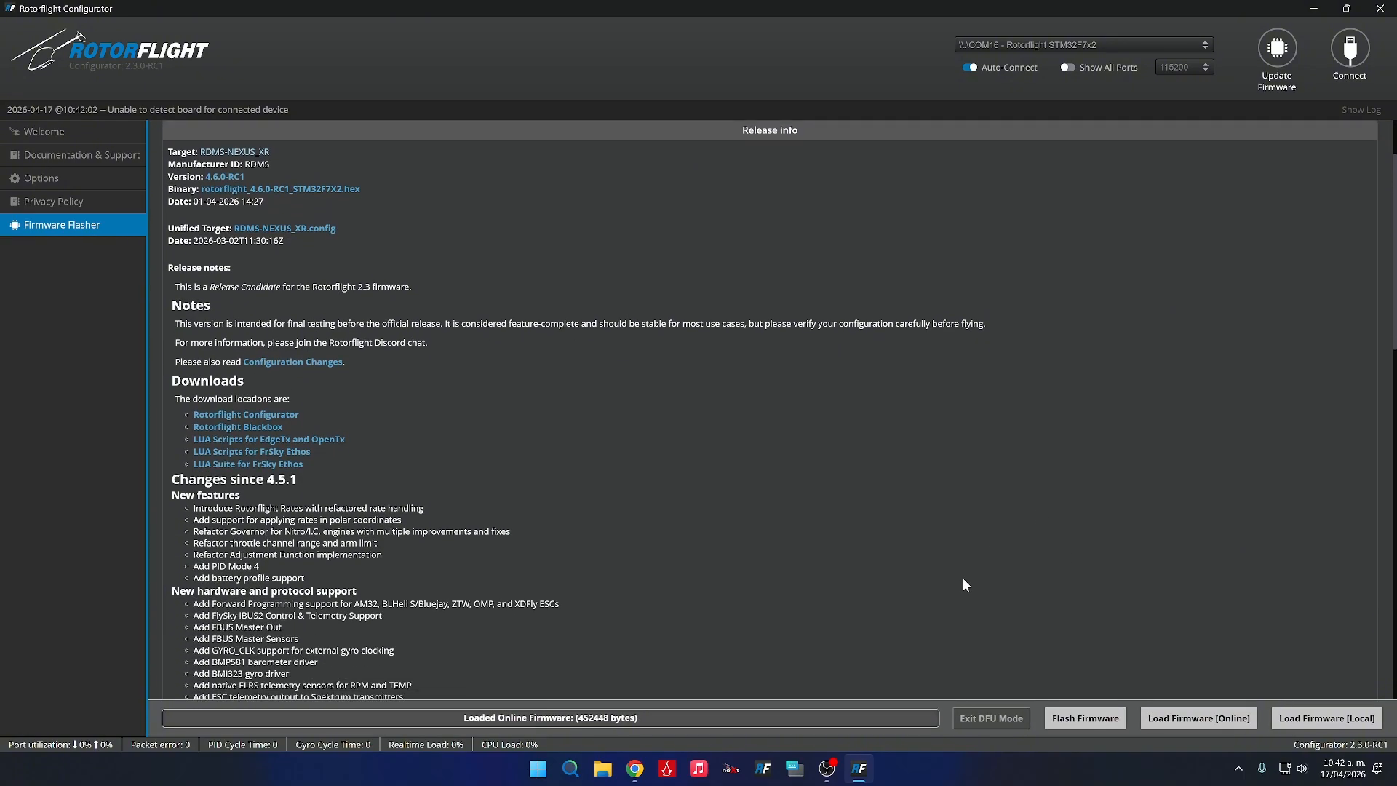
{"action": "scroll", "coordinate": [697, 507], "scroll_direction": "up", "scroll_amount": 2}
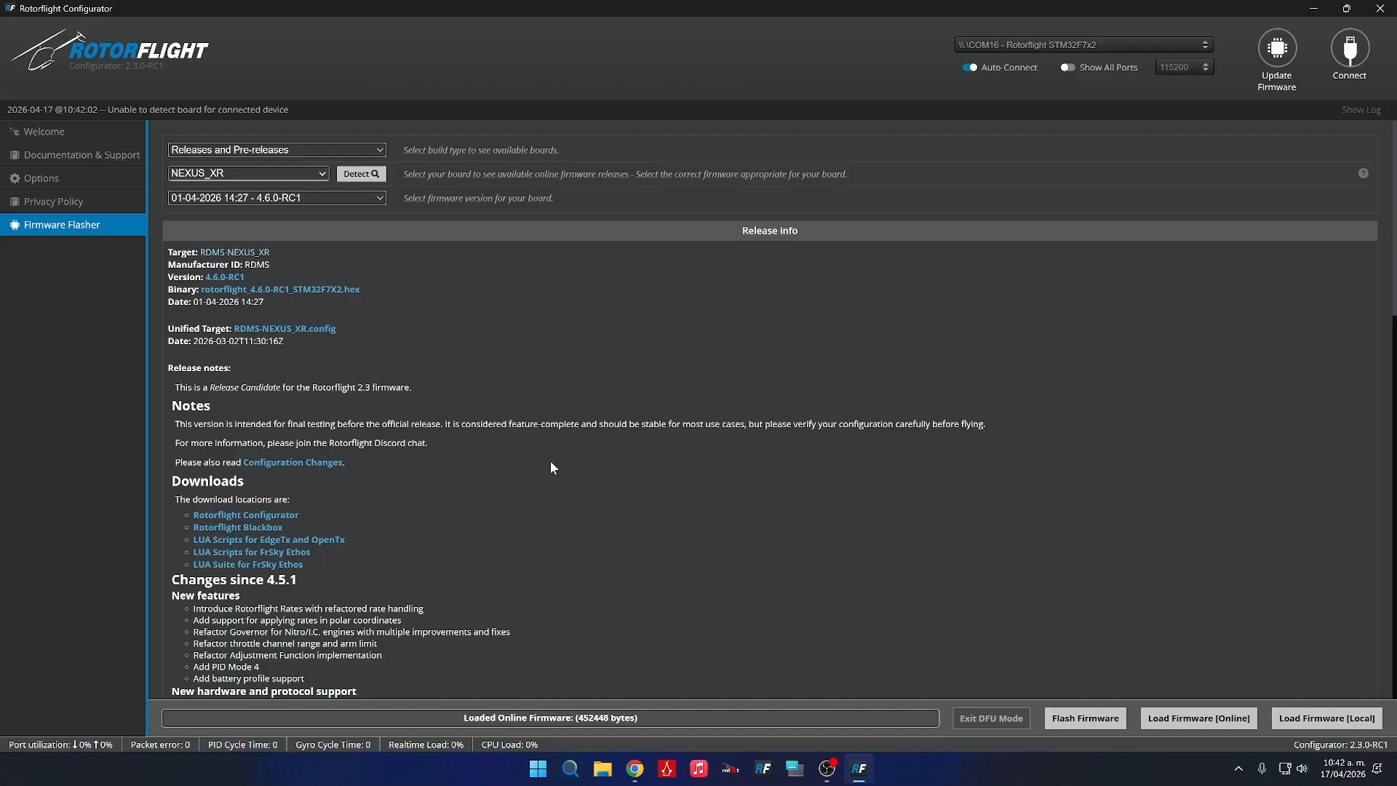
{"action": "left_click", "coordinate": [1084, 720]}
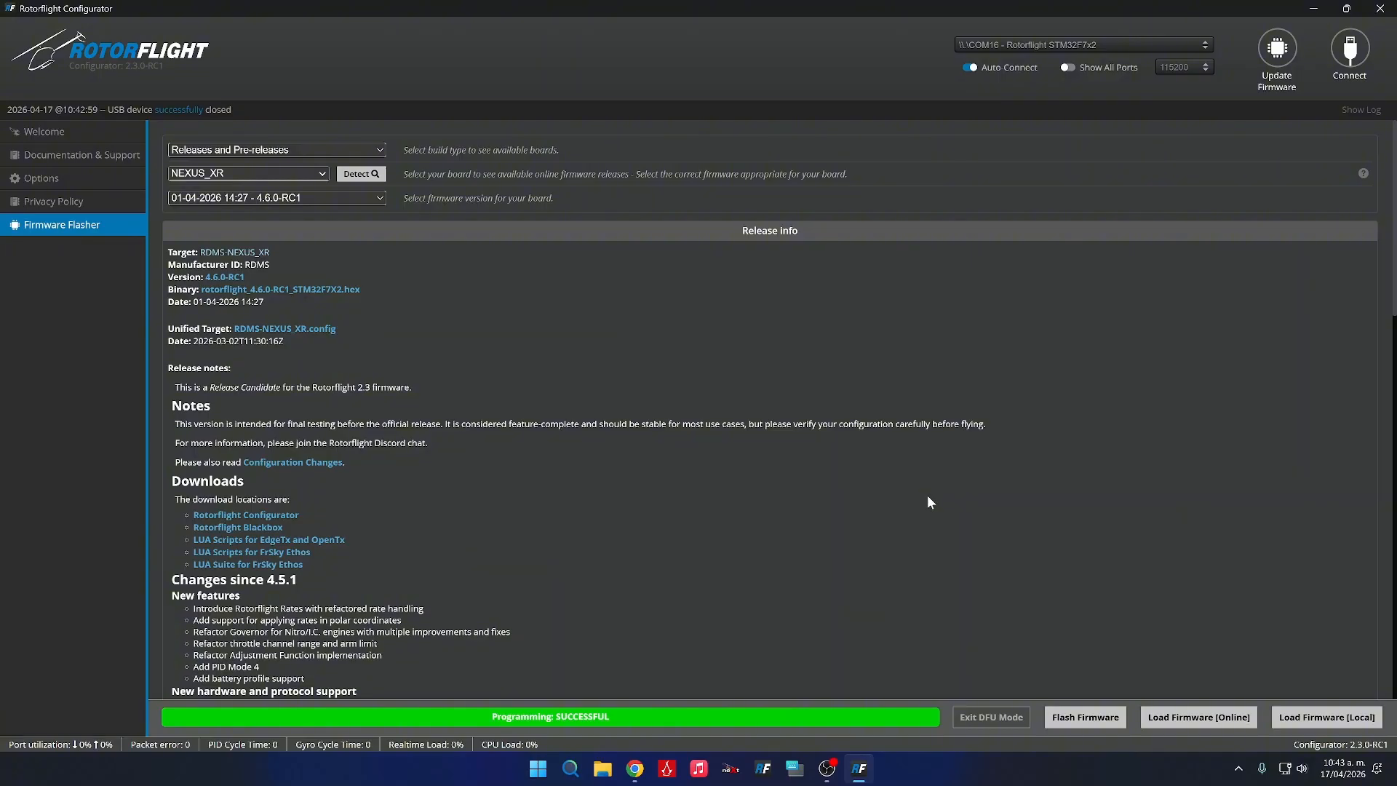
Reconnect to the flight controller, dismiss the configuration warning, and calibrate the accelerometer.
{"action": "left_click", "coordinate": [1349, 51]}
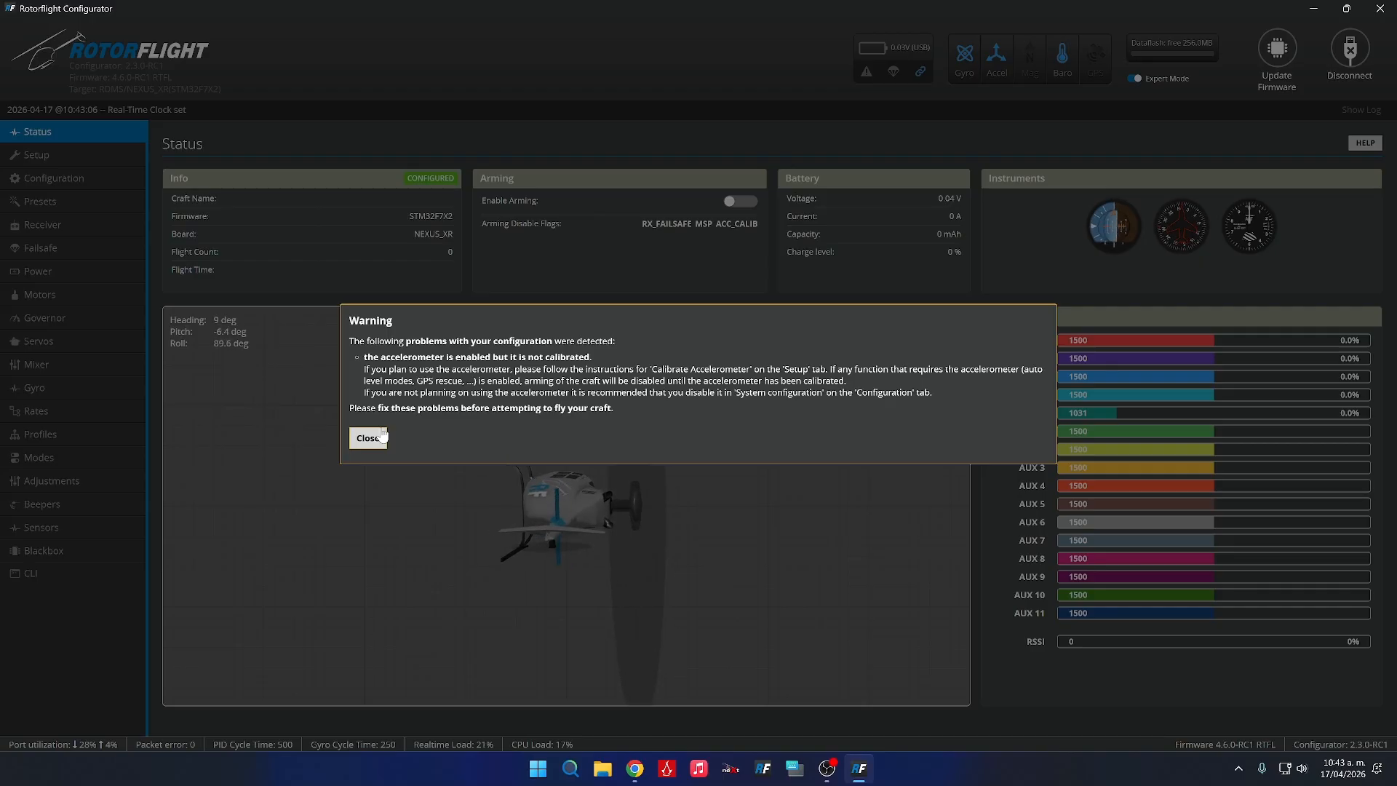
{"action": "left_click", "coordinate": [381, 437]}
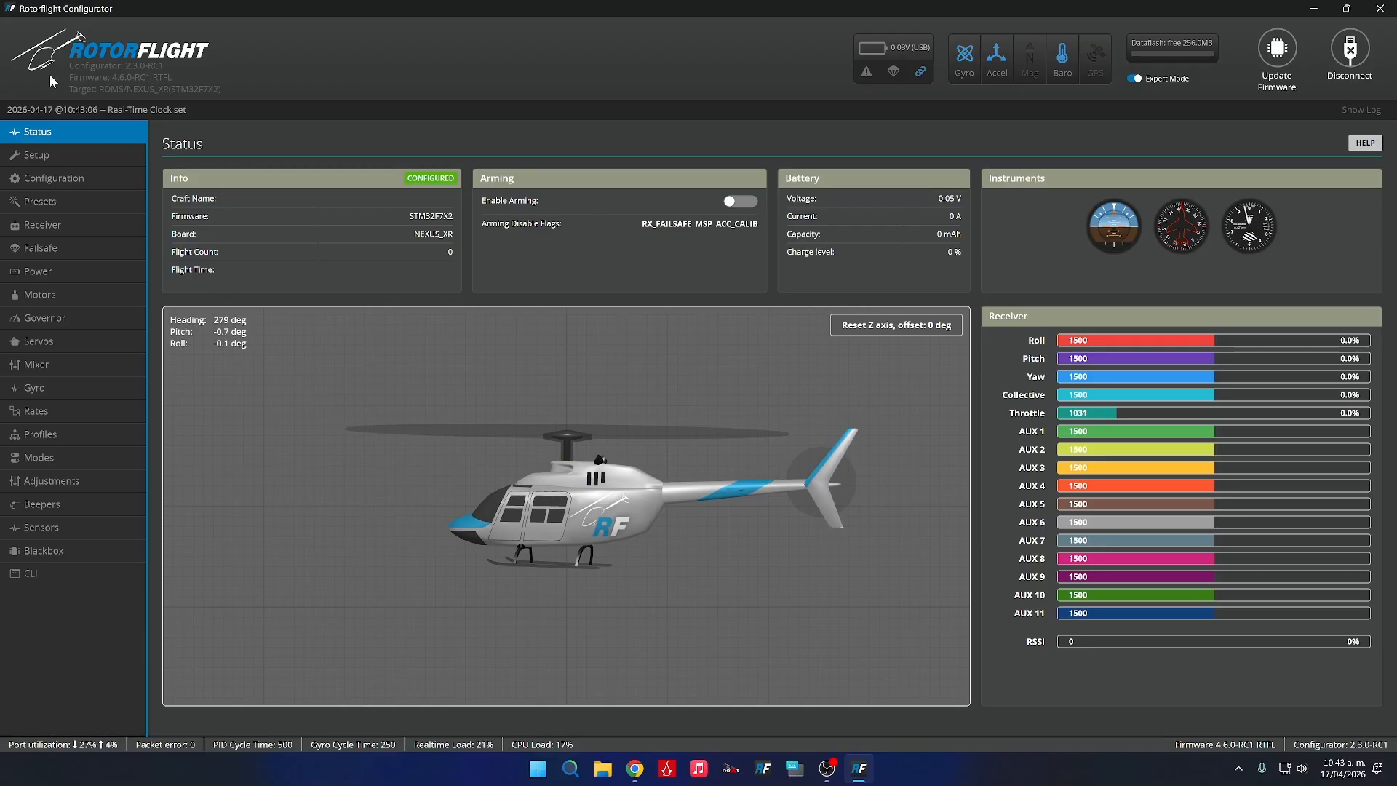
{"action": "left_click", "coordinate": [52, 155]}
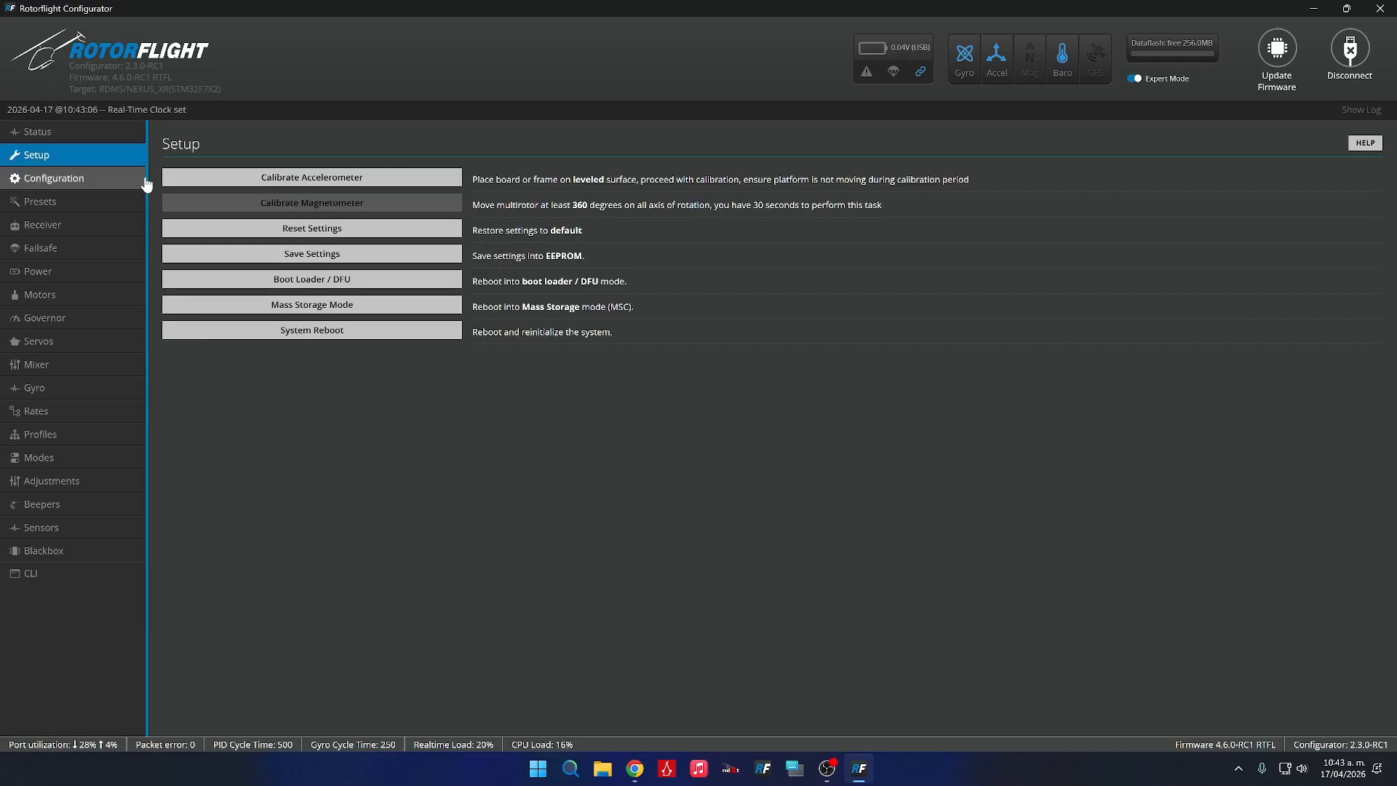
{"action": "left_click", "coordinate": [330, 182]}
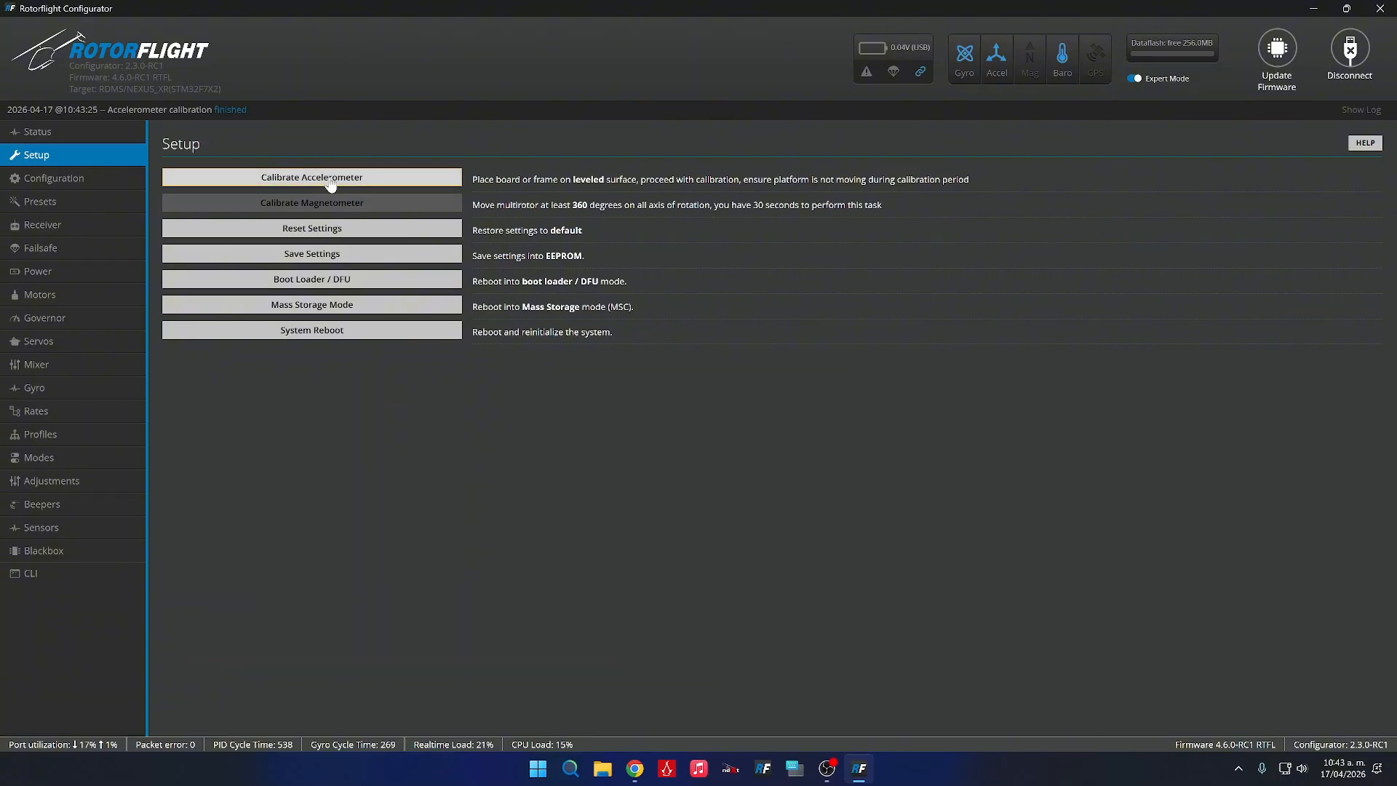
Name the craft RS5 and set the TELEM serial port to ESC Telemetry, saving the configuration with a reboot.
{"action": "left_click", "coordinate": [68, 181]}
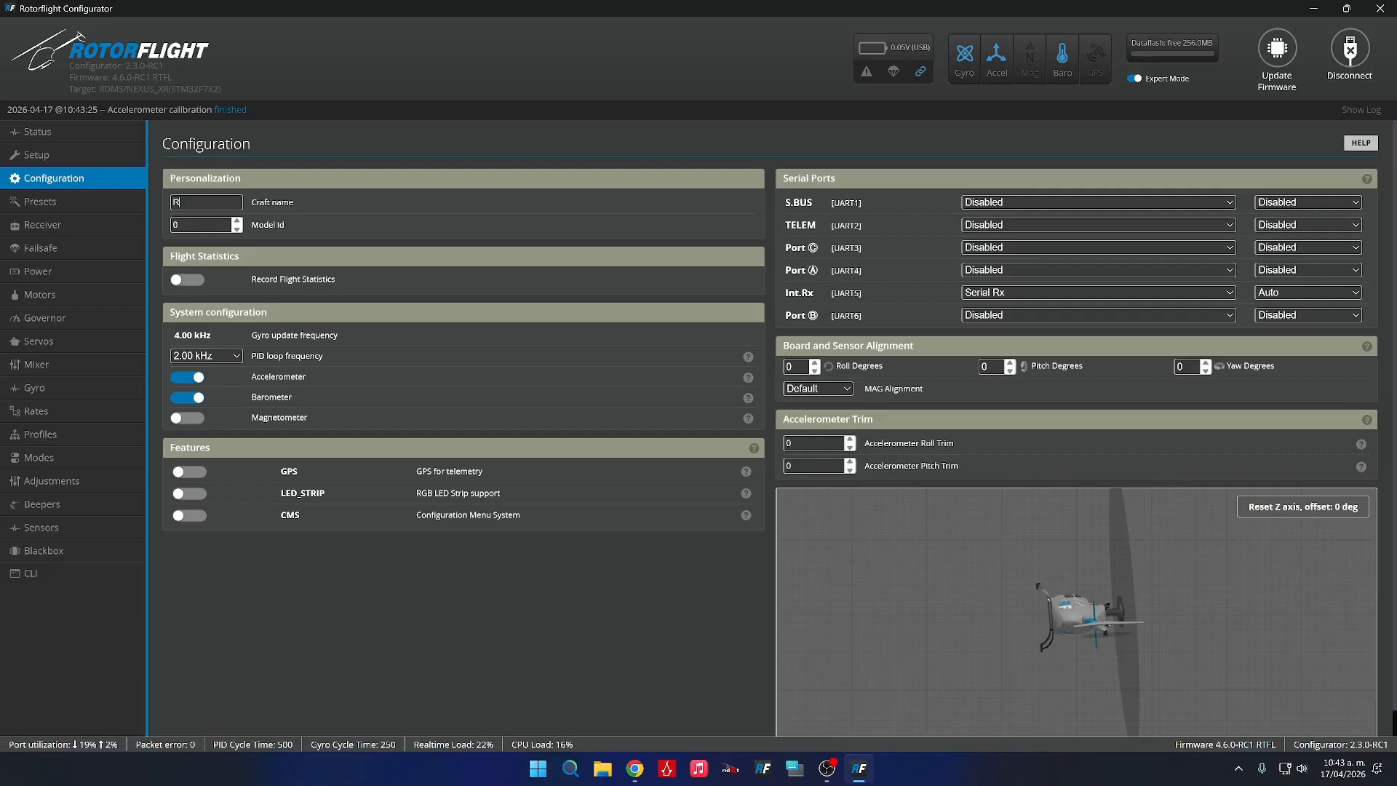
{"action": "type", "text": "S5"}
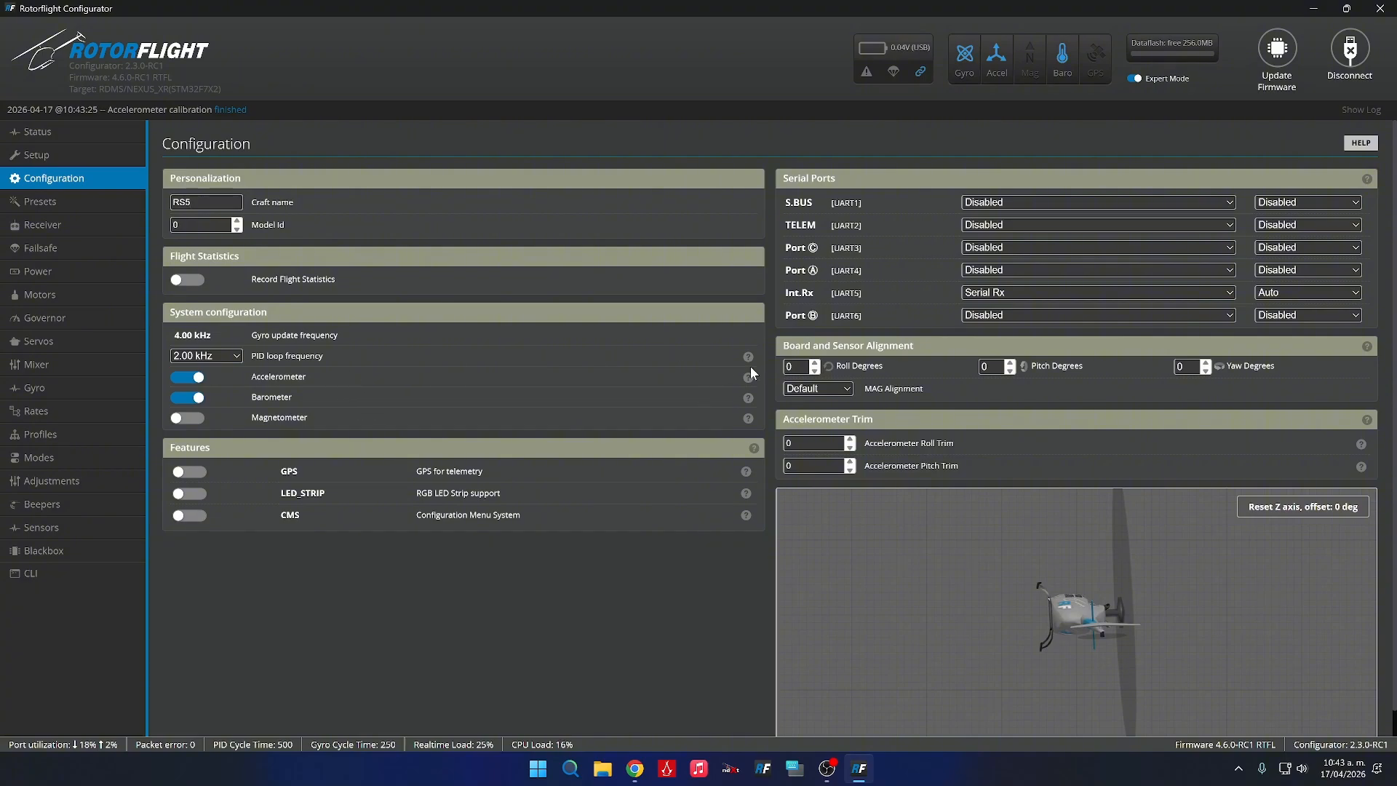
{"action": "left_click", "coordinate": [1058, 221]}
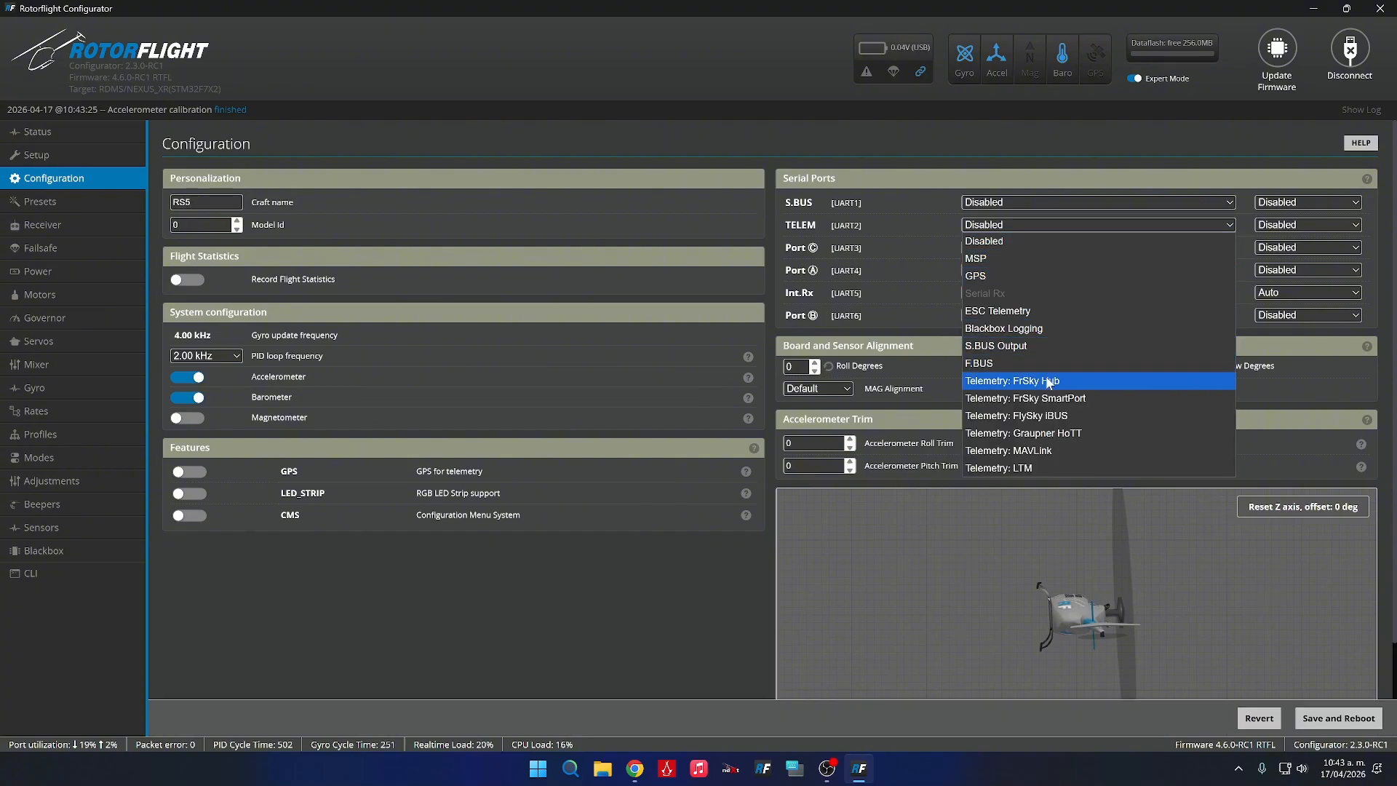
{"action": "left_click", "coordinate": [1022, 311]}
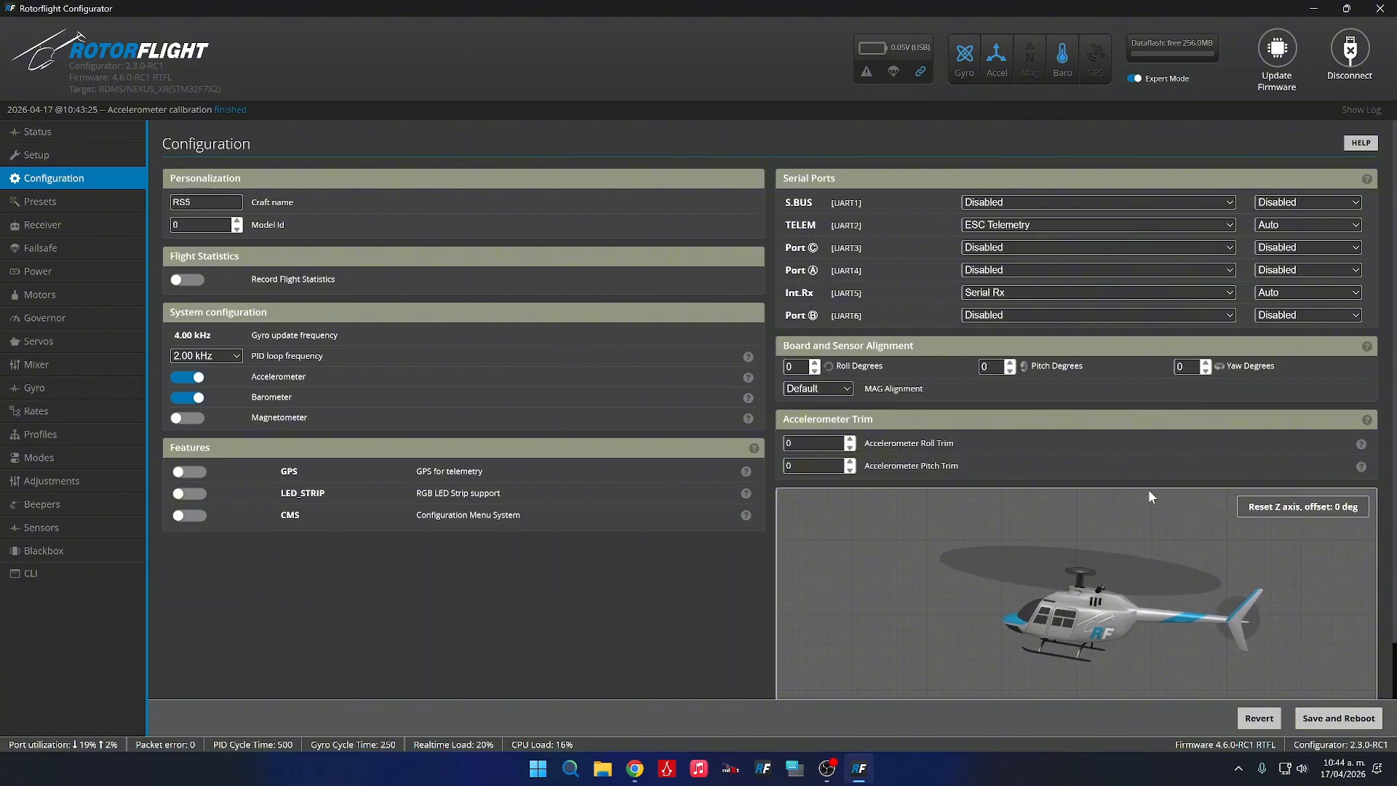
{"action": "left_click", "coordinate": [1338, 719]}
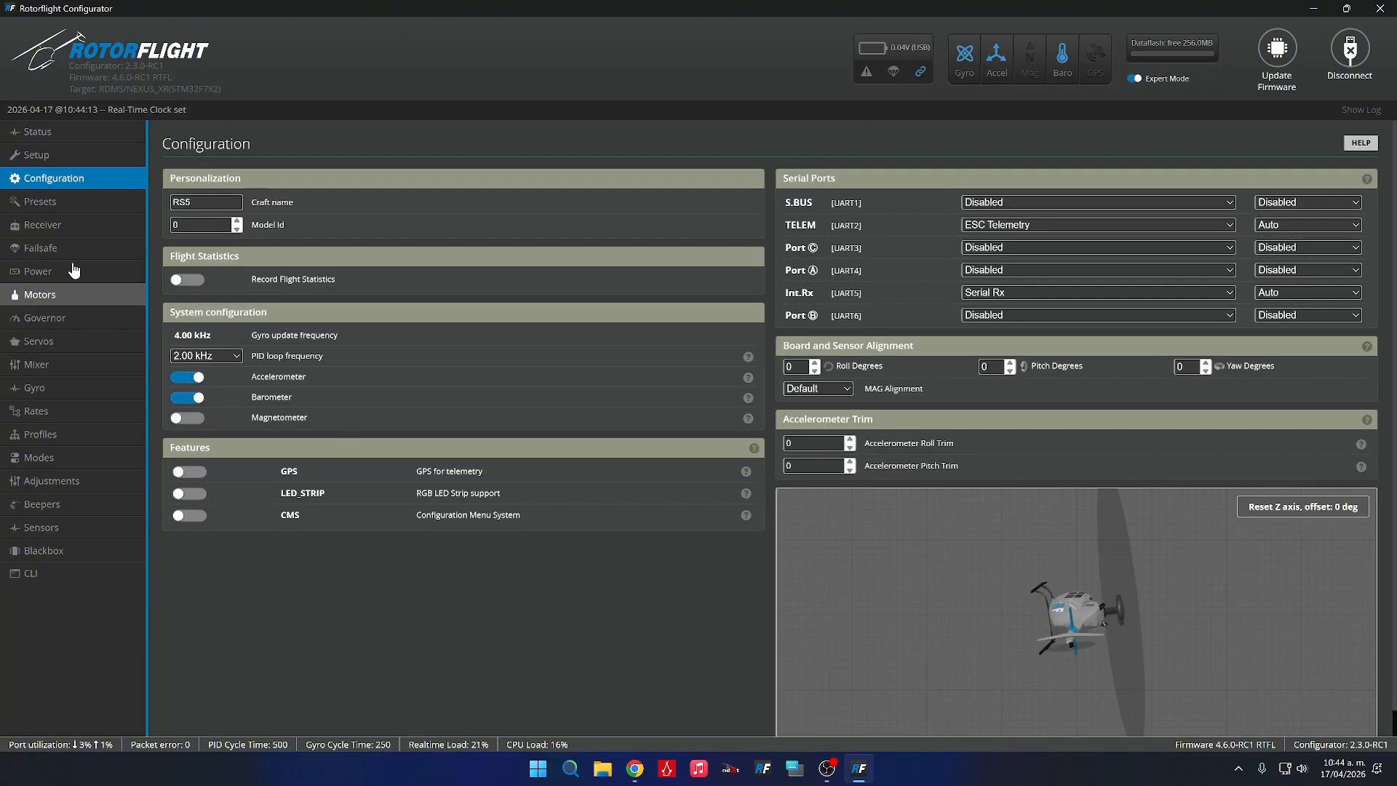
Enable telemetry and CRSF custom telemetry in the receiver settings.
{"action": "left_click", "coordinate": [64, 226]}
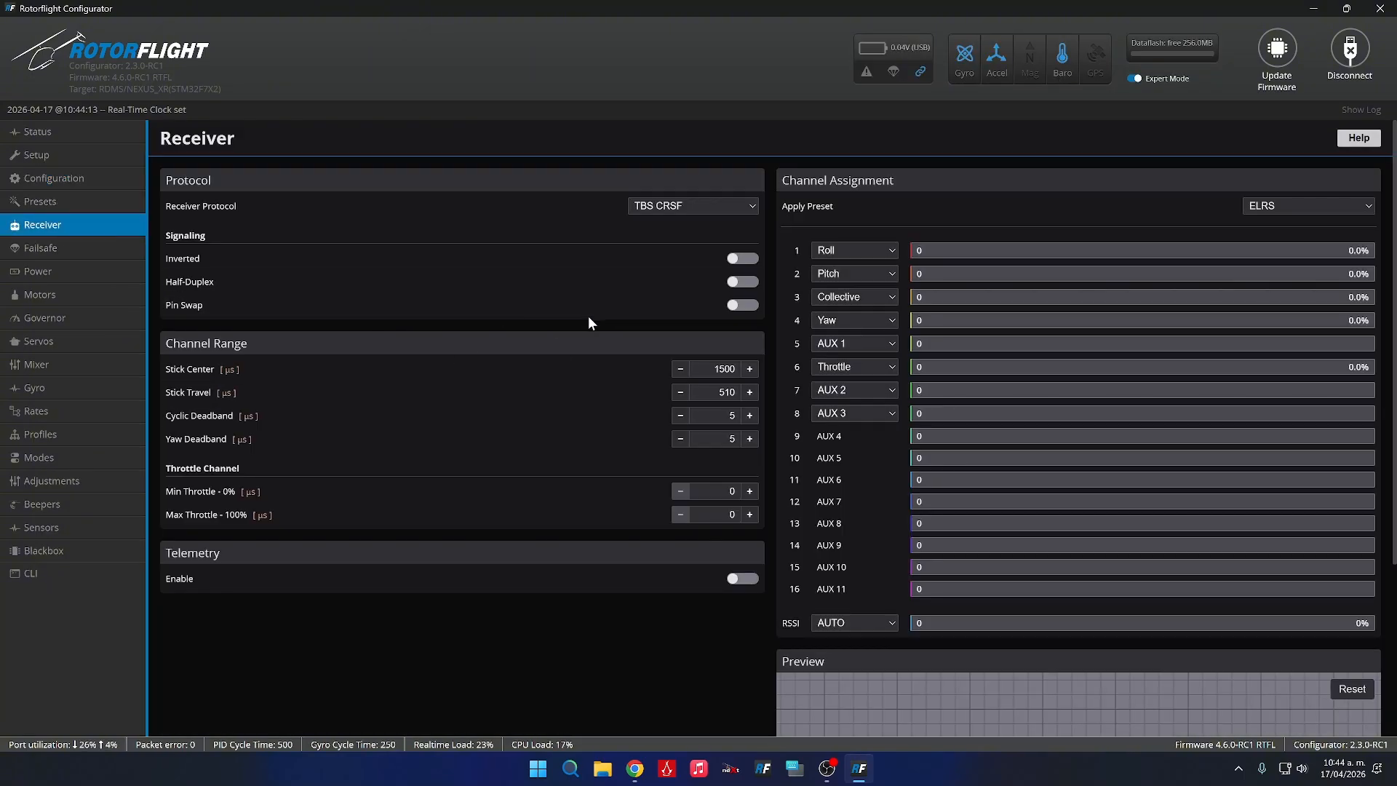
{"action": "left_click", "coordinate": [736, 579]}
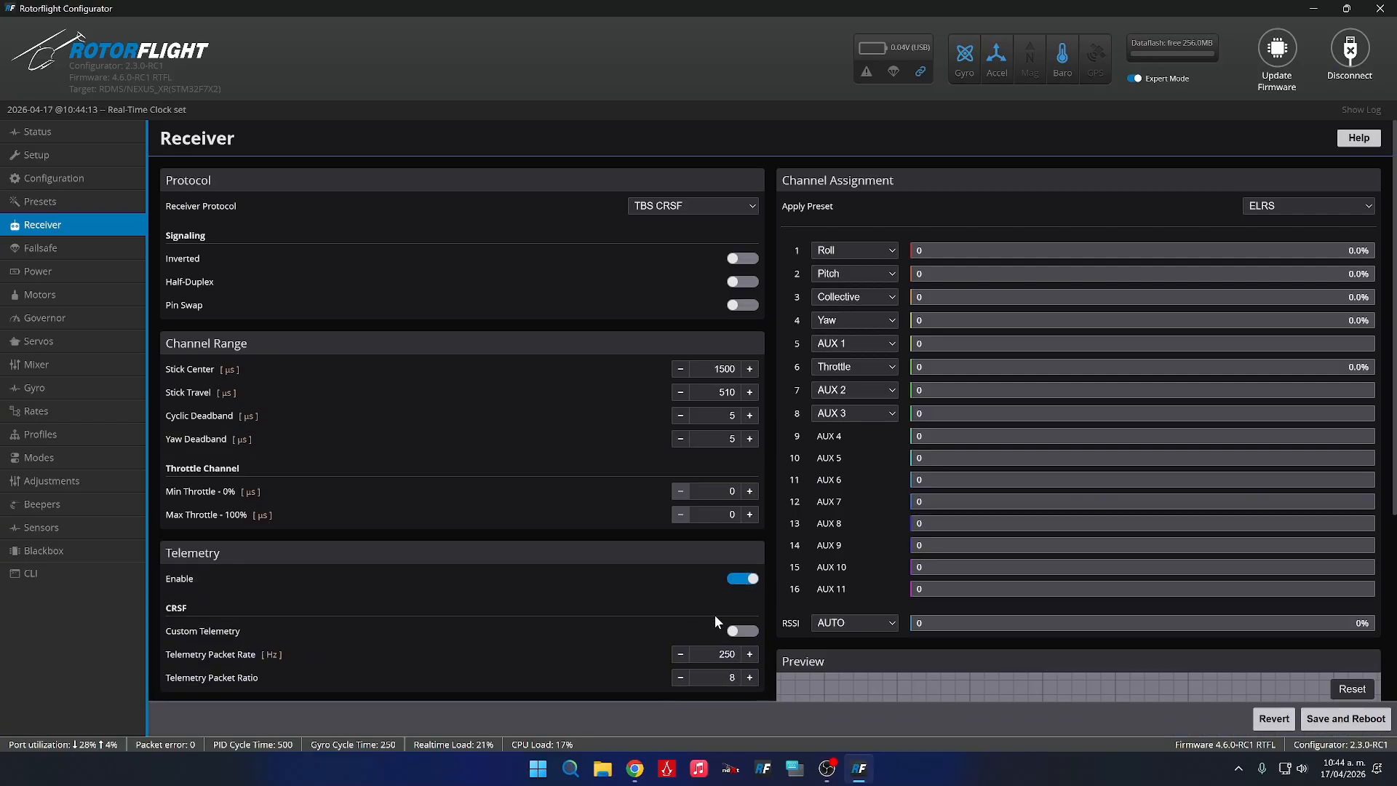
{"action": "left_click", "coordinate": [742, 633]}
Set the CRSF telemetry packet rate to 333 Hz and the telemetry packet ratio to 4.
{"action": "scroll", "coordinate": [742, 634], "scroll_direction": "down", "scroll_amount": 2}
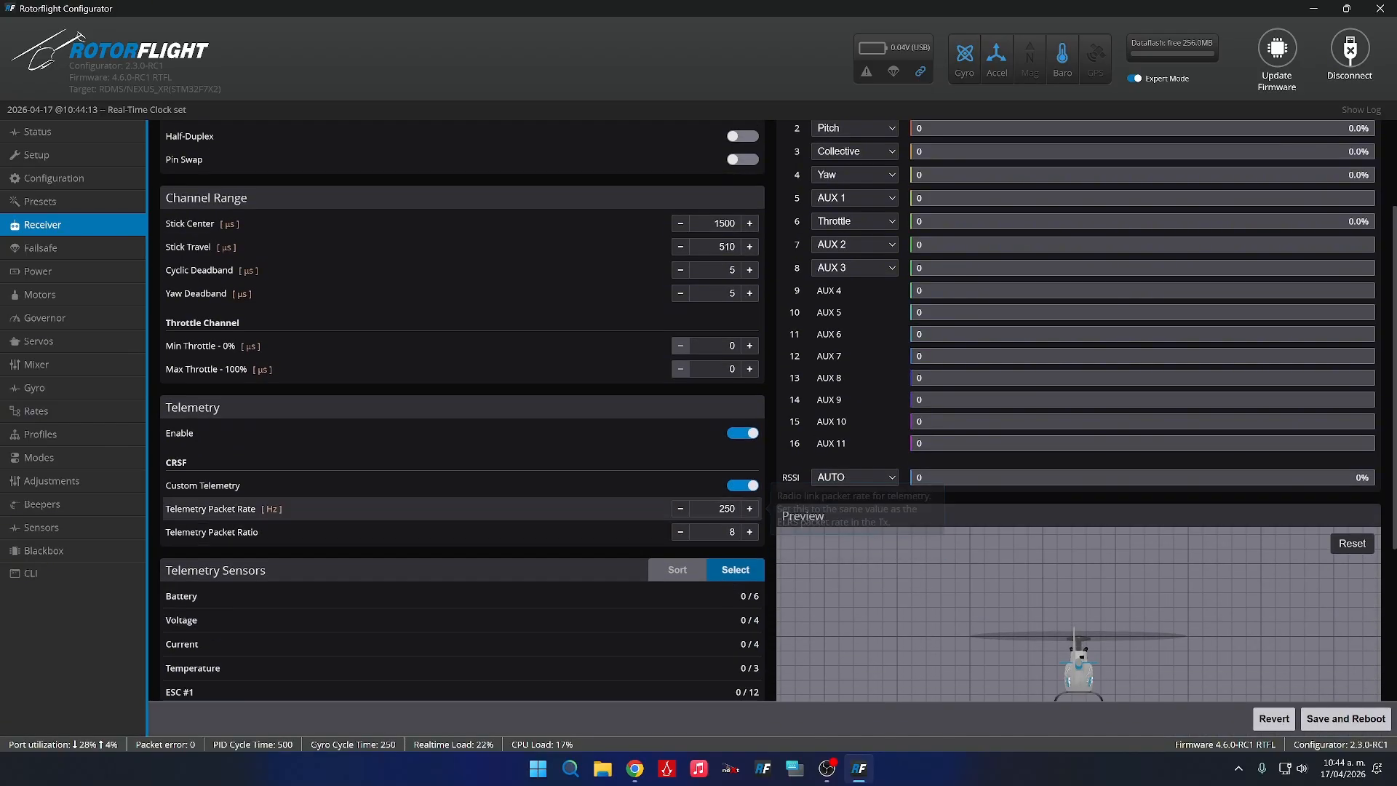
{"action": "double_click", "coordinate": [727, 509]}
{"action": "type", "text": "333"}
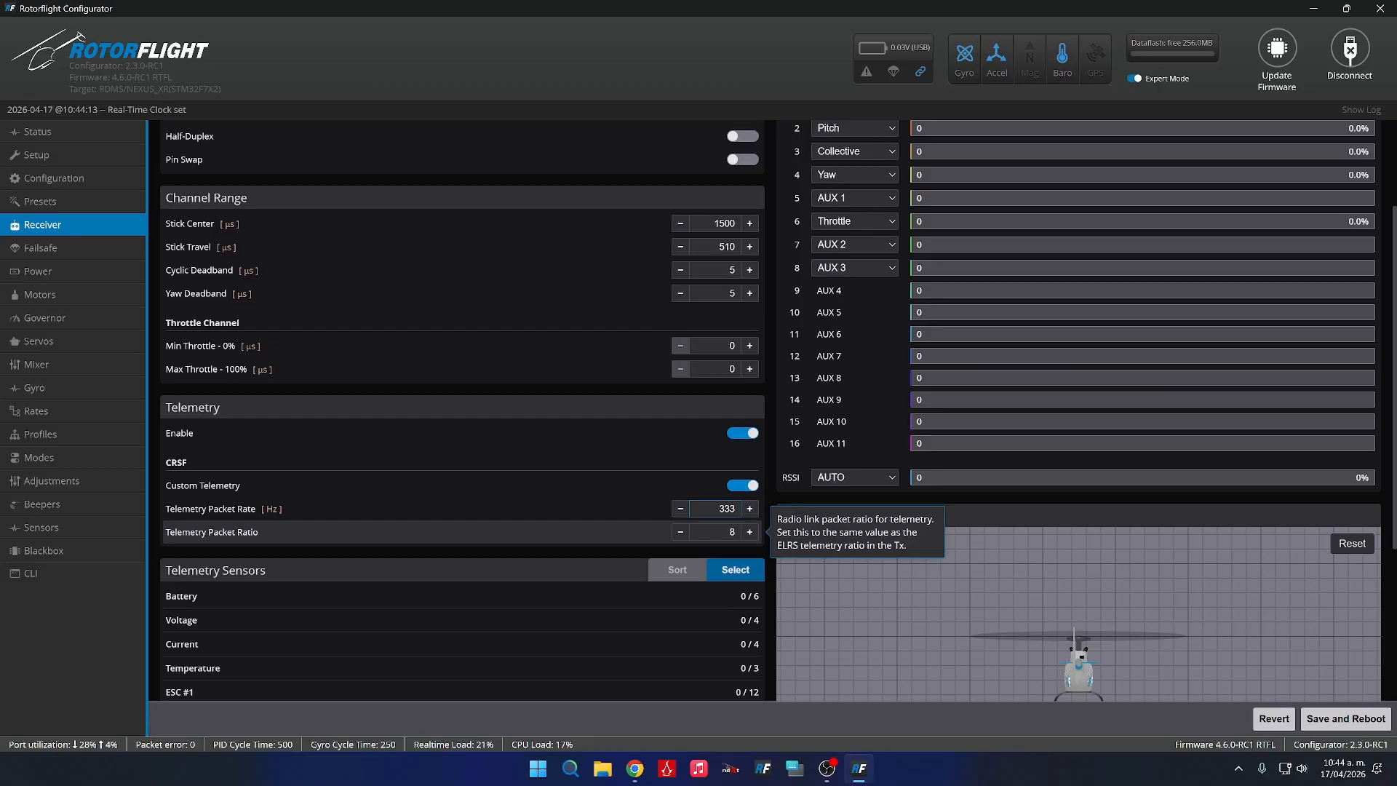
{"action": "double_click", "coordinate": [678, 537]}
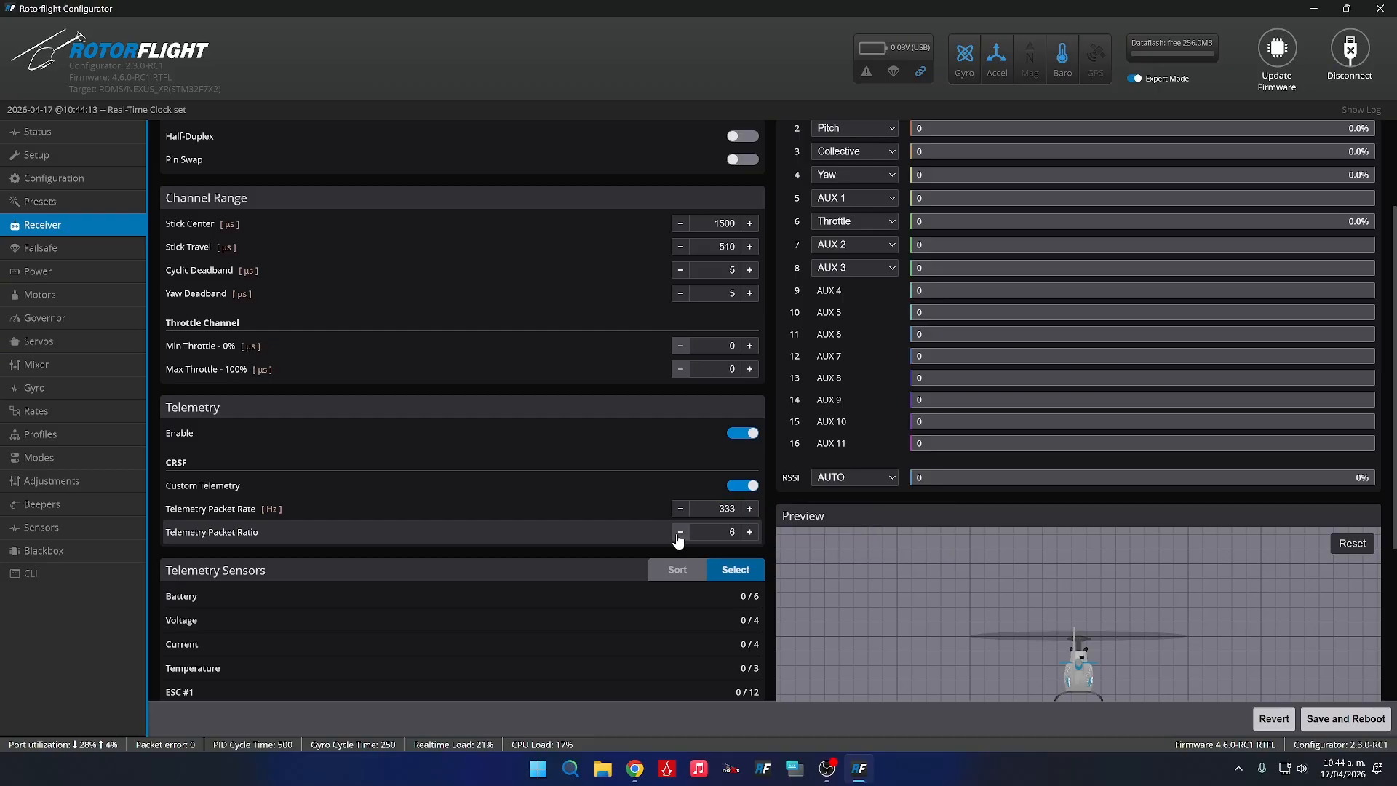
{"action": "left_click", "coordinate": [678, 536]}
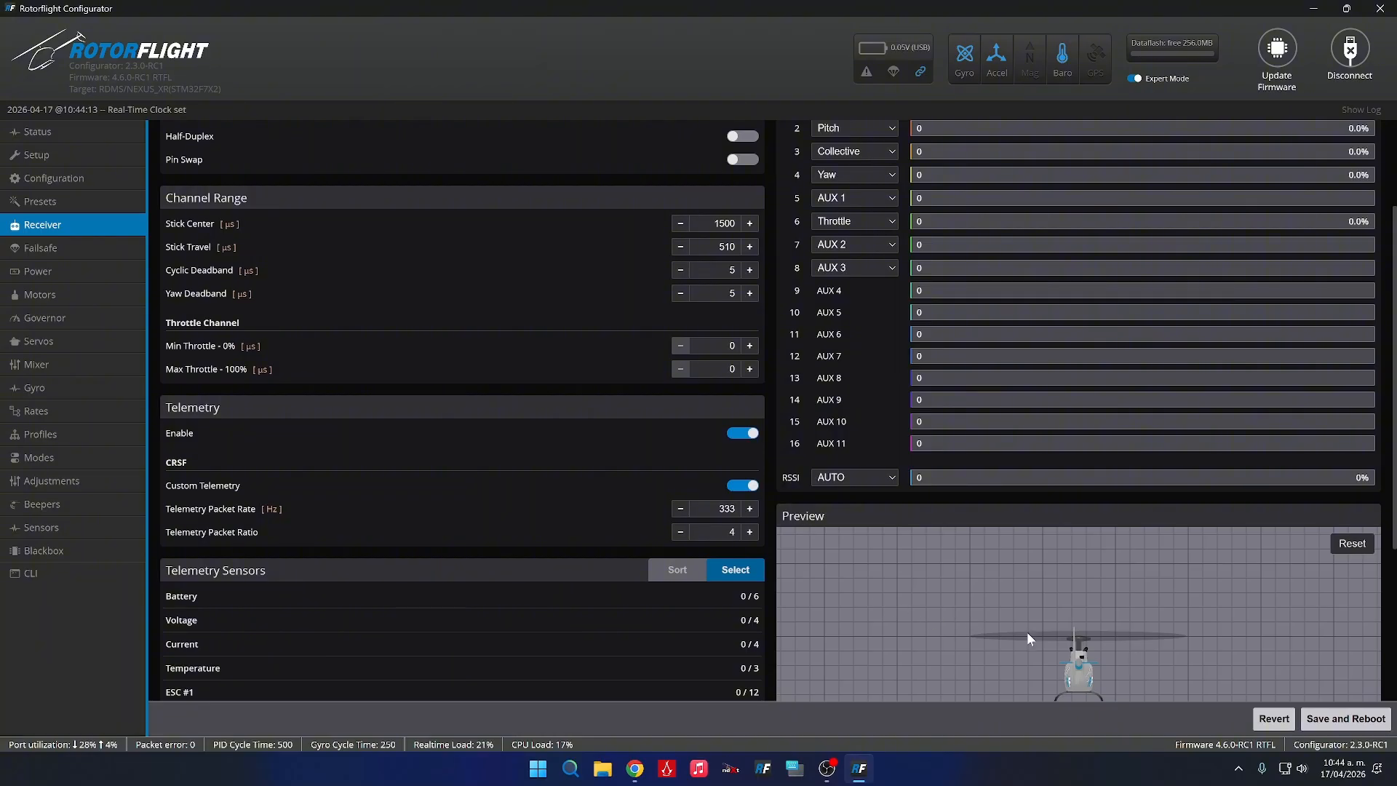
Enable all six battery telemetry sensors: voltage, current, consumption, charge level, cell count and cell voltage.
{"action": "left_click", "coordinate": [665, 597]}
{"action": "scroll", "coordinate": [699, 580], "scroll_direction": "down", "scroll_amount": 5}
{"action": "left_click", "coordinate": [742, 258]}
{"action": "left_click", "coordinate": [743, 281]}
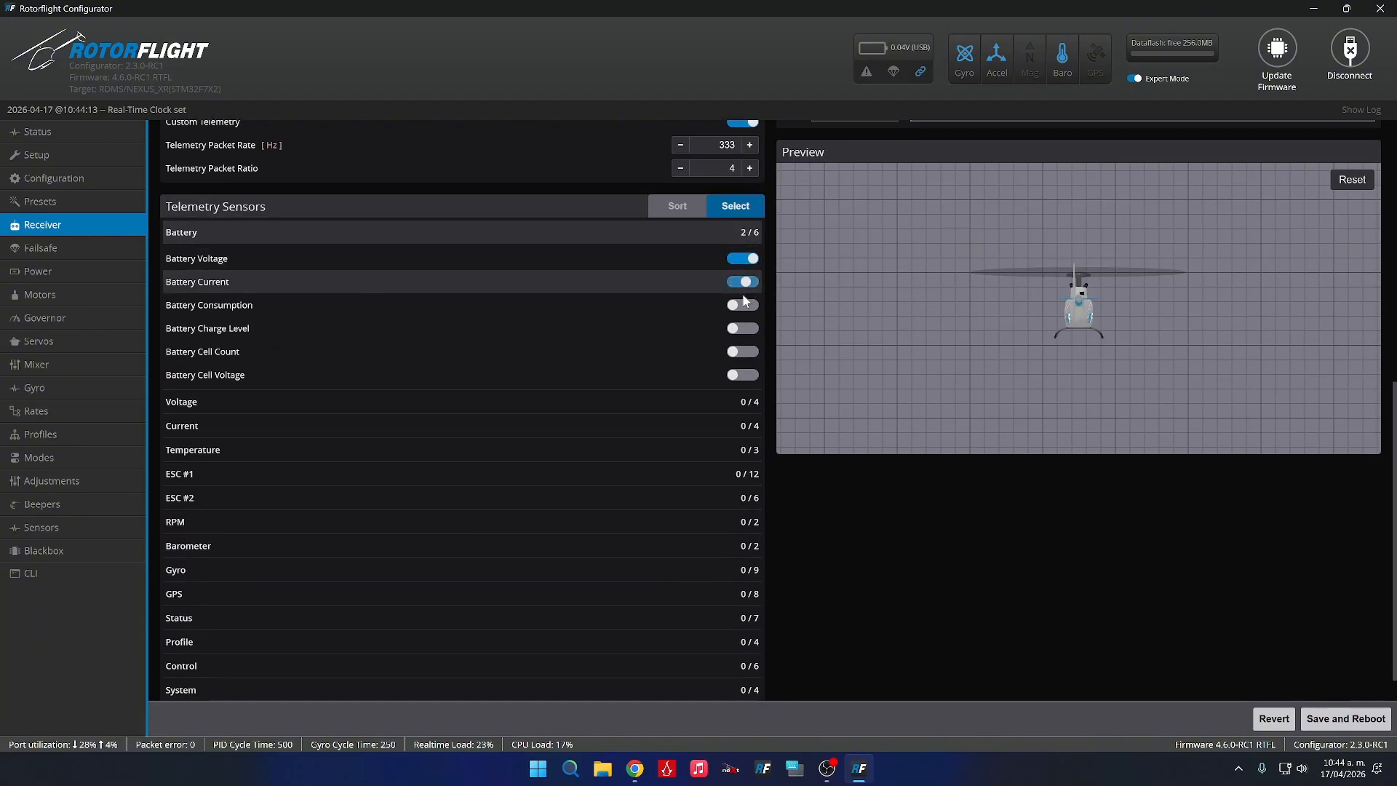
{"action": "left_click", "coordinate": [742, 305]}
{"action": "left_click", "coordinate": [742, 328]}
{"action": "left_click", "coordinate": [742, 351]}
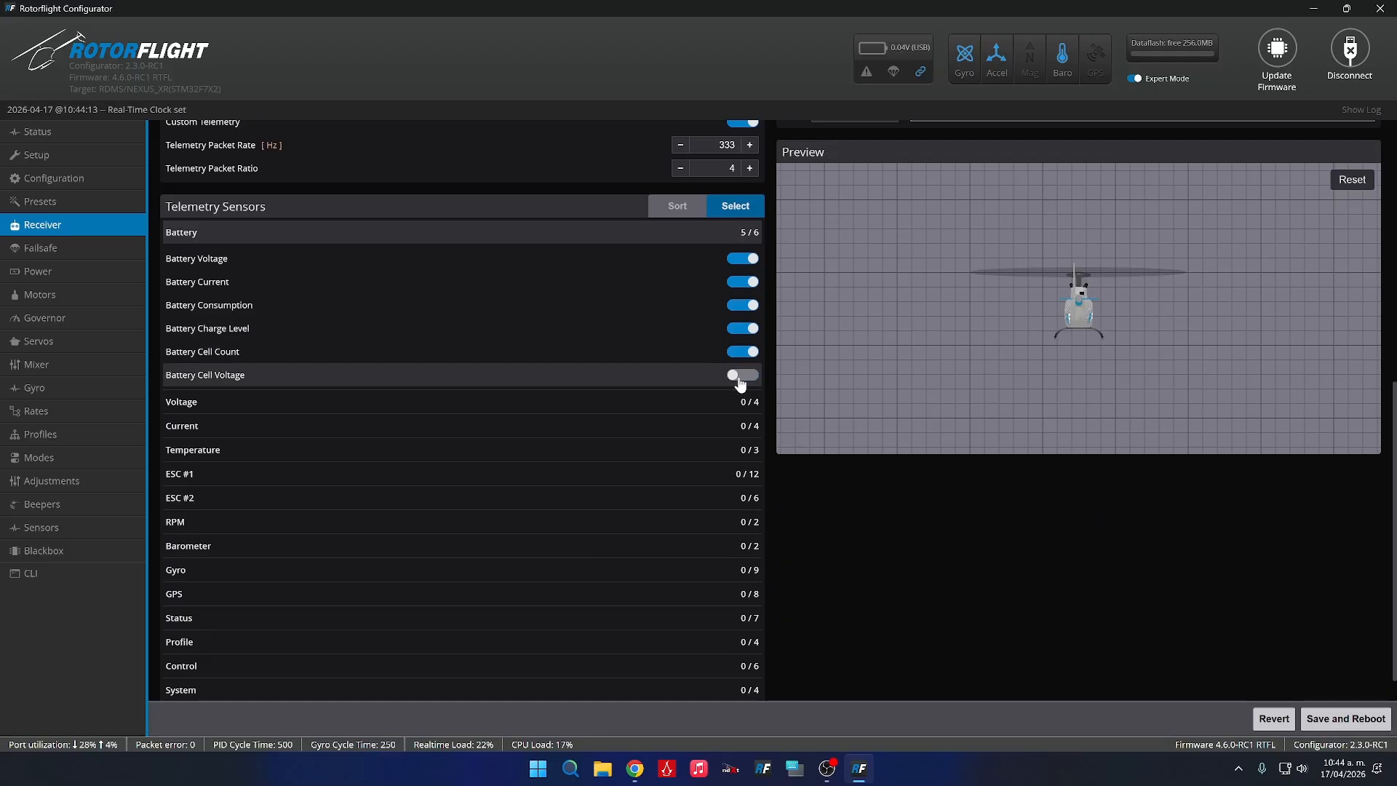
{"action": "left_click", "coordinate": [740, 376]}
Enable the BEC Voltage sensor in the Voltage group of the telemetry sensors.
{"action": "left_click", "coordinate": [701, 403]}
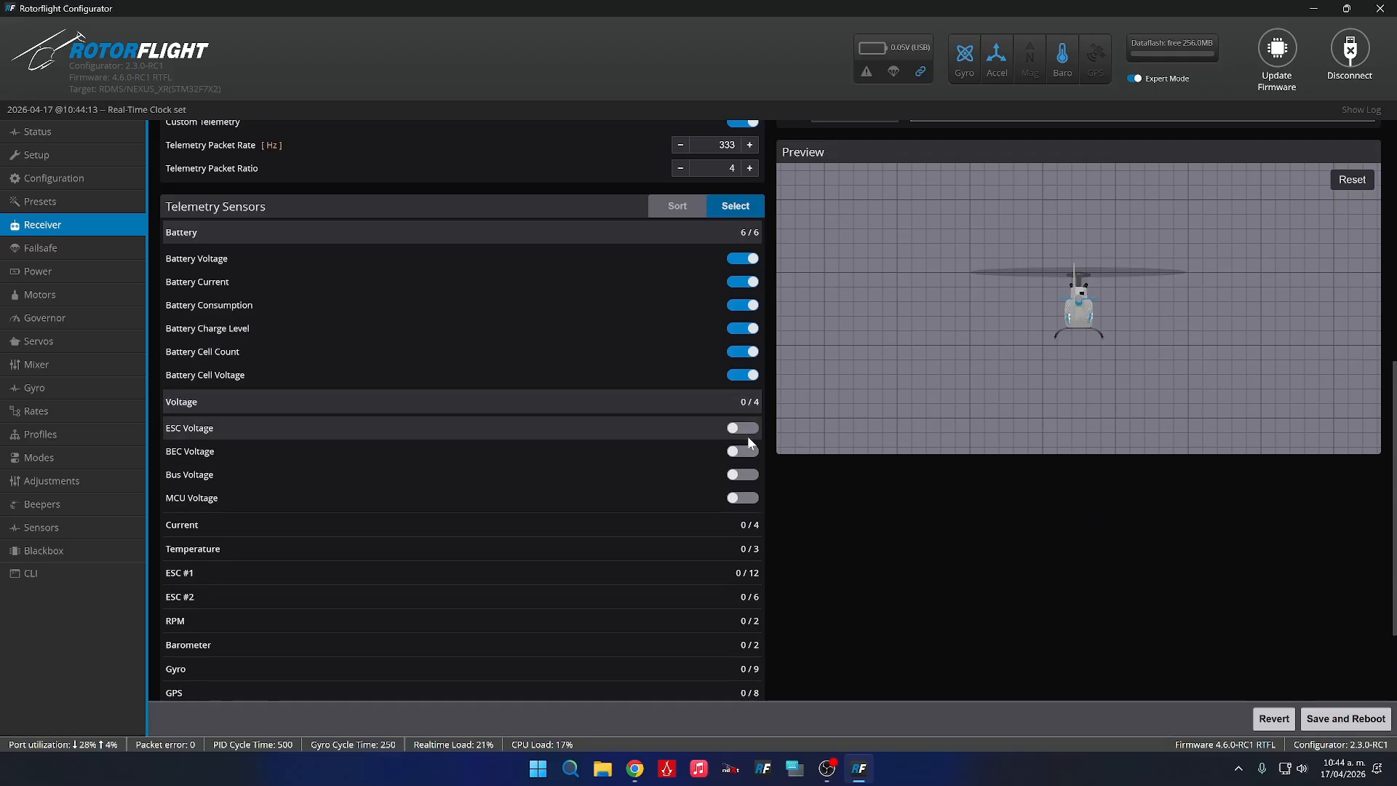
{"action": "left_click", "coordinate": [742, 451]}
{"action": "left_click", "coordinate": [729, 407]}
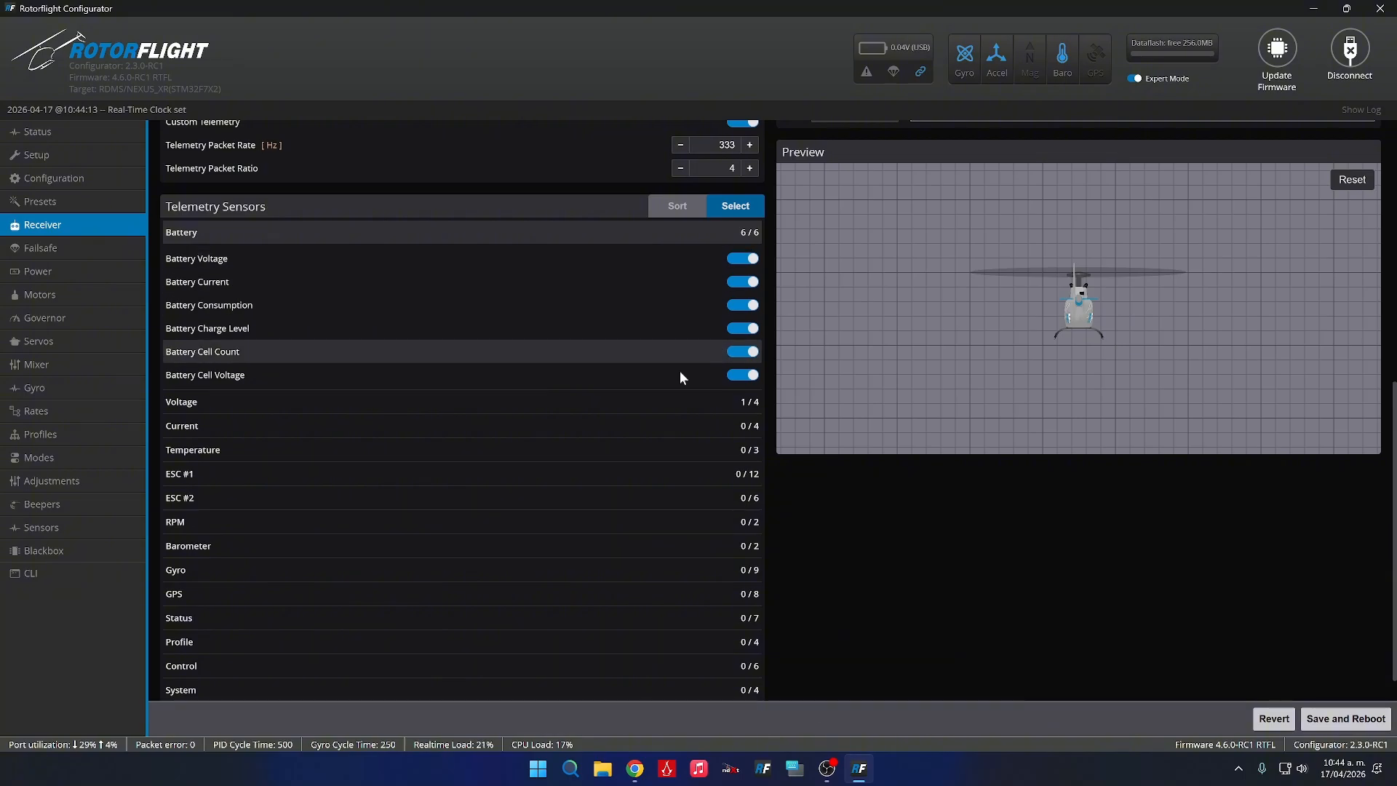
{"action": "left_click", "coordinate": [670, 405]}
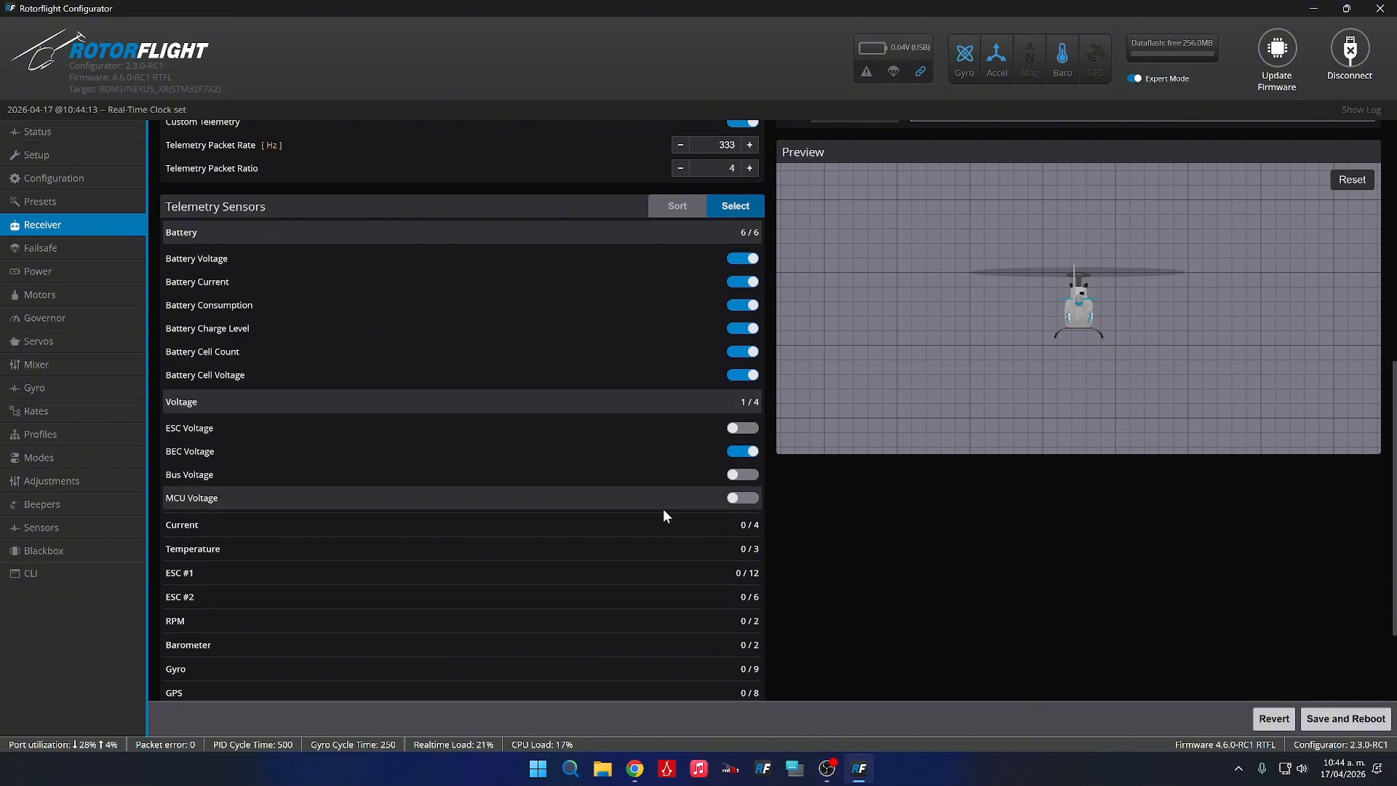
{"action": "left_click", "coordinate": [664, 523]}
{"action": "scroll", "coordinate": [665, 518], "scroll_direction": "down", "scroll_amount": 2}
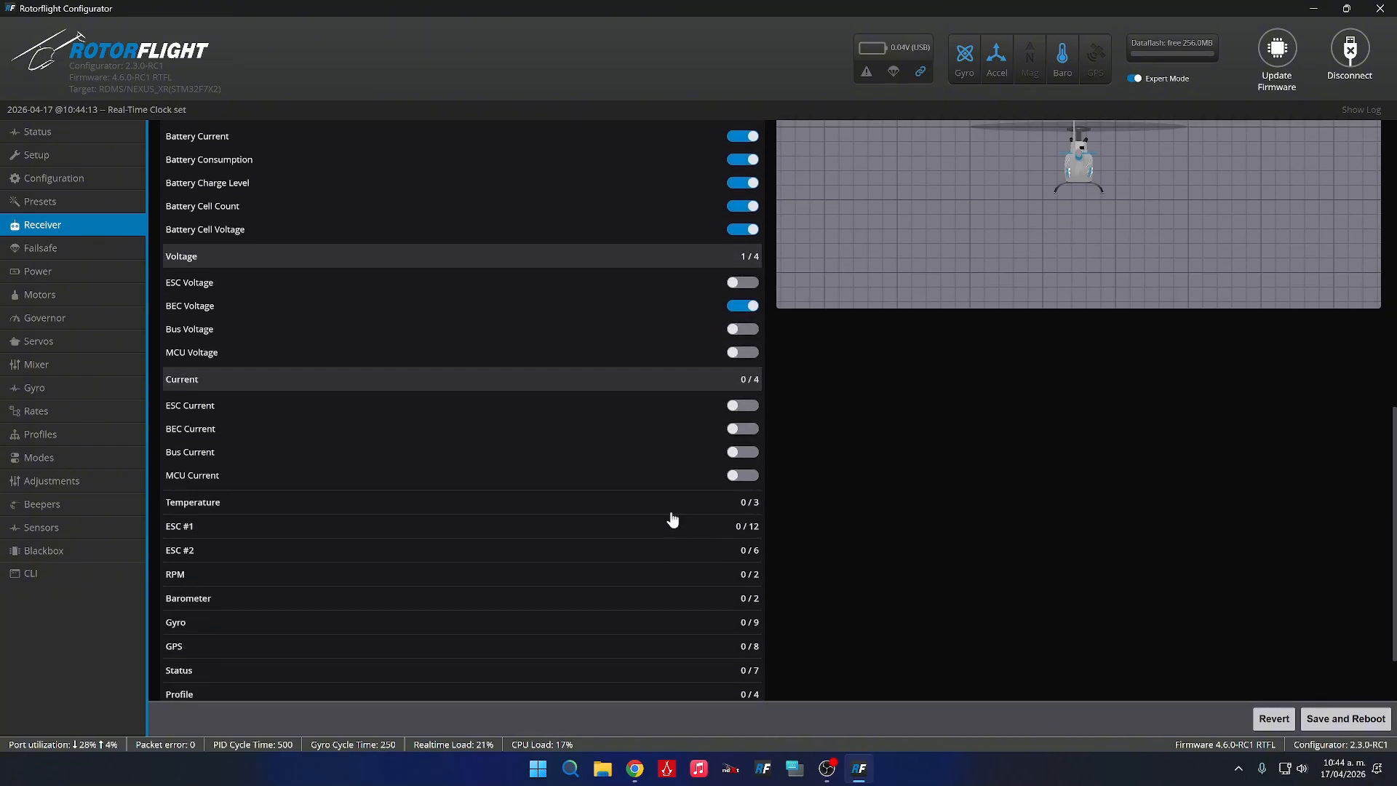
{"action": "left_click", "coordinate": [642, 385]}
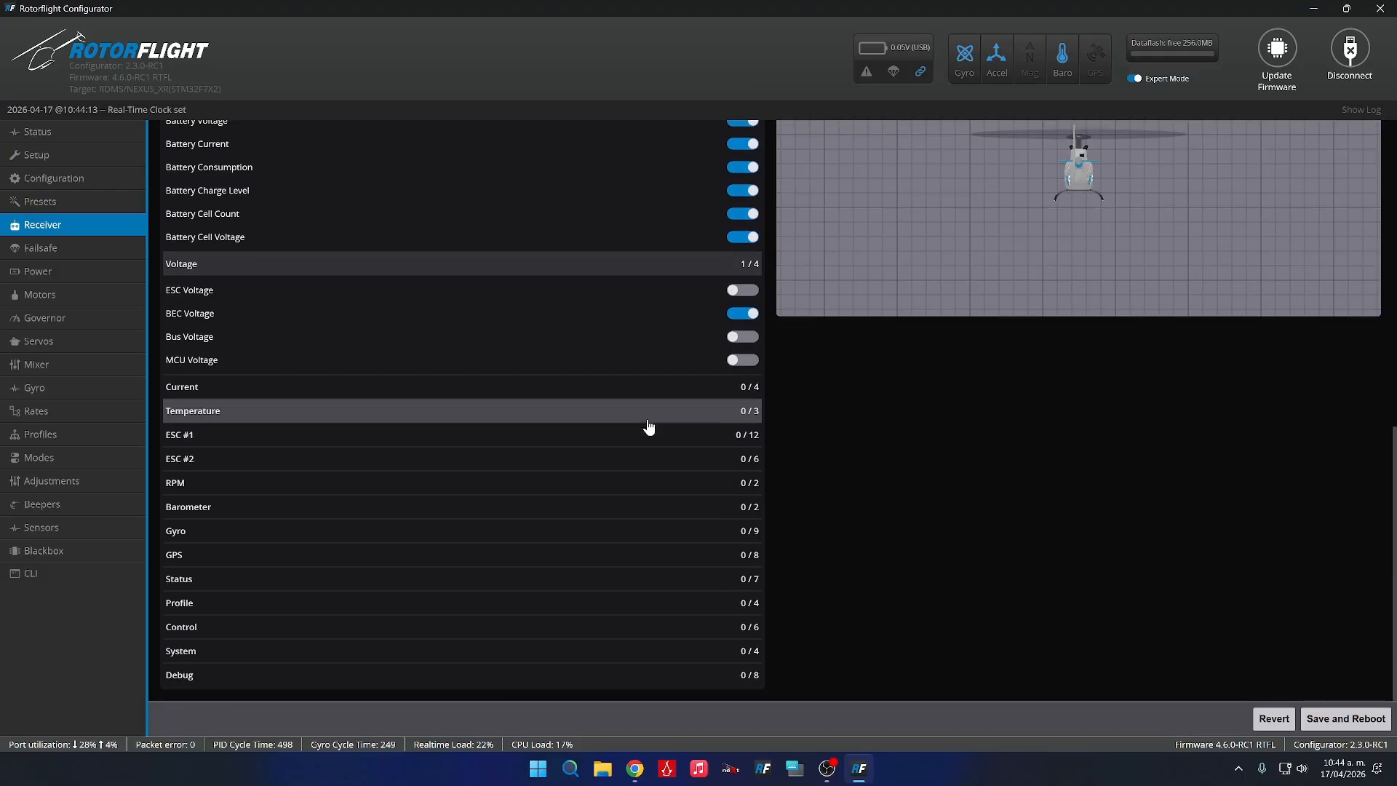
Enable the ESC Temp sensor in the Temperature group of the telemetry sensors.
{"action": "left_click", "coordinate": [648, 414]}
{"action": "left_click", "coordinate": [741, 430]}
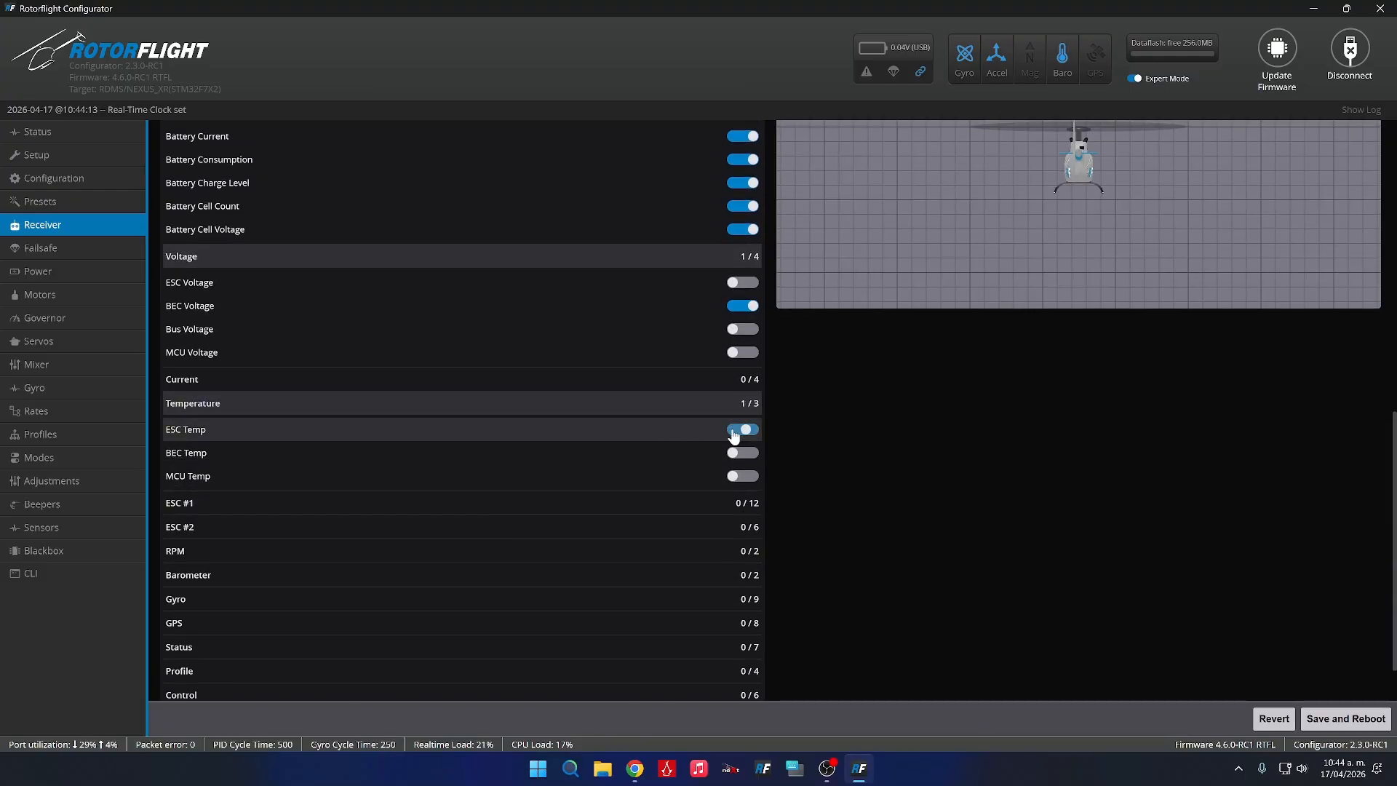
{"action": "left_click", "coordinate": [665, 403]}
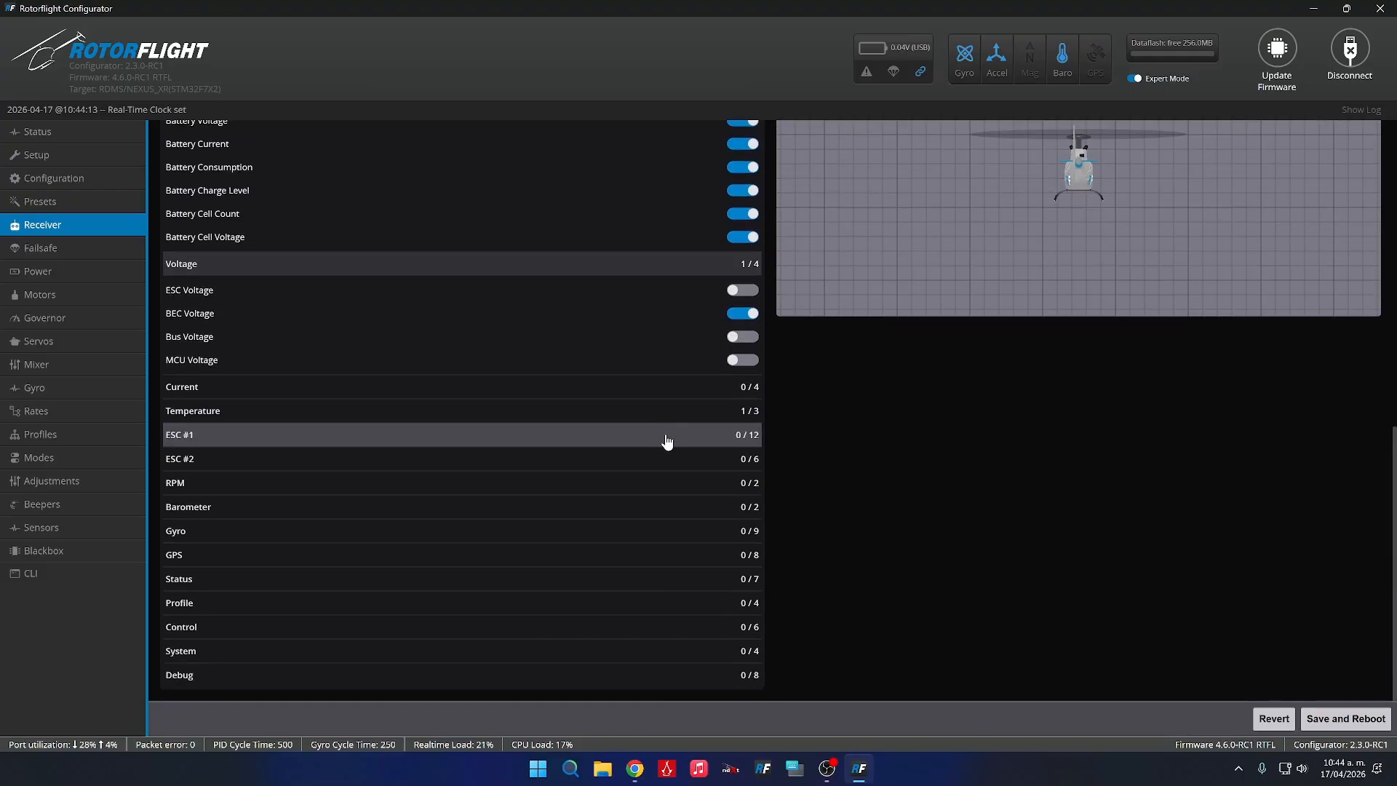
Enable the Headspeed sensor under RPM and the Altitude sensor under Barometer.
{"action": "left_click", "coordinate": [655, 483]}
{"action": "left_click", "coordinate": [743, 502]}
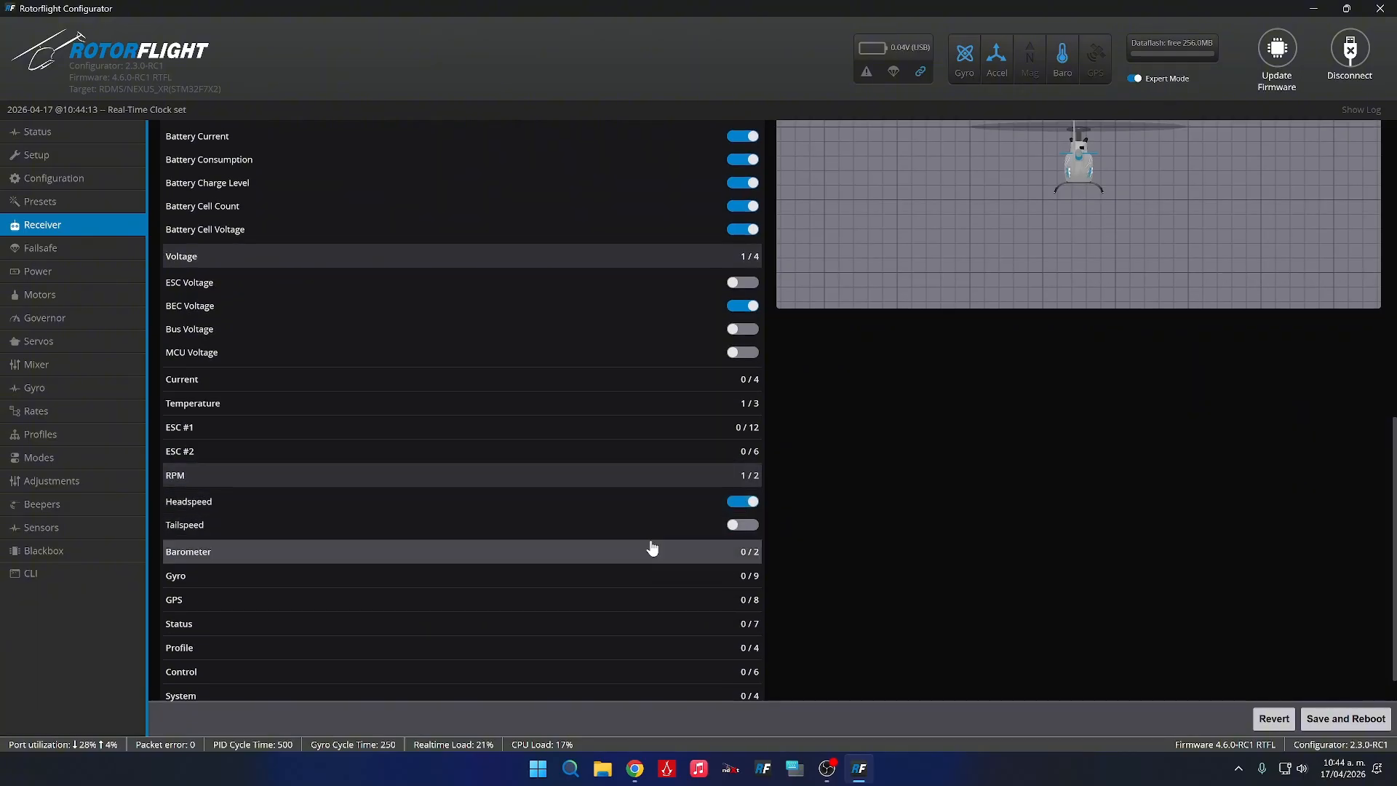
{"action": "left_click", "coordinate": [643, 552]}
{"action": "left_click", "coordinate": [735, 580]}
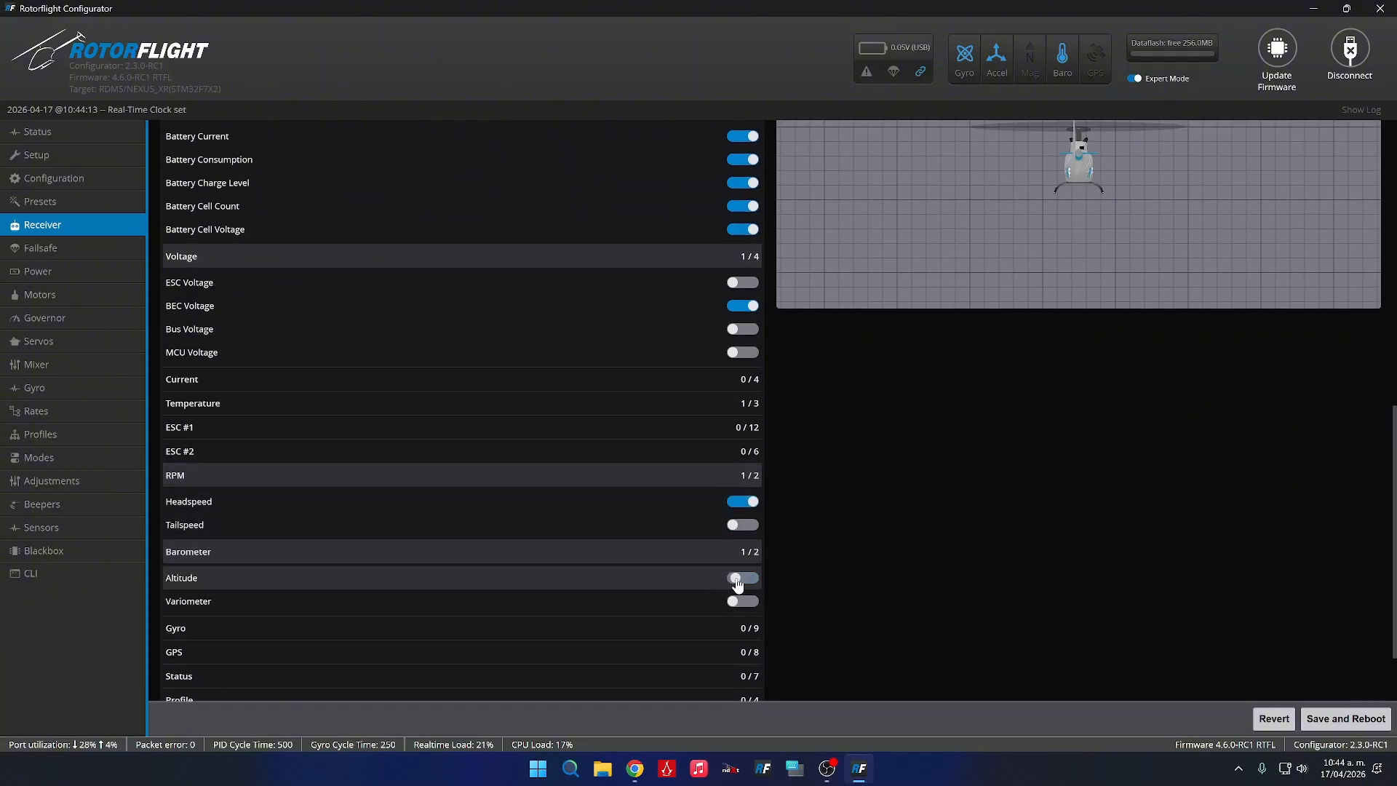
{"action": "scroll", "coordinate": [676, 576], "scroll_direction": "down", "scroll_amount": 1}
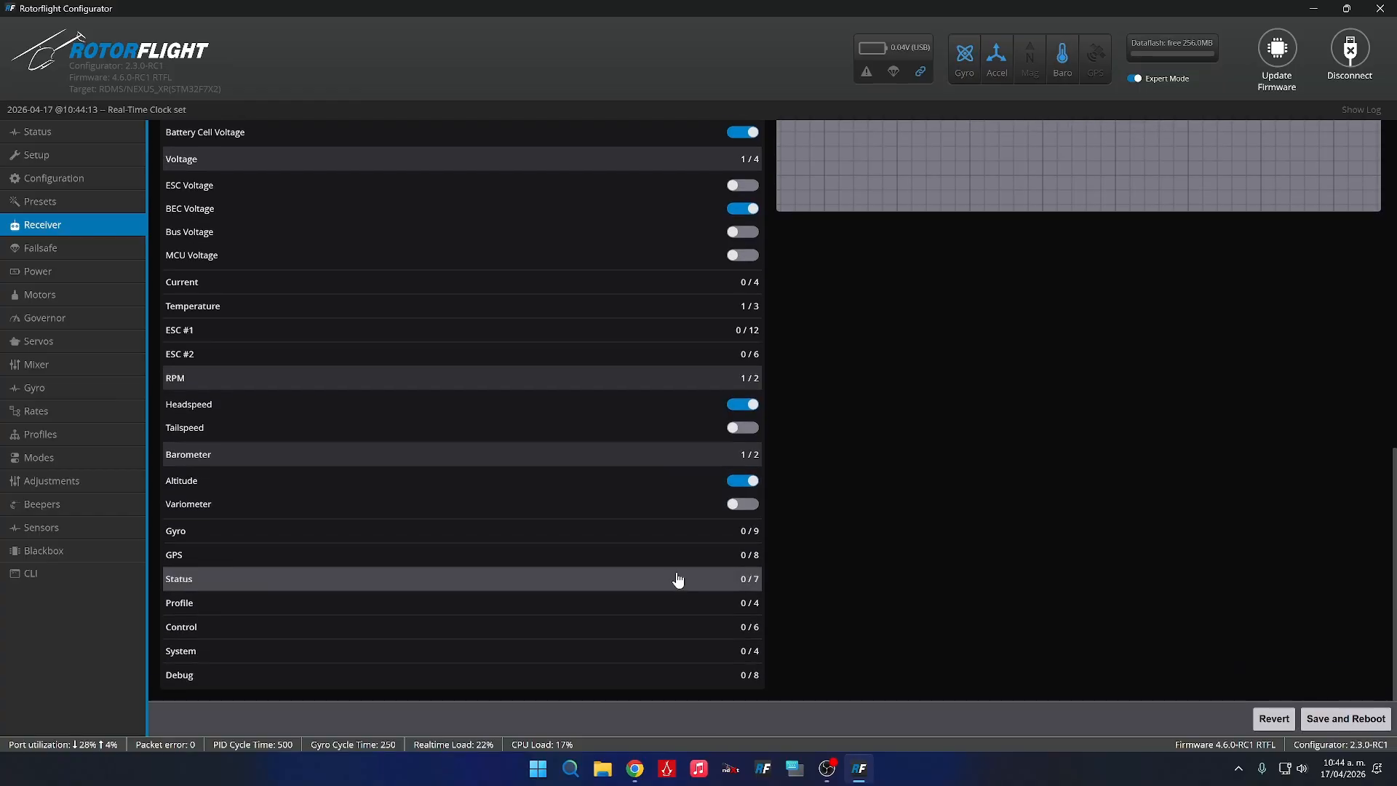
{"action": "left_click", "coordinate": [631, 537]}
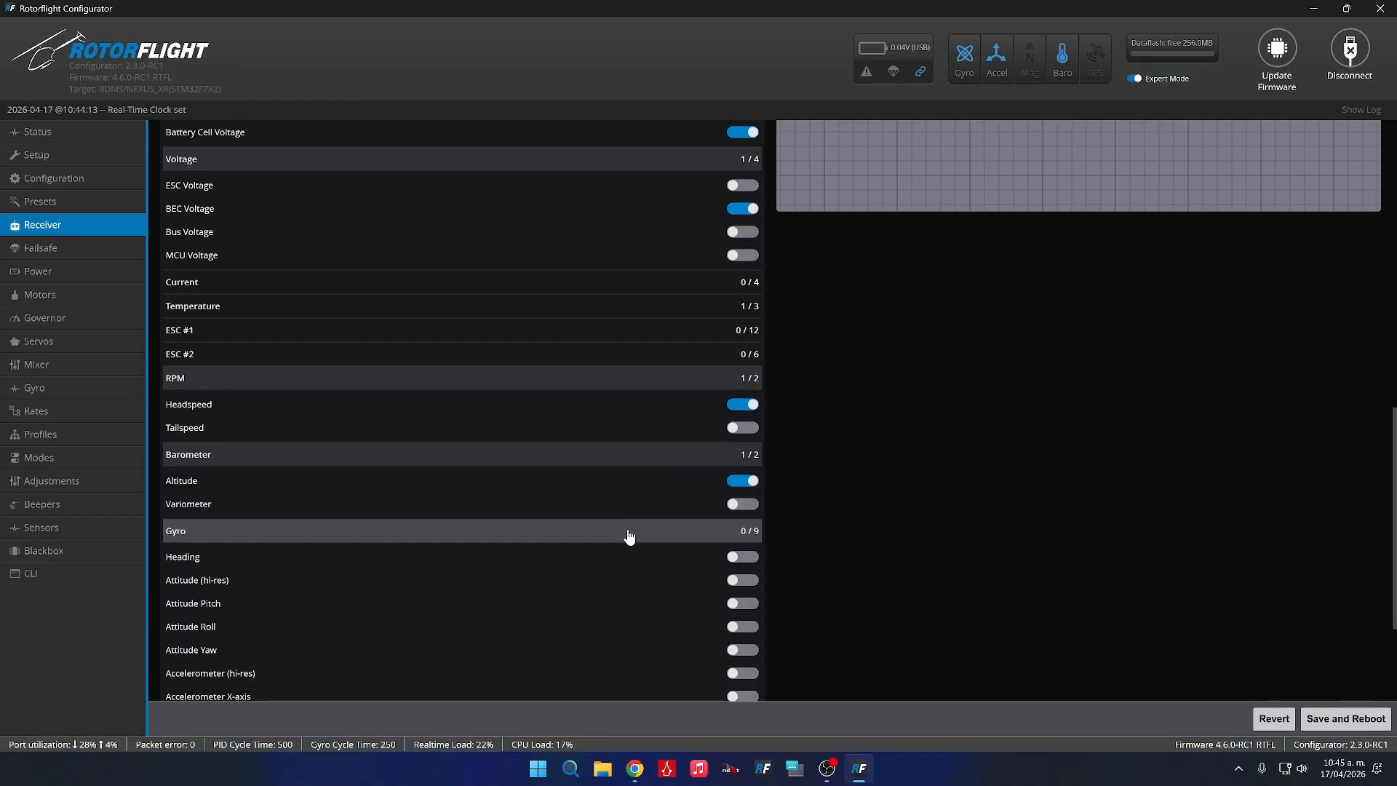
{"action": "left_click", "coordinate": [628, 537]}
{"action": "left_click", "coordinate": [615, 557]}
{"action": "left_click", "coordinate": [614, 556]}
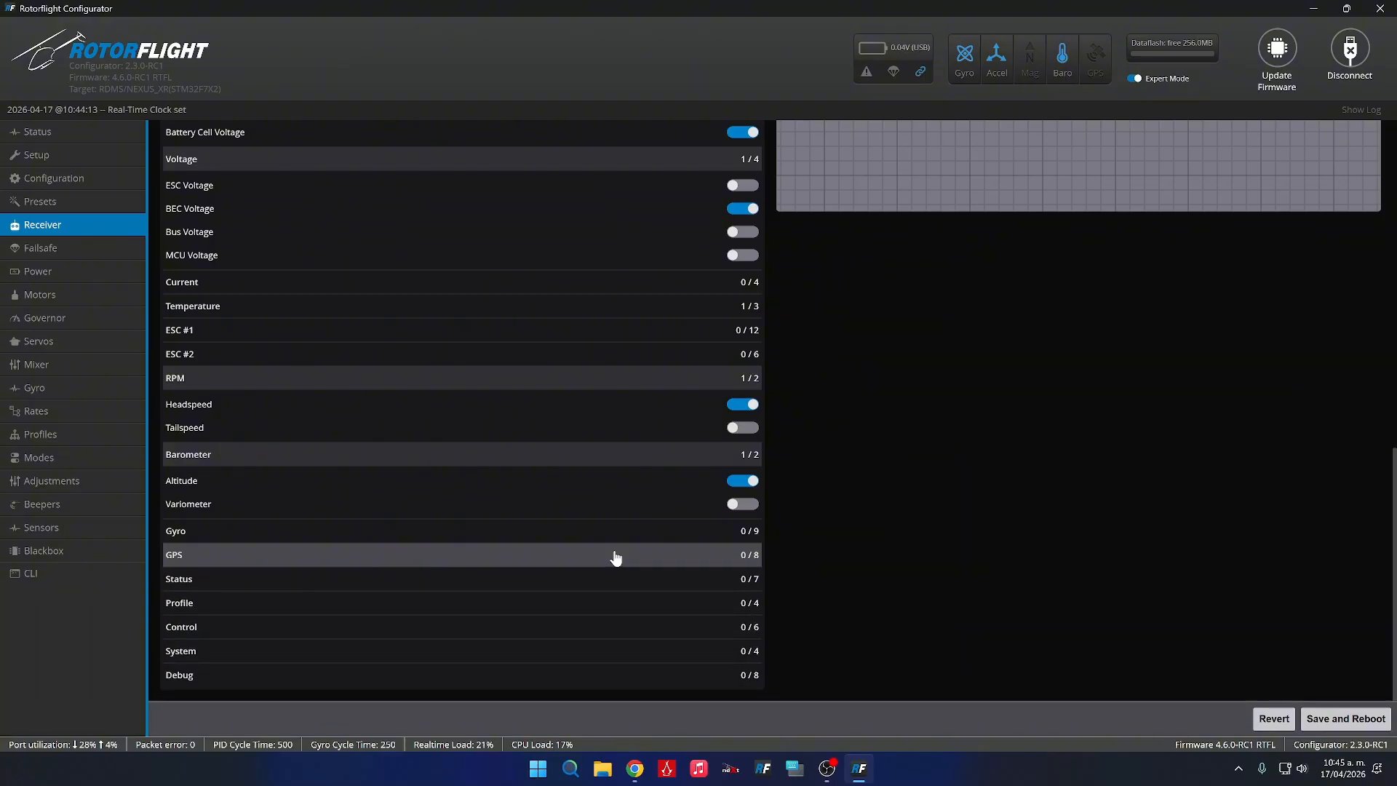
Enable the Model Id, Arming Flags, Arming Disable Flags and Adjustment Function sensors in the Status group, leaving Flight Mode off.
{"action": "left_click", "coordinate": [609, 577]}
{"action": "scroll", "coordinate": [611, 574], "scroll_direction": "down", "scroll_amount": 2}
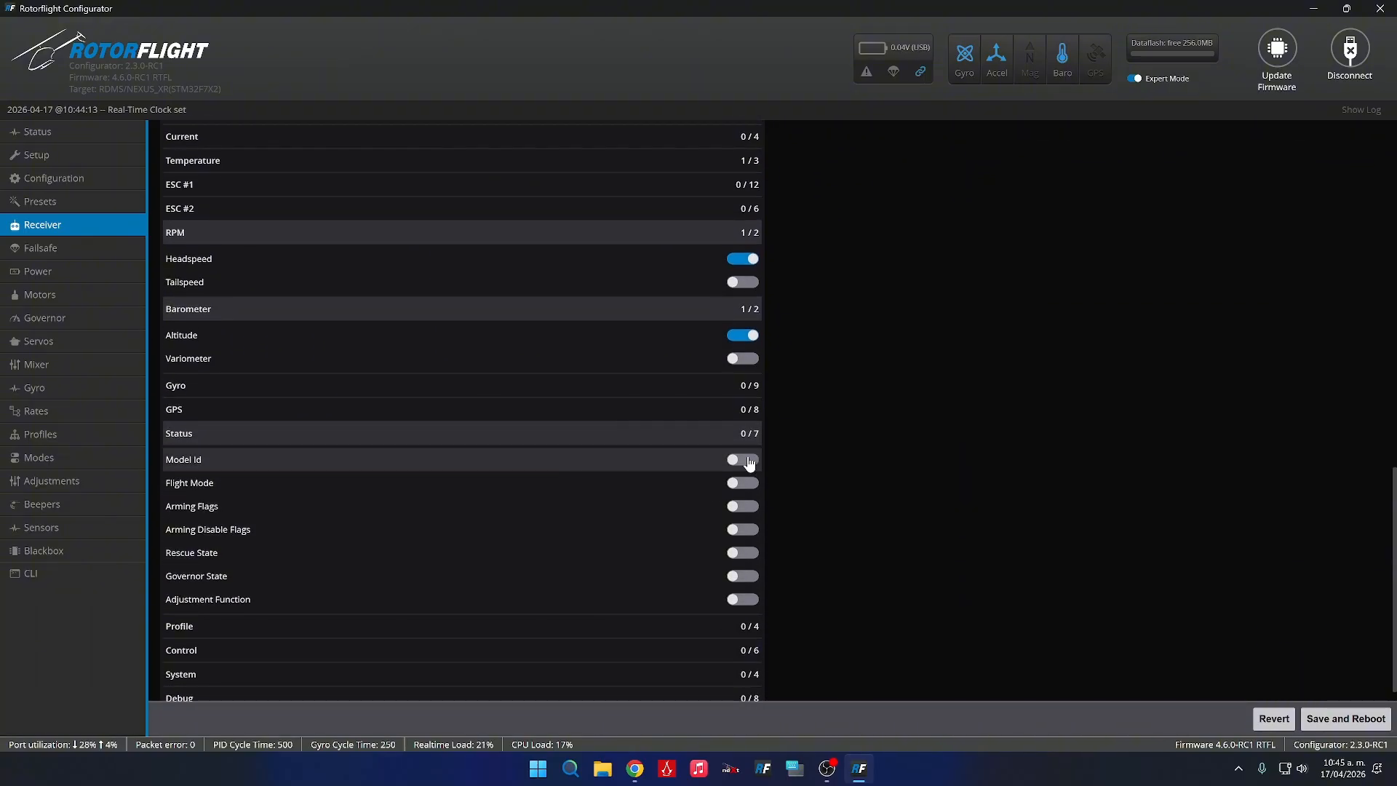
{"action": "left_click", "coordinate": [743, 484]}
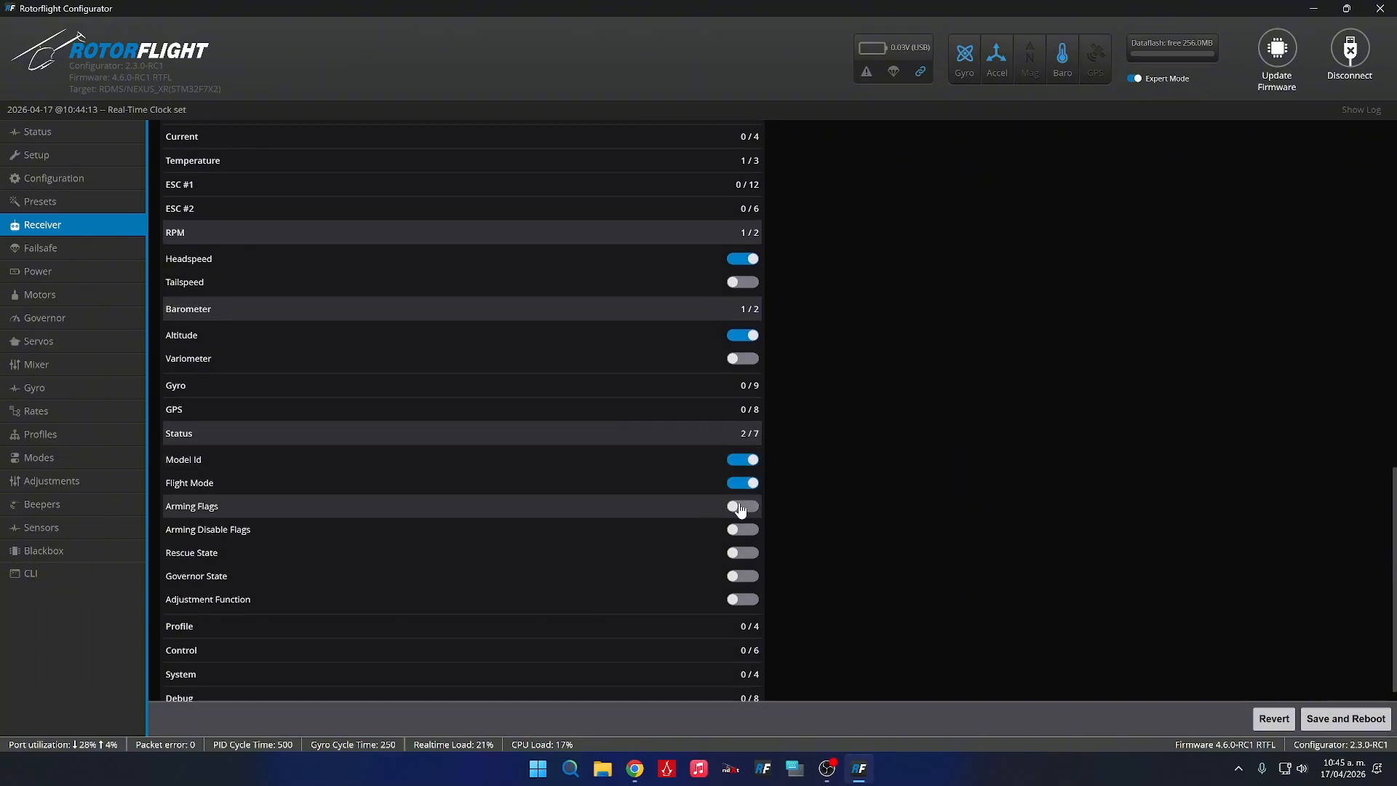
{"action": "left_click", "coordinate": [740, 507]}
{"action": "left_click", "coordinate": [742, 529]}
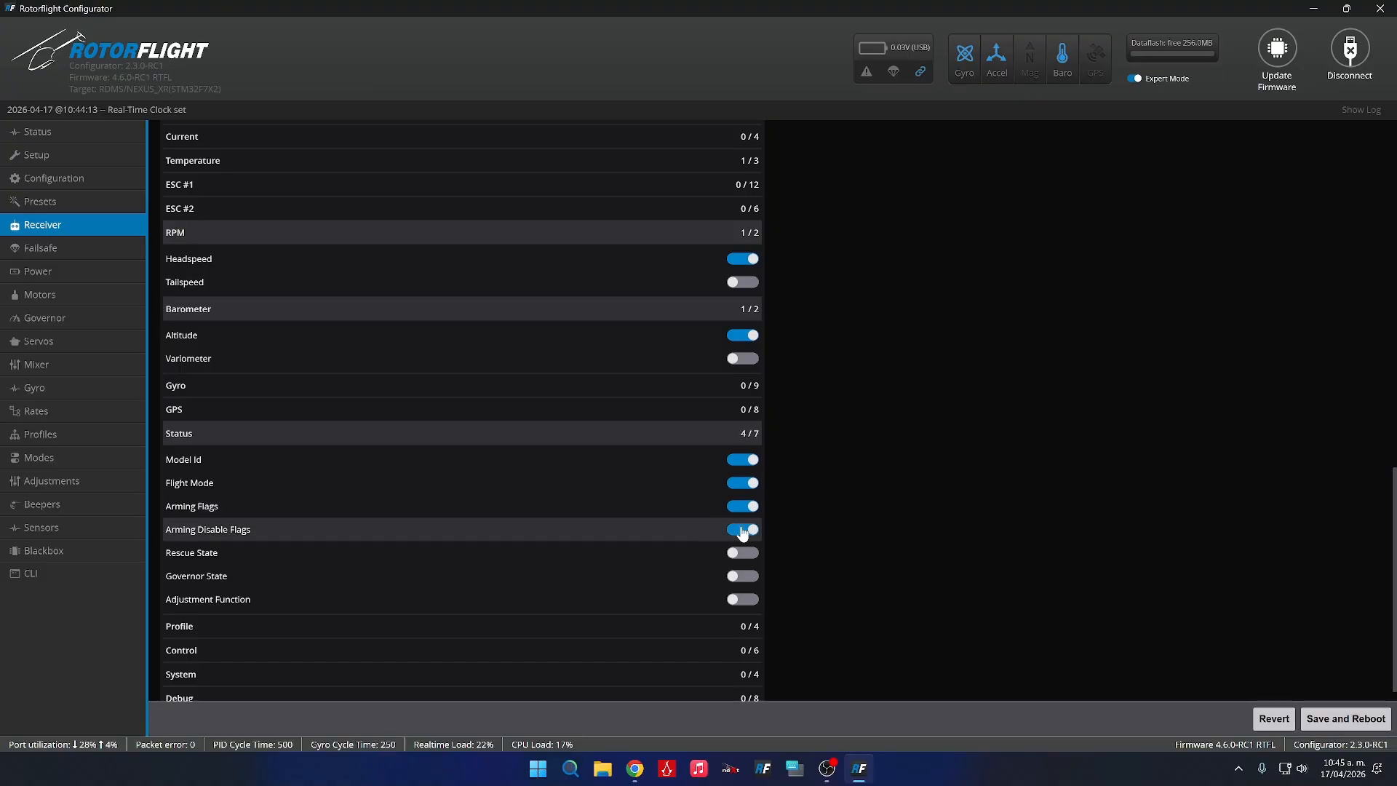
{"action": "left_click", "coordinate": [740, 599]}
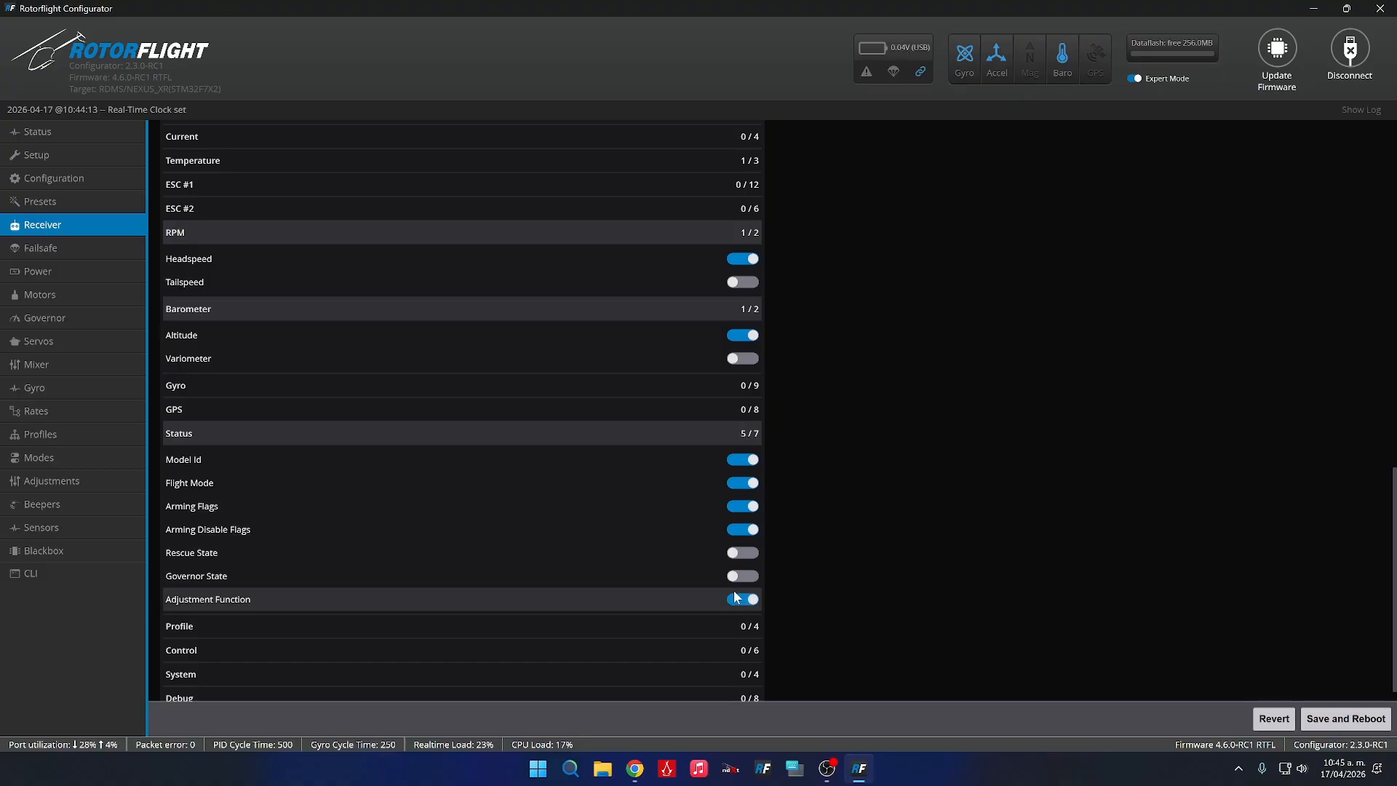
{"action": "left_click", "coordinate": [741, 484]}
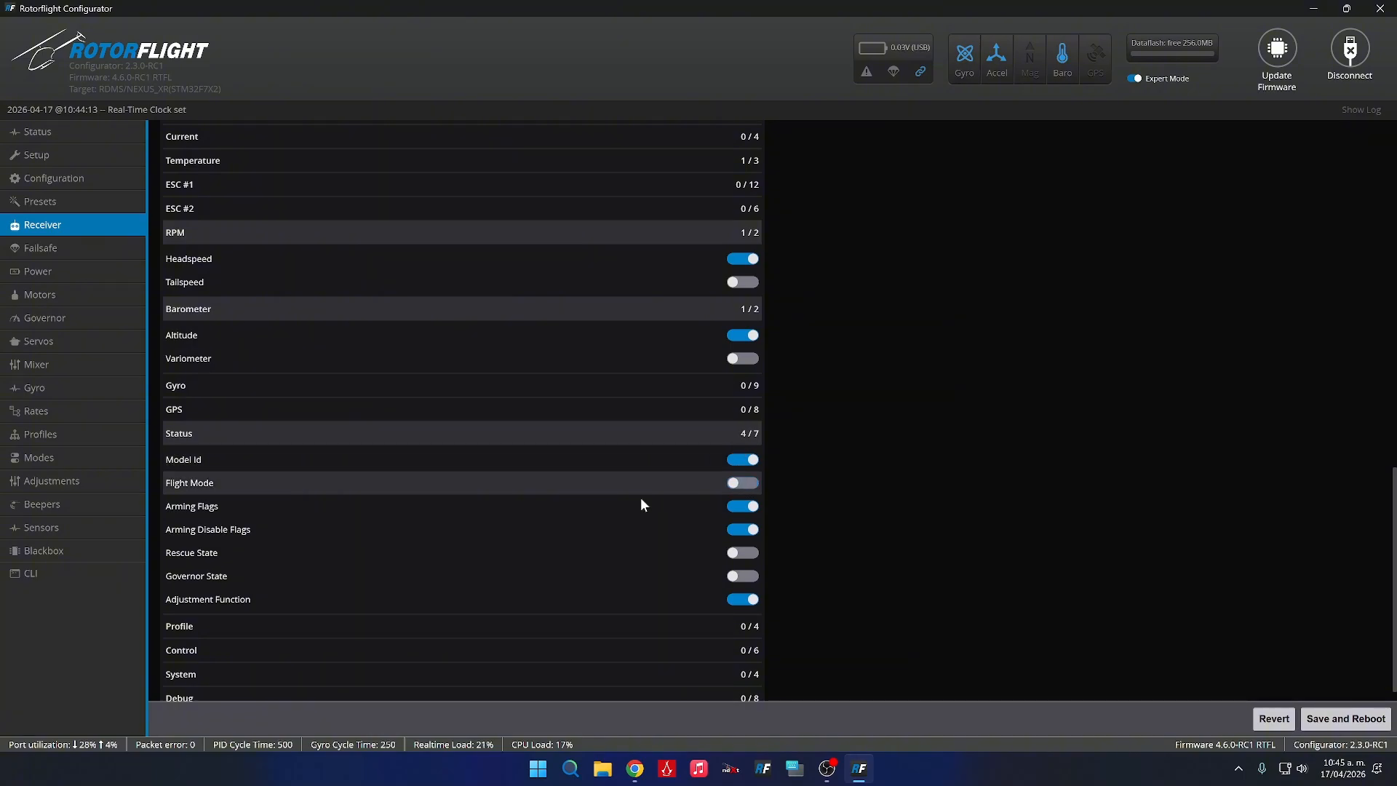
Enable the PID Profile, Rates Profile and Battery Profile sensors in the Profile group.
{"action": "scroll", "coordinate": [570, 560], "scroll_direction": "down", "scroll_amount": 1}
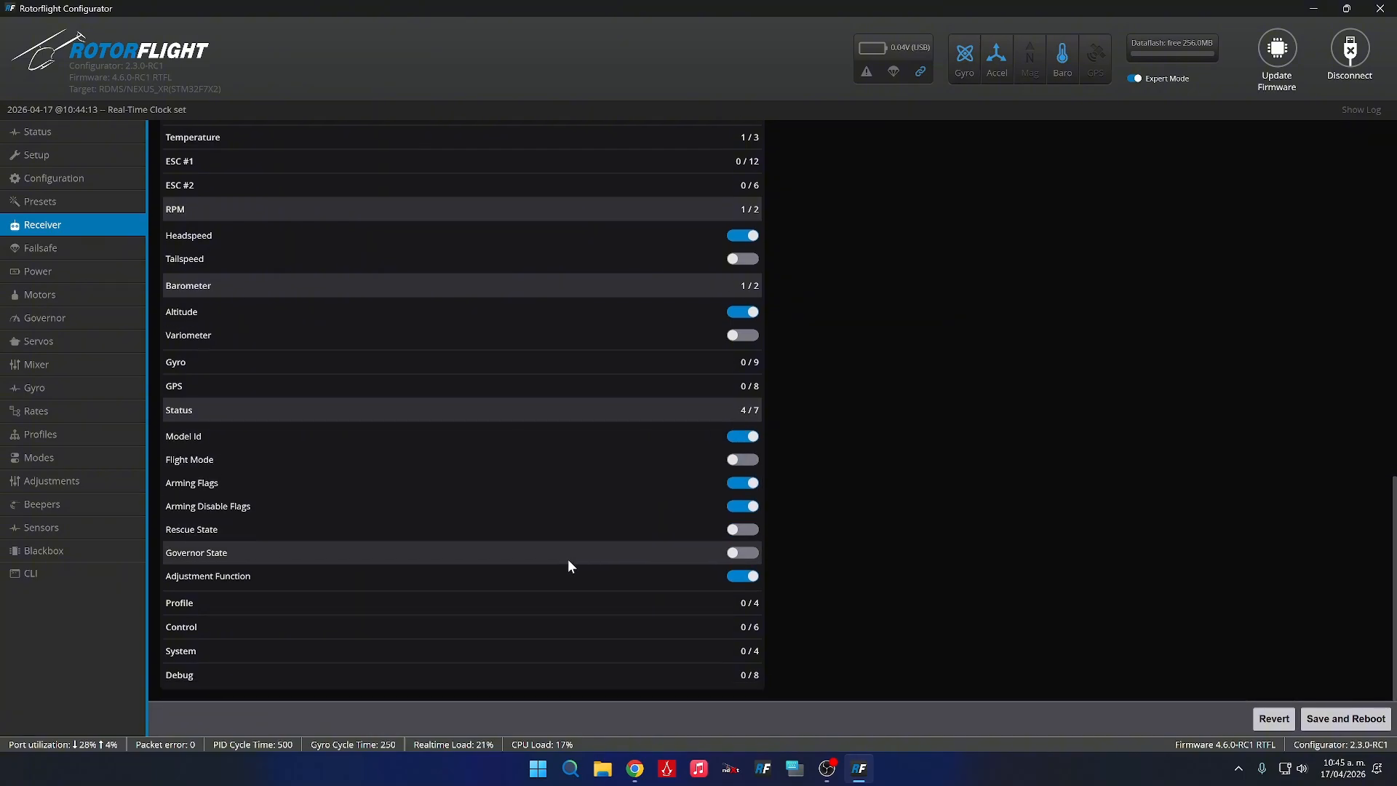
{"action": "left_click", "coordinate": [501, 610]}
{"action": "scroll", "coordinate": [503, 594], "scroll_direction": "down", "scroll_amount": 3}
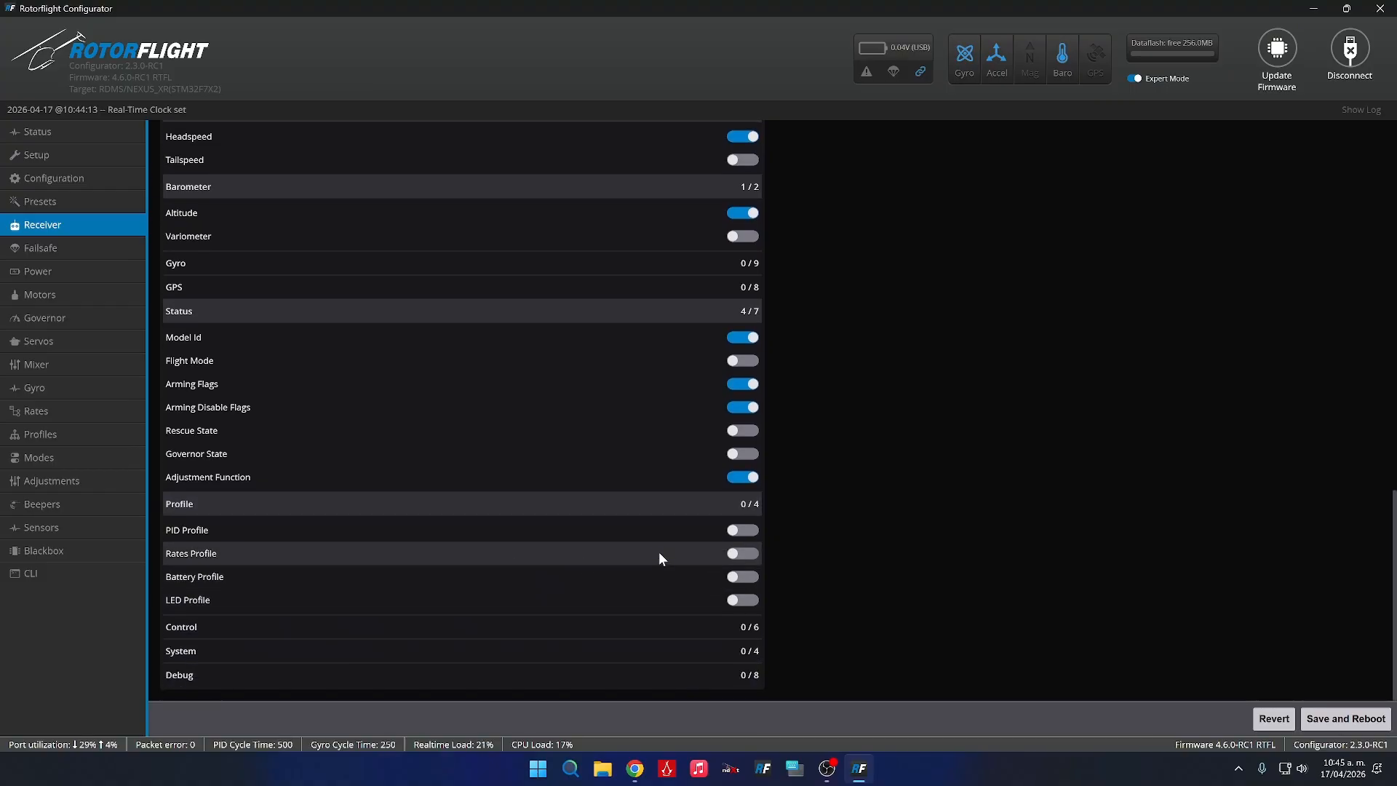
{"action": "left_click", "coordinate": [738, 531]}
{"action": "left_click", "coordinate": [743, 557]}
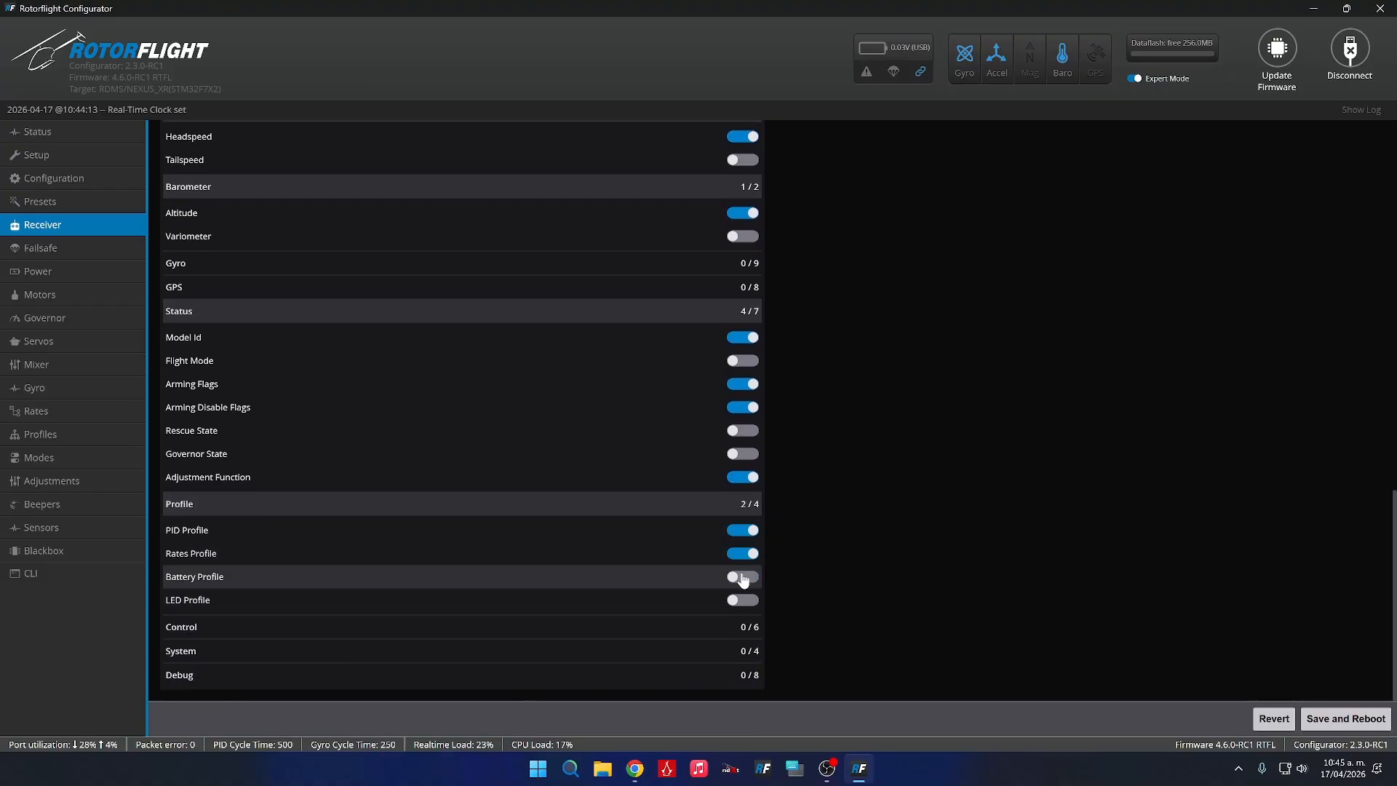
{"action": "left_click", "coordinate": [742, 578]}
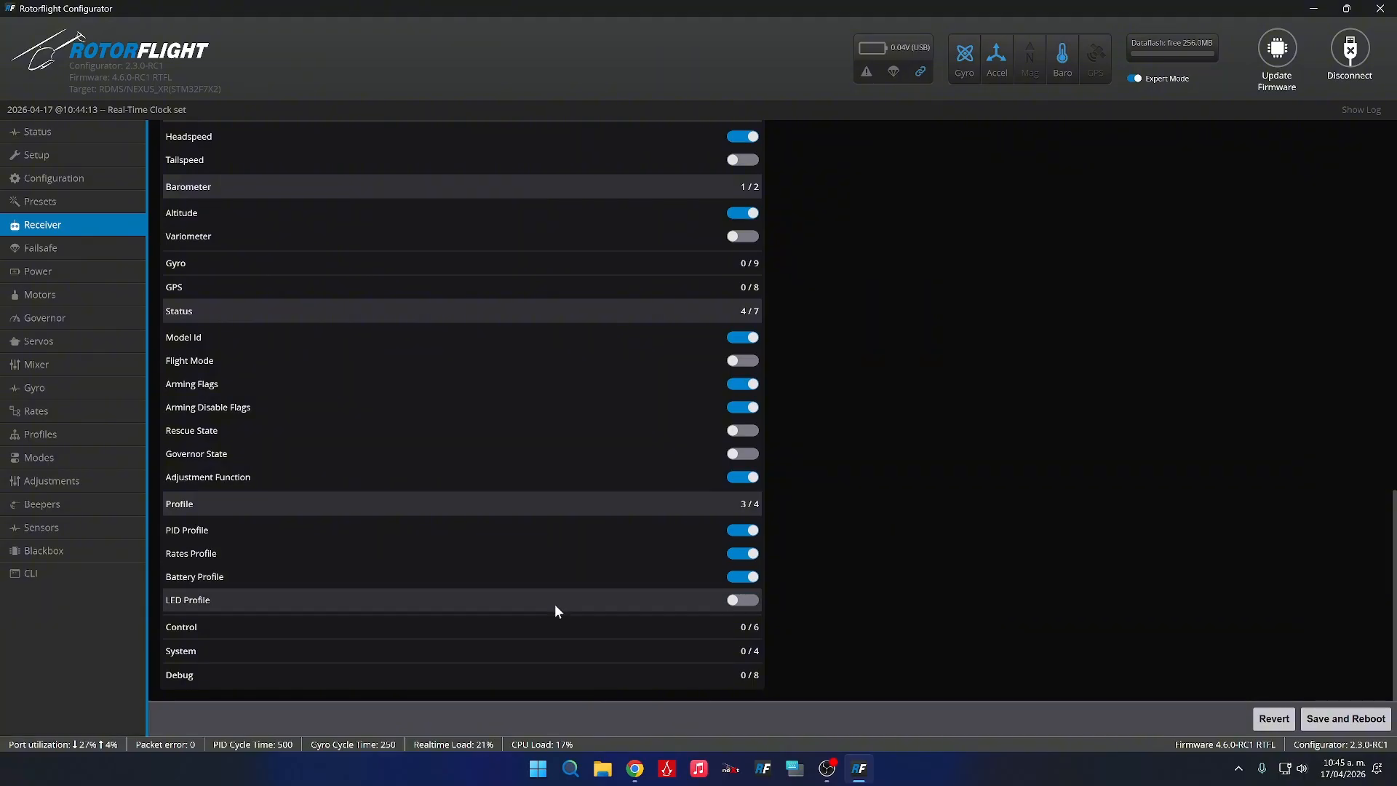
Enable the Throttle Control sensor in the Control group, then save the receiver settings and reboot the flight controller.
{"action": "left_click", "coordinate": [555, 627]}
{"action": "scroll", "coordinate": [559, 614], "scroll_direction": "down", "scroll_amount": 2}
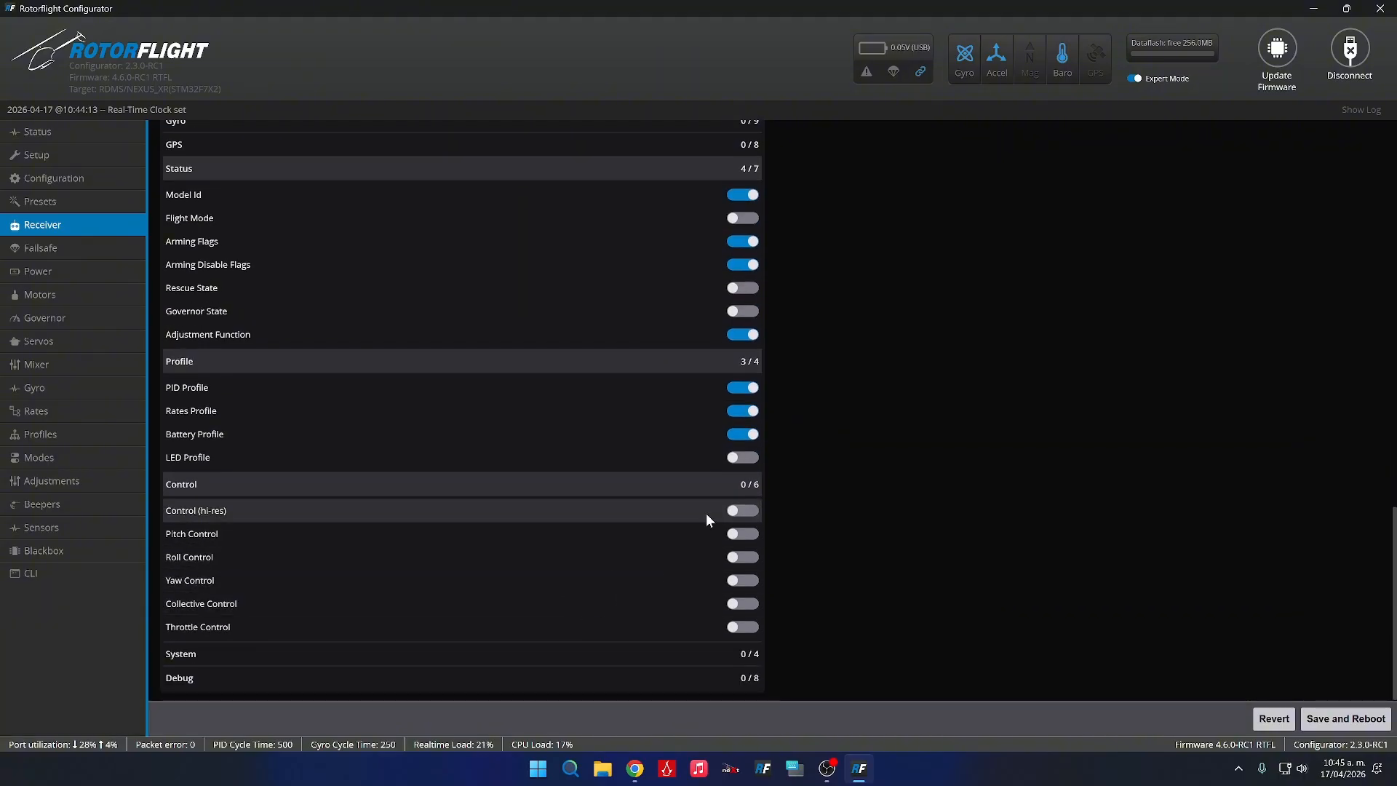
{"action": "left_click", "coordinate": [745, 627]}
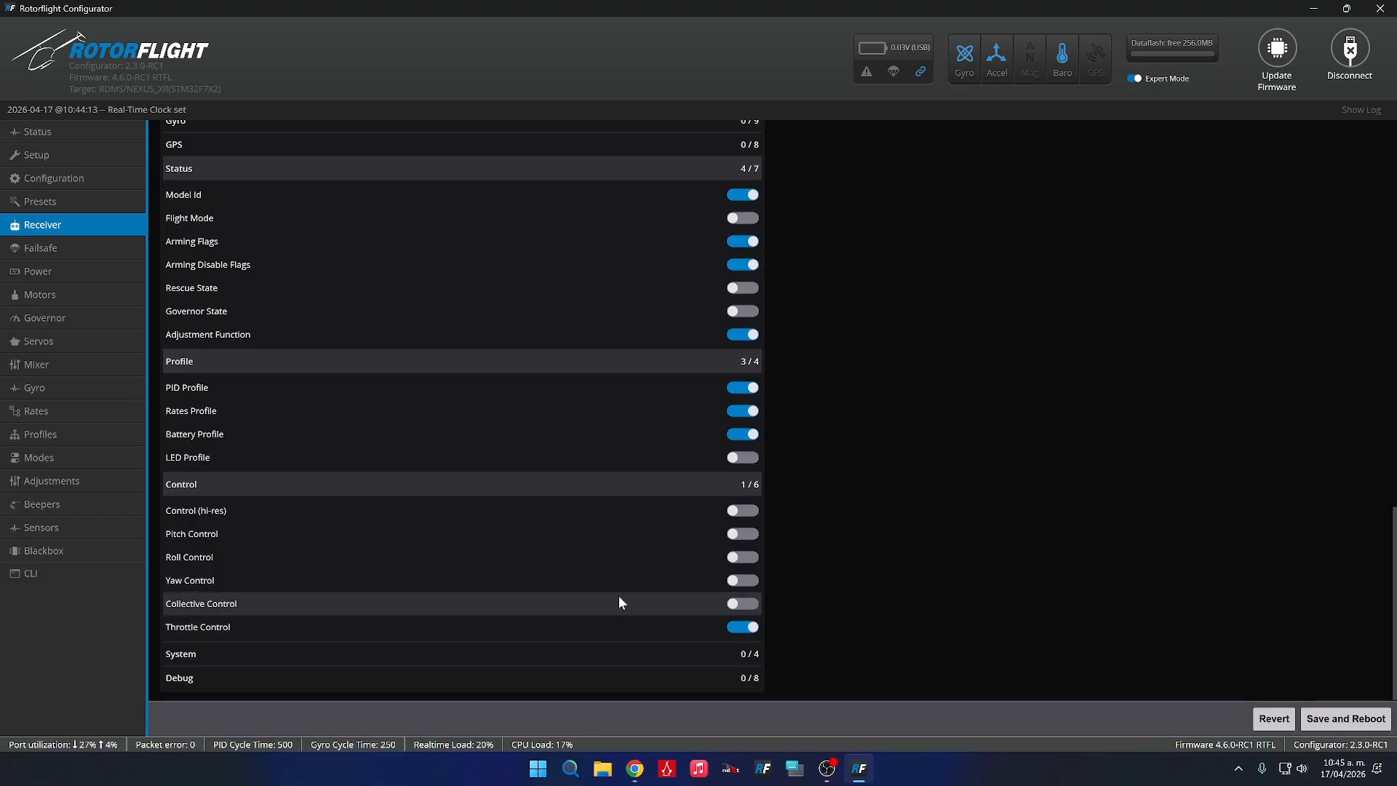
{"action": "scroll", "coordinate": [613, 617], "scroll_direction": "down", "scroll_amount": 1}
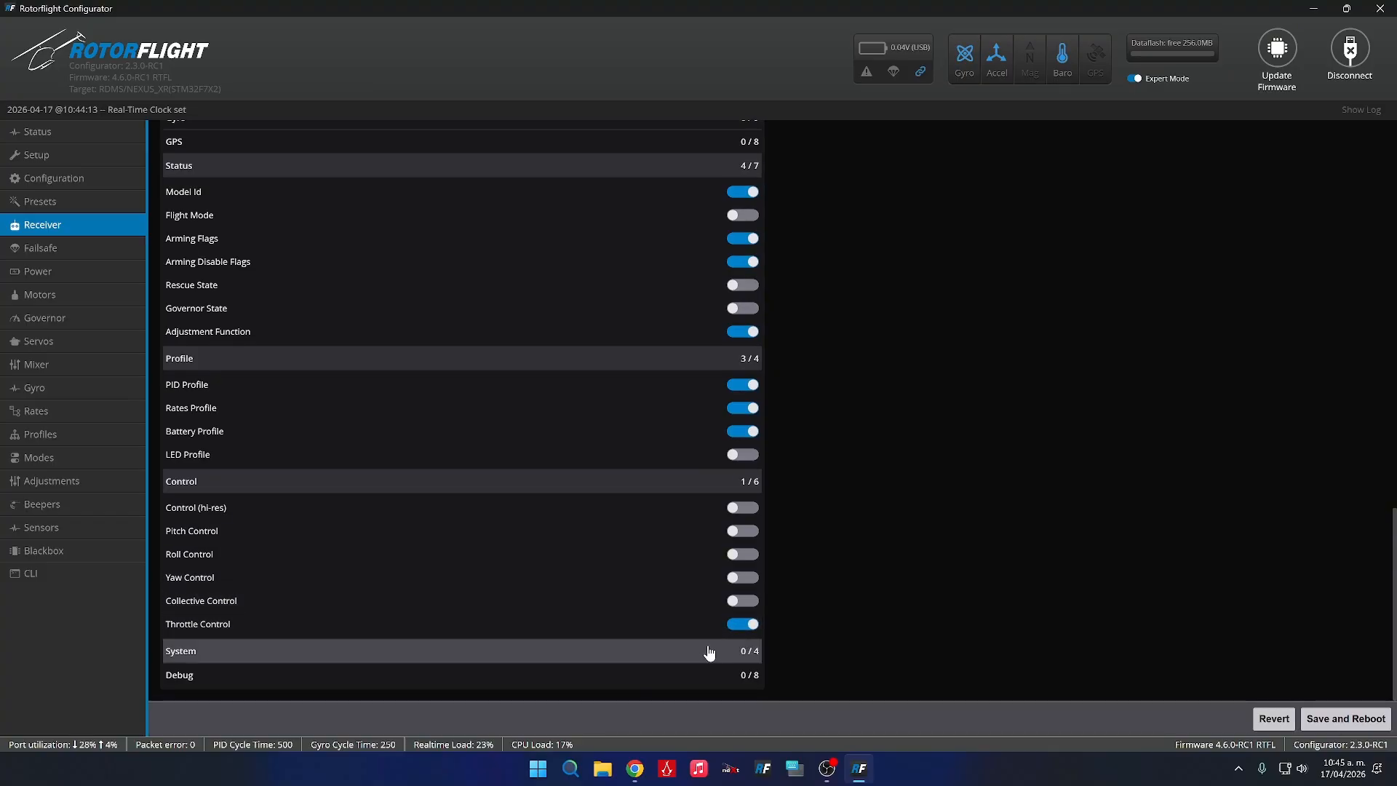
{"action": "left_click", "coordinate": [1345, 719]}
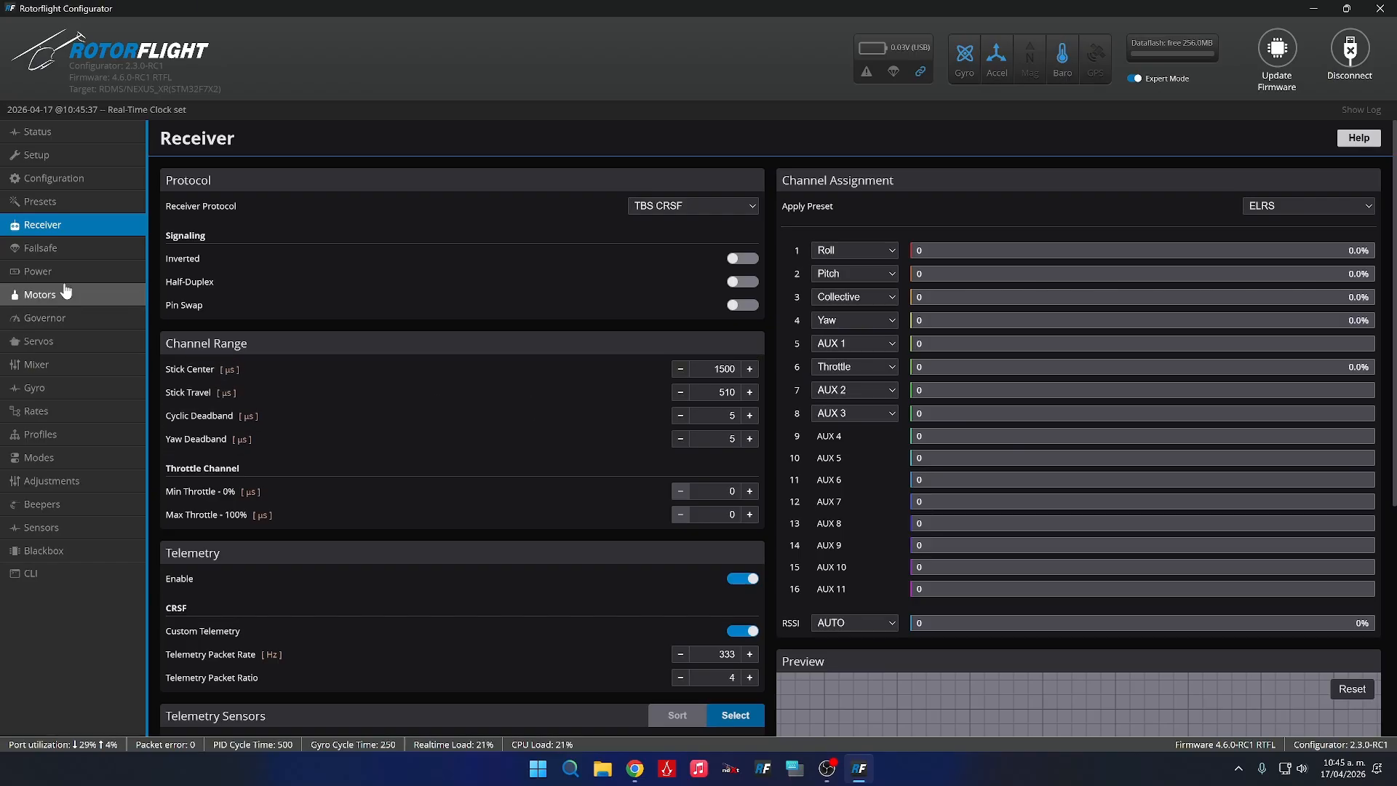
In the Power settings, set both the battery voltage source and the battery current source to ESC Telemetry.
{"action": "left_click", "coordinate": [61, 251]}
{"action": "left_click", "coordinate": [62, 271]}
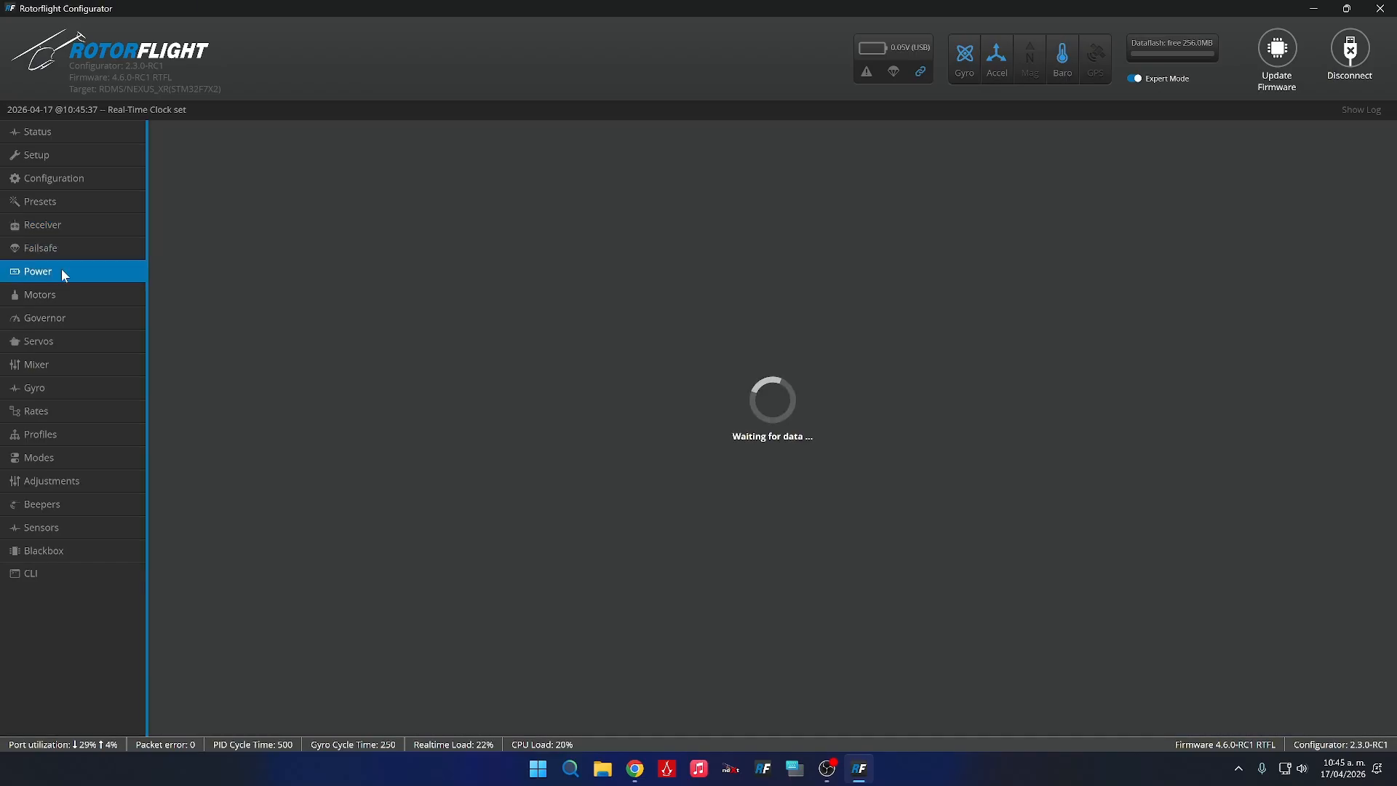
{"action": "left_click", "coordinate": [237, 317]}
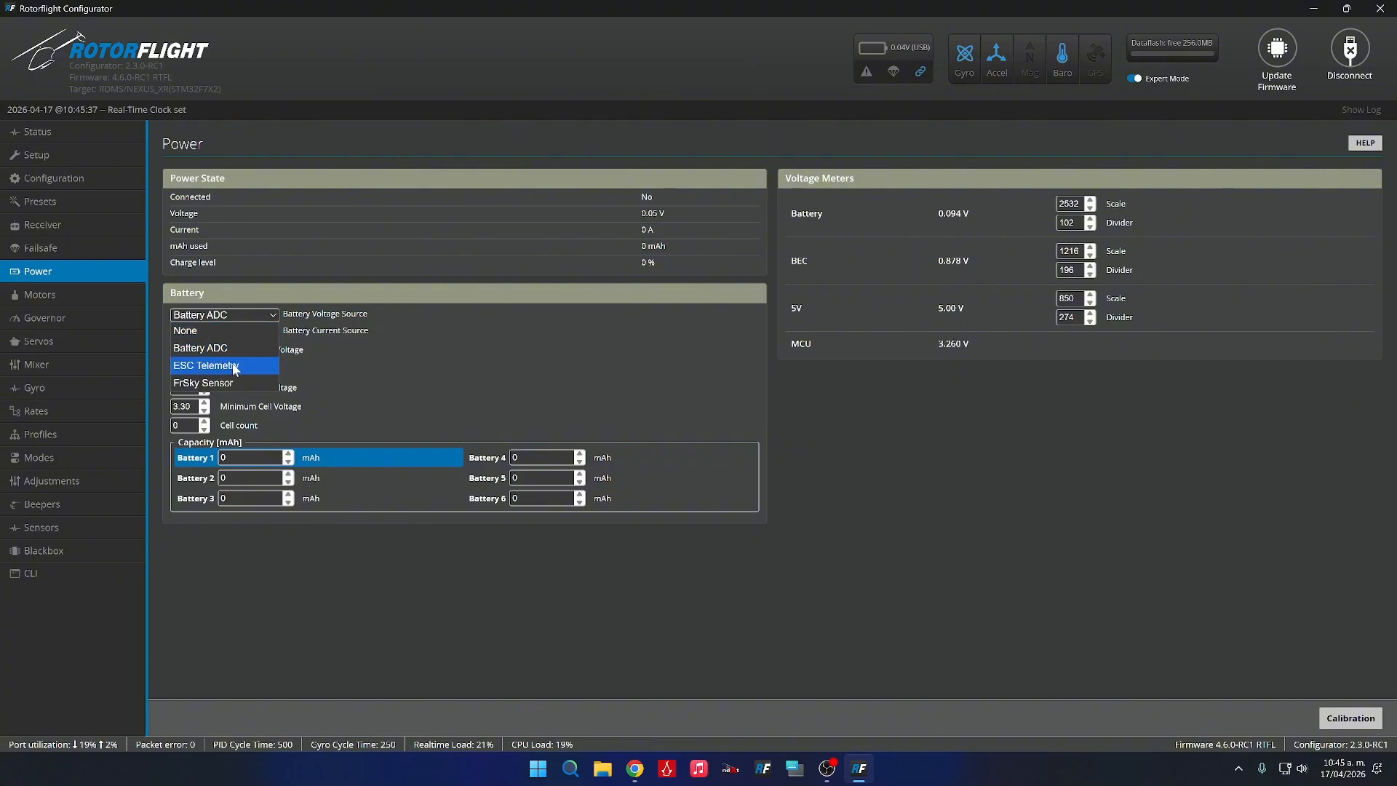
{"action": "left_click", "coordinate": [240, 362]}
{"action": "left_click", "coordinate": [247, 330]}
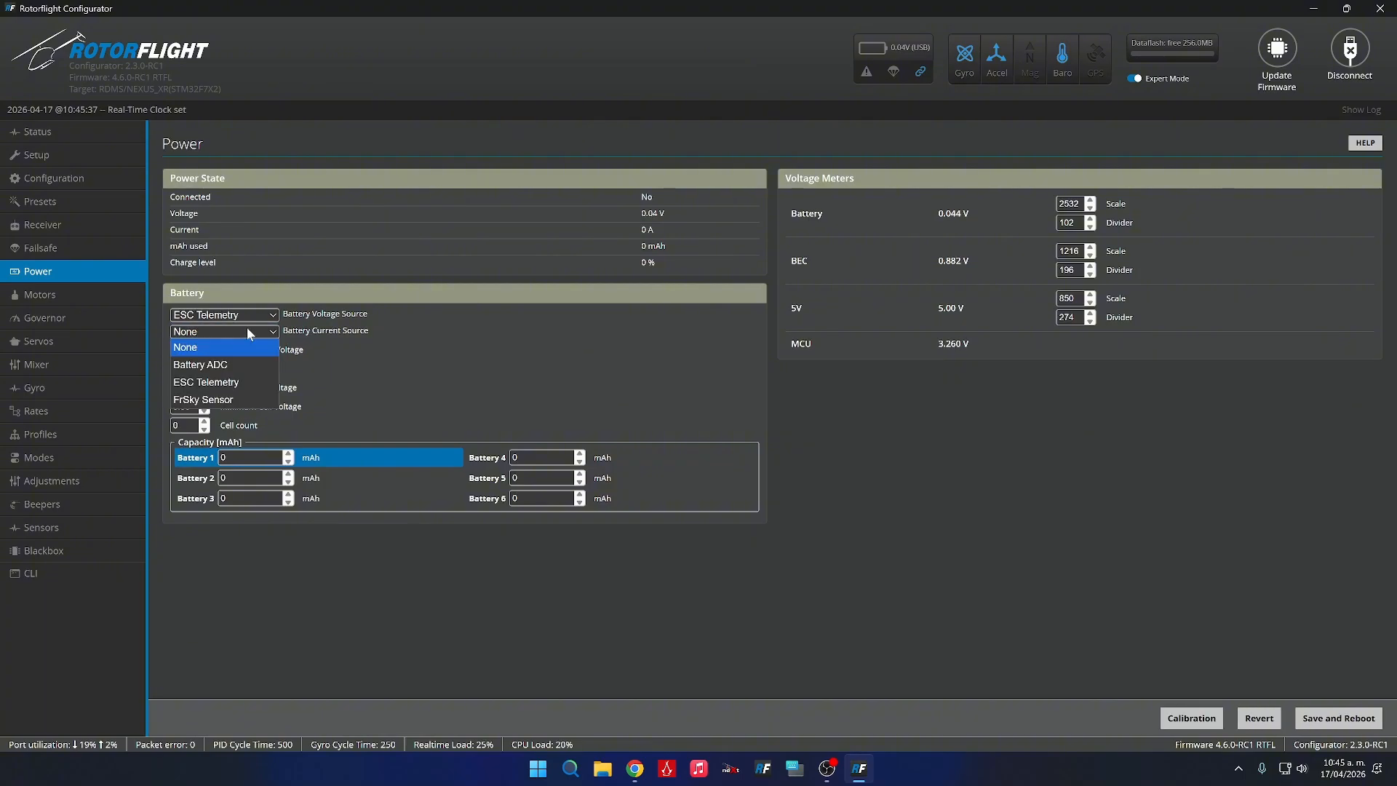
{"action": "left_click", "coordinate": [239, 378]}
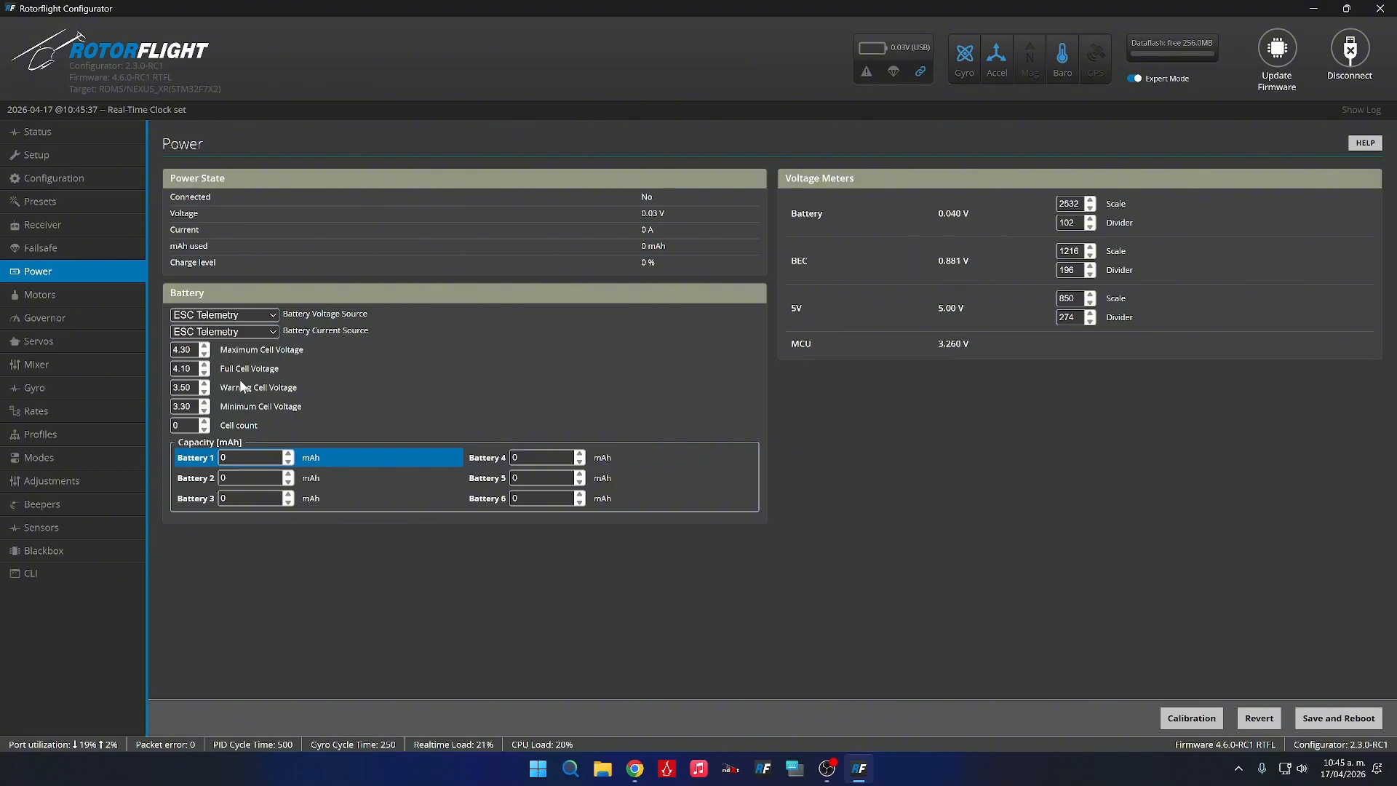
Set the battery cell voltages to 4.20 maximum, 4.15 full, 3.75 warning and 3.70 minimum.
{"action": "left_click", "coordinate": [204, 364]}
{"action": "key", "text": "BackSpace"}
{"action": "key", "text": "BackSpace"}
{"action": "type", "text": "7"}
{"action": "key", "text": "BackSpace"}
{"action": "key", "text": "BackSpace"}
{"action": "type", "text": "4.2"}
{"action": "key", "text": "BackSpace"}
{"action": "key", "text": "BackSpace"}
{"action": "type", "text": "5"}
{"action": "left_click", "coordinate": [205, 402]}
{"action": "left_click", "coordinate": [205, 402]}
{"action": "left_click", "coordinate": [205, 402]}
{"action": "left_click", "coordinate": [205, 402]}
{"action": "left_click", "coordinate": [205, 403]}
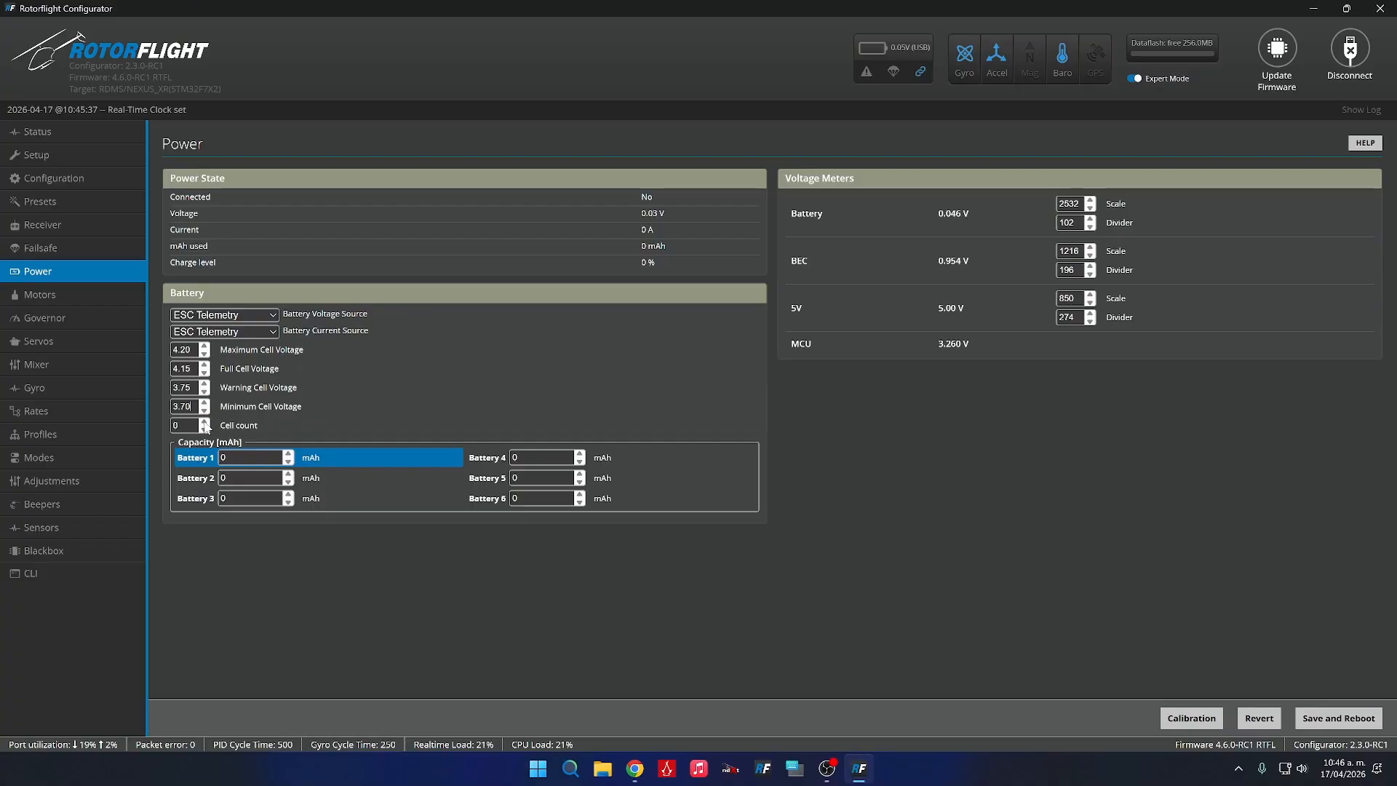
Set the cell count to 6 and the Battery 1 capacity to 5000 mAh, then save the power settings and reboot.
{"action": "left_click", "coordinate": [205, 420]}
{"action": "left_click", "coordinate": [205, 420]}
{"action": "left_click", "coordinate": [205, 420]}
{"action": "left_click", "coordinate": [204, 420]}
{"action": "left_click", "coordinate": [204, 421]}
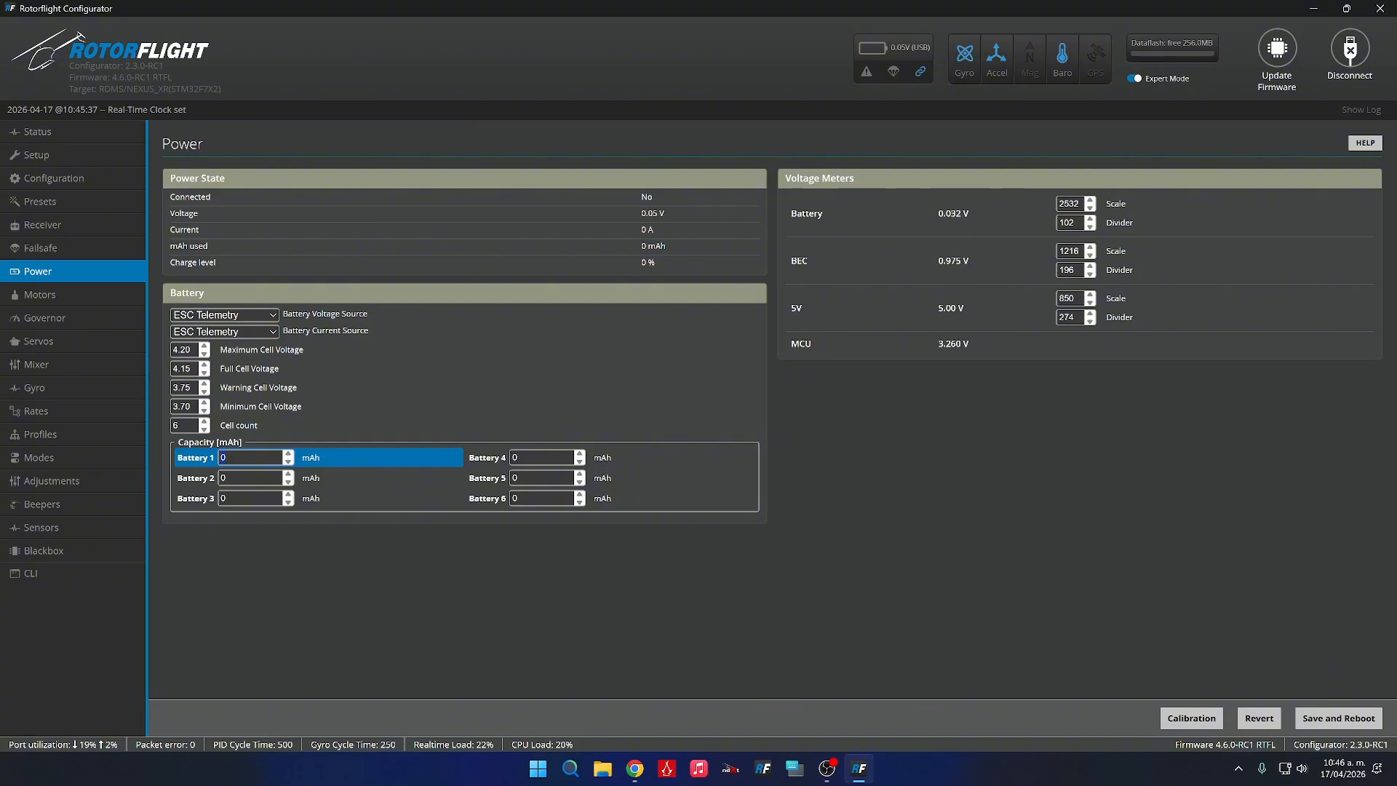
{"action": "type", "text": "5000"}
{"action": "left_click", "coordinate": [1326, 720]}
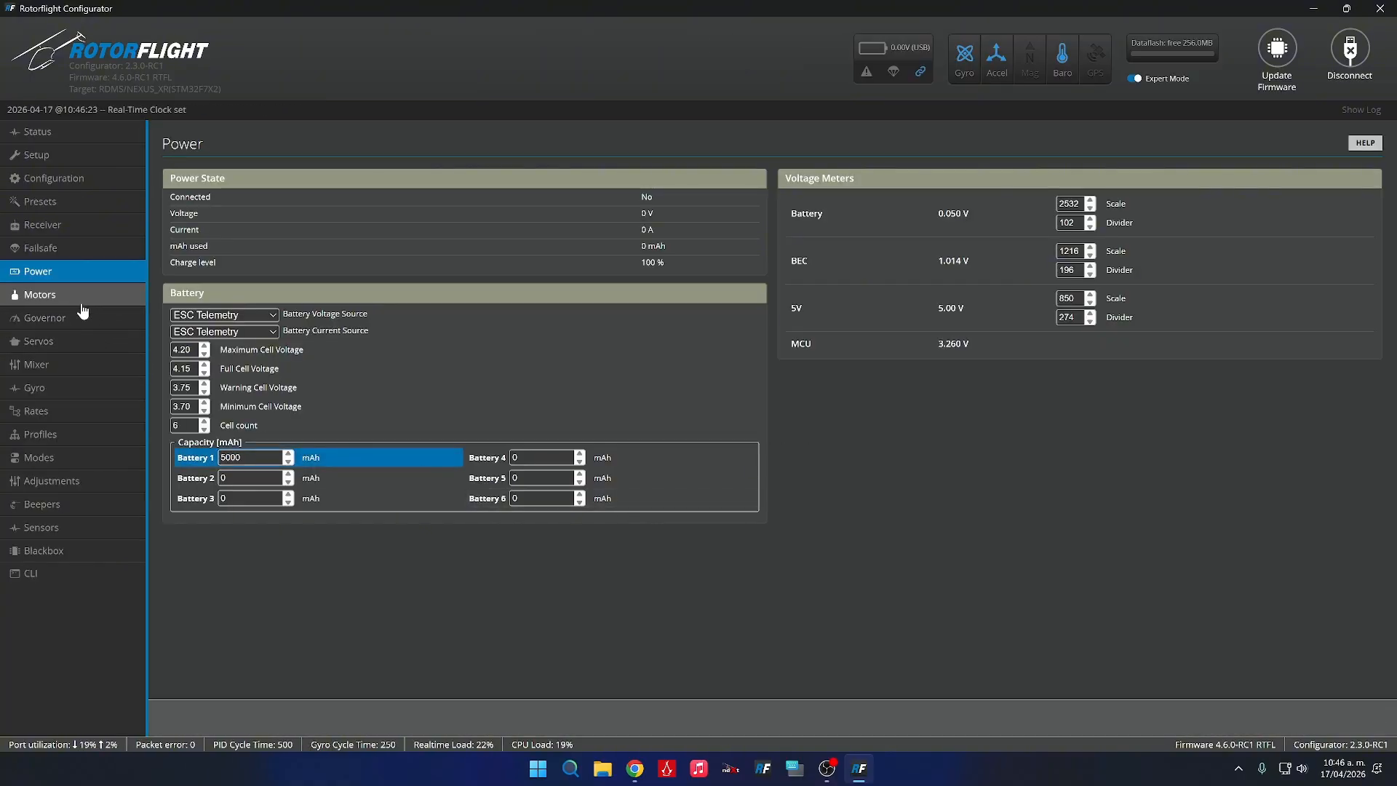
In the Motors settings, set ESC telemetry to Hobbywing Platinum V5 with Half-Duplex and Pin Swap on, and enable the RPM sensor.
{"action": "left_click", "coordinate": [82, 311]}
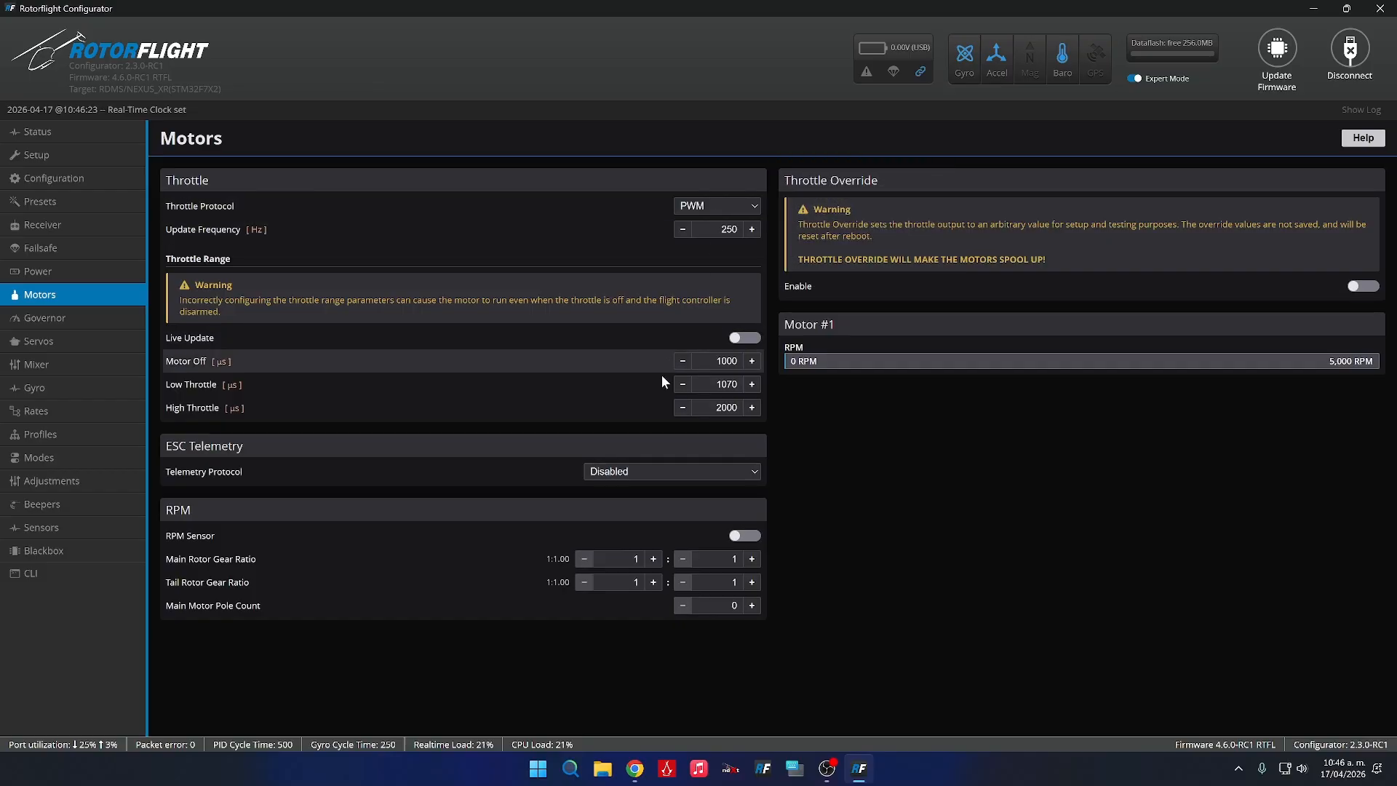
{"action": "left_click", "coordinate": [640, 473]}
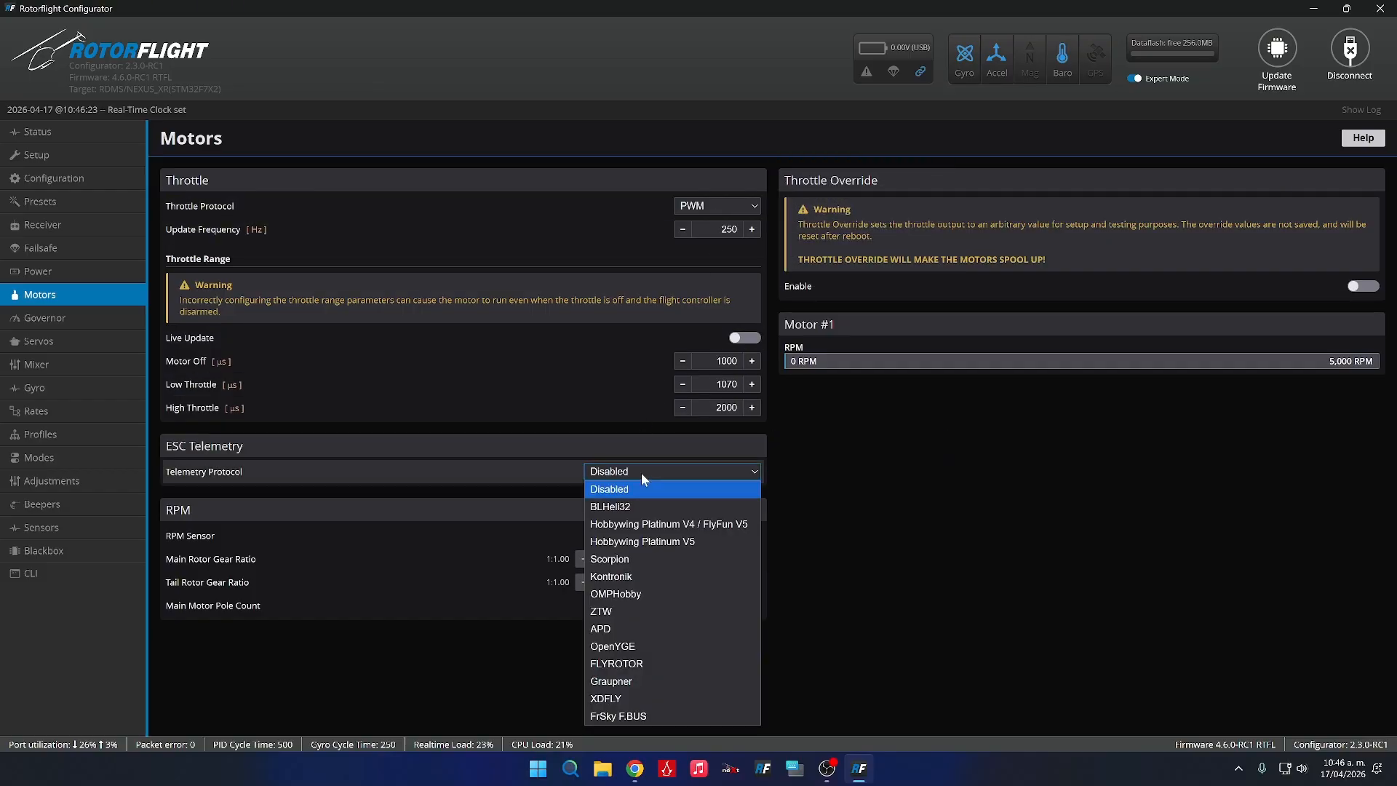
{"action": "left_click", "coordinate": [668, 539]}
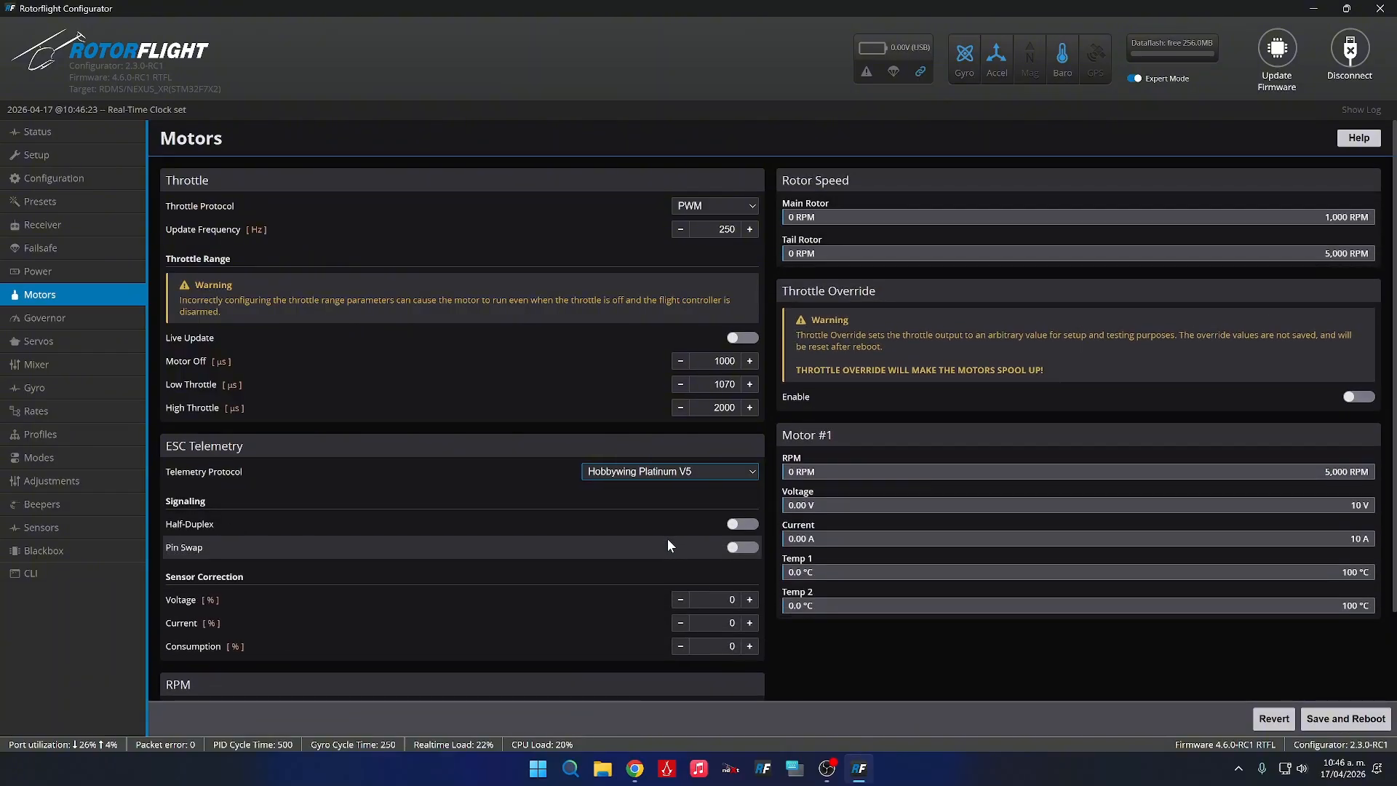
{"action": "left_click", "coordinate": [750, 550]}
{"action": "scroll", "coordinate": [655, 560], "scroll_direction": "down", "scroll_amount": 2}
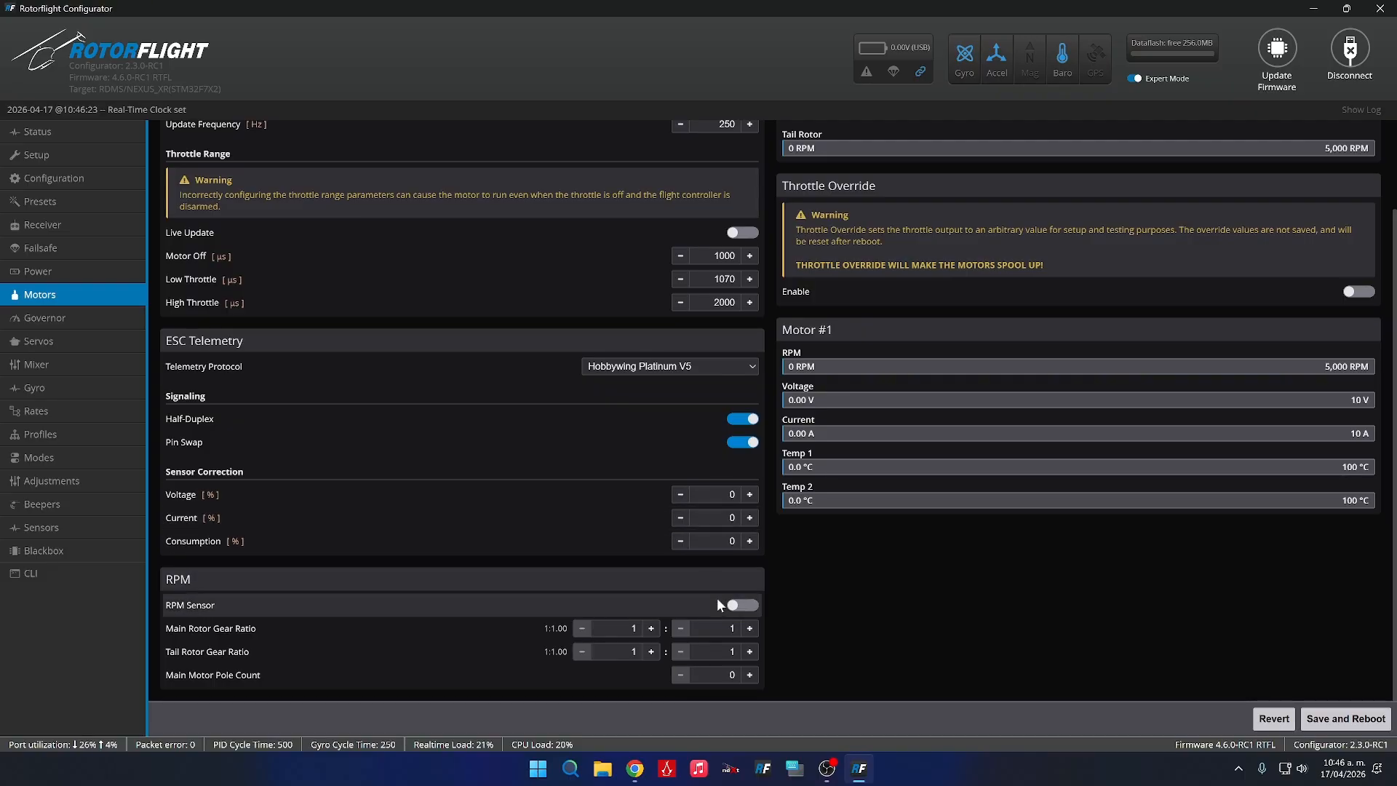
{"action": "left_click", "coordinate": [735, 610]}
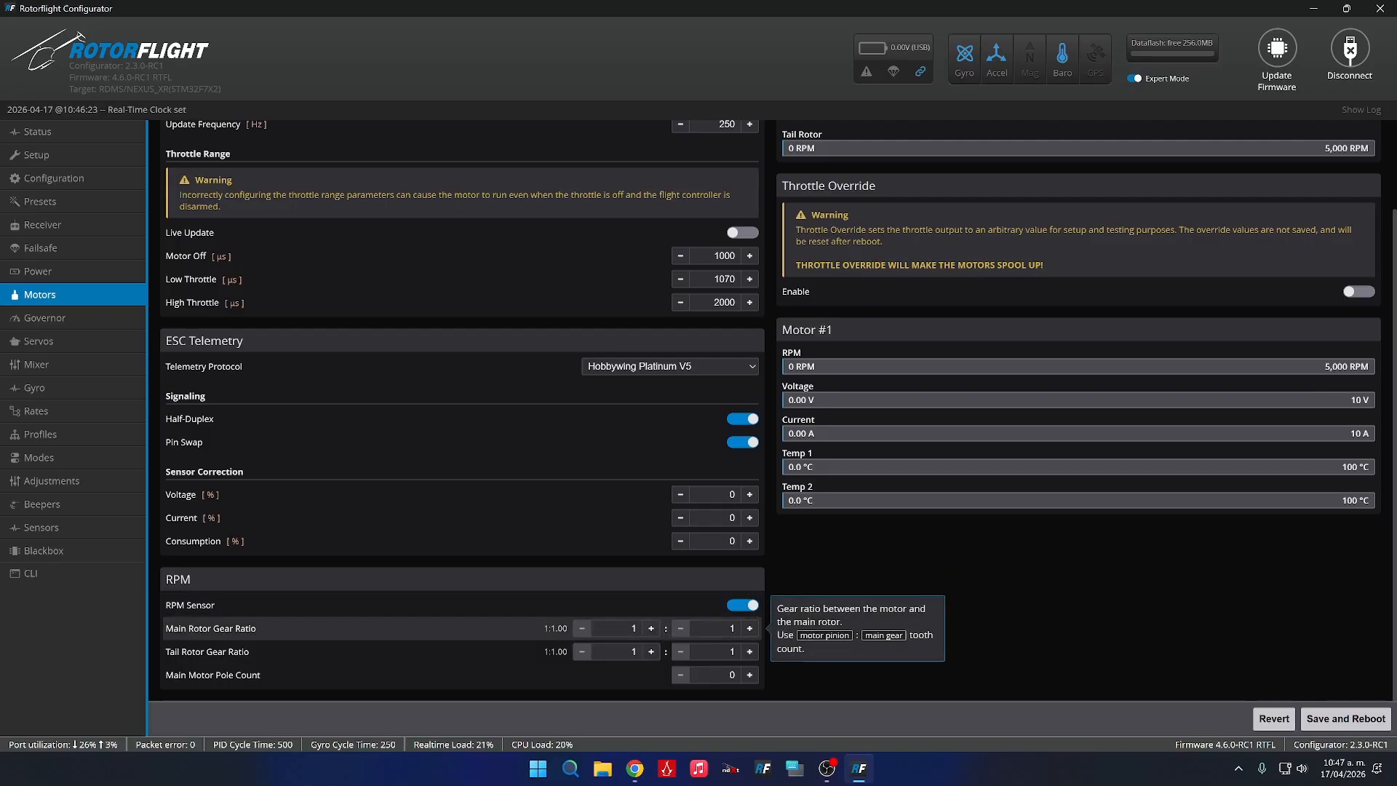
Switch to the Goosky RS6 manual PDF and examine the gear specifications in the table on page 4, enlarged for reading.
{"action": "left_click", "coordinate": [603, 768]}
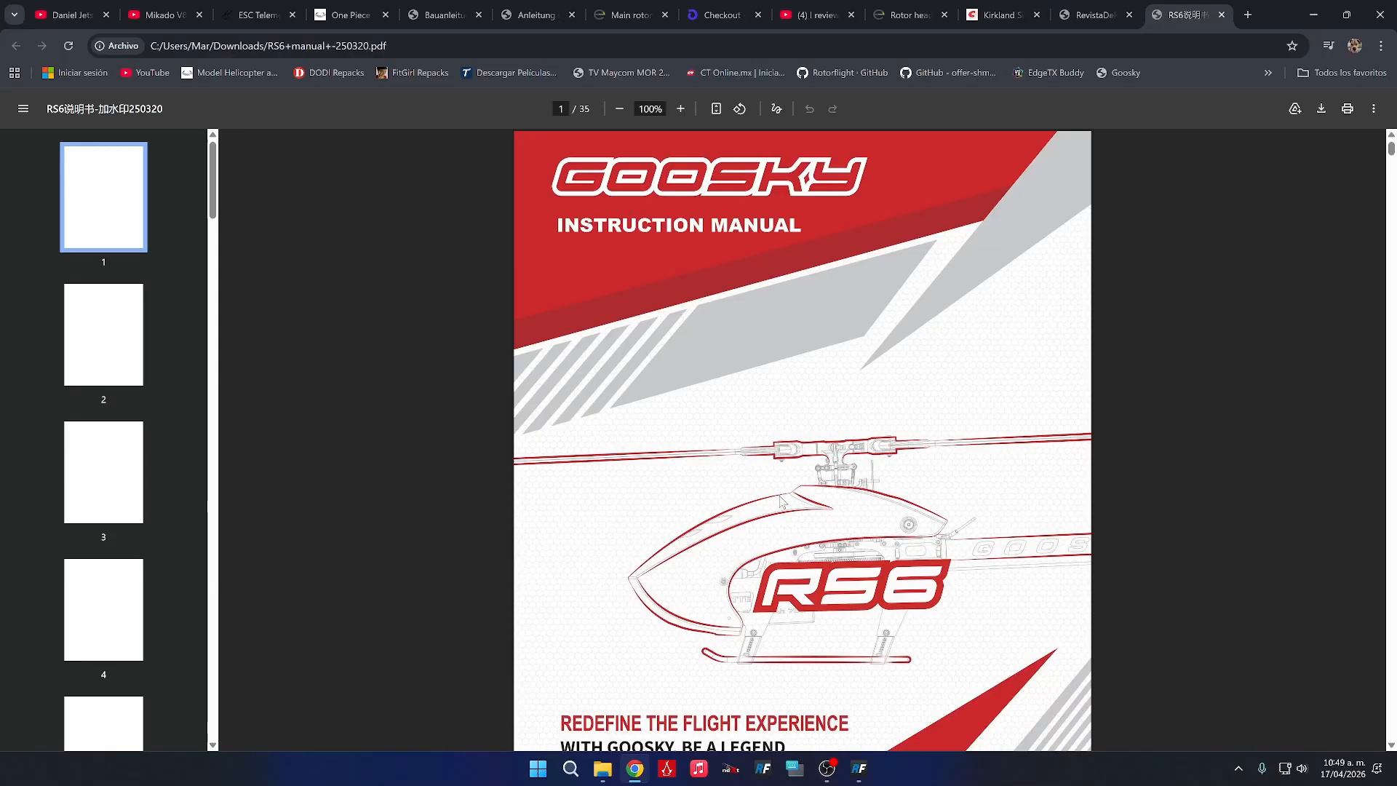
{"action": "scroll", "coordinate": [782, 502], "scroll_direction": "down", "scroll_amount": 15}
{"action": "scroll", "coordinate": [782, 502], "scroll_direction": "down", "scroll_amount": 20}
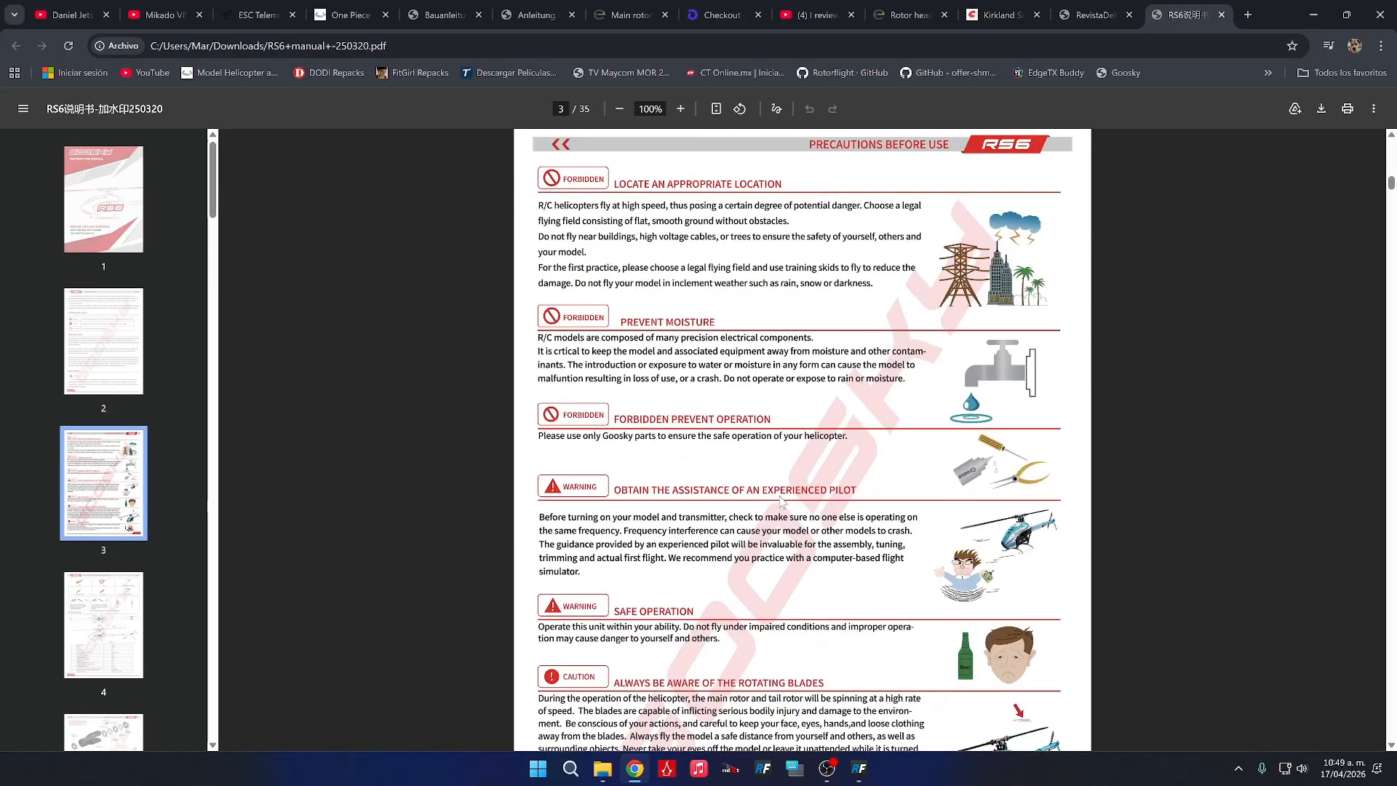
{"action": "scroll", "coordinate": [781, 501], "scroll_direction": "down", "scroll_amount": 2}
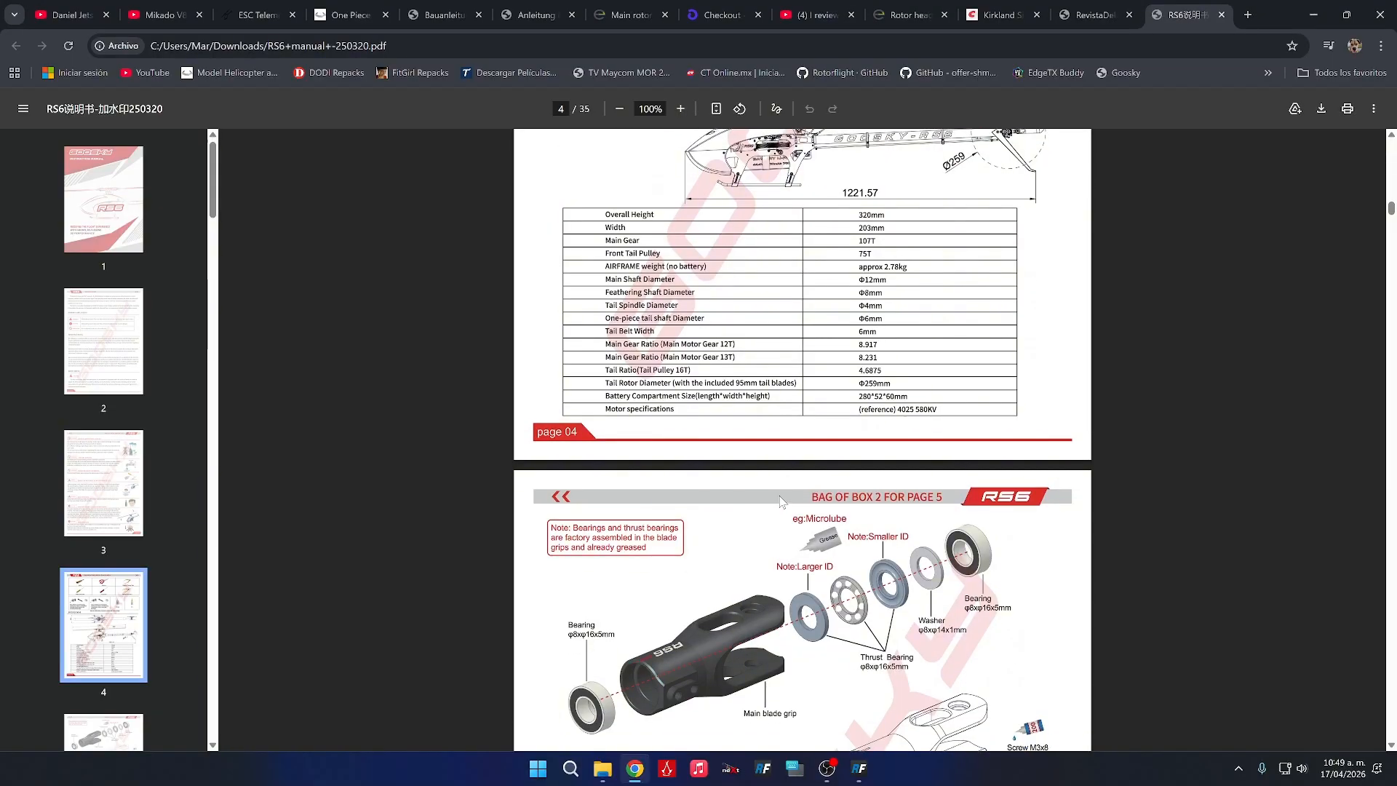
{"action": "scroll", "coordinate": [781, 500], "scroll_direction": "up", "scroll_amount": 3}
{"action": "left_click", "coordinate": [685, 110]}
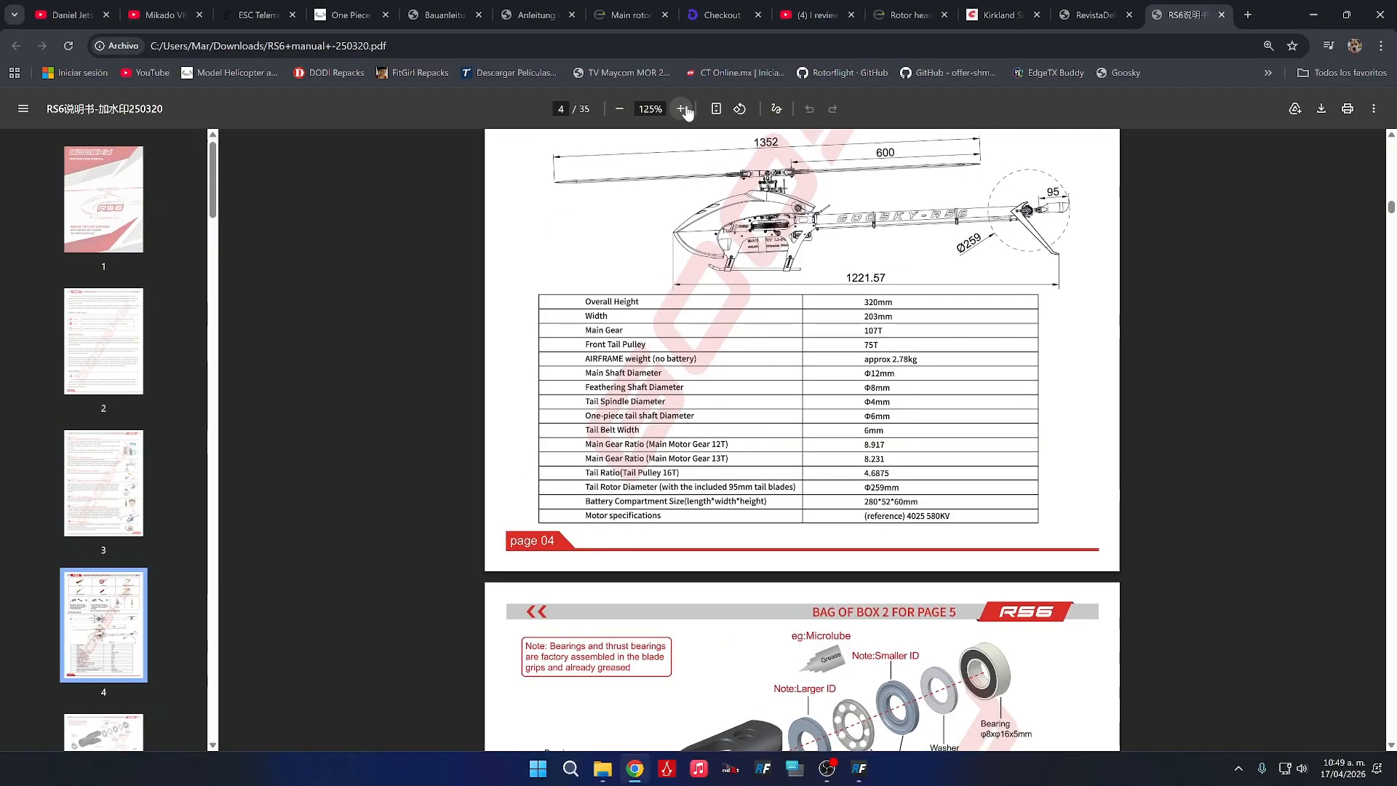
{"action": "left_click", "coordinate": [686, 111]}
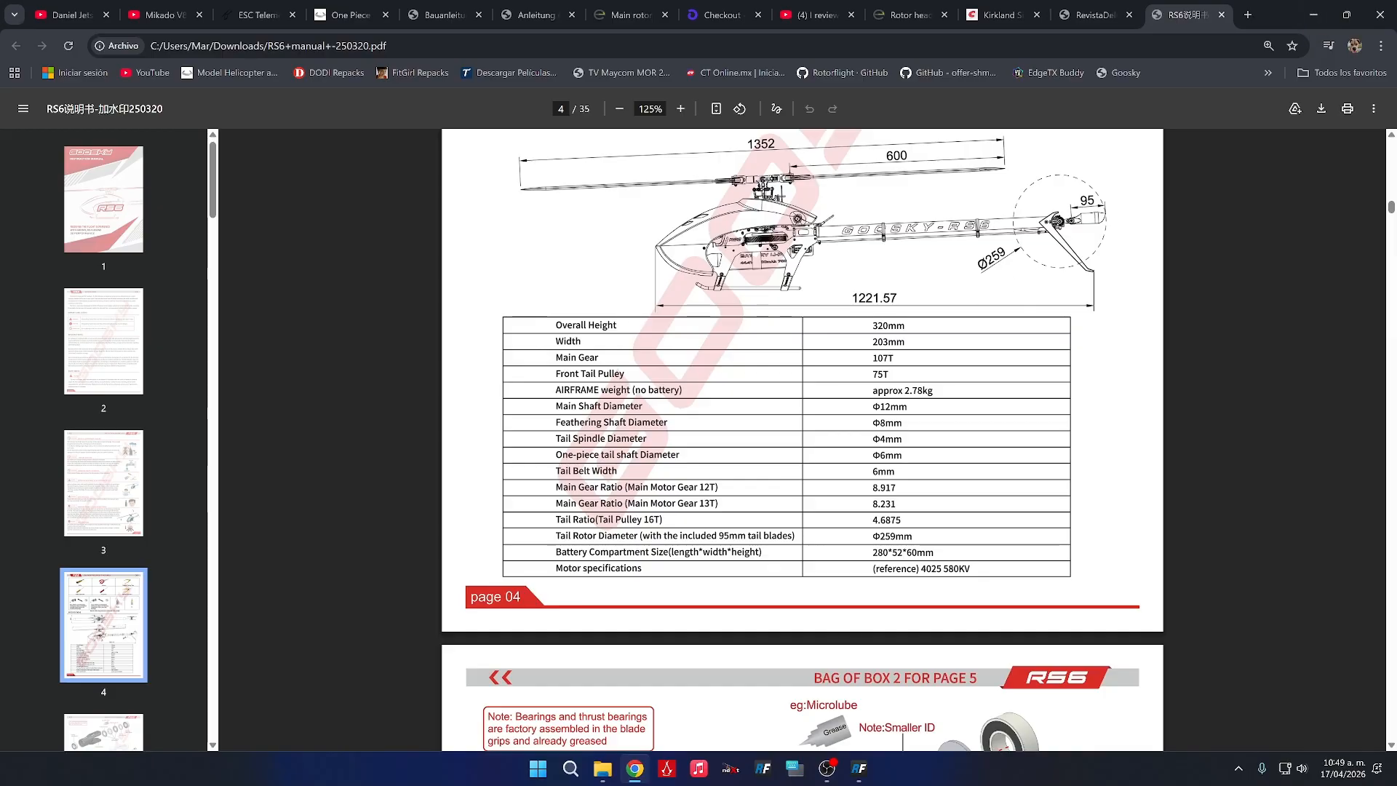
Return to Rotorflight Configurator and set the main rotor gear ratio to 12:107.
{"action": "left_click", "coordinate": [1313, 14]}
{"action": "left_click", "coordinate": [1375, 11]}
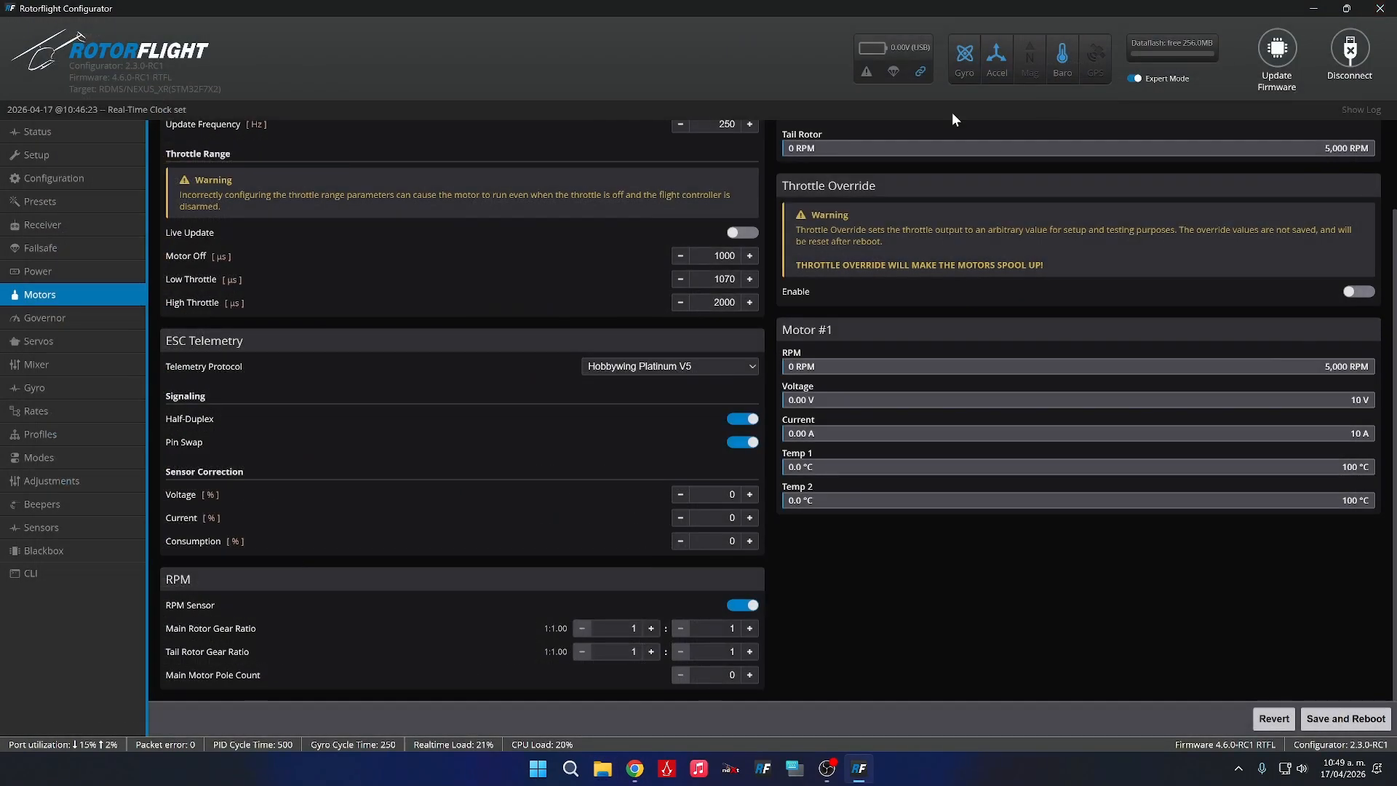
{"action": "left_click", "coordinate": [632, 628]}
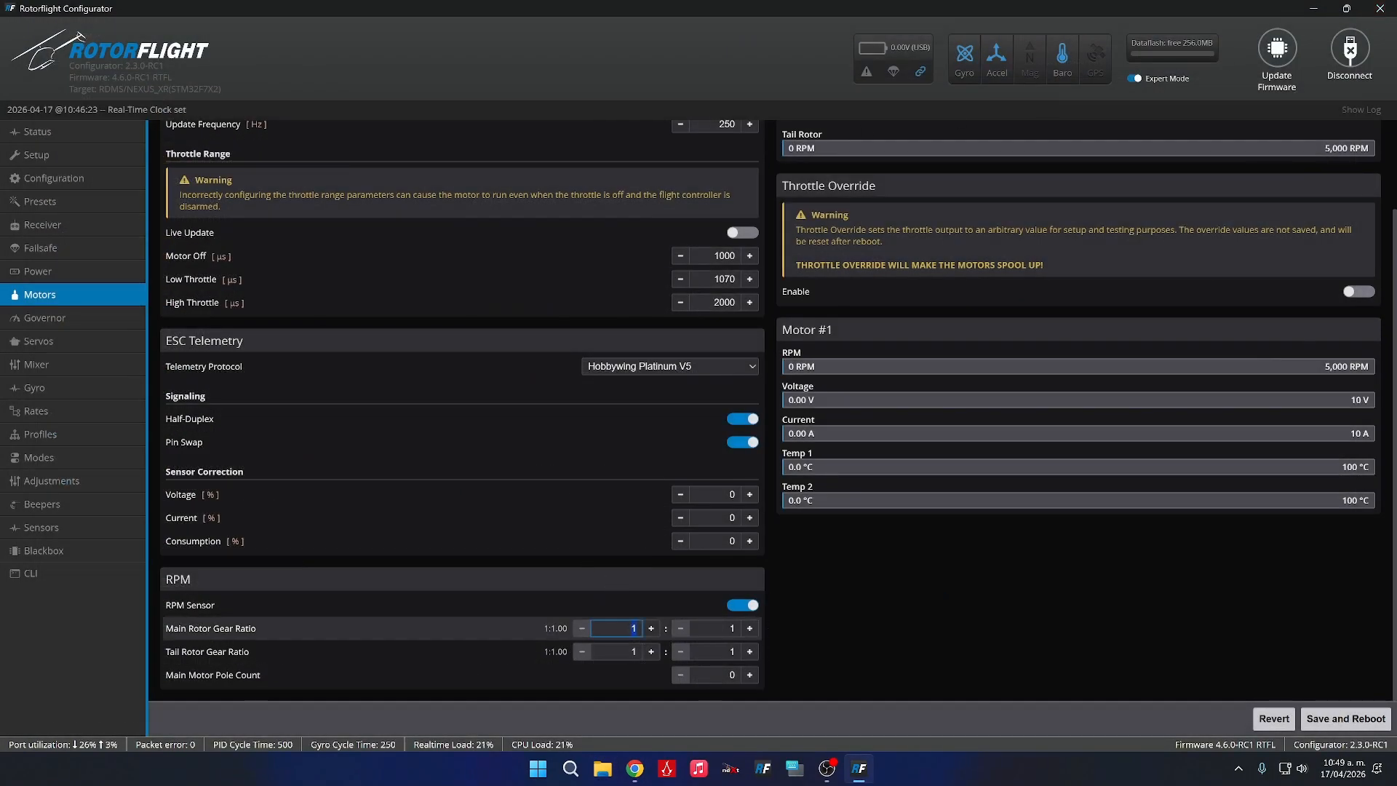
{"action": "type", "text": "2"}
{"action": "key", "text": "Tab"}
{"action": "type", "text": "107"}
Set the tail rotor gear ratio to 16:75 and the main motor pole count to 10.
{"action": "left_click", "coordinate": [633, 652]}
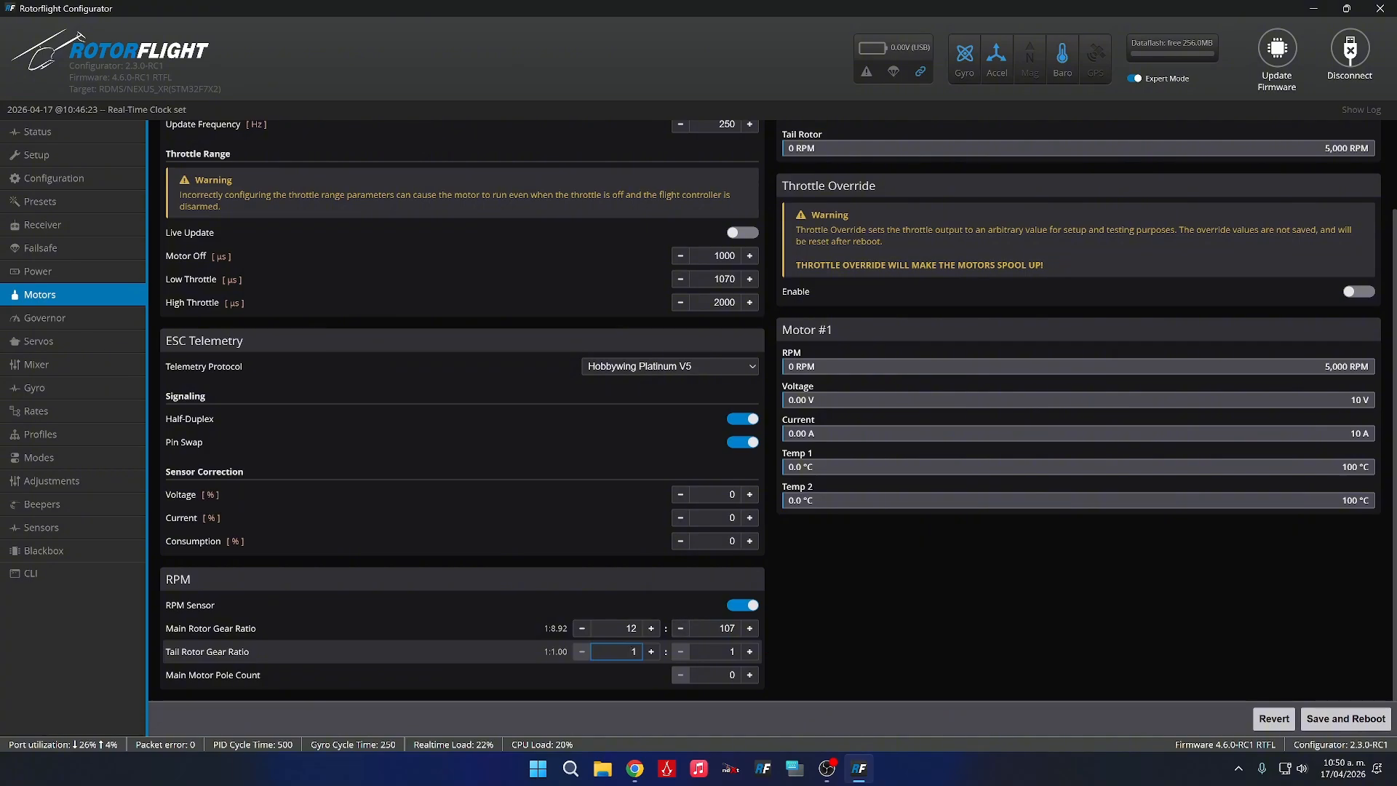
{"action": "double_click", "coordinate": [633, 651]}
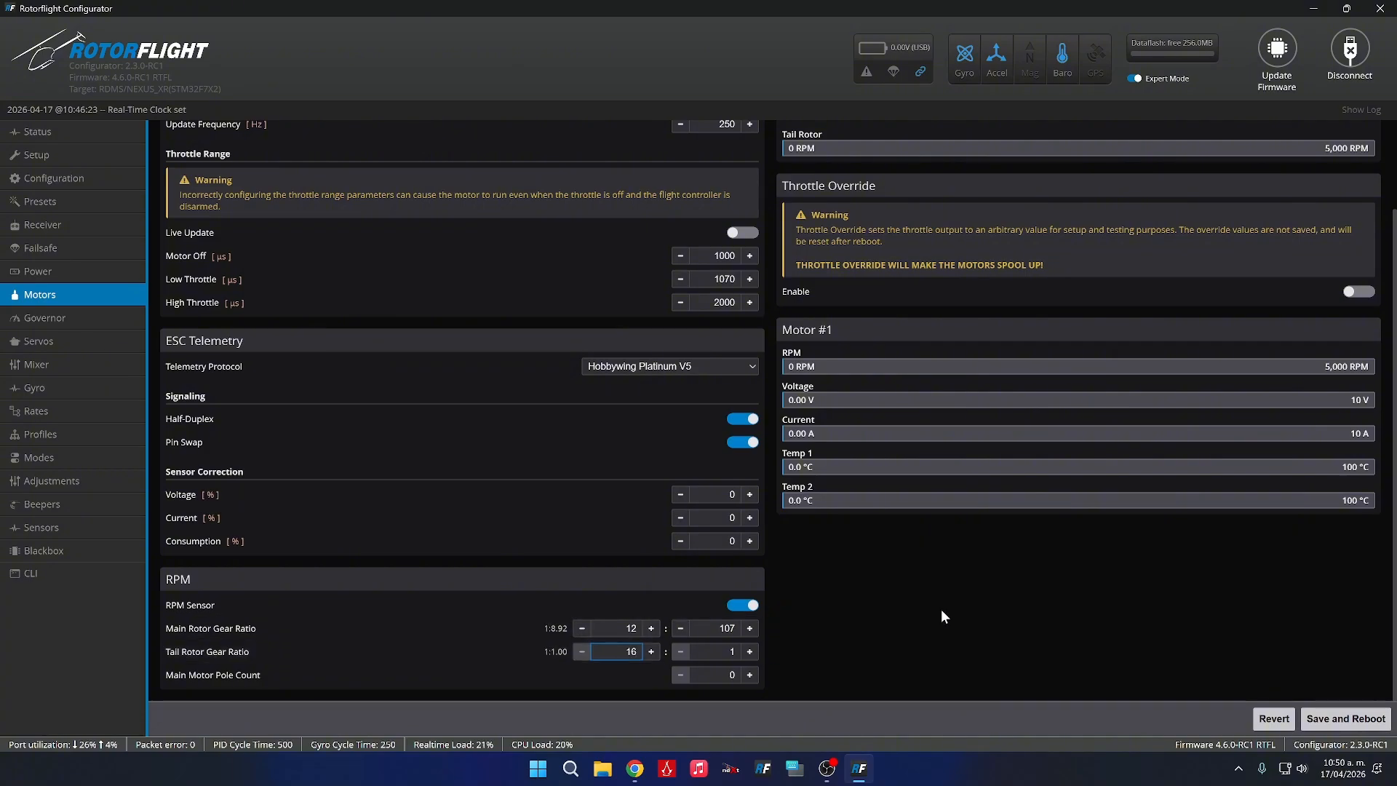
{"action": "double_click", "coordinate": [732, 652]}
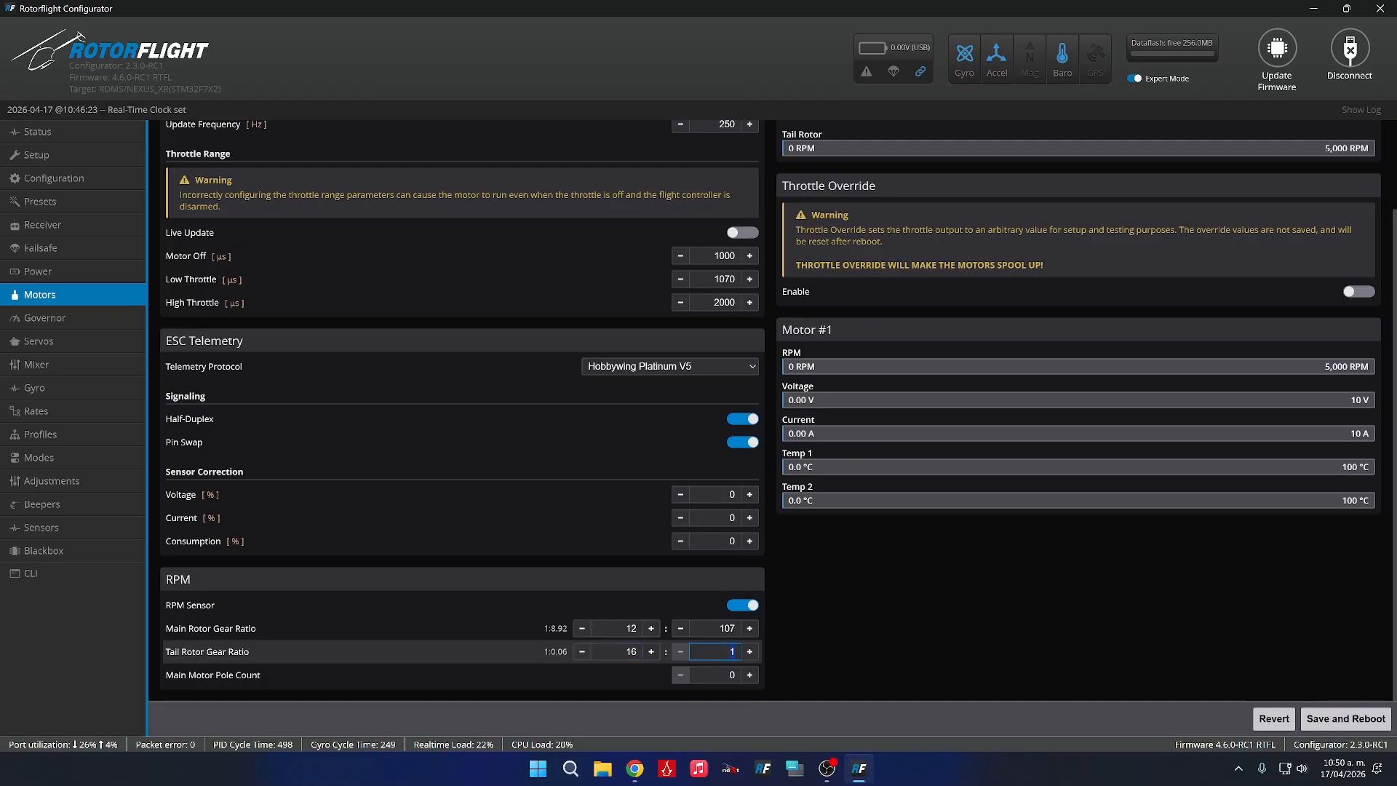
{"action": "key", "text": "Tab"}
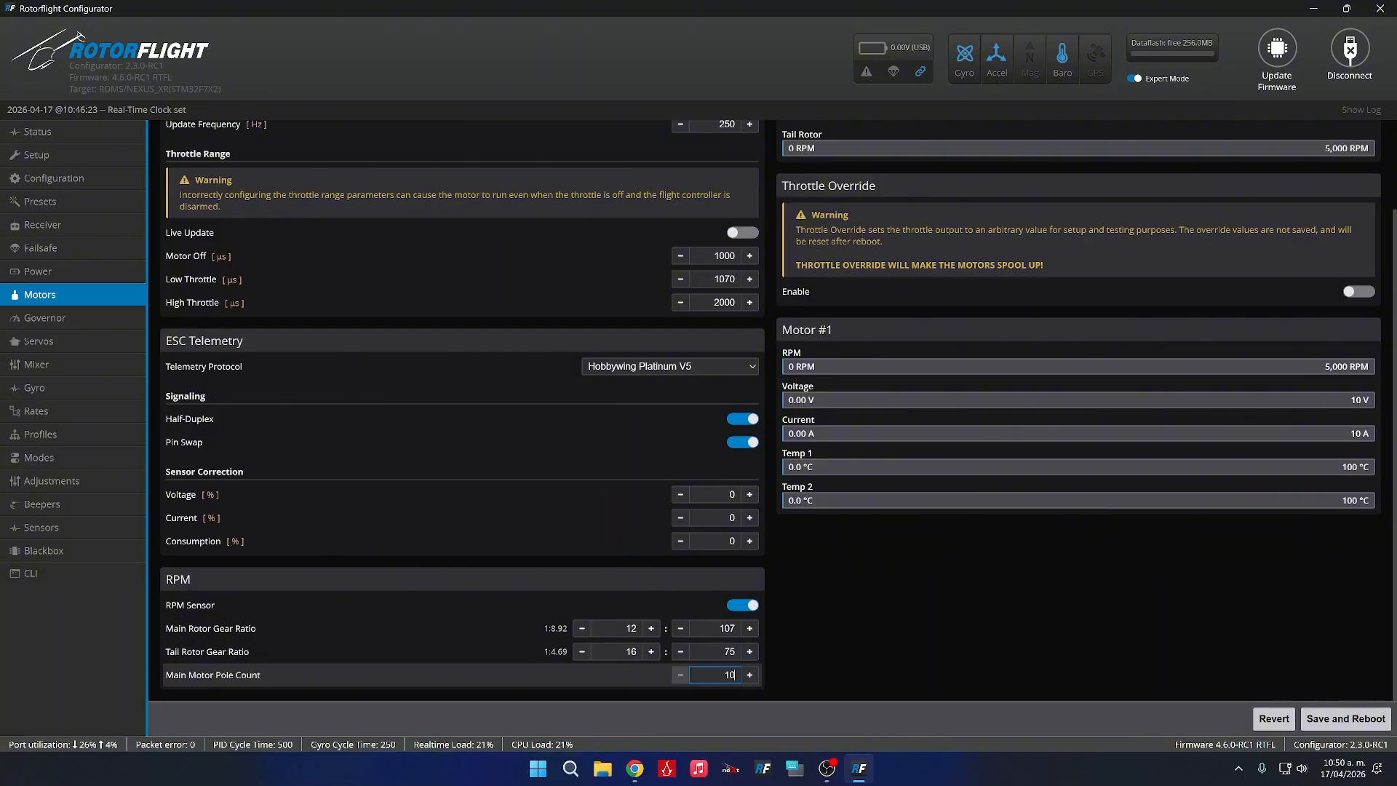
{"action": "left_click", "coordinate": [783, 644]}
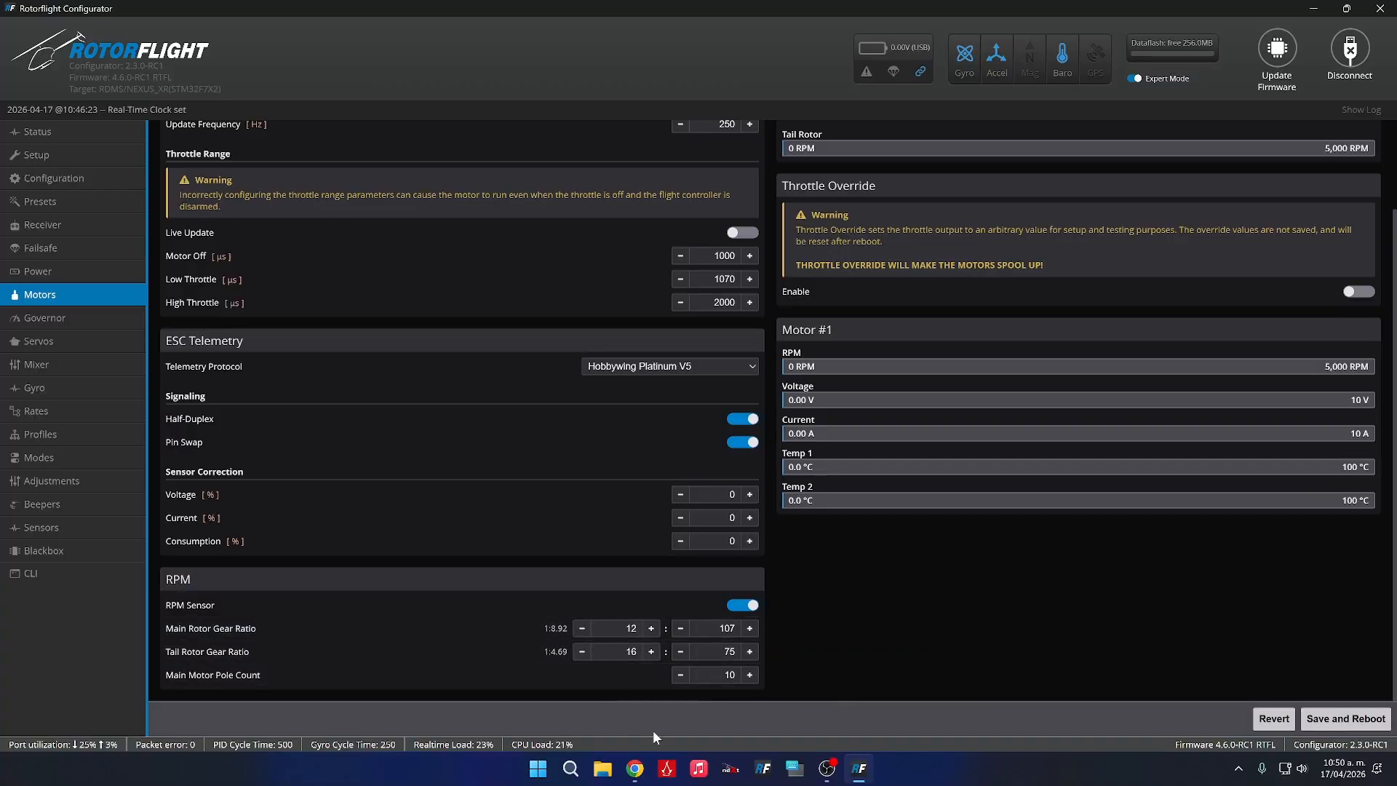
Recheck the gear table in the RS6 manual, return to Rotorflight Configurator, and save the motor settings with a reboot.
{"action": "left_click", "coordinate": [635, 769]}
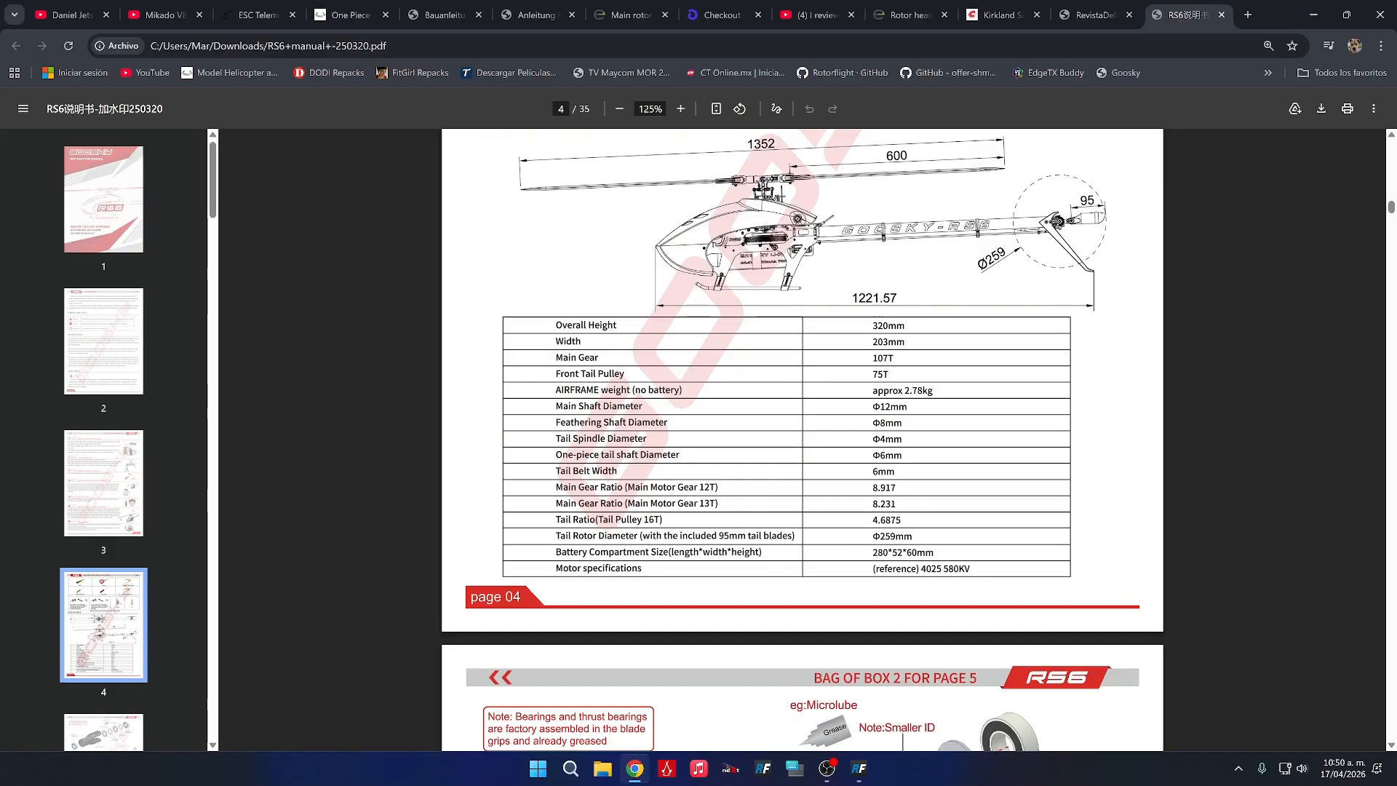
{"action": "left_click", "coordinate": [1346, 14]}
{"action": "left_click", "coordinate": [1313, 26]}
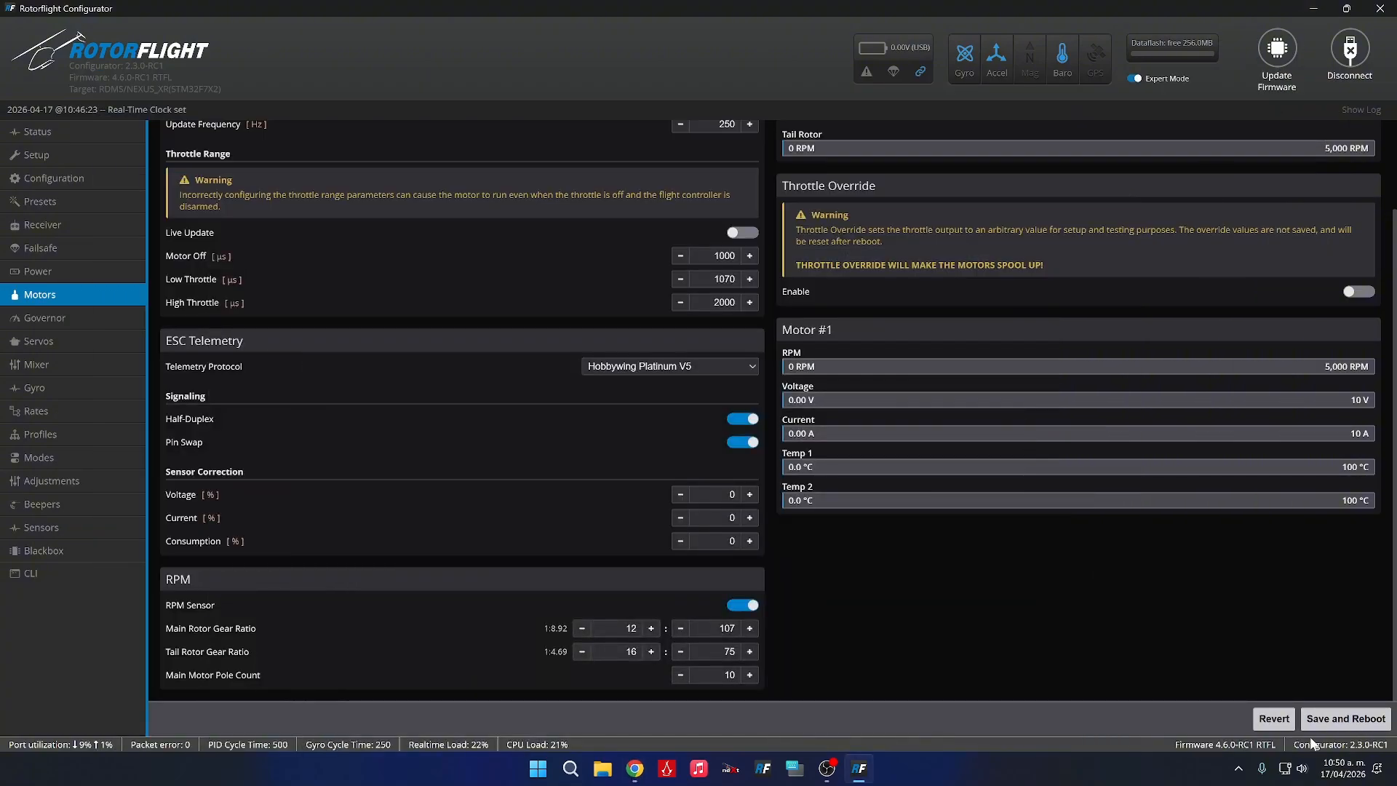
{"action": "left_click", "coordinate": [1346, 719]}
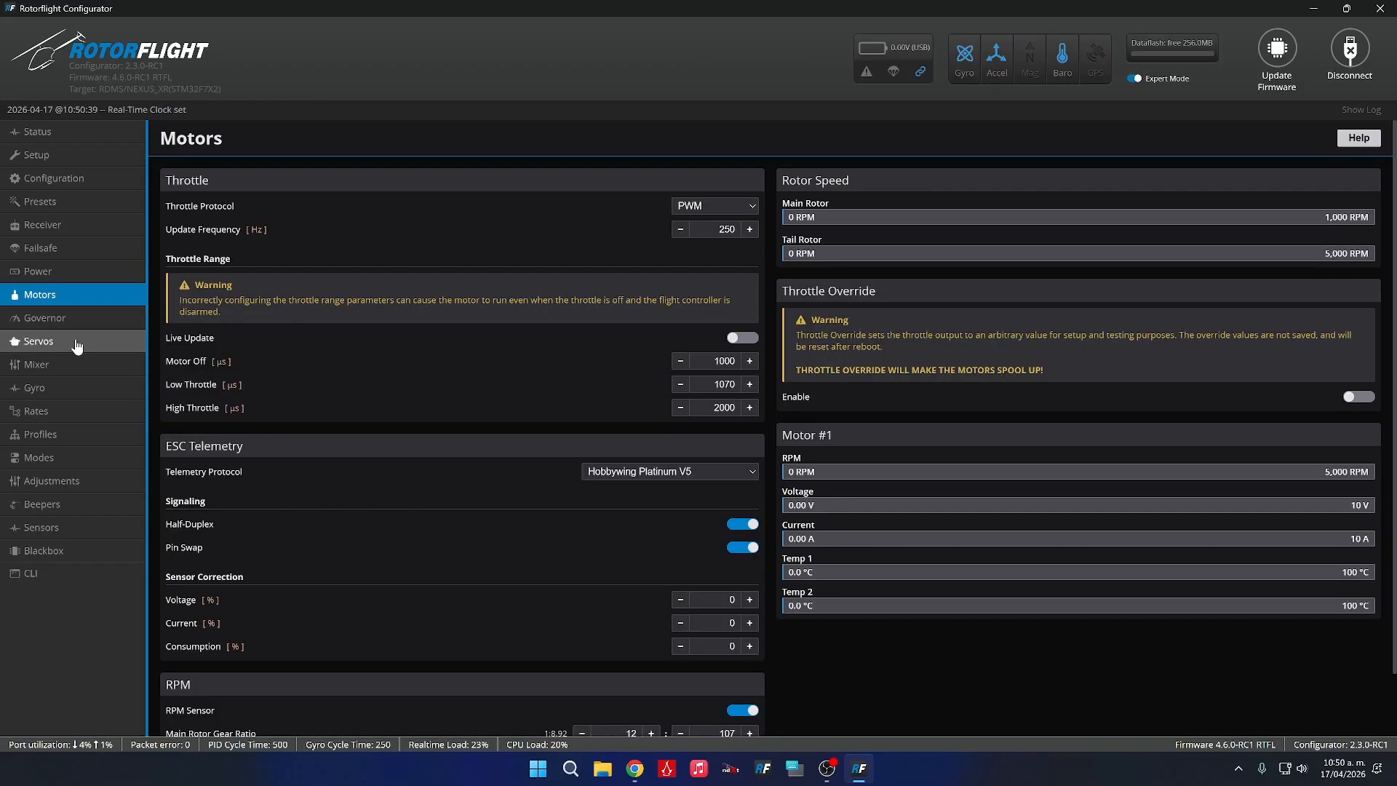
In the Governor settings, set the governor mode to ELECTRIC and the throttle type to FUNCTION.
{"action": "left_click", "coordinate": [58, 318]}
{"action": "left_click", "coordinate": [697, 262]}
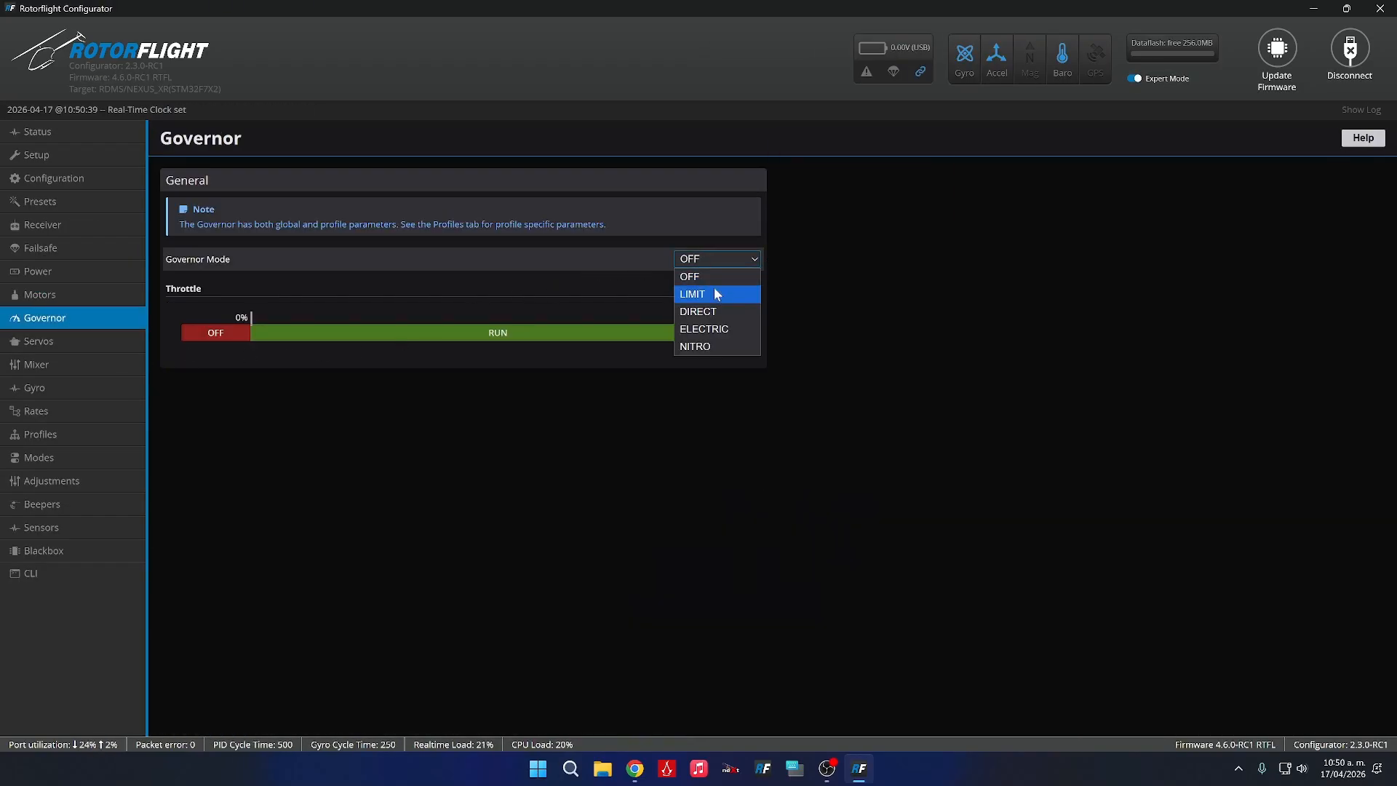
{"action": "left_click", "coordinate": [717, 329]}
{"action": "left_click", "coordinate": [717, 357]}
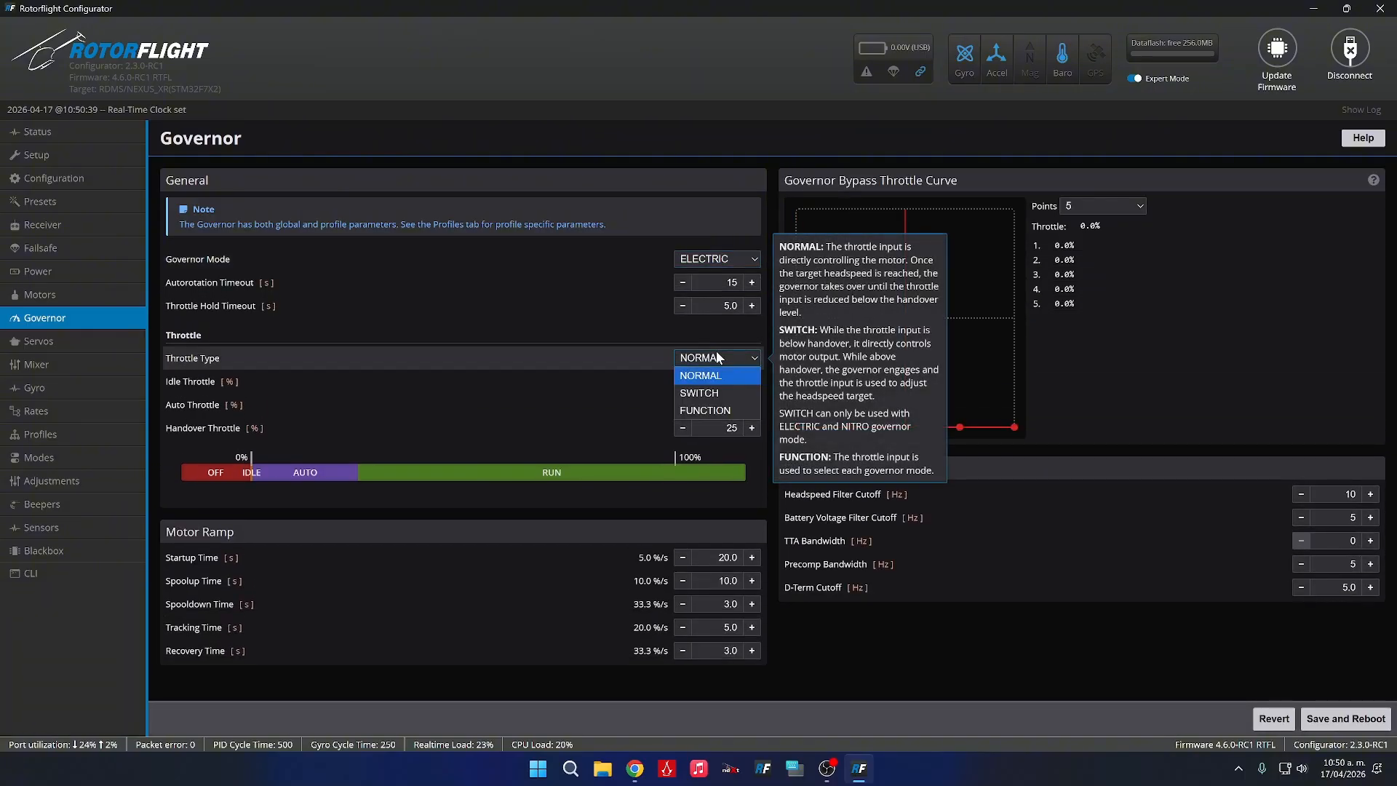
{"action": "left_click", "coordinate": [717, 410]}
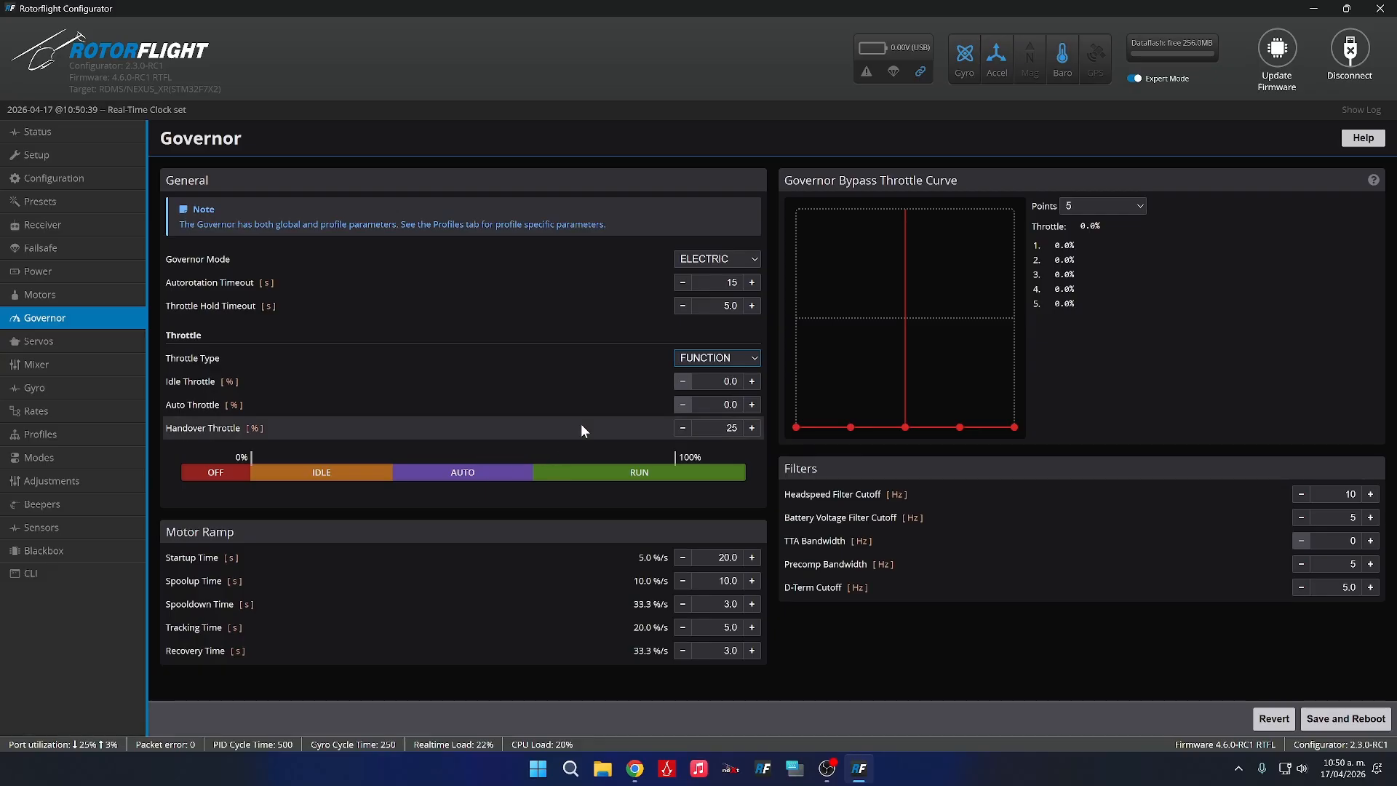
Set the governor's handover throttle to 10% and save the settings with a reboot.
{"action": "mouse_move", "coordinate": [676, 413]}
{"action": "mouse_move", "coordinate": [719, 428]}
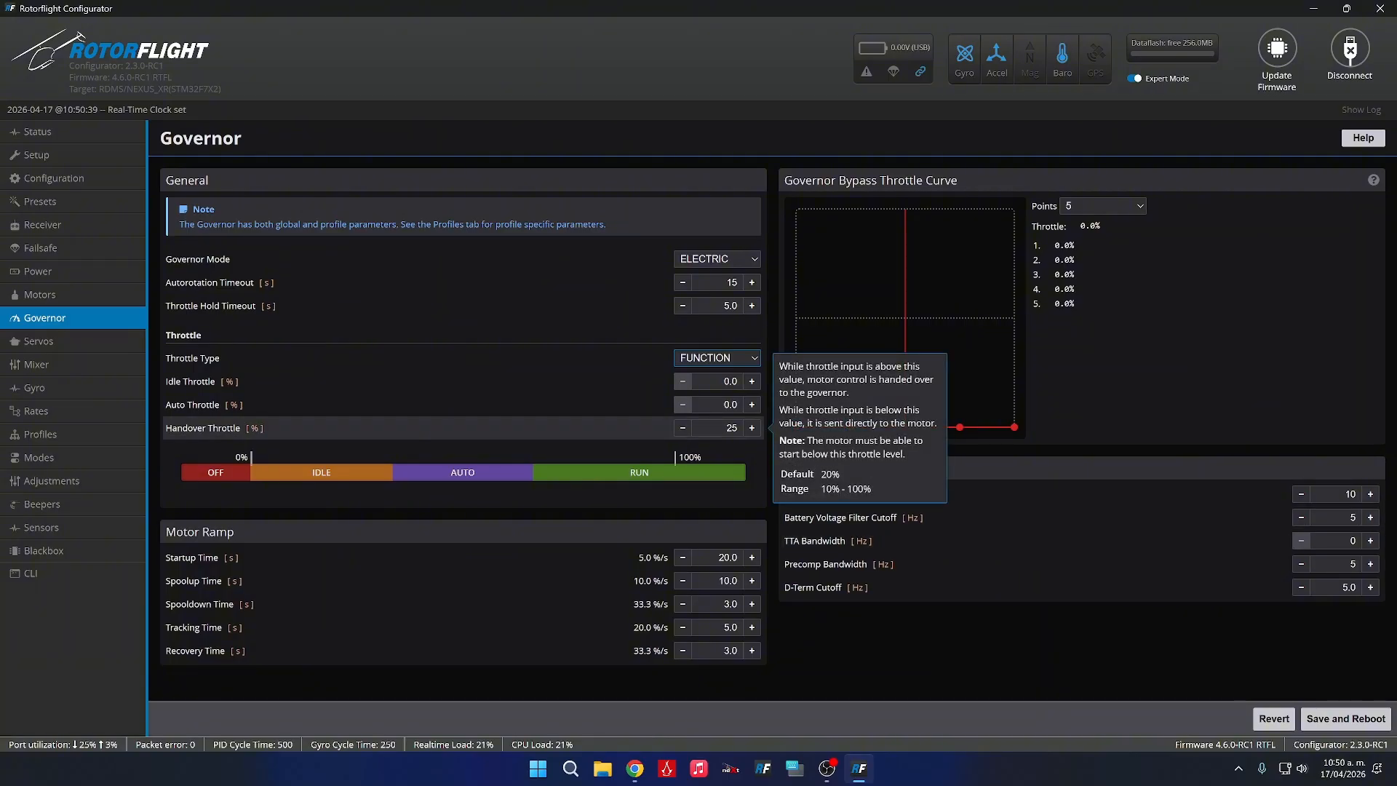
{"action": "double_click", "coordinate": [724, 431]}
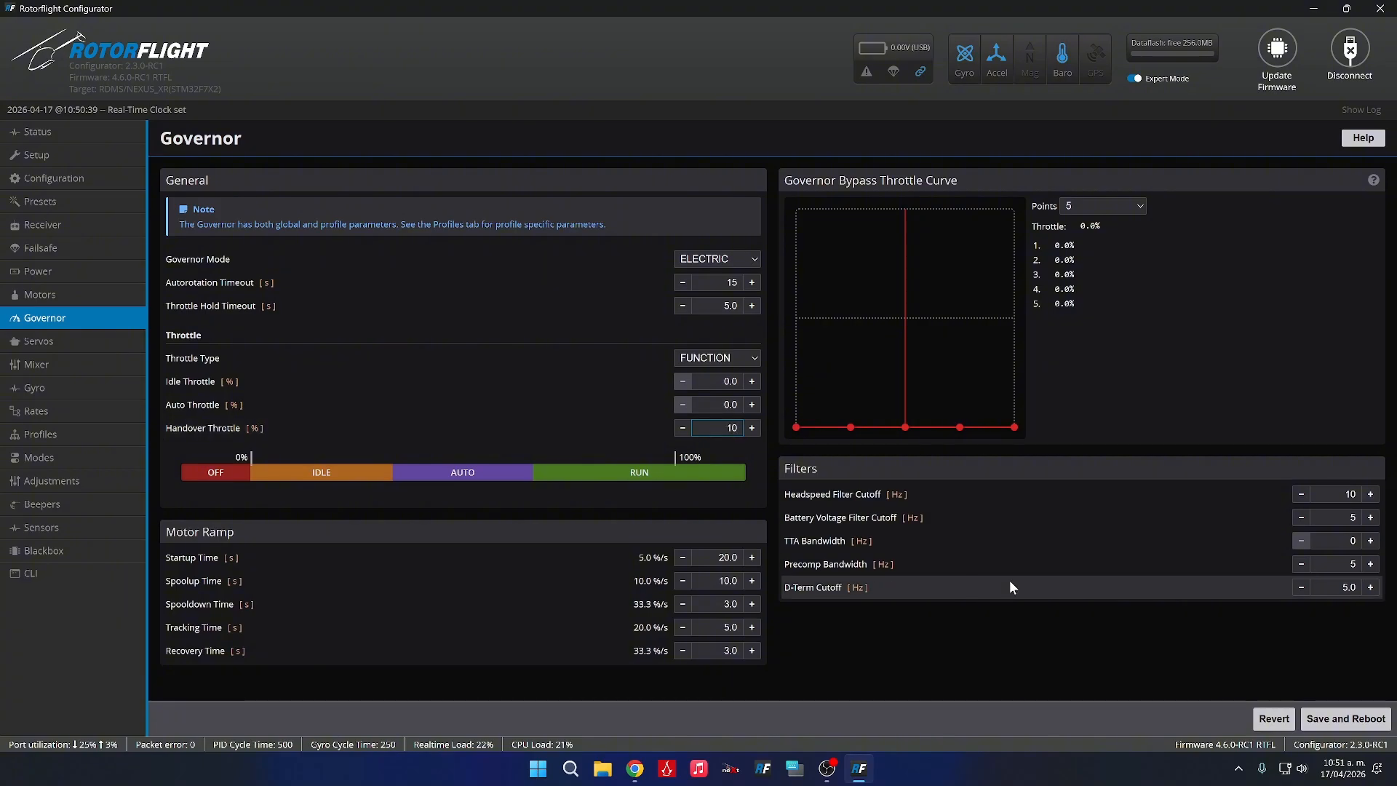
{"action": "left_click", "coordinate": [1345, 718]}
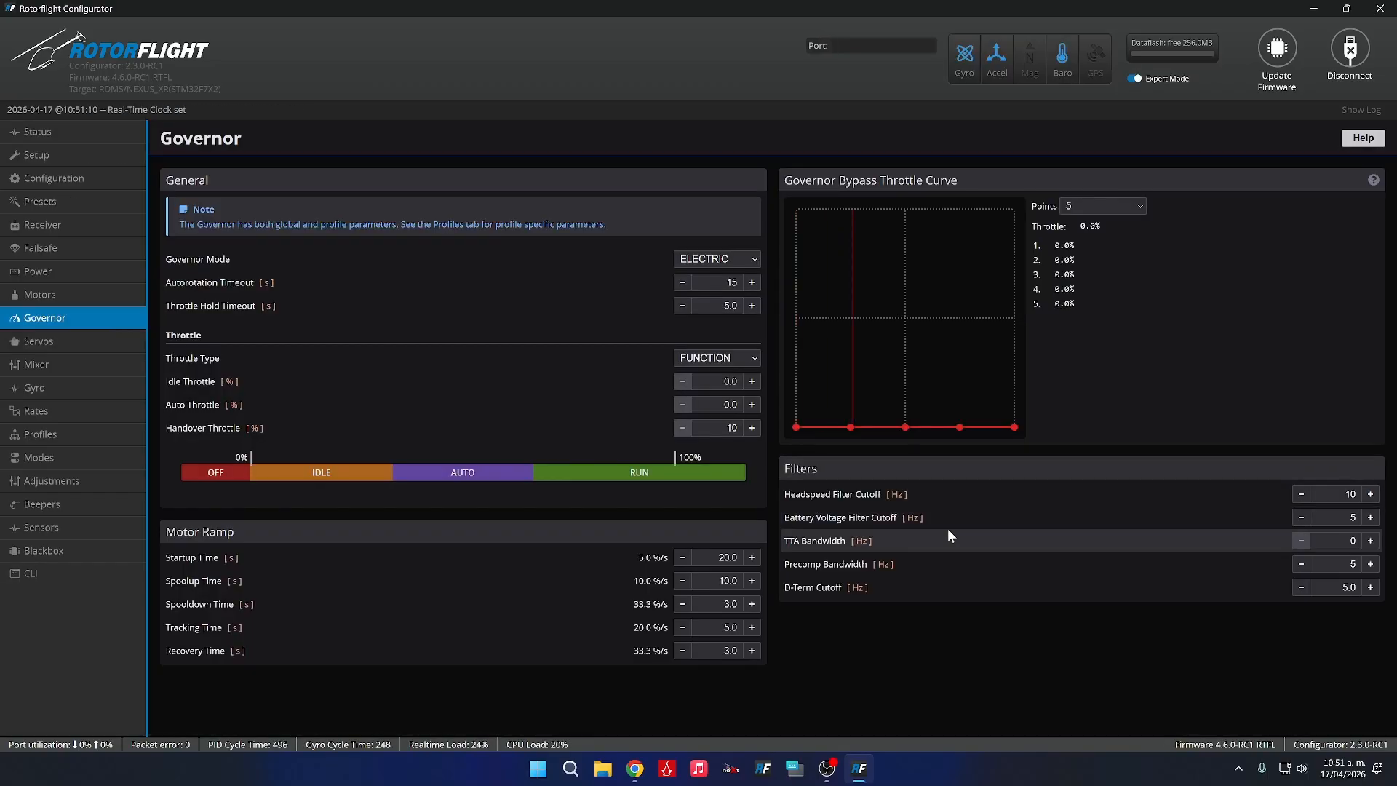
In the Servos settings, enable geometry correction for servos 1, 2 and 3, and reverse servos 1 and 2.
{"action": "left_click", "coordinate": [94, 341]}
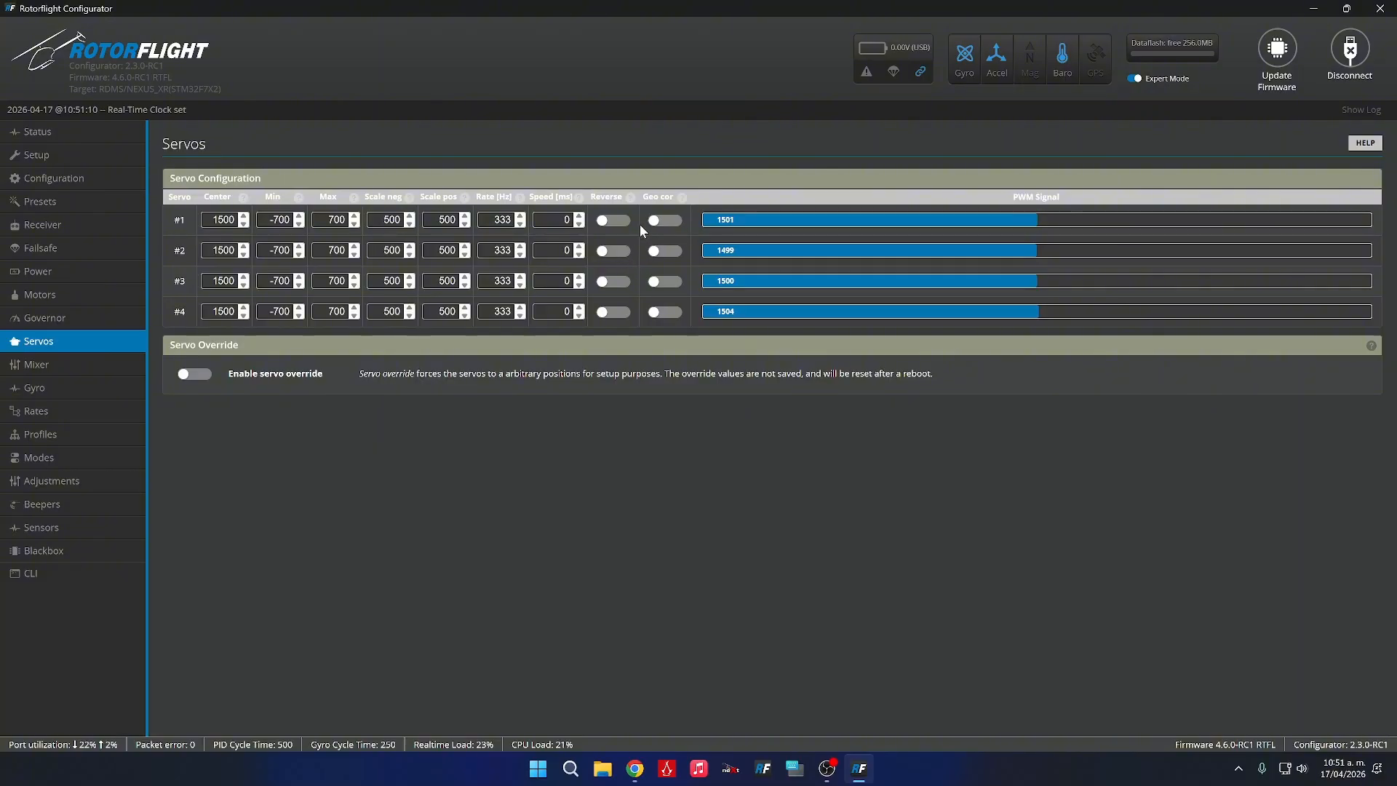
{"action": "left_click", "coordinate": [664, 220]}
{"action": "left_click", "coordinate": [665, 251]}
{"action": "left_click", "coordinate": [667, 283]}
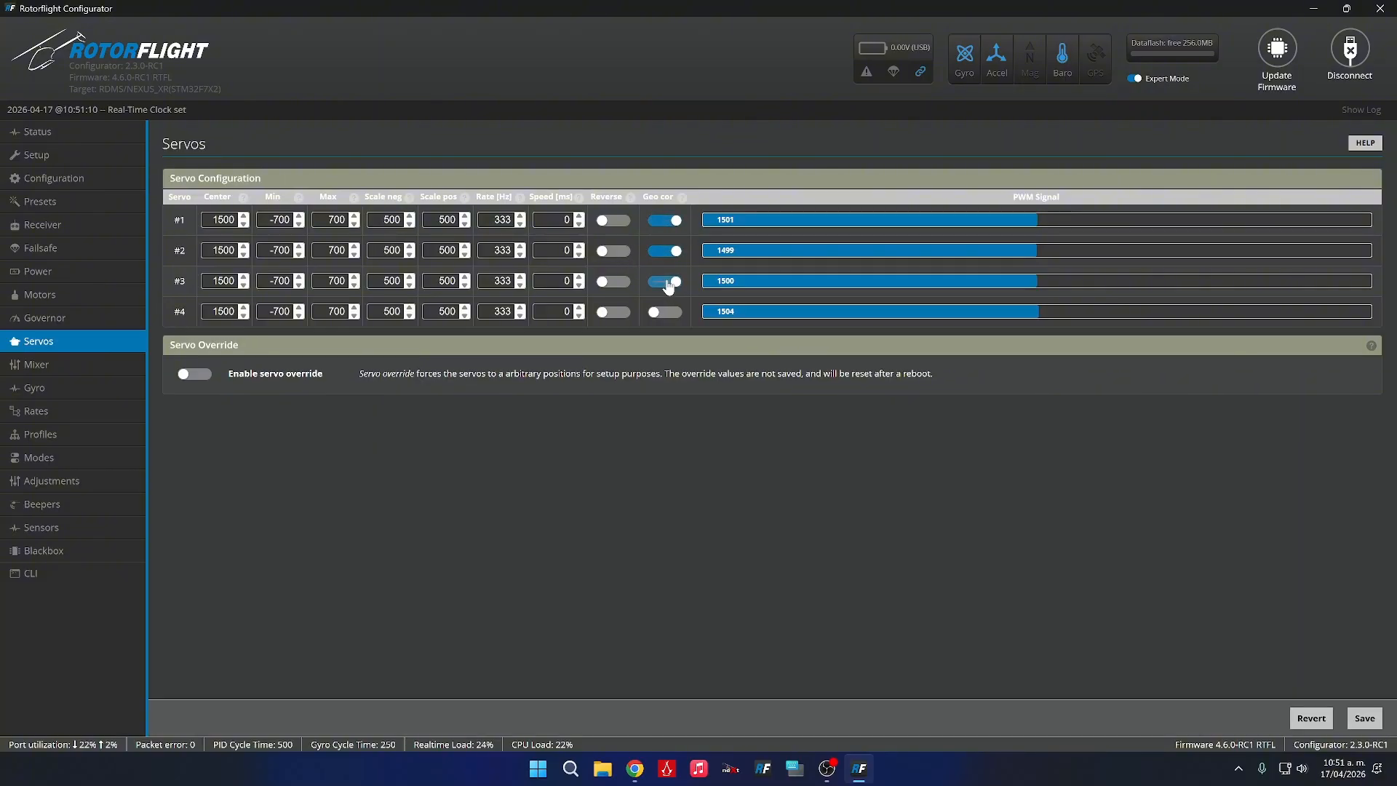
{"action": "left_click", "coordinate": [615, 221]}
{"action": "left_click", "coordinate": [615, 252]}
Set servo 4's center to 760, its minimum limit to -350 and its maximum limit to 350.
{"action": "double_click", "coordinate": [224, 312]}
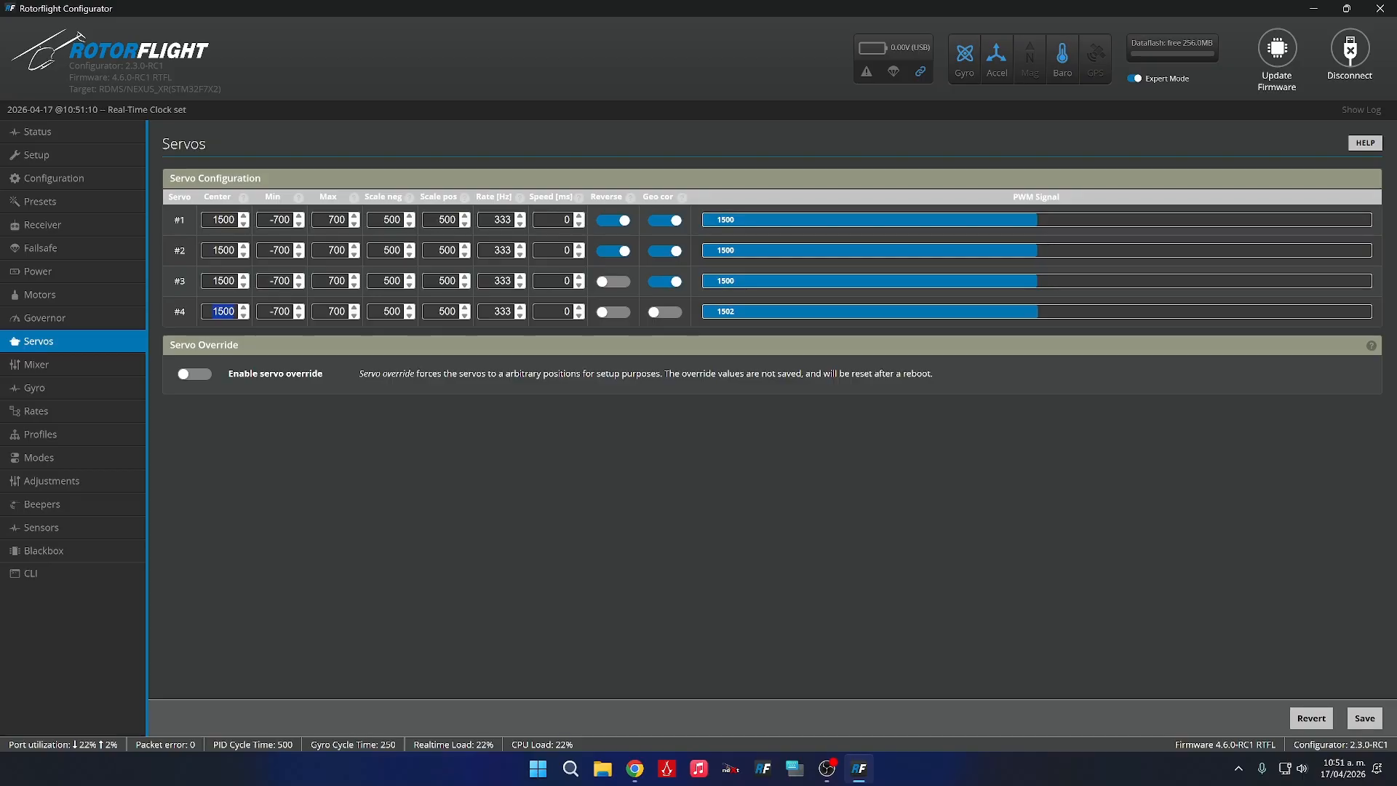
{"action": "type", "text": "760"}
{"action": "key", "text": "Tab"}
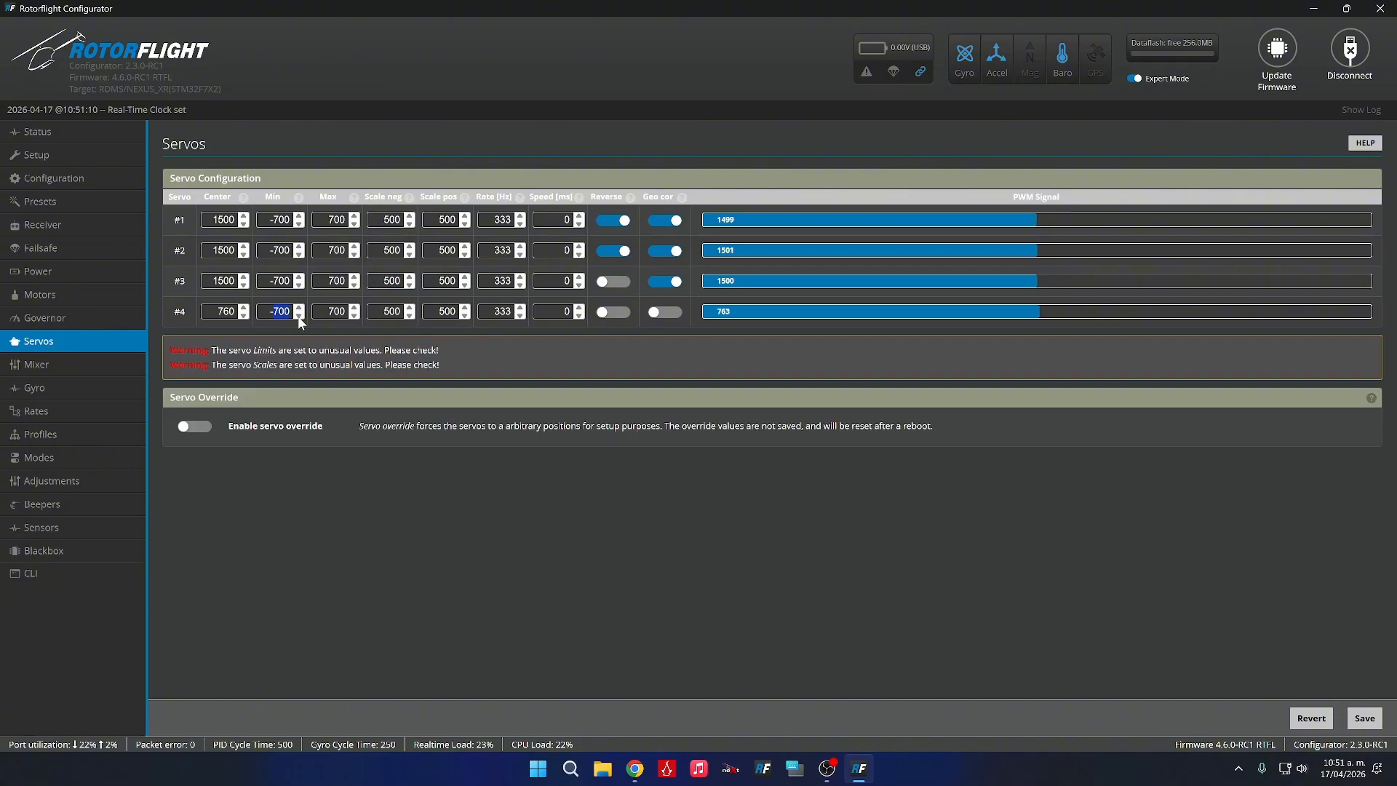
{"action": "type", "text": "-350"}
{"action": "type", "text": "350"}
{"action": "key", "text": "Tab"}
Set servo 4's negative and positive scales to 250 and its rate to 560 Hz, and save with a reboot.
{"action": "type", "text": "250"}
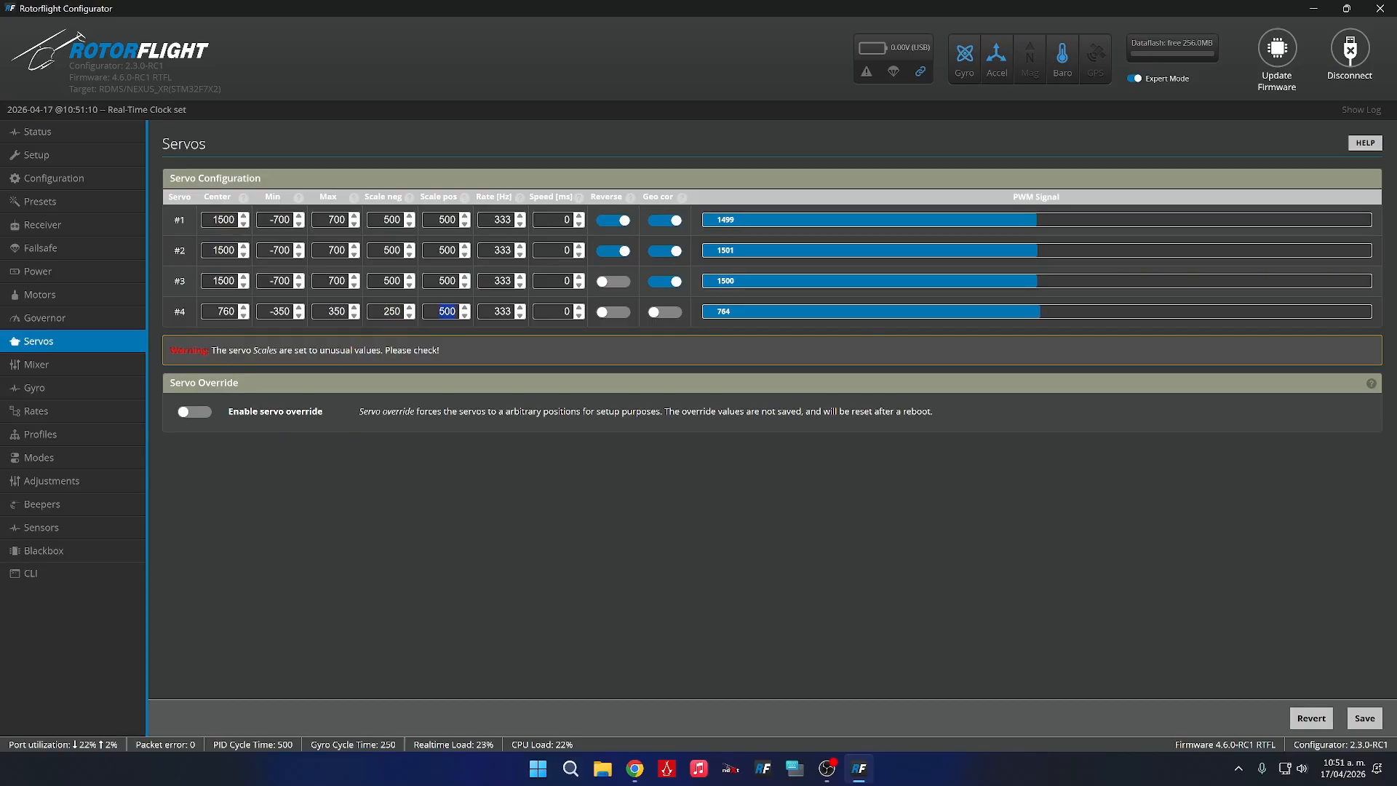
{"action": "type", "text": "250"}
{"action": "key", "text": "Tab"}
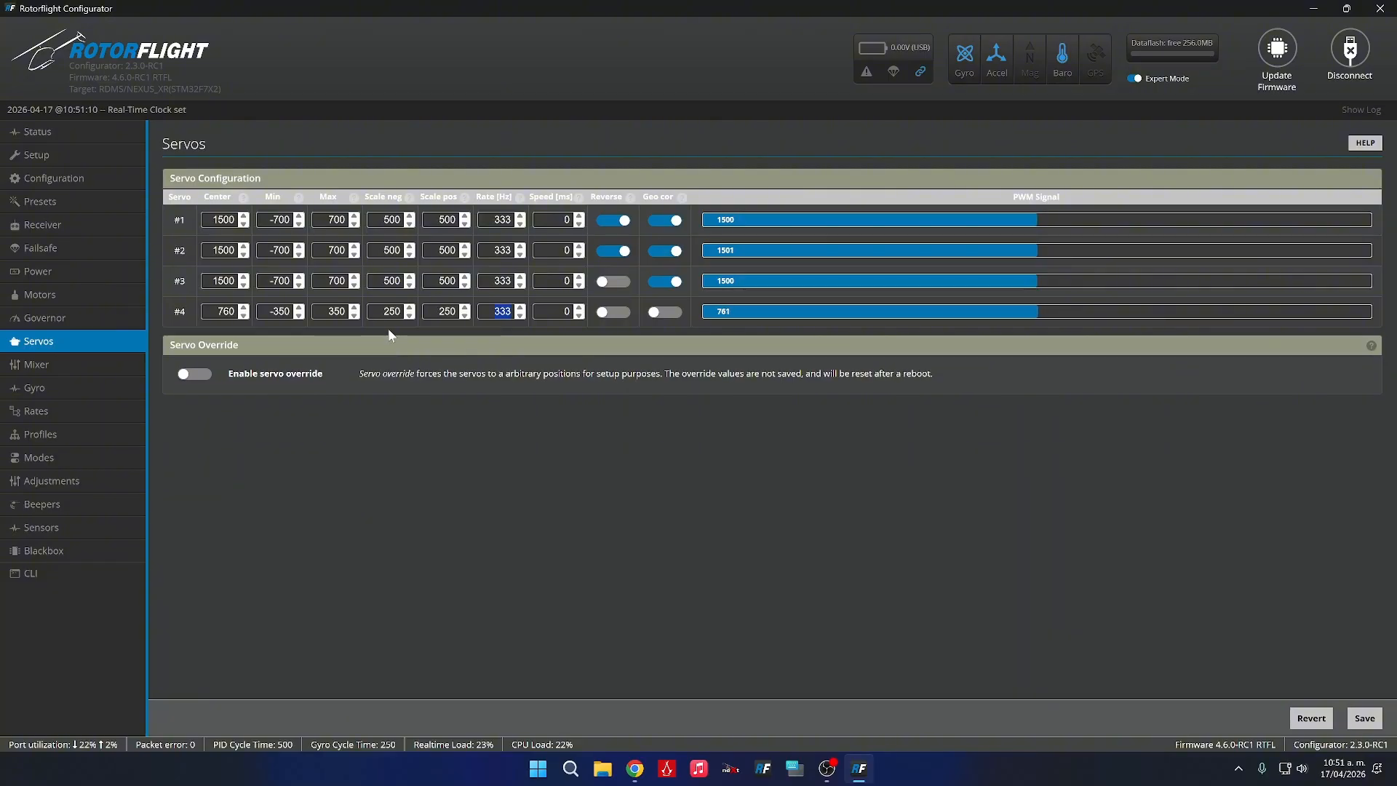
{"action": "type", "text": "560"}
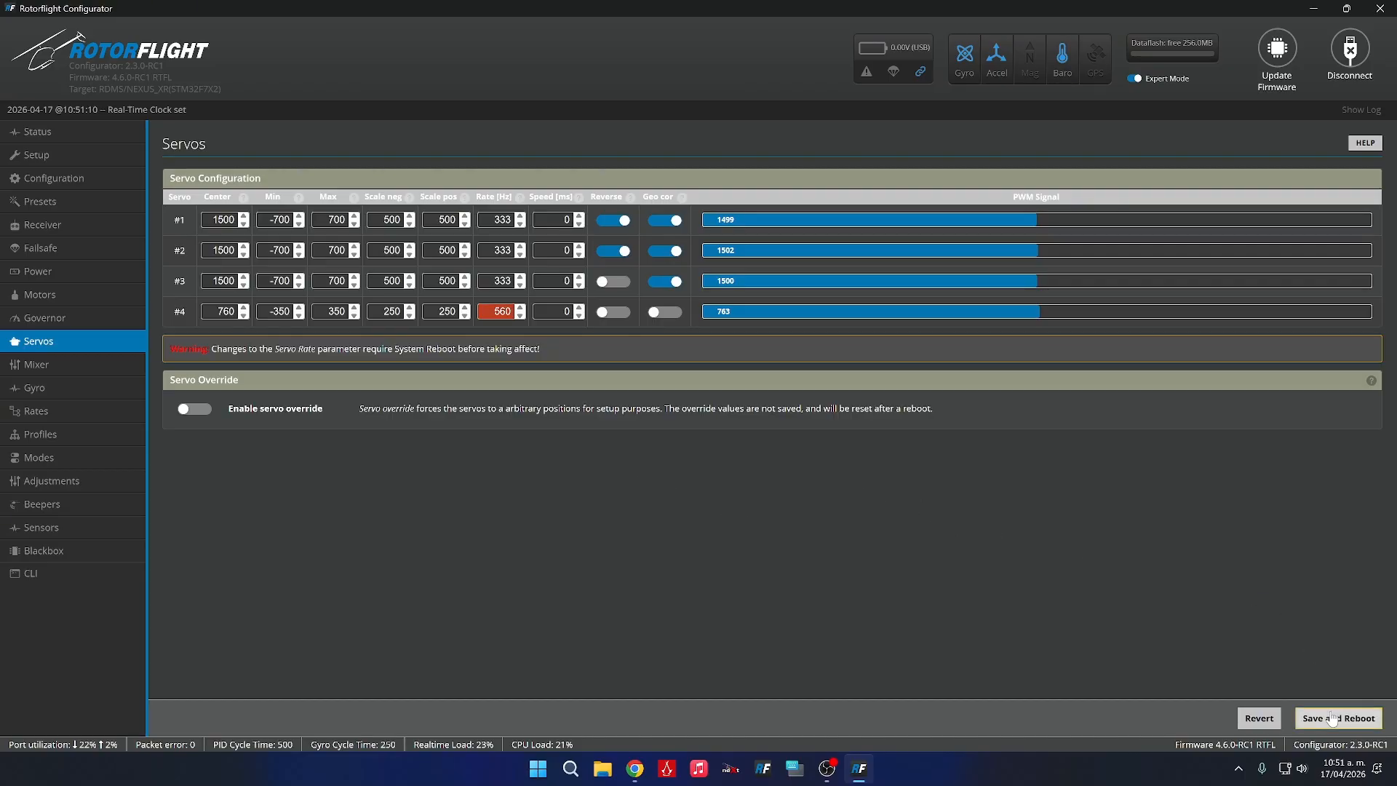
{"action": "left_click", "coordinate": [1332, 719]}
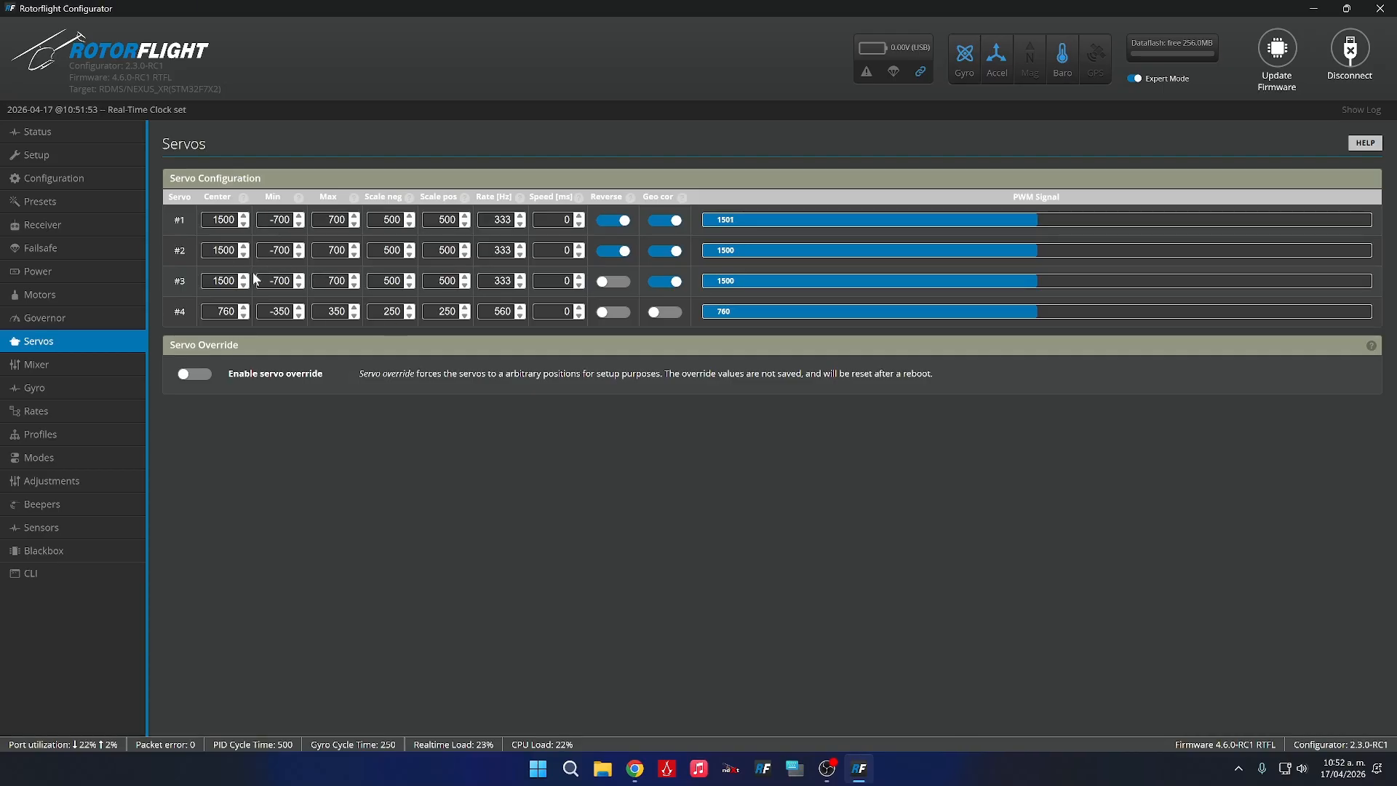
In the Gyro settings, set the cutoff frequency of Lowpass Filter 1 to 130 Hz.
{"action": "left_click", "coordinate": [65, 364]}
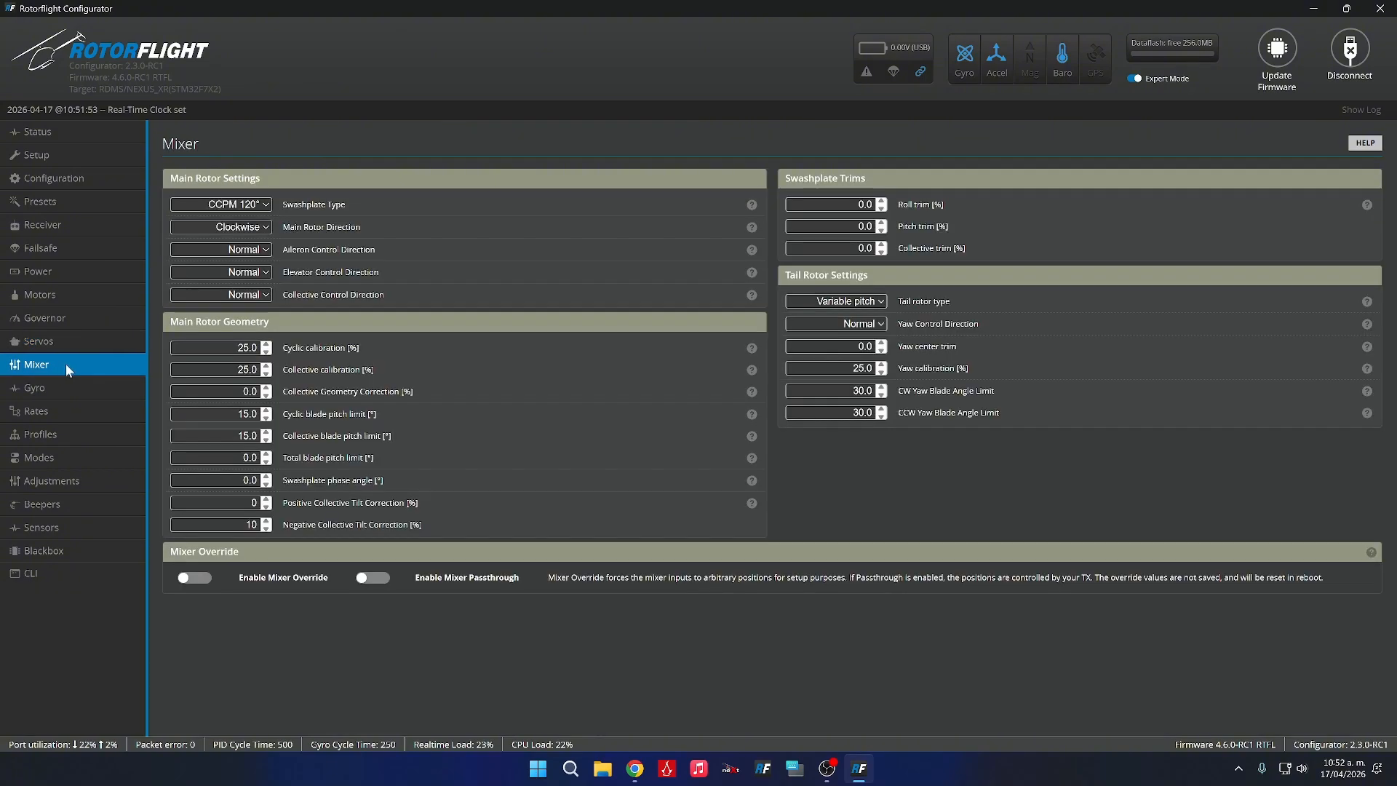
{"action": "left_click", "coordinate": [76, 389]}
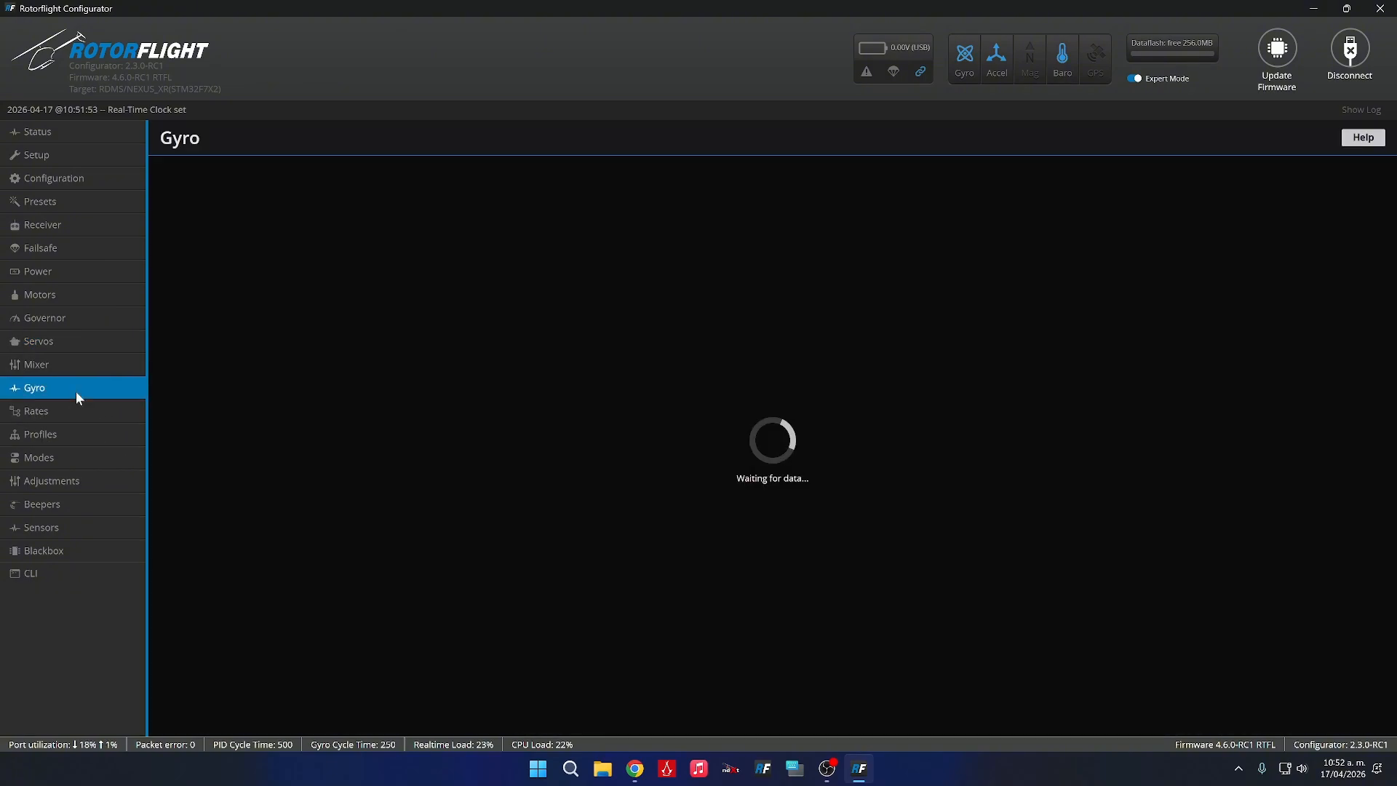
{"action": "double_click", "coordinate": [727, 272]}
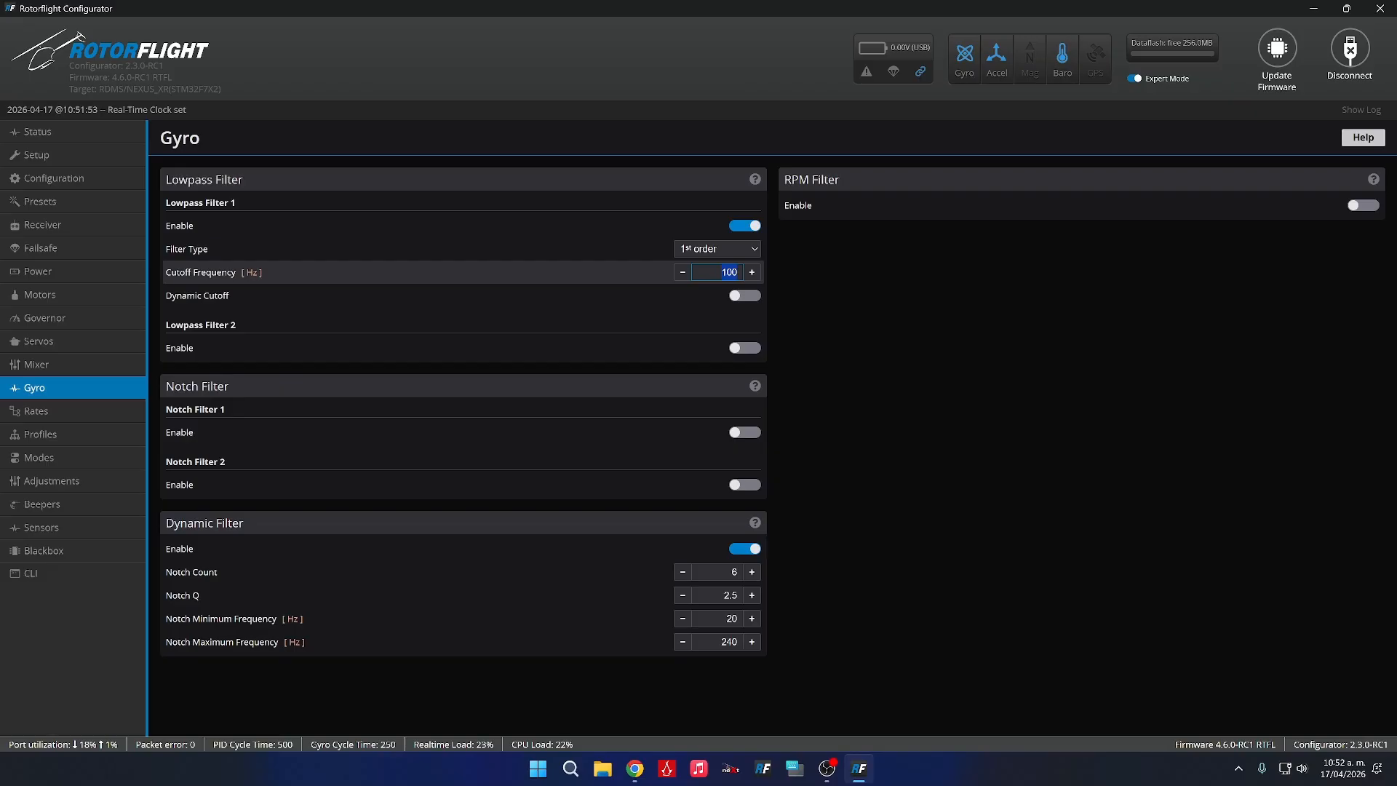
{"action": "type", "text": "130"}
Set the dynamic filter's notch count to 4, notch Q to 4.0 and notch minimum frequency to 30 Hz.
{"action": "left_click", "coordinate": [684, 573]}
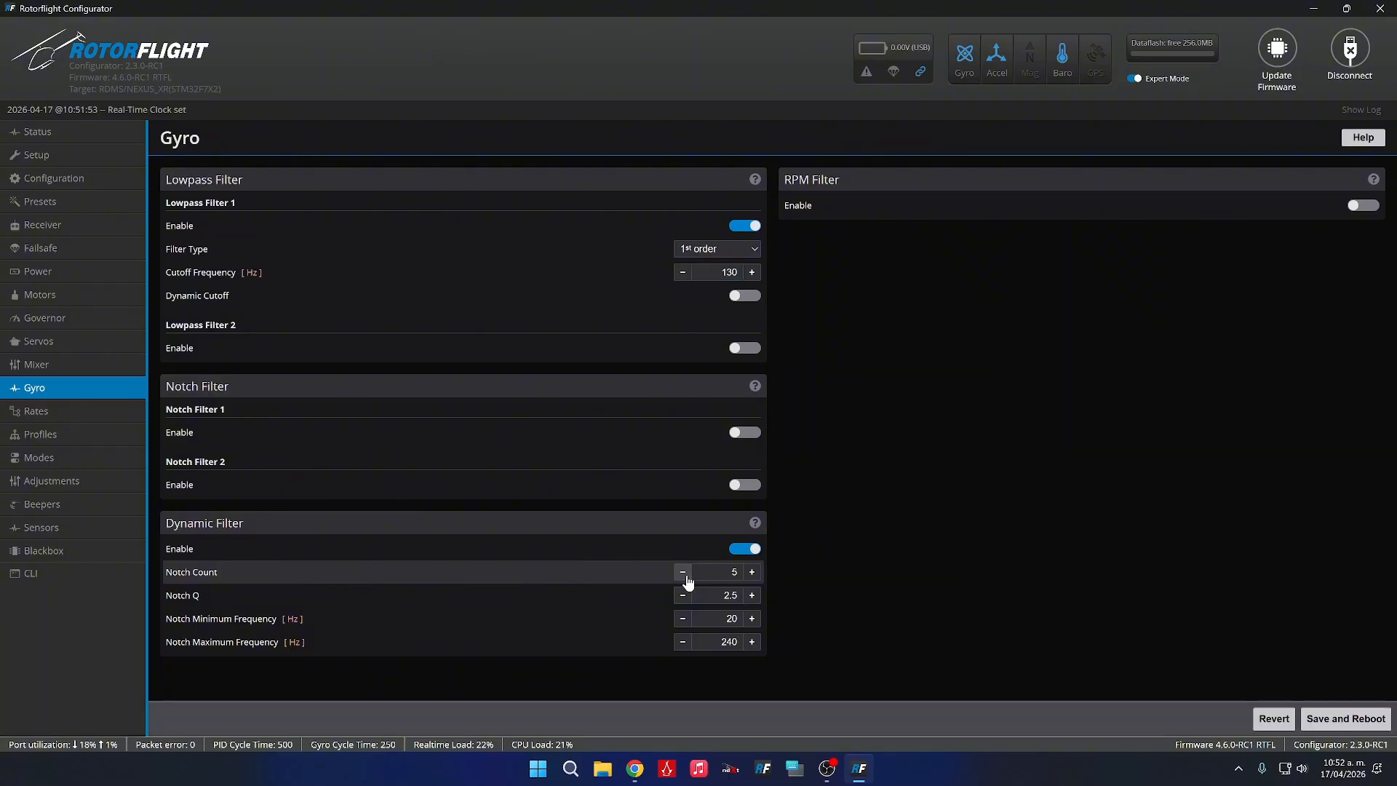
{"action": "left_click", "coordinate": [684, 573]}
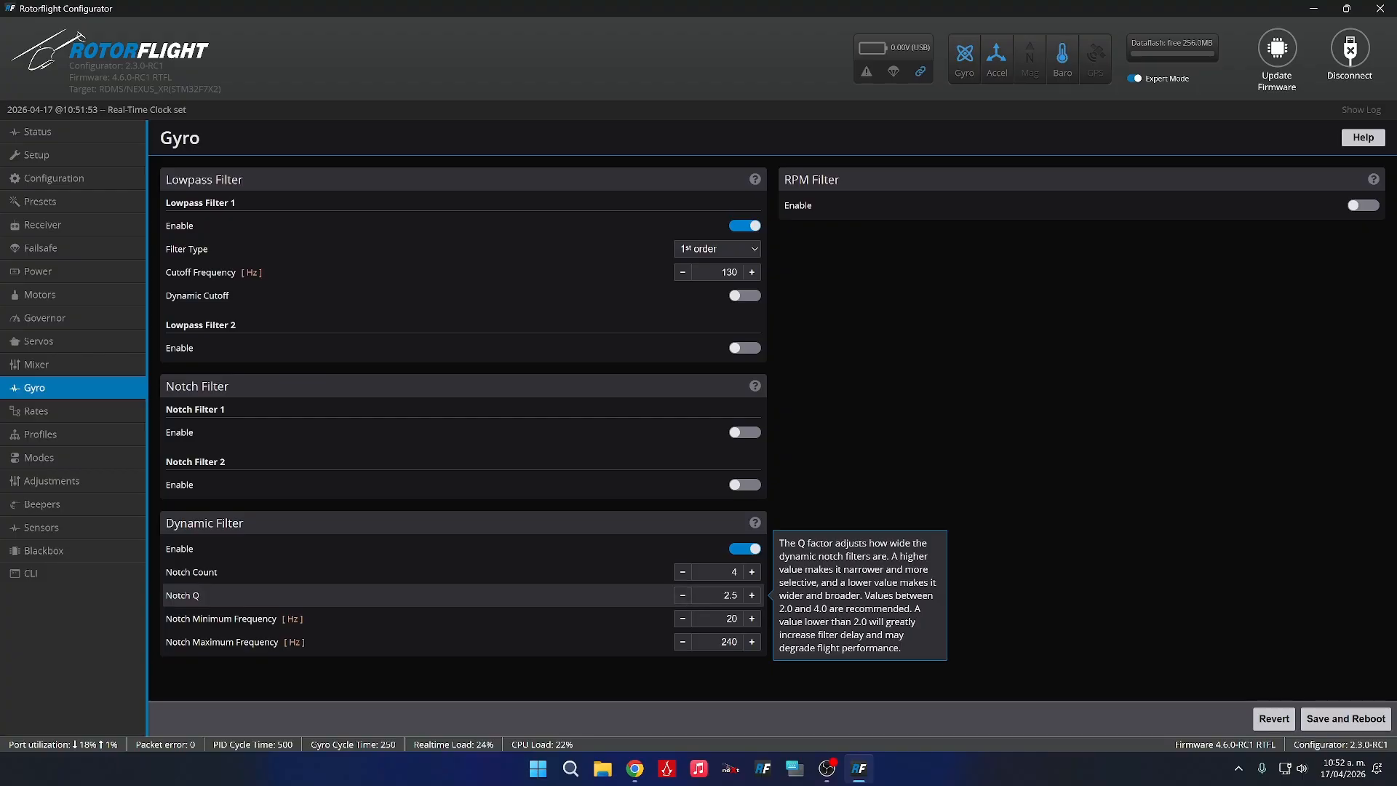
{"action": "double_click", "coordinate": [730, 595]}
{"action": "type", "text": "4"}
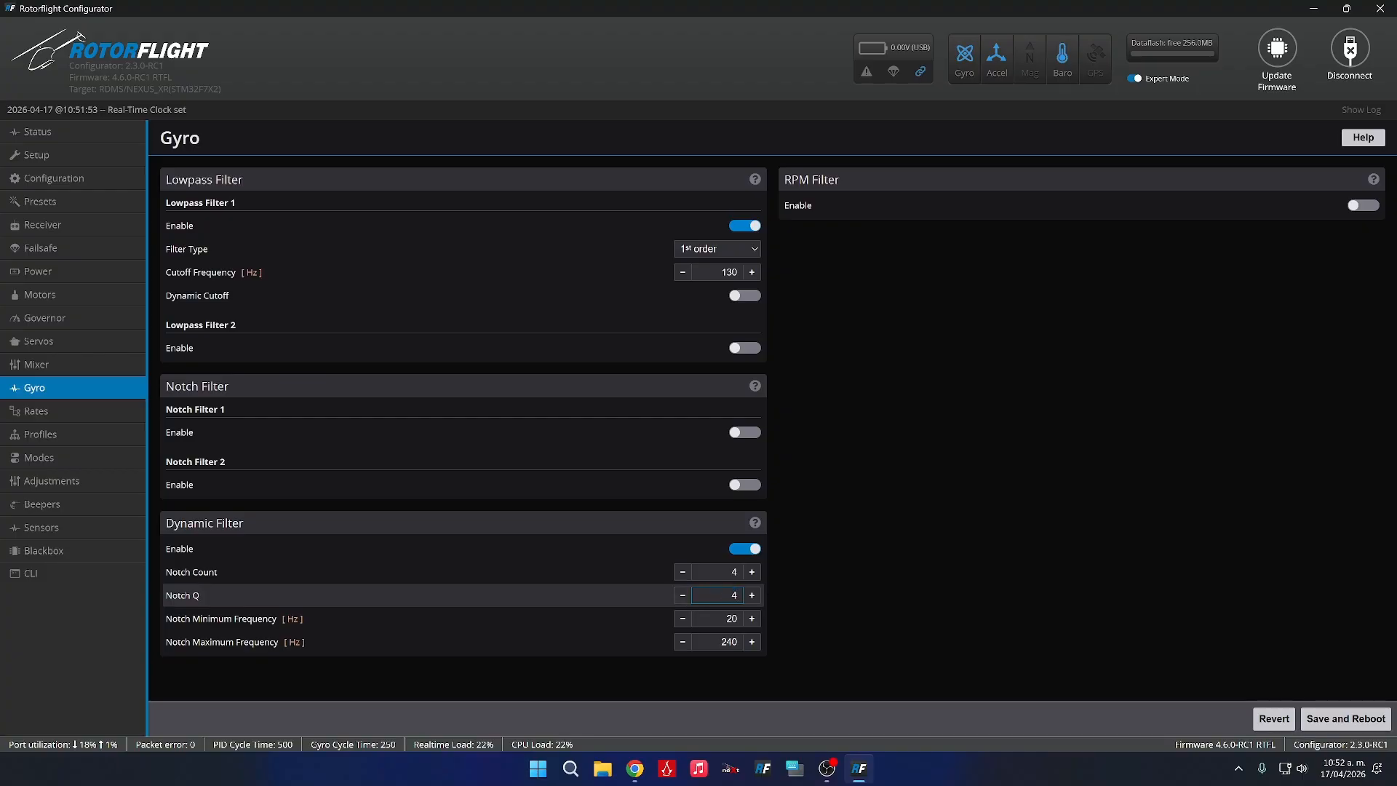
{"action": "key", "text": "Tab"}
{"action": "type", "text": "3"}
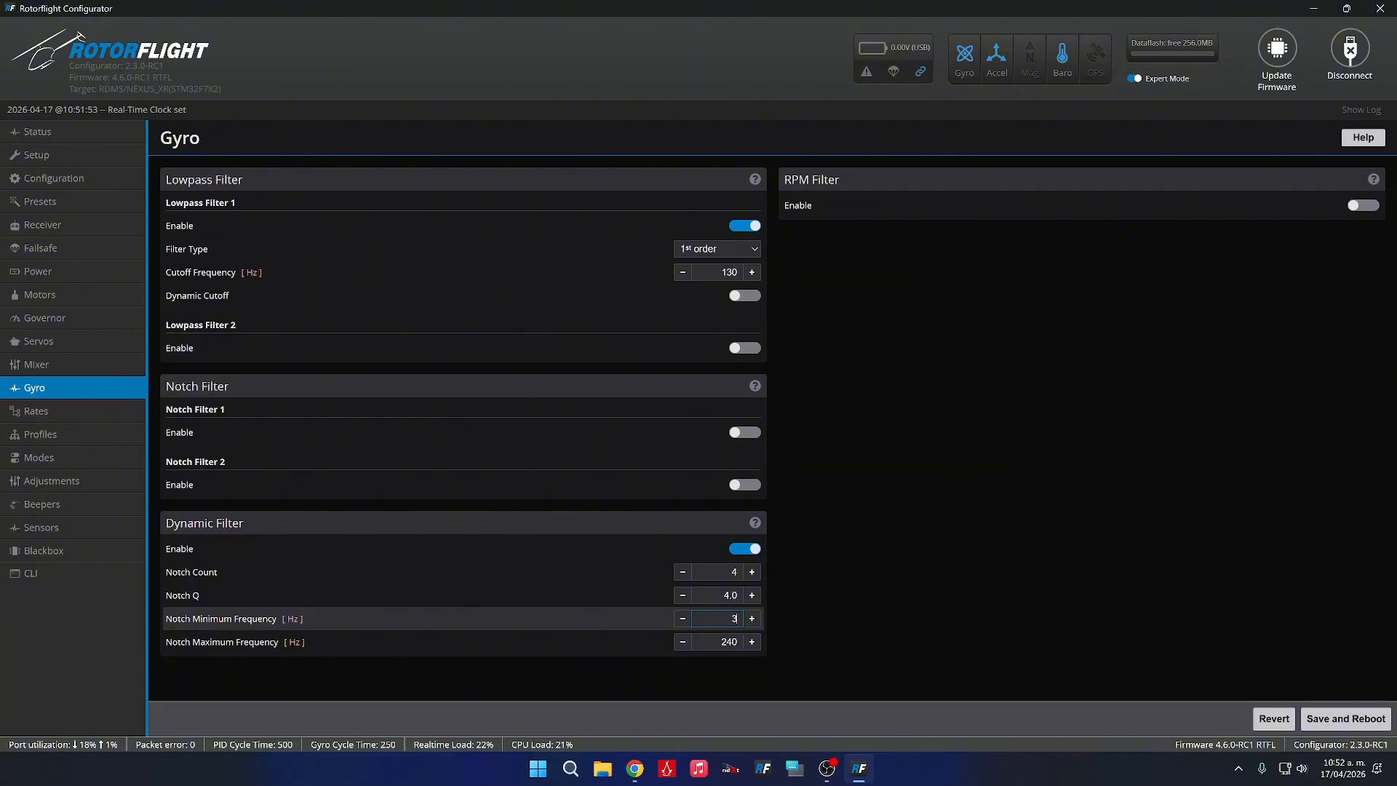
{"action": "type", "text": "0"}
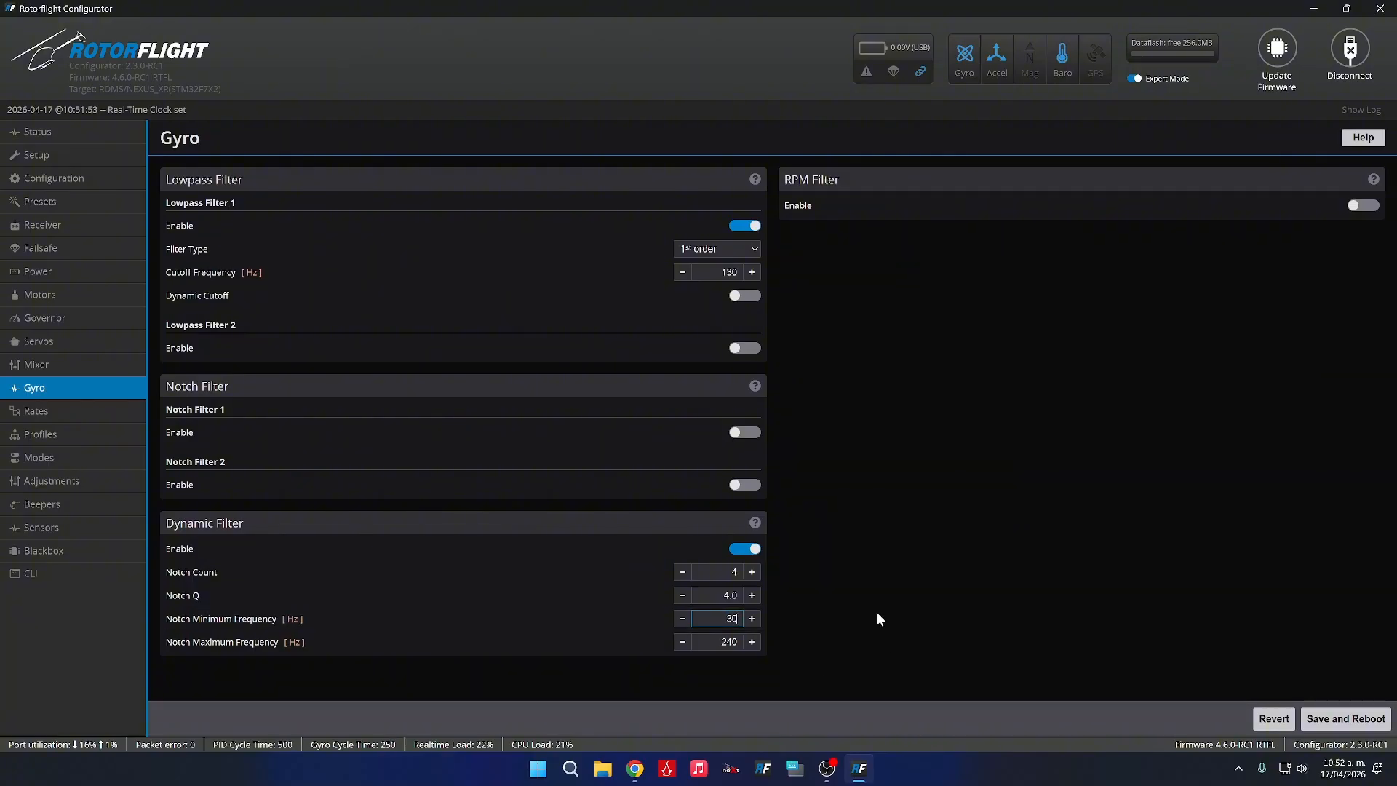
Enable the RPM filter with Medium strength and save the gyro settings with a reboot.
{"action": "left_click", "coordinate": [1364, 210]}
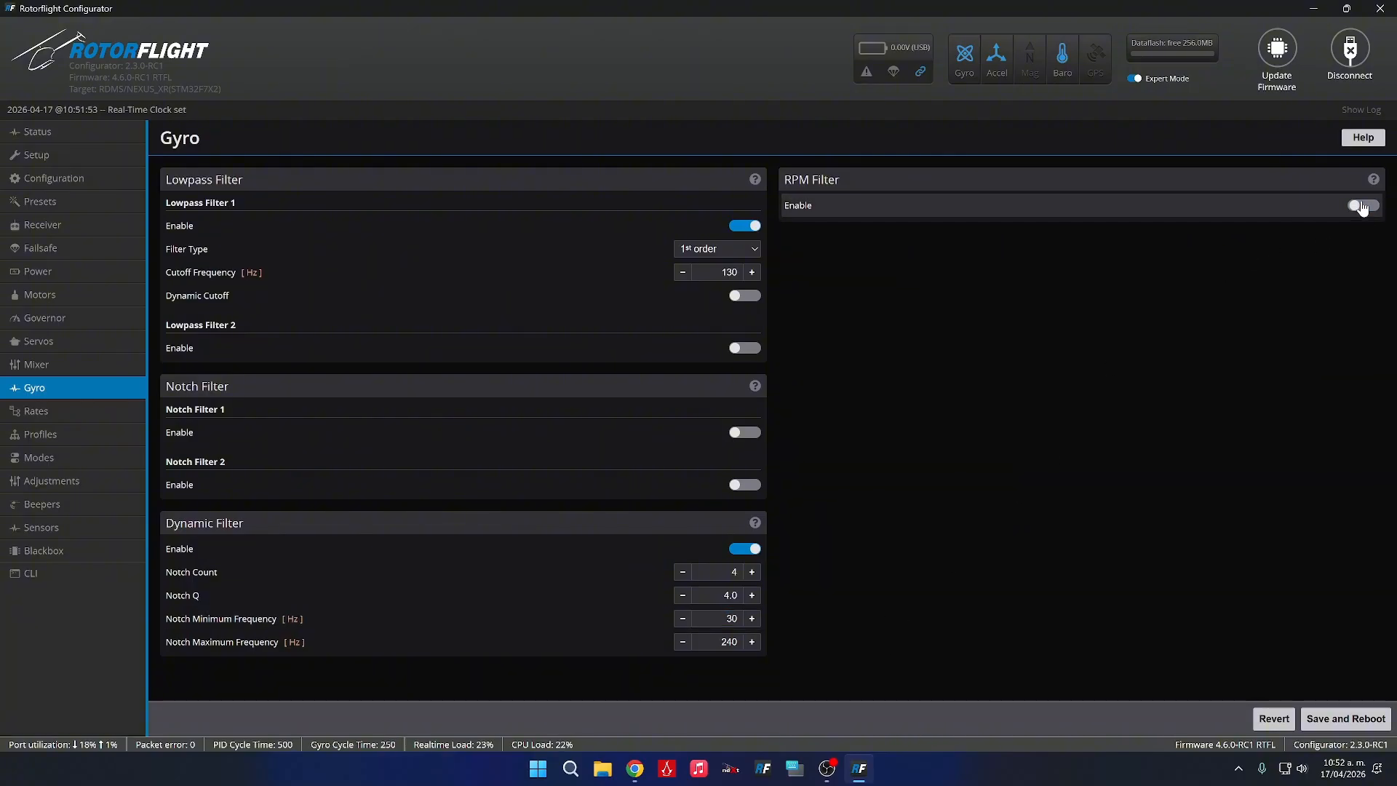
{"action": "mouse_move", "coordinate": [1352, 230]}
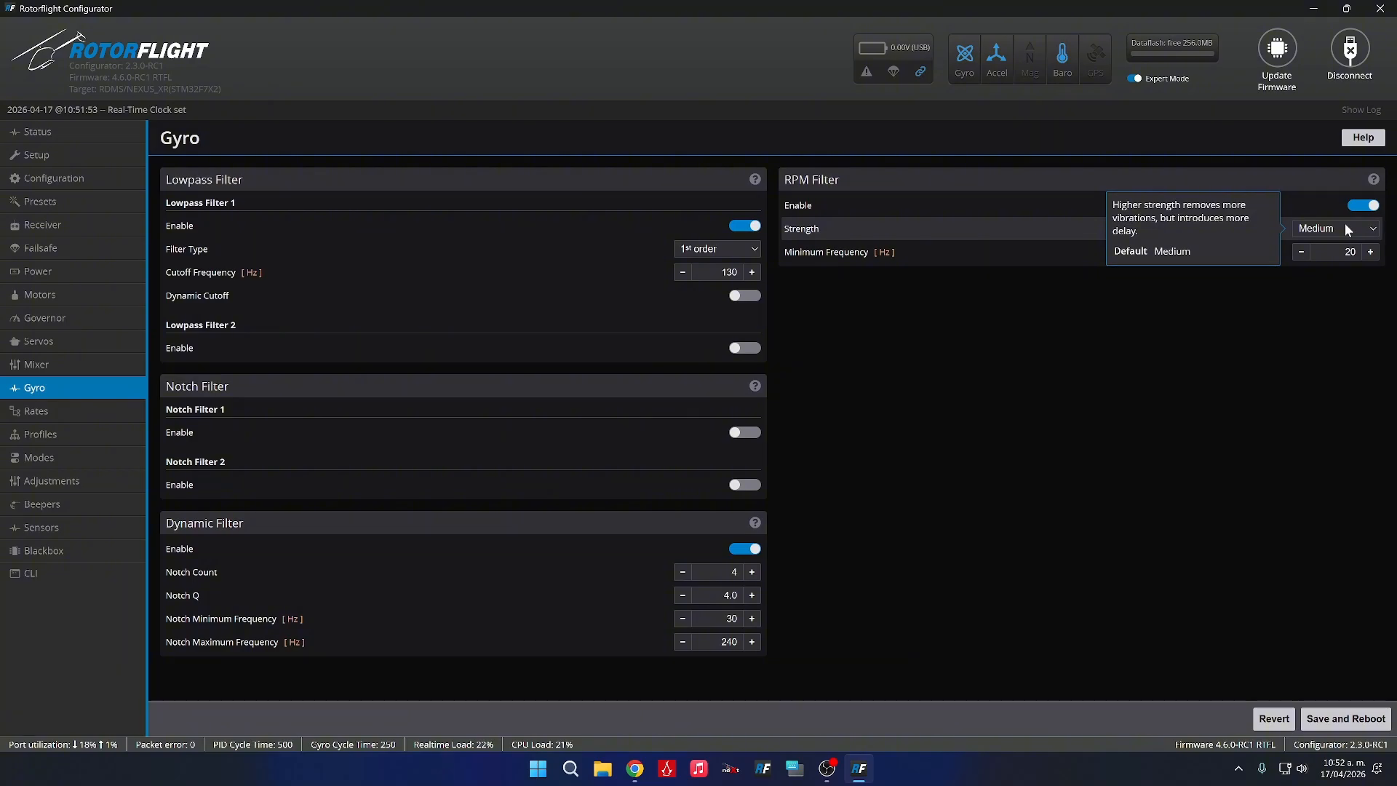
{"action": "left_click", "coordinate": [1344, 228]}
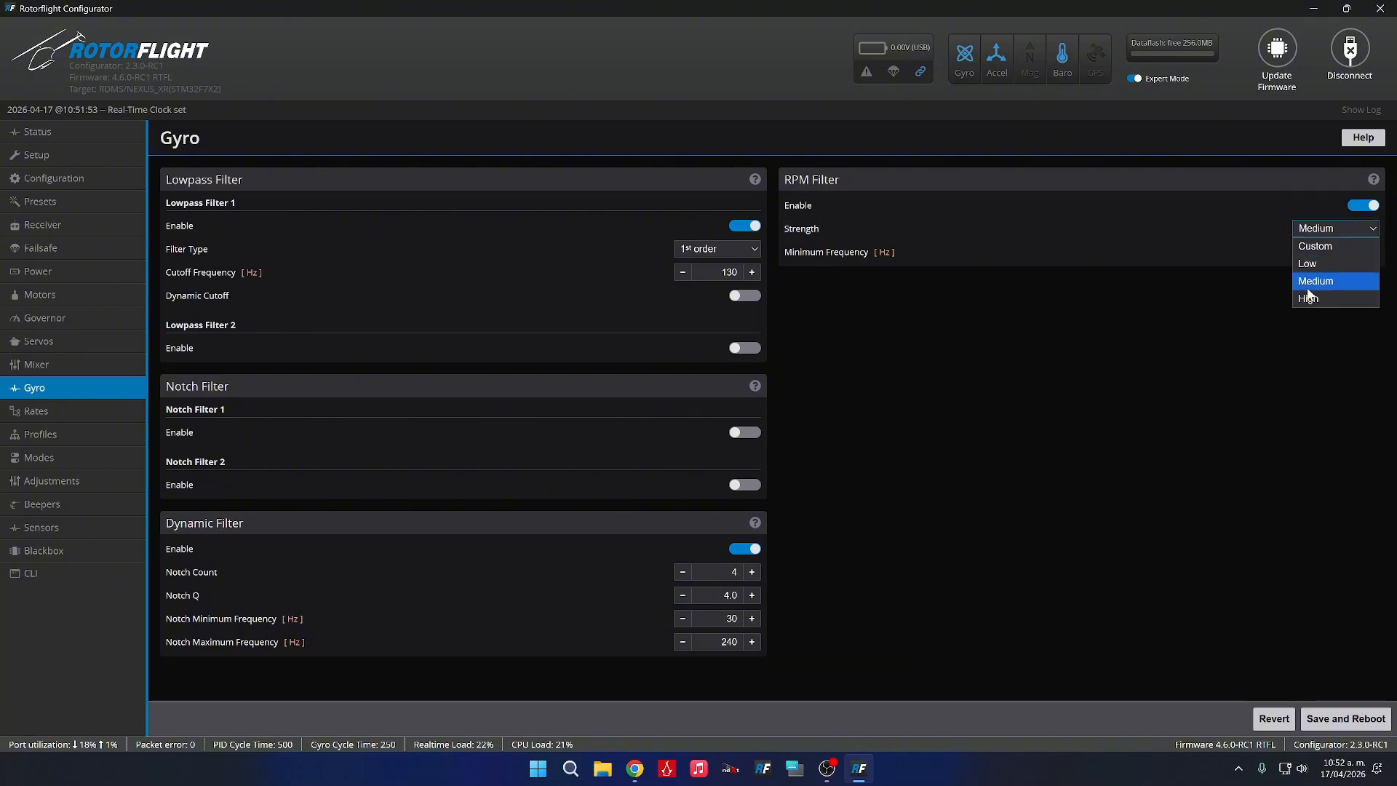
{"action": "left_click", "coordinate": [1243, 286]}
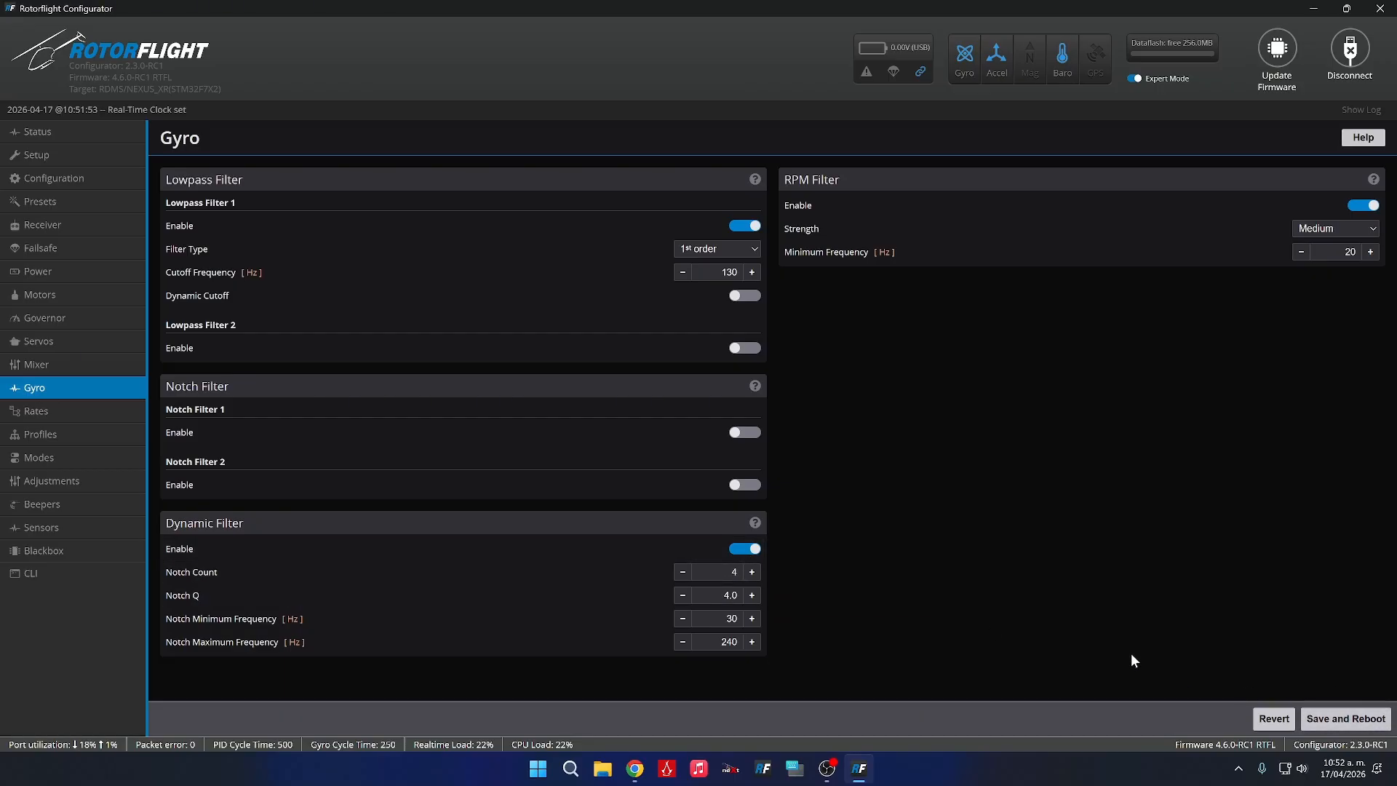
{"action": "left_click", "coordinate": [1351, 719]}
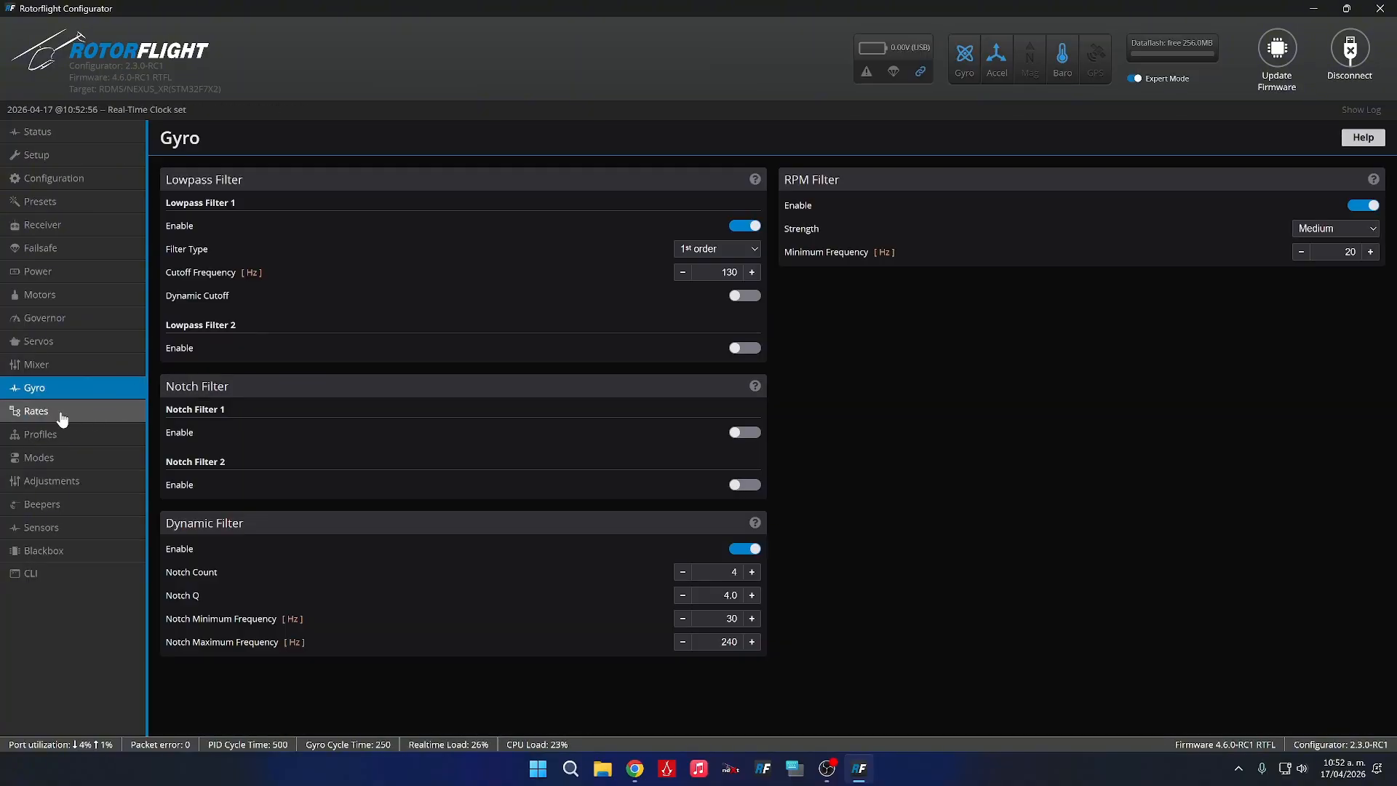
In the Rates settings, set the roll and pitch rates of Rate Profile #1 to 320.
{"action": "left_click", "coordinate": [59, 411]}
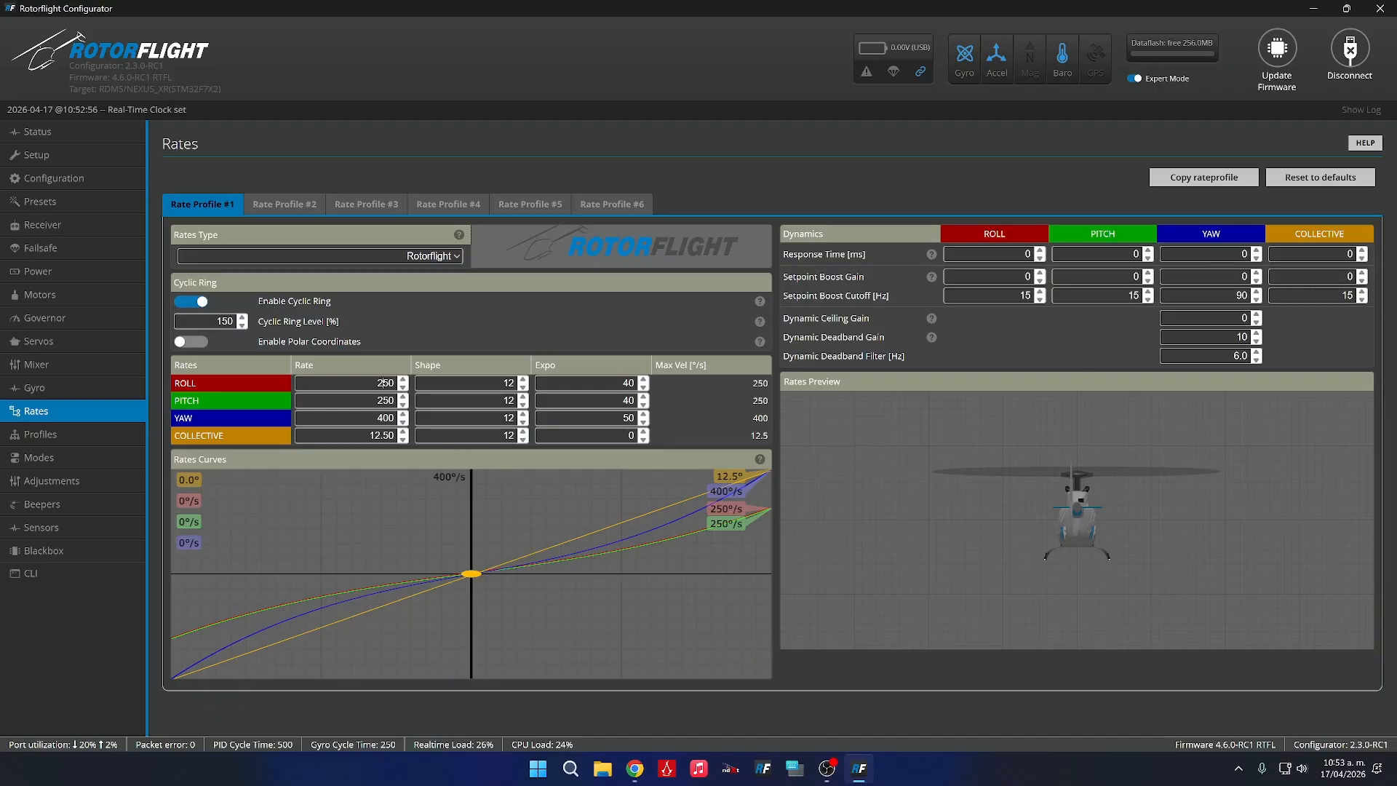
{"action": "double_click", "coordinate": [384, 383]}
{"action": "type", "text": "320"}
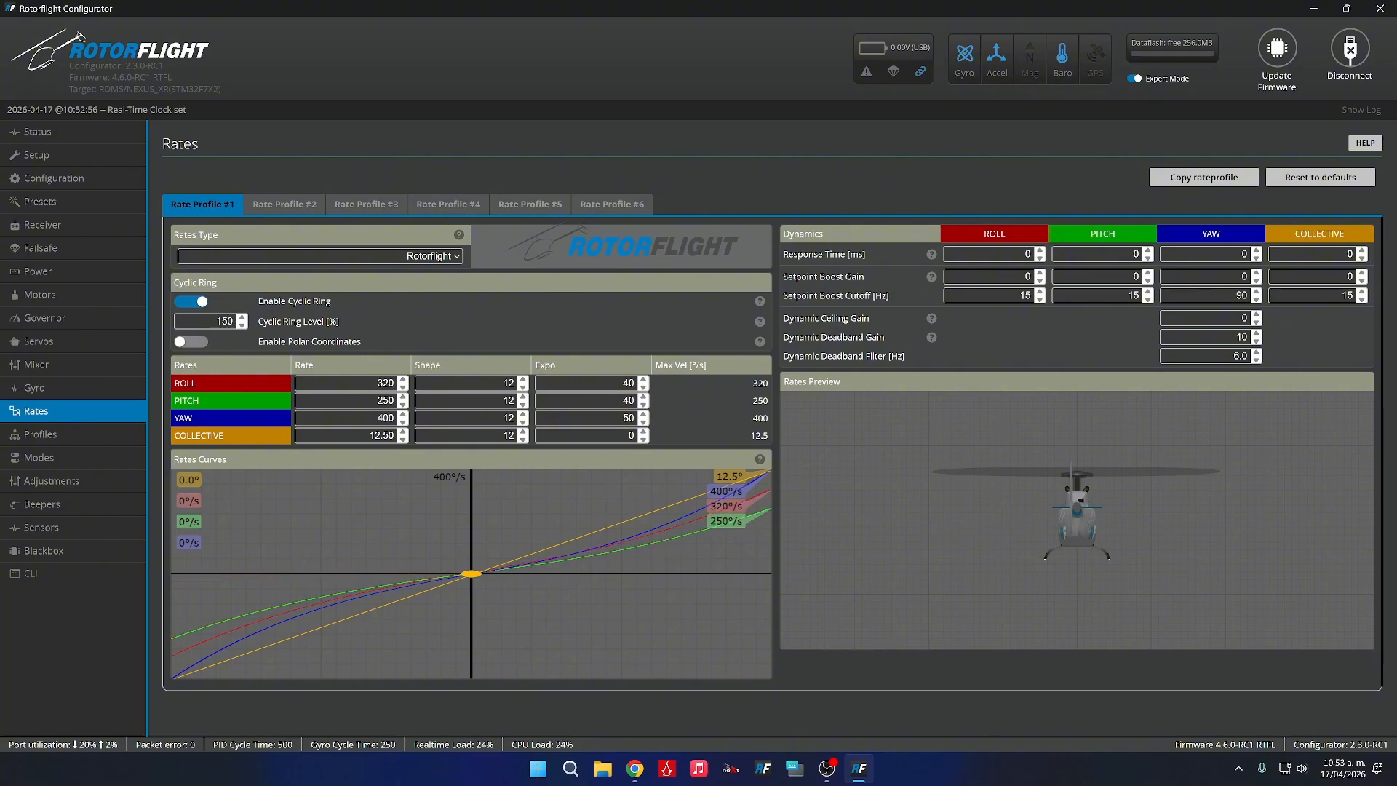
{"action": "key", "text": "Tab"}
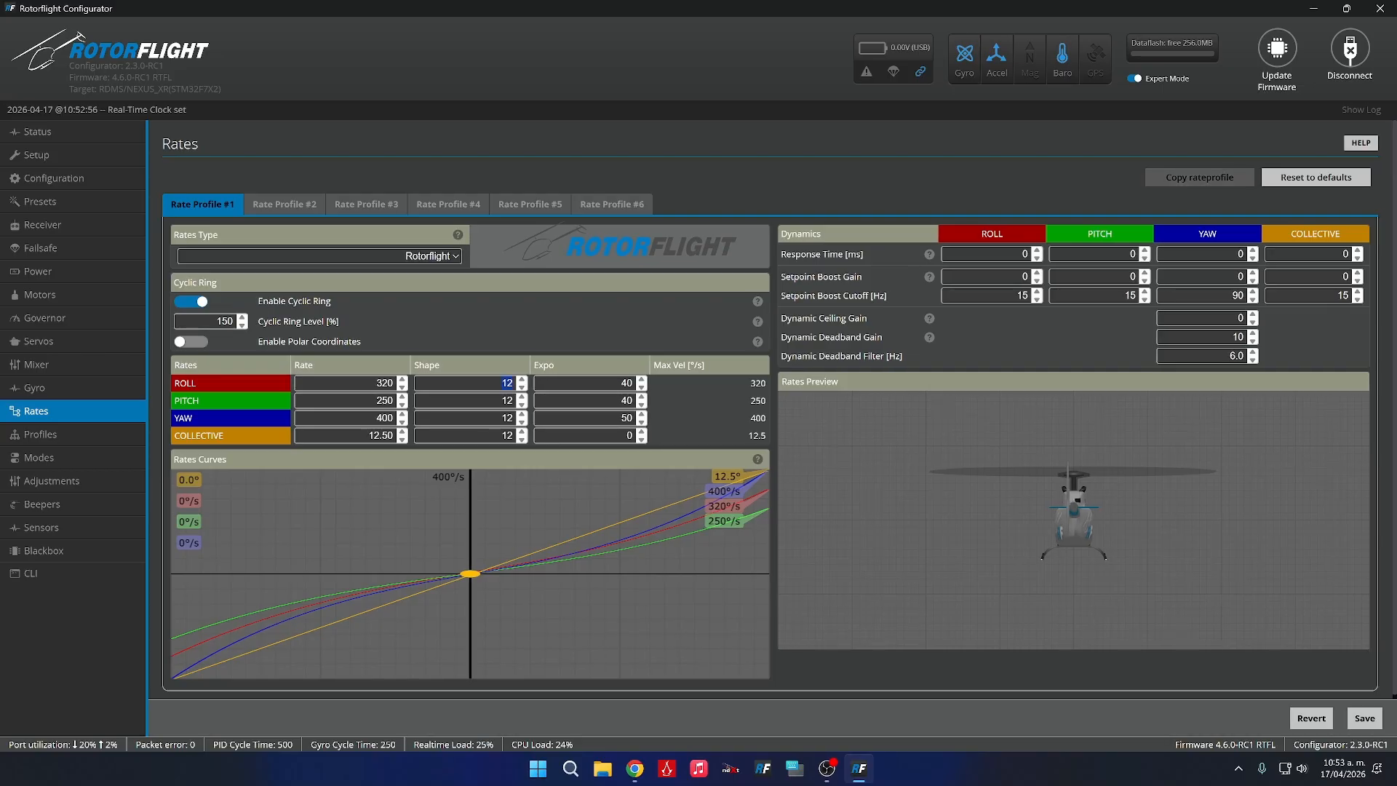
{"action": "type", "text": "320"}
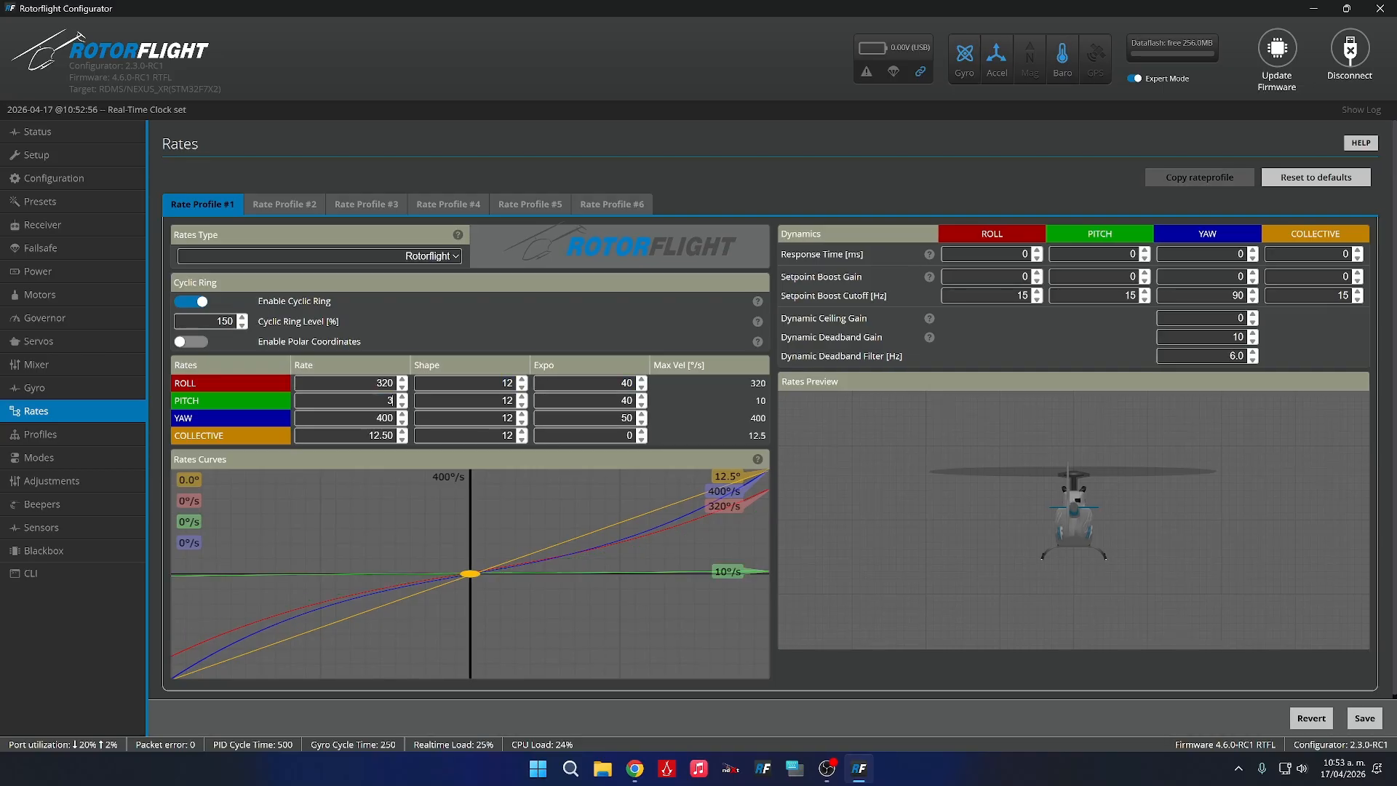
{"action": "key", "text": "Tab"}
{"action": "key", "text": "Tab"}
{"action": "key", "text": "Tab"}
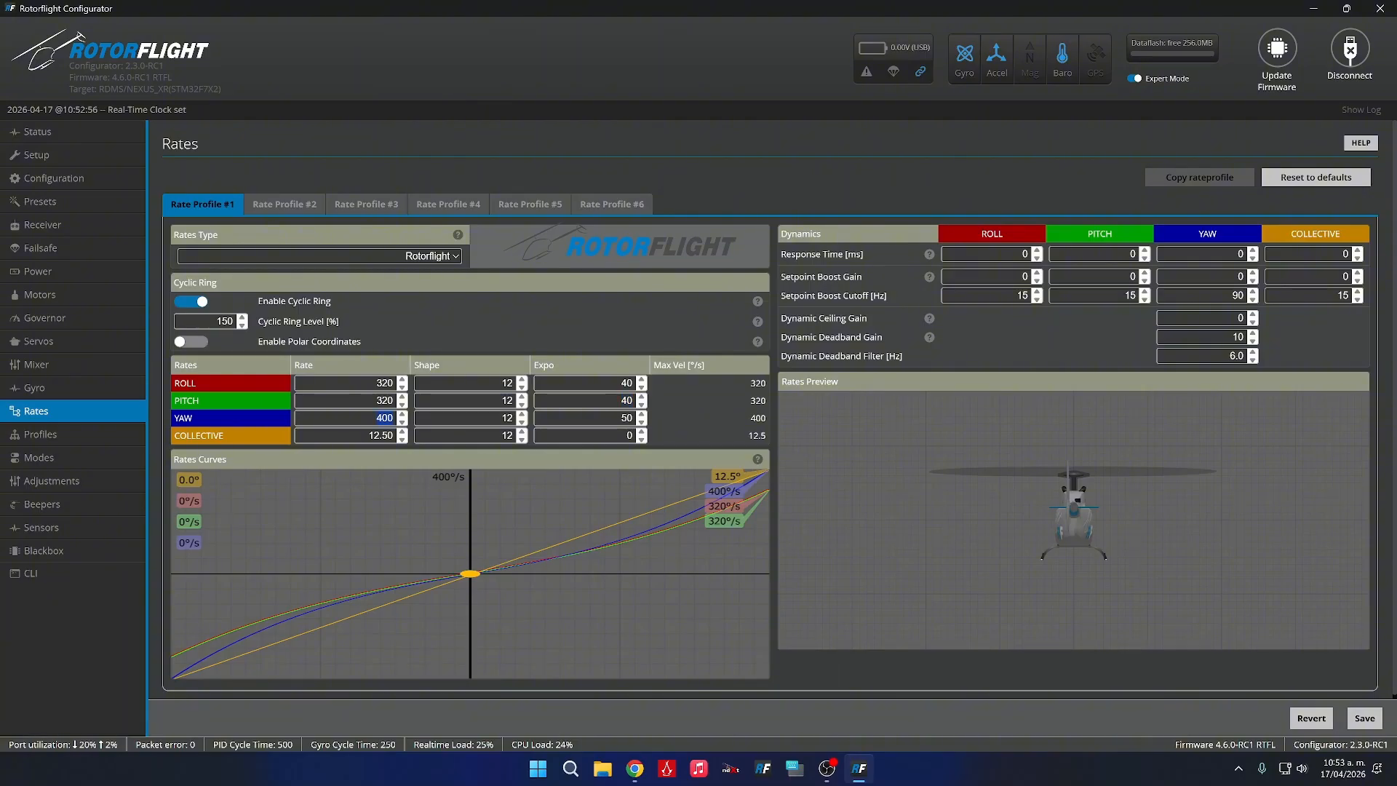
Set Rate Profile #1's yaw rate to 550 and collective rate to 13.5, and save.
{"action": "type", "text": "550"}
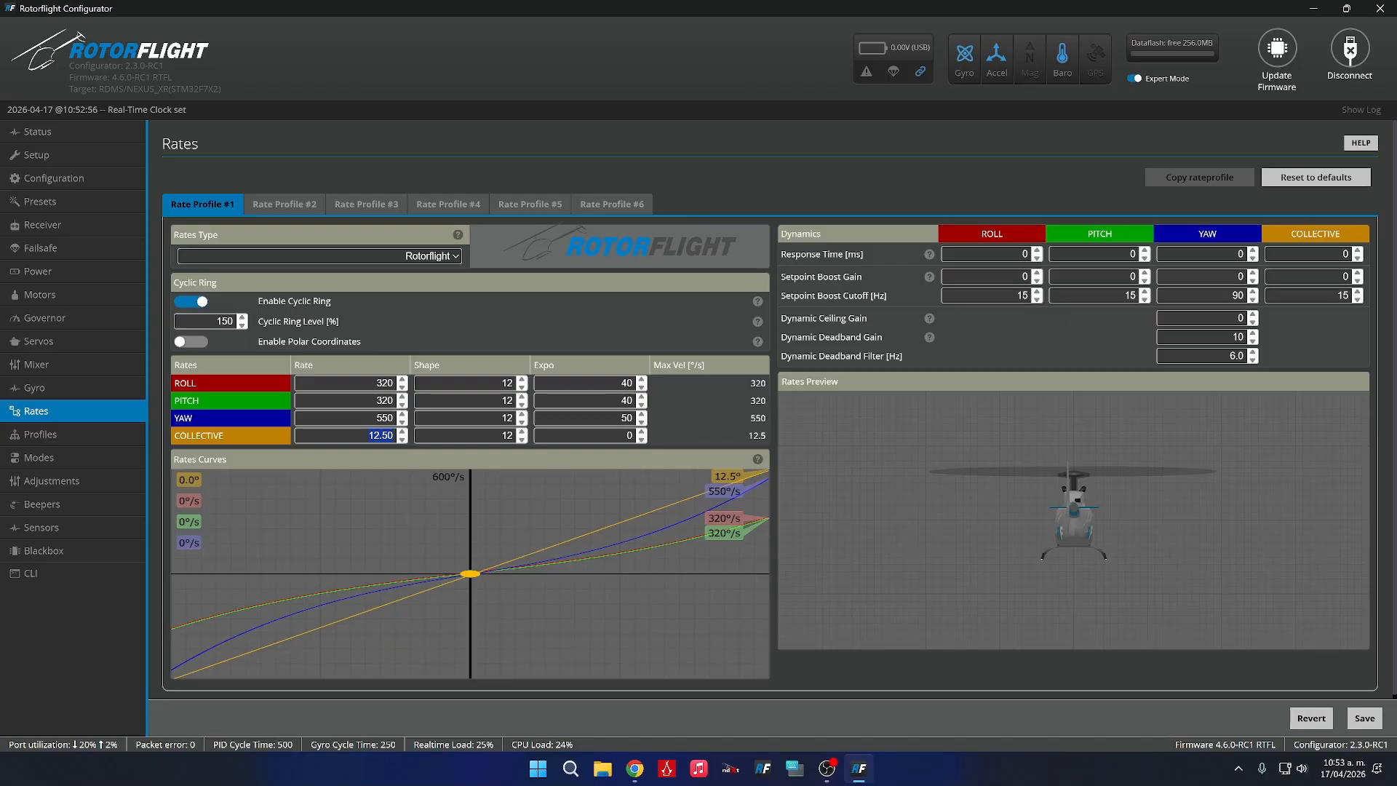
{"action": "type", "text": "13"}
{"action": "type", "text": "13.5"}
{"action": "left_click", "coordinate": [1365, 719]}
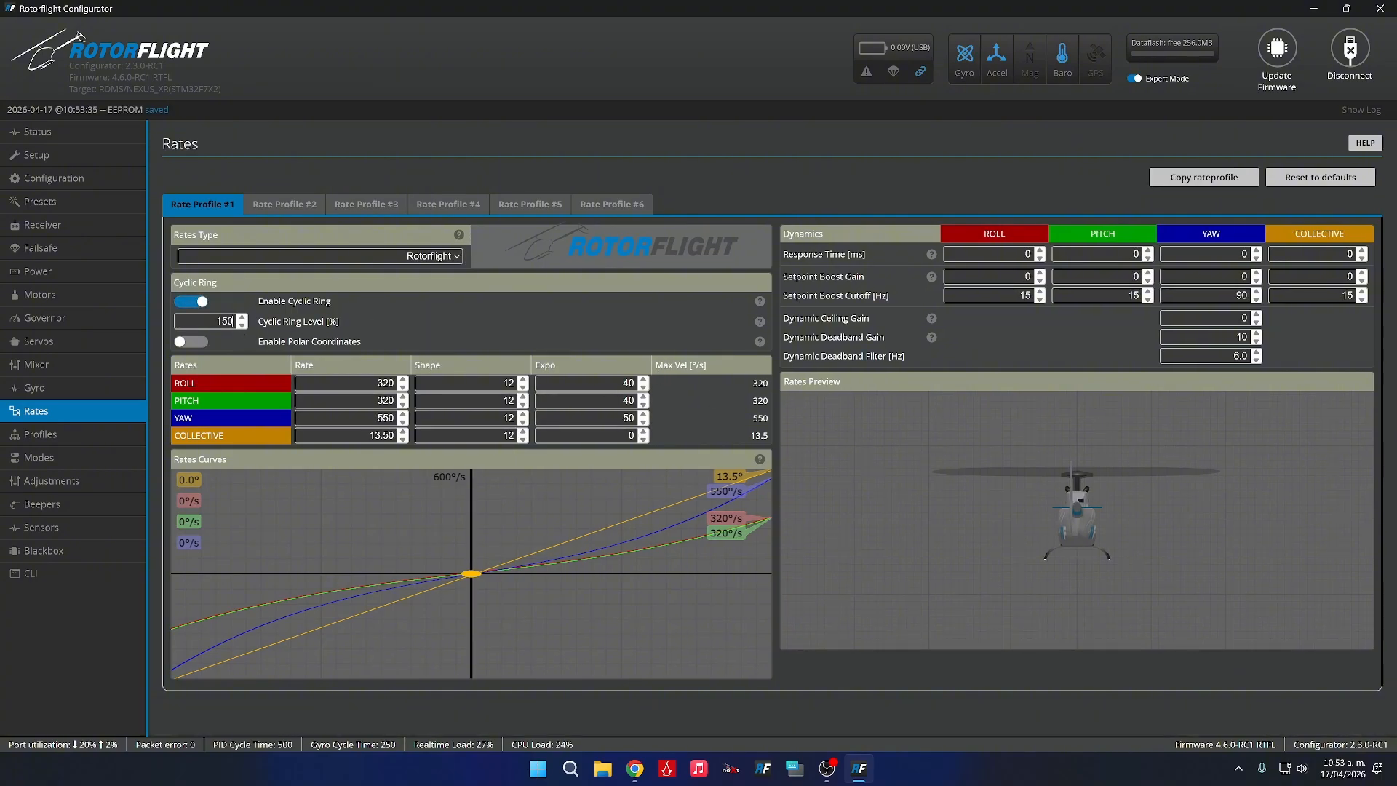
Set the cyclic ring level of Rate Profile #1 to 110% and save.
{"action": "double_click", "coordinate": [227, 321]}
{"action": "type", "text": "100"}
{"action": "key", "text": "BackSpace"}
{"action": "key", "text": "BackSpace"}
{"action": "type", "text": "10"}
{"action": "left_click", "coordinate": [1223, 690]}
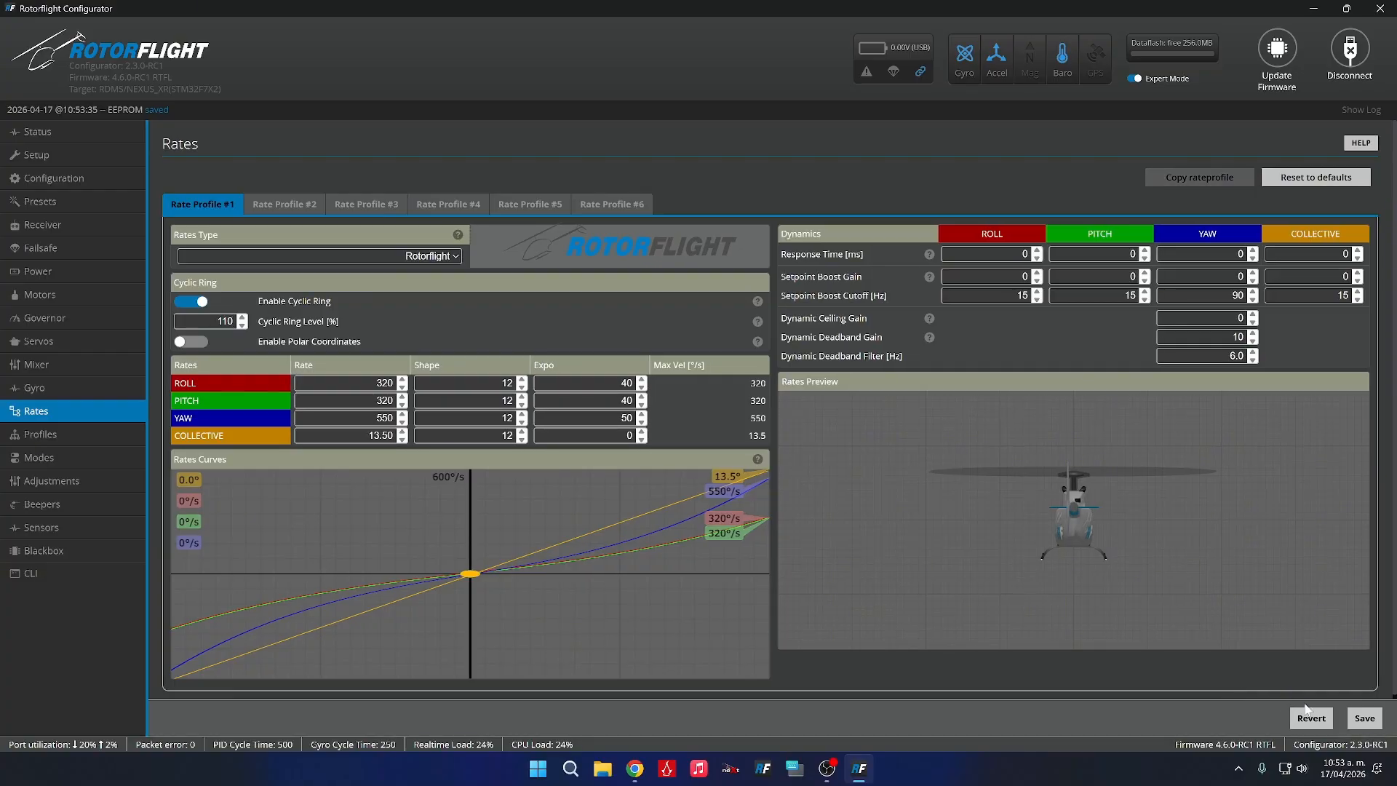
{"action": "left_click", "coordinate": [1365, 720]}
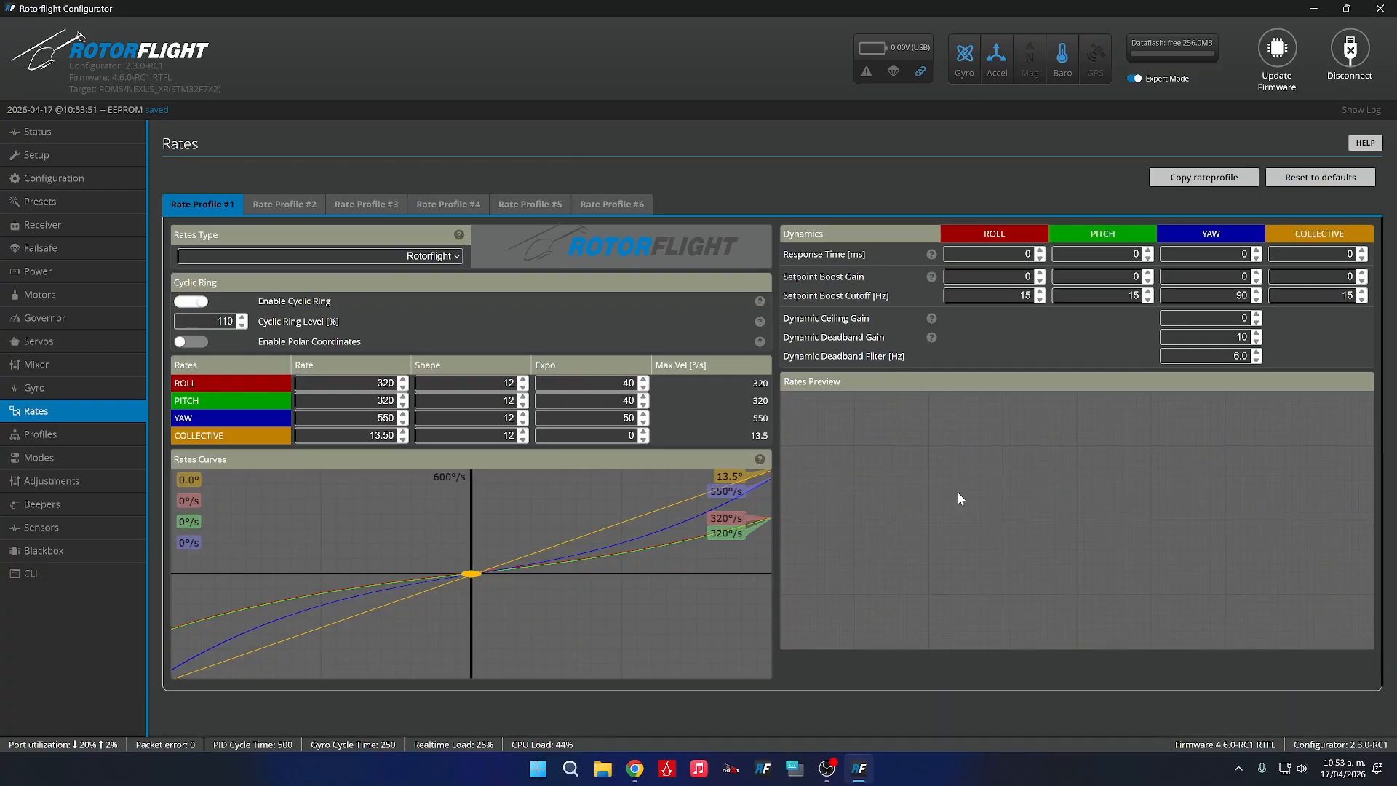
Copy the values of Rate Profile #1 to Rate Profile #2 and Rate Profile #3.
{"action": "left_click", "coordinate": [1205, 179]}
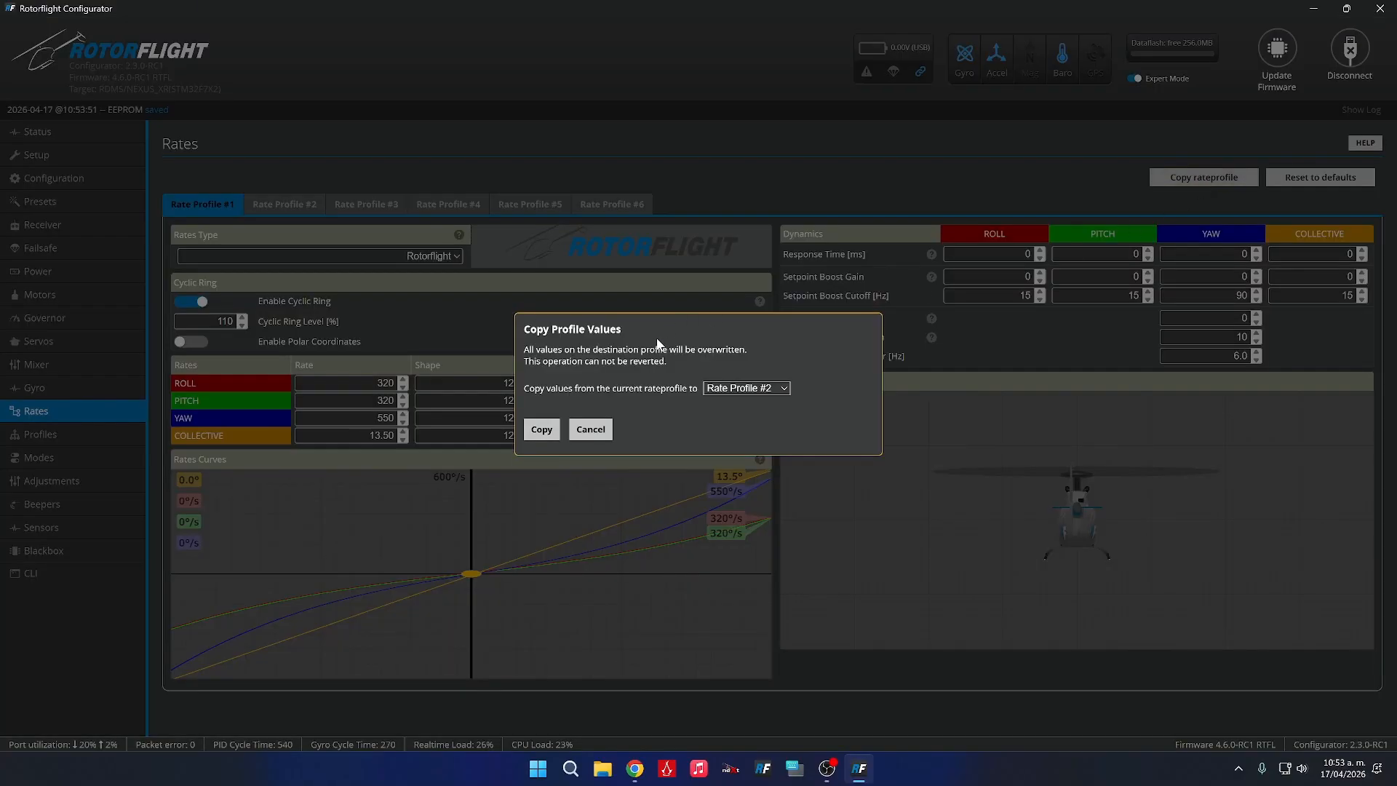
{"action": "left_click", "coordinate": [542, 430]}
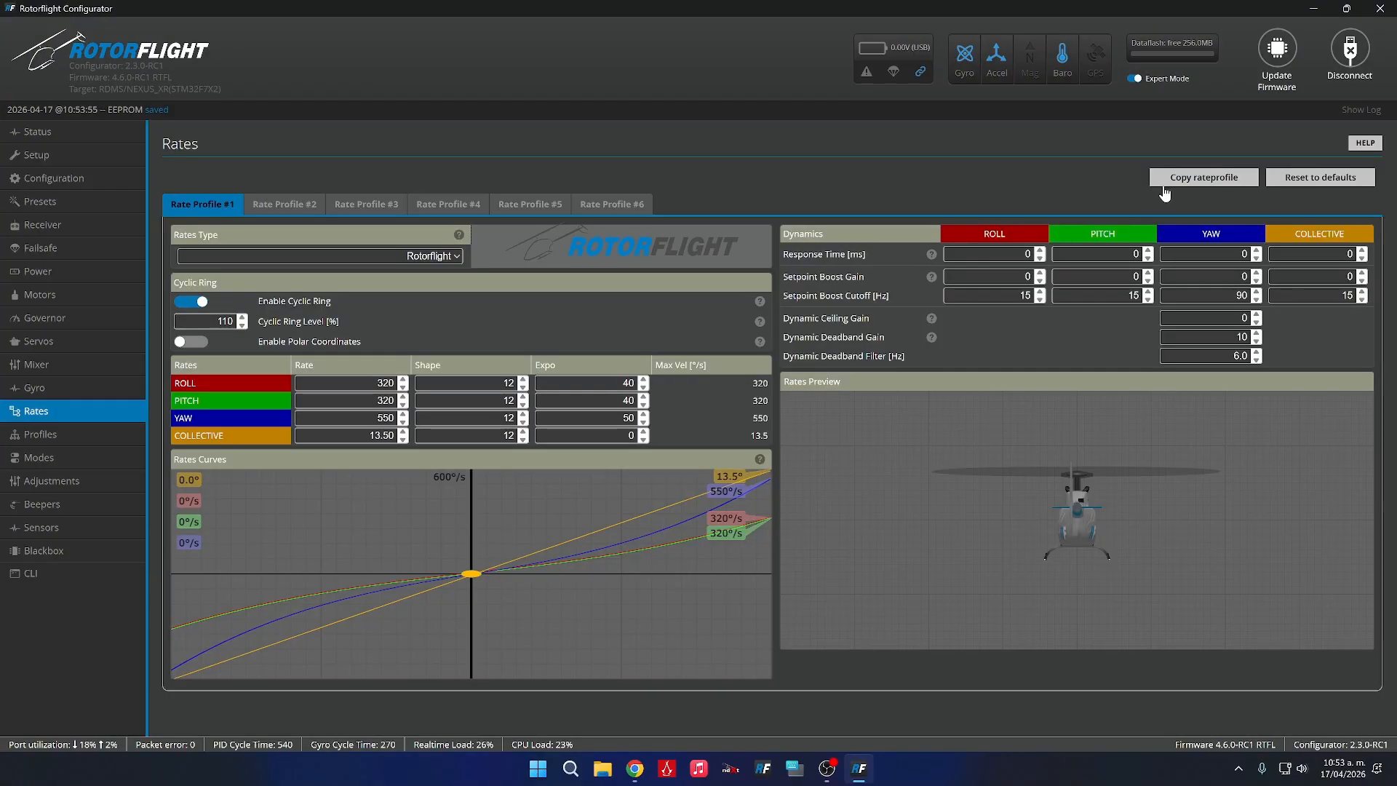
{"action": "left_click", "coordinate": [1202, 181]}
{"action": "left_click", "coordinate": [783, 388]}
{"action": "left_click", "coordinate": [742, 432]}
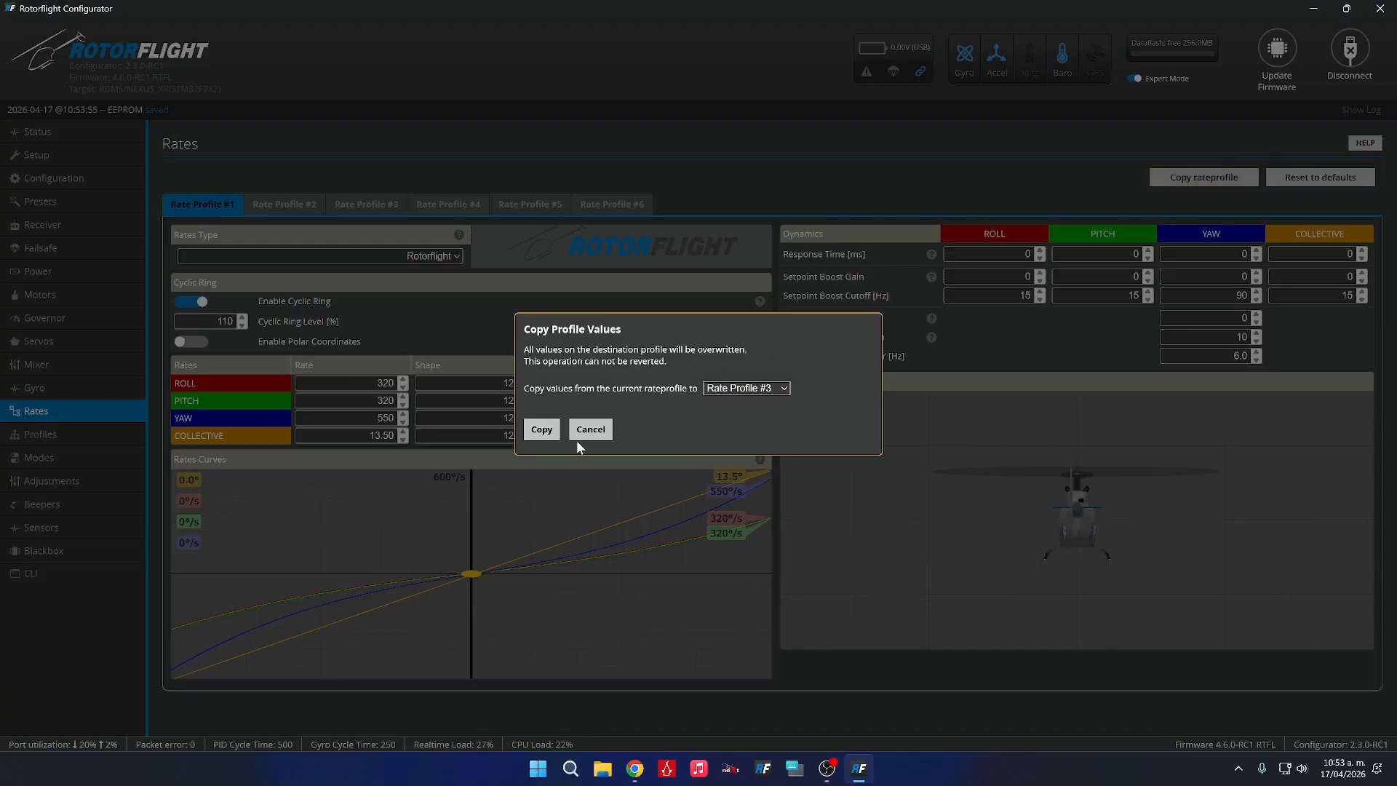
{"action": "left_click", "coordinate": [540, 431]}
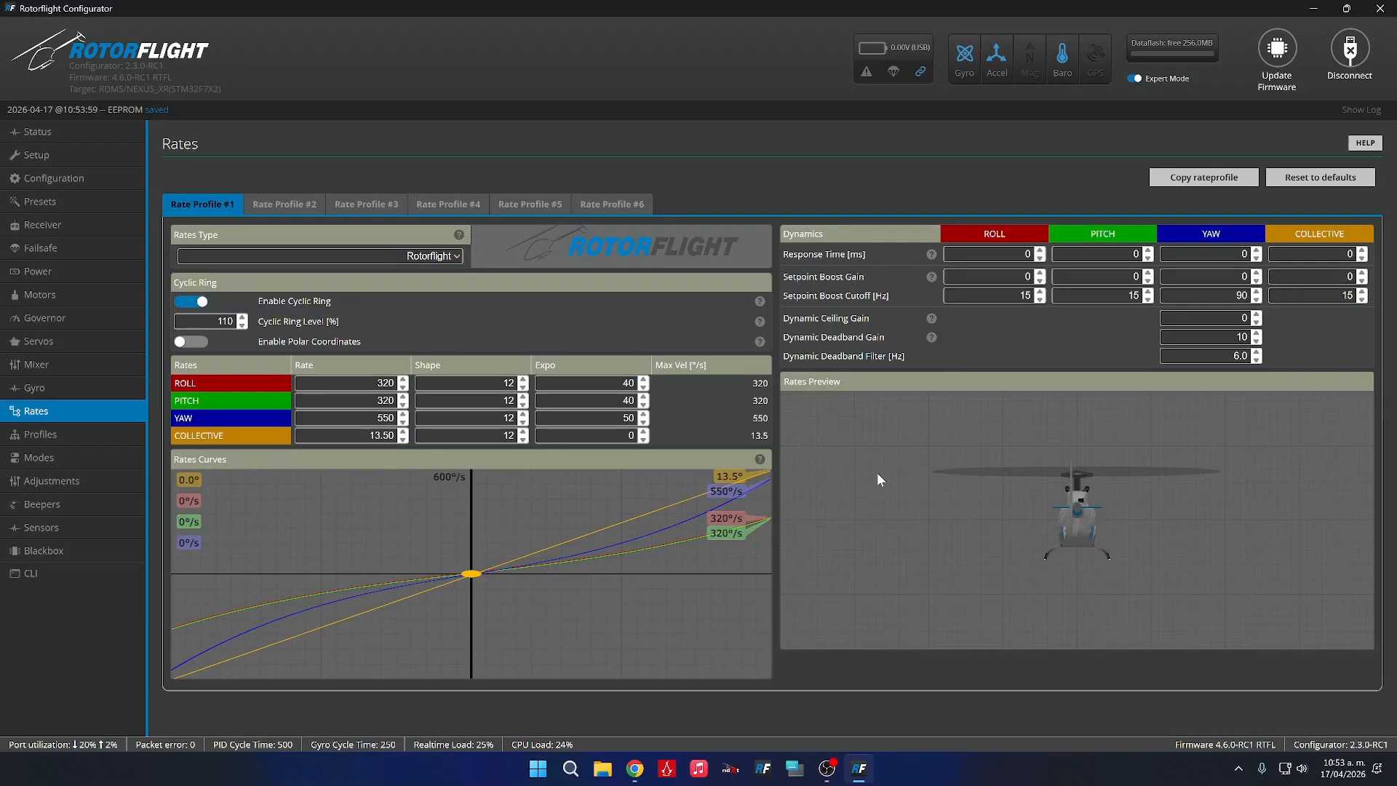
Set the collective rate of Rate Profile #2 to 13 and save.
{"action": "left_click", "coordinate": [284, 205]}
{"action": "double_click", "coordinate": [380, 436]}
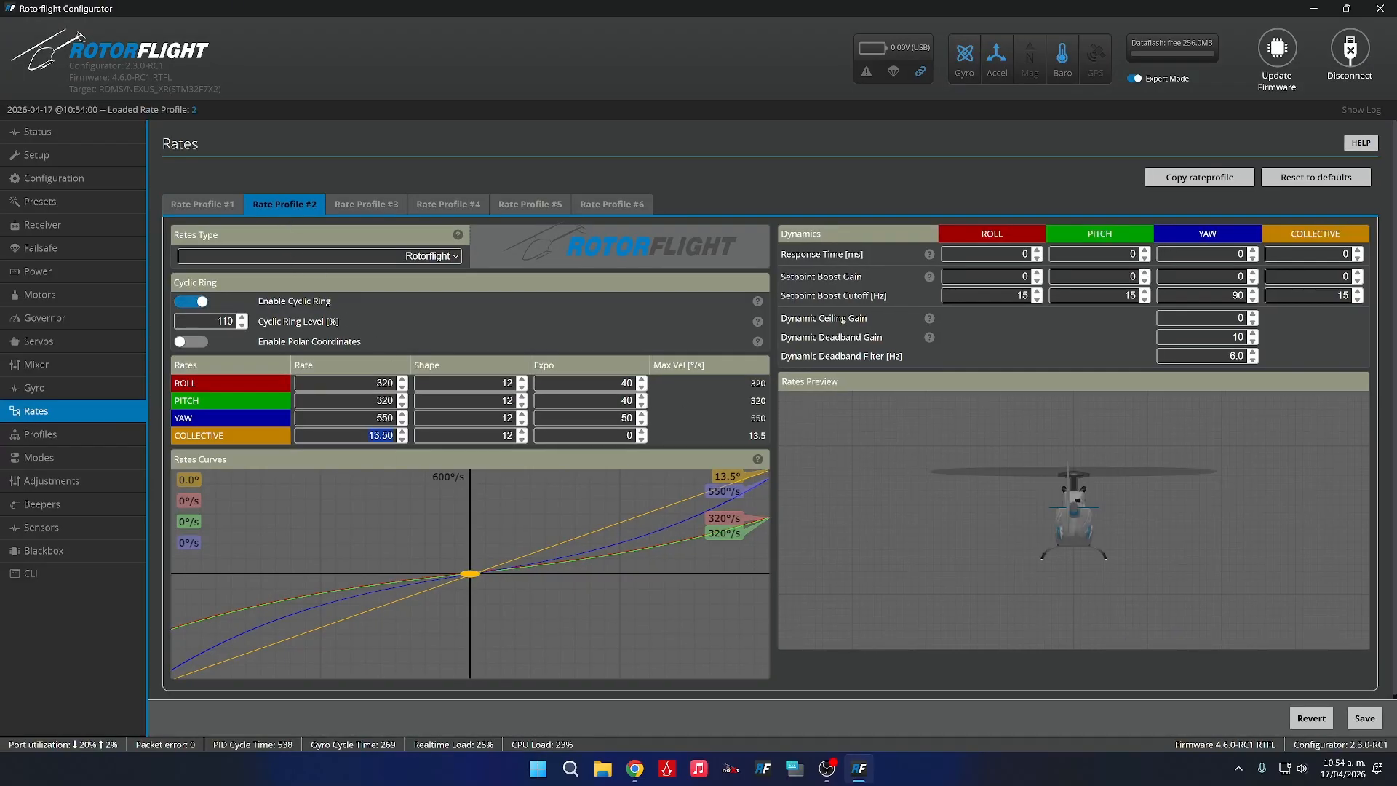
{"action": "type", "text": "13"}
{"action": "left_click", "coordinate": [1357, 719]}
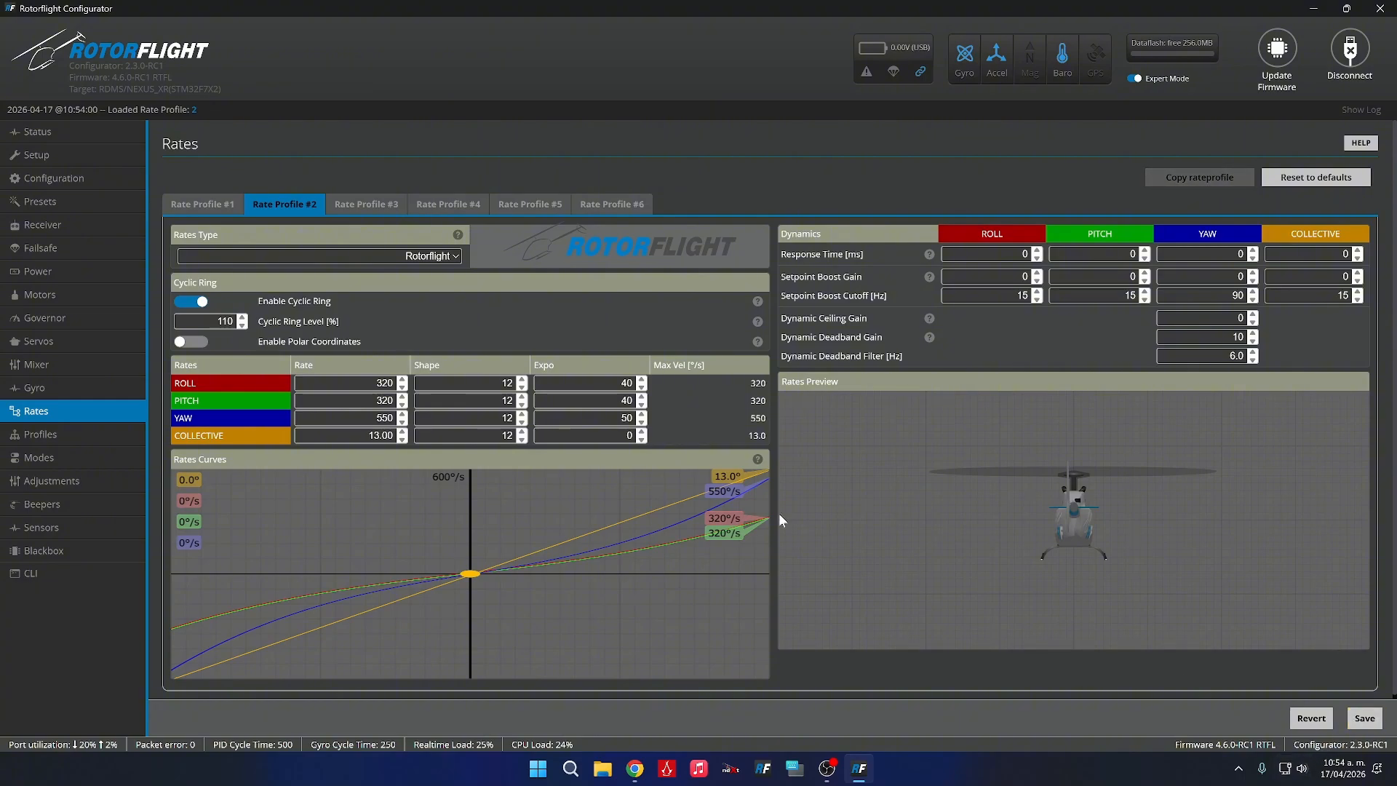
Set the collective rate of Rate Profile #3 to 12.5 and save.
{"action": "left_click", "coordinate": [349, 205]}
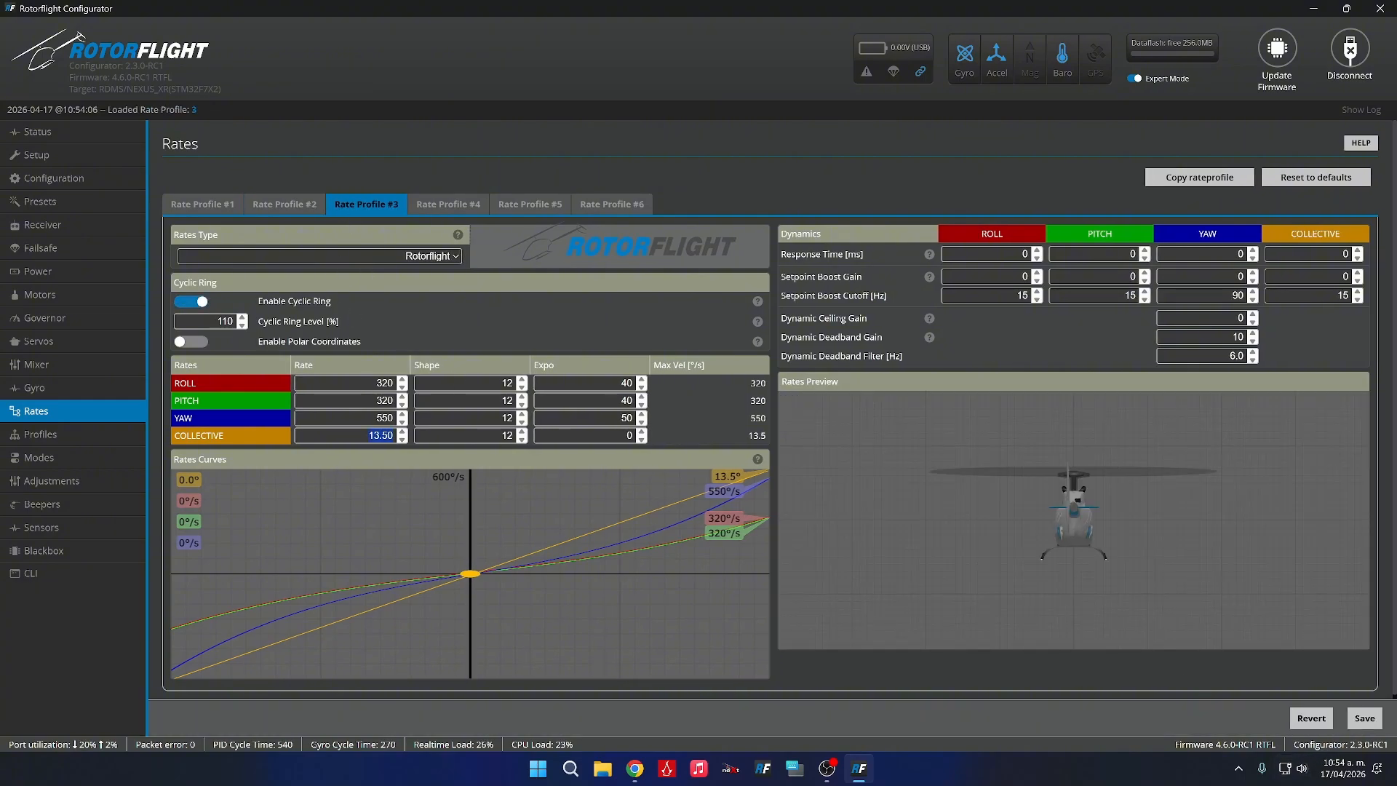
{"action": "double_click", "coordinate": [386, 435]}
{"action": "type", "text": "12.5"}
{"action": "left_click", "coordinate": [1357, 718]}
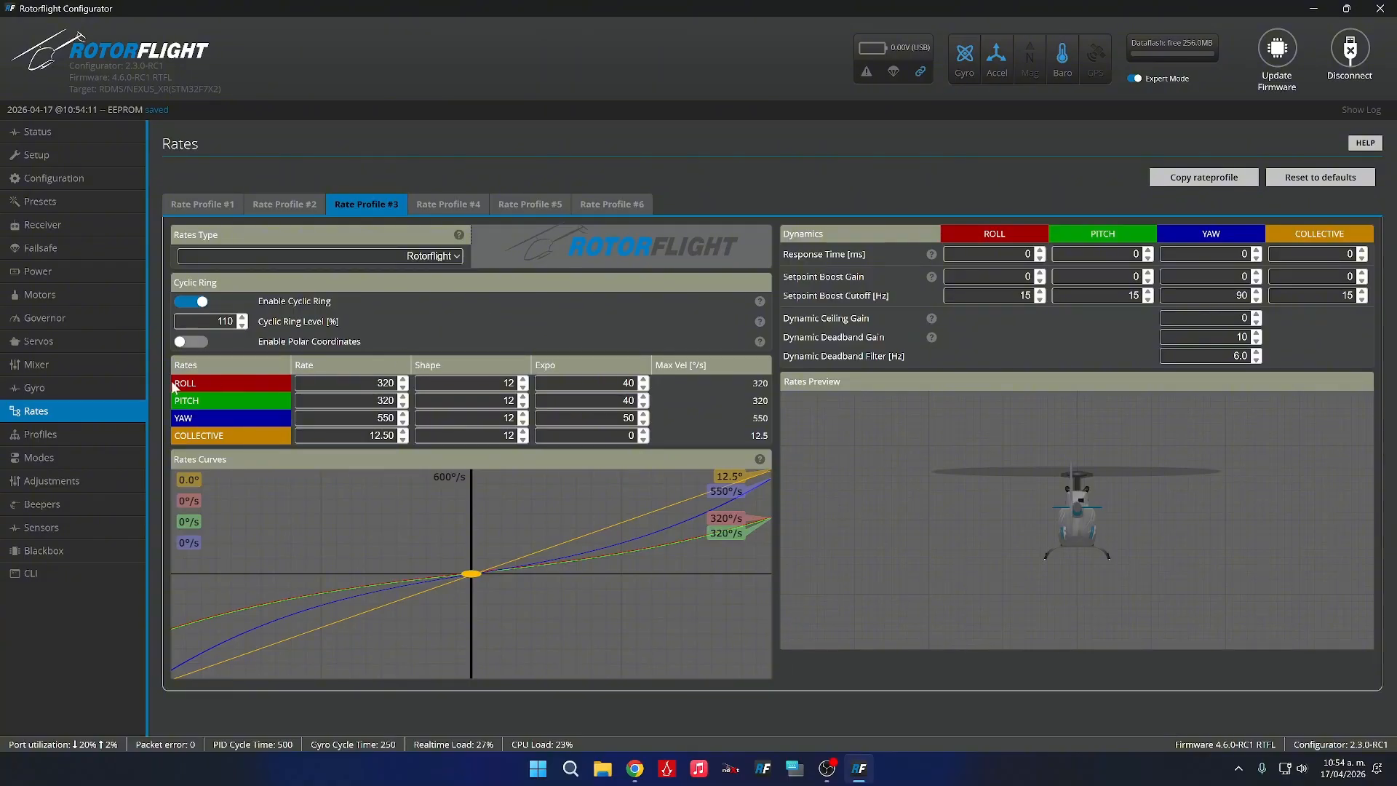
In Profile #1 of the Profiles settings, set the yaw proportional gain to 150 and integral gain to 200.
{"action": "left_click", "coordinate": [65, 431]}
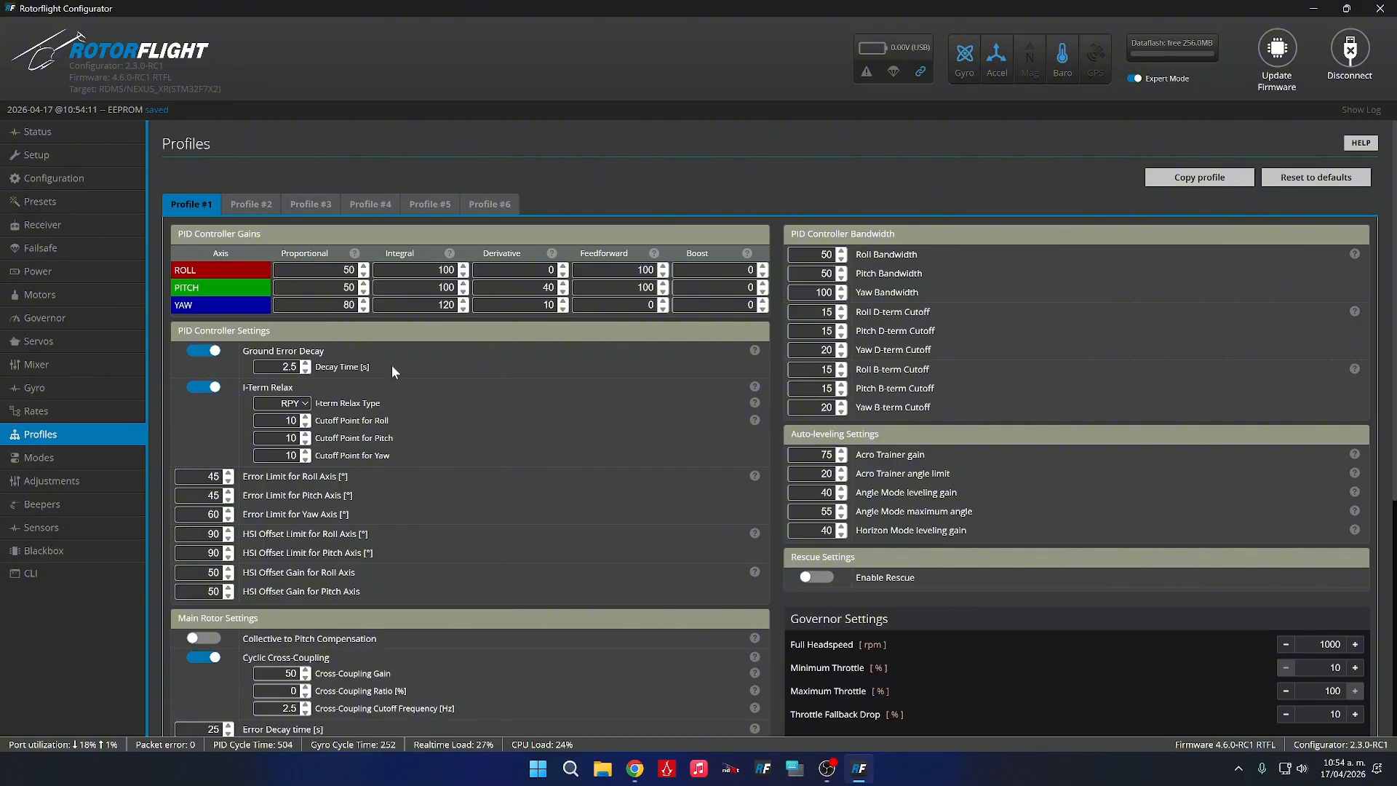
{"action": "double_click", "coordinate": [348, 305]}
{"action": "type", "text": "150"}
{"action": "double_click", "coordinate": [439, 302]}
{"action": "type", "text": "200"}
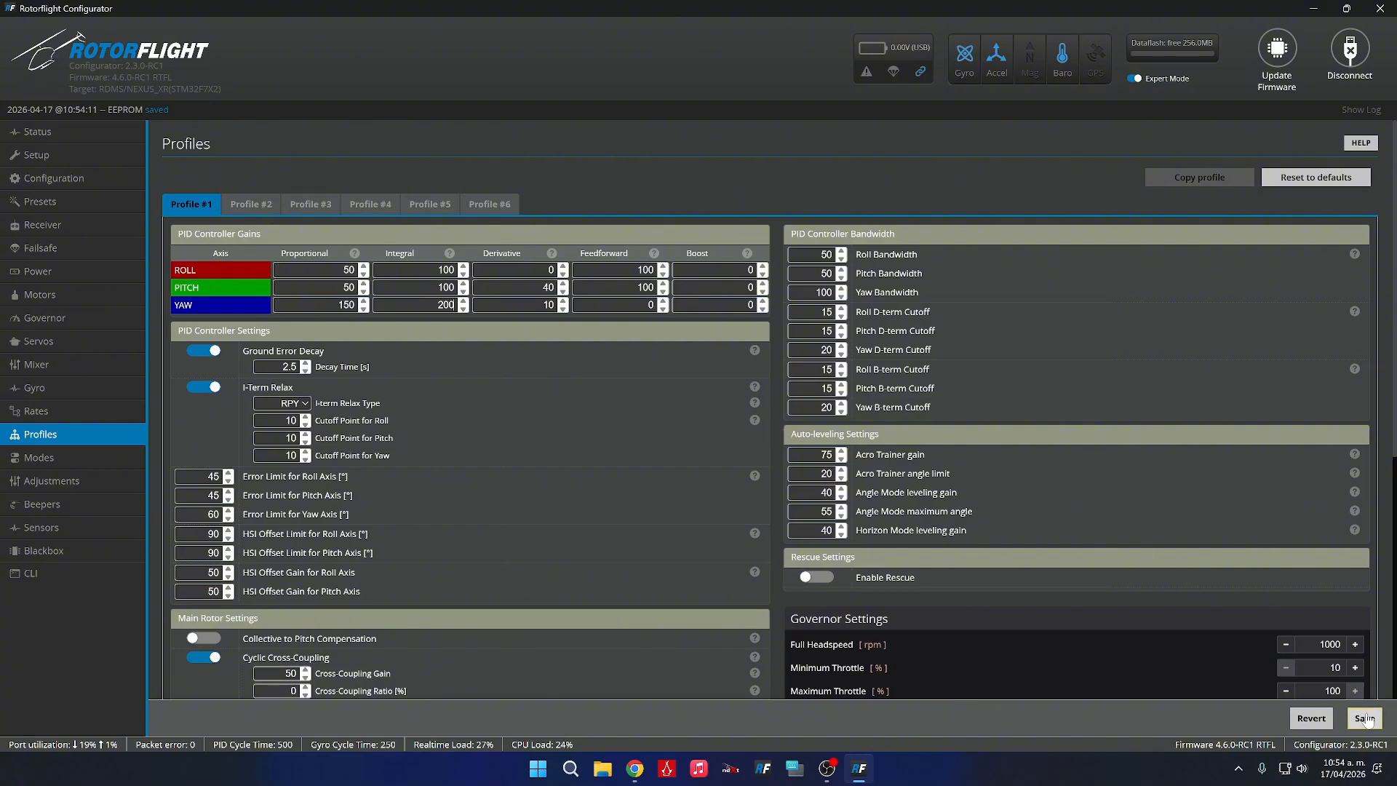
In Profile #1's governor settings, set the full headspeed to 1900 rpm and the minimum throttle to 28%.
{"action": "scroll", "coordinate": [1306, 653], "scroll_direction": "down", "scroll_amount": 3}
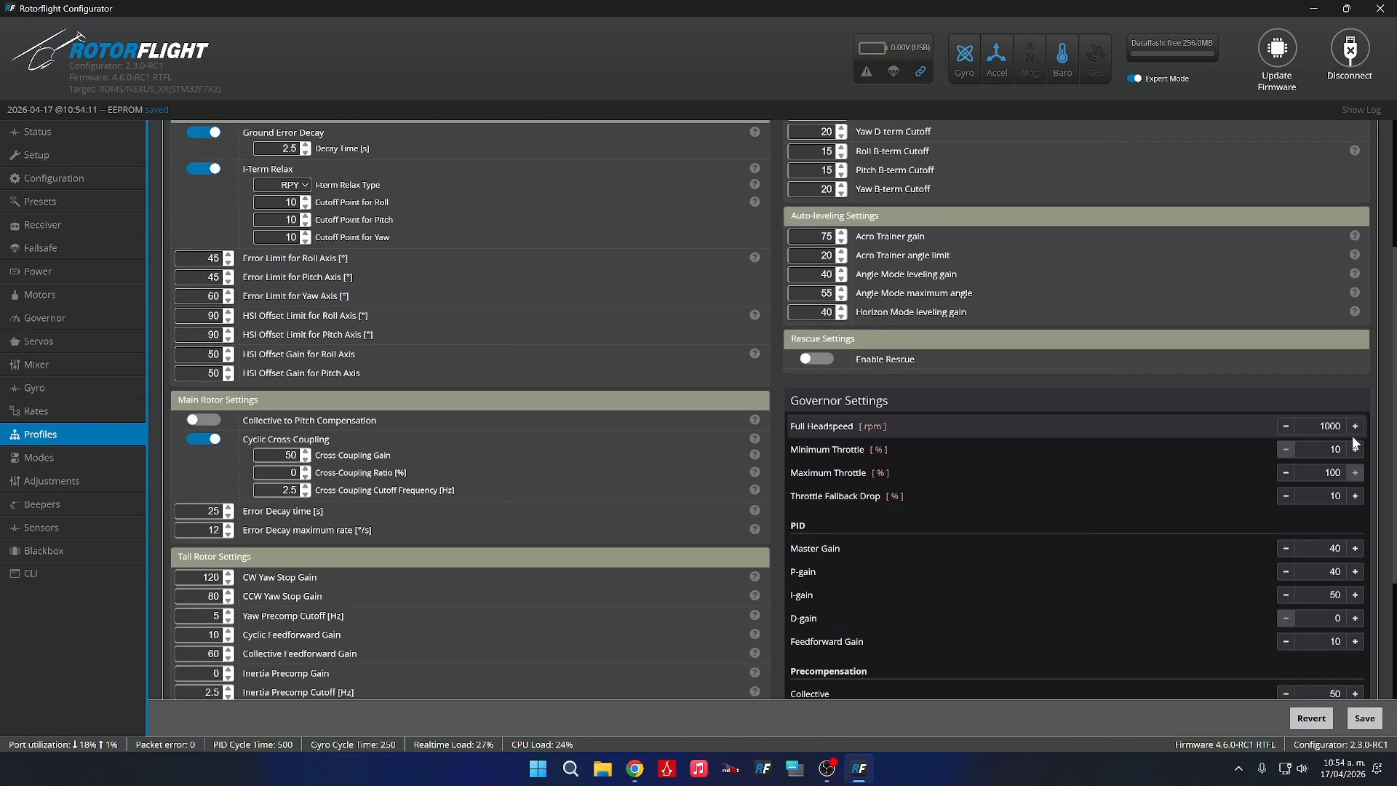
{"action": "left_click", "coordinate": [1326, 426]}
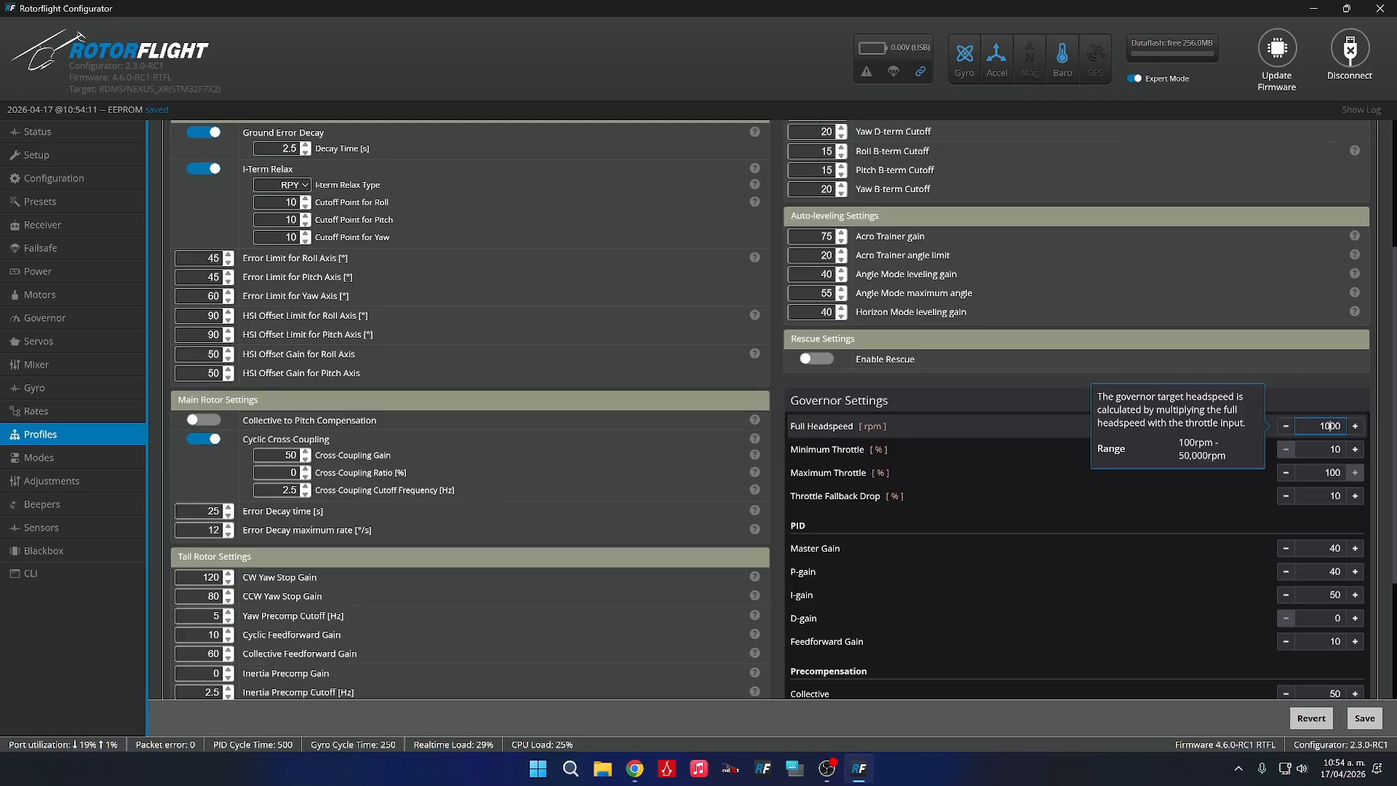
{"action": "double_click", "coordinate": [1328, 427]}
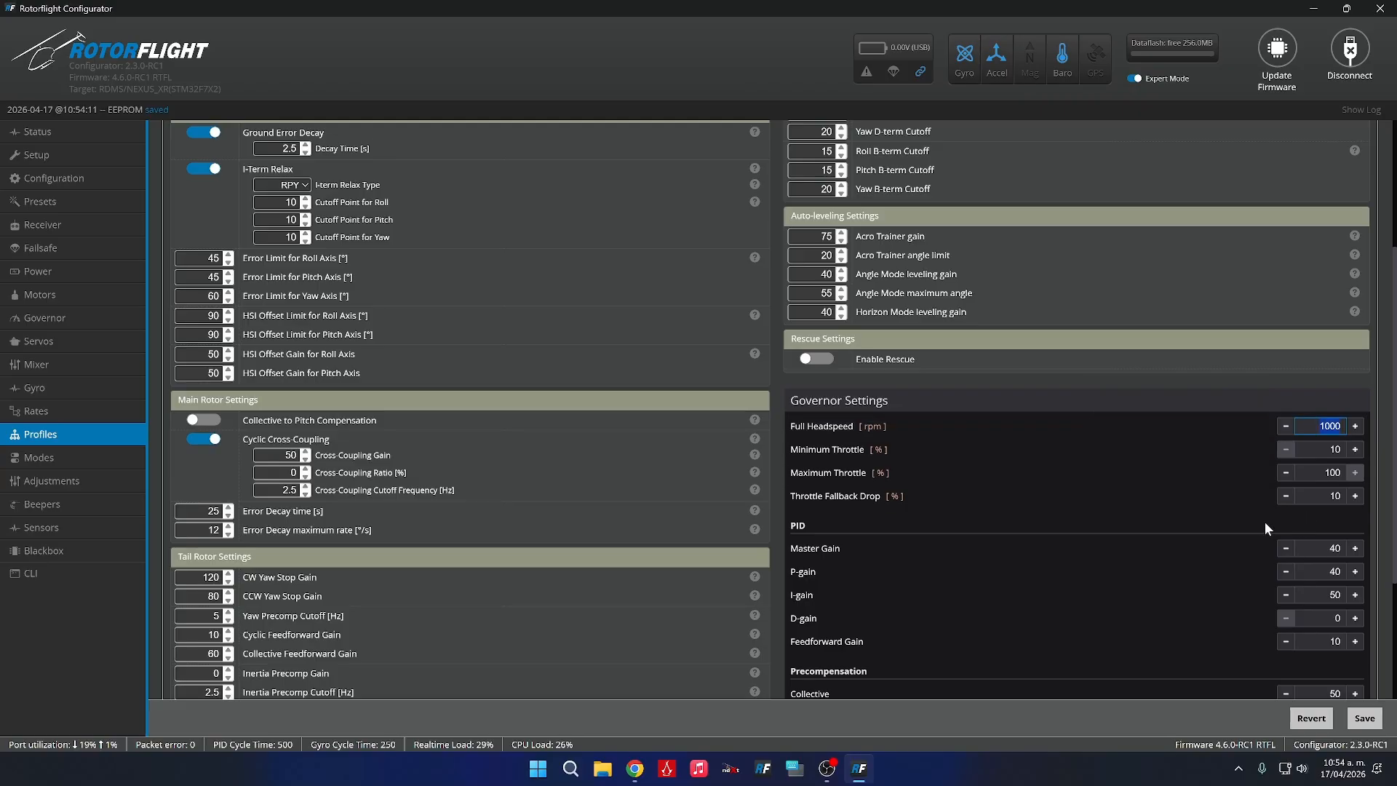
{"action": "type", "text": "1900"}
{"action": "key", "text": "Tab"}
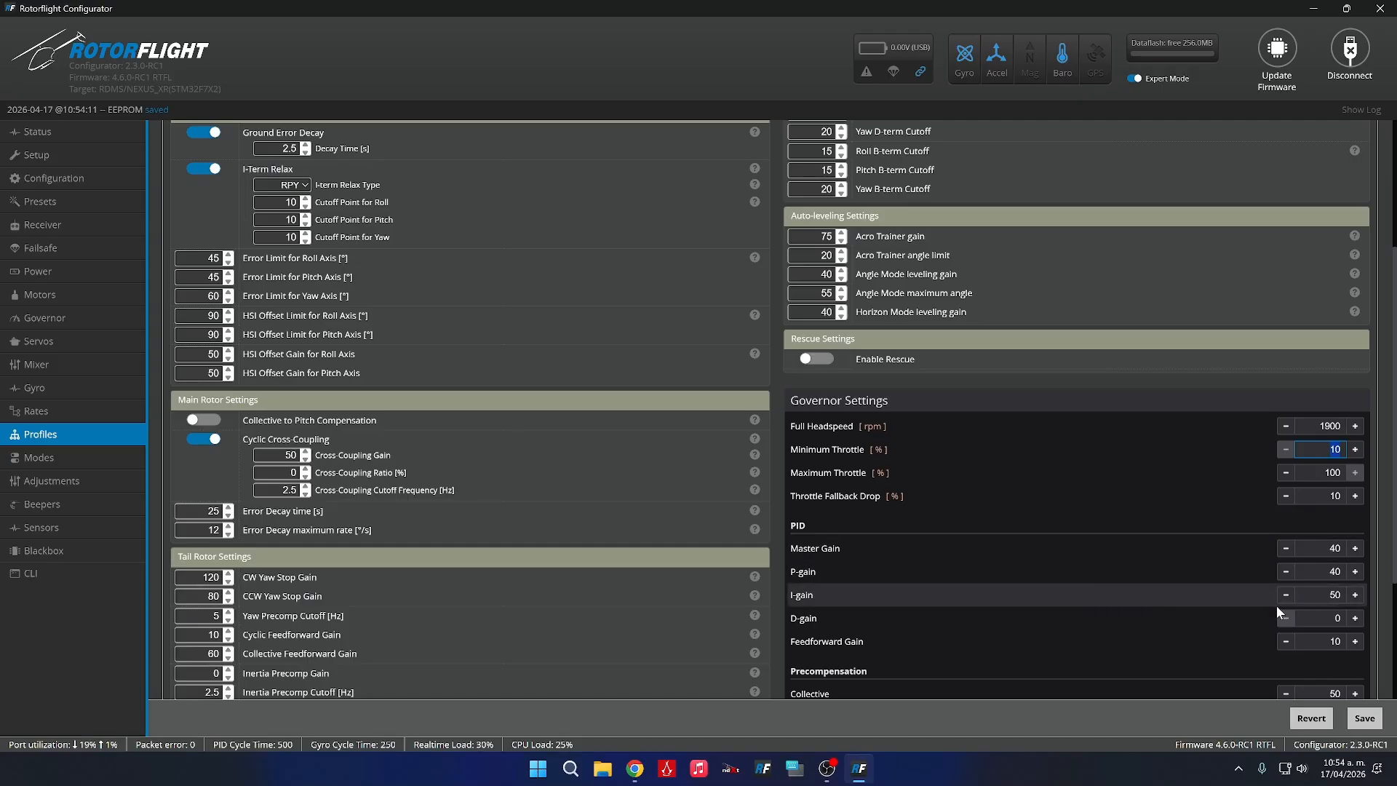
{"action": "type", "text": "28"}
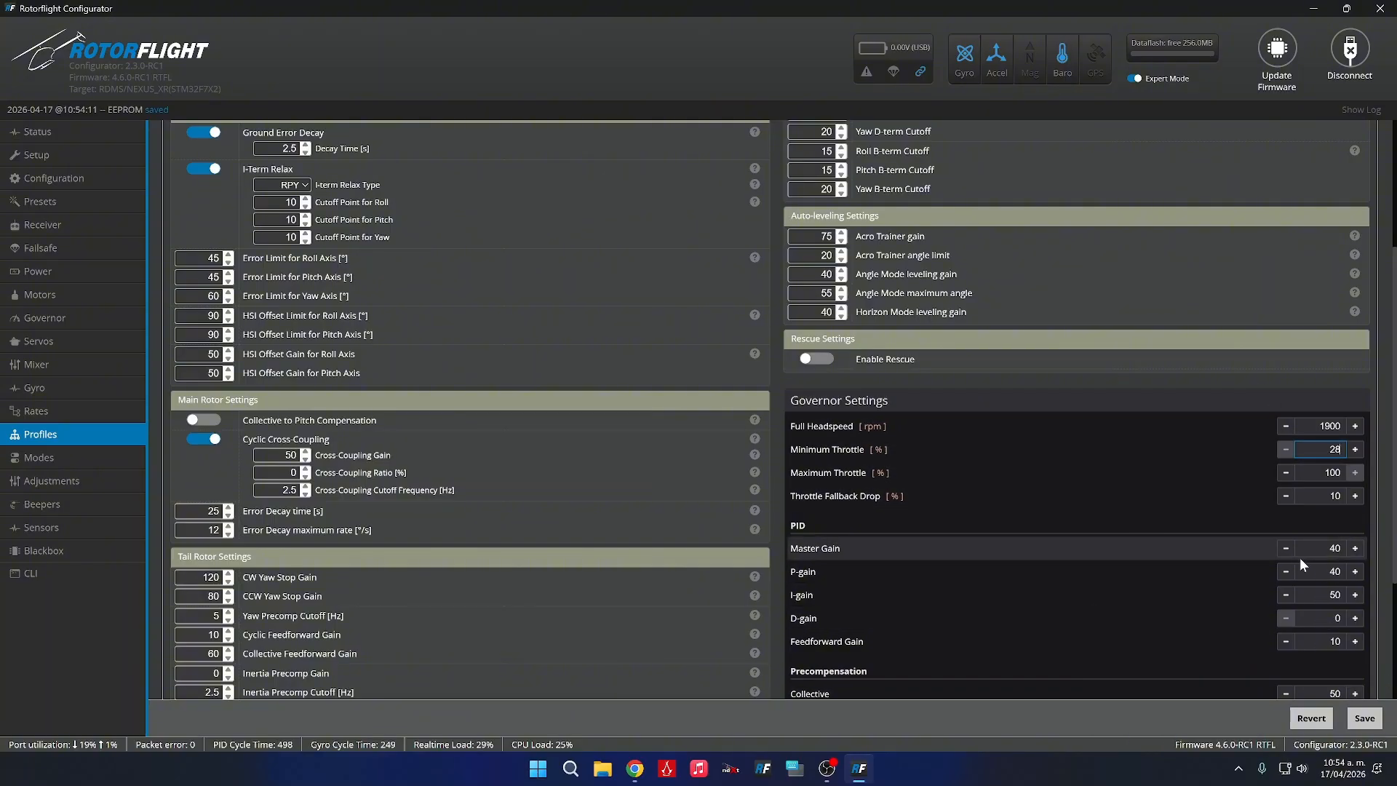
Enable Dynamic Minimum Throttle in the governor behaviour settings and save Profile #1.
{"action": "scroll", "coordinate": [1301, 574], "scroll_direction": "down", "scroll_amount": 3}
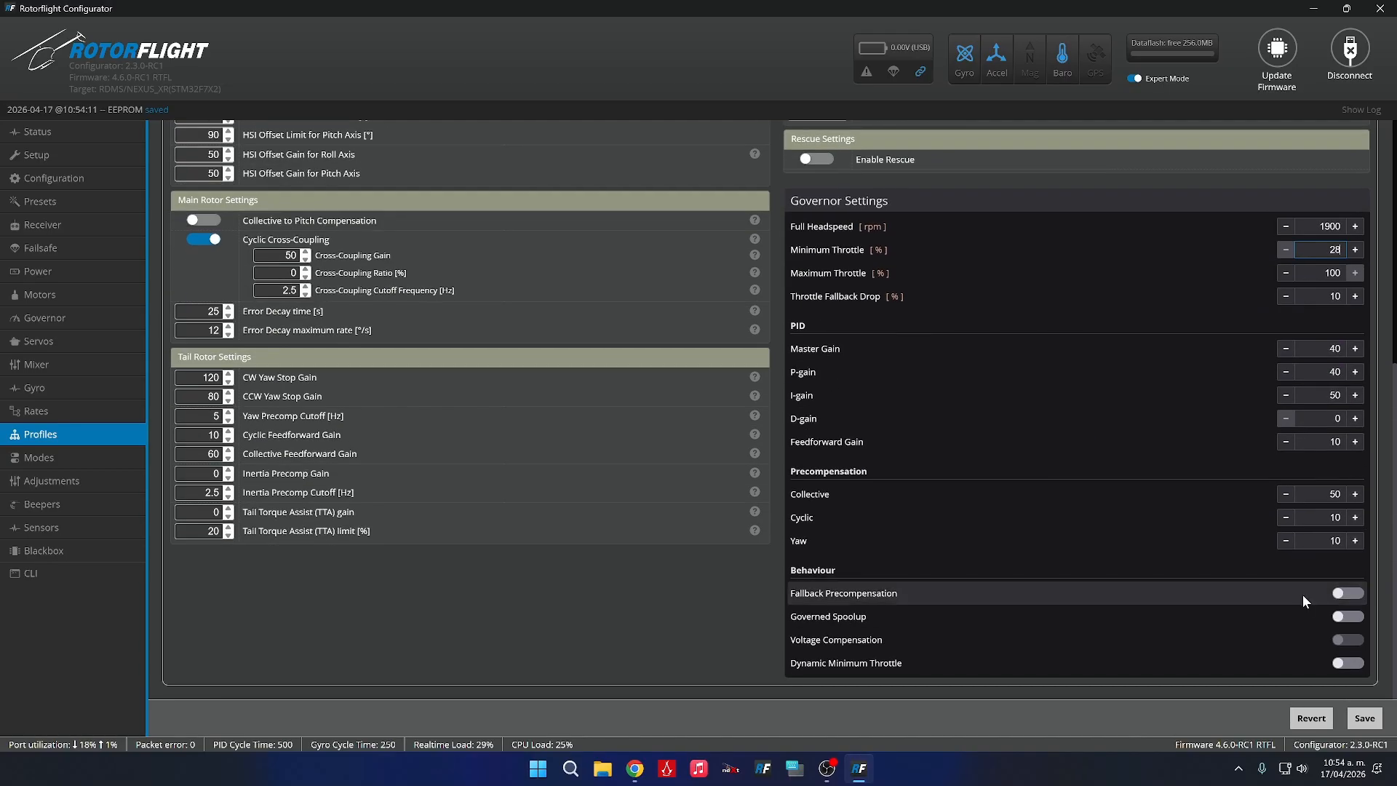
{"action": "left_click", "coordinate": [1346, 667]}
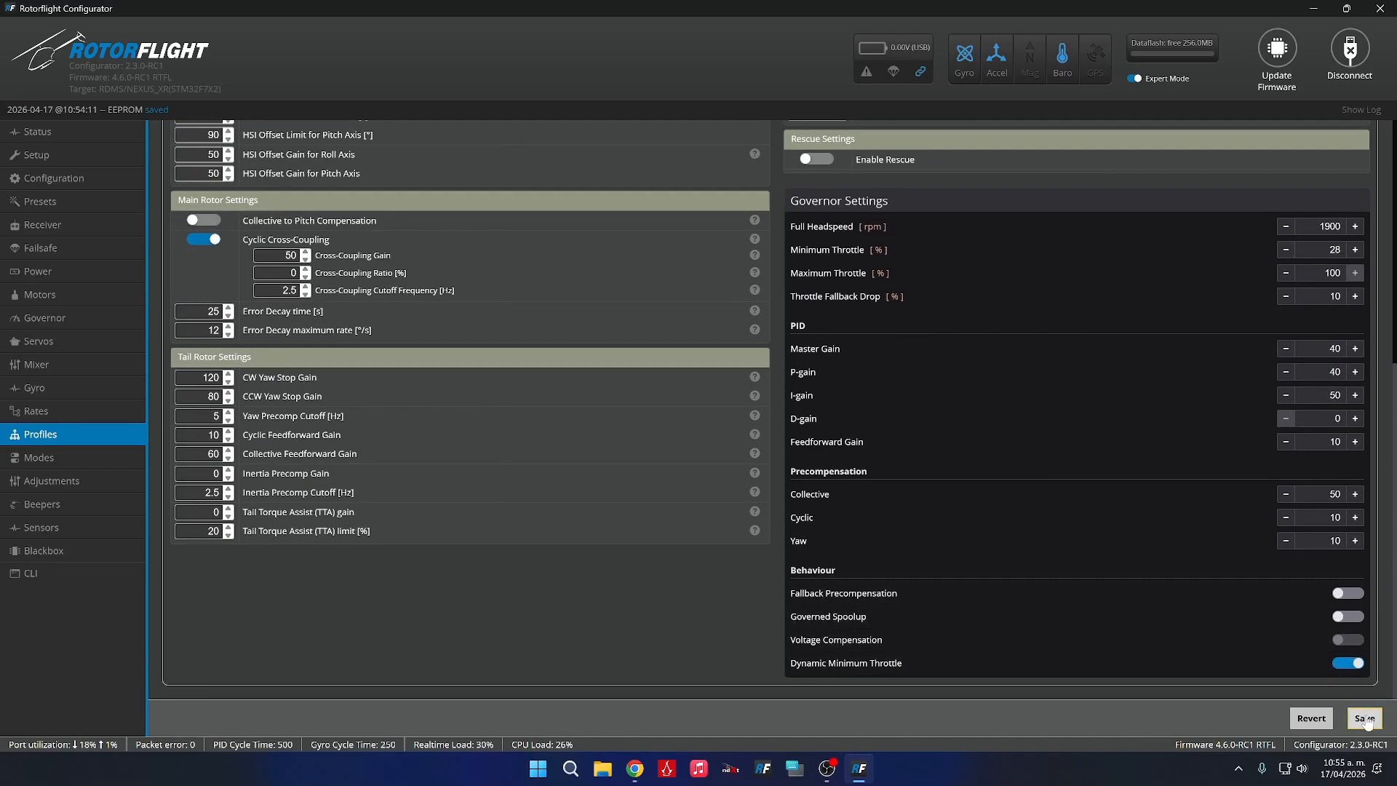
{"action": "left_click", "coordinate": [1365, 719]}
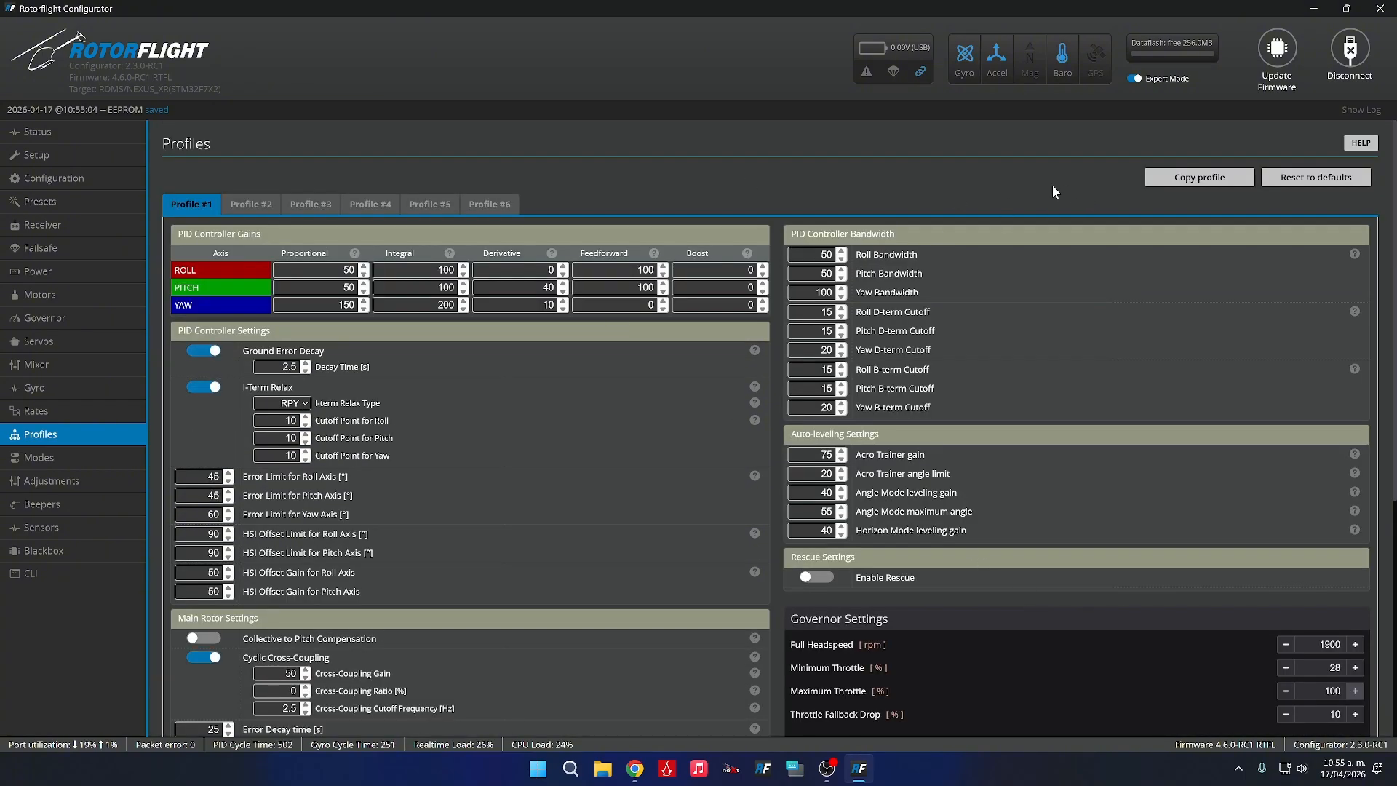
Copy the values of Profile #1 to Profile #2 and Profile #3.
{"action": "left_click", "coordinate": [1186, 181]}
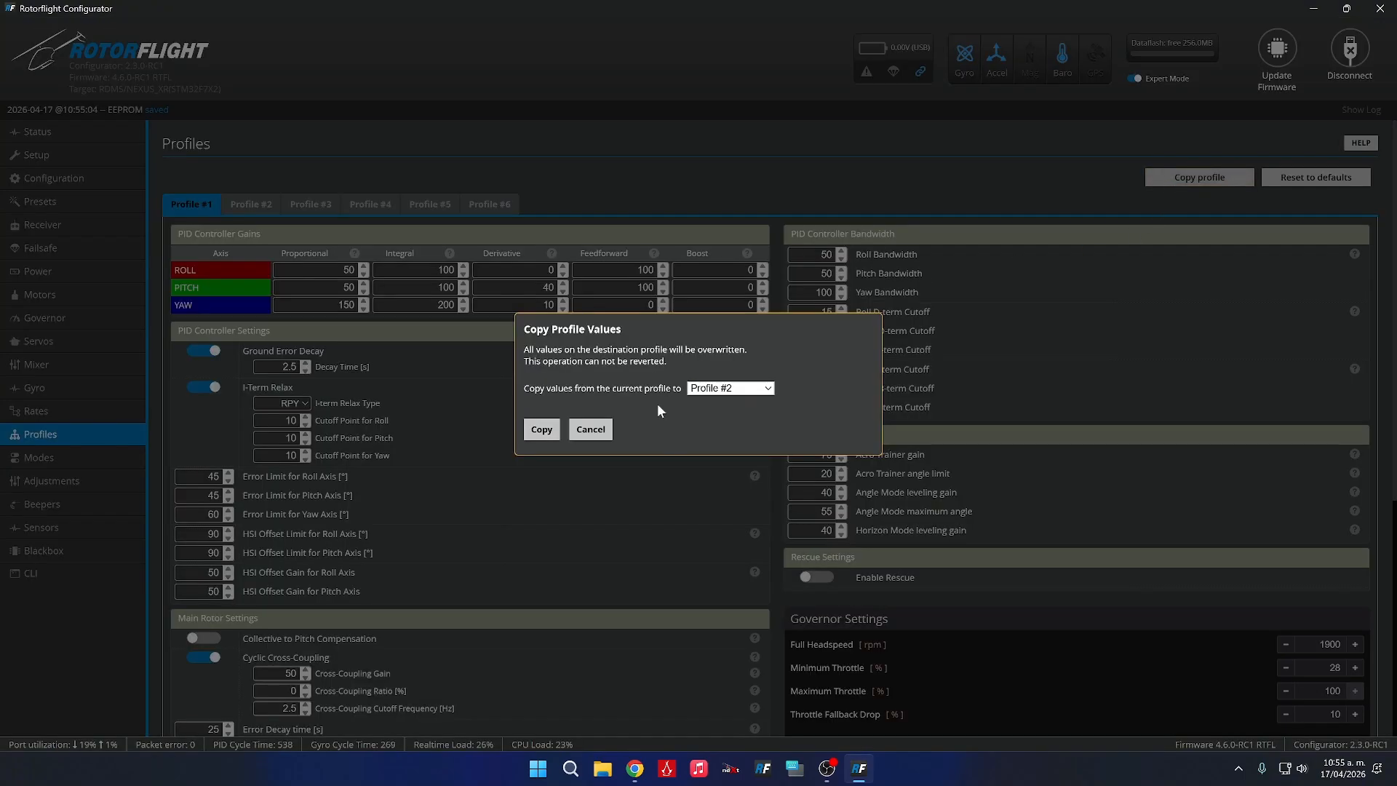
{"action": "left_click", "coordinate": [541, 428]}
{"action": "left_click", "coordinate": [1199, 177]}
{"action": "left_click", "coordinate": [729, 388]}
{"action": "left_click", "coordinate": [707, 425]}
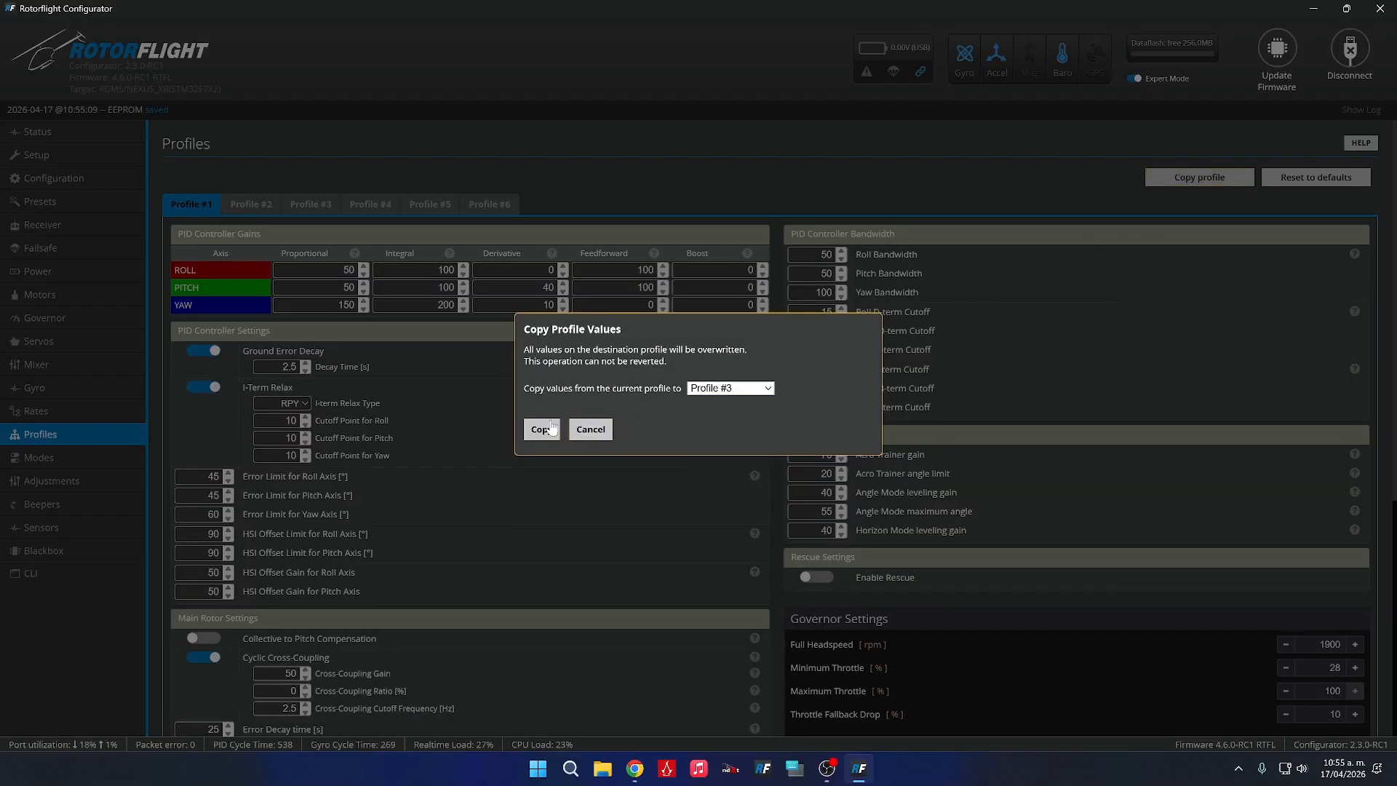
{"action": "left_click", "coordinate": [588, 430]}
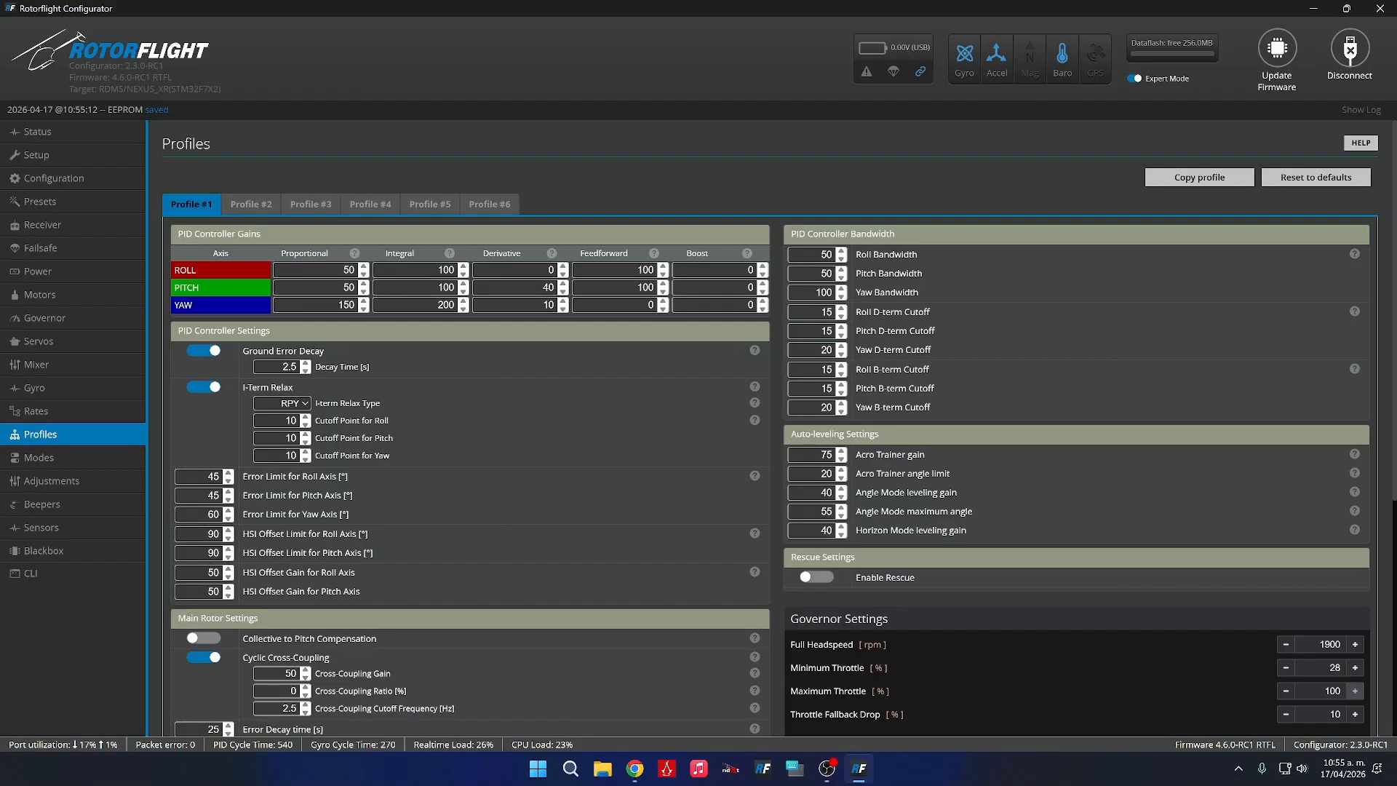
Set Profile #2's full headspeed to 2150 rpm in its governor settings and save the profile.
{"action": "left_click", "coordinate": [246, 206]}
{"action": "scroll", "coordinate": [949, 579], "scroll_direction": "down", "scroll_amount": 5}
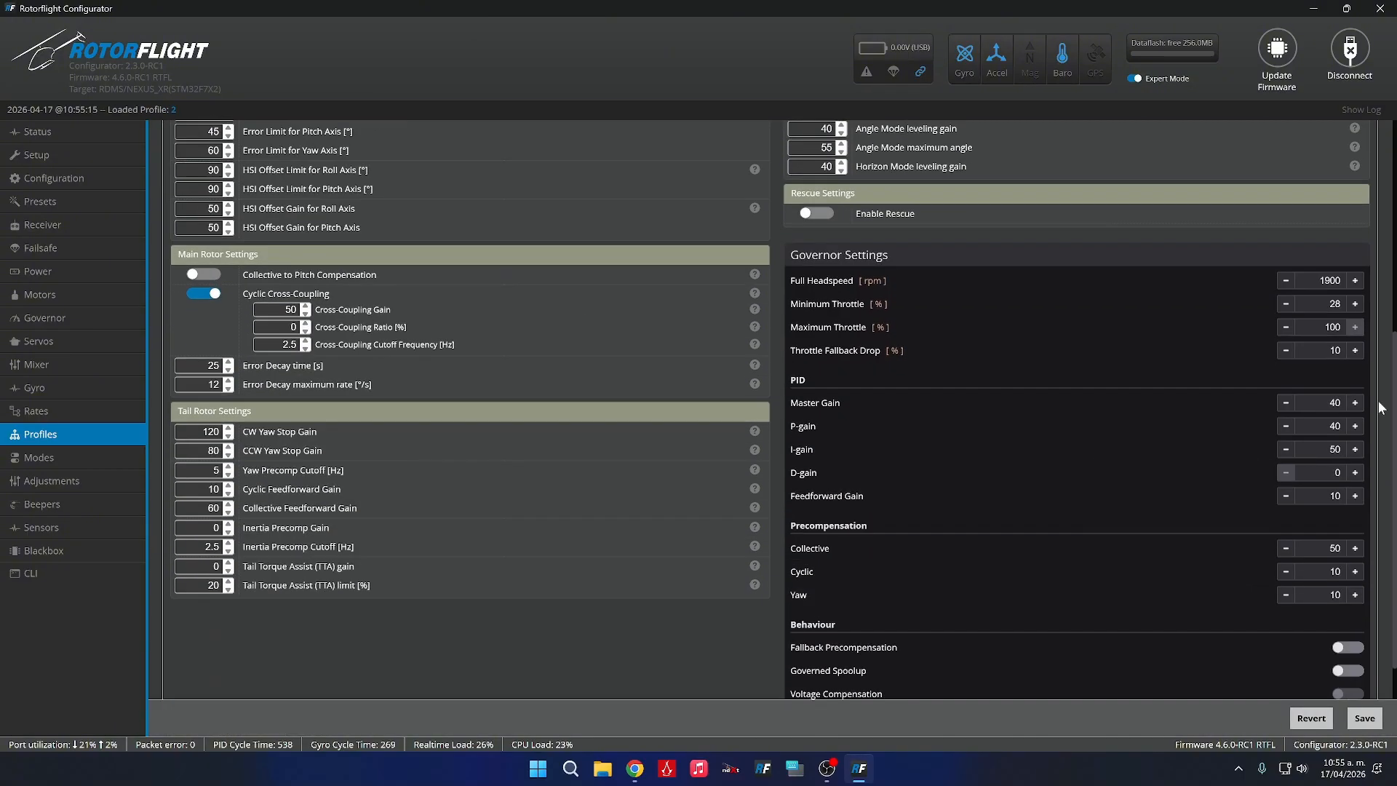
{"action": "scroll", "coordinate": [1368, 393], "scroll_direction": "up", "scroll_amount": 2}
{"action": "double_click", "coordinate": [1330, 425]}
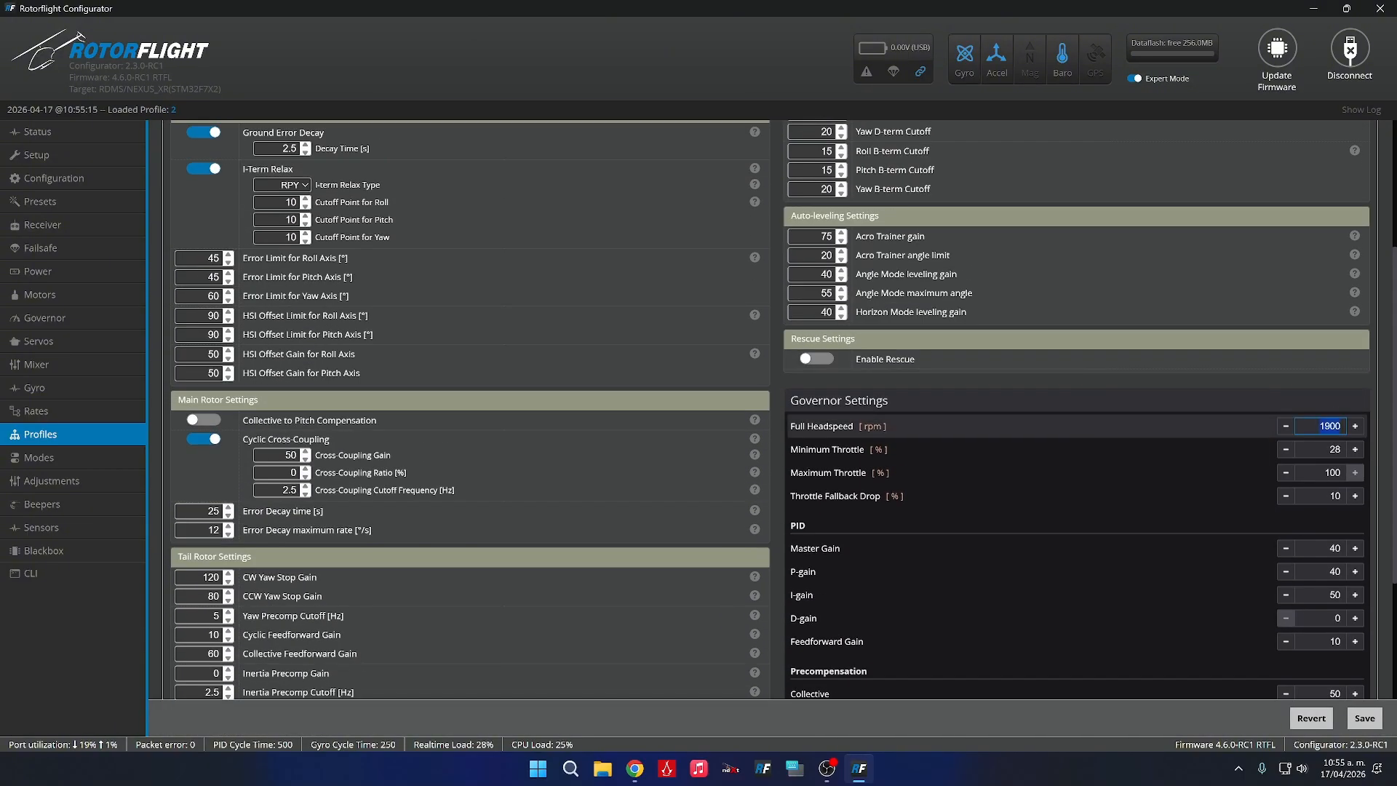
{"action": "type", "text": "2150"}
{"action": "left_click", "coordinate": [1365, 718]}
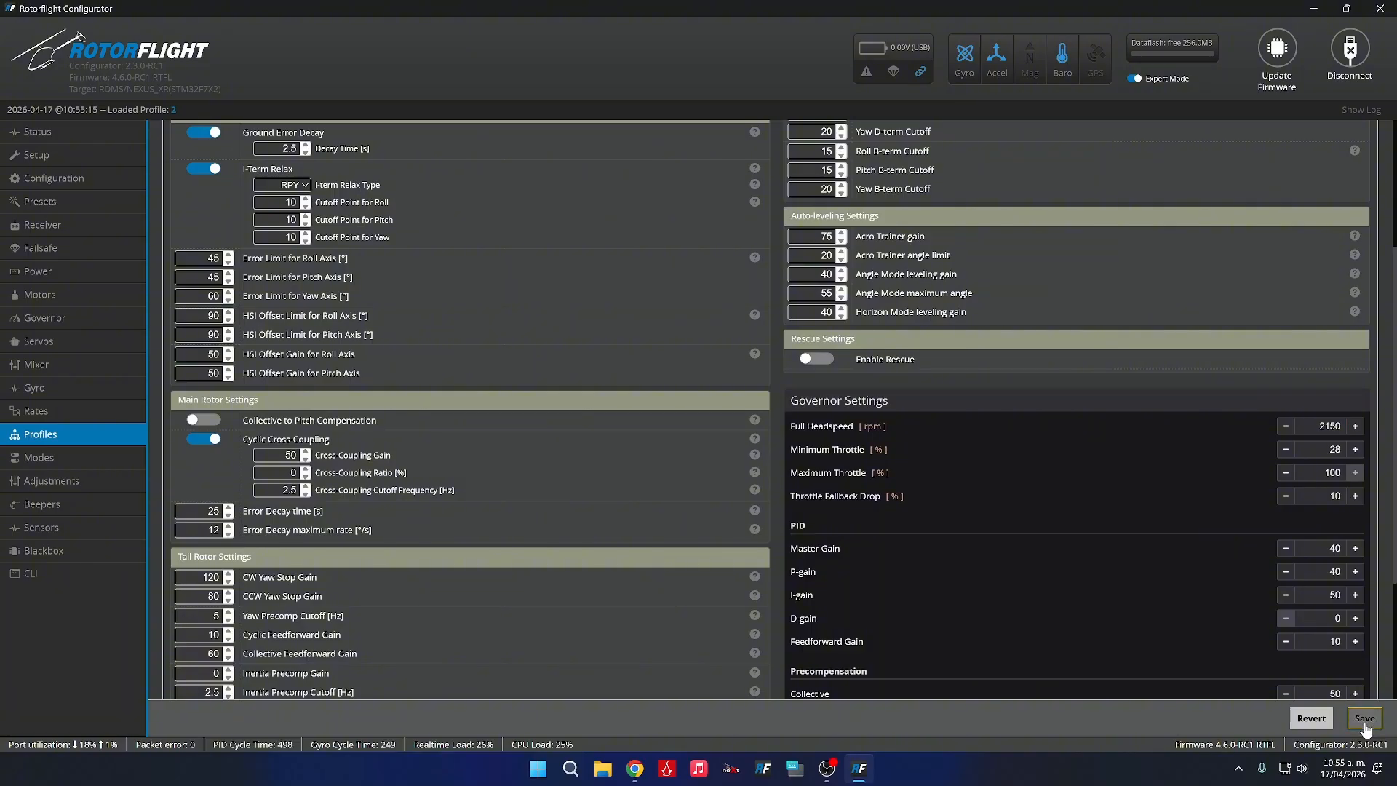
Set Profile #3's full headspeed to 2250 rpm in its governor settings and save the profile.
{"action": "left_click", "coordinate": [311, 203]}
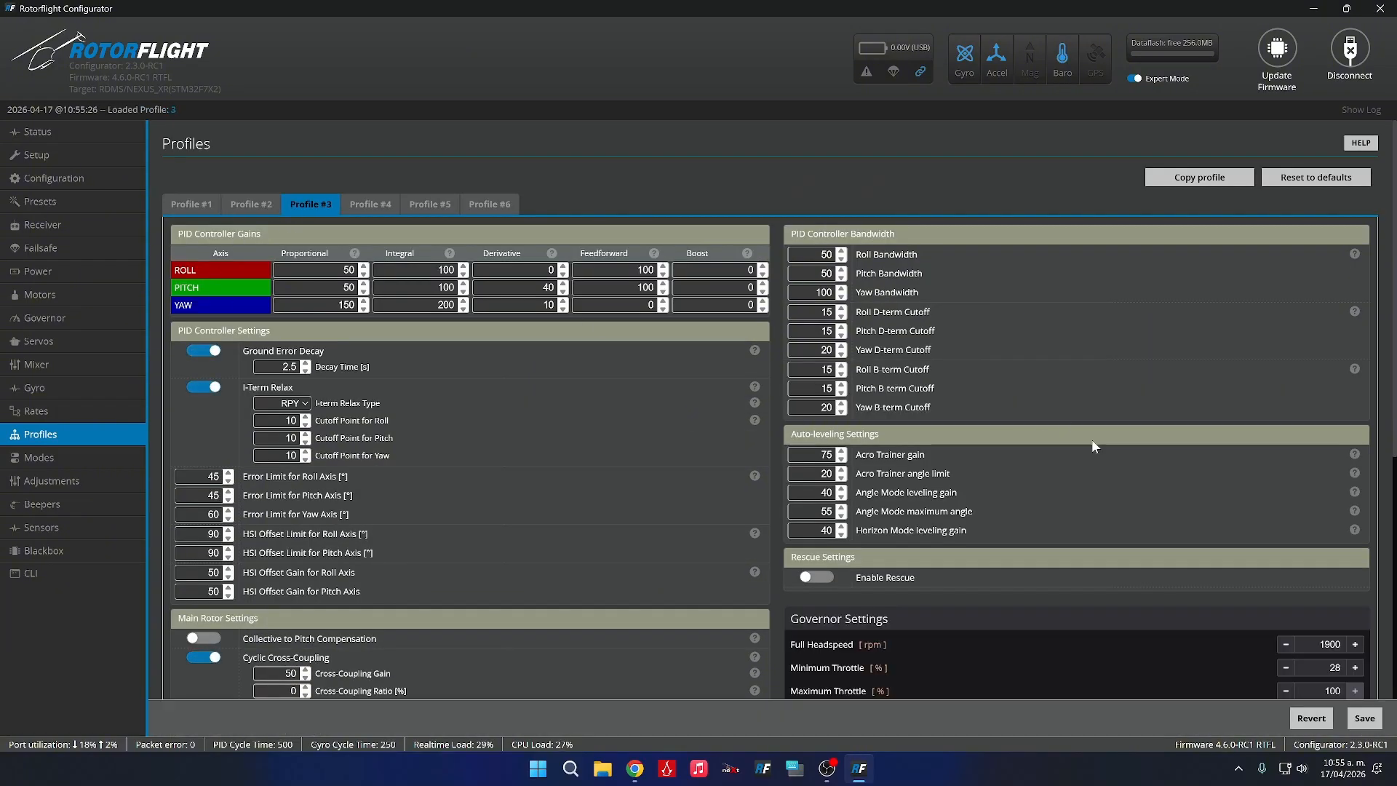
{"action": "double_click", "coordinate": [1322, 643]}
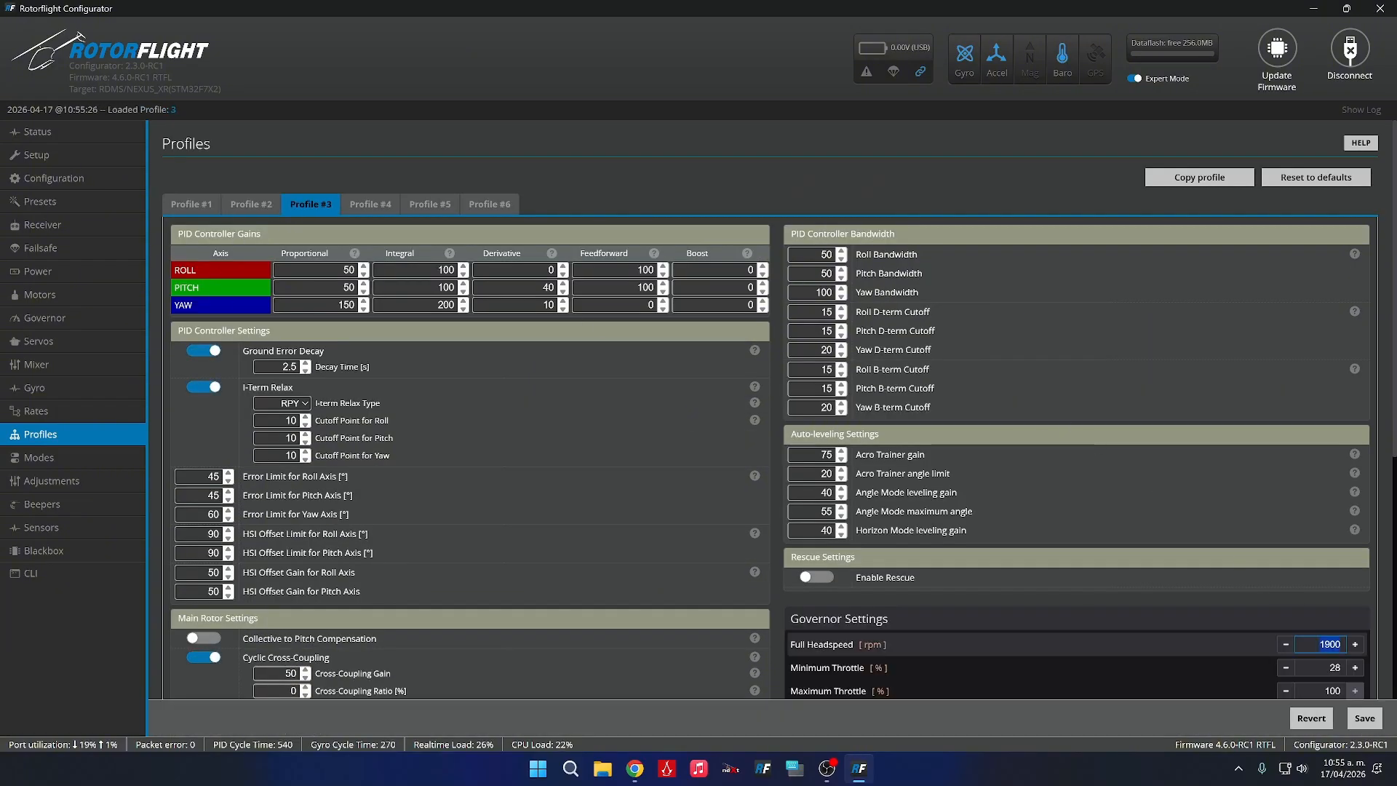
{"action": "type", "text": "2250"}
{"action": "left_click", "coordinate": [1364, 718]}
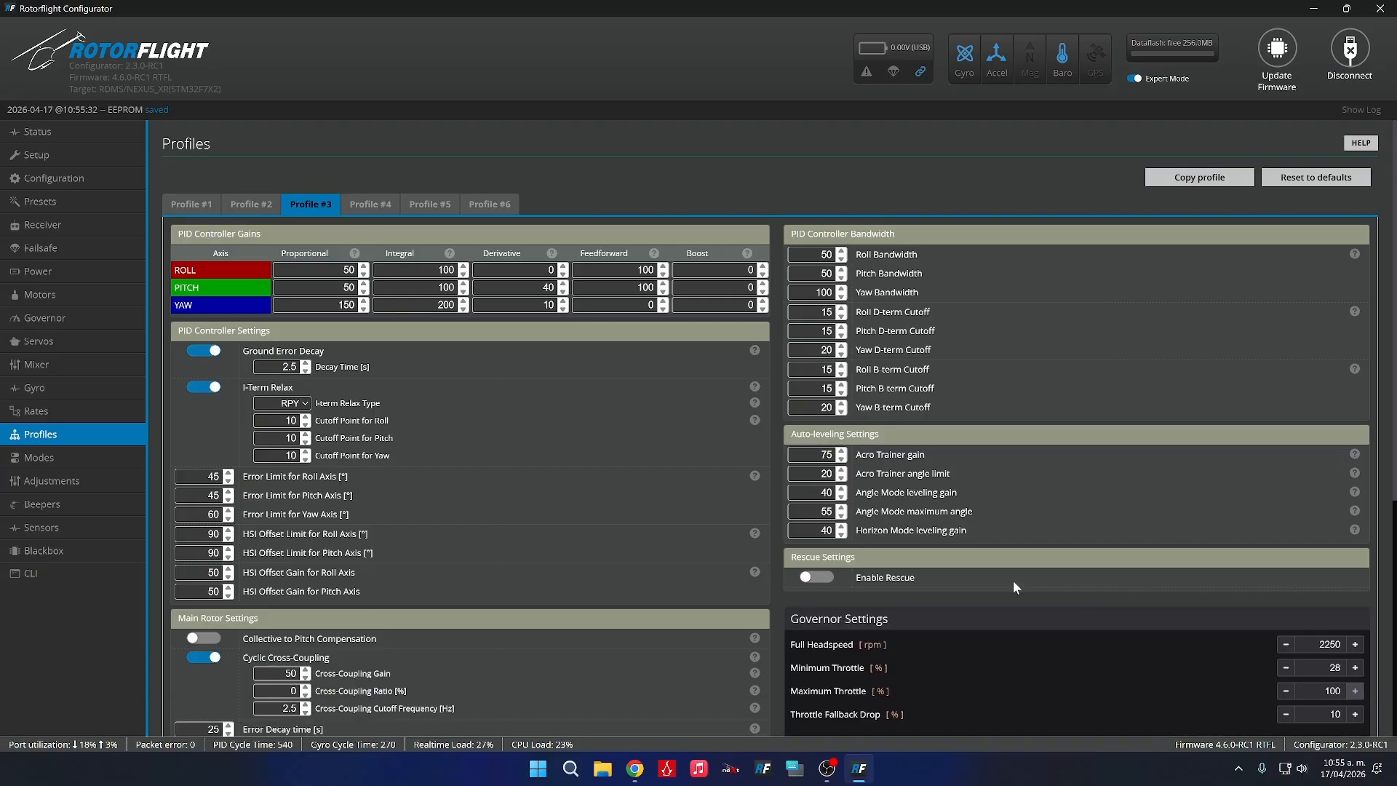
{"action": "scroll", "coordinate": [1059, 615], "scroll_direction": "down", "scroll_amount": 1}
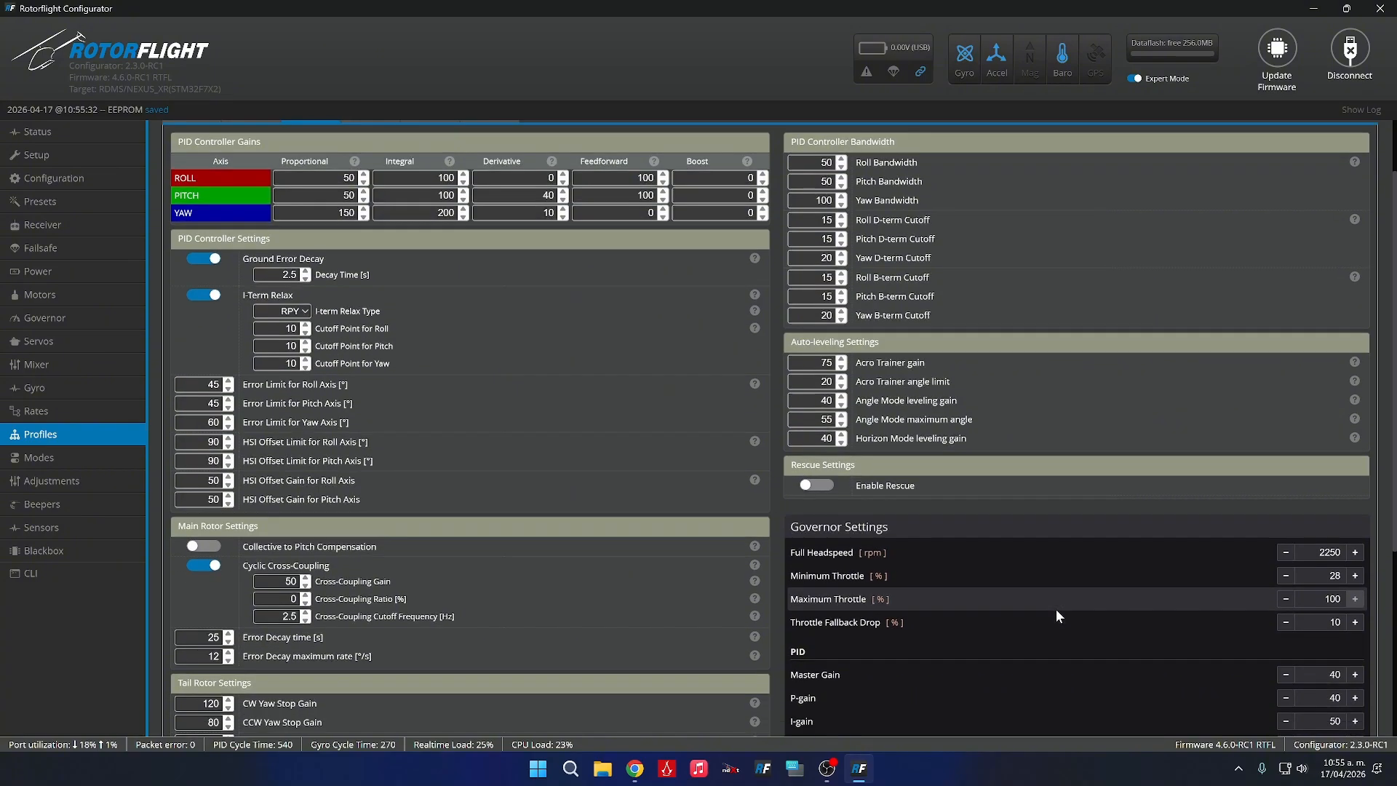
{"action": "scroll", "coordinate": [1055, 609], "scroll_direction": "down", "scroll_amount": 3}
{"action": "scroll", "coordinate": [1055, 609], "scroll_direction": "up", "scroll_amount": 4}
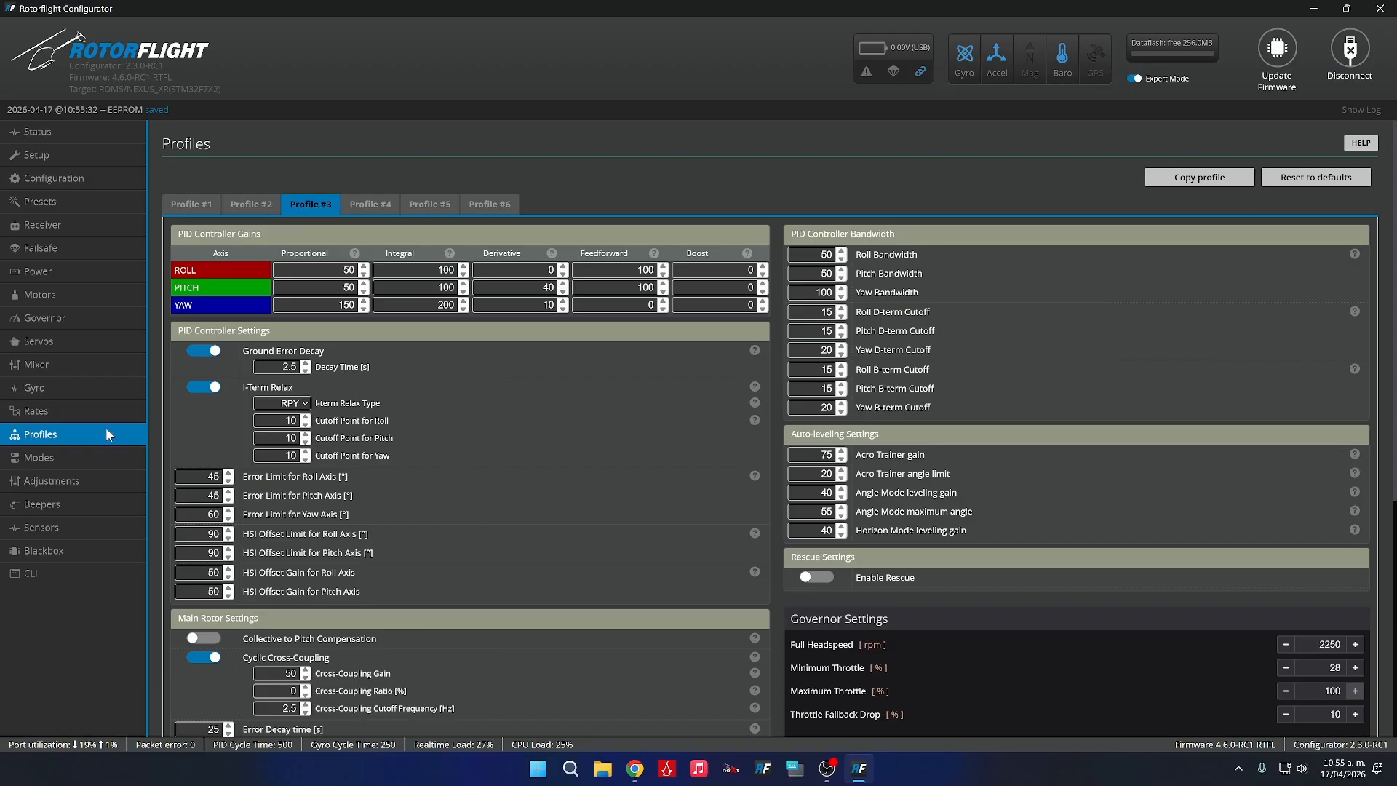
Enable Accelerometer and ESC in the Blackbox logging options, then save and reboot the flight controller.
{"action": "left_click", "coordinate": [84, 457]}
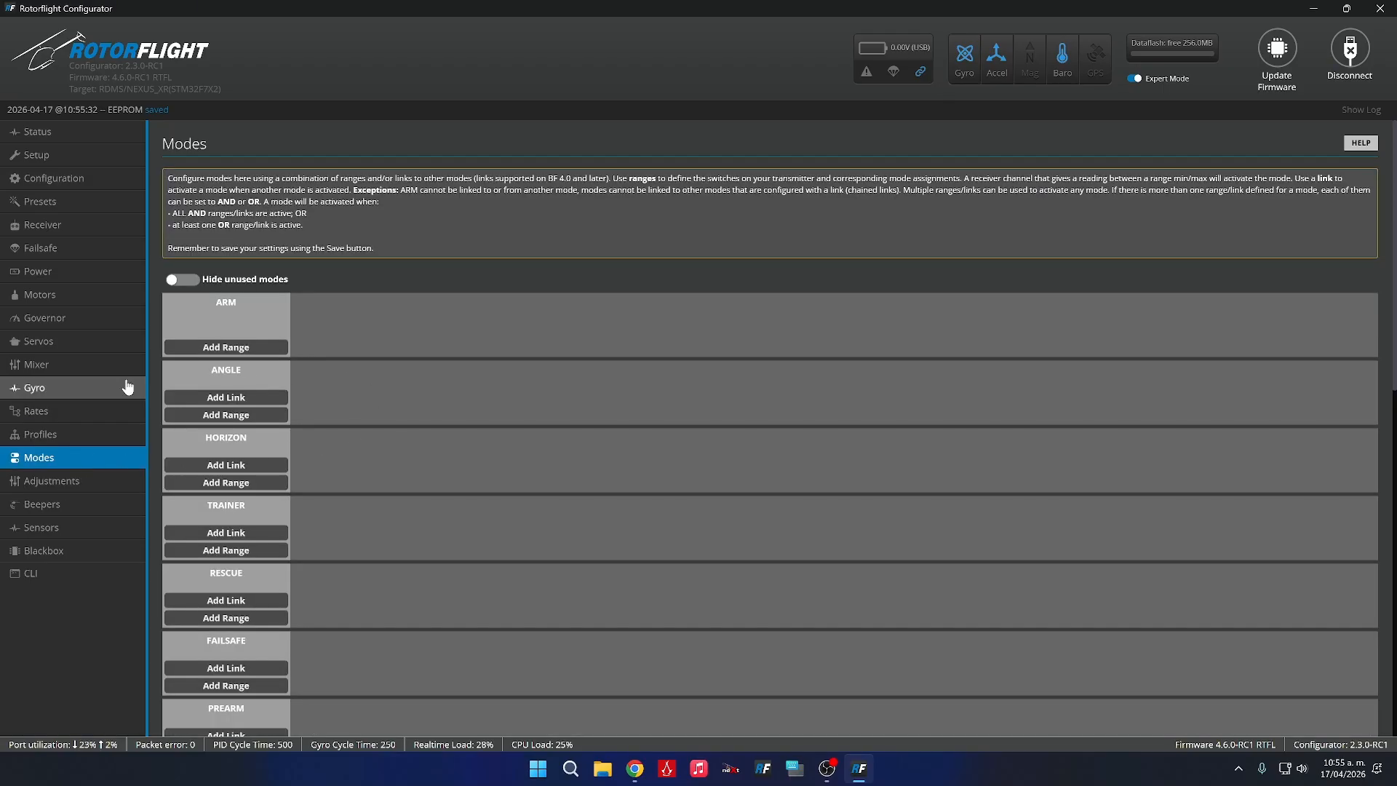
{"action": "left_click", "coordinate": [102, 479]}
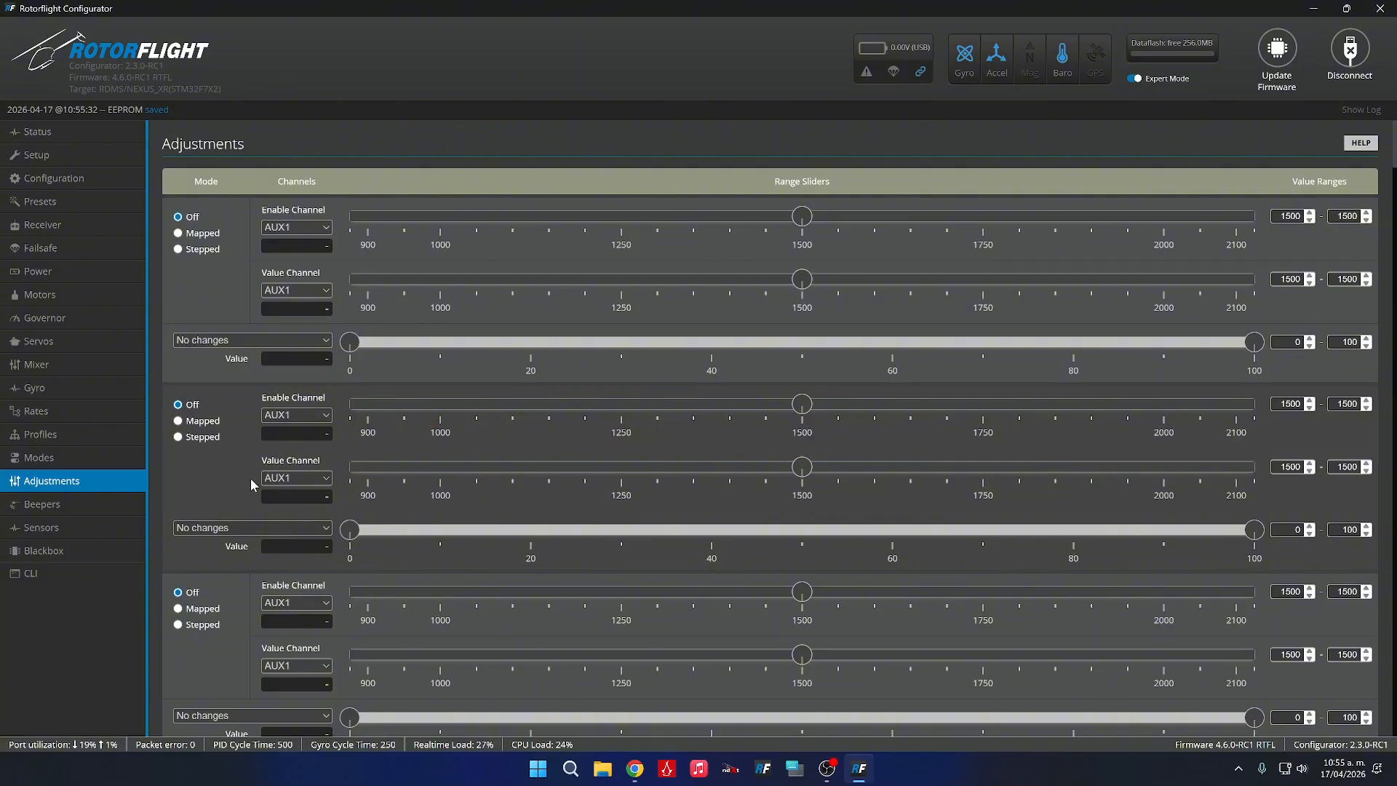
{"action": "left_click", "coordinate": [65, 550]}
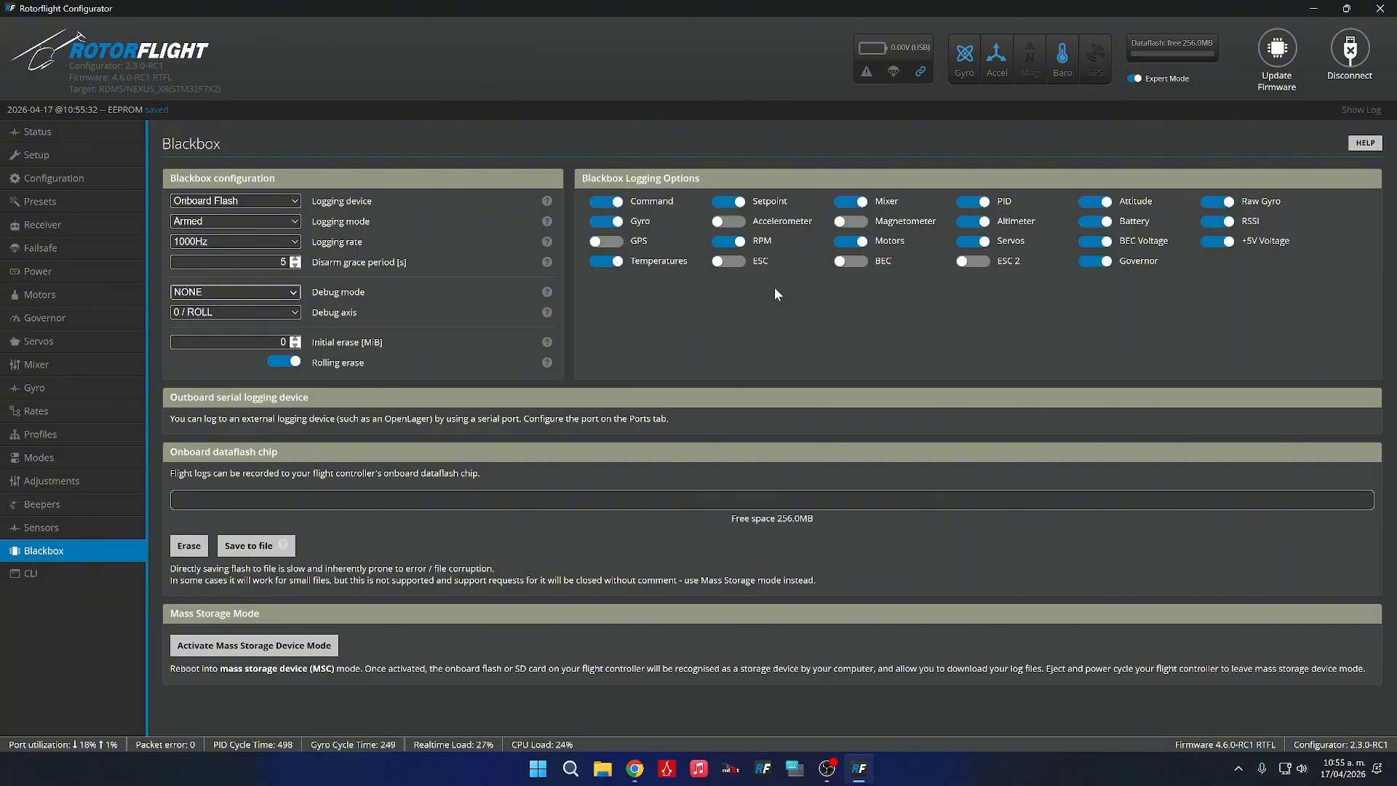
{"action": "left_click", "coordinate": [752, 227]}
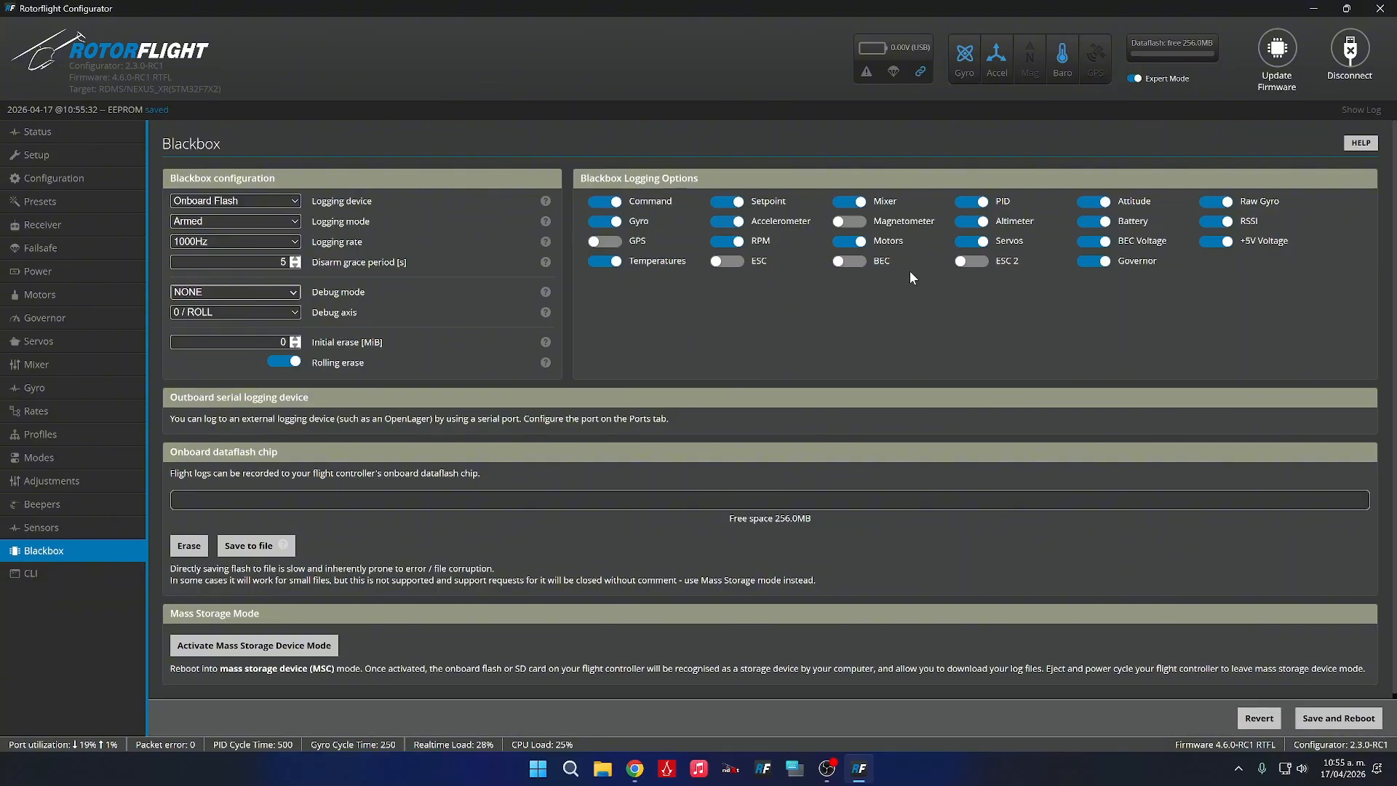
{"action": "left_click", "coordinate": [732, 270]}
{"action": "left_click", "coordinate": [1336, 721]}
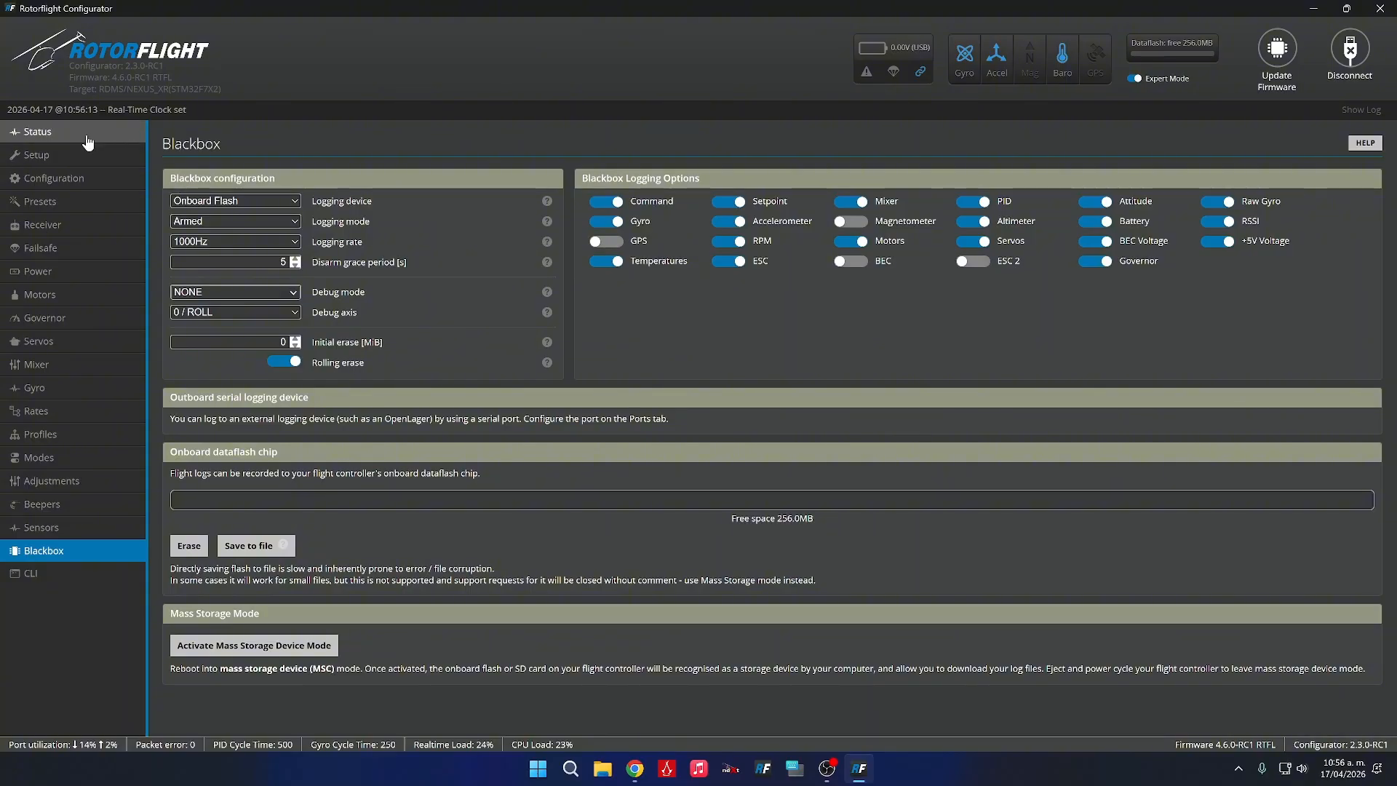
Review the status, servo and mixer settings, and disconnect the flight controller.
{"action": "left_click", "coordinate": [87, 138]}
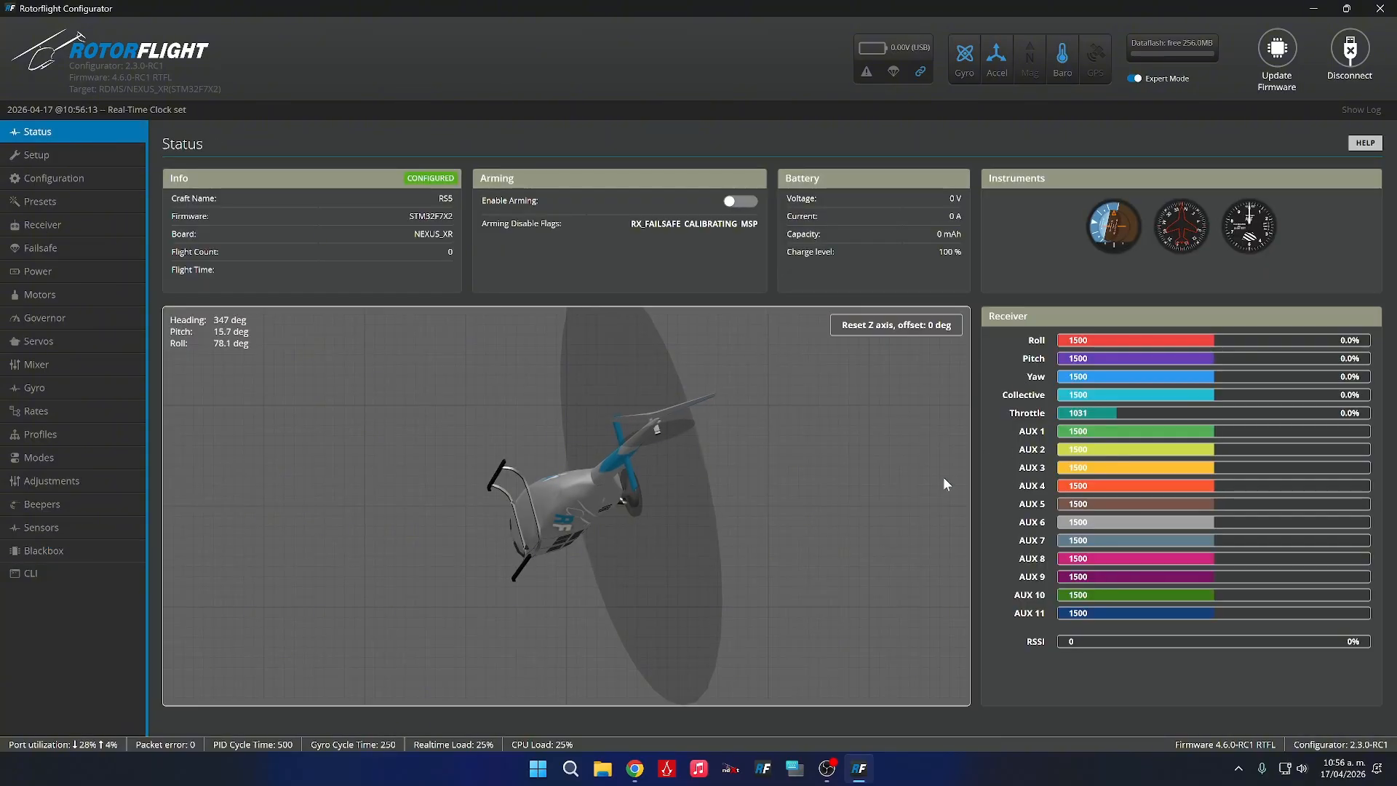
{"action": "left_click", "coordinate": [42, 367]}
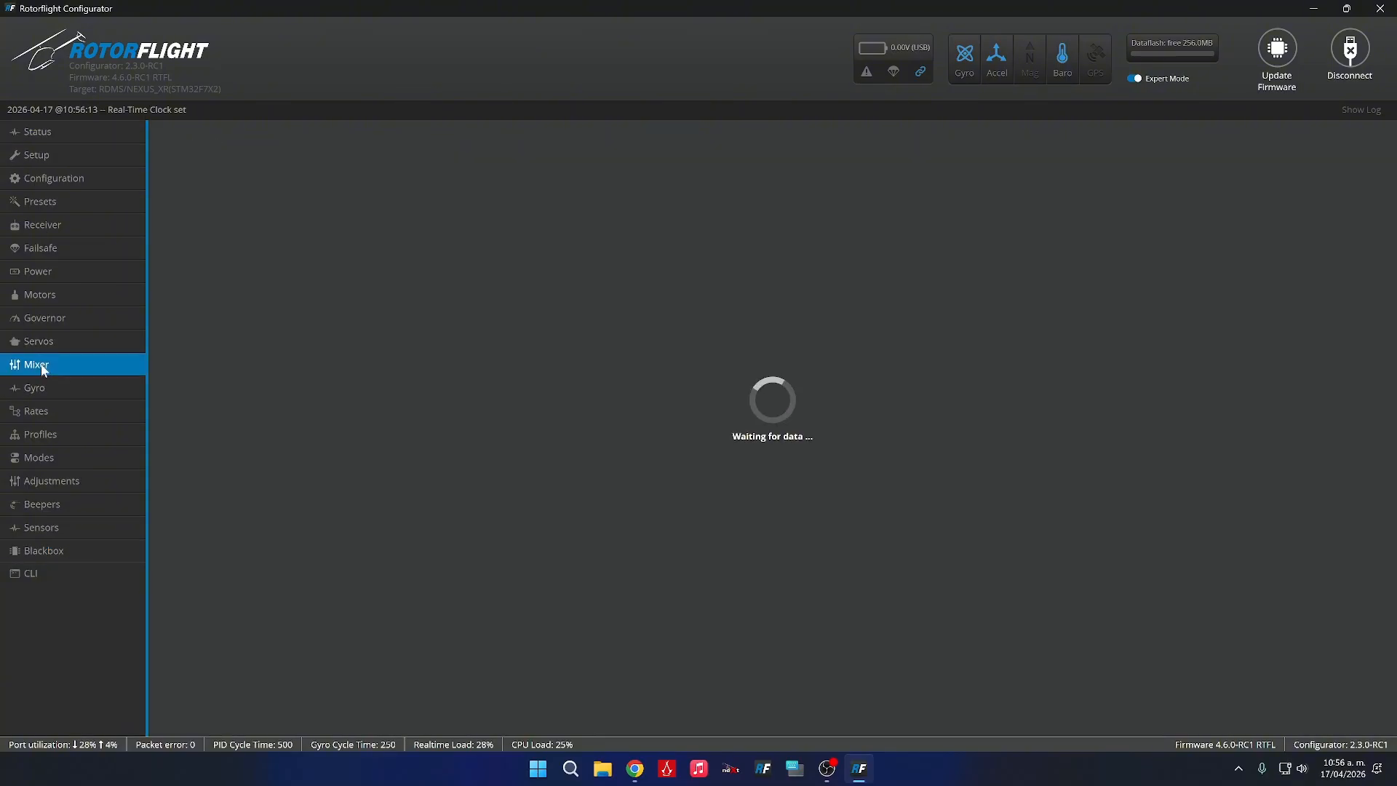
{"action": "left_click", "coordinate": [54, 347]}
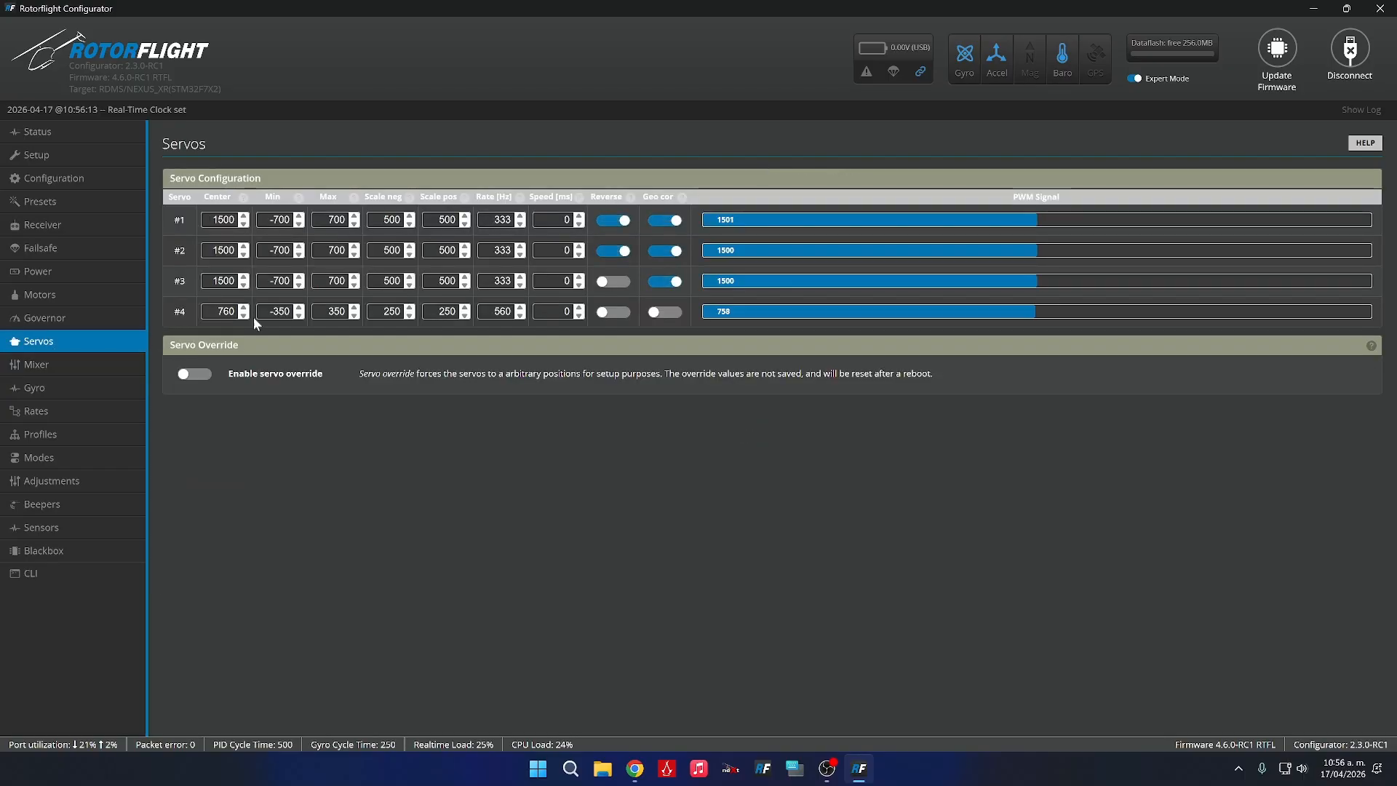
{"action": "left_click", "coordinate": [115, 365]}
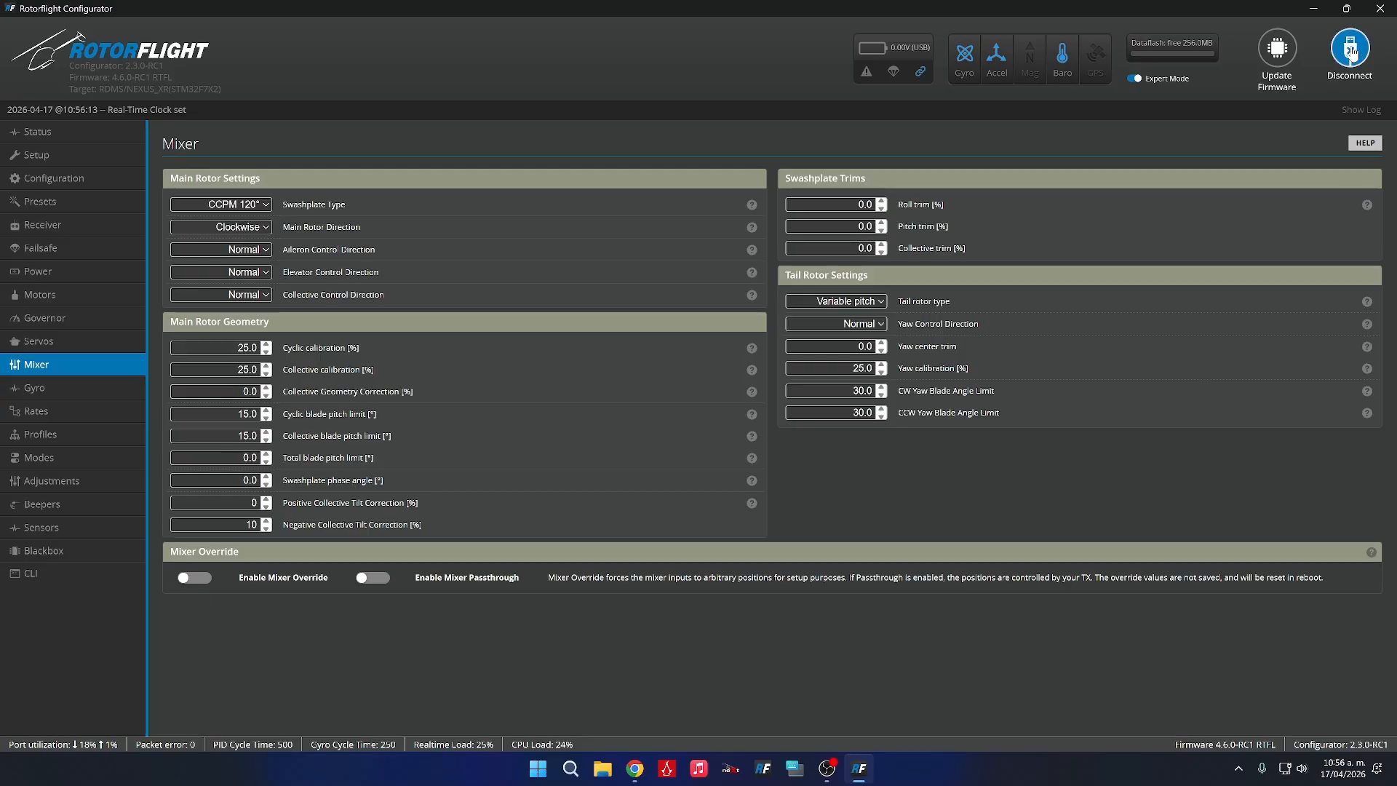
{"action": "left_click", "coordinate": [1349, 49]}
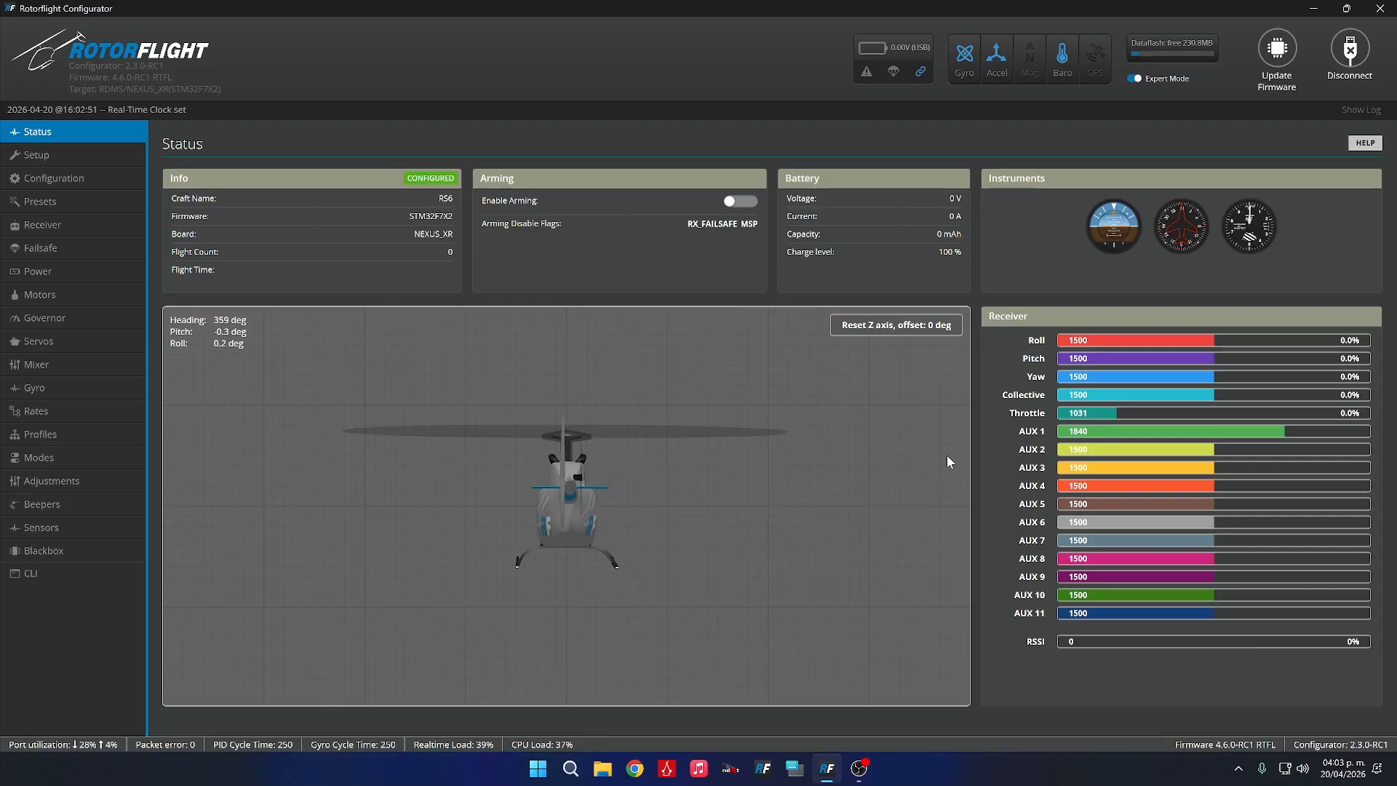
Enable servo override in the Servos settings.
{"action": "left_click", "coordinate": [58, 342]}
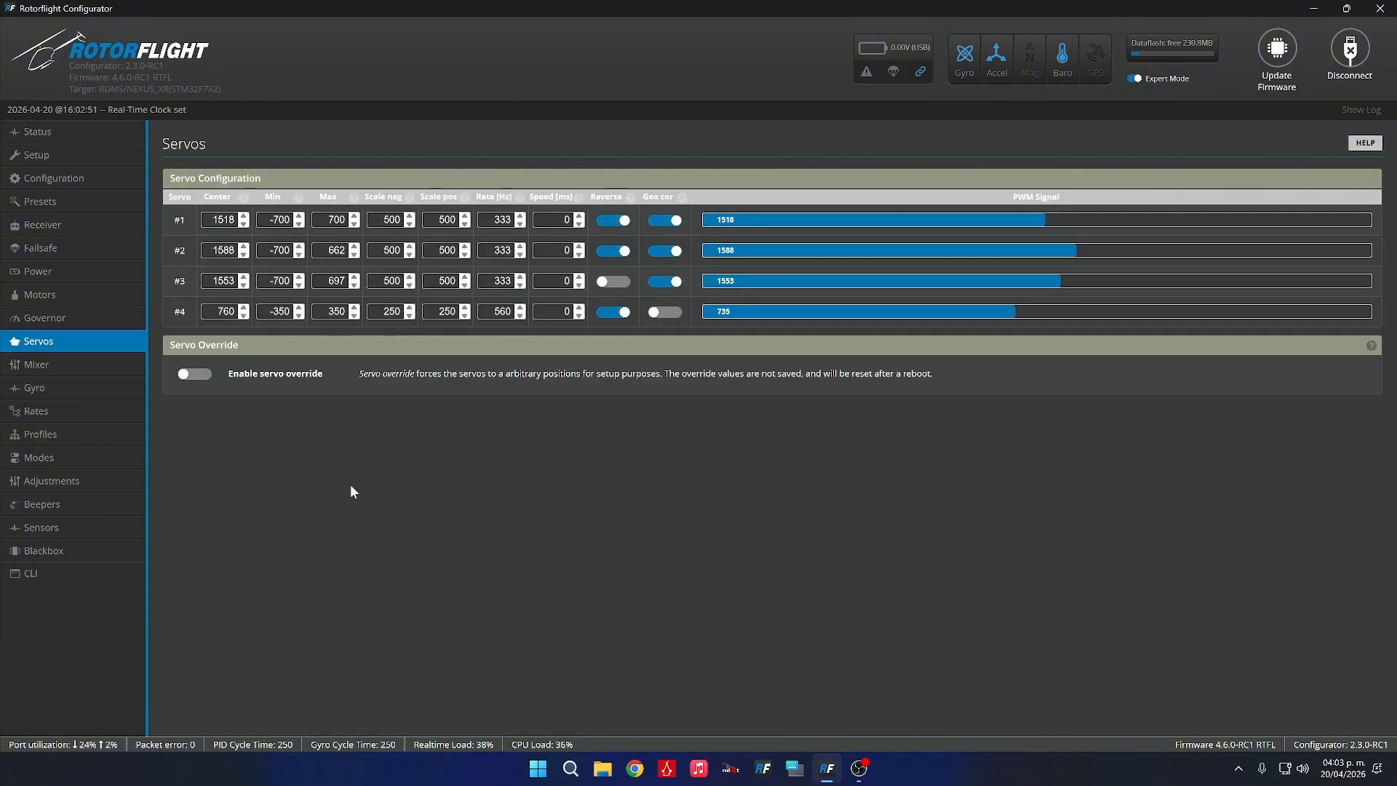
{"action": "left_click", "coordinate": [50, 365]}
{"action": "left_click", "coordinate": [67, 340]}
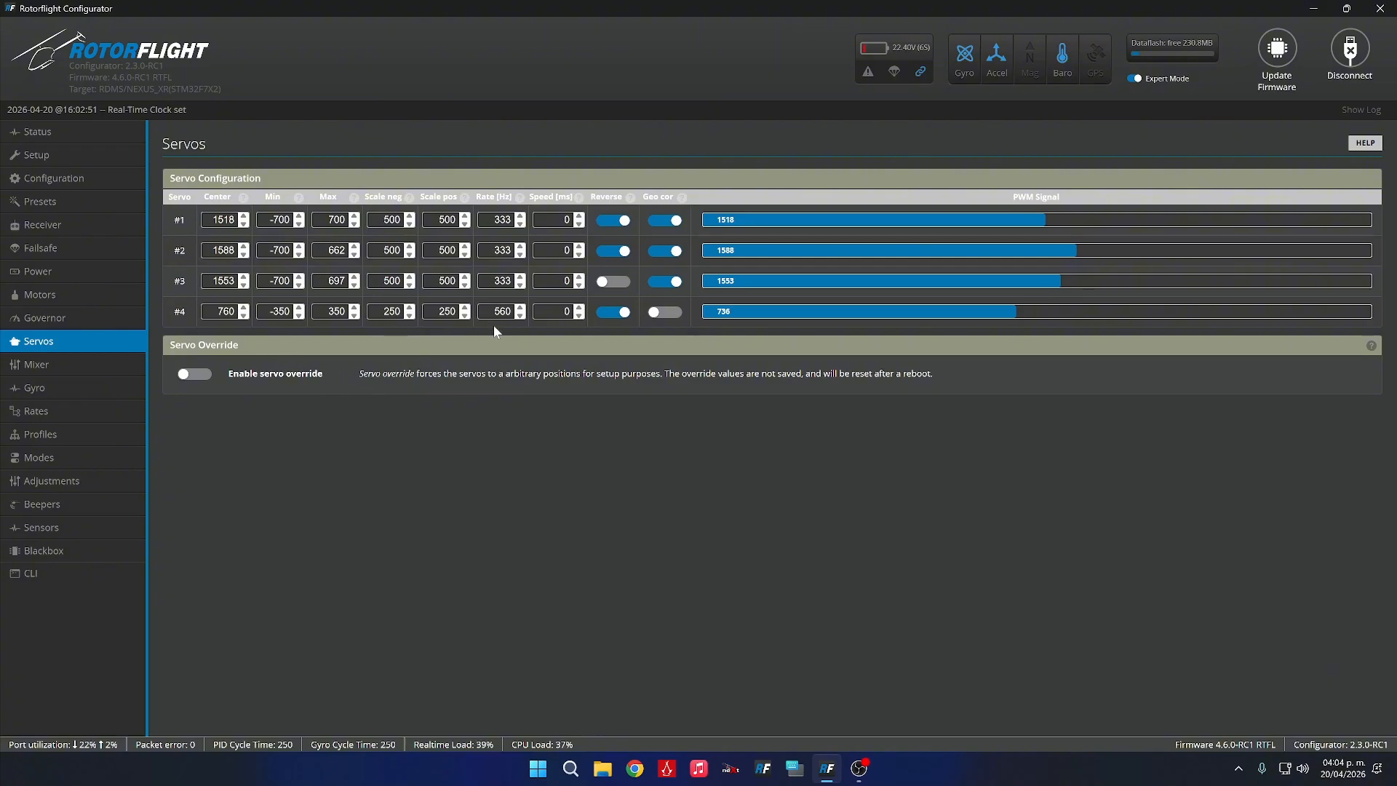
{"action": "left_click", "coordinate": [200, 377]}
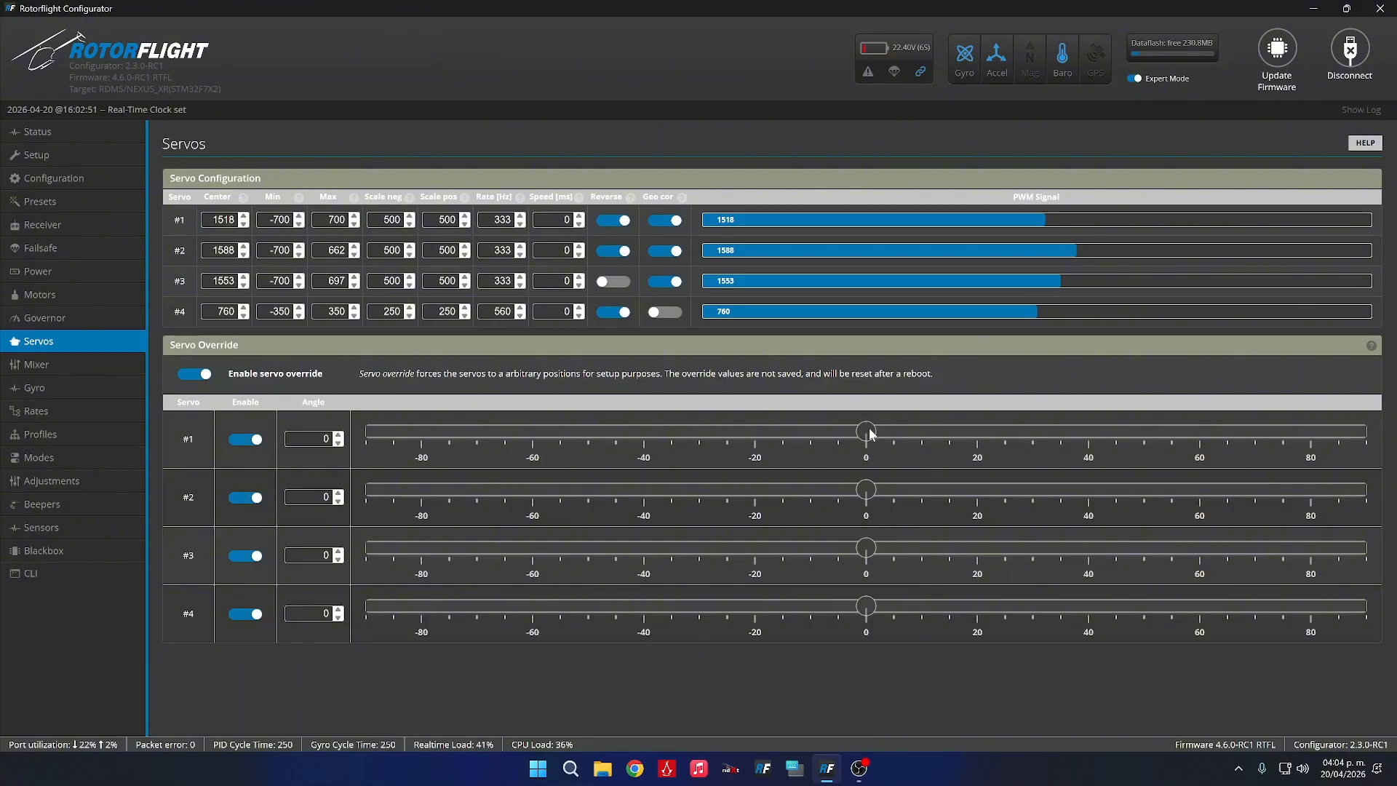
Test servos #1, #2 and #3 one by one by moving their override angles away from zero and back to 0.
{"action": "mouse_move", "coordinate": [682, 201]}
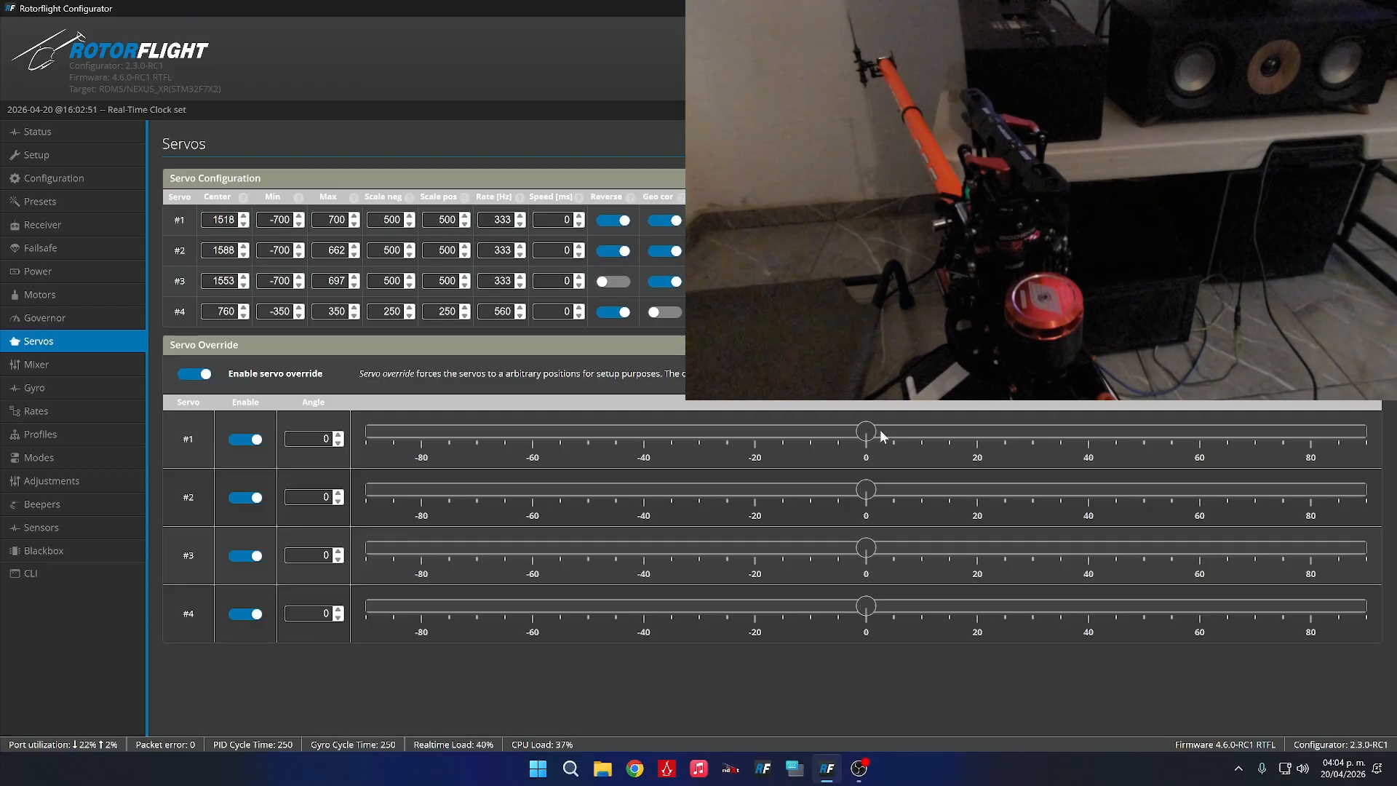
{"action": "left_click_drag", "start_coordinate": [880, 430], "coordinate": [898, 433]}
{"action": "left_click_drag", "start_coordinate": [922, 434], "coordinate": [867, 435]}
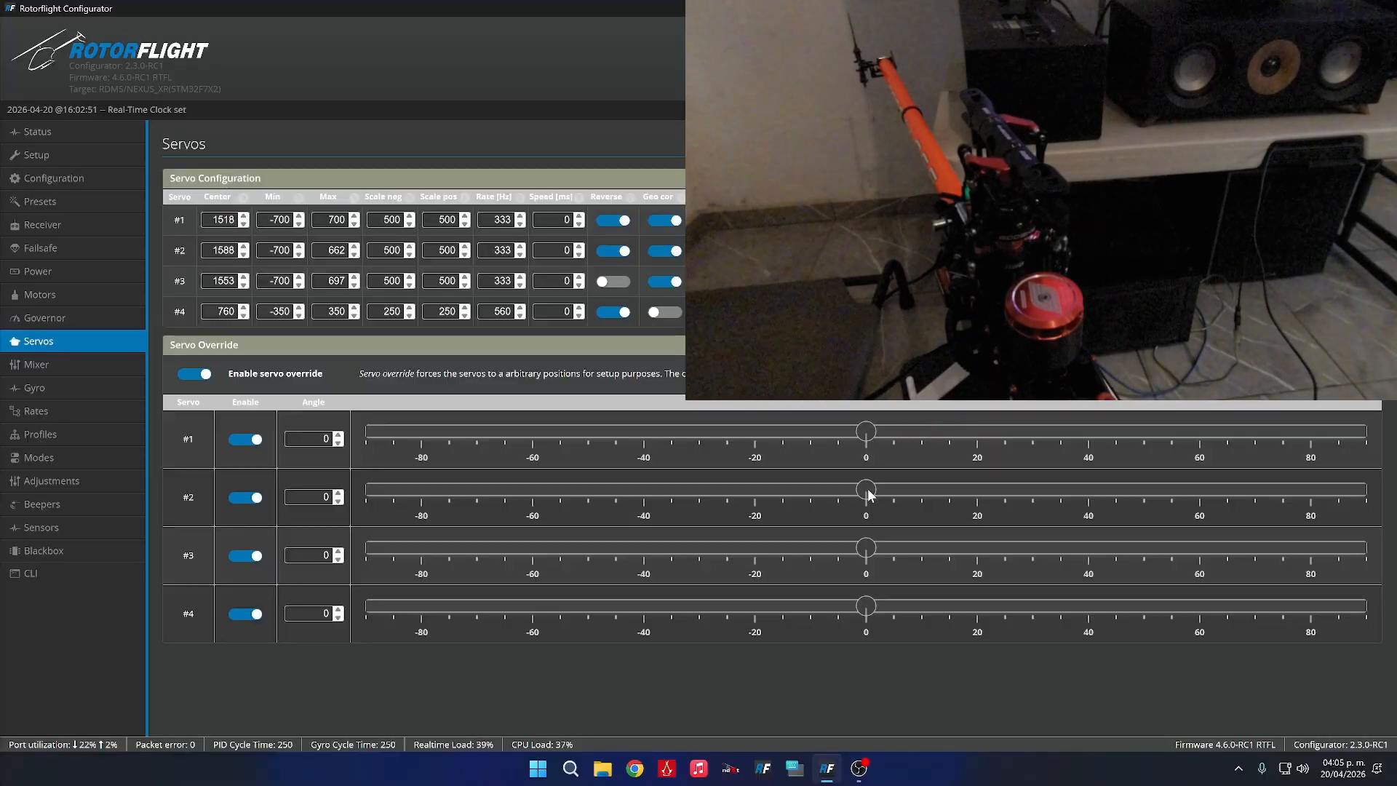
{"action": "left_click_drag", "start_coordinate": [913, 488], "coordinate": [865, 492]}
{"action": "mouse_move", "coordinate": [882, 548]}
{"action": "left_mouse_down"}
{"action": "mouse_move", "coordinate": [981, 551]}
{"action": "mouse_move", "coordinate": [866, 549]}
{"action": "left_mouse_up"}
Set the override angle of servo #1 to 20 and of servos #2 and #3 to 10.
{"action": "left_click_drag", "start_coordinate": [866, 431], "coordinate": [950, 434]}
{"action": "left_click_drag", "start_coordinate": [950, 436], "coordinate": [977, 436]}
{"action": "left_click_drag", "start_coordinate": [863, 491], "coordinate": [917, 497]}
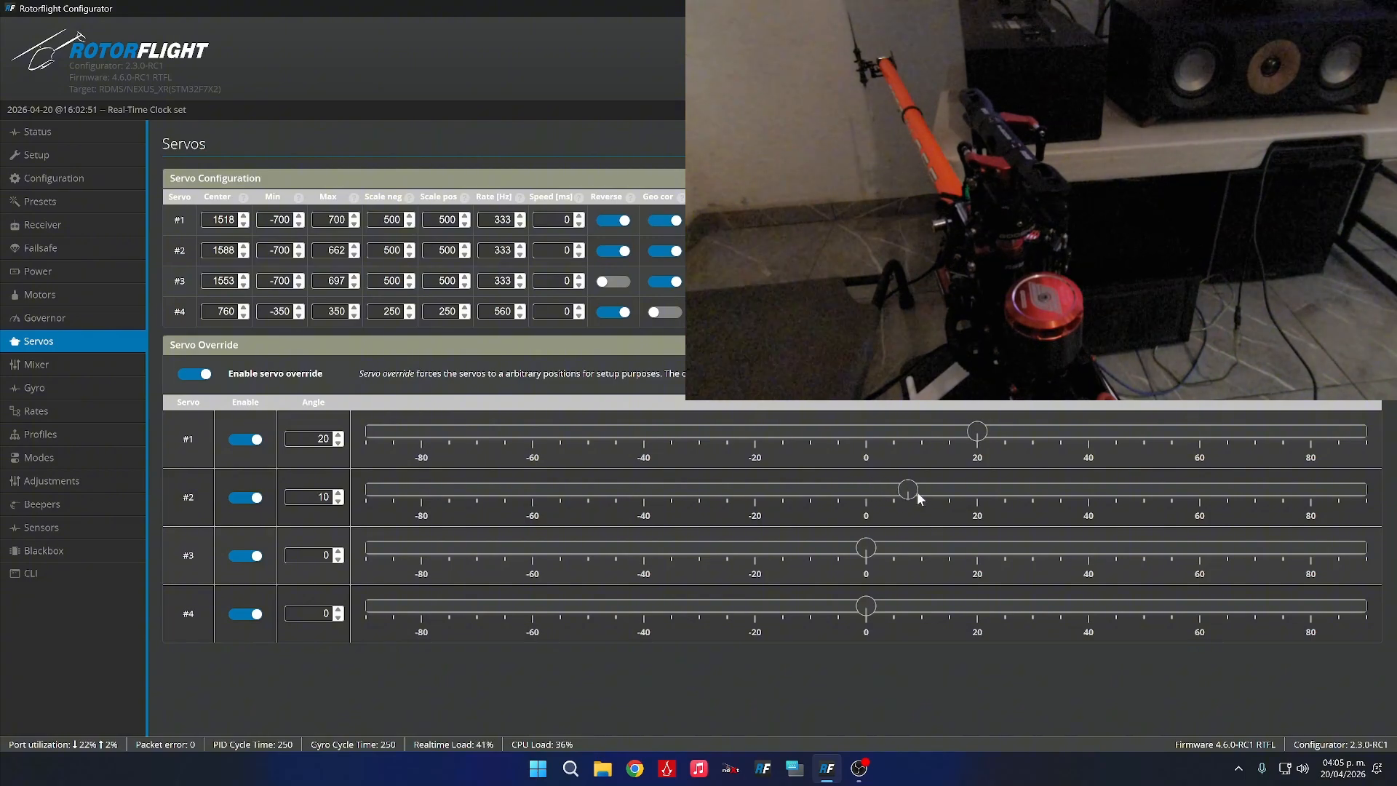
{"action": "left_click_drag", "start_coordinate": [875, 541], "coordinate": [876, 554]}
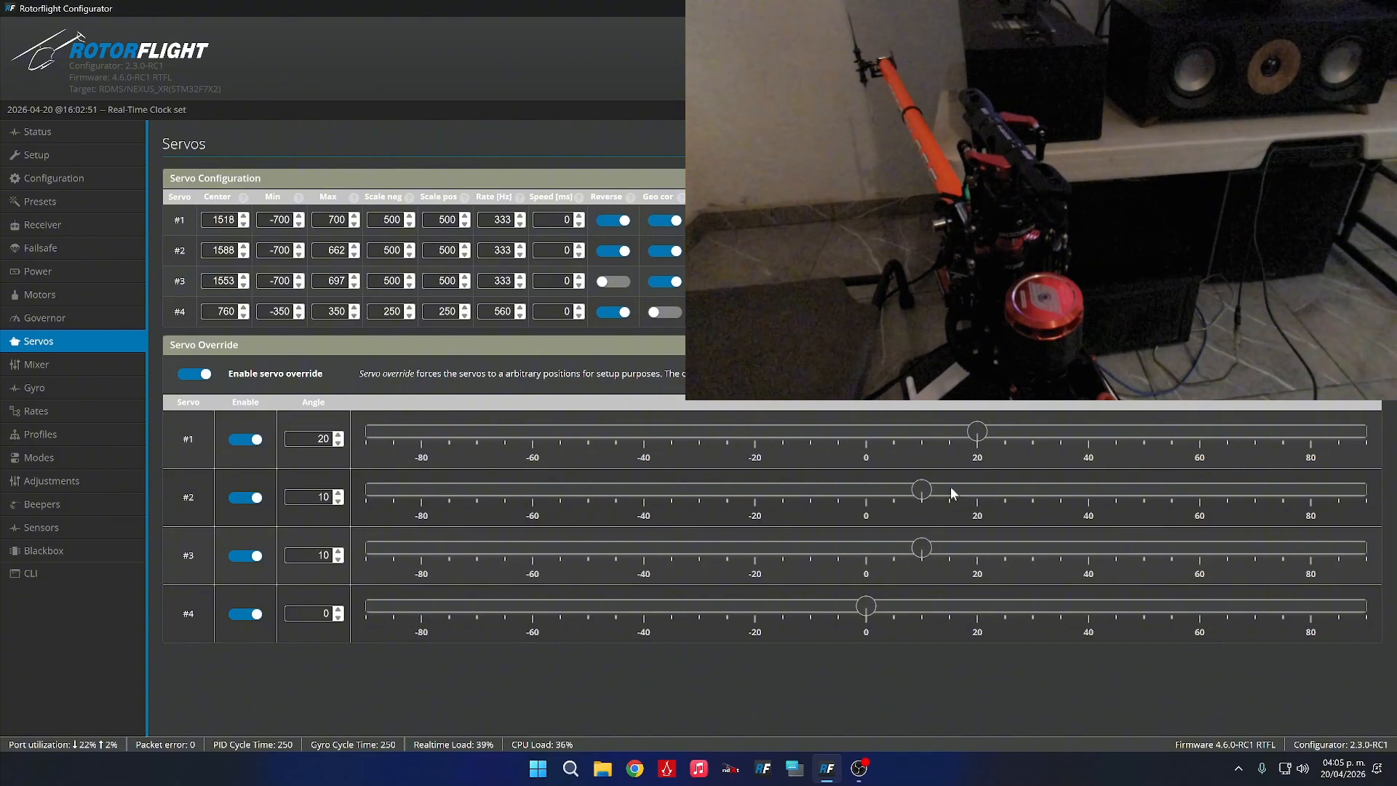
Move the override angles of servos #1, #2 and #3 to -20 and return servos #1 and #2 to 0.
{"action": "left_click_drag", "start_coordinate": [977, 435], "coordinate": [755, 432]}
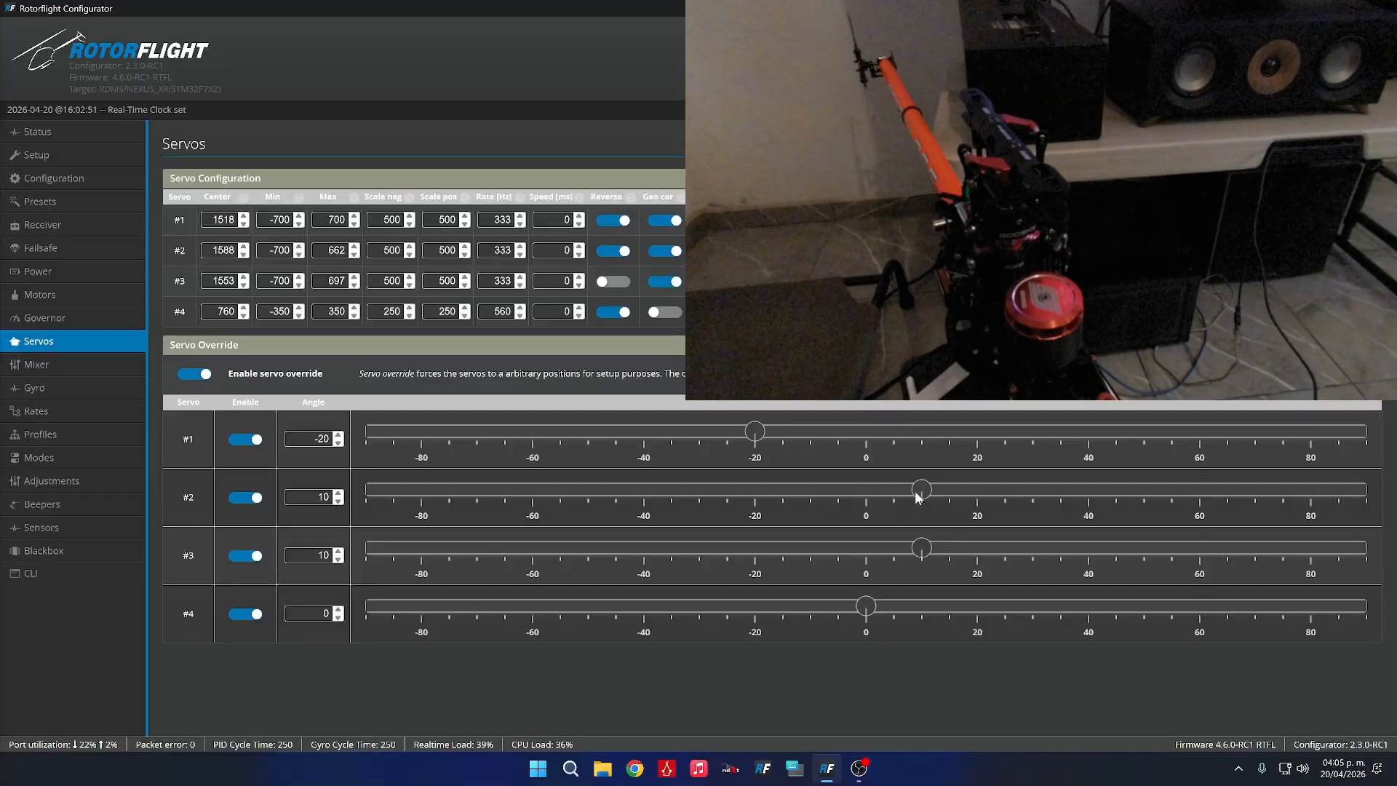
{"action": "left_click_drag", "start_coordinate": [918, 492], "coordinate": [754, 489]}
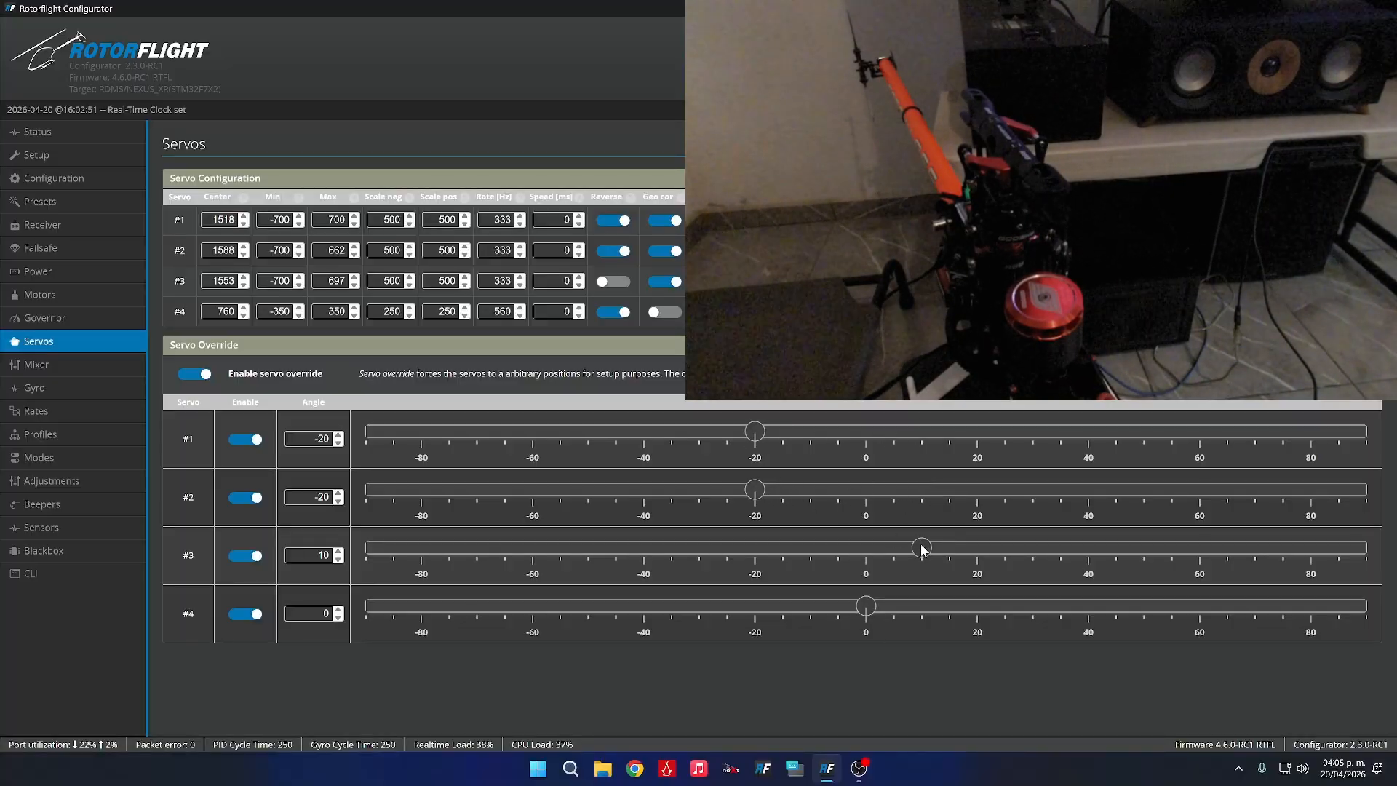
{"action": "left_click_drag", "start_coordinate": [921, 549], "coordinate": [754, 549]}
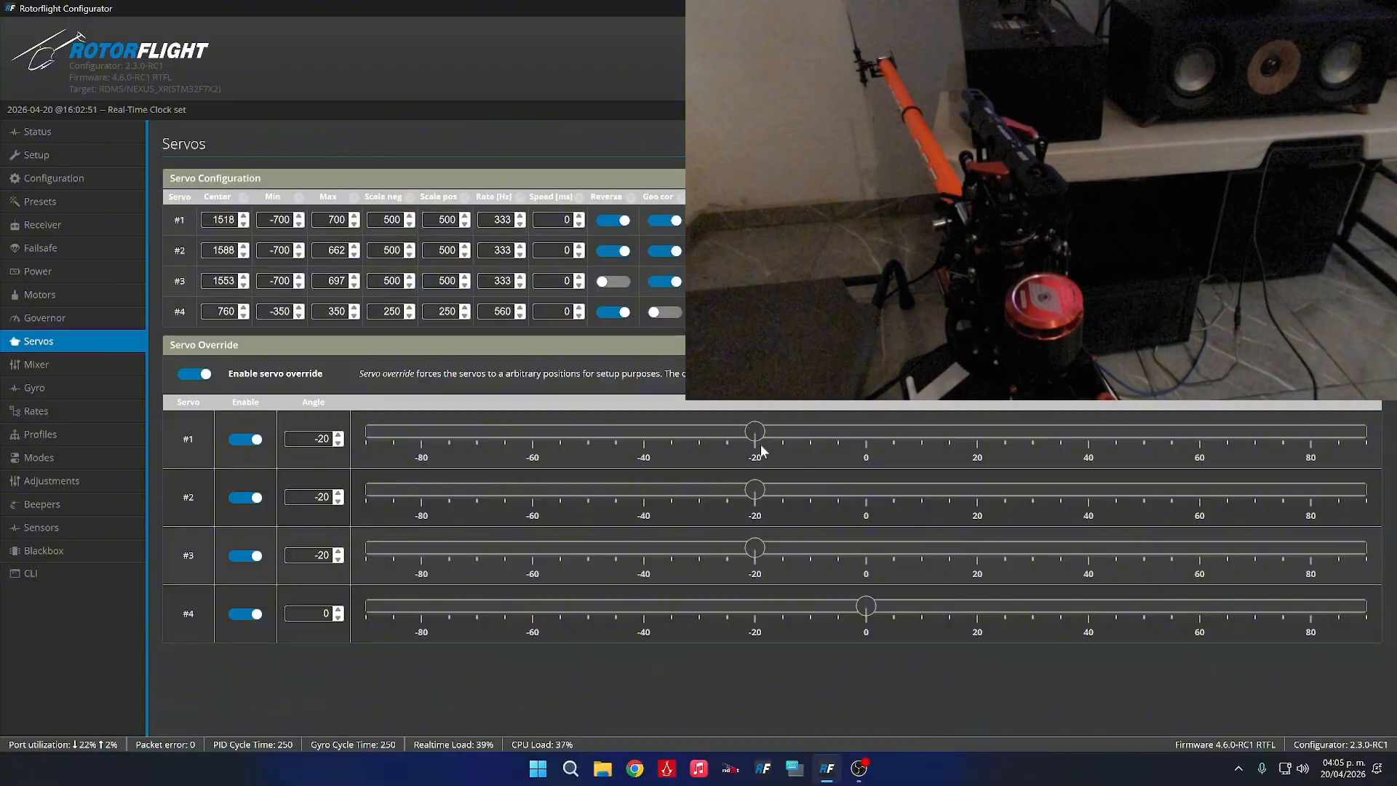
{"action": "left_click_drag", "start_coordinate": [758, 436], "coordinate": [872, 435]}
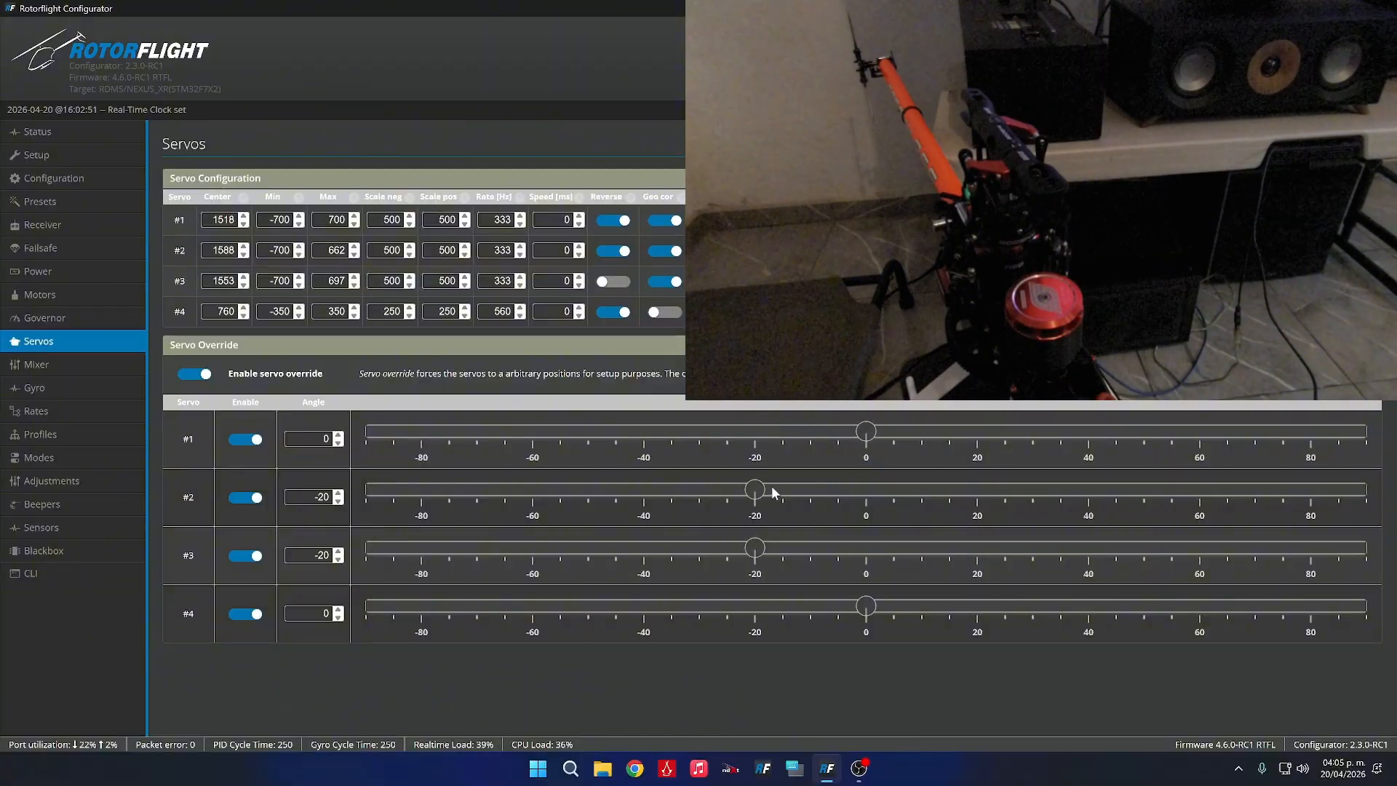
{"action": "left_click_drag", "start_coordinate": [771, 492], "coordinate": [867, 492]}
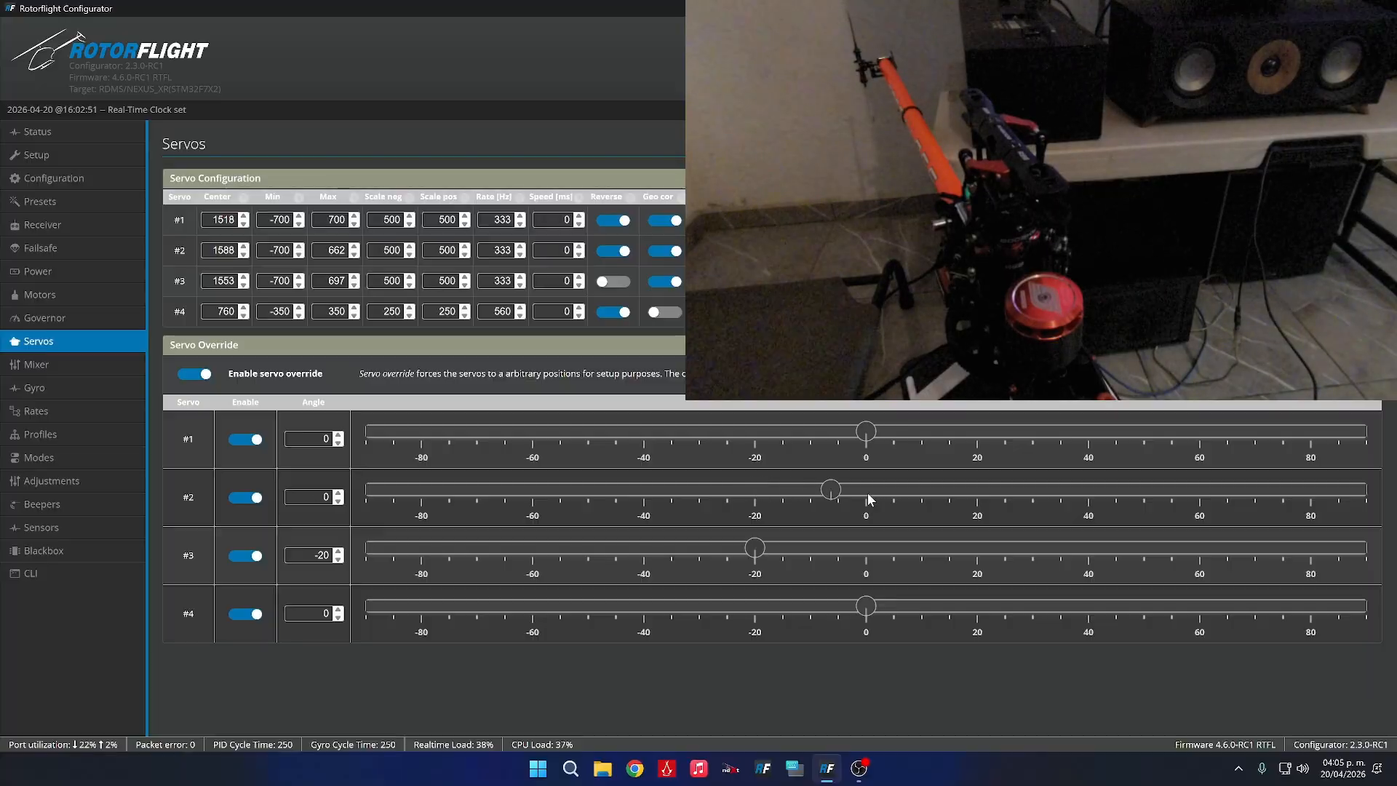
Toggle the reverse setting of servos #1 and #2 off and back on to test their direction.
{"action": "left_click", "coordinate": [609, 225]}
{"action": "left_click", "coordinate": [612, 223]}
{"action": "left_click", "coordinate": [617, 255]}
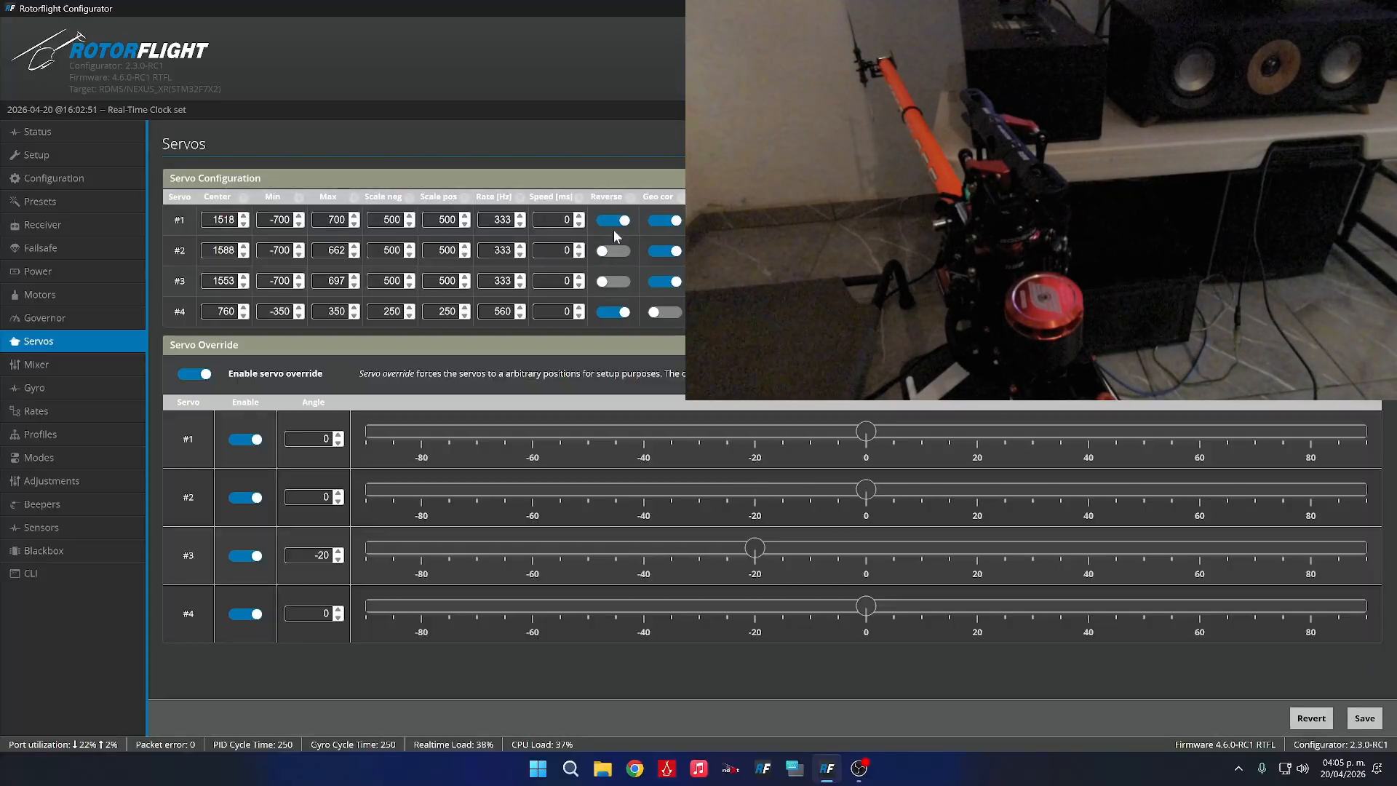
{"action": "left_click", "coordinate": [615, 253]}
Return servo #3's override angle to 0 and test servo #4 by moving its angle away from zero and back.
{"action": "left_click_drag", "start_coordinate": [757, 552], "coordinate": [865, 559]}
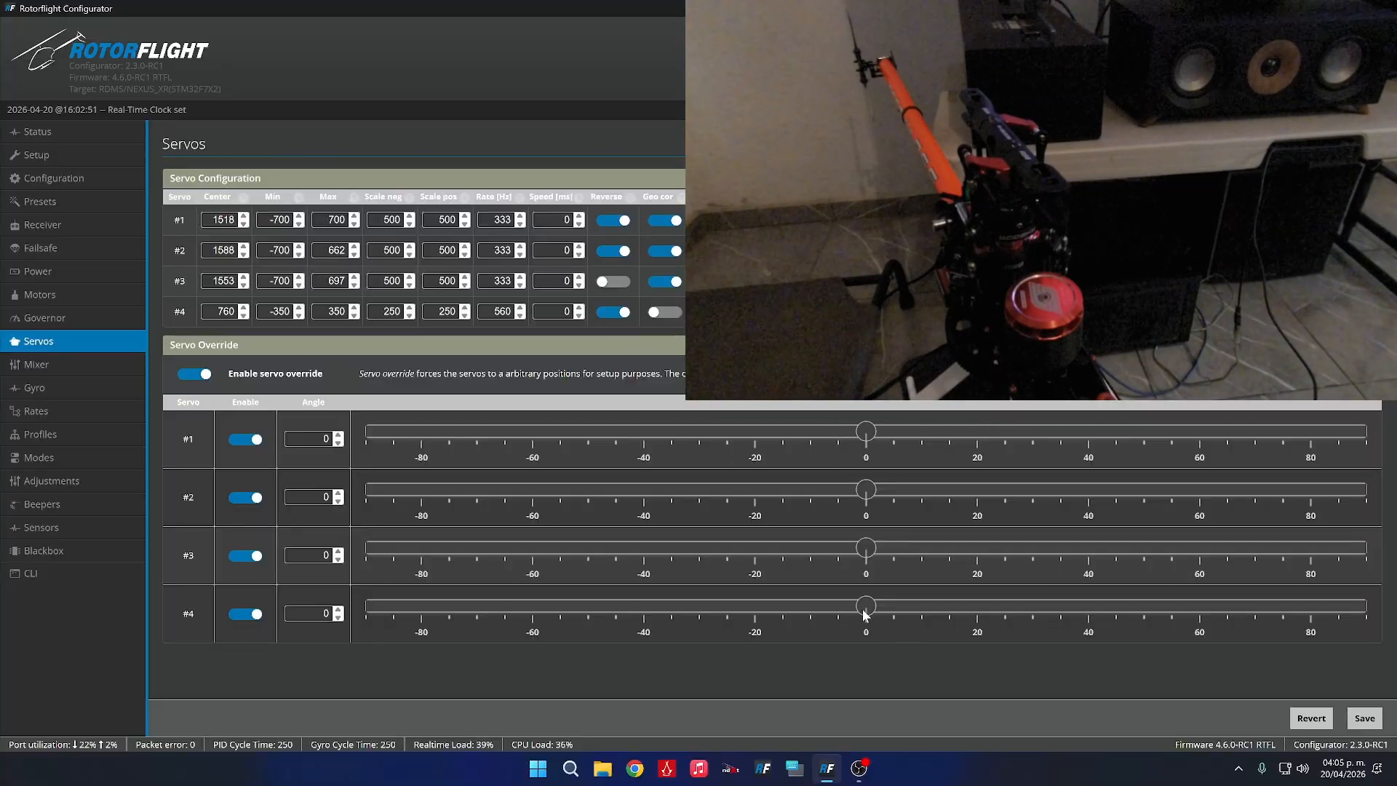
{"action": "mouse_move", "coordinate": [866, 606]}
{"action": "left_mouse_down"}
{"action": "mouse_move", "coordinate": [798, 608]}
{"action": "mouse_move", "coordinate": [865, 610]}
{"action": "left_mouse_up"}
{"action": "mouse_move", "coordinate": [867, 611]}
{"action": "left_mouse_down"}
{"action": "mouse_move", "coordinate": [977, 610]}
{"action": "mouse_move", "coordinate": [859, 605]}
{"action": "left_mouse_up"}
Set the override angle of servos #1, #2 and #3 to 2 each.
{"action": "left_click", "coordinate": [339, 435]}
{"action": "left_click", "coordinate": [339, 435]}
{"action": "left_click", "coordinate": [339, 493]}
{"action": "left_click", "coordinate": [338, 492]}
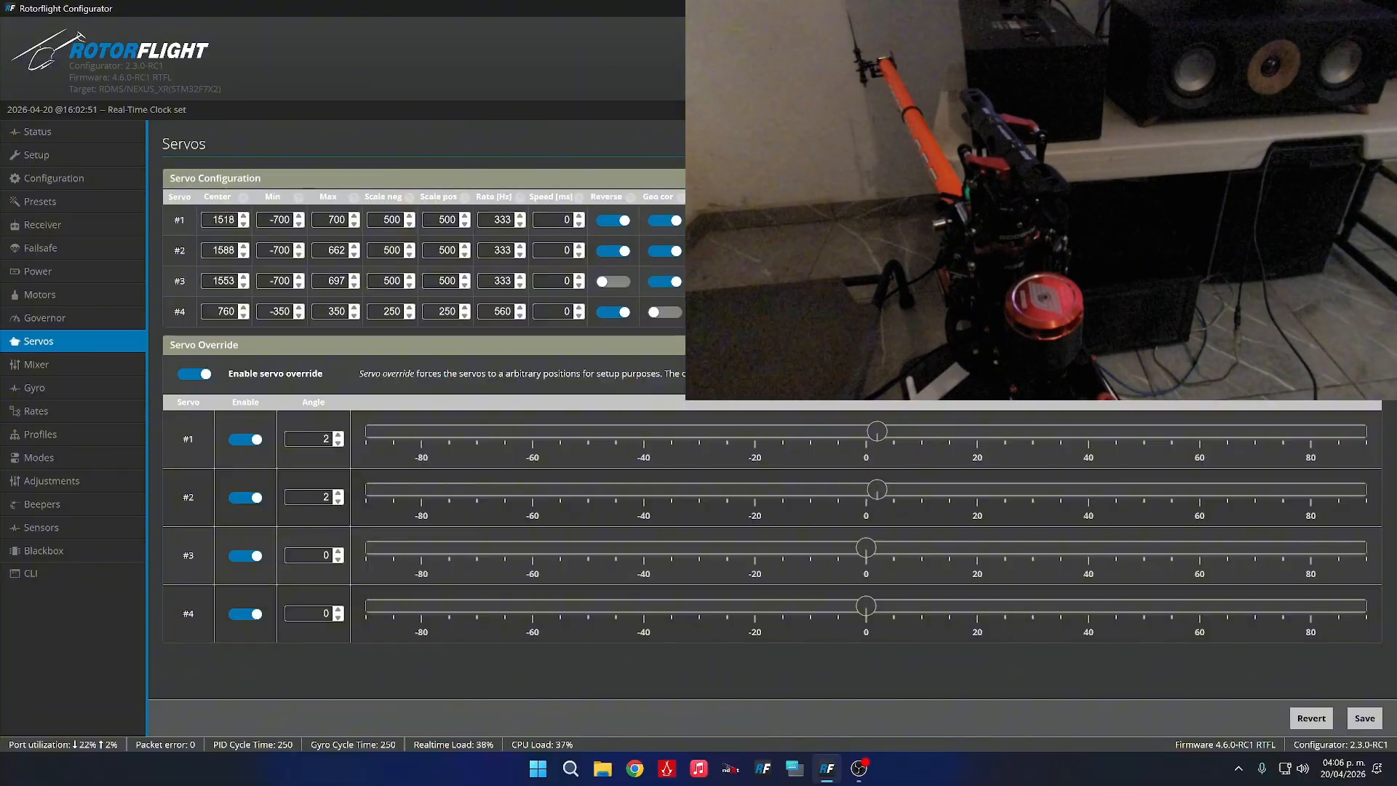
{"action": "left_click", "coordinate": [338, 552]}
{"action": "left_click", "coordinate": [338, 553]}
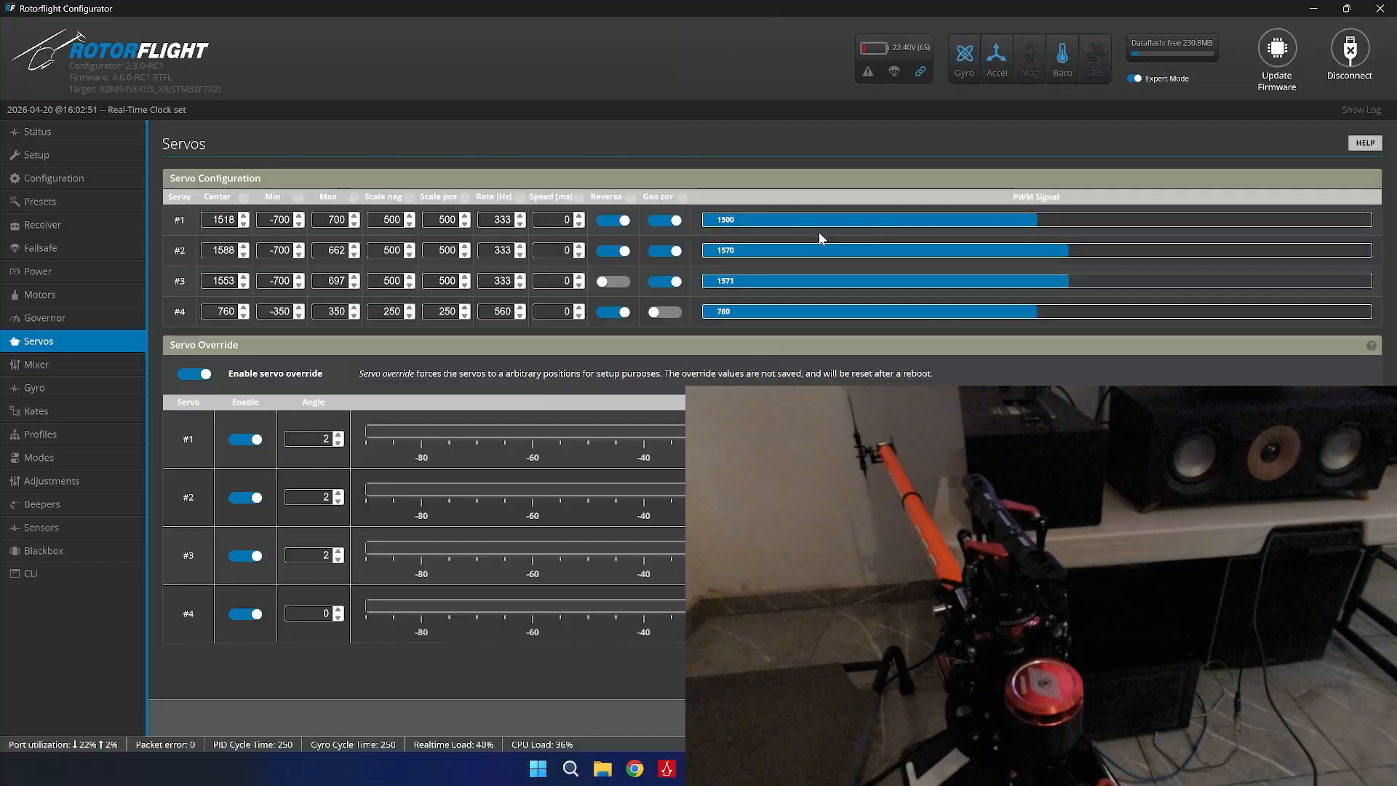
Raise servo #1's override angle to 7 and step it back down to check its movement.
{"action": "left_click", "coordinate": [338, 435]}
{"action": "left_click", "coordinate": [339, 435]}
{"action": "left_click", "coordinate": [338, 436]}
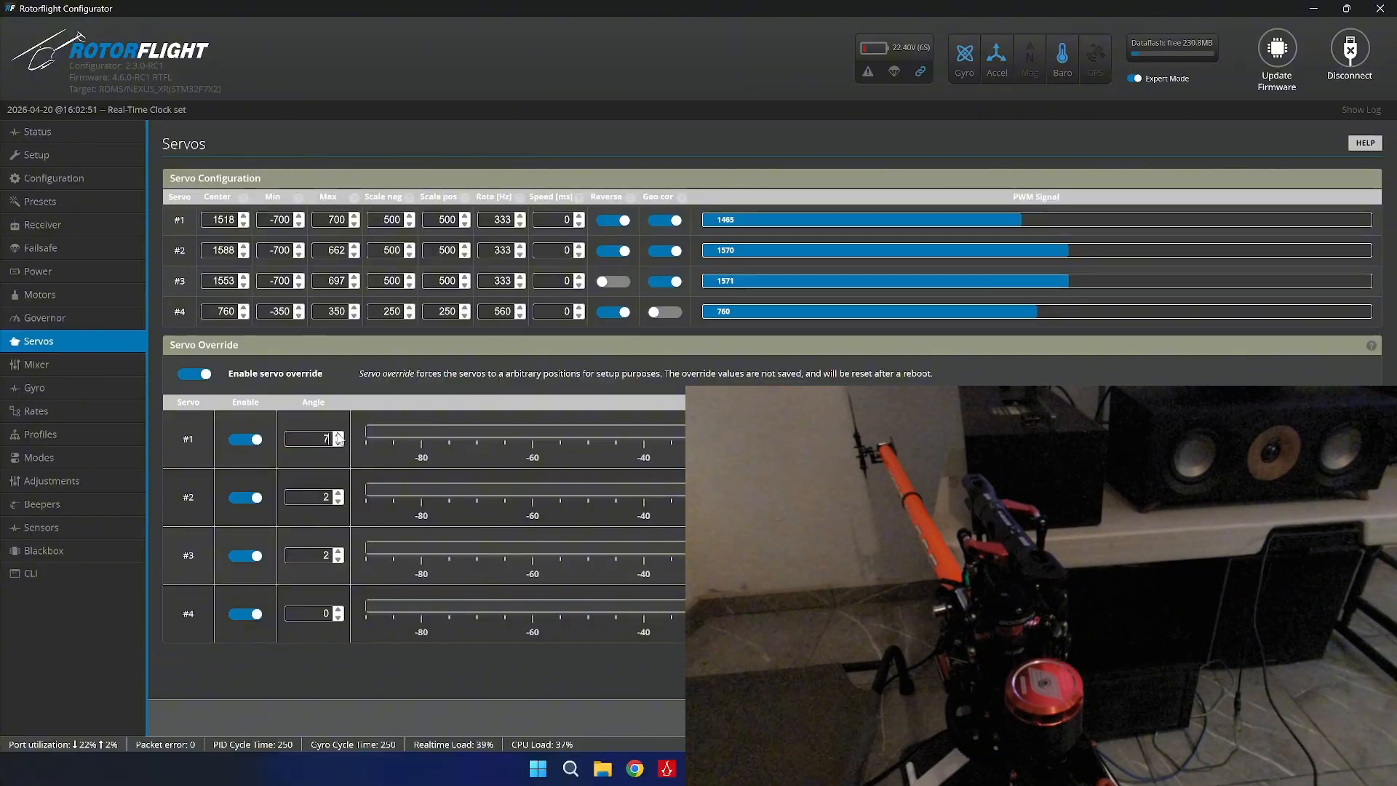
{"action": "left_click", "coordinate": [338, 435]}
{"action": "double_click", "coordinate": [224, 219]}
{"action": "left_click", "coordinate": [338, 441]}
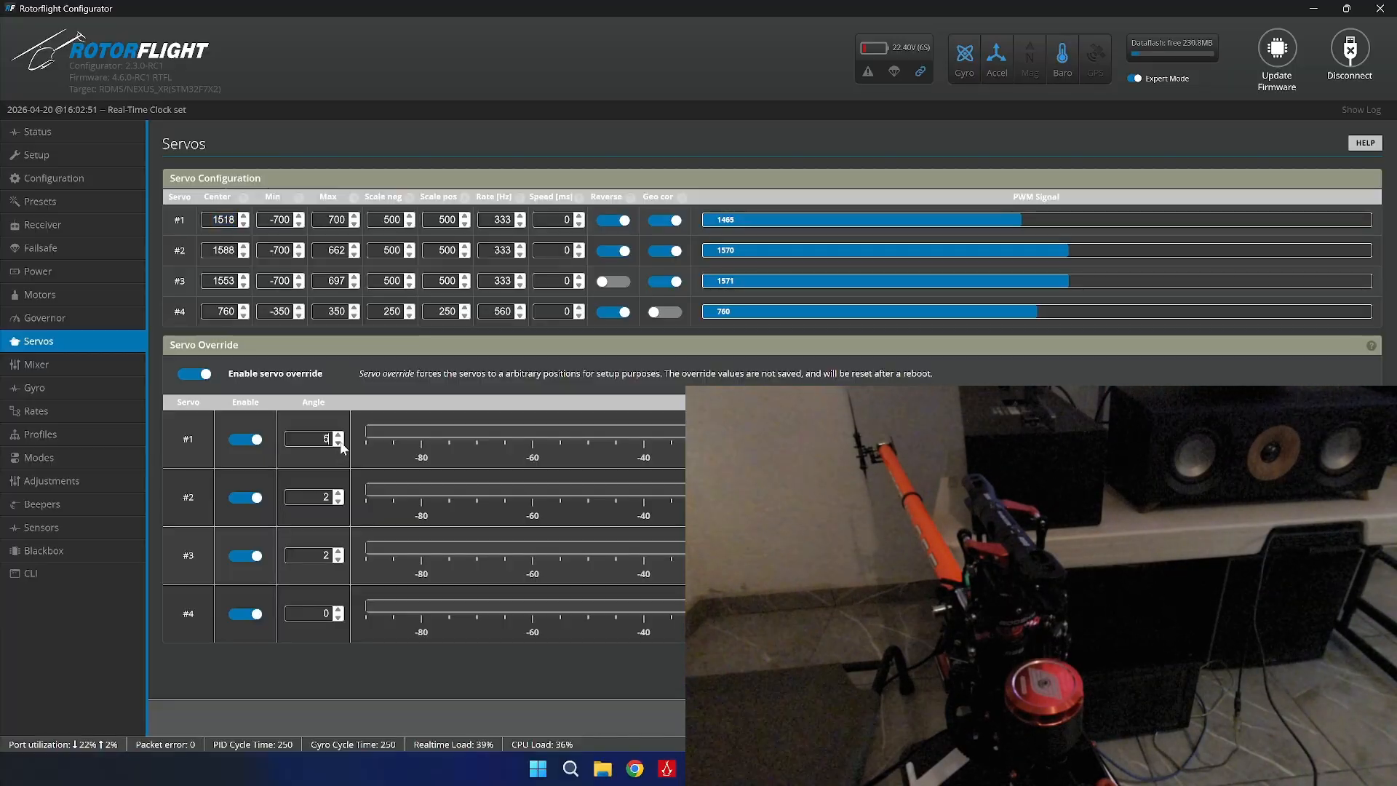
Test small changes to the override angles of servos #2 and #3, and disable servo override.
{"action": "left_click", "coordinate": [338, 493]}
{"action": "left_click", "coordinate": [338, 502]}
{"action": "left_click", "coordinate": [339, 502]}
{"action": "left_click", "coordinate": [338, 502]}
{"action": "left_click", "coordinate": [338, 502]}
{"action": "left_click", "coordinate": [339, 551]}
{"action": "left_click", "coordinate": [338, 550]}
{"action": "left_click", "coordinate": [338, 551]}
{"action": "left_click", "coordinate": [338, 551]}
{"action": "left_click", "coordinate": [195, 373]}
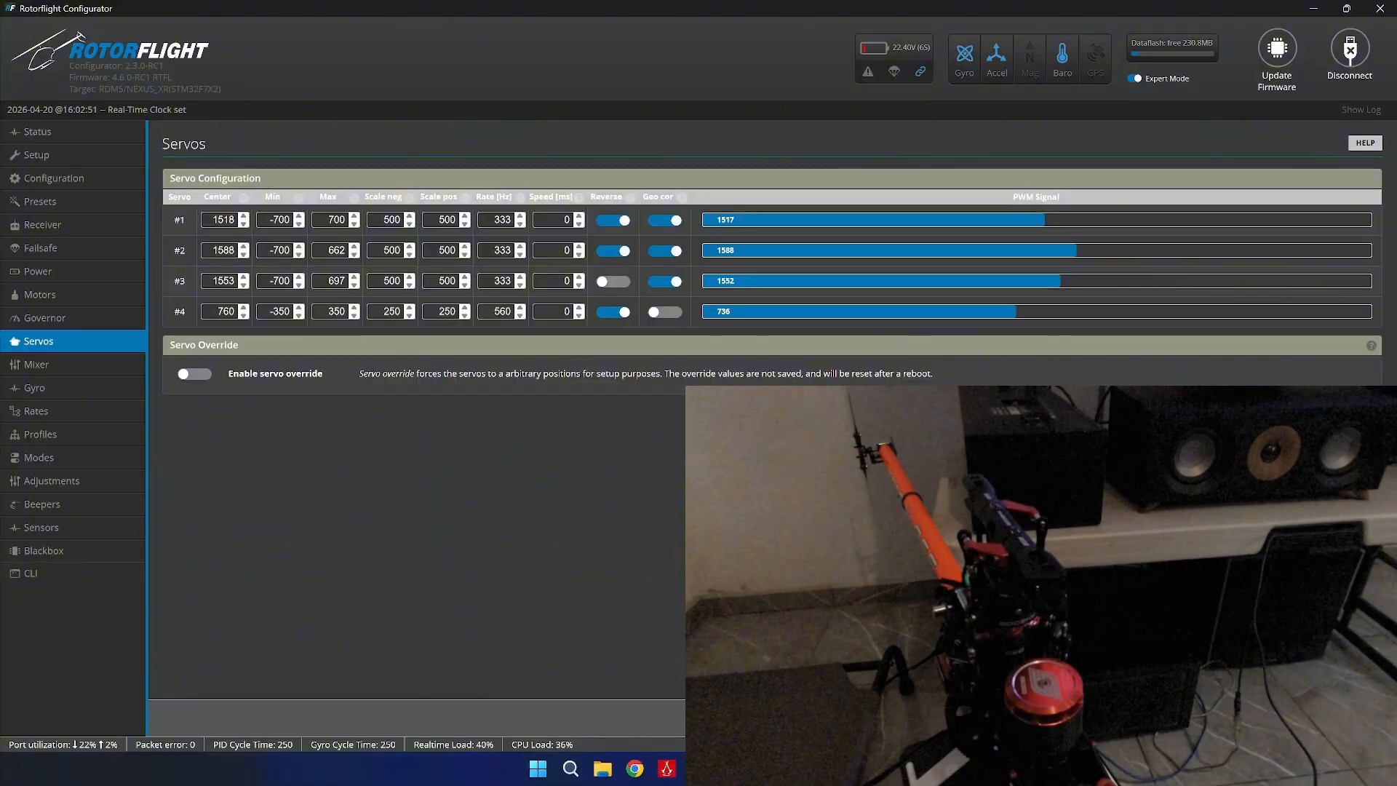
Try a center value of 761 for servo #4 with servo override enabled, then revert it and disable the override.
{"action": "left_click", "coordinate": [203, 378]}
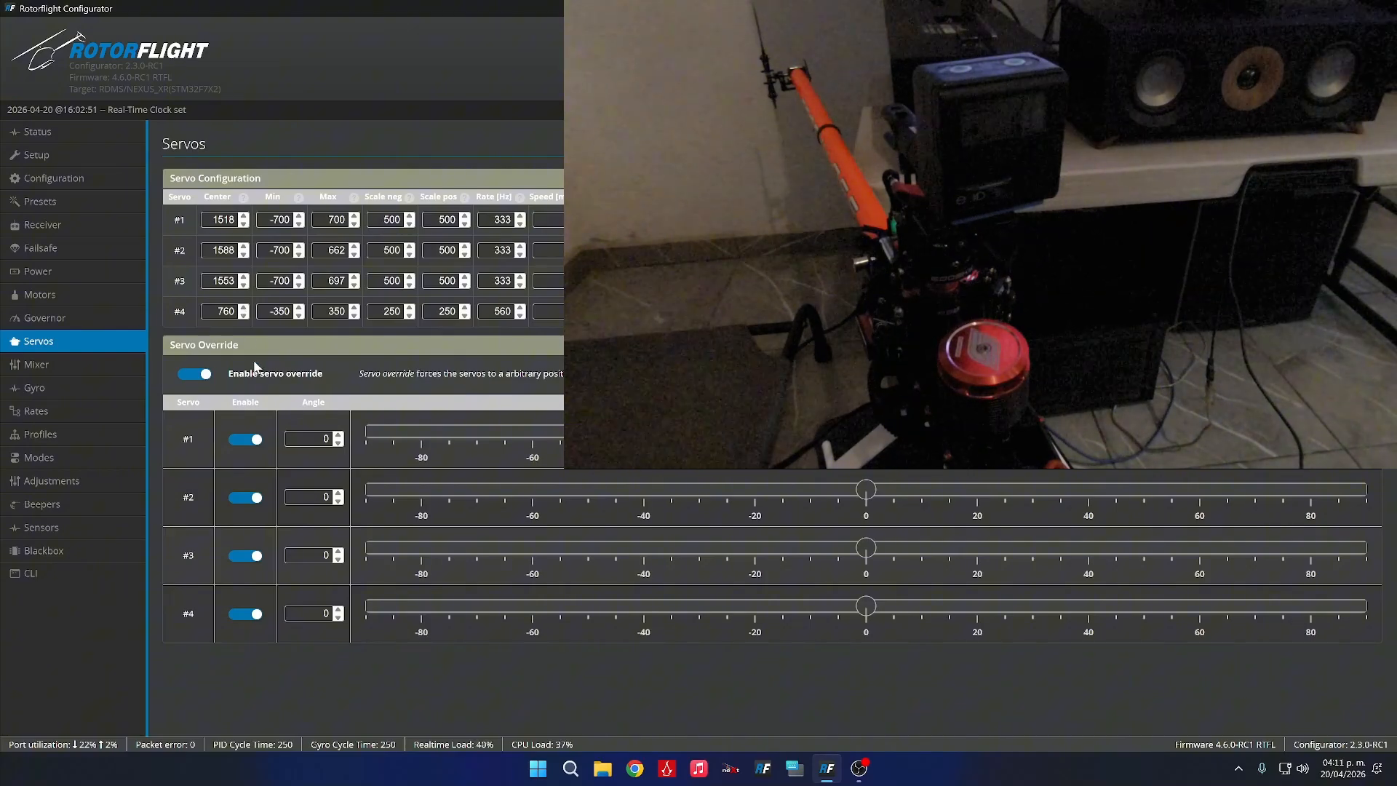
{"action": "left_click", "coordinate": [244, 307]}
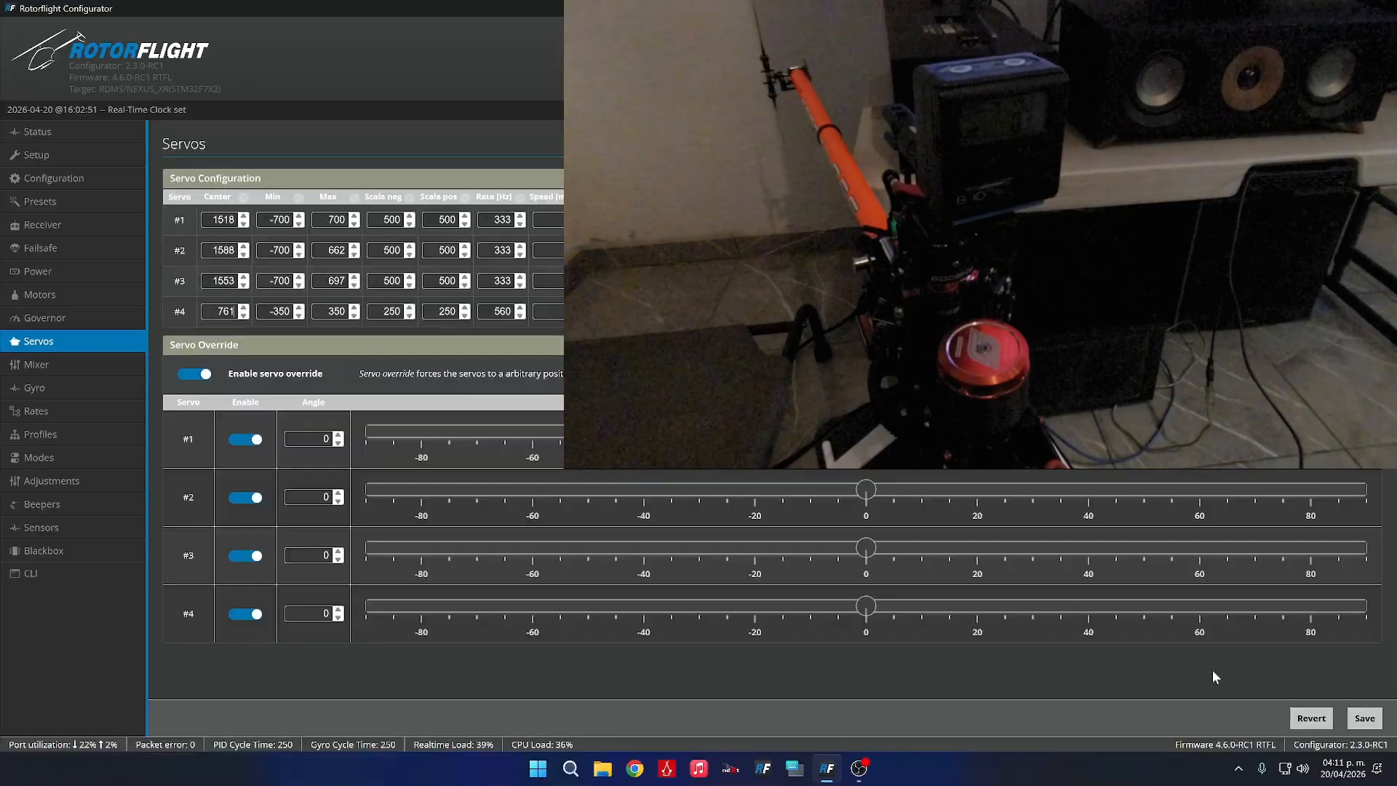
{"action": "left_click", "coordinate": [1311, 718]}
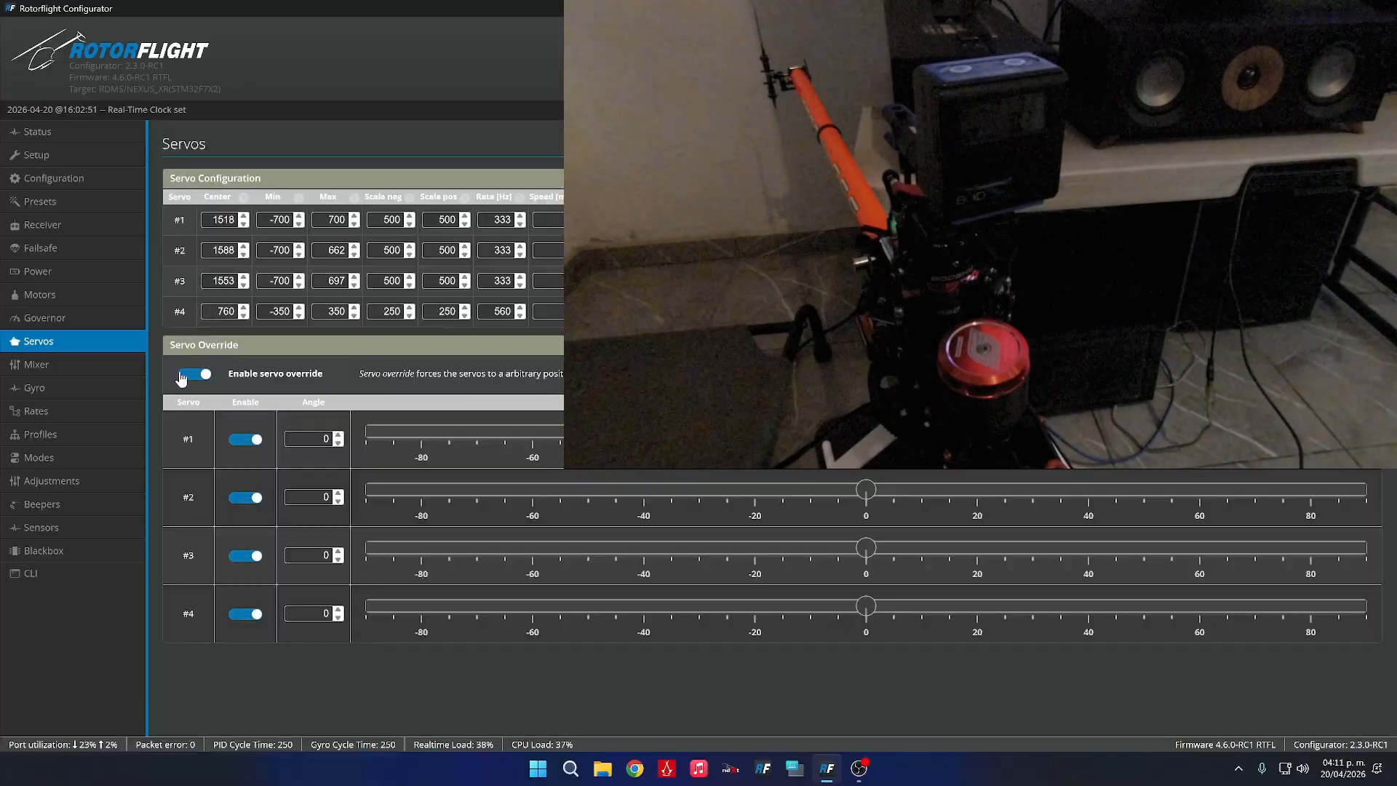
{"action": "left_click", "coordinate": [194, 374]}
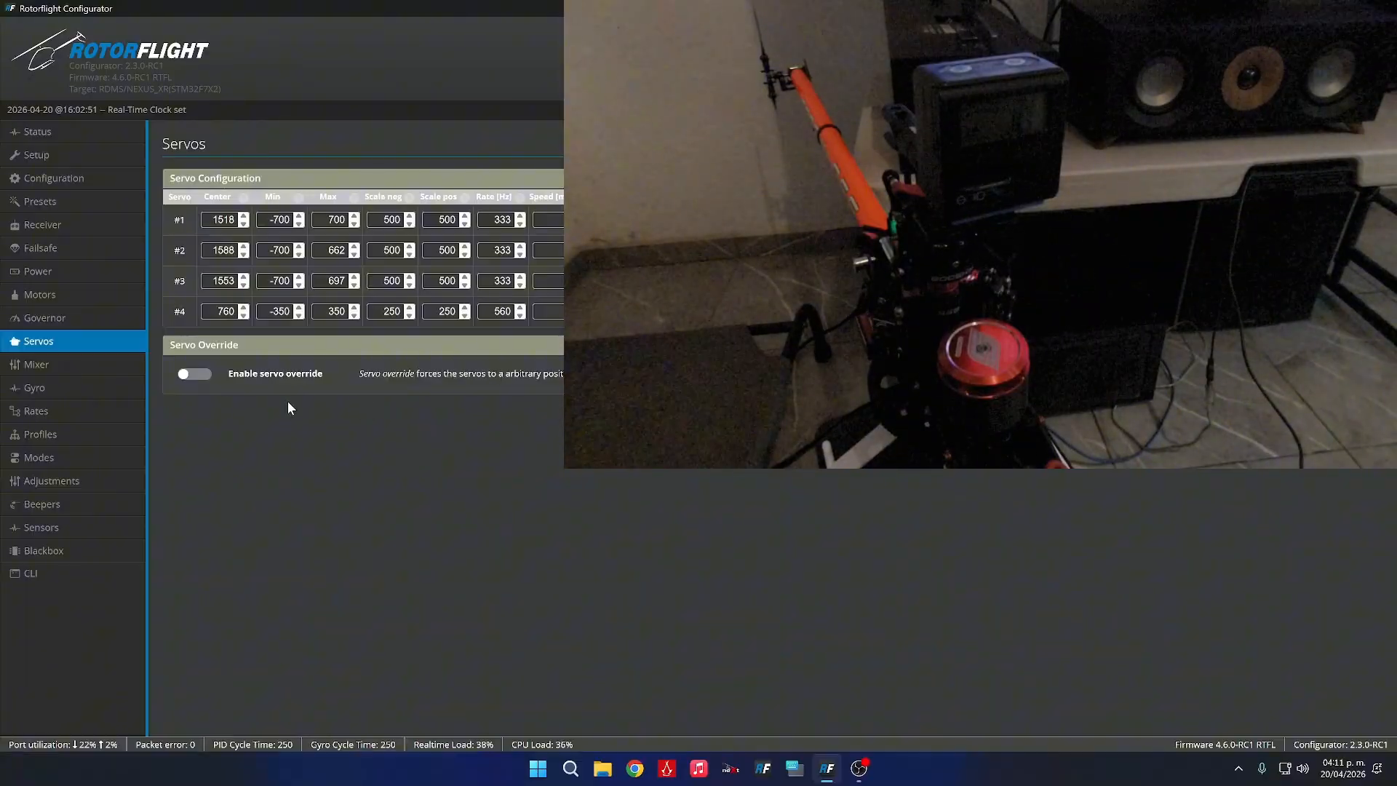
Open the mixer settings and enable mixer override, toggling it off and on again.
{"action": "left_click", "coordinate": [69, 371]}
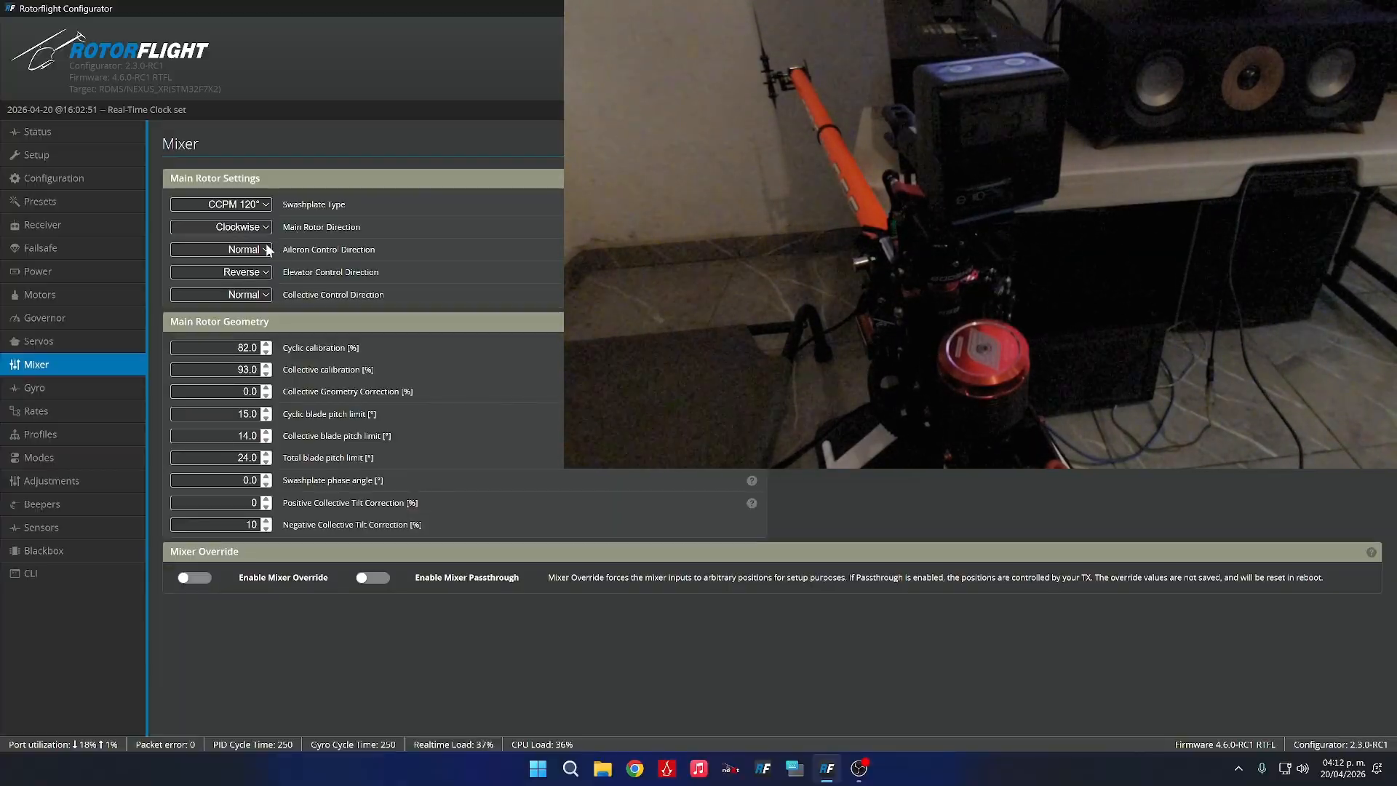
{"action": "left_click", "coordinate": [201, 580]}
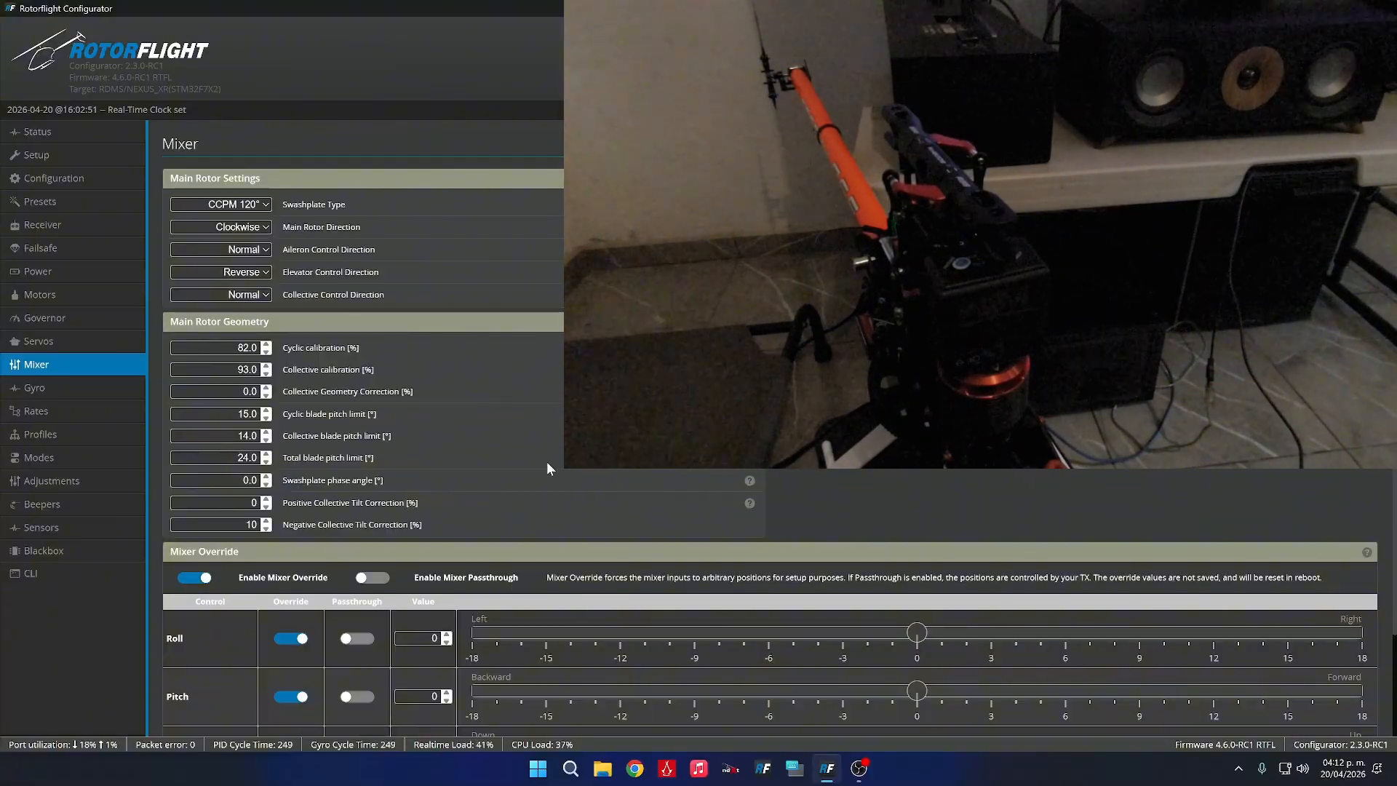
{"action": "scroll", "coordinate": [548, 461], "scroll_direction": "down", "scroll_amount": 1}
{"action": "left_click", "coordinate": [207, 509]}
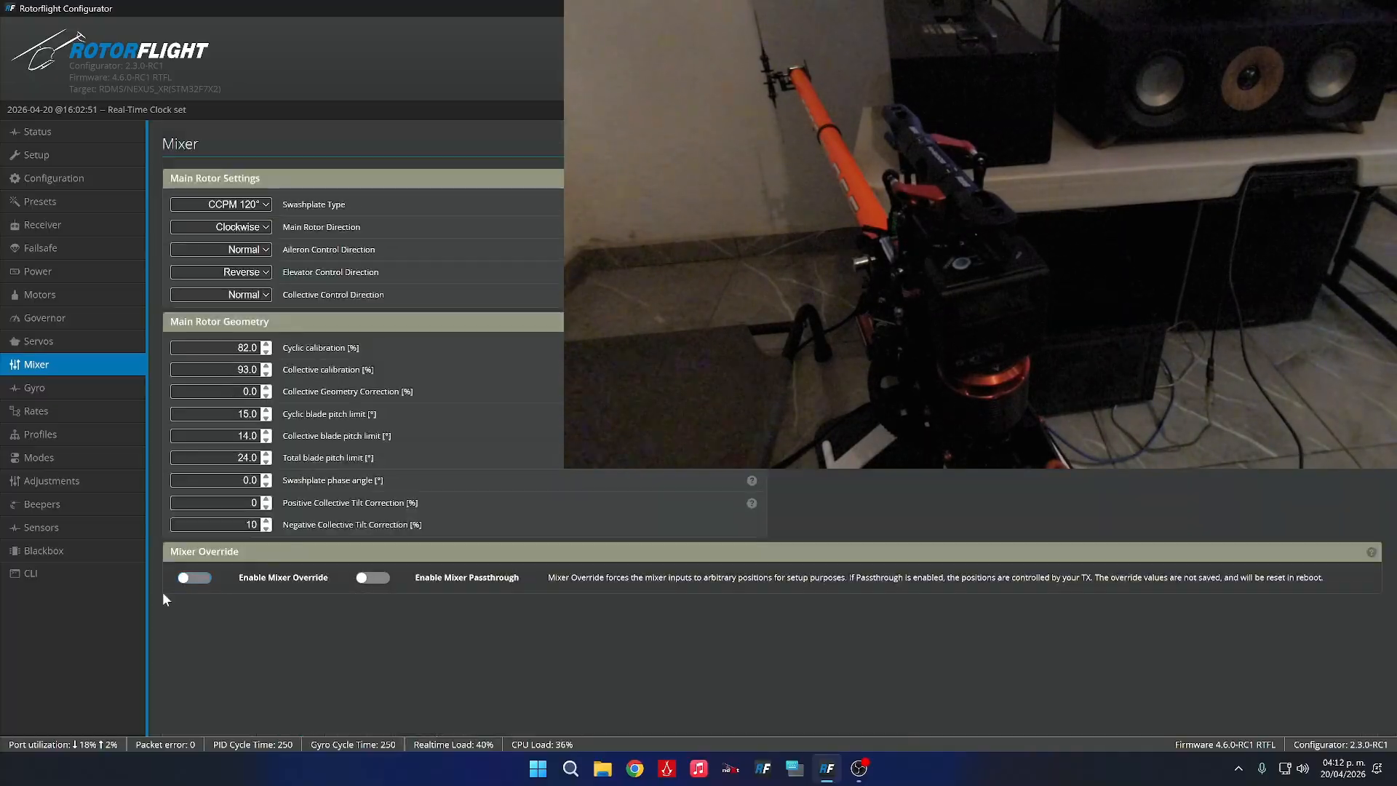
{"action": "left_click", "coordinate": [196, 578]}
{"action": "scroll", "coordinate": [846, 540], "scroll_direction": "down", "scroll_amount": 2}
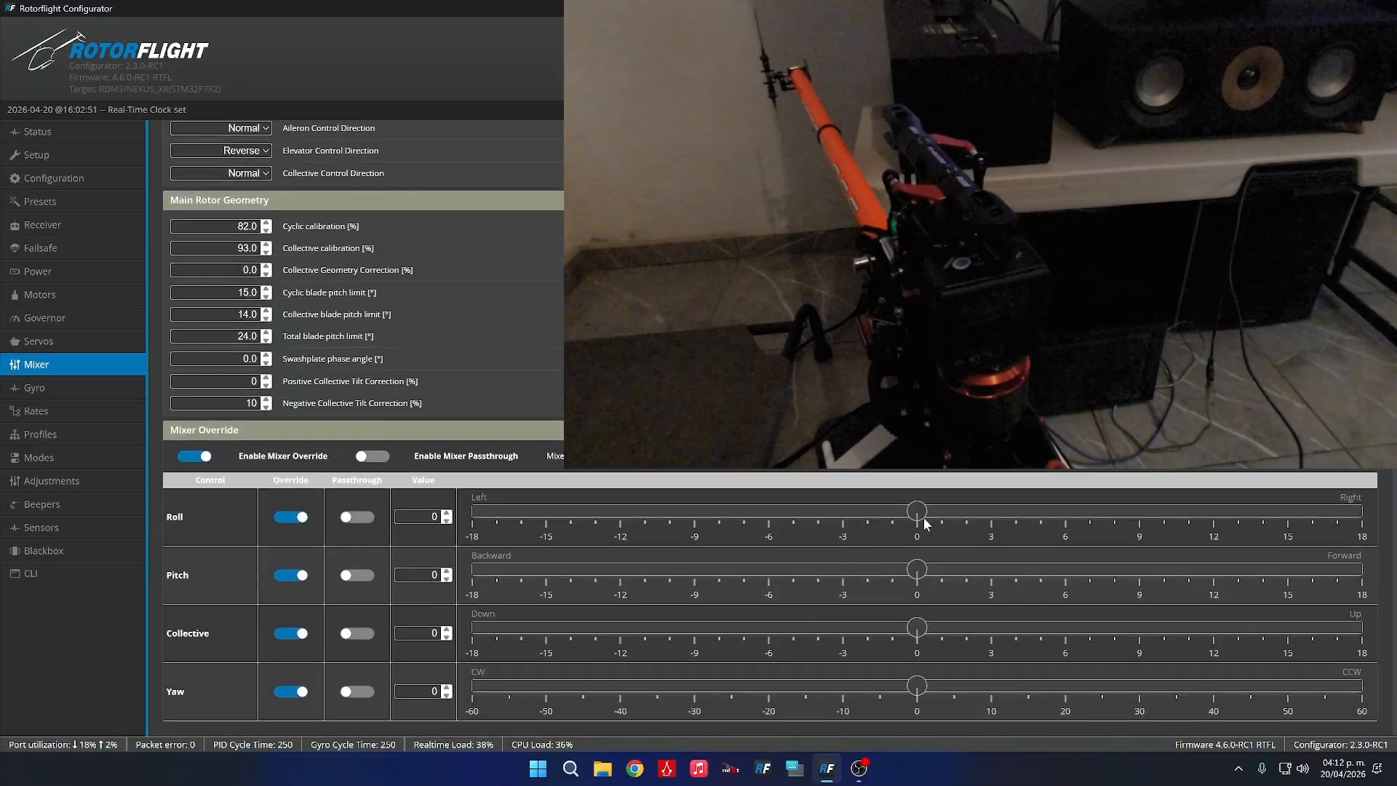
Test the roll override at 3 and back at 0, and move the pitch override in both directions.
{"action": "left_click_drag", "start_coordinate": [918, 509], "coordinate": [992, 512]}
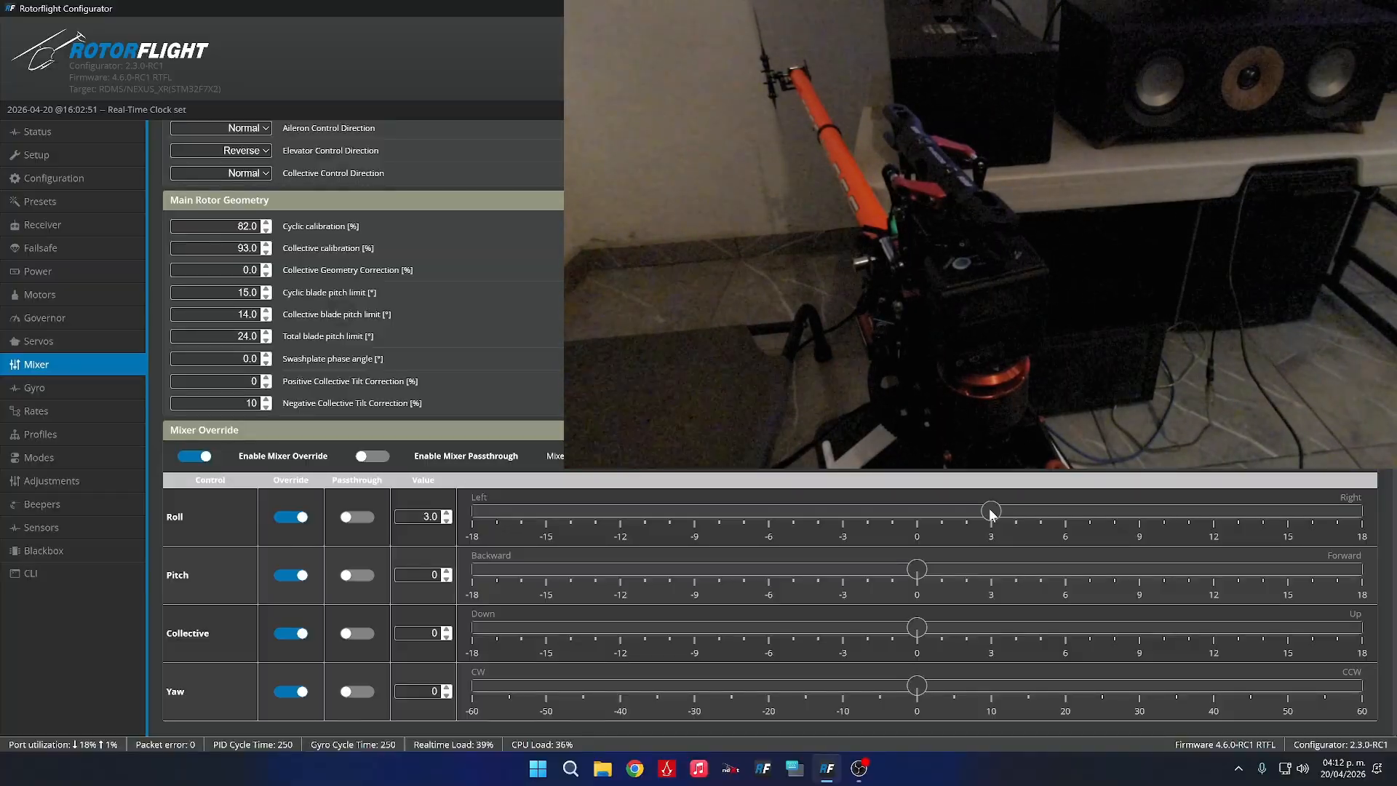
{"action": "left_click_drag", "start_coordinate": [991, 512], "coordinate": [915, 515]}
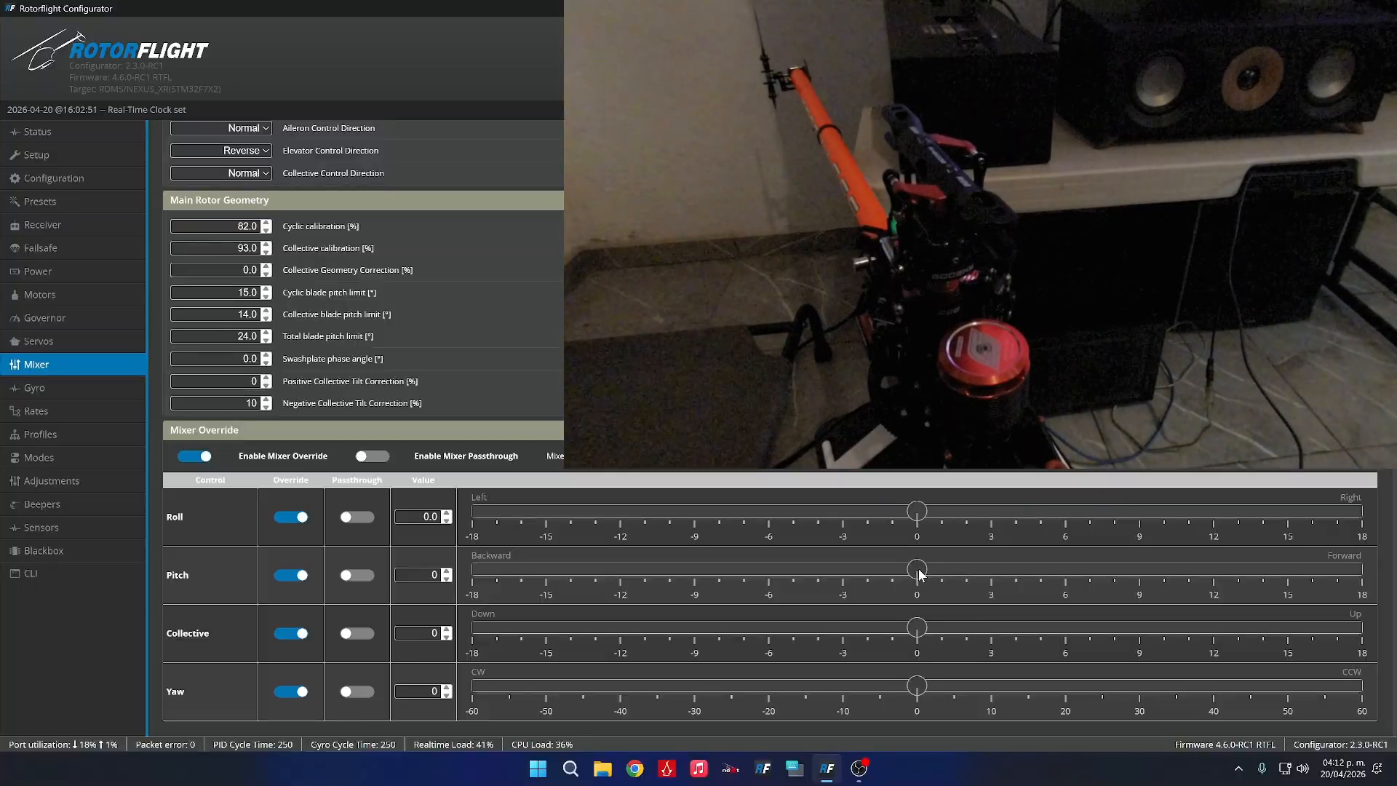
{"action": "left_click_drag", "start_coordinate": [835, 571], "coordinate": [1026, 574]}
Set the elevator control direction to Normal and save the mixer settings.
{"action": "scroll", "coordinate": [748, 531], "scroll_direction": "up", "scroll_amount": 2}
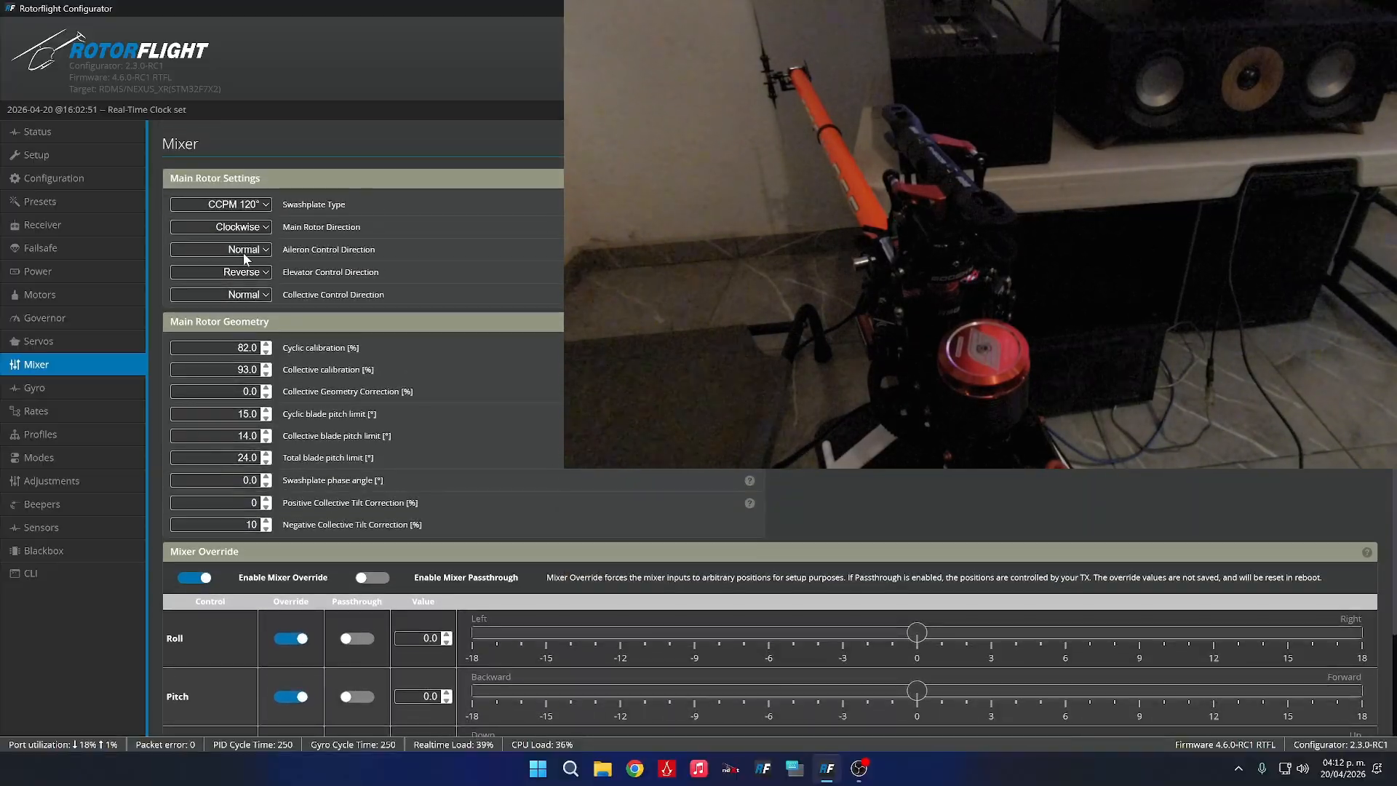
{"action": "left_click", "coordinate": [246, 273]}
{"action": "left_click", "coordinate": [240, 288]}
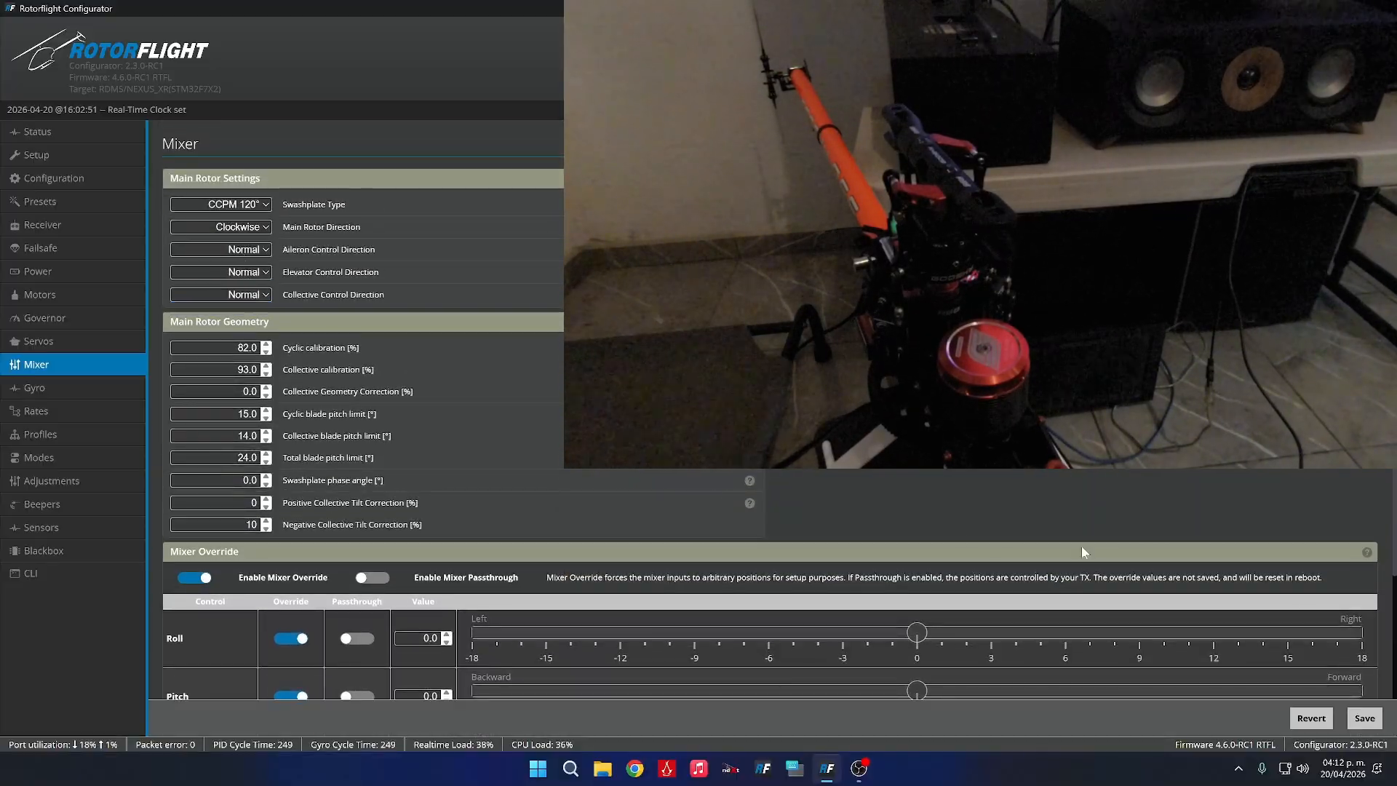
{"action": "left_click", "coordinate": [1365, 717]}
Test the pitch override backward and then forward to 4, and return it to 0.
{"action": "scroll", "coordinate": [796, 578], "scroll_direction": "down", "scroll_amount": 2}
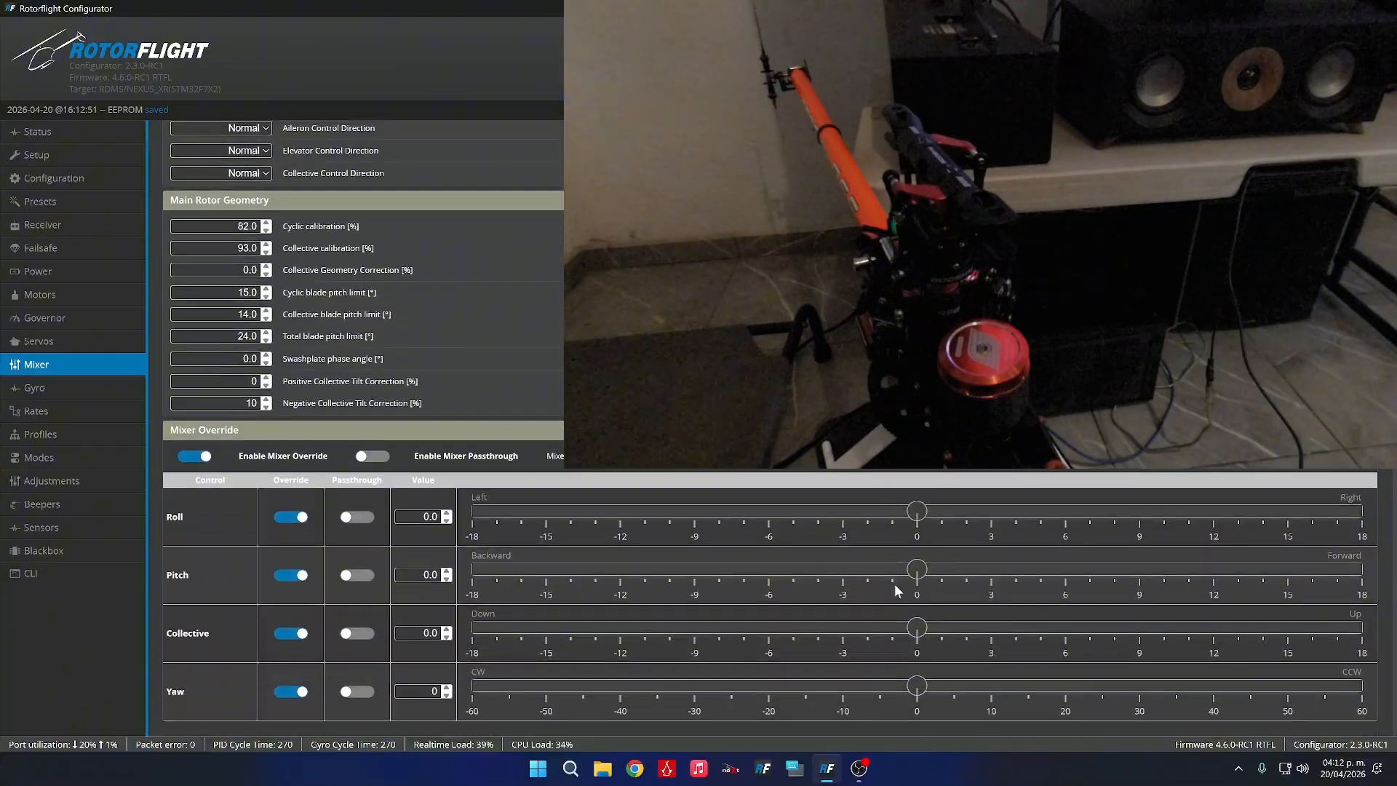
{"action": "left_click_drag", "start_coordinate": [918, 569], "coordinate": [826, 570]}
{"action": "left_click_drag", "start_coordinate": [827, 564], "coordinate": [929, 565]}
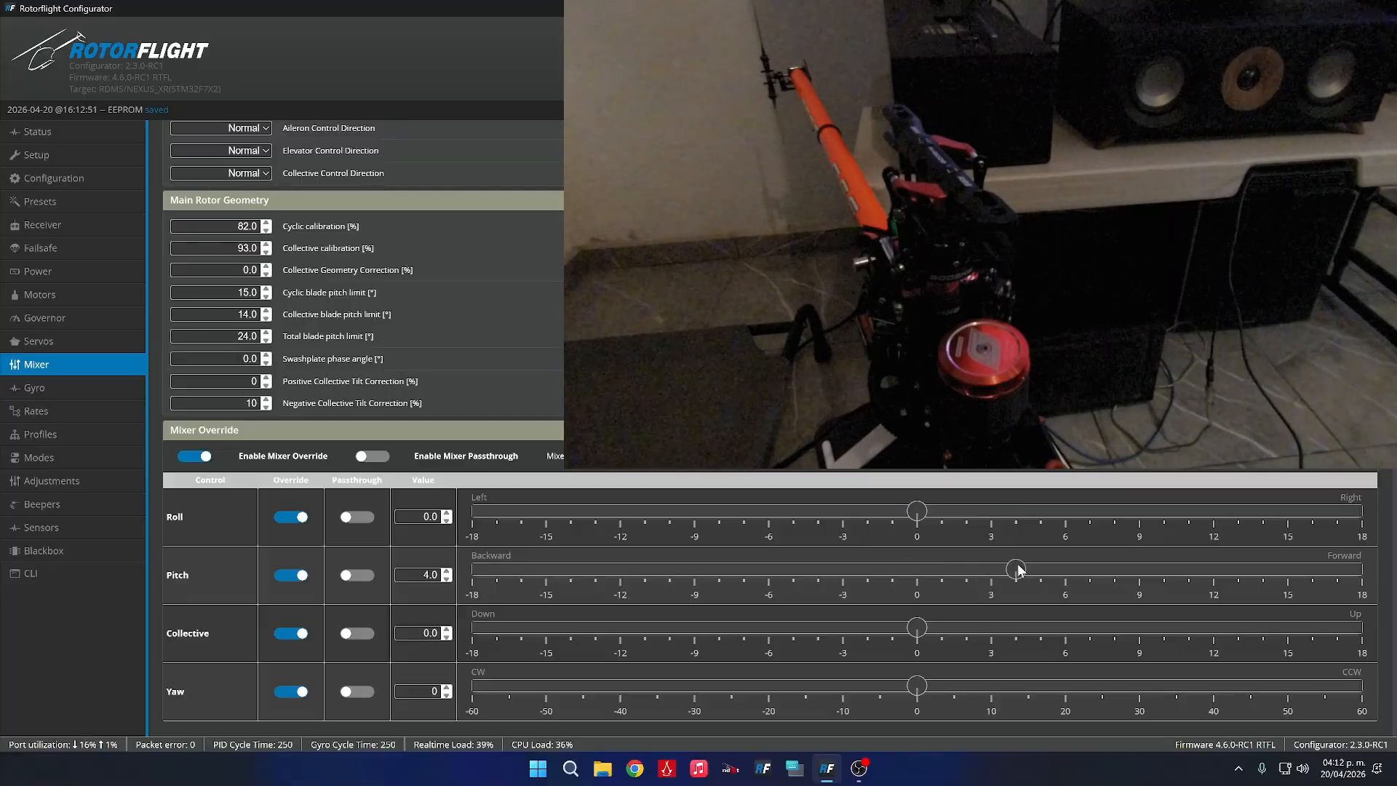
{"action": "left_click_drag", "start_coordinate": [1019, 569], "coordinate": [918, 569]}
{"action": "scroll", "coordinate": [805, 580], "scroll_direction": "up", "scroll_amount": 3}
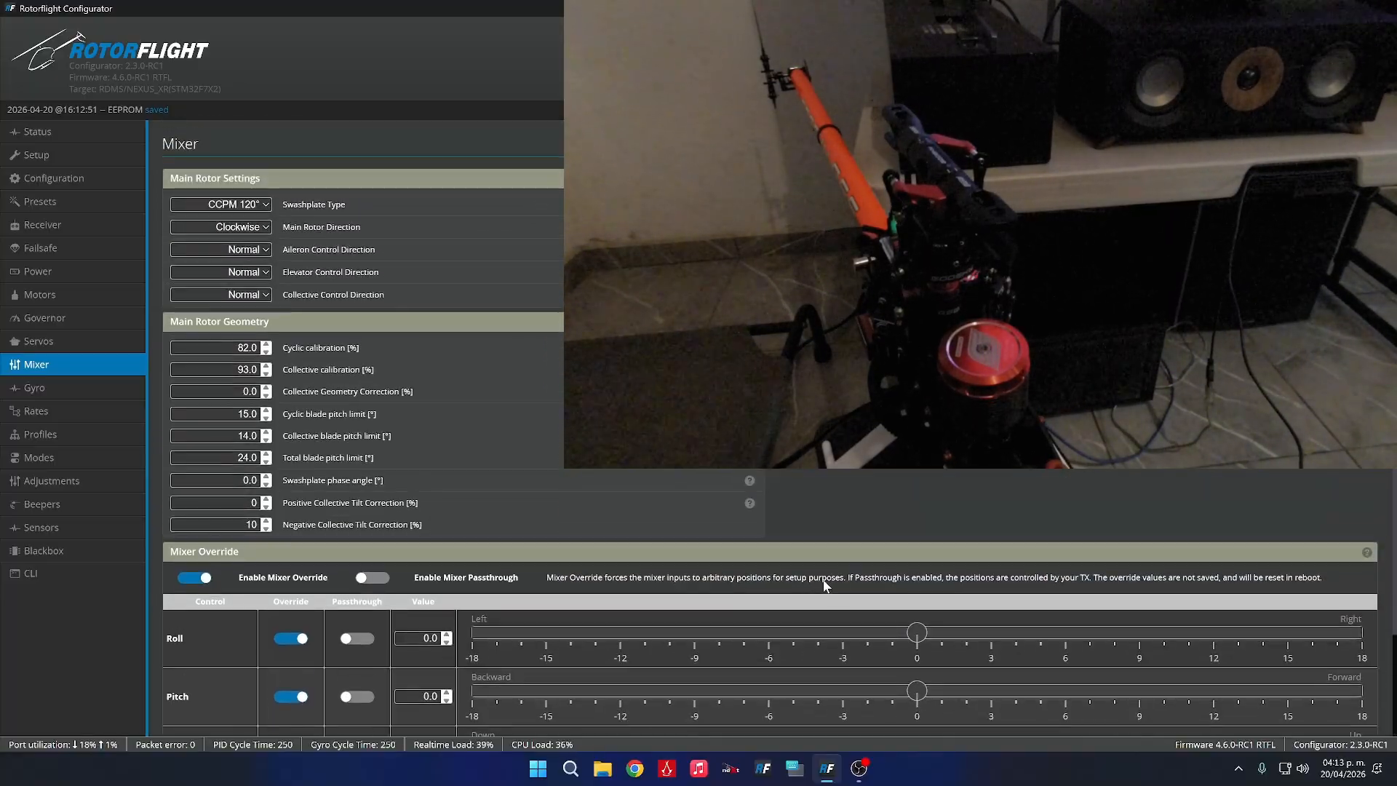
{"action": "mouse_move", "coordinate": [911, 634]}
{"action": "left_mouse_down"}
{"action": "mouse_move", "coordinate": [815, 634]}
{"action": "mouse_move", "coordinate": [953, 634]}
{"action": "mouse_move", "coordinate": [920, 633]}
{"action": "left_mouse_up"}
{"action": "scroll", "coordinate": [490, 475], "scroll_direction": "down", "scroll_amount": 1}
{"action": "scroll", "coordinate": [490, 475], "scroll_direction": "up", "scroll_amount": 1}
Set the elevator control direction to Reverse and save the mixer settings.
{"action": "left_click", "coordinate": [259, 272]}
{"action": "left_click", "coordinate": [256, 314]}
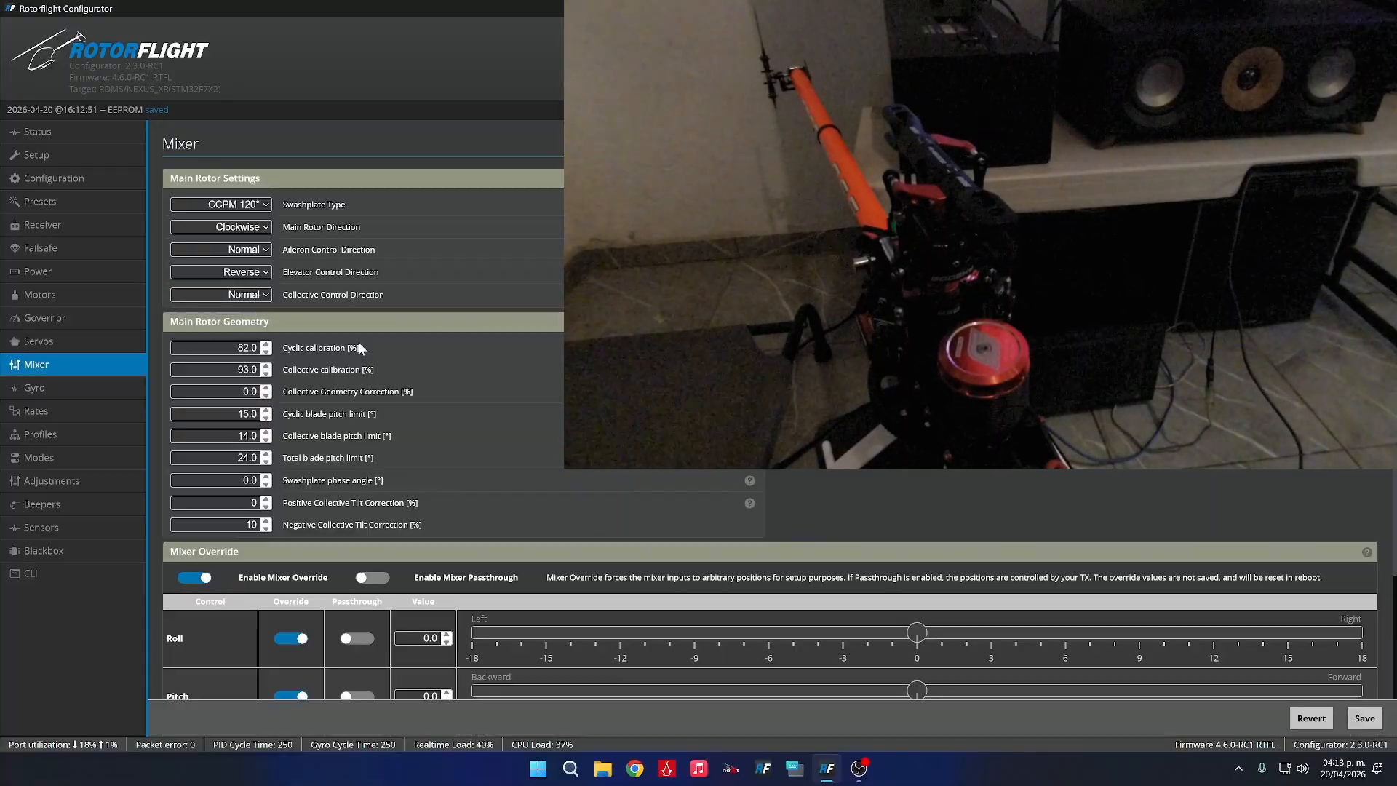
{"action": "left_click", "coordinate": [1364, 718]}
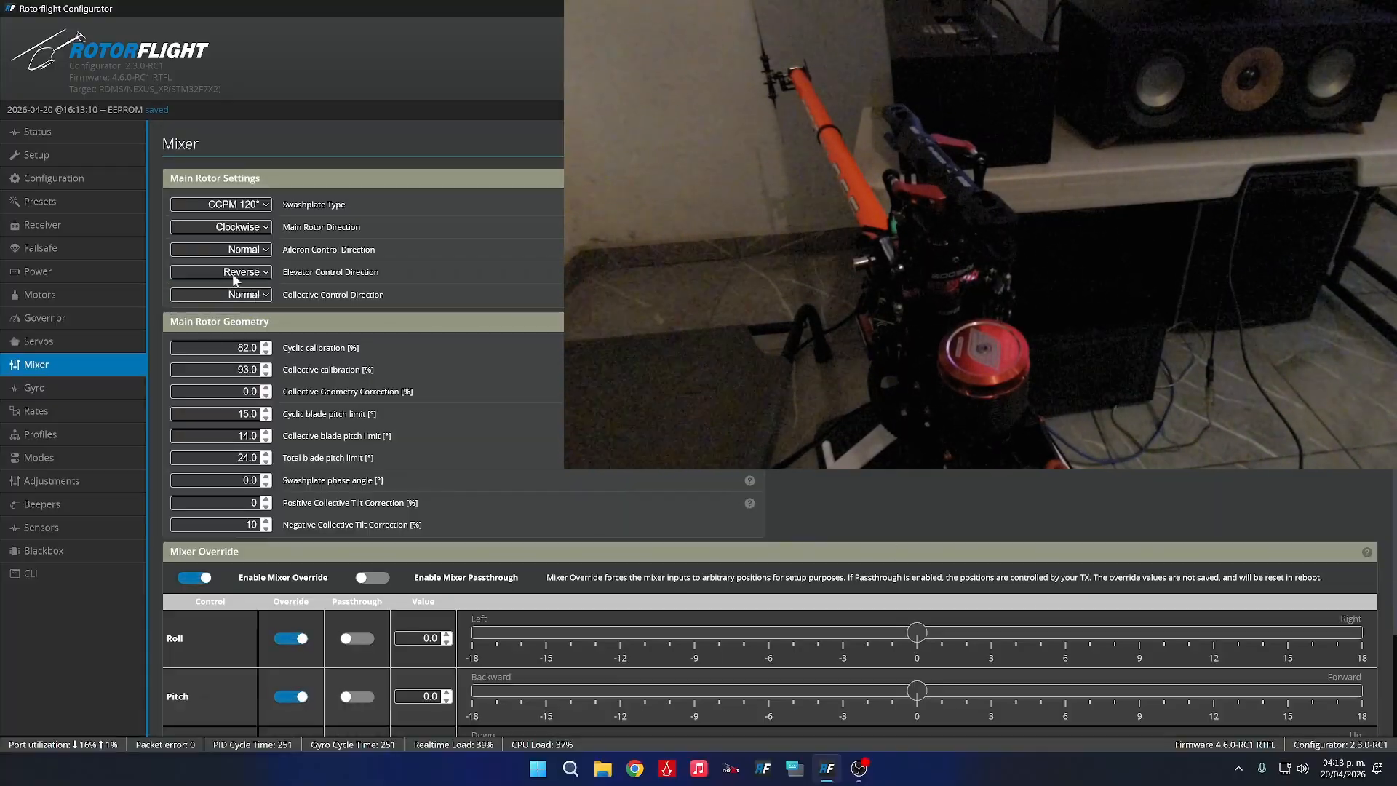
Move the pitch override forward and back to 0, and test the collective override around zero.
{"action": "scroll", "coordinate": [509, 436], "scroll_direction": "down", "scroll_amount": 3}
{"action": "left_click_drag", "start_coordinate": [919, 568], "coordinate": [1024, 572]}
{"action": "left_click", "coordinate": [915, 569]}
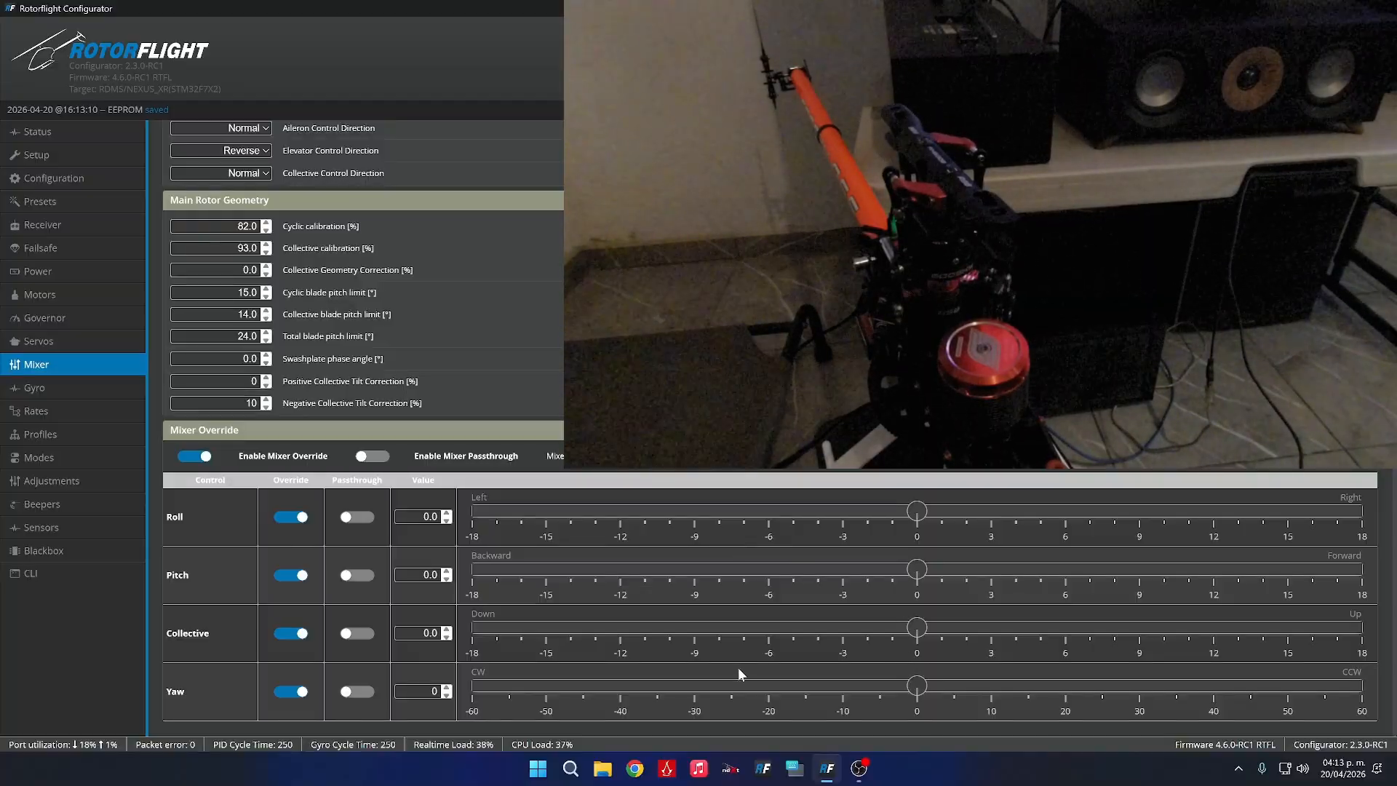
{"action": "mouse_move", "coordinate": [923, 623]}
{"action": "left_mouse_down"}
{"action": "mouse_move", "coordinate": [1026, 620]}
{"action": "mouse_move", "coordinate": [762, 632]}
{"action": "mouse_move", "coordinate": [928, 633]}
{"action": "left_mouse_up"}
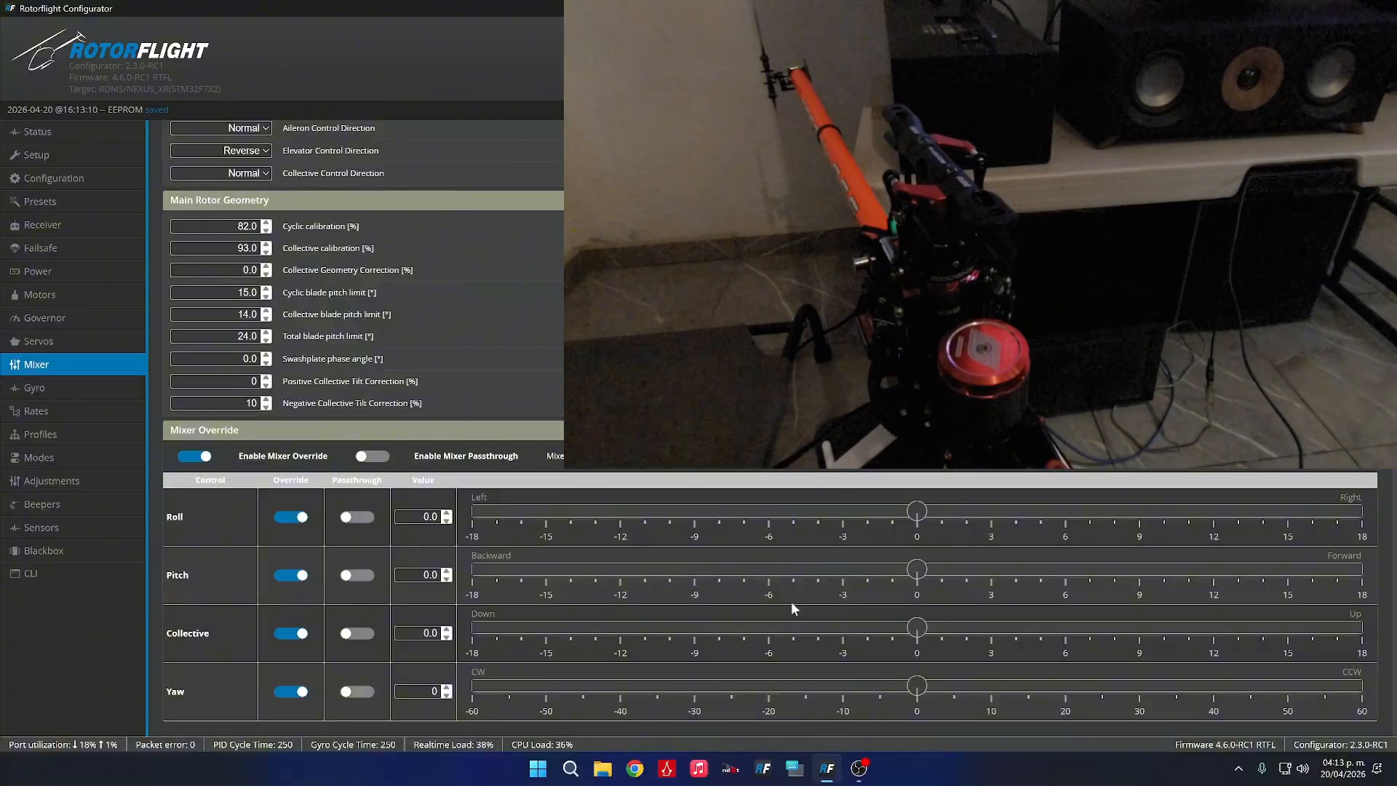
Test the roll override at -9 and return it to 0.
{"action": "scroll", "coordinate": [791, 601], "scroll_direction": "up", "scroll_amount": 1}
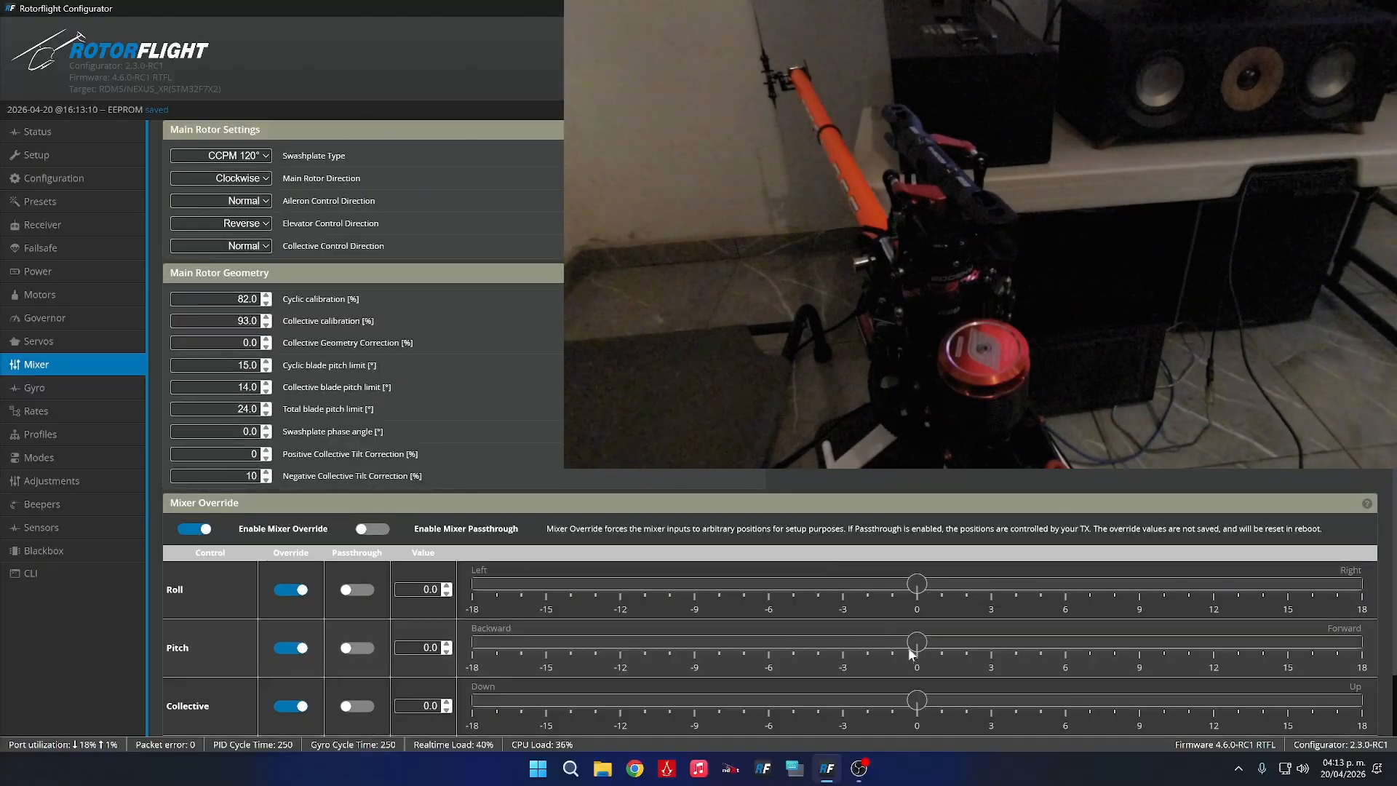
{"action": "scroll", "coordinate": [684, 617], "scroll_direction": "up", "scroll_amount": 1}
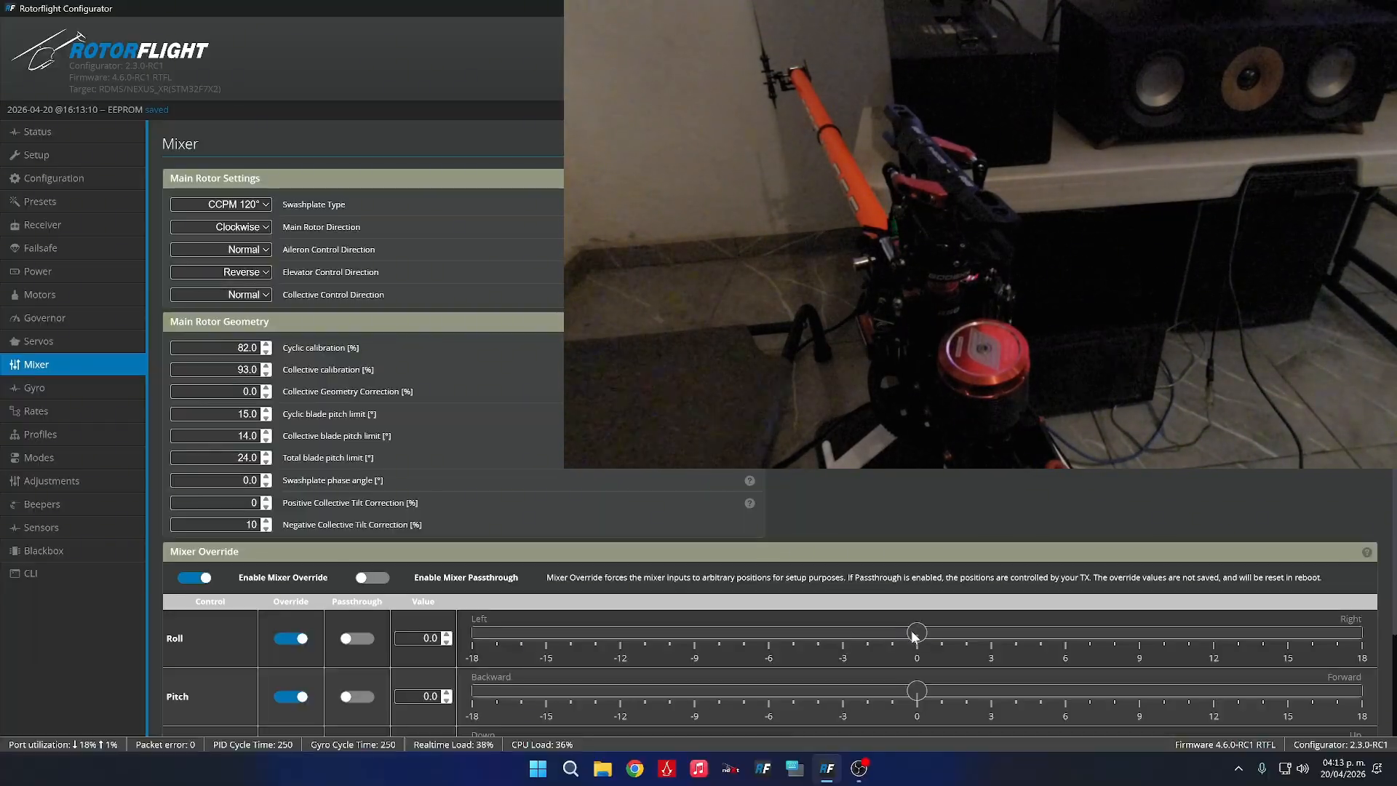
{"action": "left_click_drag", "start_coordinate": [814, 633], "coordinate": [724, 634]}
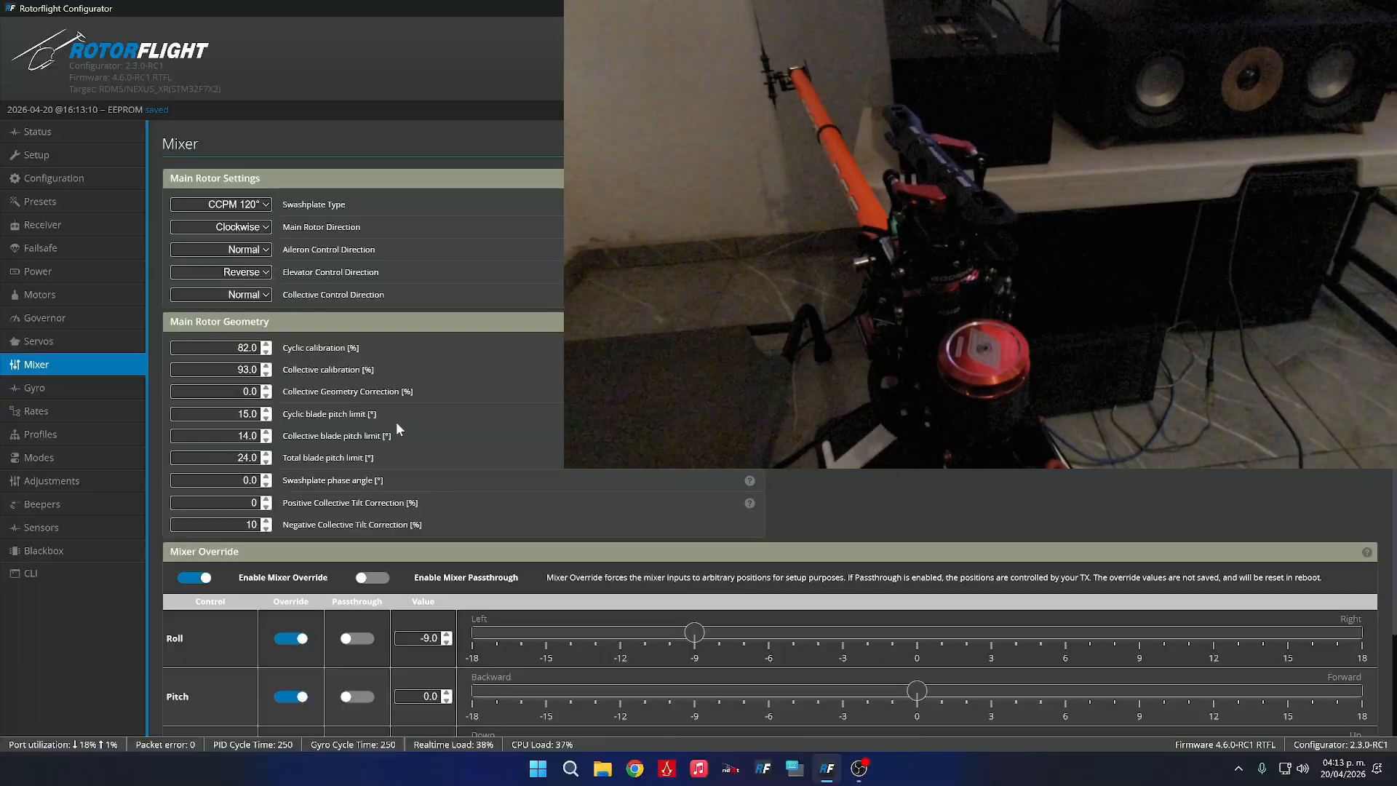
{"action": "left_click", "coordinate": [916, 632]}
Set both the cyclic calibration and the collective calibration to 50% and save.
{"action": "type", "text": "50"}
{"action": "left_click", "coordinate": [243, 370]}
{"action": "type", "text": "5"}
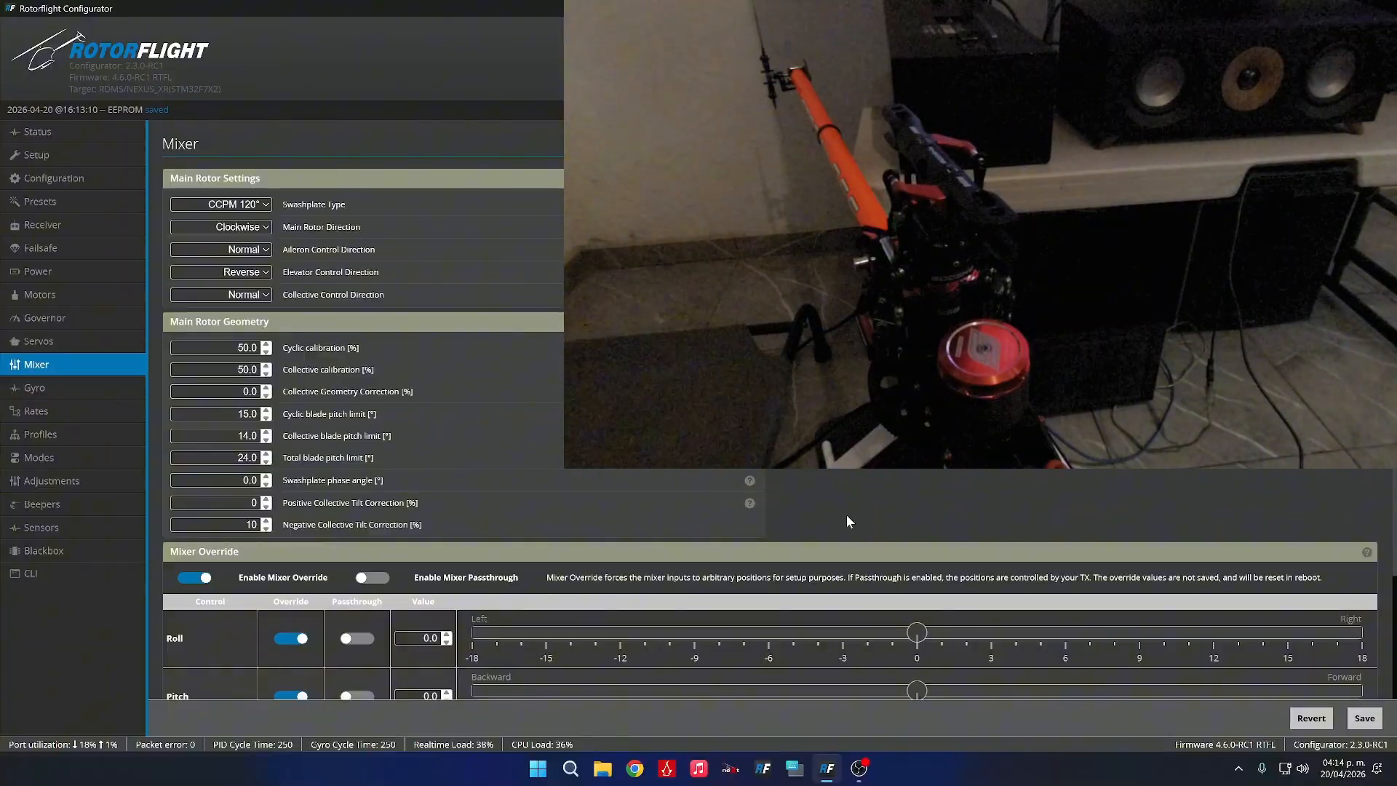
{"action": "left_click", "coordinate": [1365, 718]}
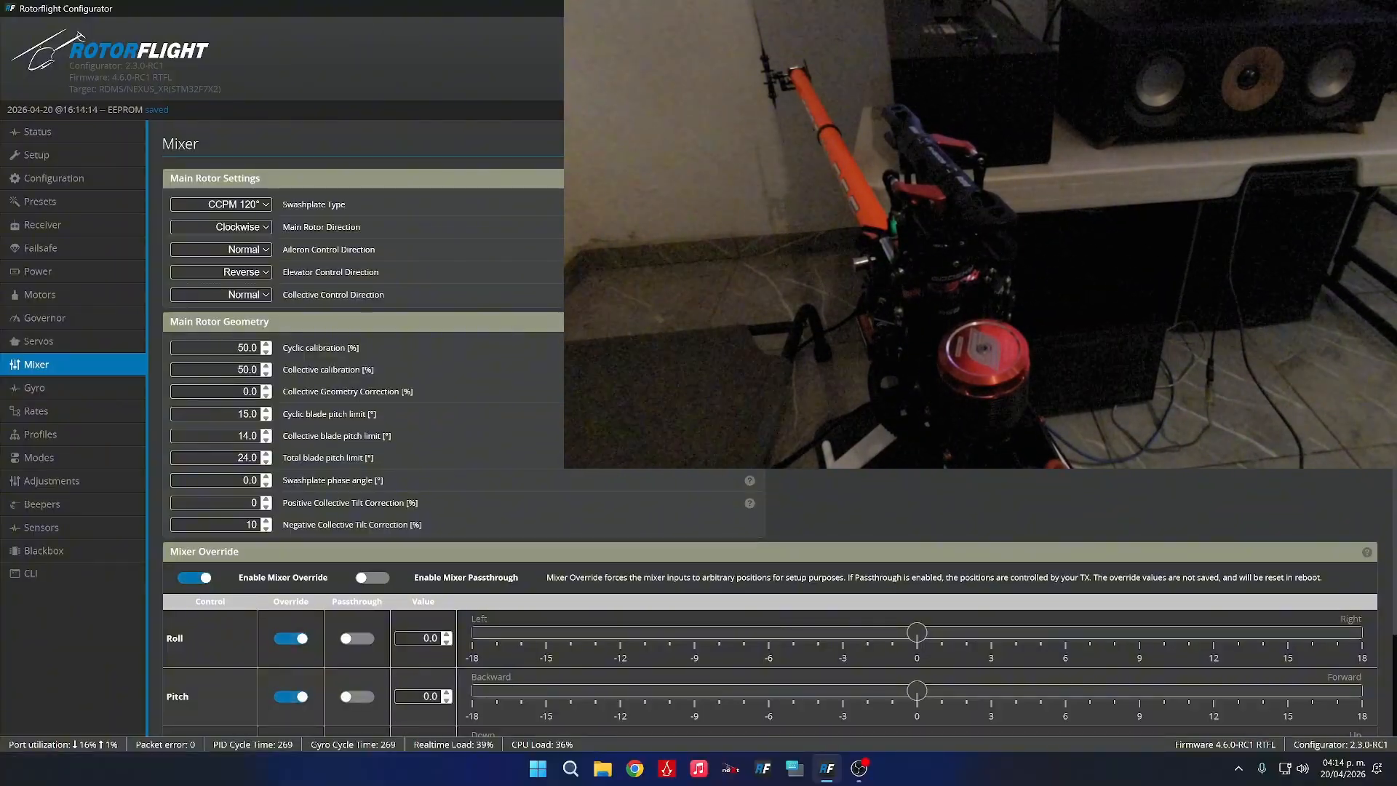
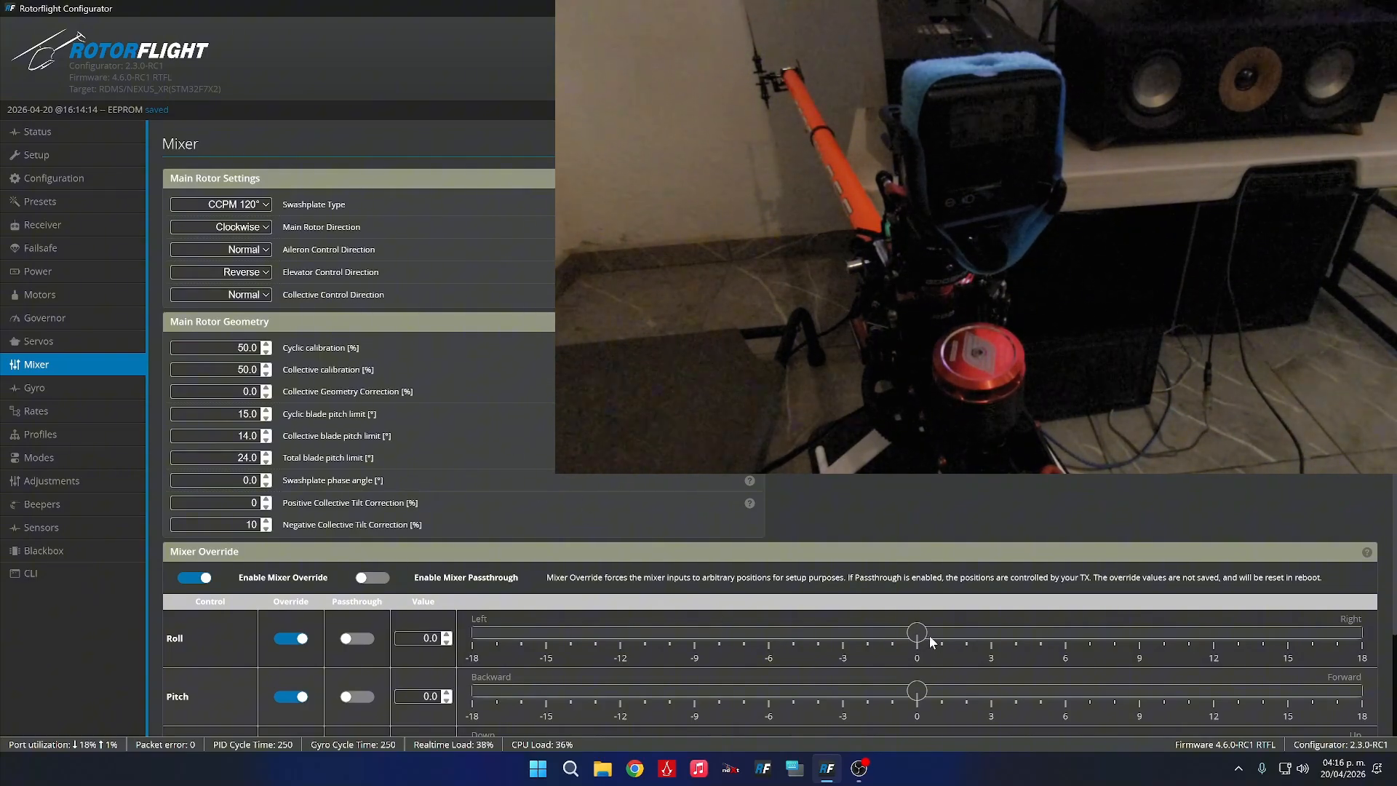
Adjust the cyclic calibration to 82% with the roll override held at -9, then return the roll override to 0.
{"action": "left_click_drag", "start_coordinate": [918, 633], "coordinate": [795, 640]}
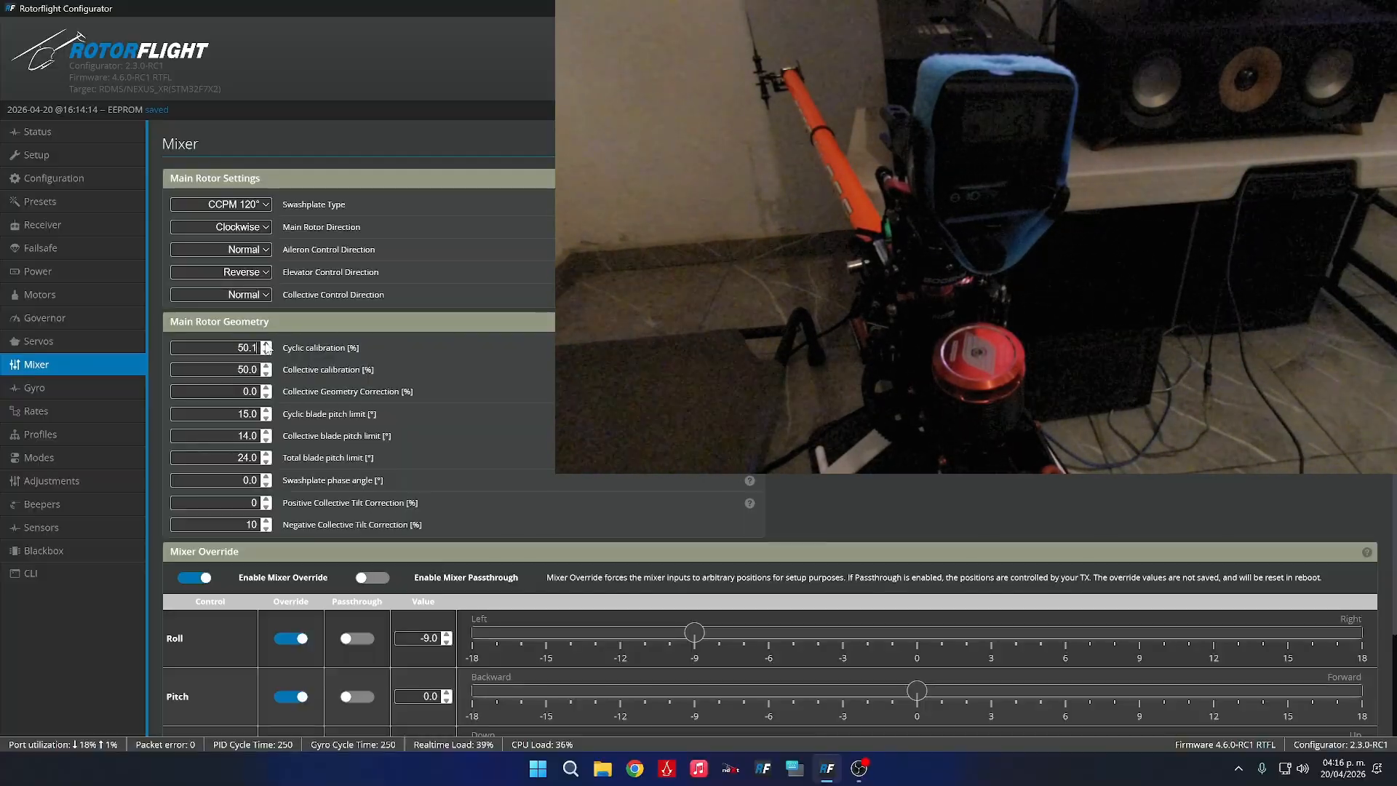
{"action": "left_click", "coordinate": [266, 345]}
{"action": "left_click", "coordinate": [266, 345]}
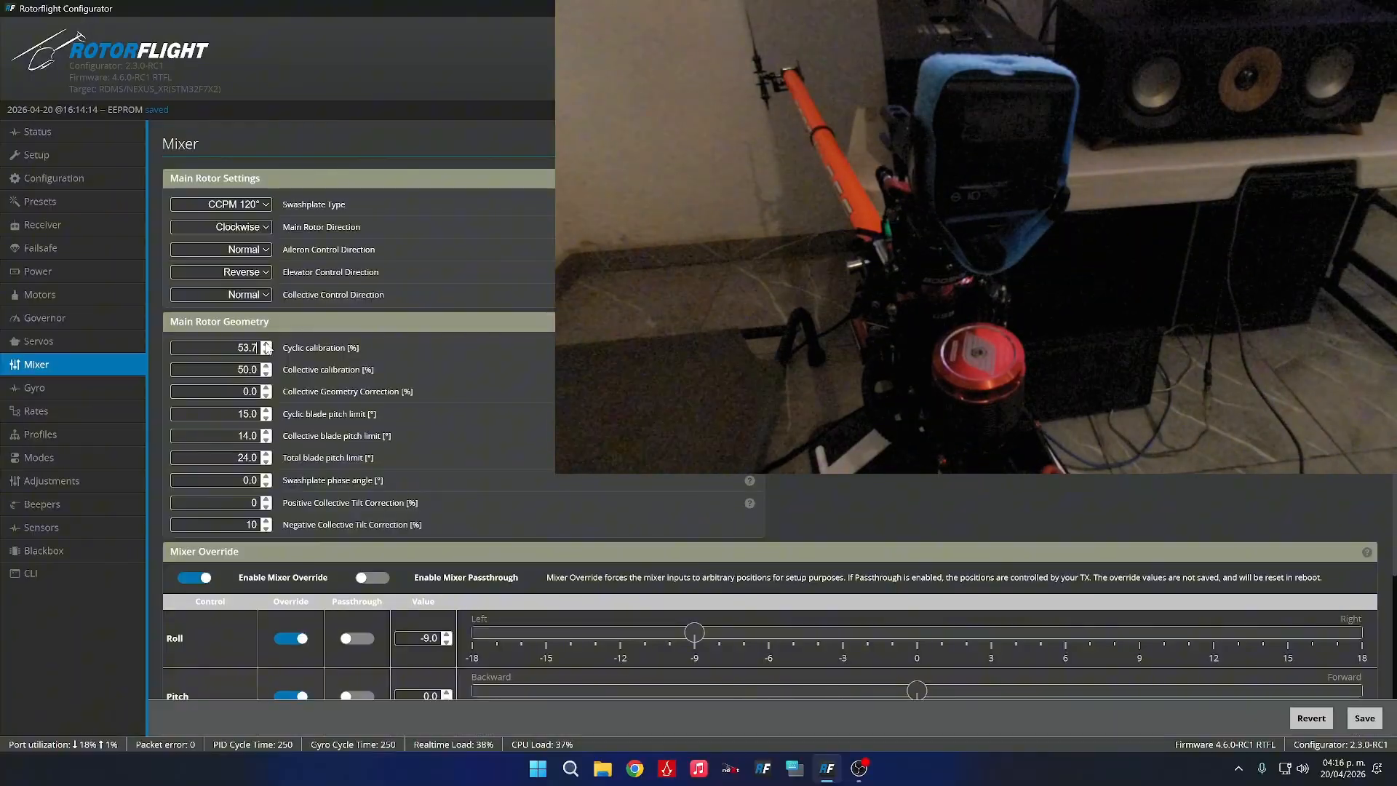
{"action": "left_click", "coordinate": [267, 345]}
{"action": "left_click", "coordinate": [266, 345]}
{"action": "left_click", "coordinate": [266, 345]}
{"action": "left_click", "coordinate": [267, 344]}
{"action": "left_click", "coordinate": [266, 345]}
{"action": "left_click", "coordinate": [266, 345]}
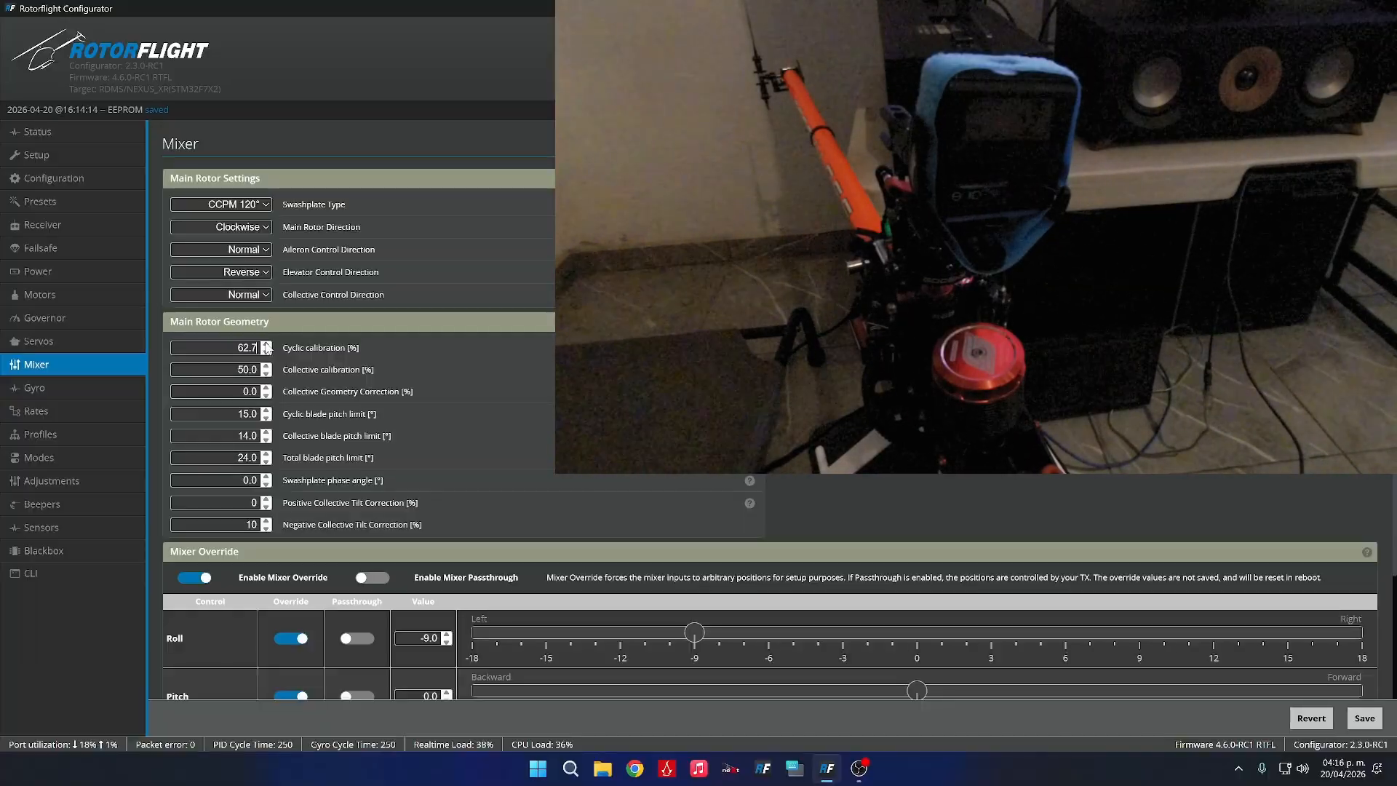
{"action": "left_click", "coordinate": [267, 344]}
{"action": "left_click", "coordinate": [267, 345]}
{"action": "left_click", "coordinate": [266, 345]}
{"action": "left_click", "coordinate": [266, 345]}
{"action": "left_click", "coordinate": [266, 344]}
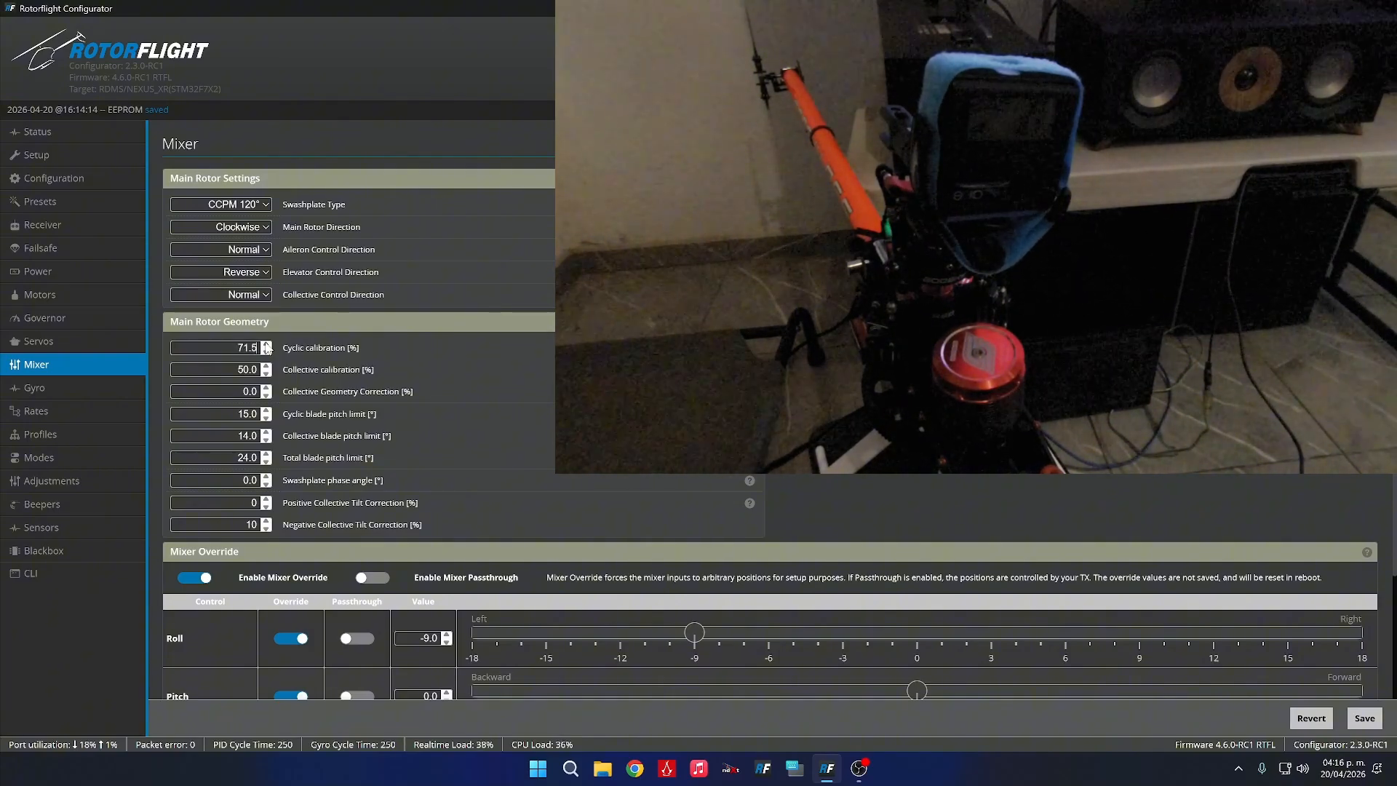
{"action": "left_click", "coordinate": [266, 345]}
{"action": "left_click", "coordinate": [266, 345]}
{"action": "left_click", "coordinate": [266, 345]}
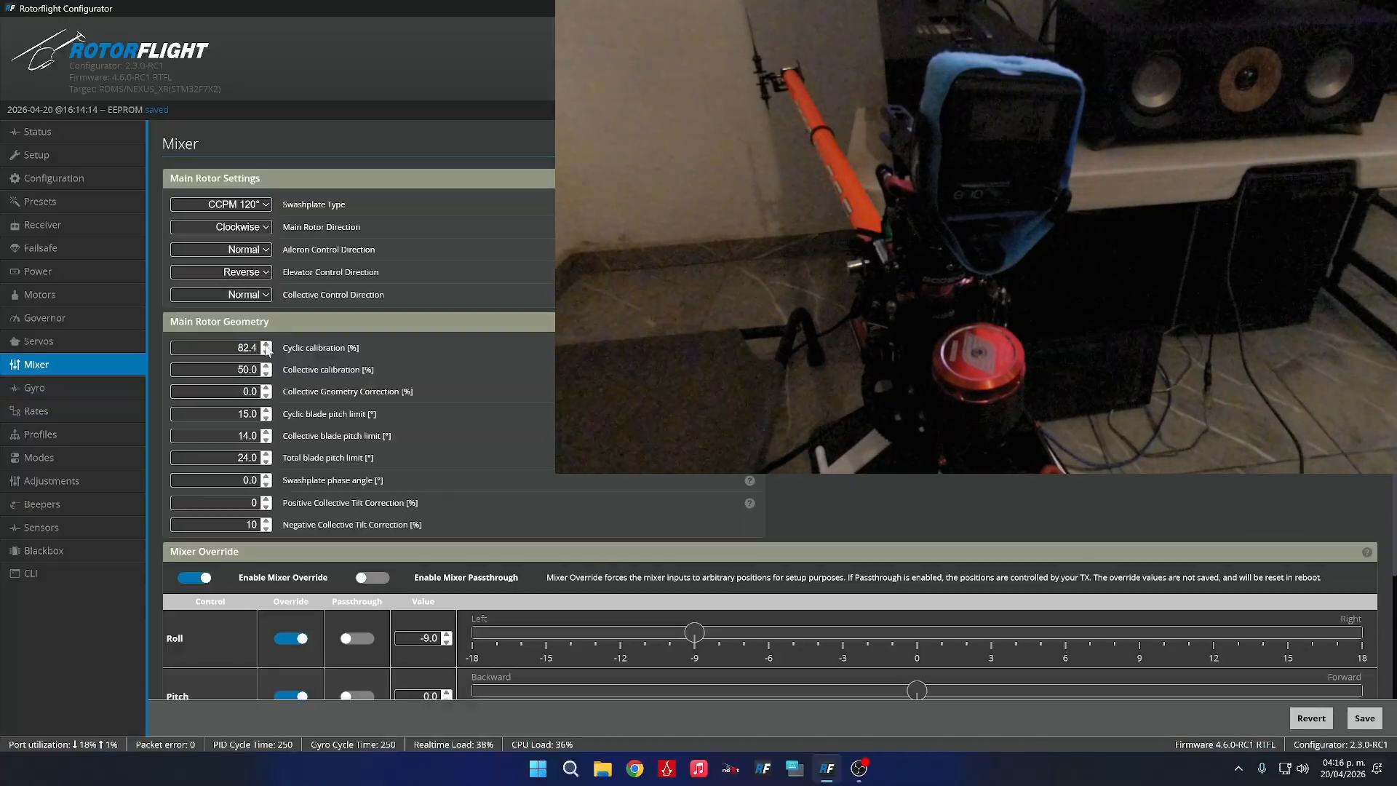
{"action": "left_click", "coordinate": [266, 352]}
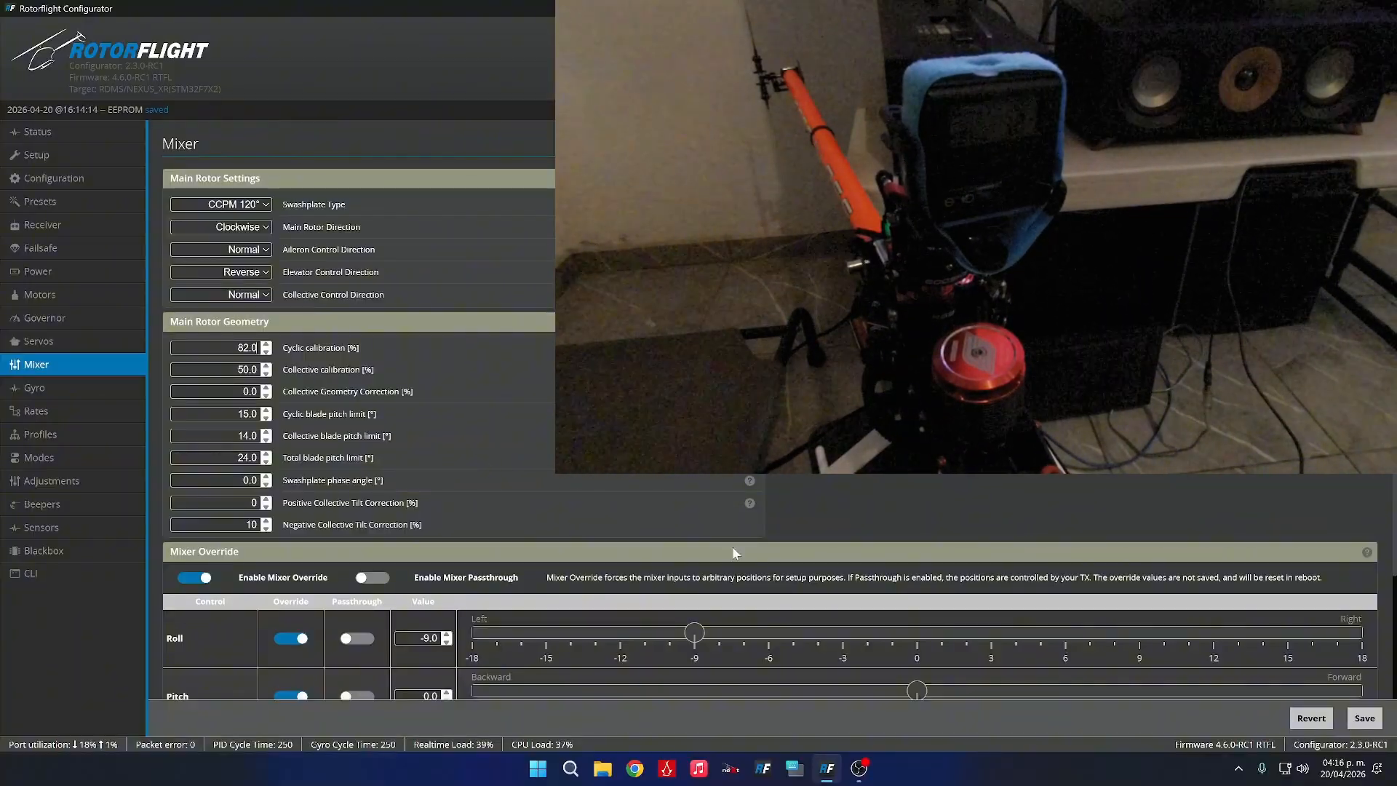
{"action": "left_click_drag", "start_coordinate": [708, 635], "coordinate": [920, 632]}
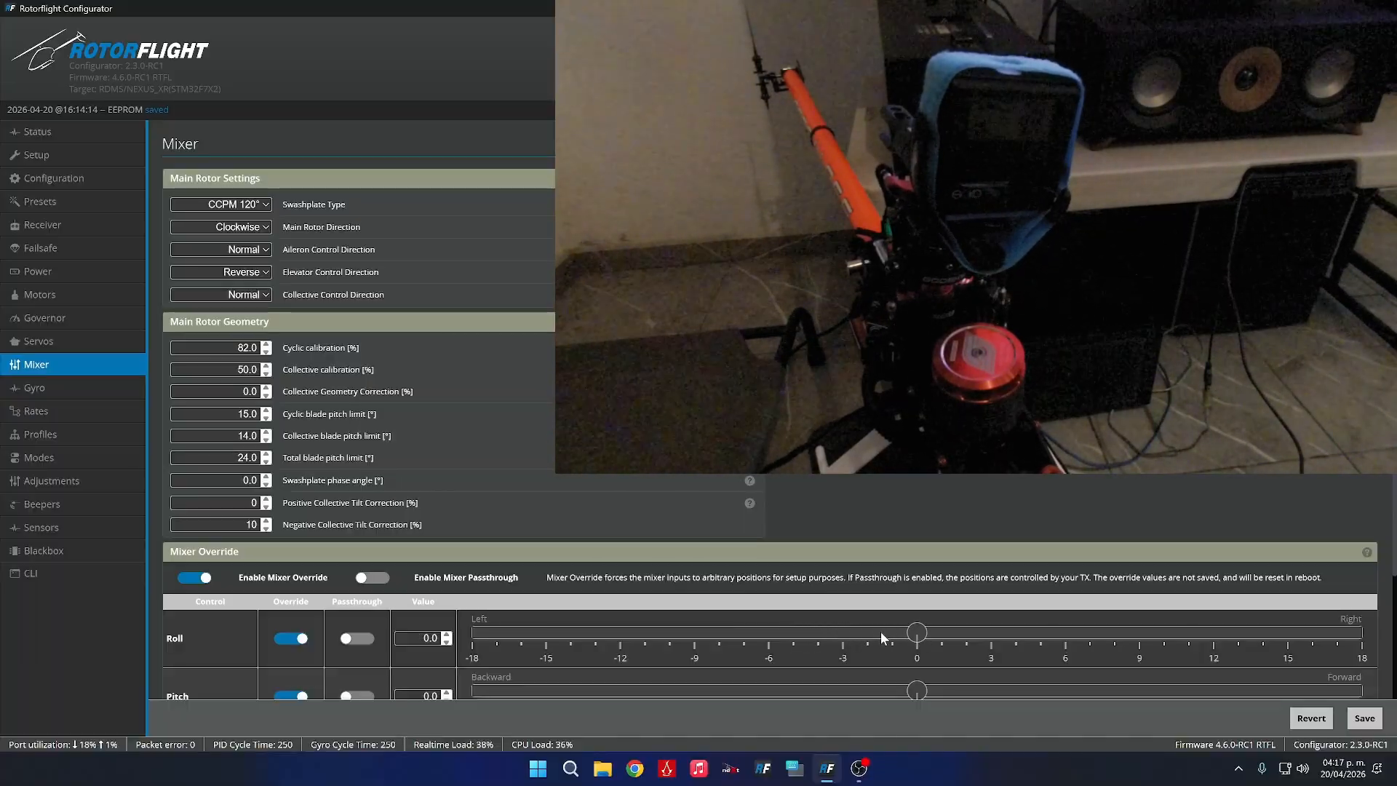
Recheck the roll override at -9, return it to 0, and save the mixer settings.
{"action": "left_click_drag", "start_coordinate": [829, 638], "coordinate": [694, 632]}
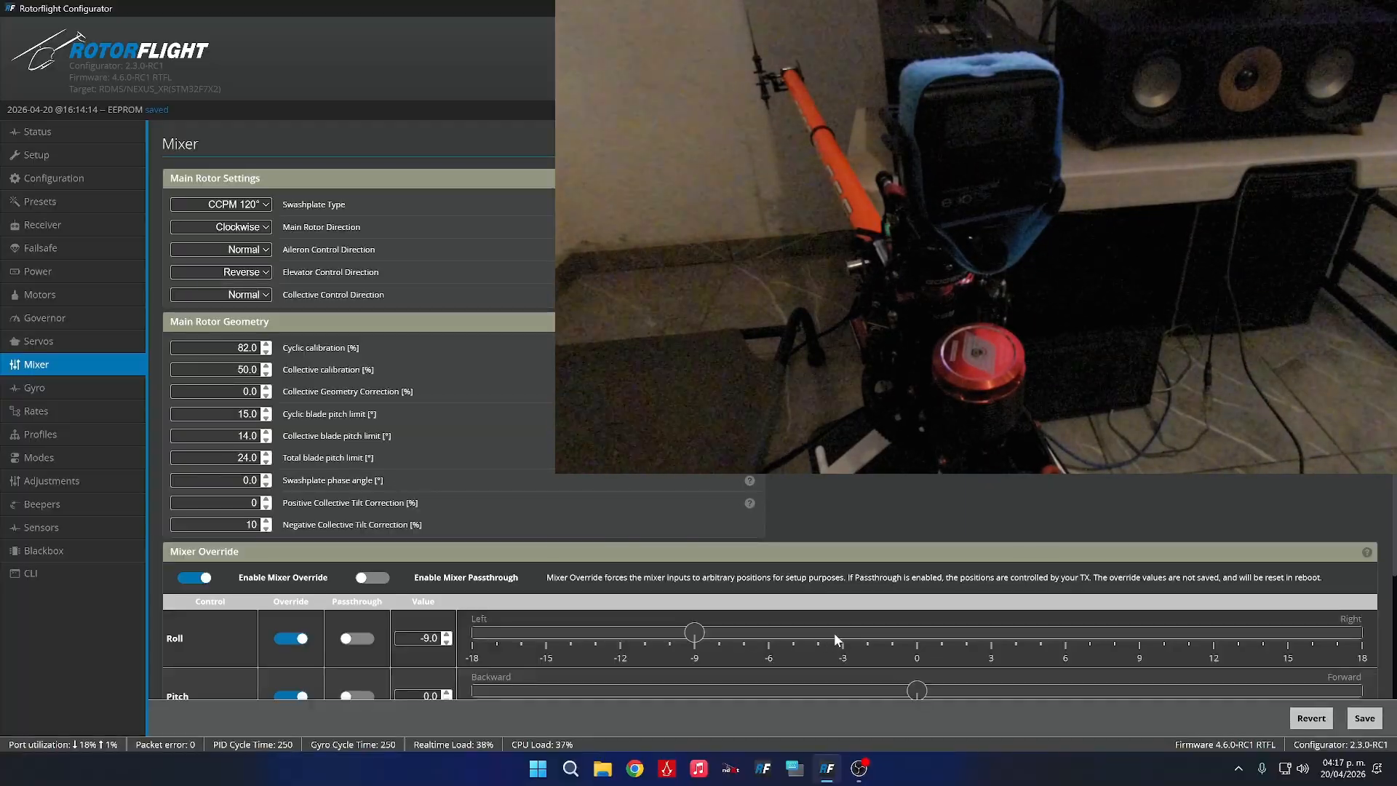
{"action": "left_click_drag", "start_coordinate": [834, 632], "coordinate": [894, 631]}
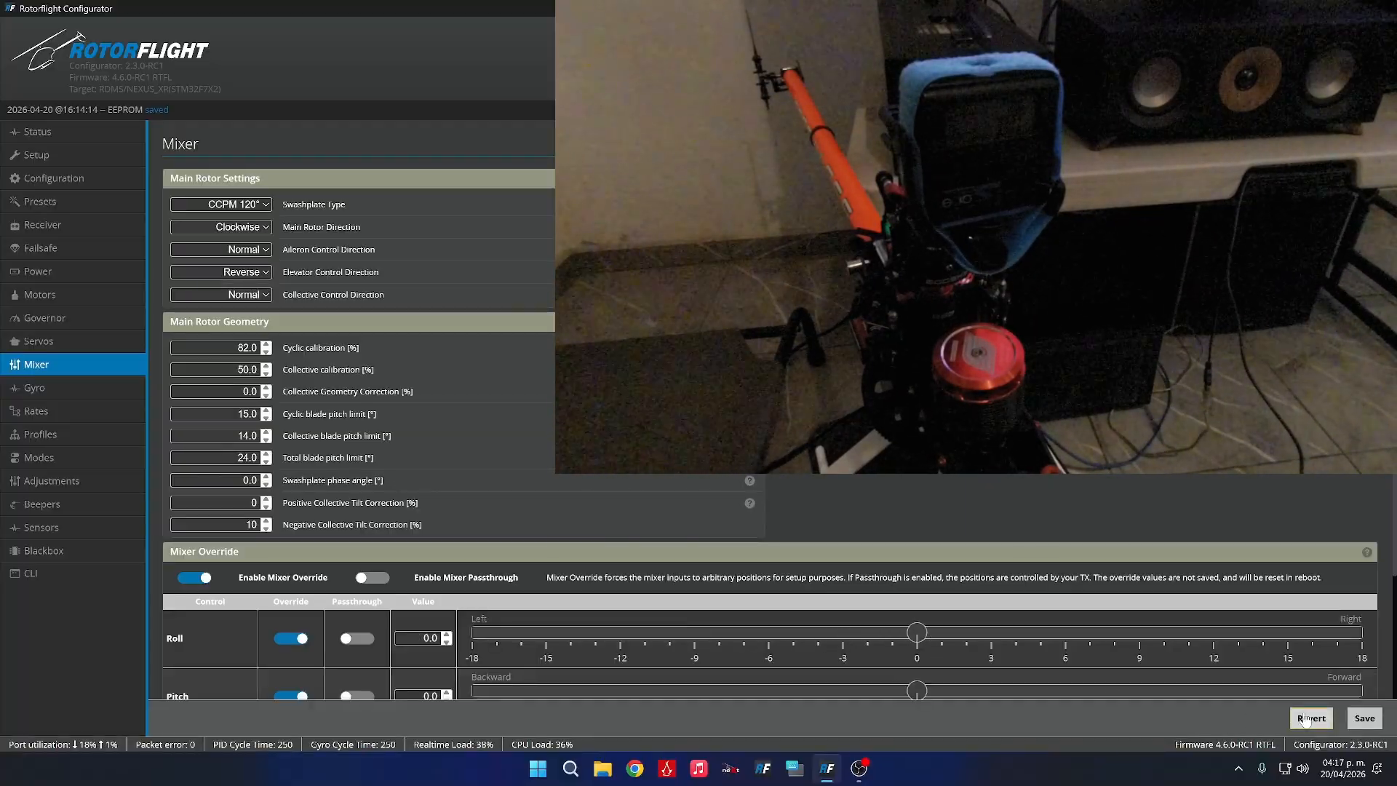
{"action": "left_click", "coordinate": [1365, 718]}
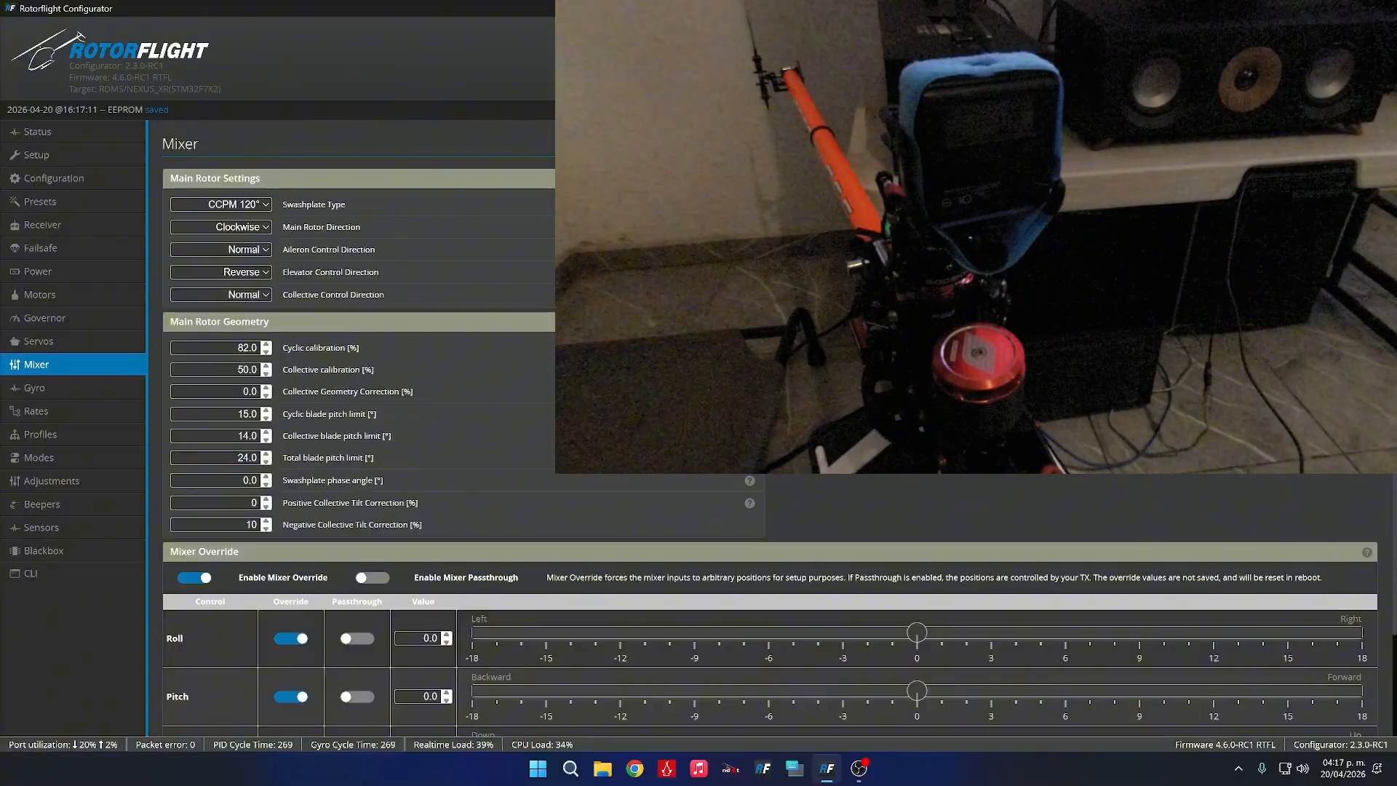
Hold the collective override at 9 and raise the collective calibration to 90%.
{"action": "scroll", "coordinate": [539, 580], "scroll_direction": "down", "scroll_amount": 2}
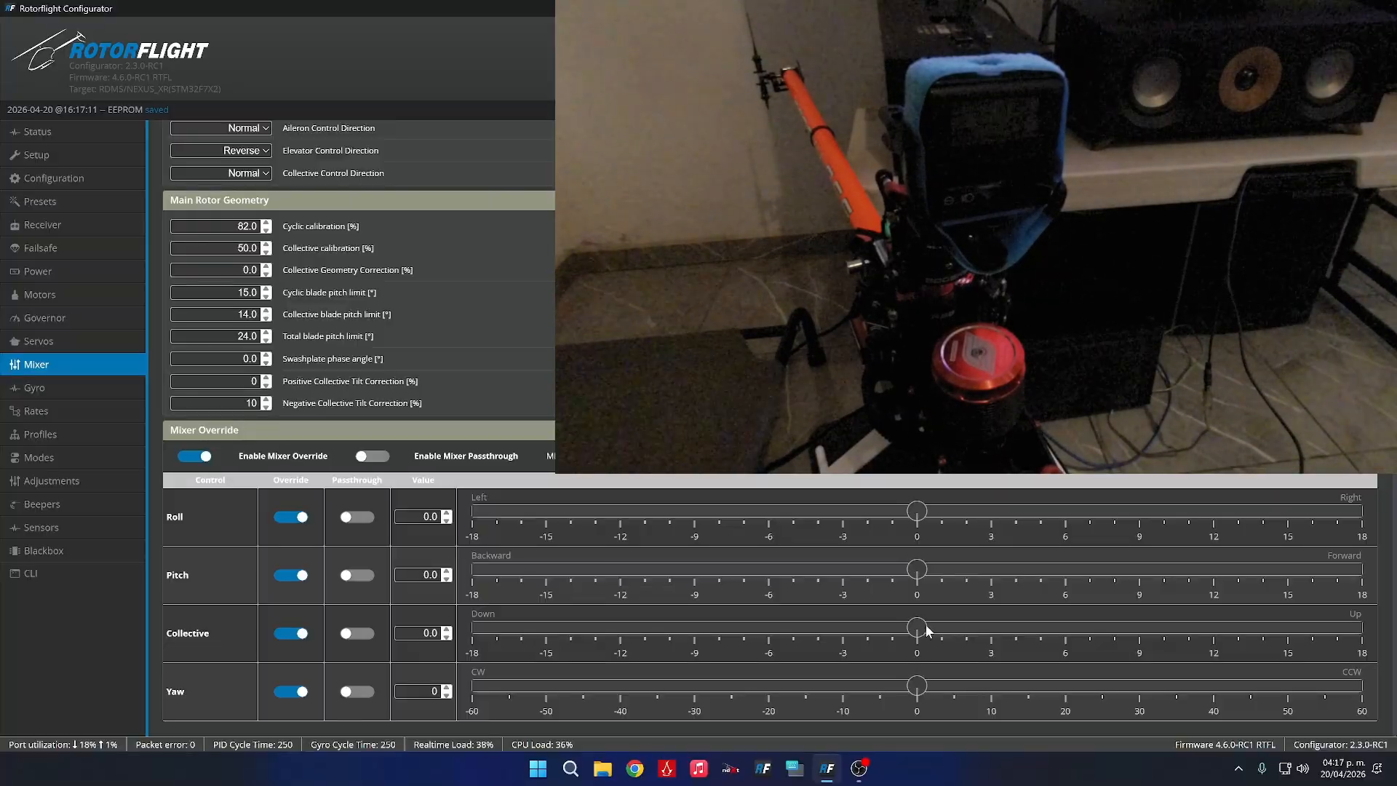
{"action": "left_click_drag", "start_coordinate": [933, 624], "coordinate": [1133, 630]}
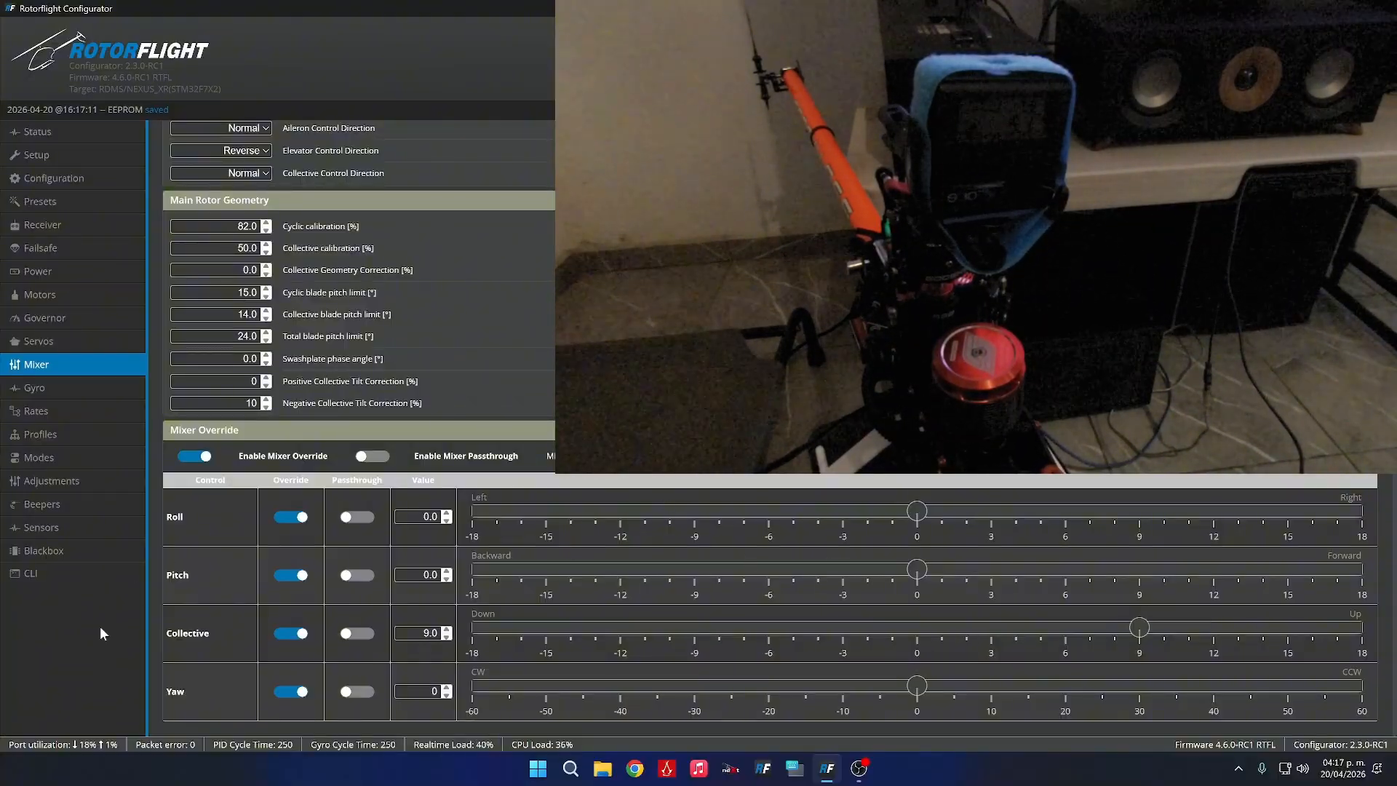
{"action": "left_click", "coordinate": [266, 244]}
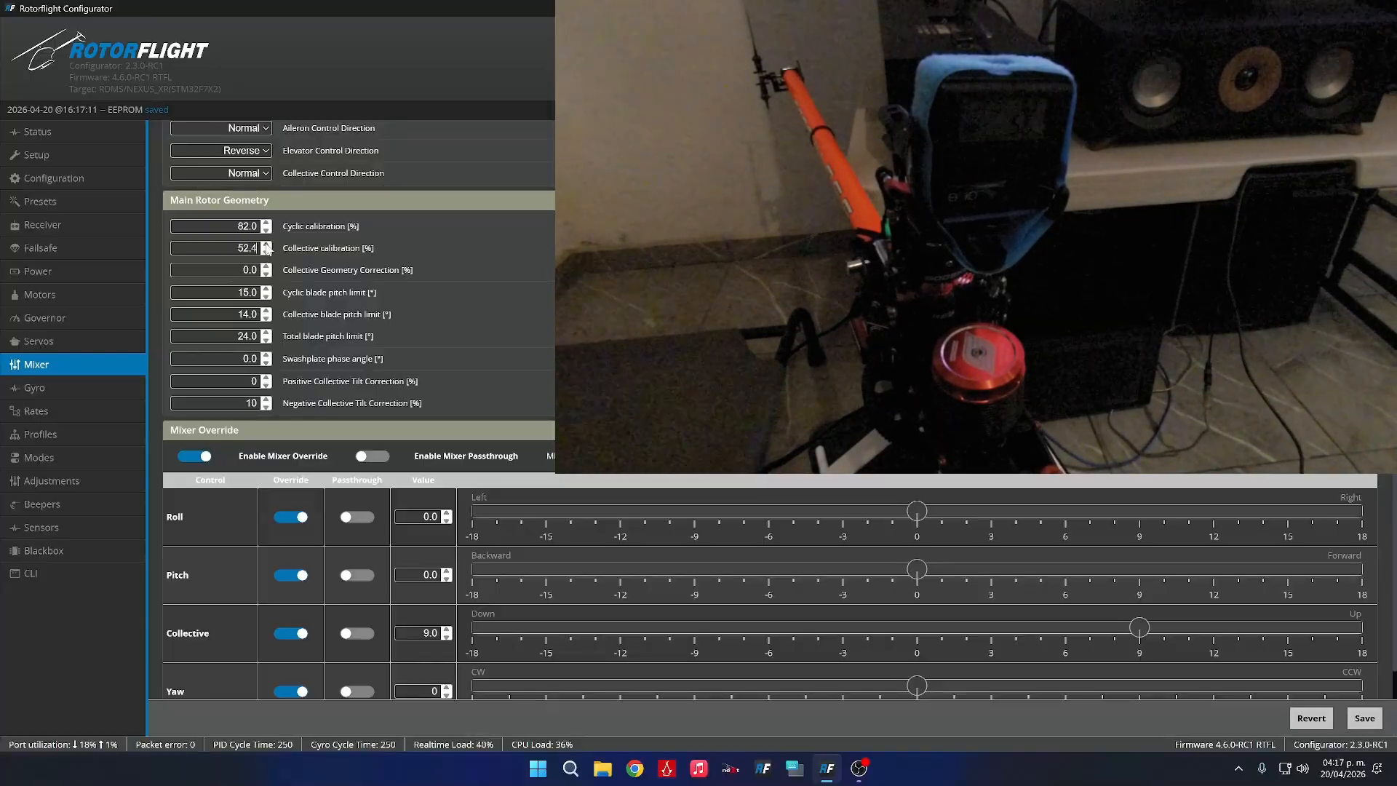
{"action": "left_click", "coordinate": [266, 245]}
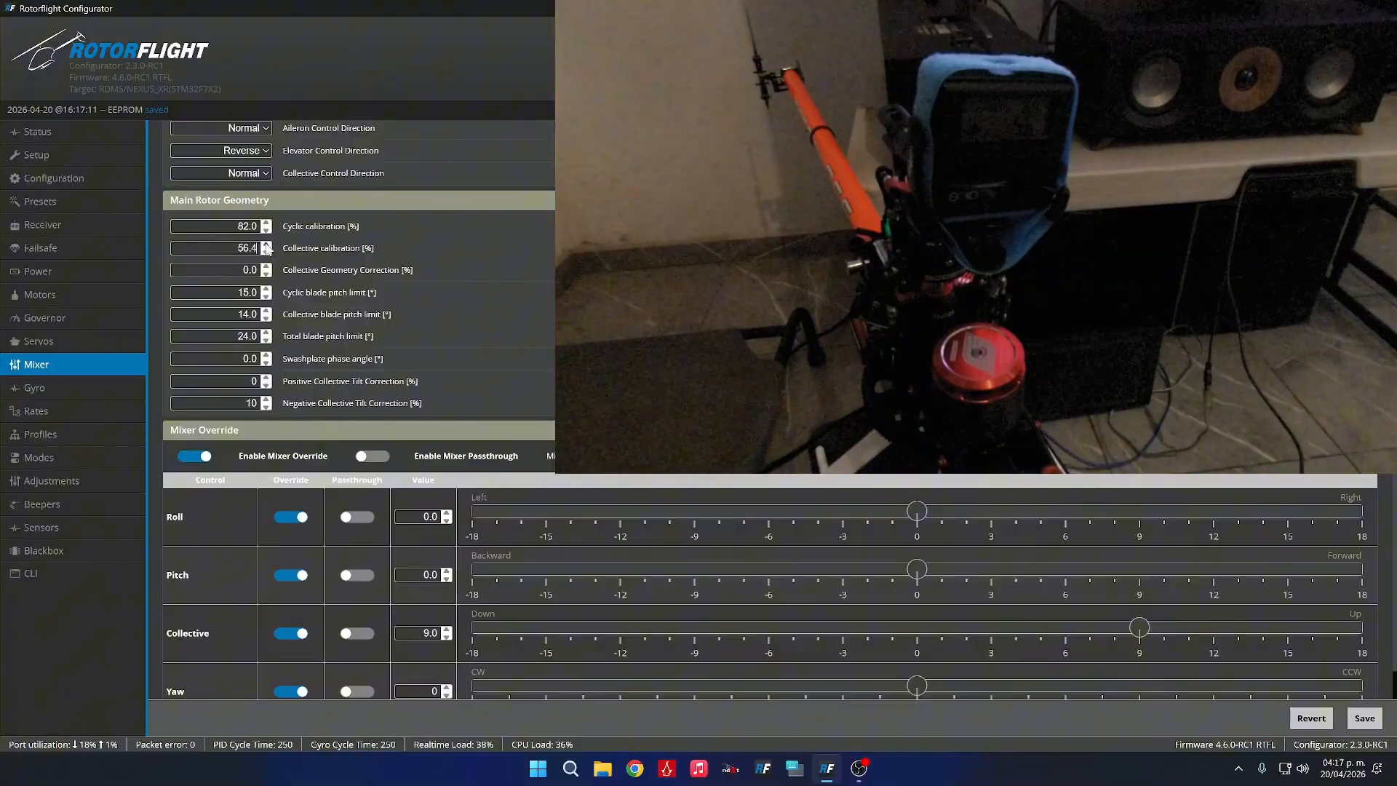
{"action": "left_click", "coordinate": [266, 246]}
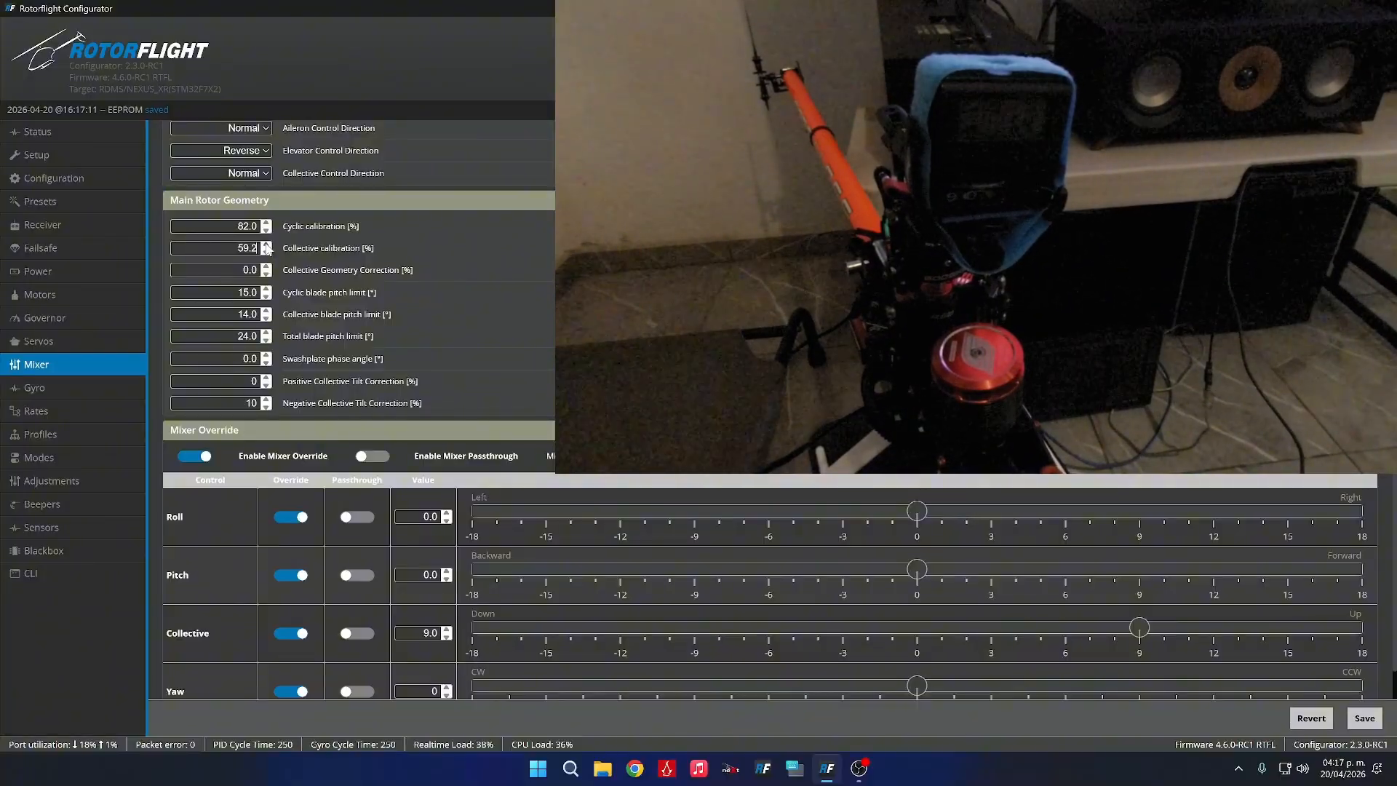
{"action": "left_click", "coordinate": [266, 245]}
{"action": "left_click", "coordinate": [267, 246]}
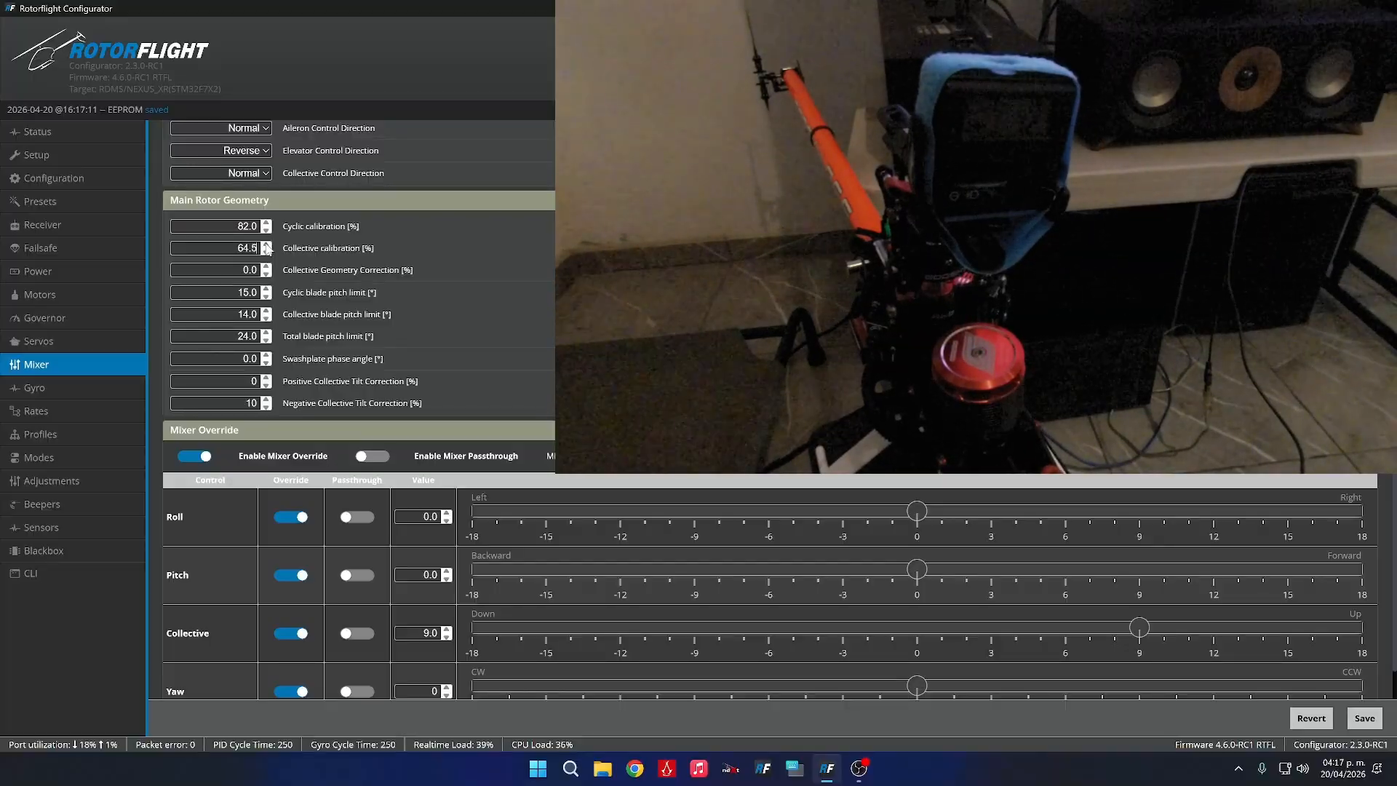
{"action": "left_click", "coordinate": [266, 245]}
{"action": "left_click", "coordinate": [267, 245]}
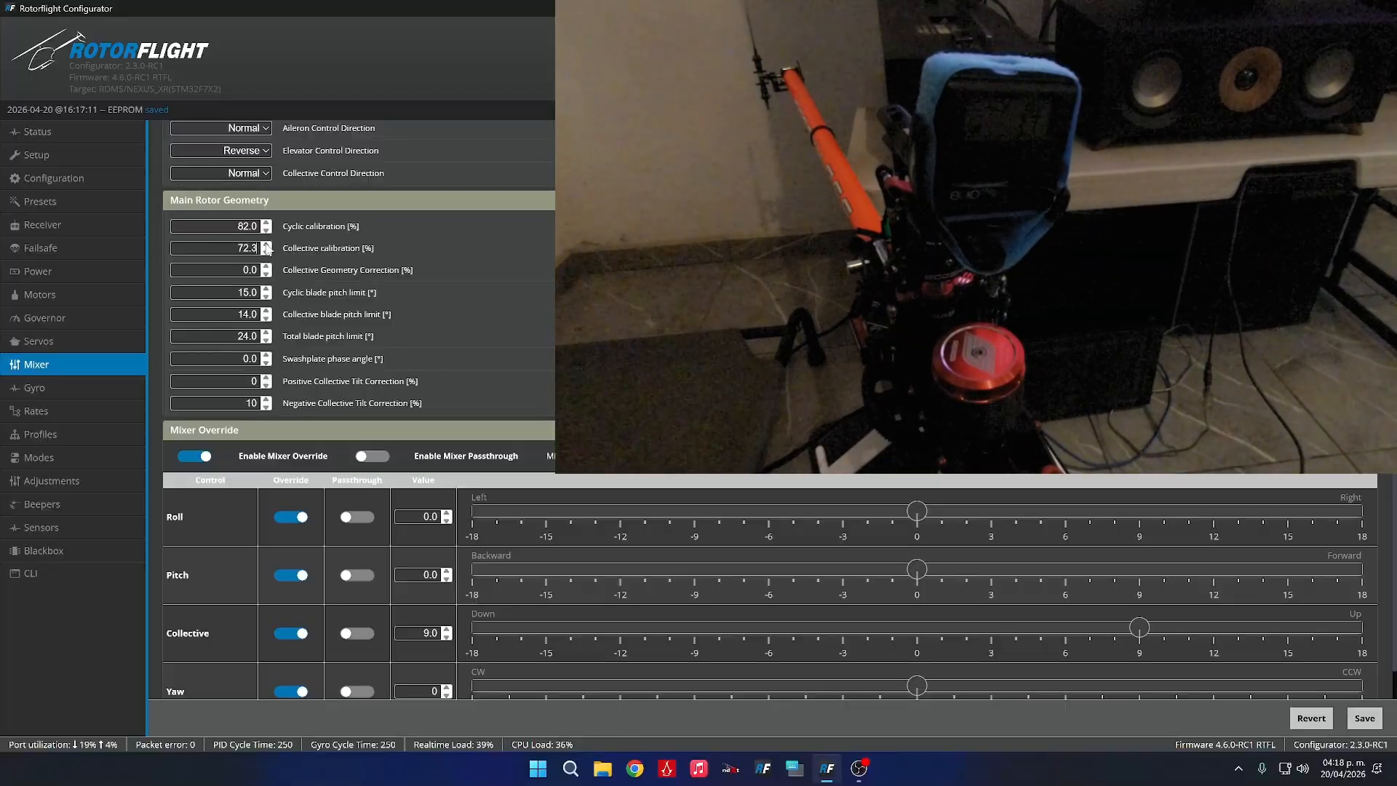
{"action": "left_click", "coordinate": [267, 245]}
{"action": "left_click", "coordinate": [267, 245]}
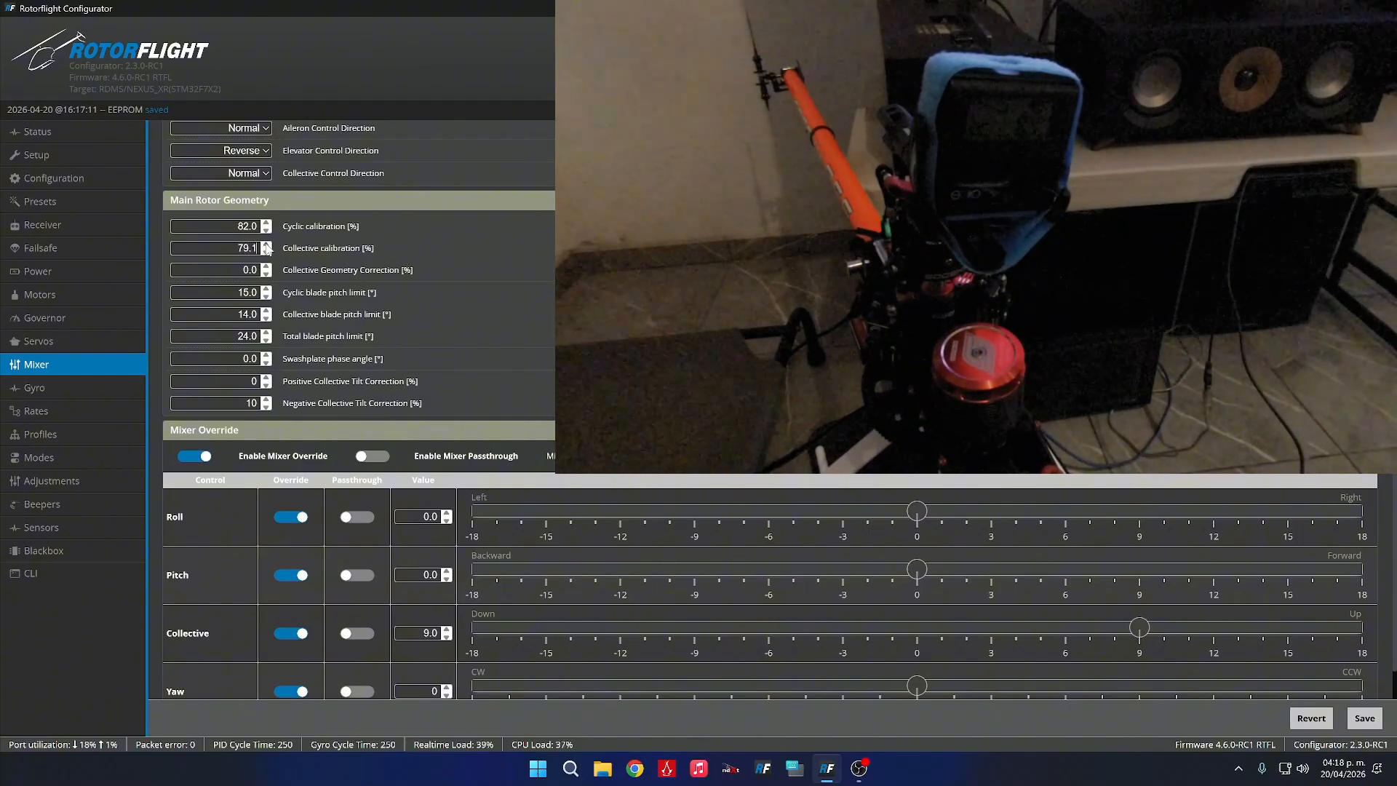
{"action": "left_click", "coordinate": [267, 245]}
{"action": "left_click", "coordinate": [266, 245]}
{"action": "left_click", "coordinate": [266, 245]}
{"action": "left_click", "coordinate": [267, 246]}
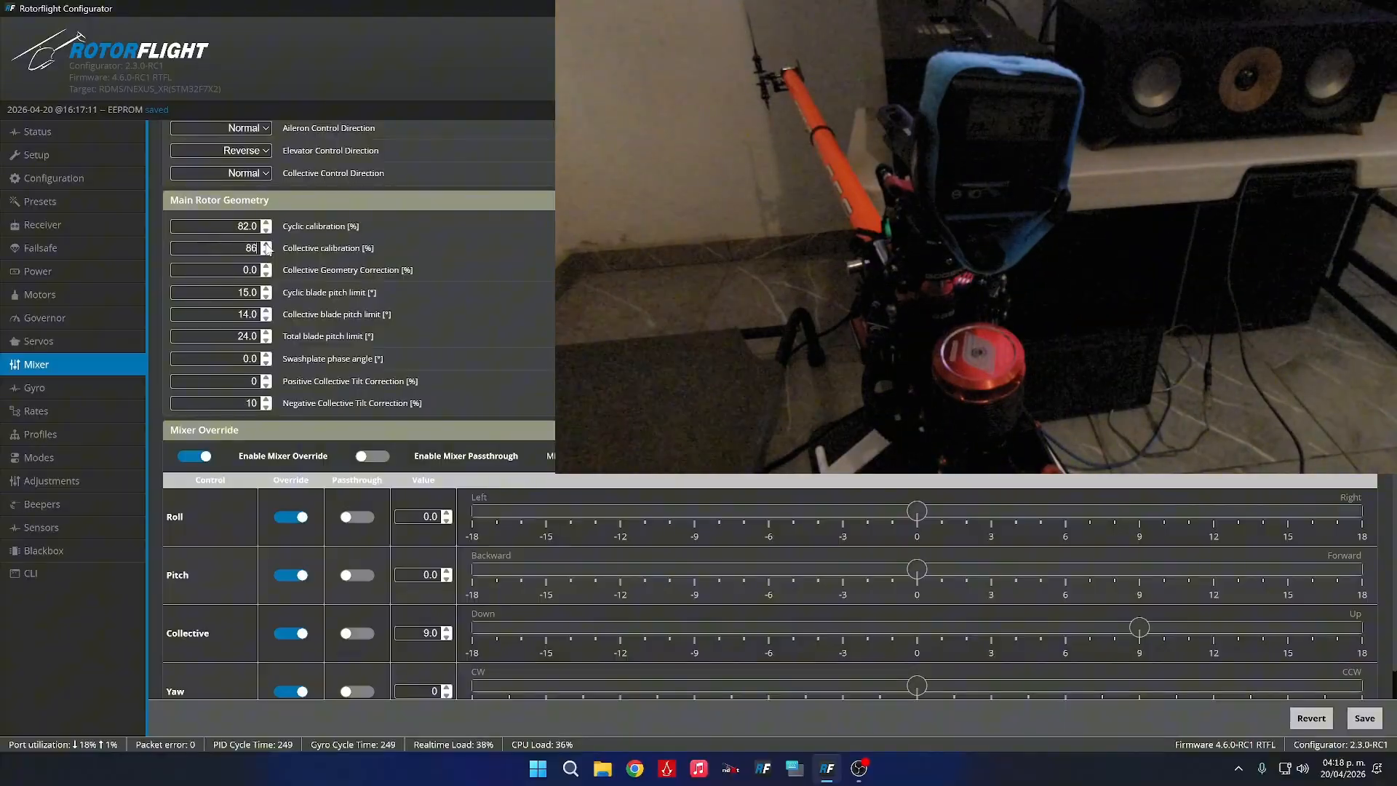
{"action": "left_click", "coordinate": [266, 245]}
{"action": "left_click", "coordinate": [266, 246]}
{"action": "left_click", "coordinate": [266, 245]}
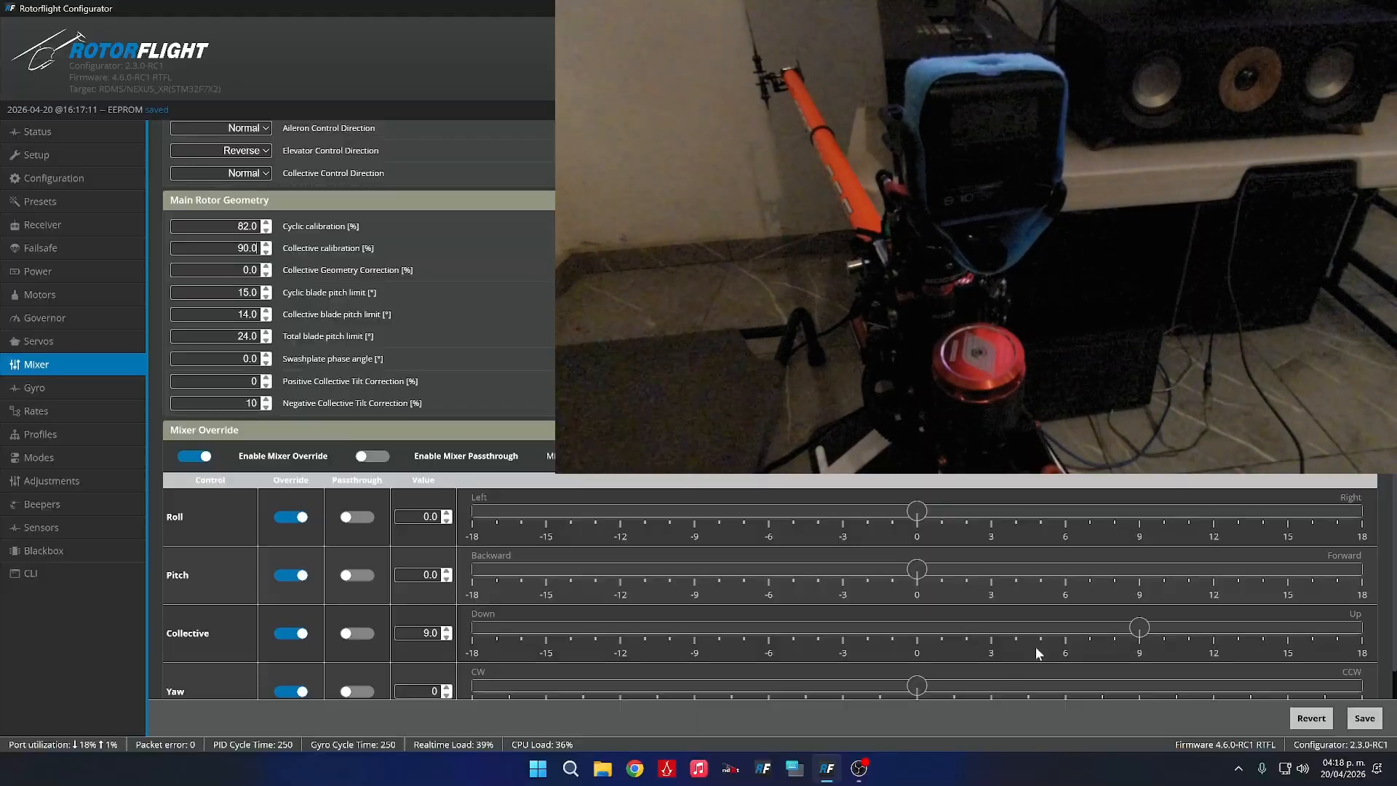
Test the collective override at several negative and positive positions, including -8, -6, -4 and 3, and return it to 0.
{"action": "left_click_drag", "start_coordinate": [1091, 629], "coordinate": [753, 629]}
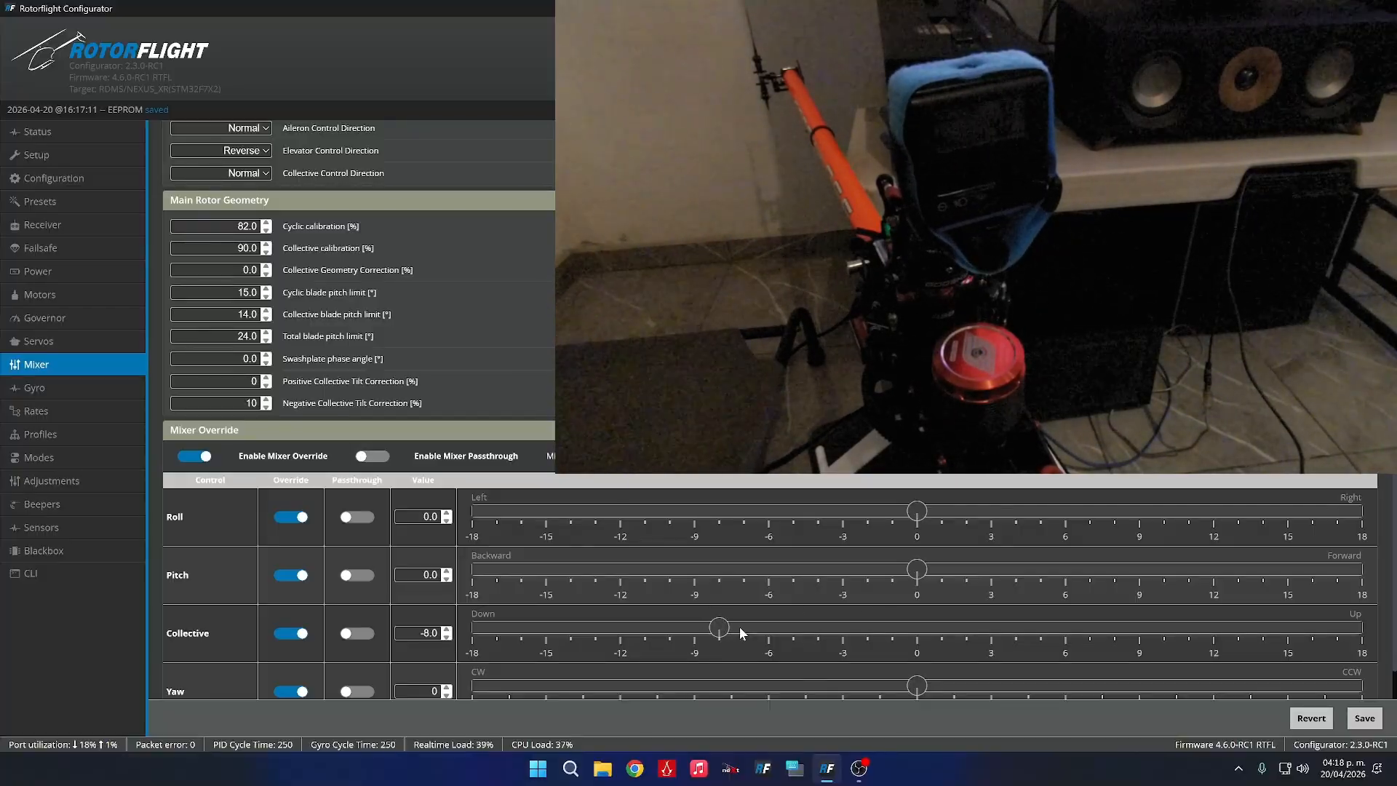
{"action": "left_click_drag", "start_coordinate": [769, 630], "coordinate": [873, 630]}
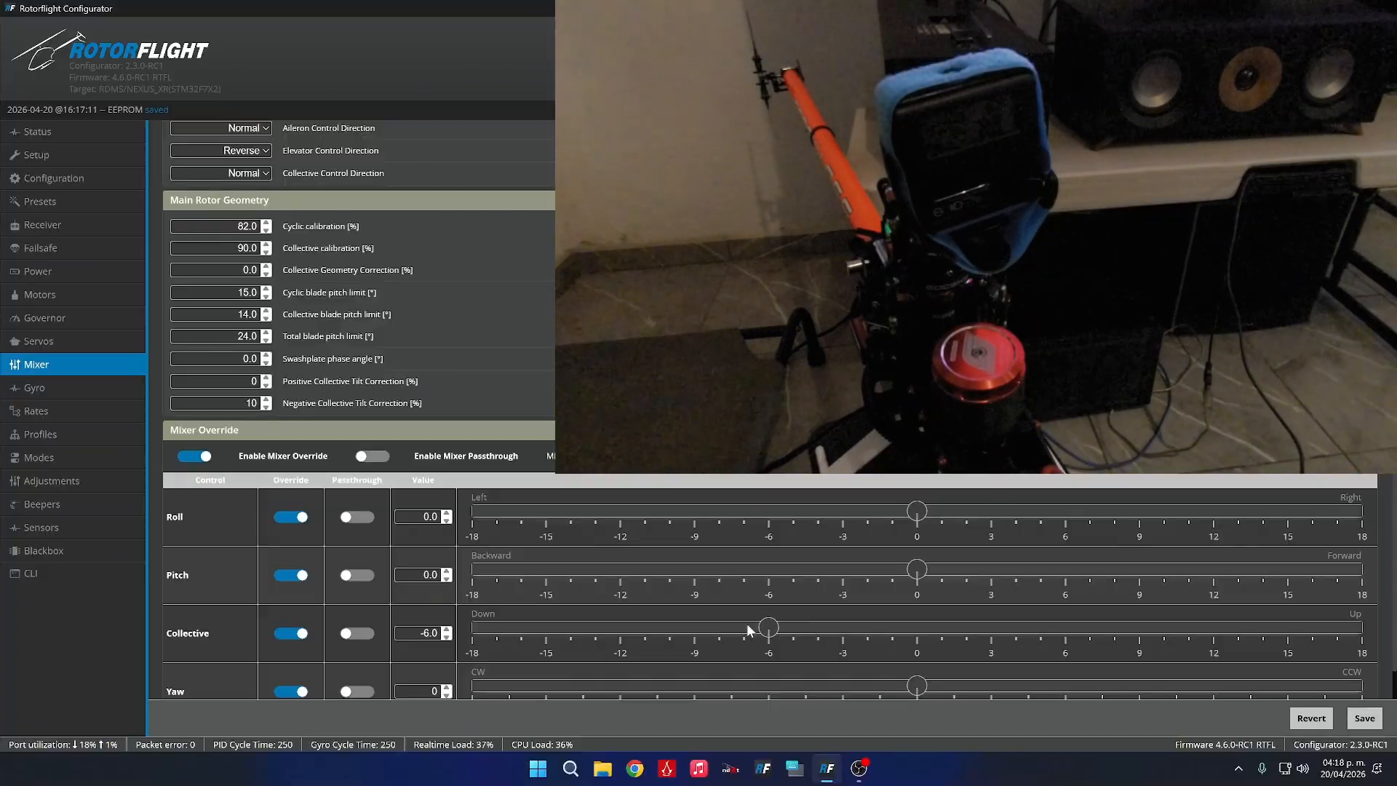
{"action": "left_click_drag", "start_coordinate": [713, 624], "coordinate": [759, 630]}
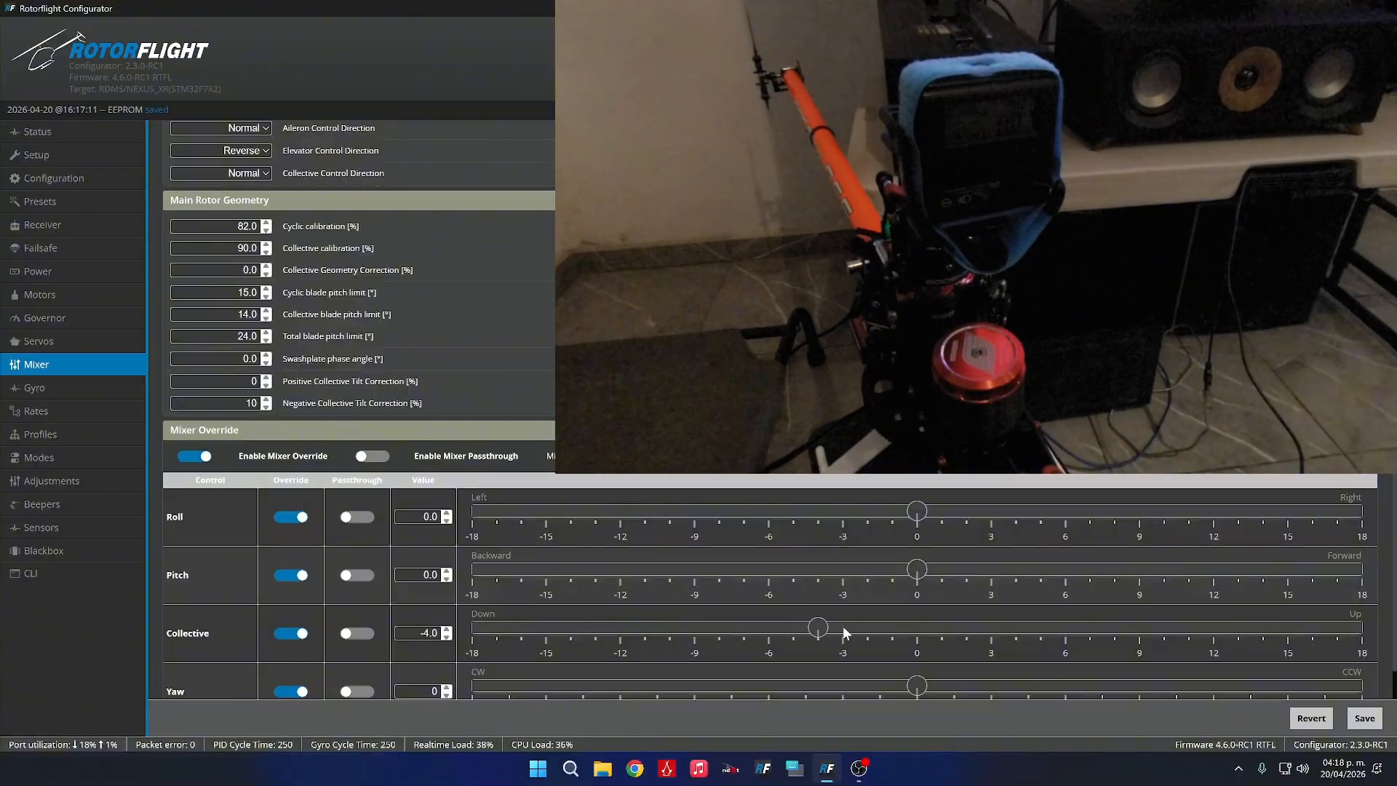
{"action": "left_click_drag", "start_coordinate": [844, 629], "coordinate": [1005, 632]}
{"action": "left_click_drag", "start_coordinate": [1088, 629], "coordinate": [1061, 626]}
{"action": "left_click", "coordinate": [973, 624]}
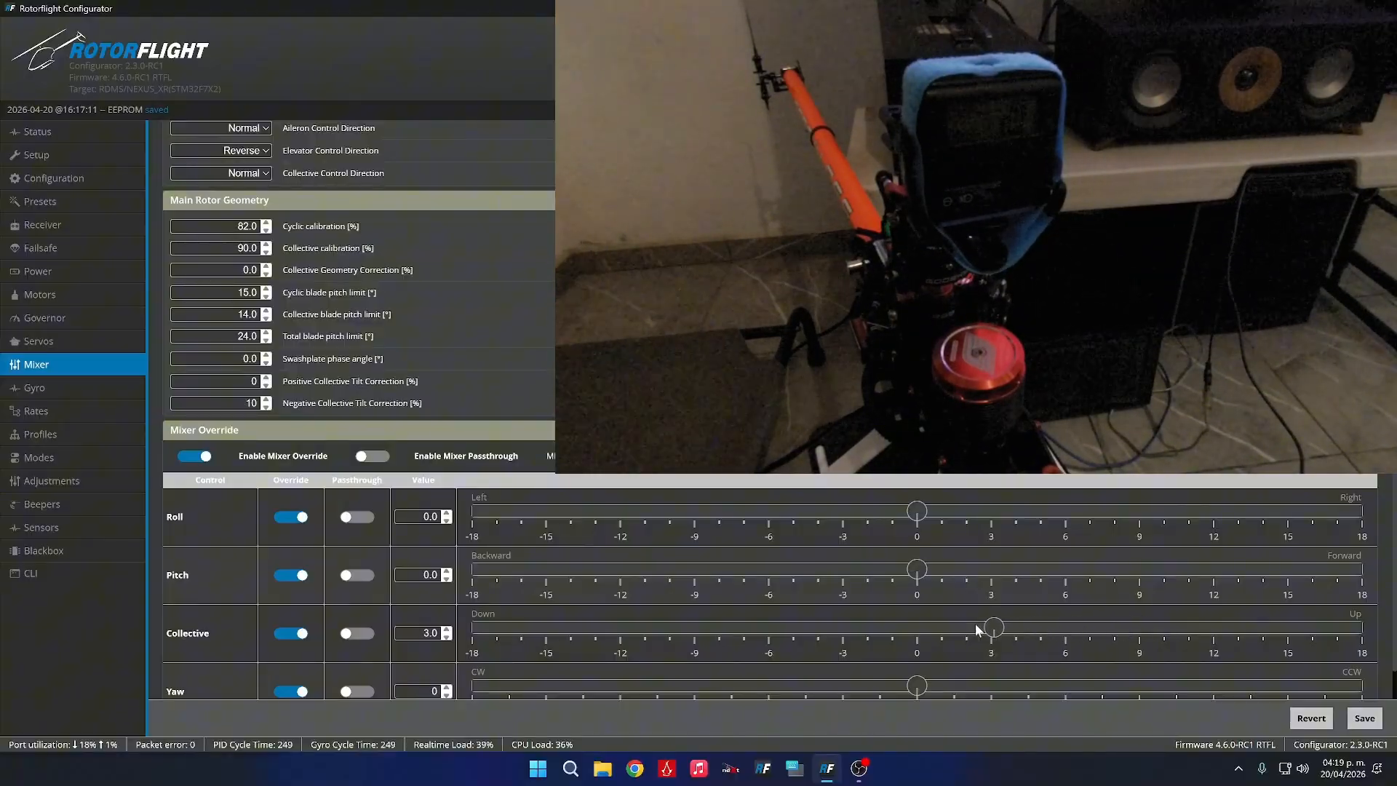
{"action": "left_click", "coordinate": [918, 625]}
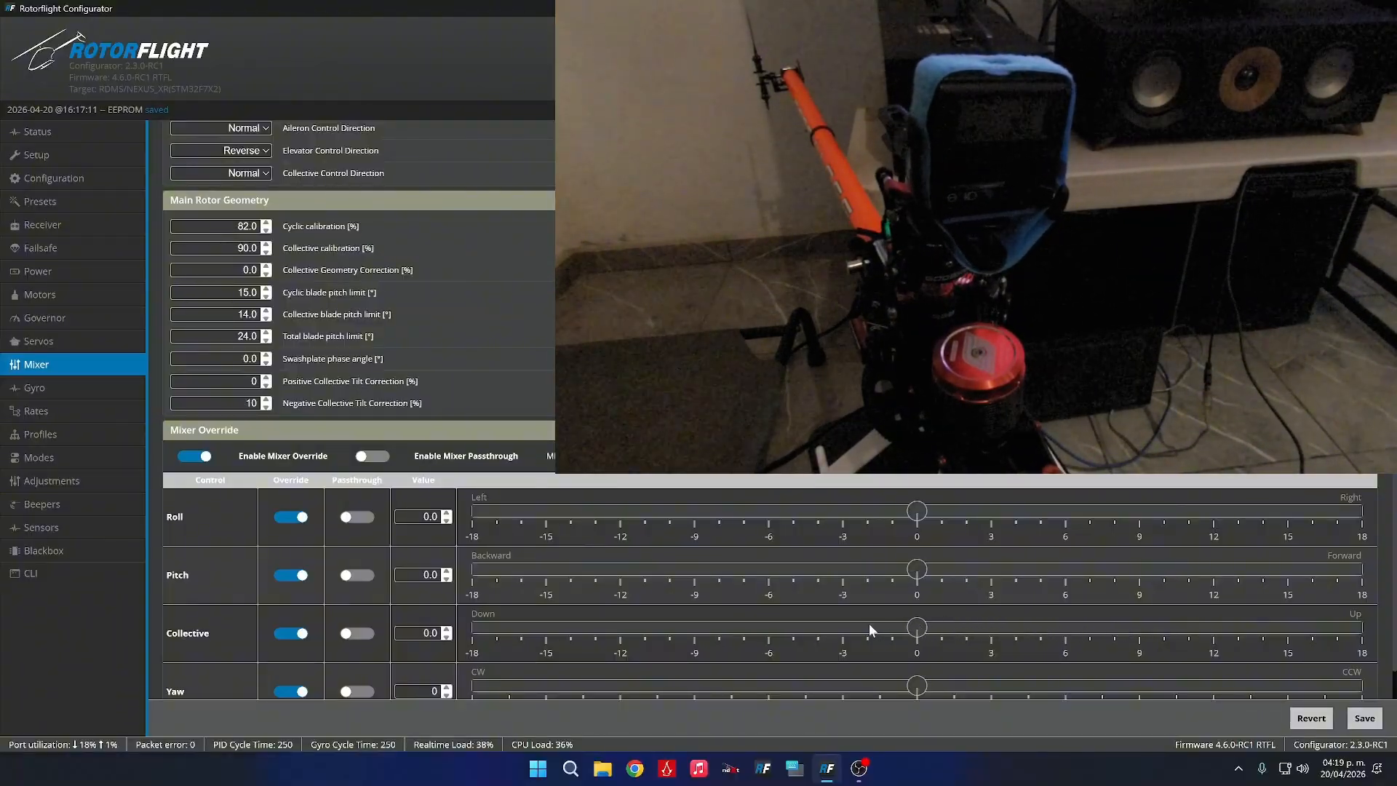
Check the collective override at 9 and -9, bring it back toward zero, and save the mixer settings.
{"action": "left_click_drag", "start_coordinate": [925, 625], "coordinate": [1125, 626]}
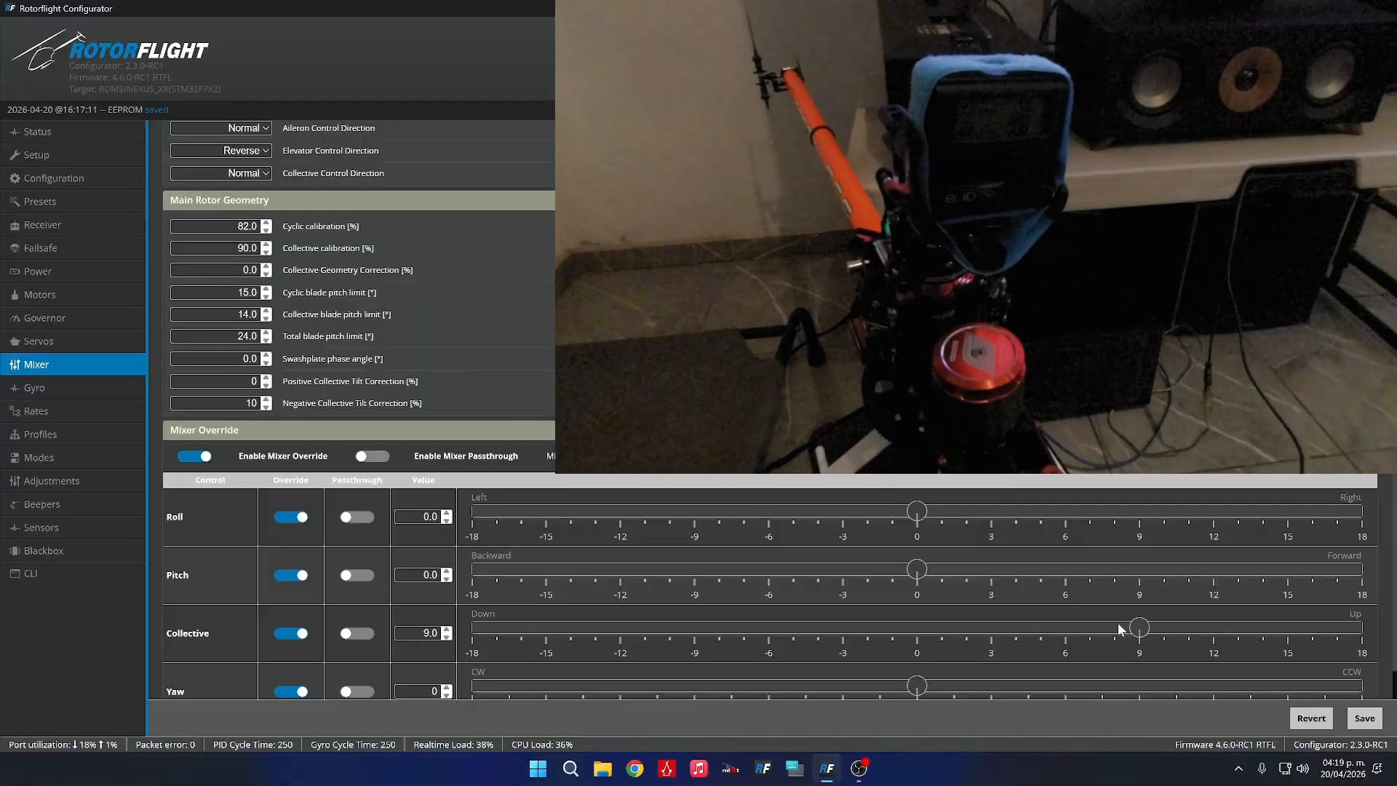
{"action": "left_click_drag", "start_coordinate": [1118, 627], "coordinate": [940, 633]}
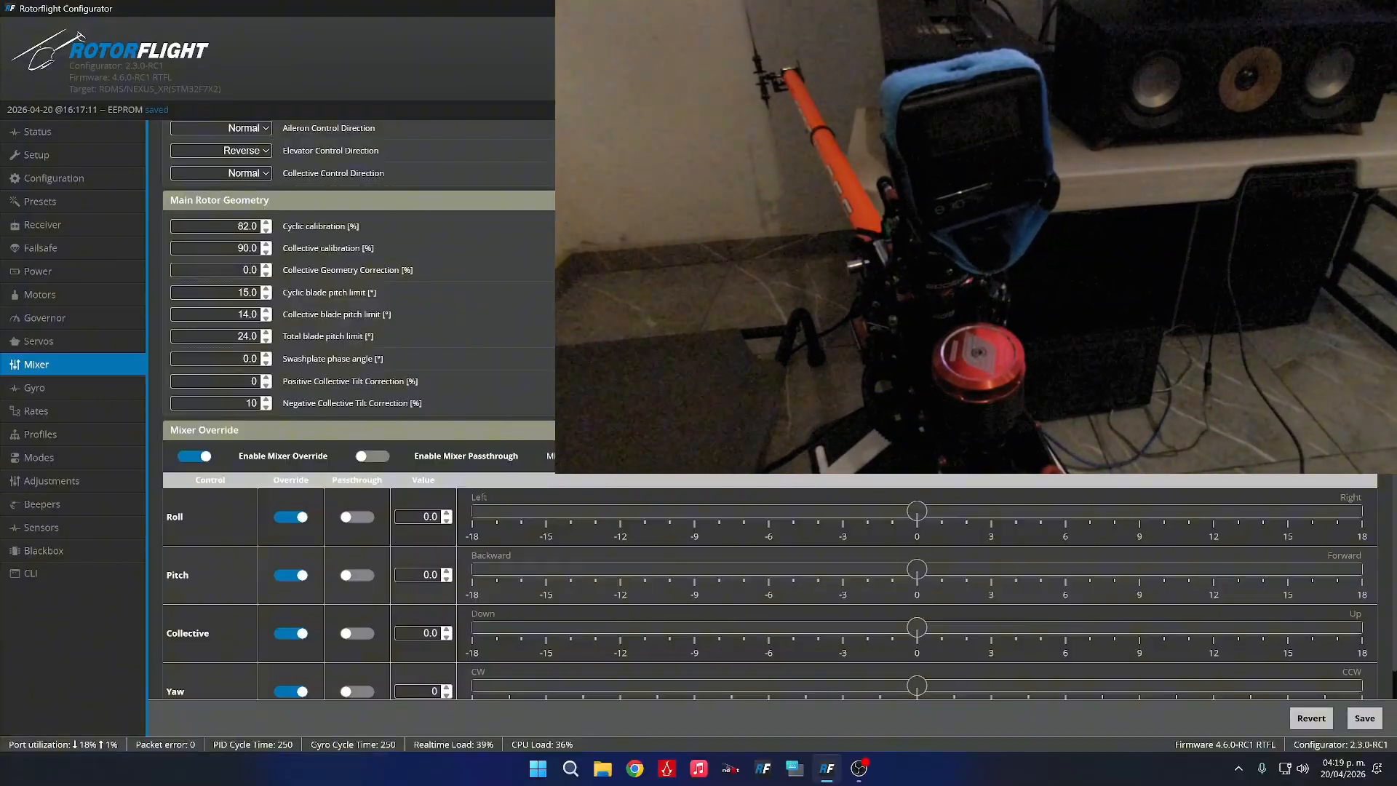
{"action": "left_click_drag", "start_coordinate": [901, 623], "coordinate": [693, 625]}
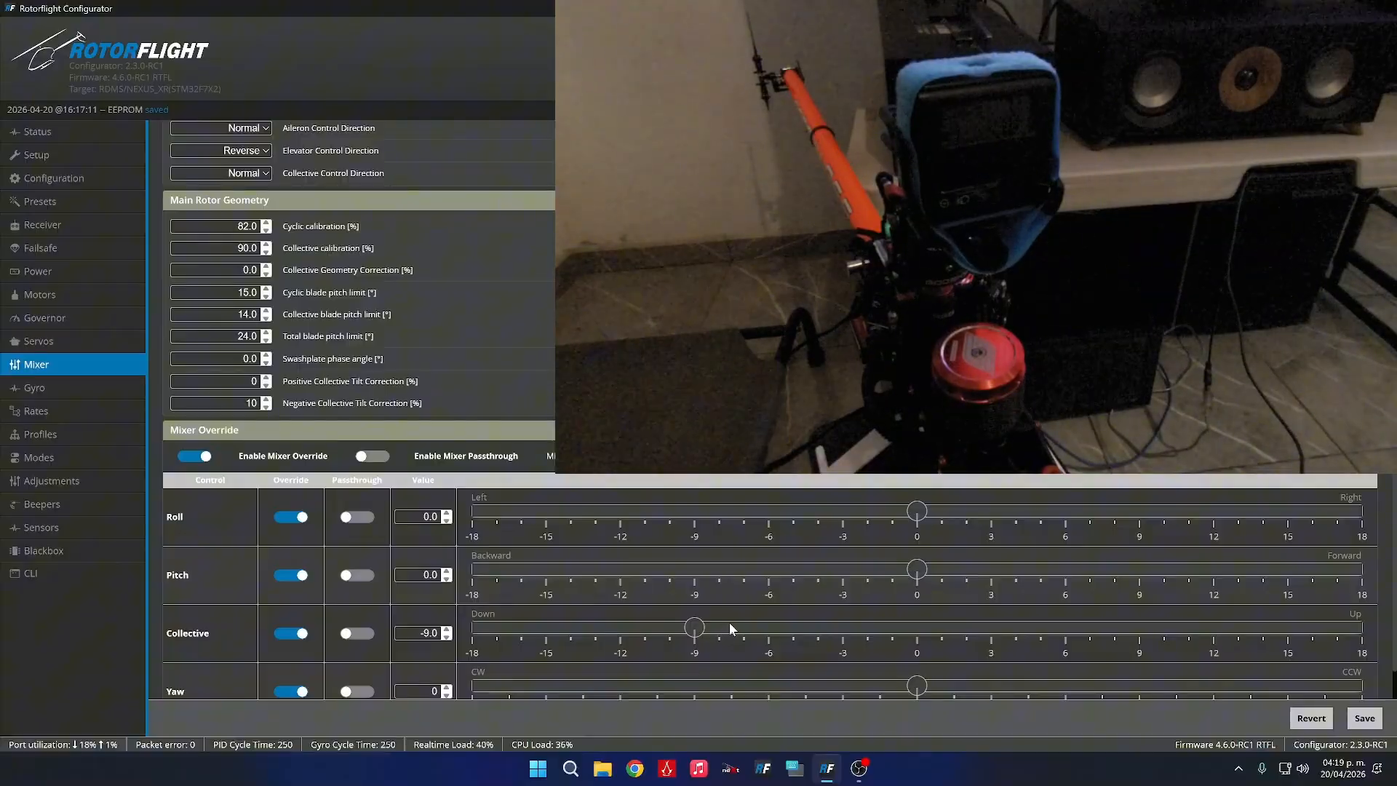
{"action": "left_click_drag", "start_coordinate": [719, 623], "coordinate": [837, 626]}
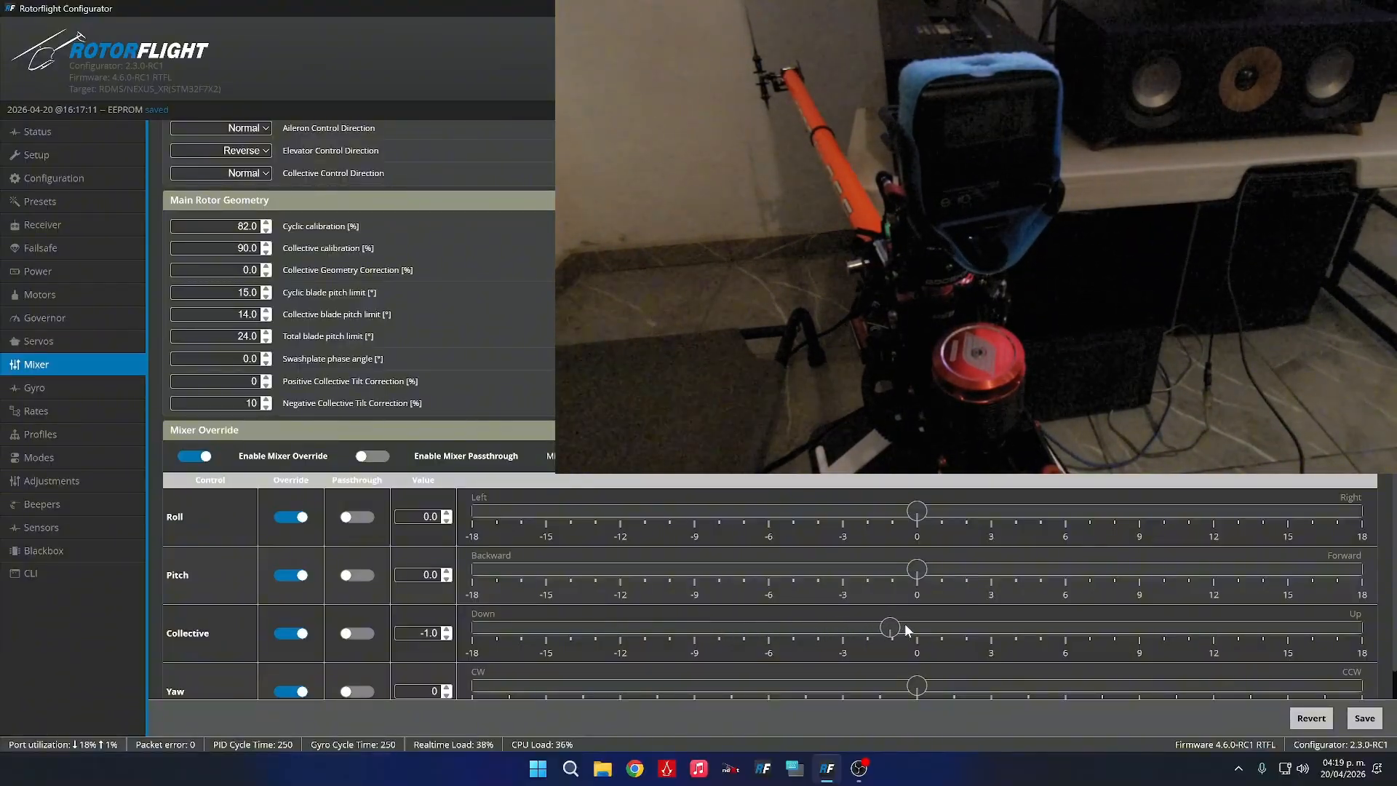
{"action": "left_click", "coordinate": [1365, 719]}
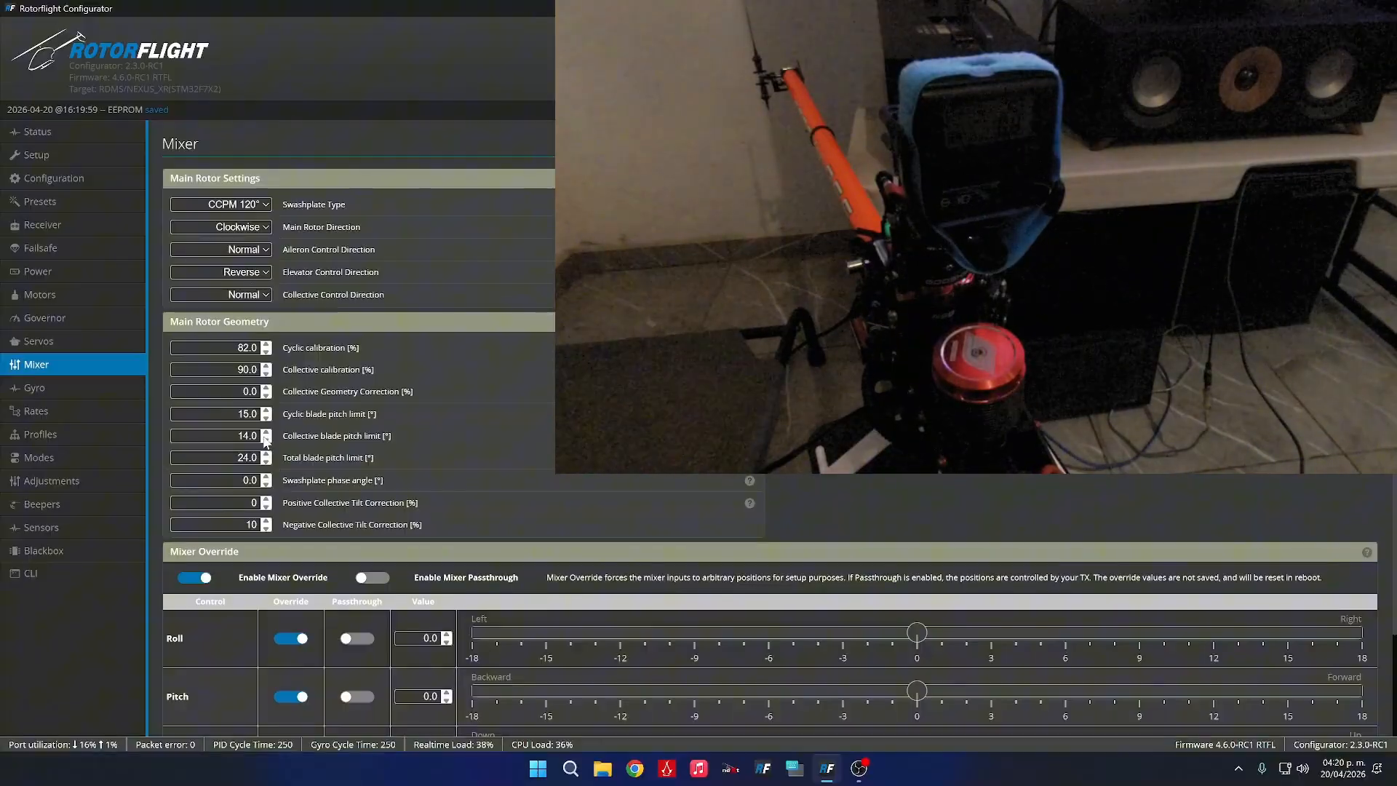
Compare the cyclic ring and collective rates of Rate Profiles 1 to 3, leave Profile 1 active, and save while returning to the mixer settings.
{"action": "left_click", "coordinate": [108, 409]}
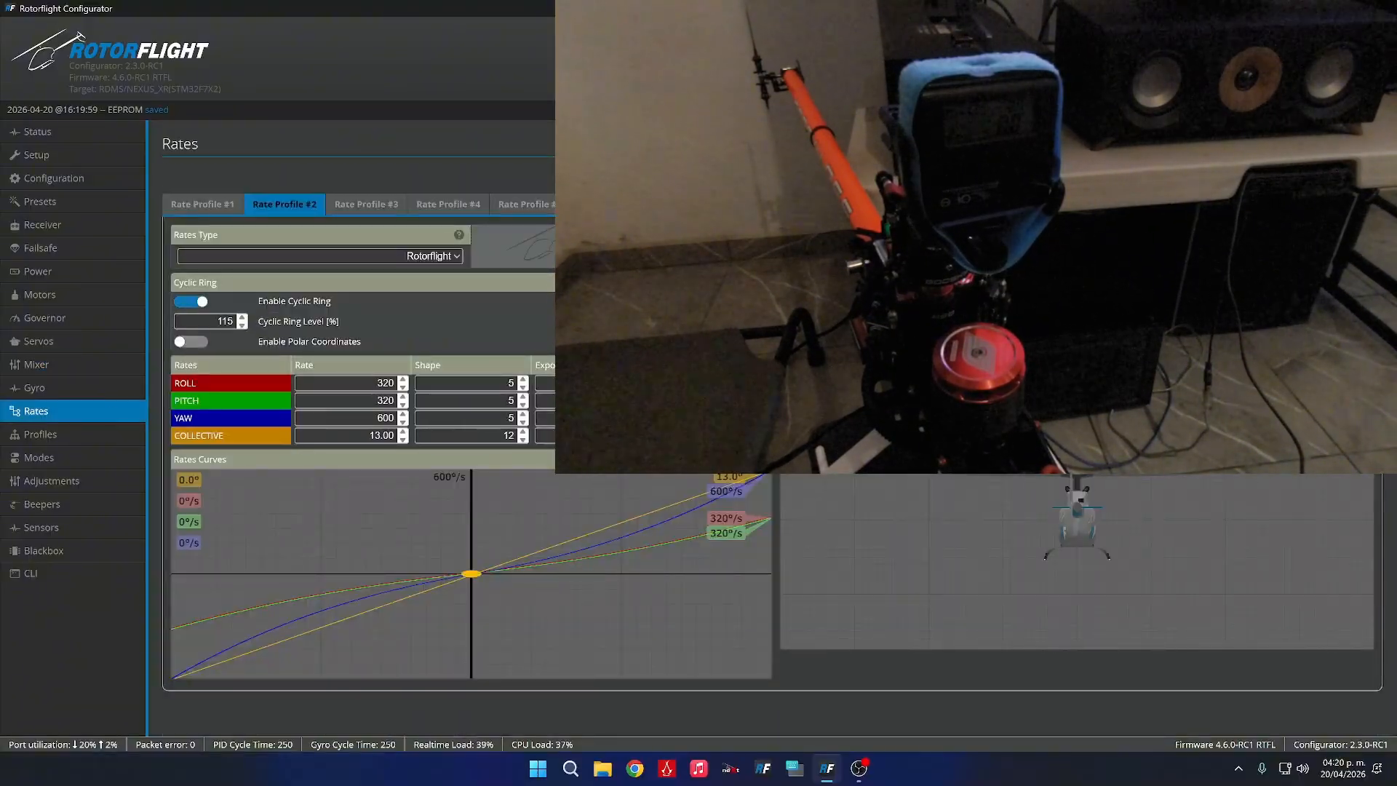
{"action": "left_click", "coordinate": [196, 210]}
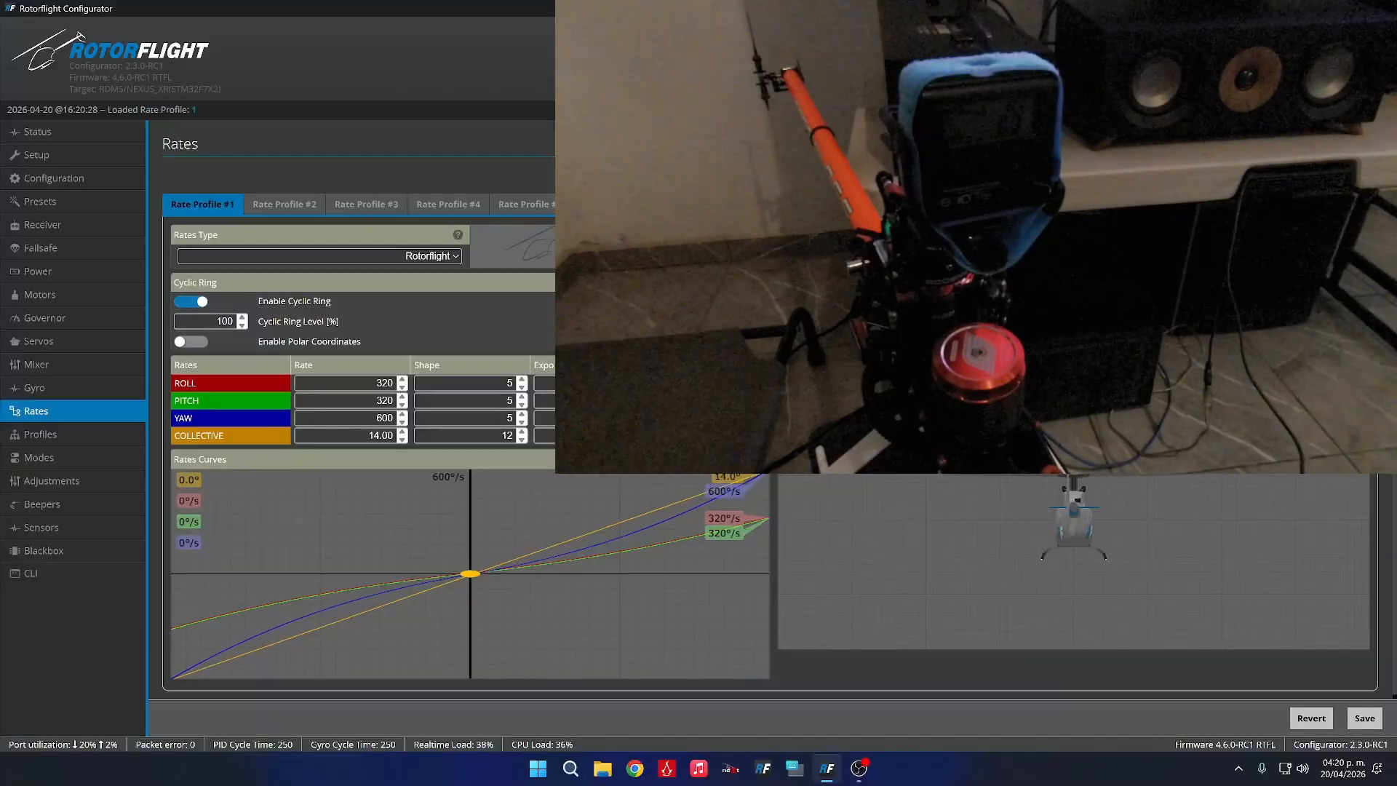
{"action": "left_click", "coordinate": [289, 207]}
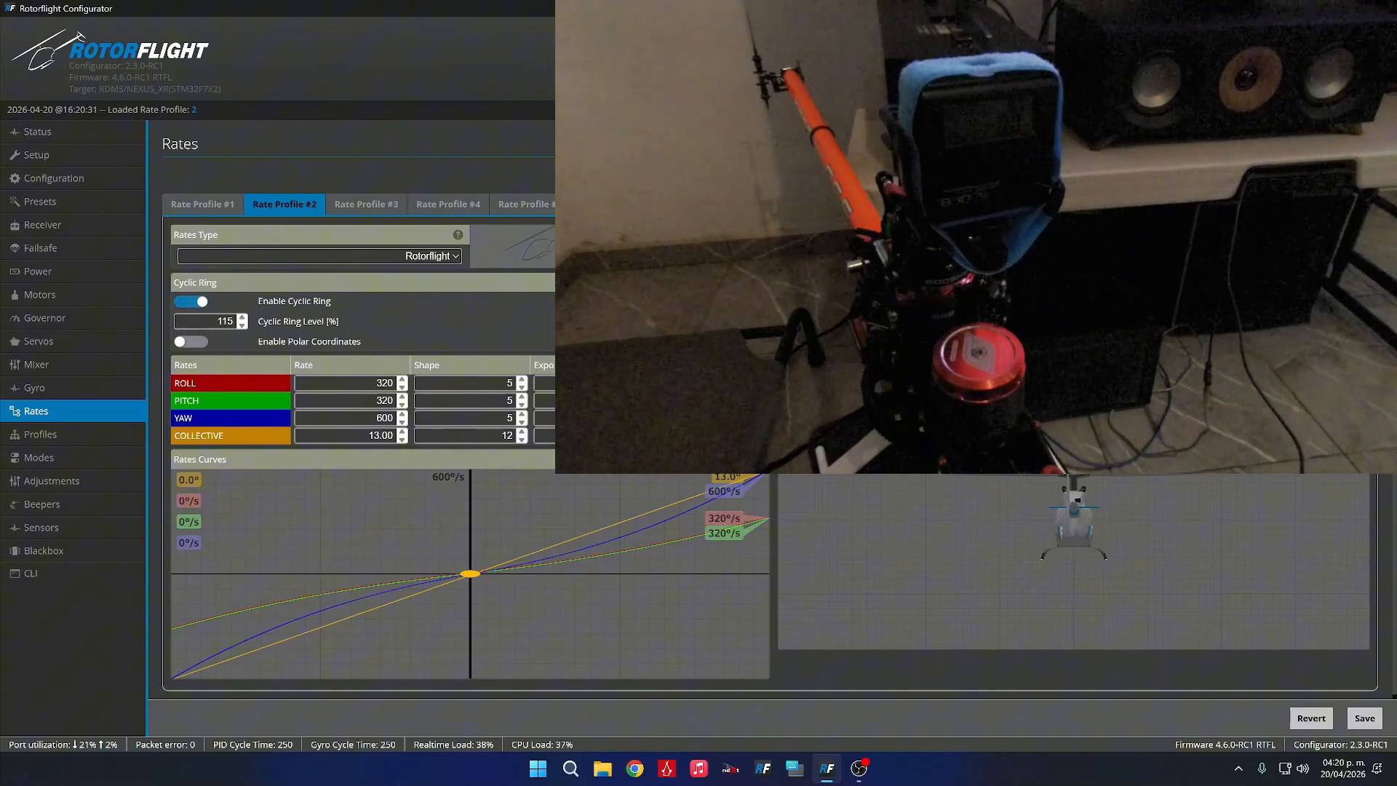
{"action": "left_click", "coordinate": [360, 207]}
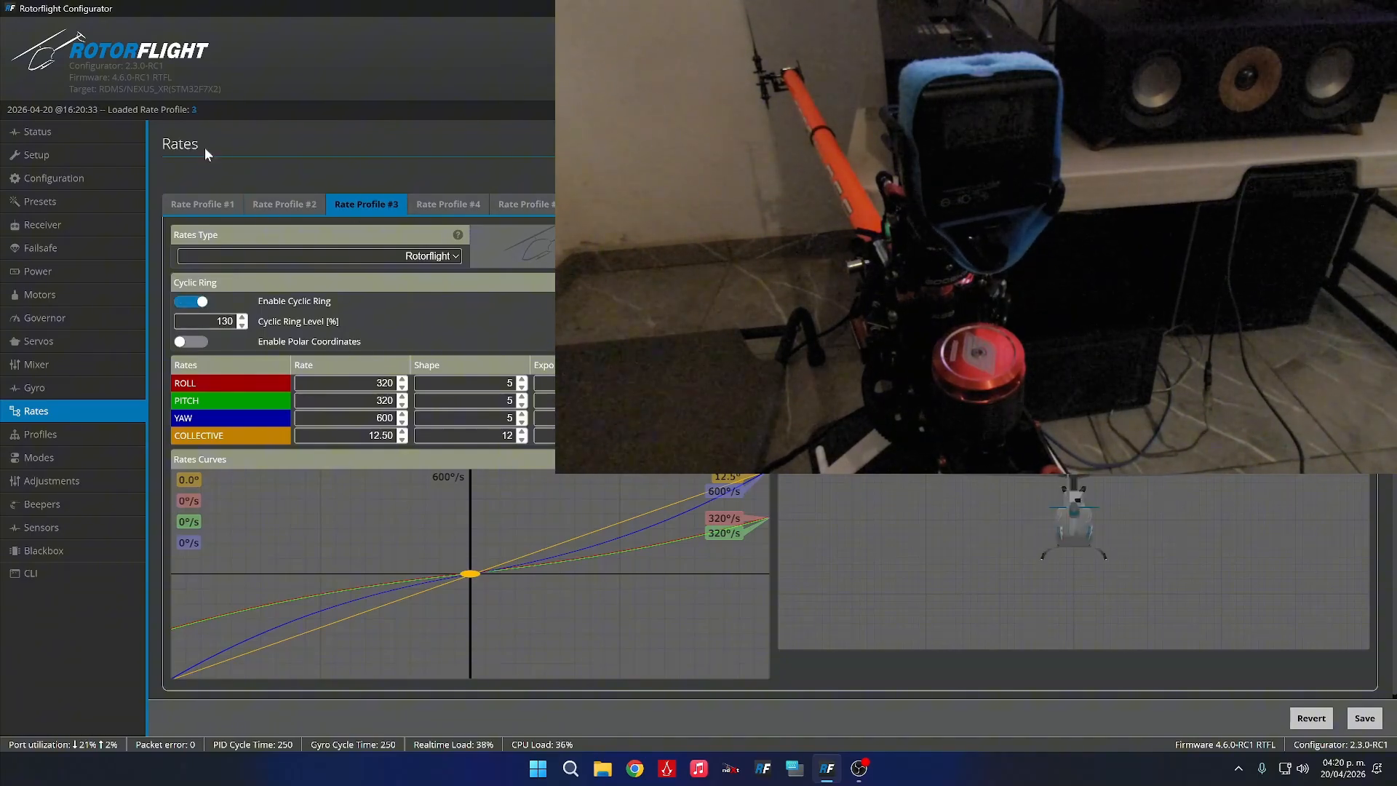
{"action": "left_click", "coordinate": [268, 208]}
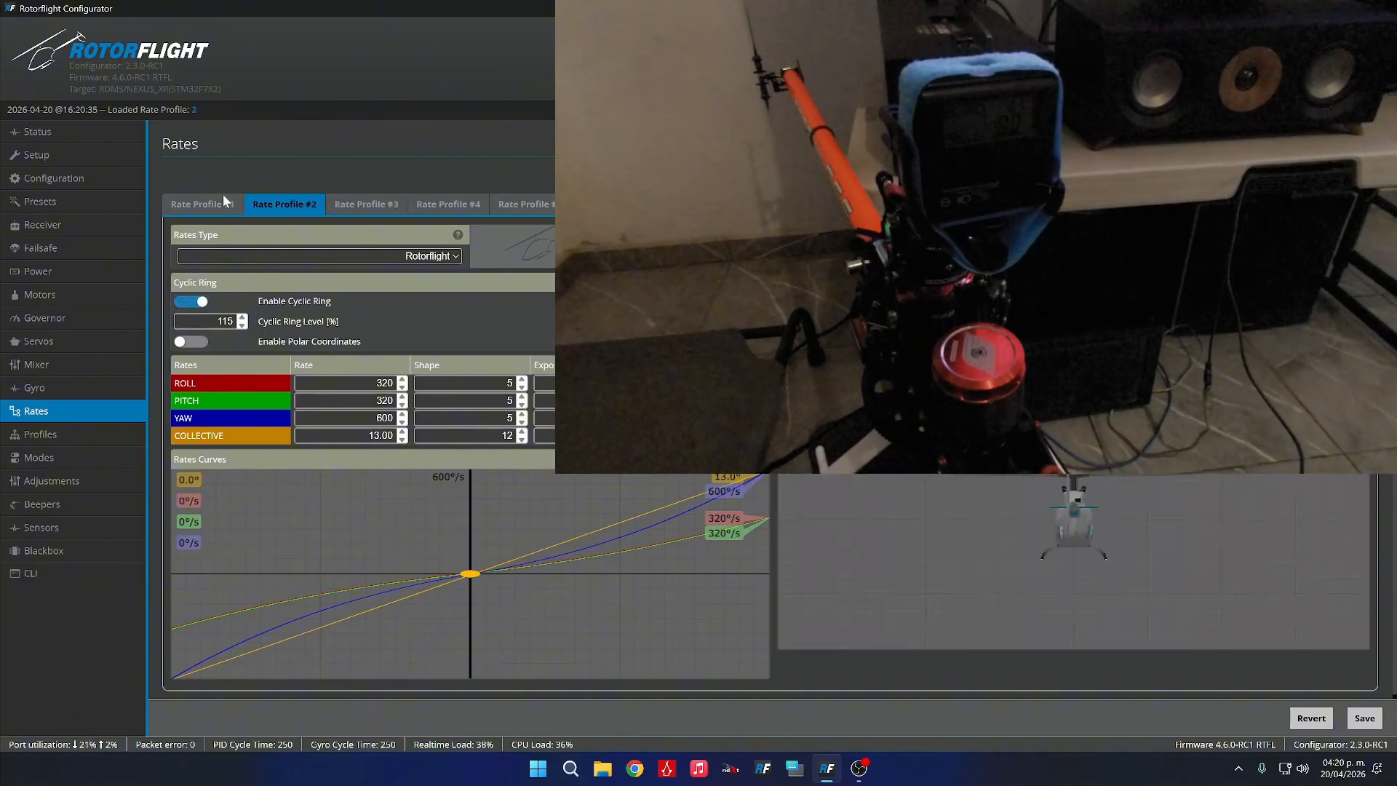
{"action": "left_click", "coordinate": [341, 208]}
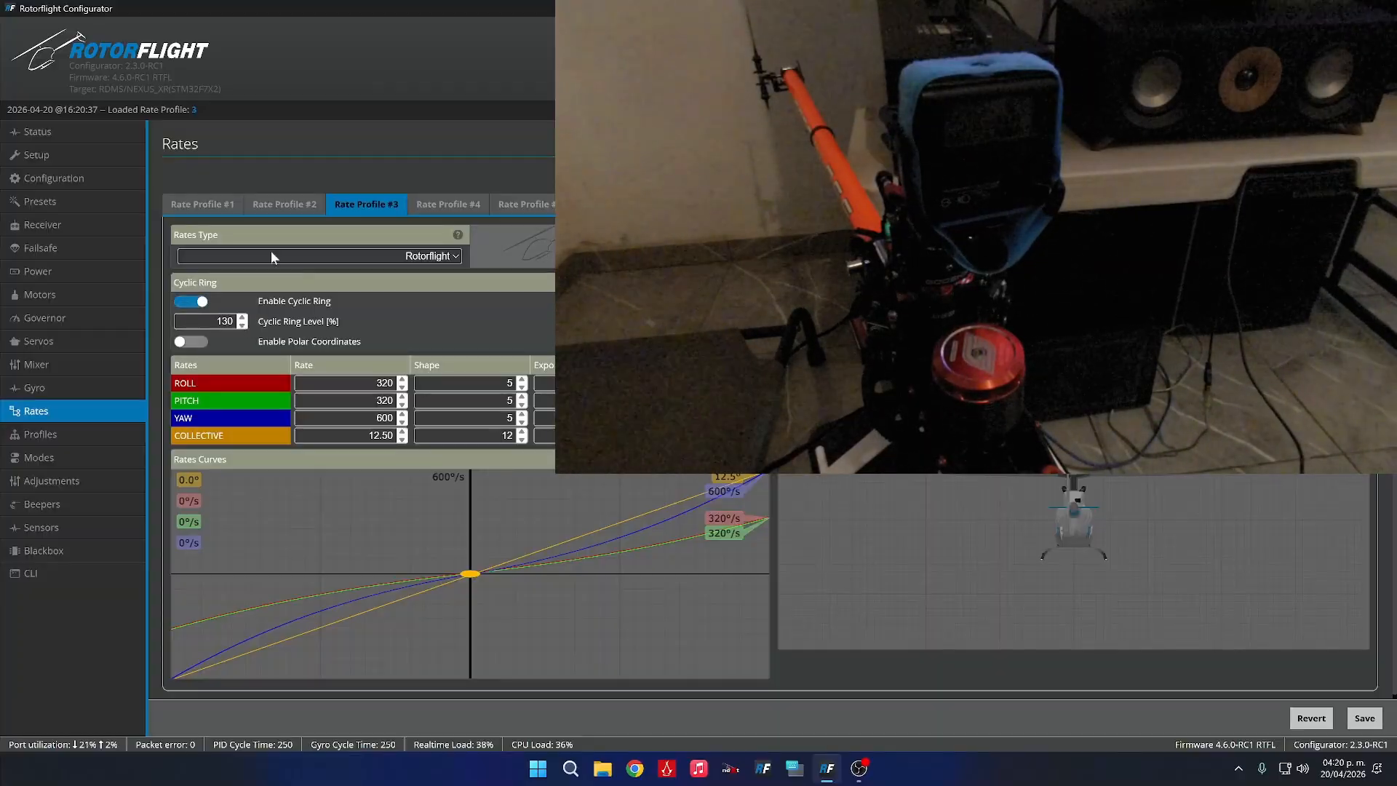
{"action": "left_click", "coordinate": [210, 207]}
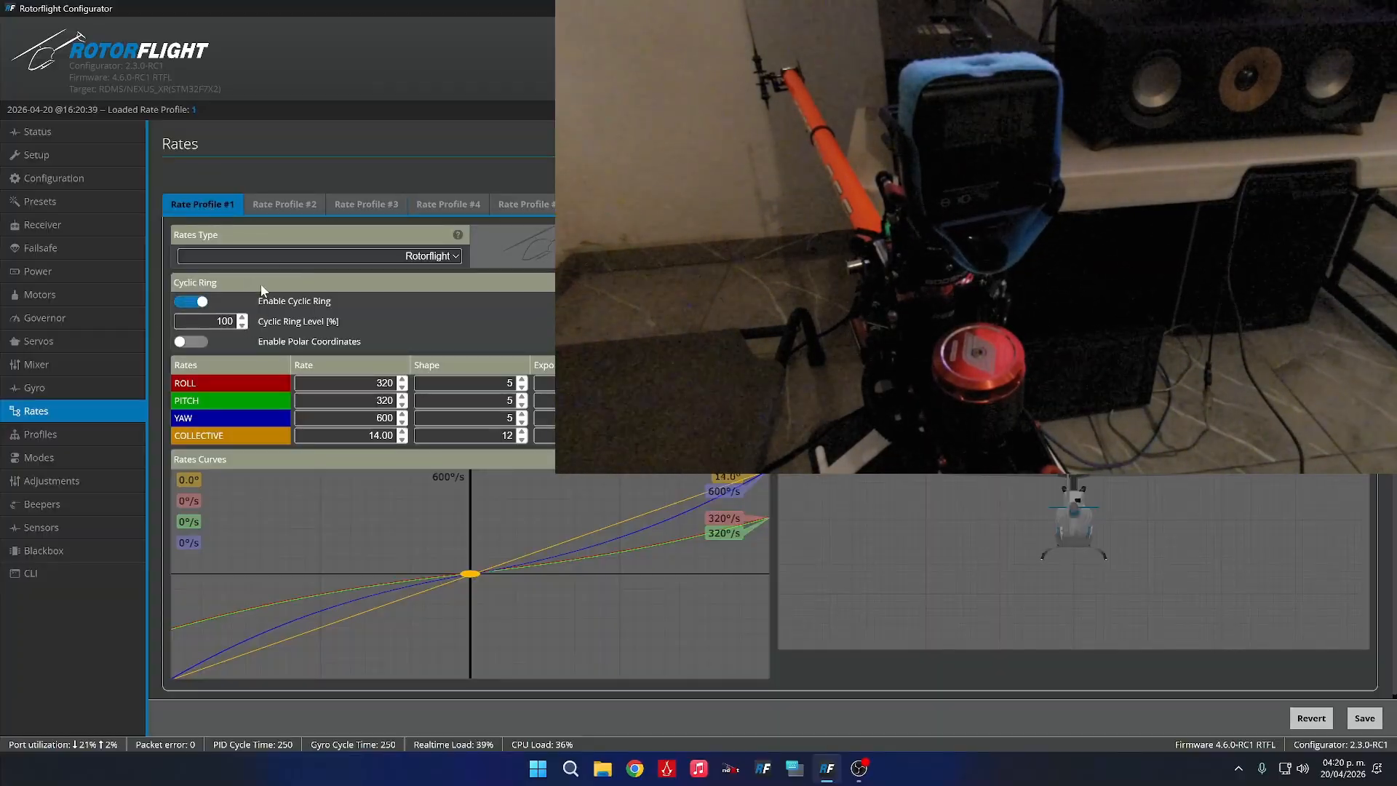
{"action": "left_click", "coordinate": [91, 366]}
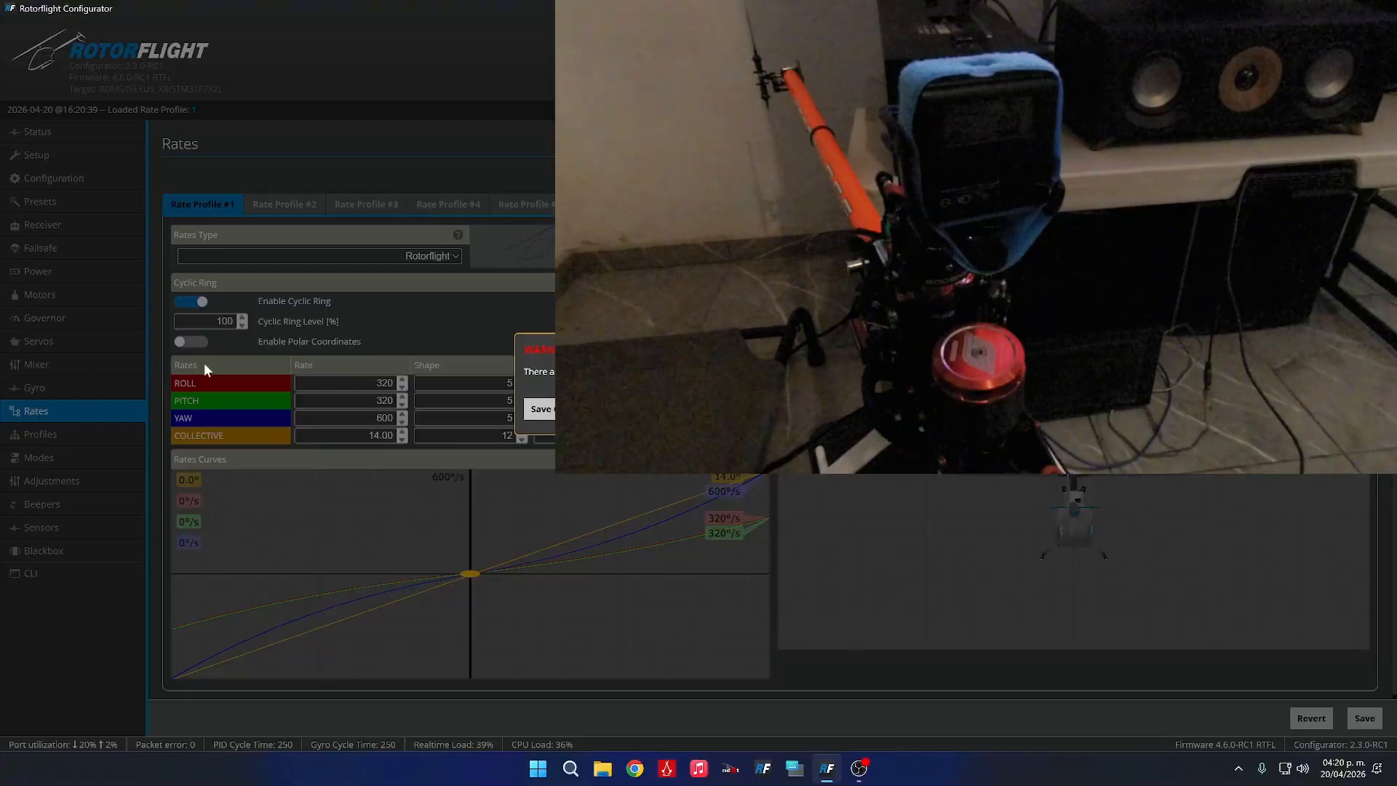
{"action": "left_click", "coordinate": [542, 409]}
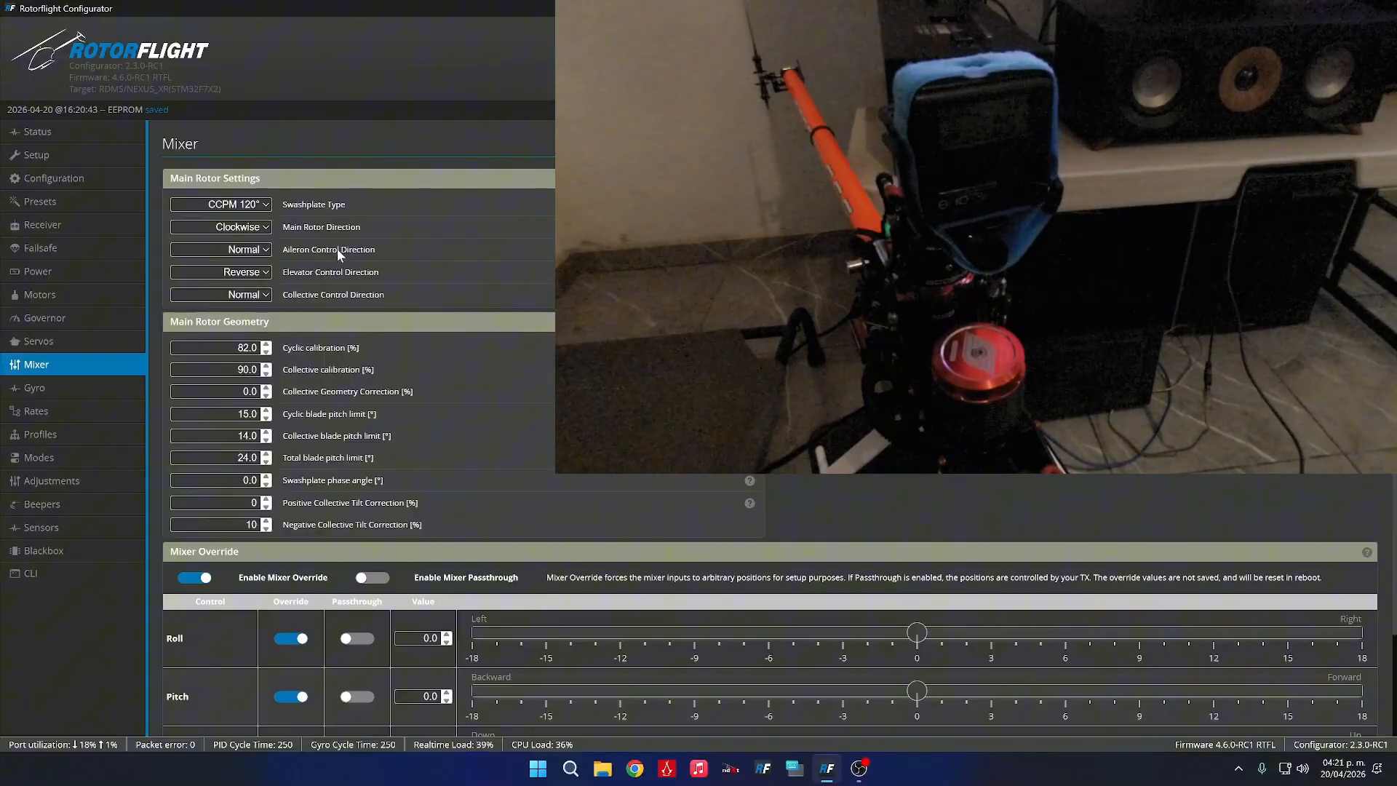
Test the roll override around zero and the pitch override at -5, and return both to 0.
{"action": "mouse_move", "coordinate": [926, 627]}
{"action": "left_mouse_down"}
{"action": "mouse_move", "coordinate": [972, 633]}
{"action": "mouse_move", "coordinate": [904, 636]}
{"action": "mouse_move", "coordinate": [948, 636]}
{"action": "mouse_move", "coordinate": [918, 634]}
{"action": "left_mouse_up"}
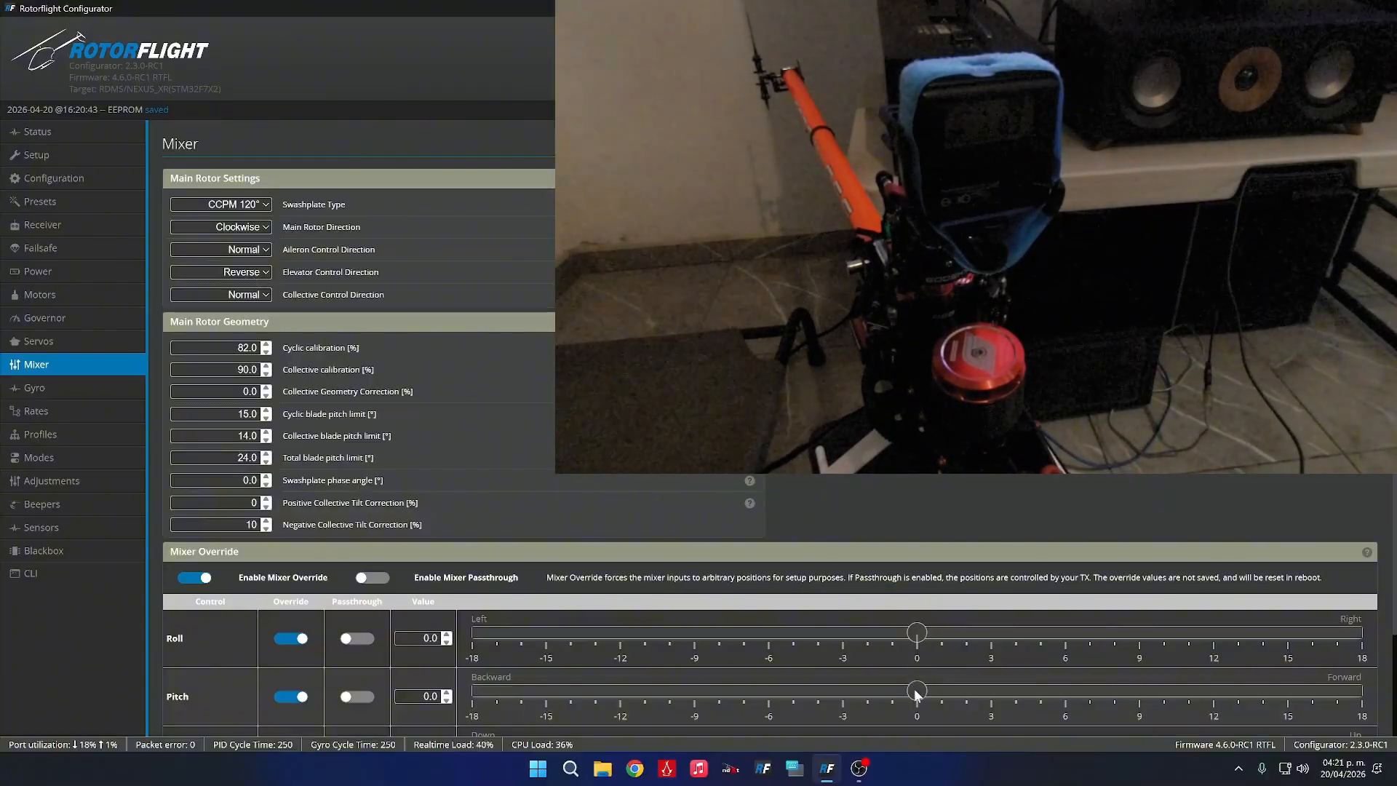
{"action": "left_click_drag", "start_coordinate": [913, 689], "coordinate": [800, 697]}
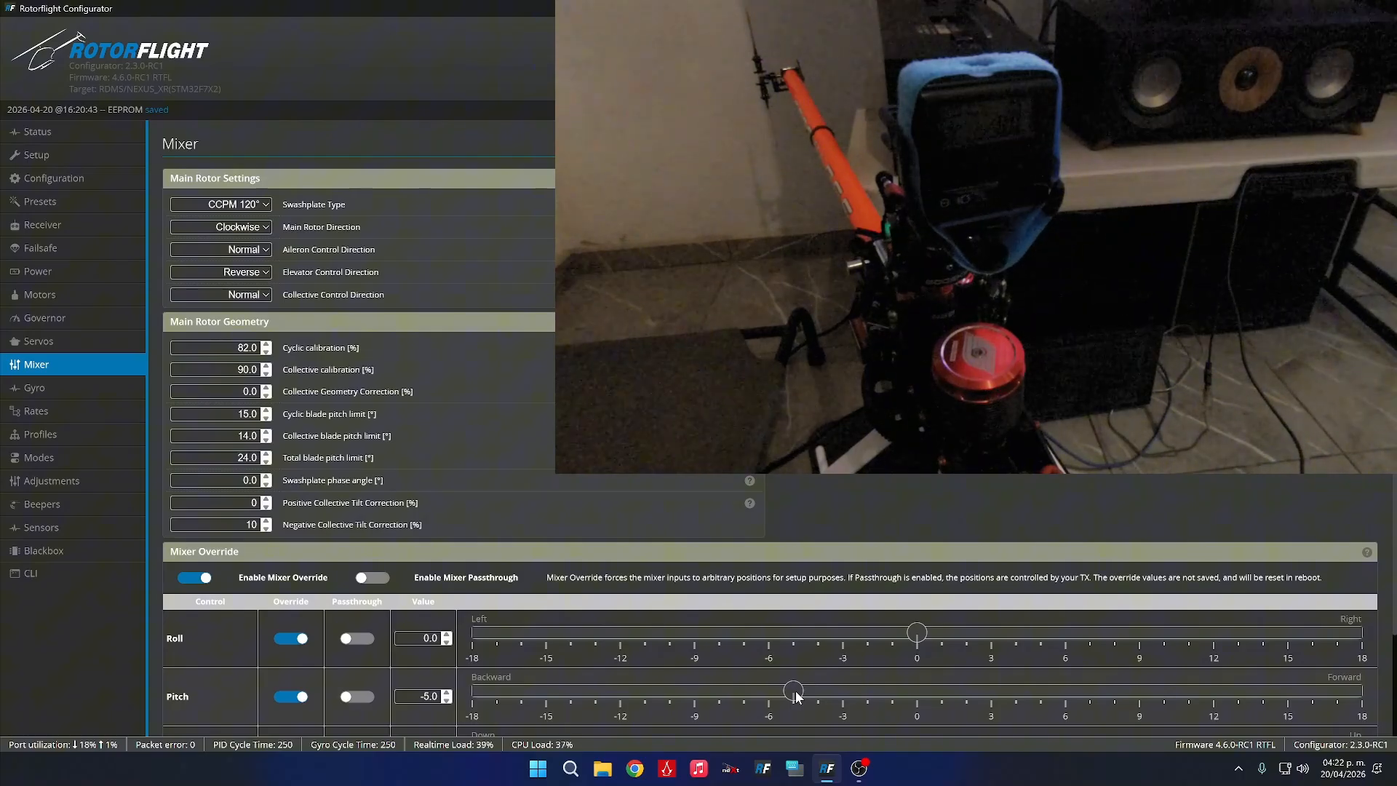
{"action": "left_click_drag", "start_coordinate": [796, 696], "coordinate": [907, 687]}
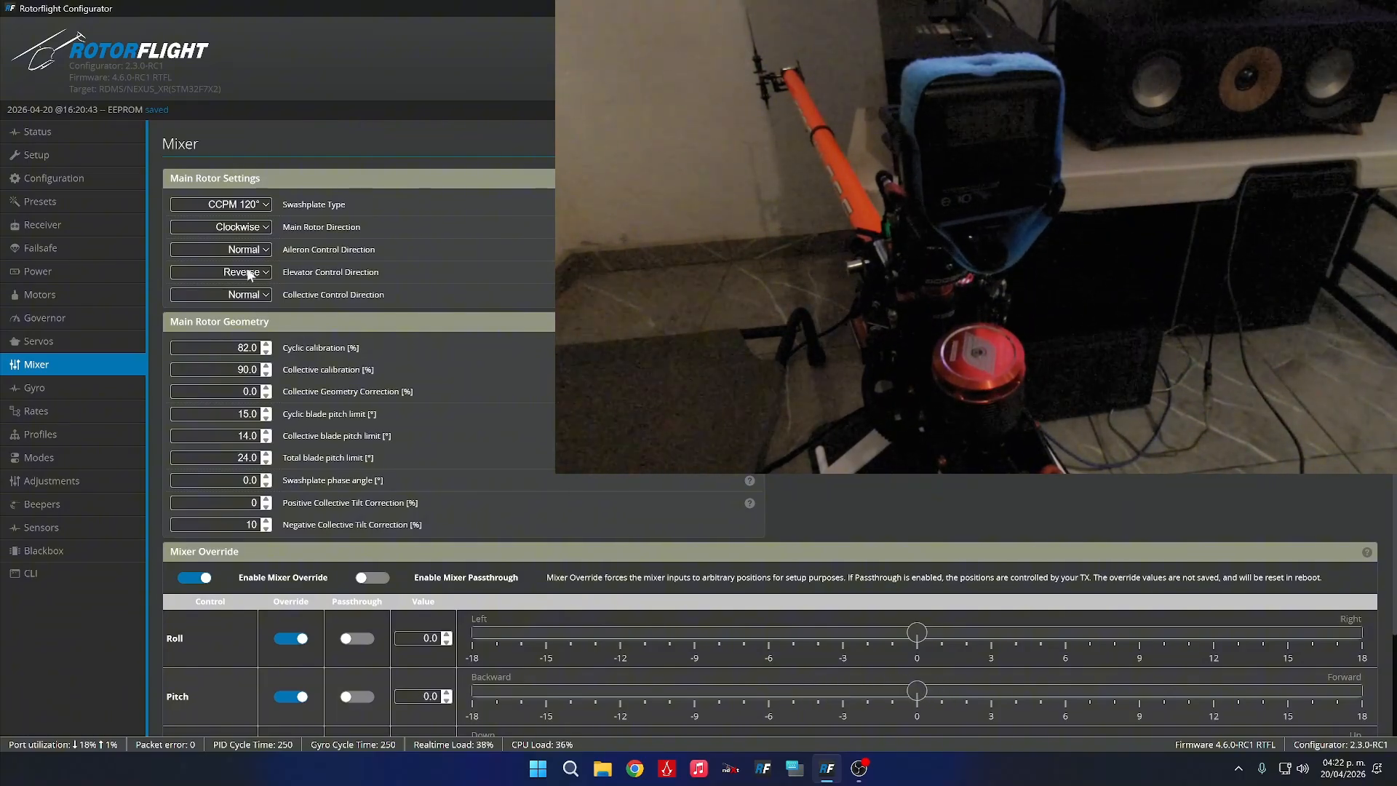
Test the collective override around zero and leave it at 0.
{"action": "scroll", "coordinate": [807, 576], "scroll_direction": "down", "scroll_amount": 2}
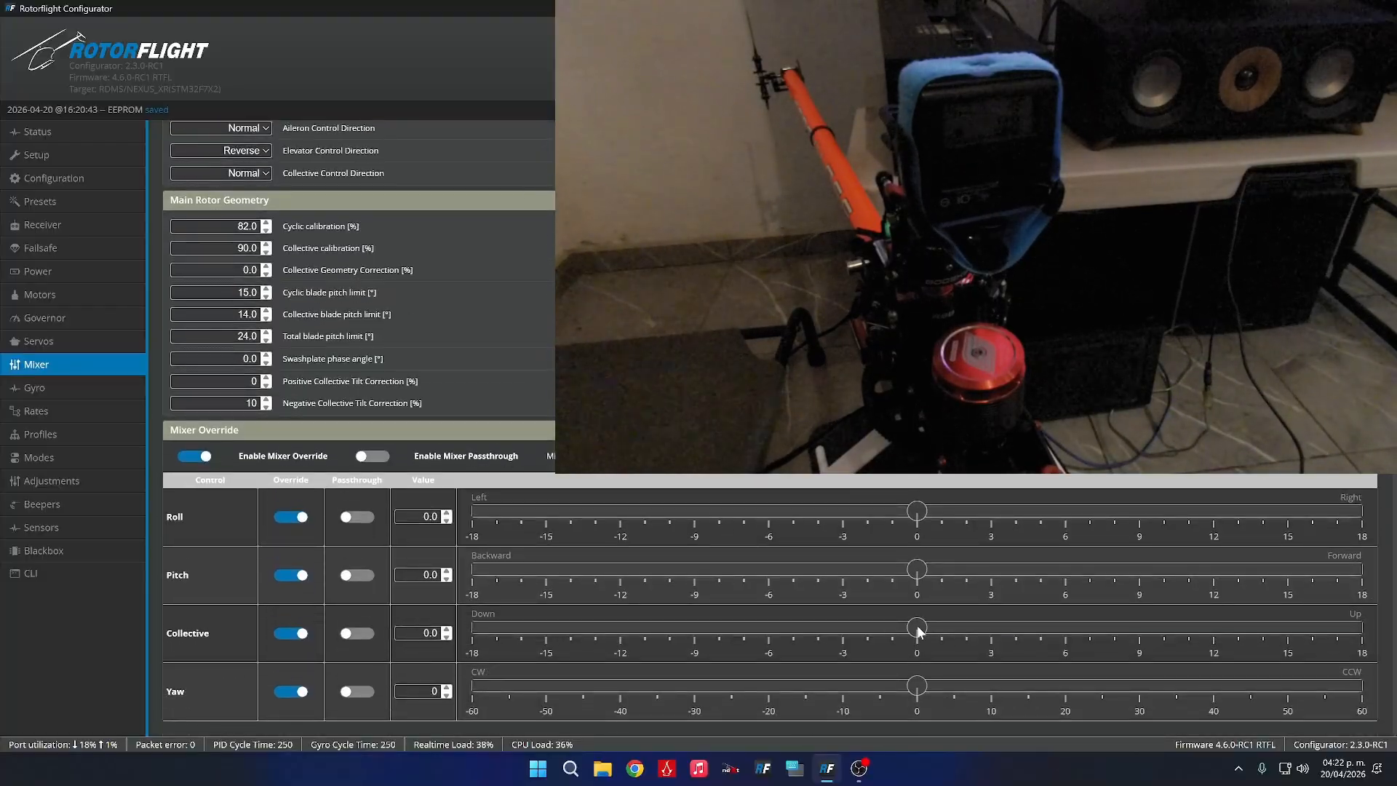
{"action": "mouse_move", "coordinate": [918, 630]}
{"action": "left_mouse_down"}
{"action": "mouse_move", "coordinate": [938, 632]}
{"action": "mouse_move", "coordinate": [916, 627]}
{"action": "left_mouse_up"}
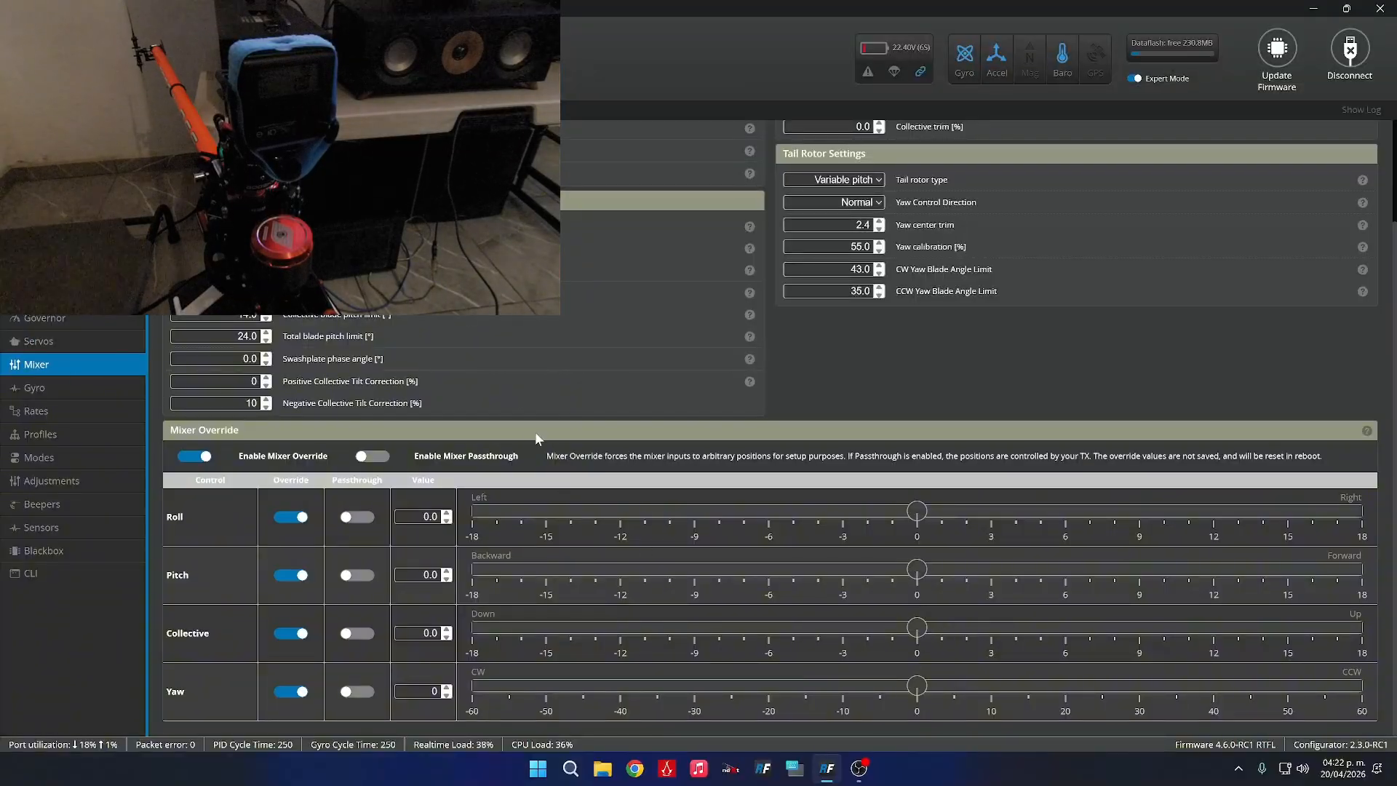
{"action": "scroll", "coordinate": [705, 489], "scroll_direction": "up", "scroll_amount": 2}
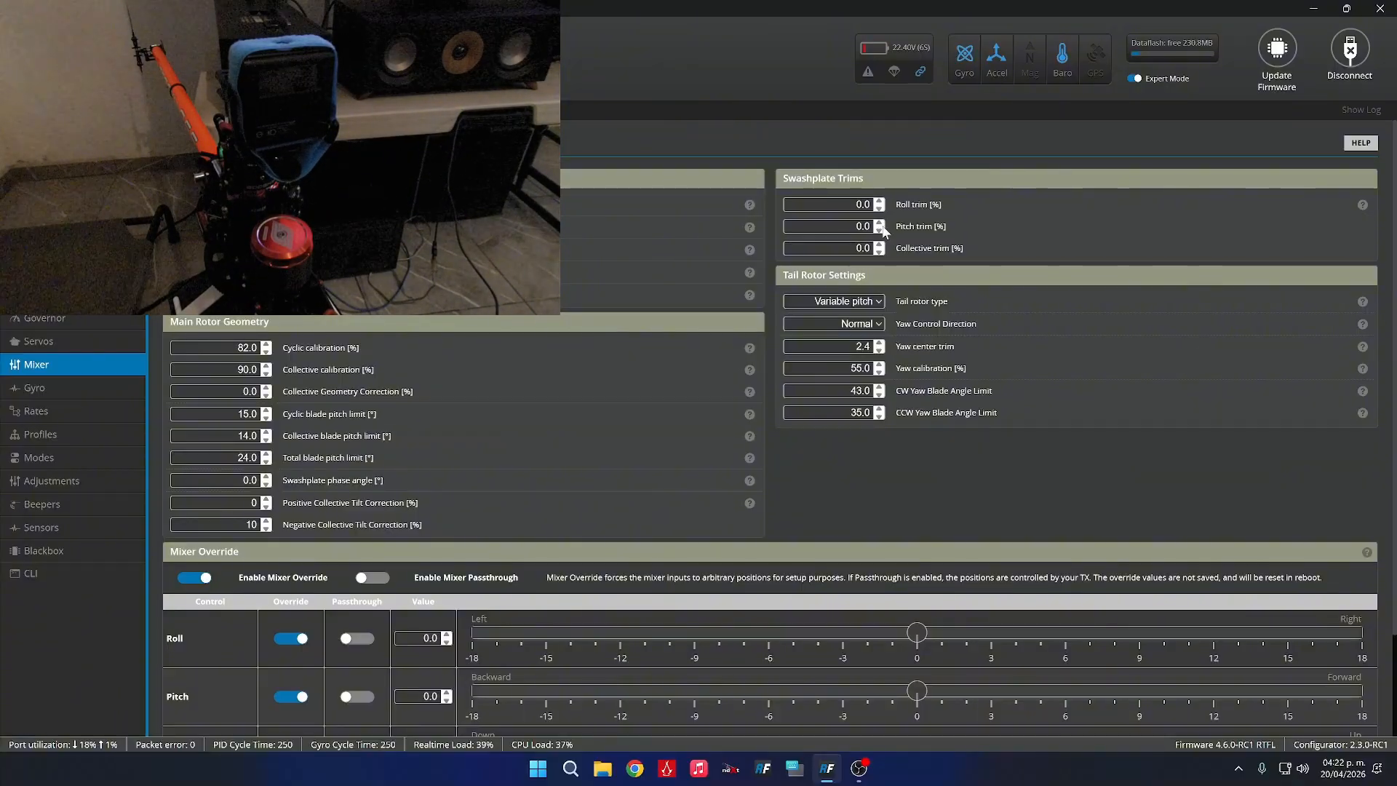
Check the servo settings against the mixer's swashplate trims and tail rotor settings.
{"action": "left_click", "coordinate": [51, 340]}
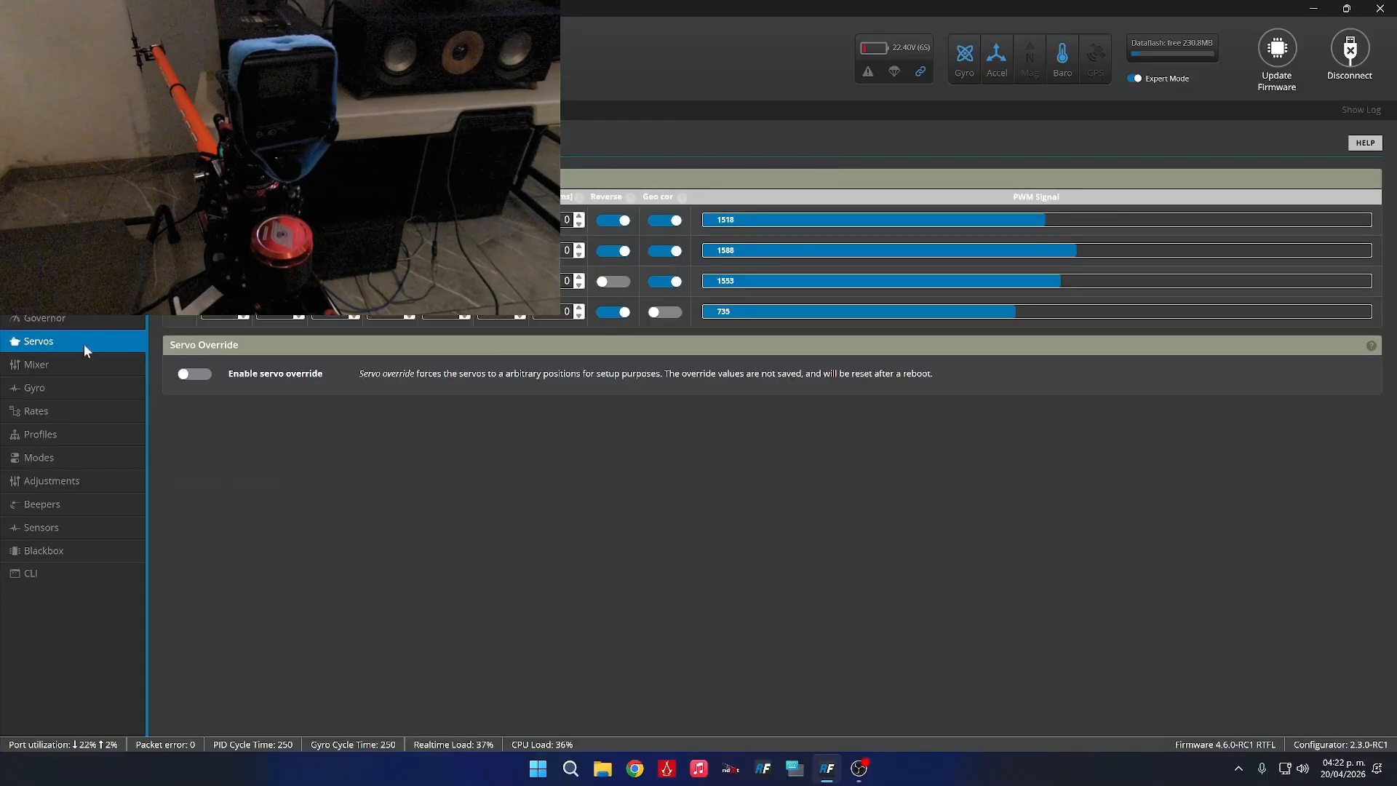
{"action": "left_click", "coordinate": [55, 366]}
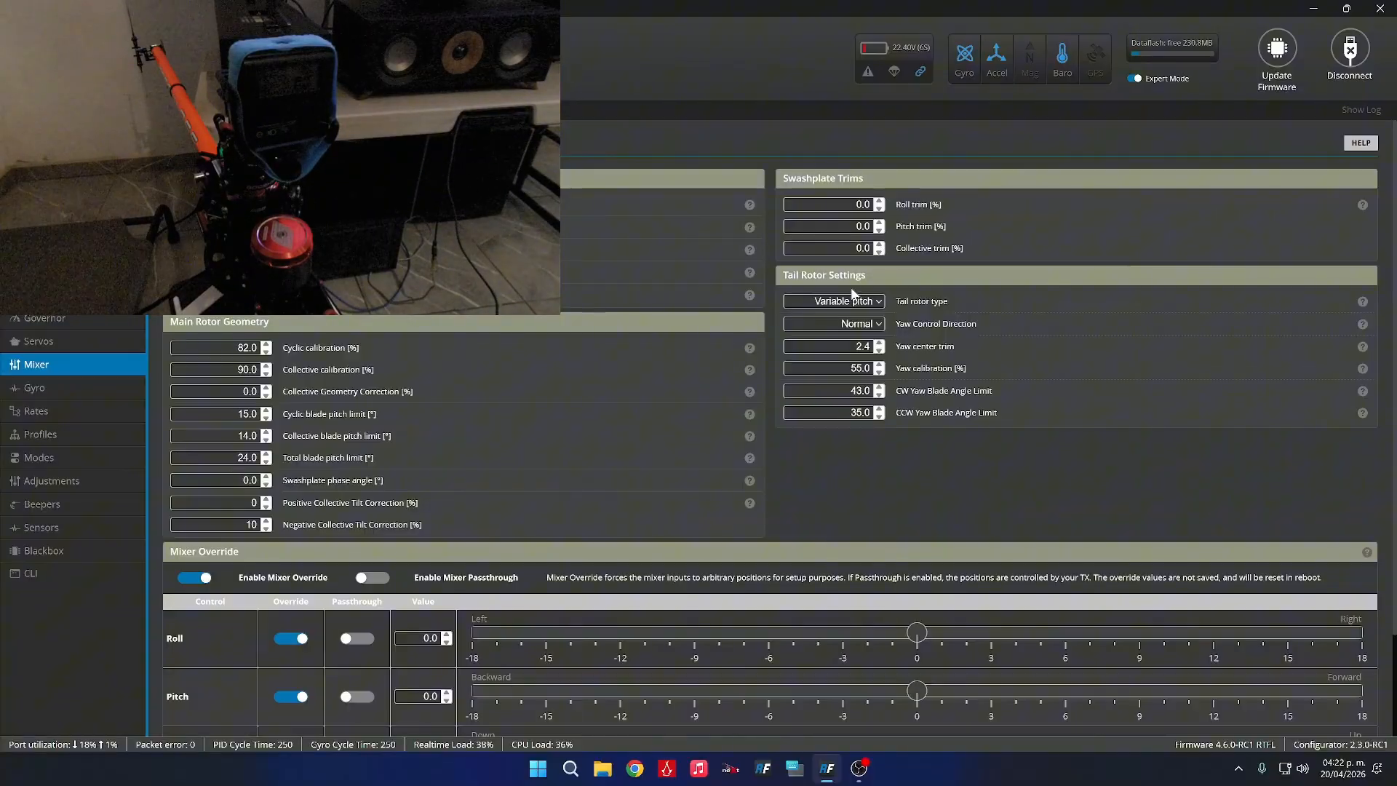
{"action": "left_click", "coordinate": [93, 351]}
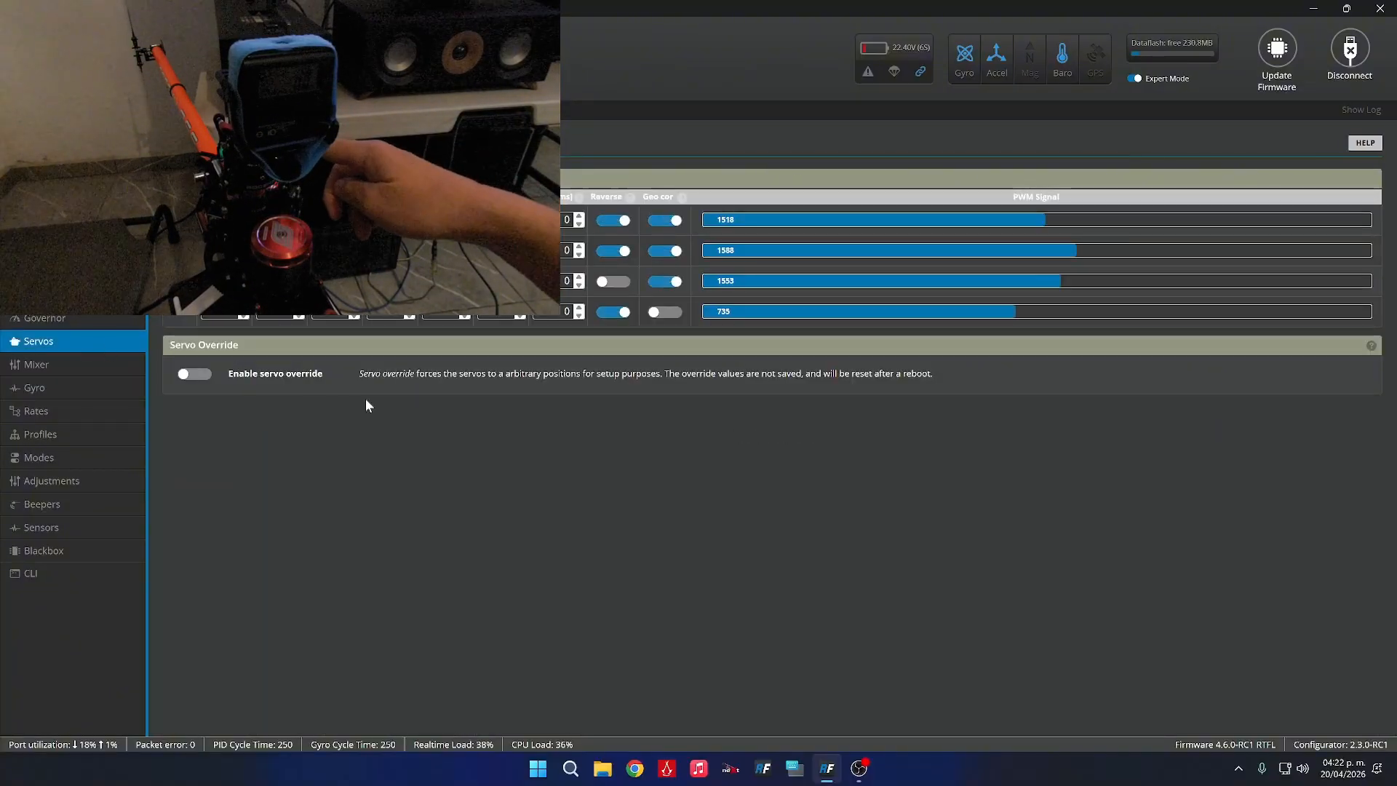
{"action": "left_click", "coordinate": [111, 371]}
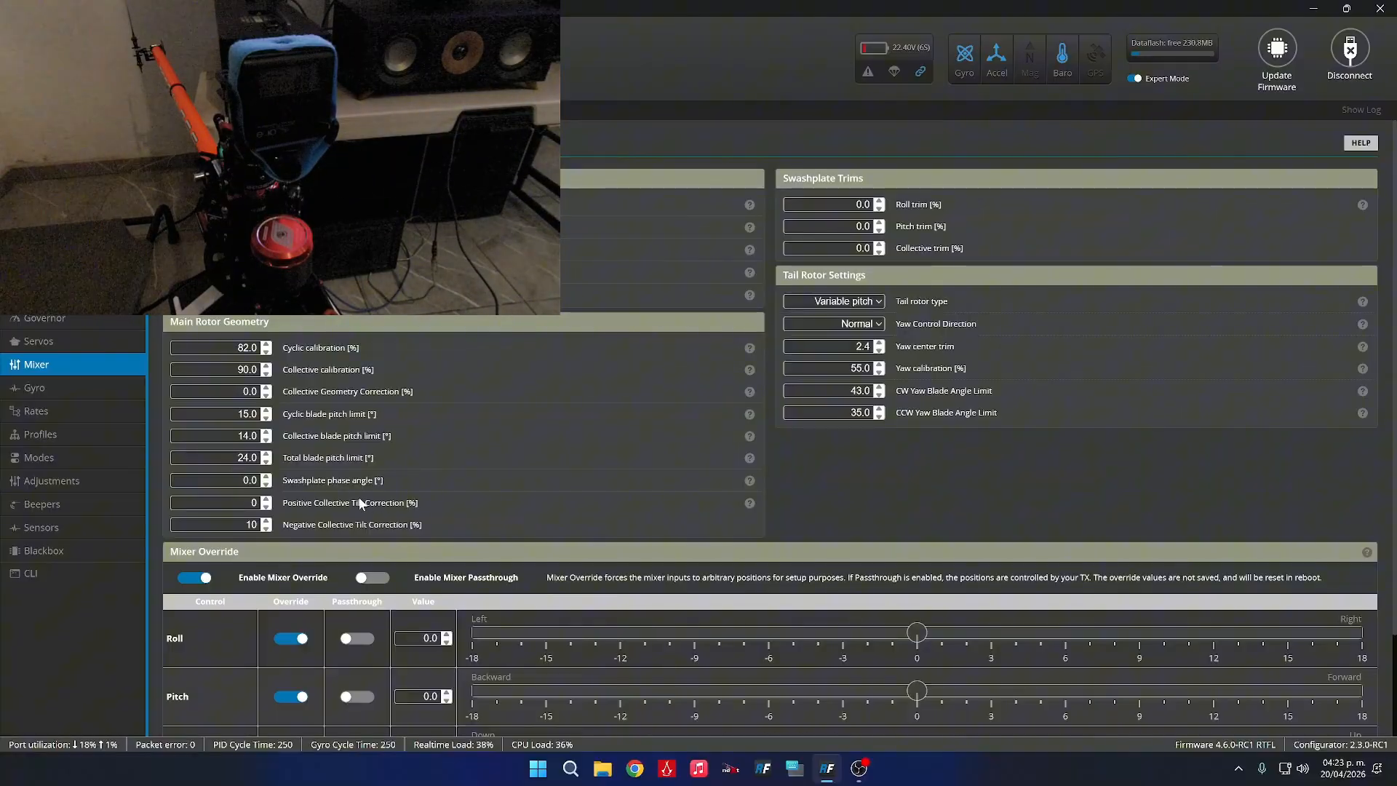
Disable the mixer override and review the tail rotor type options, keeping Variable pitch.
{"action": "scroll", "coordinate": [360, 502], "scroll_direction": "down", "scroll_amount": 2}
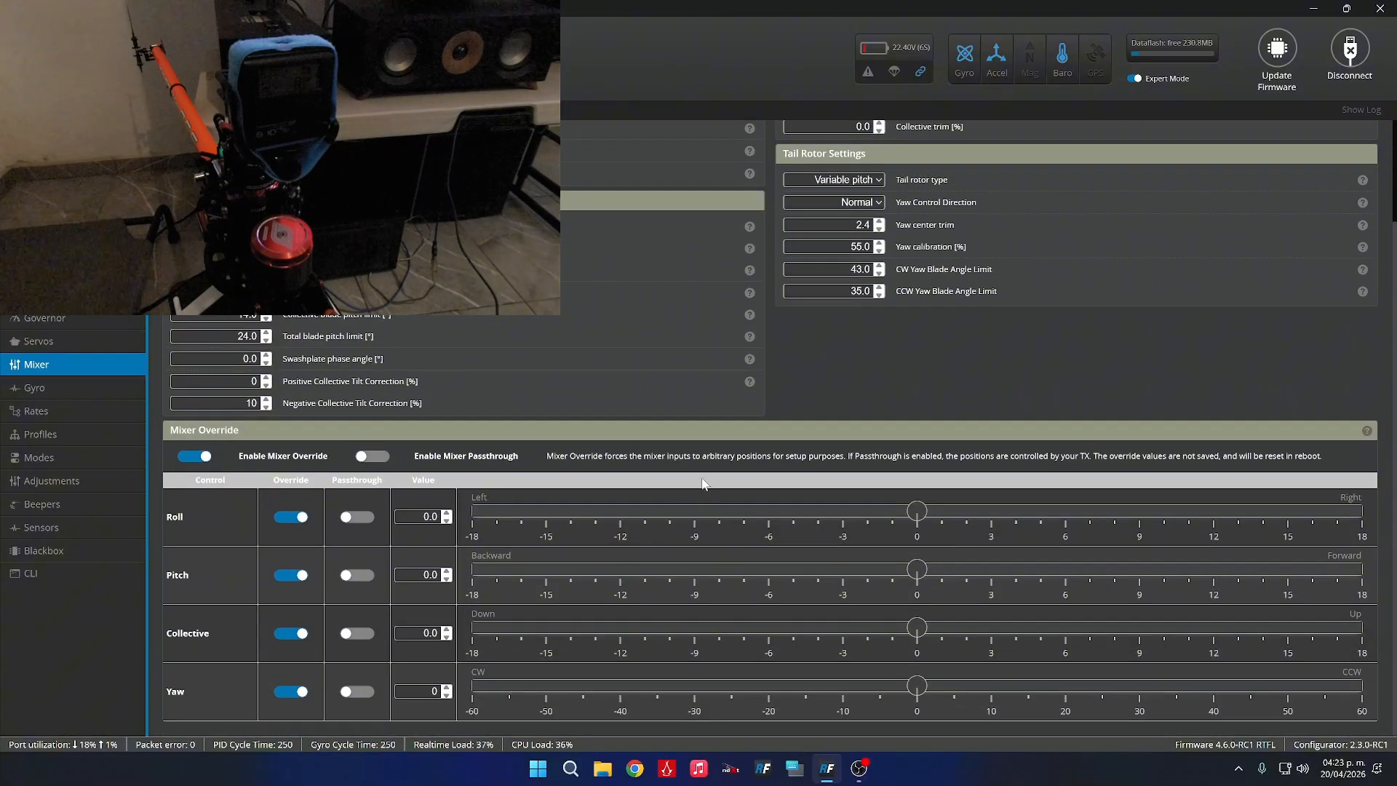
{"action": "left_click", "coordinate": [199, 462]}
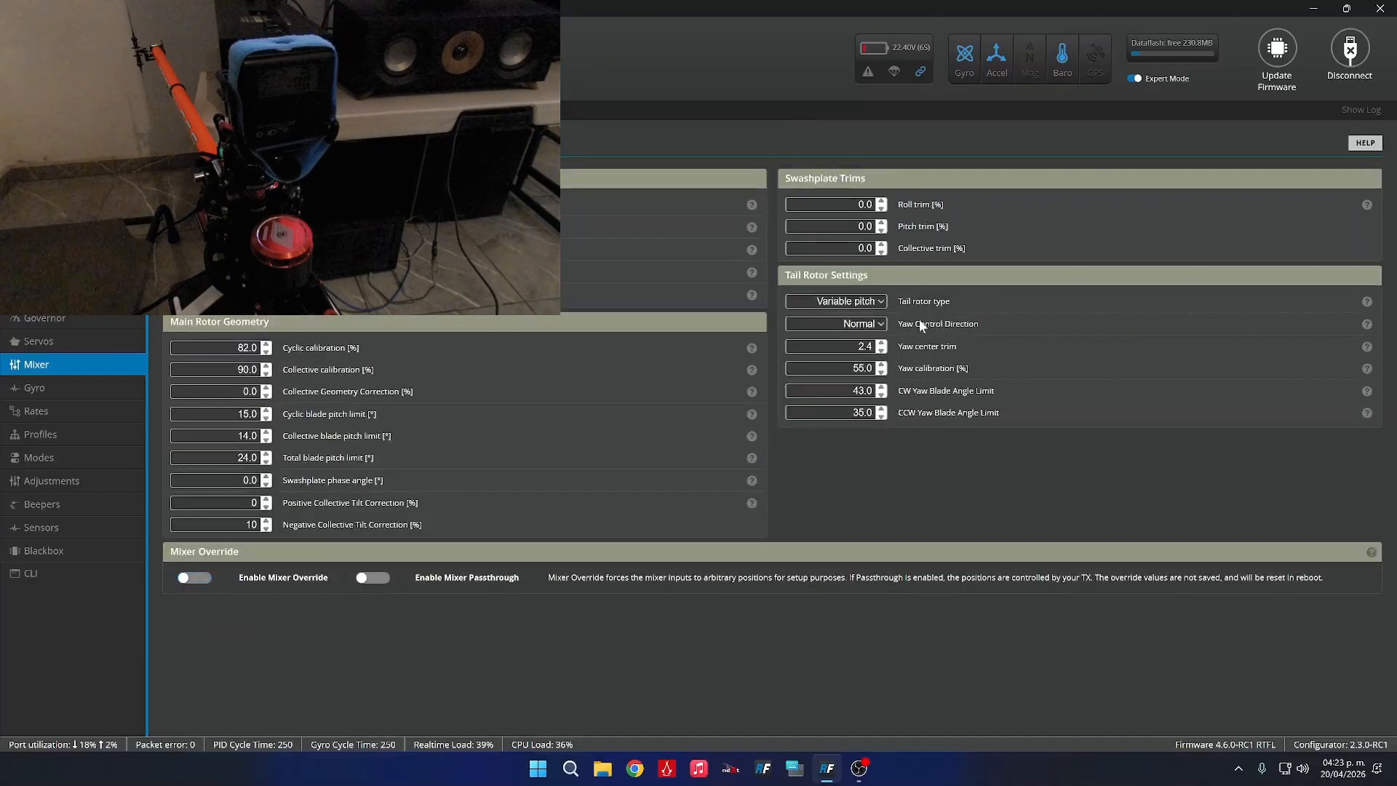
{"action": "left_click", "coordinate": [873, 302]}
{"action": "left_click", "coordinate": [874, 302]}
{"action": "left_click", "coordinate": [873, 302]}
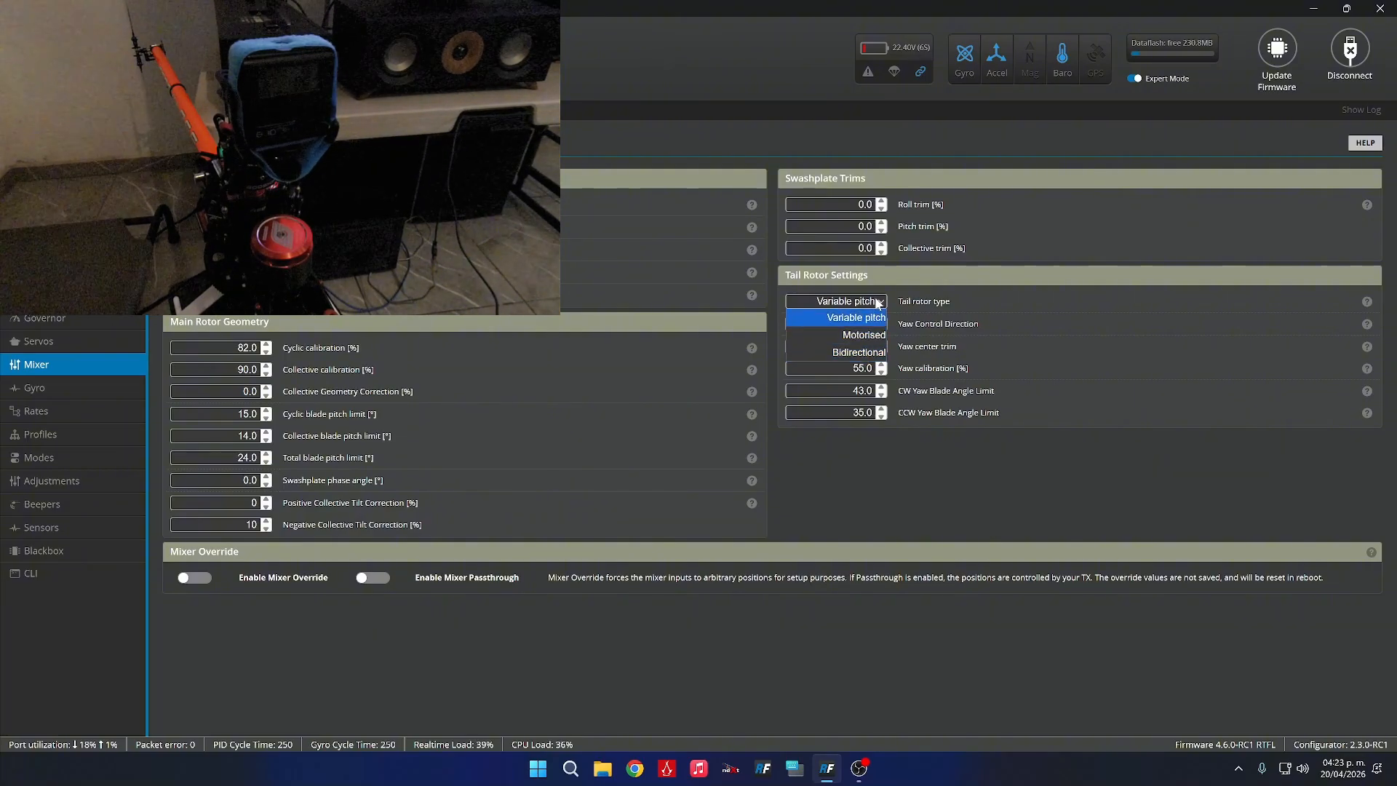
{"action": "left_click", "coordinate": [849, 301]}
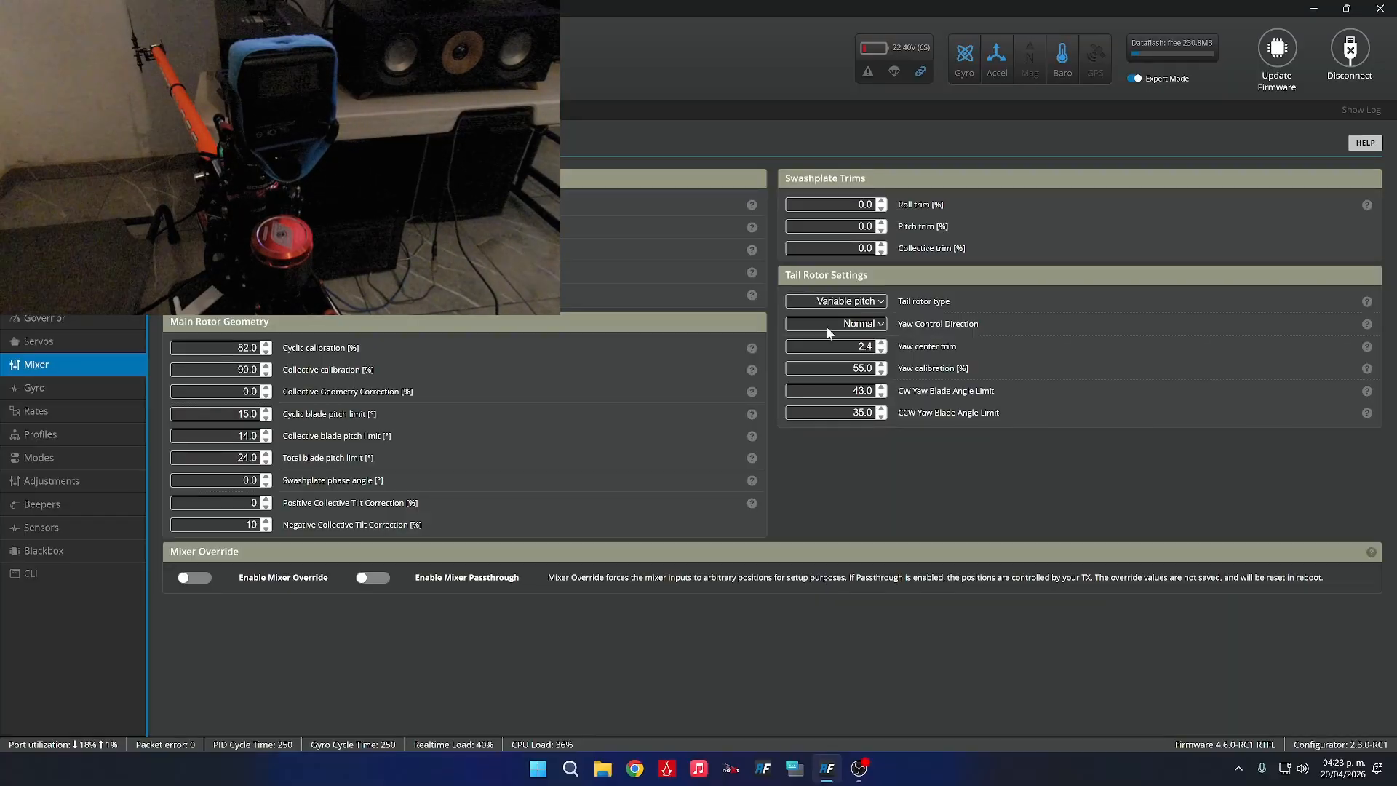
Check the servo settings, then re-enable the mixer override with roll, pitch and collective switched off so only yaw is overridden.
{"action": "left_click", "coordinate": [83, 339]}
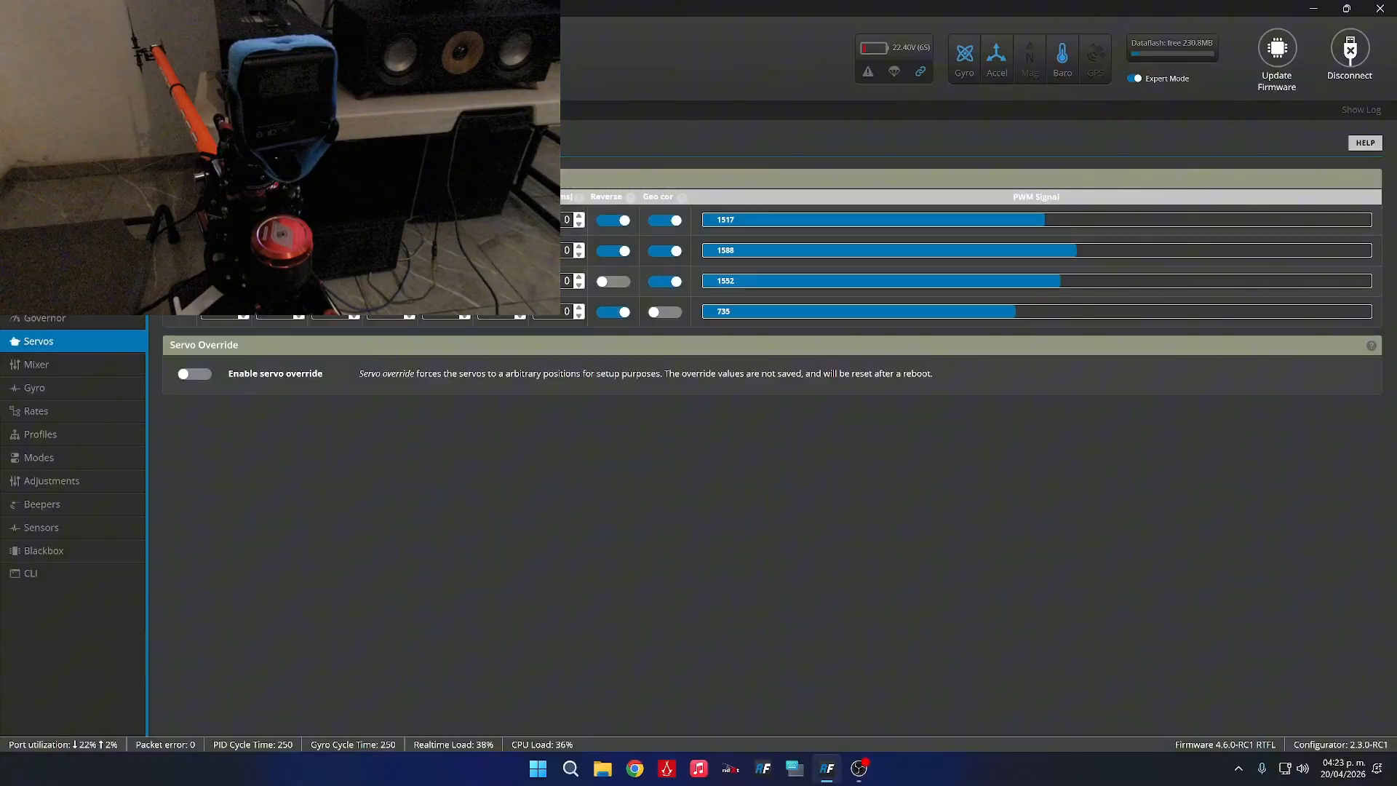
{"action": "left_click", "coordinate": [131, 365]}
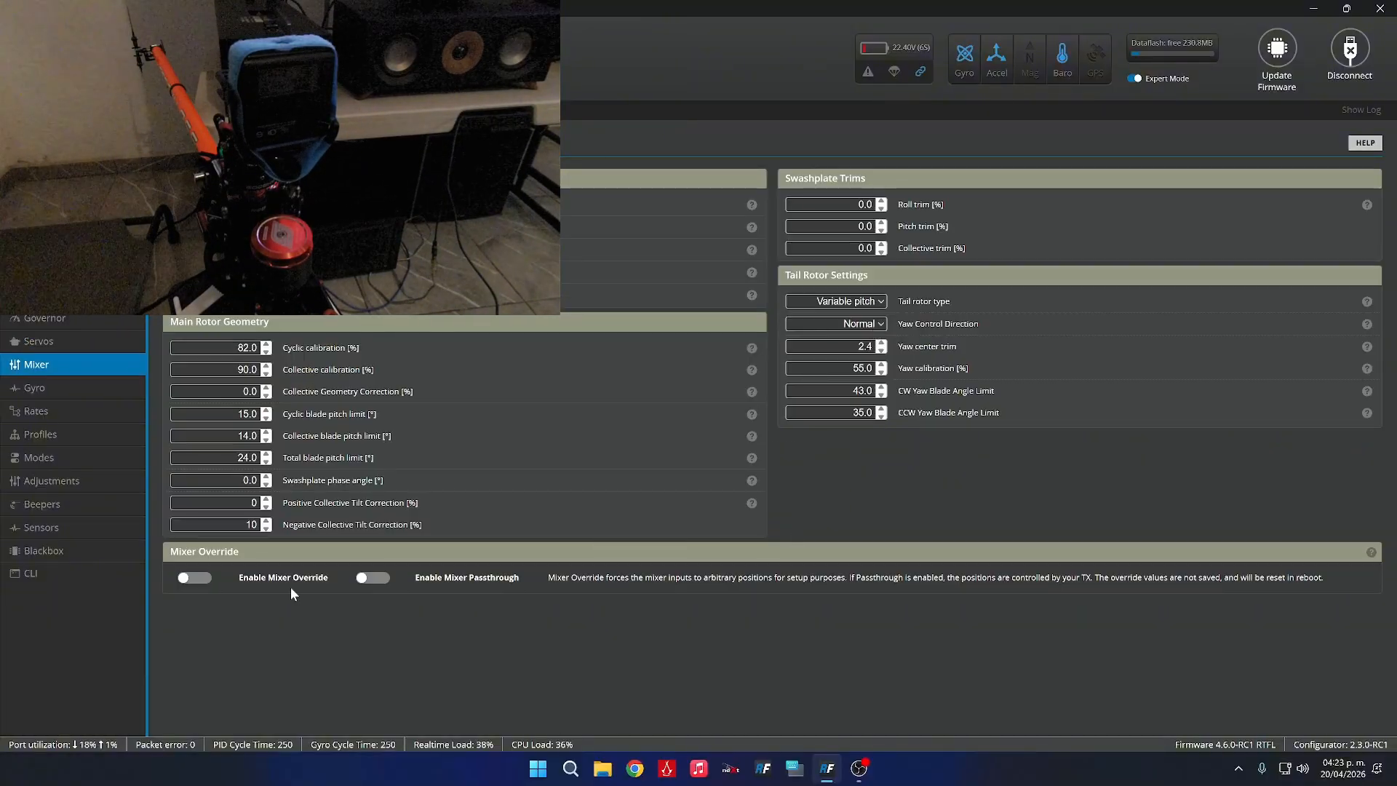
{"action": "left_click", "coordinate": [193, 579]}
{"action": "scroll", "coordinate": [278, 591], "scroll_direction": "down", "scroll_amount": 2}
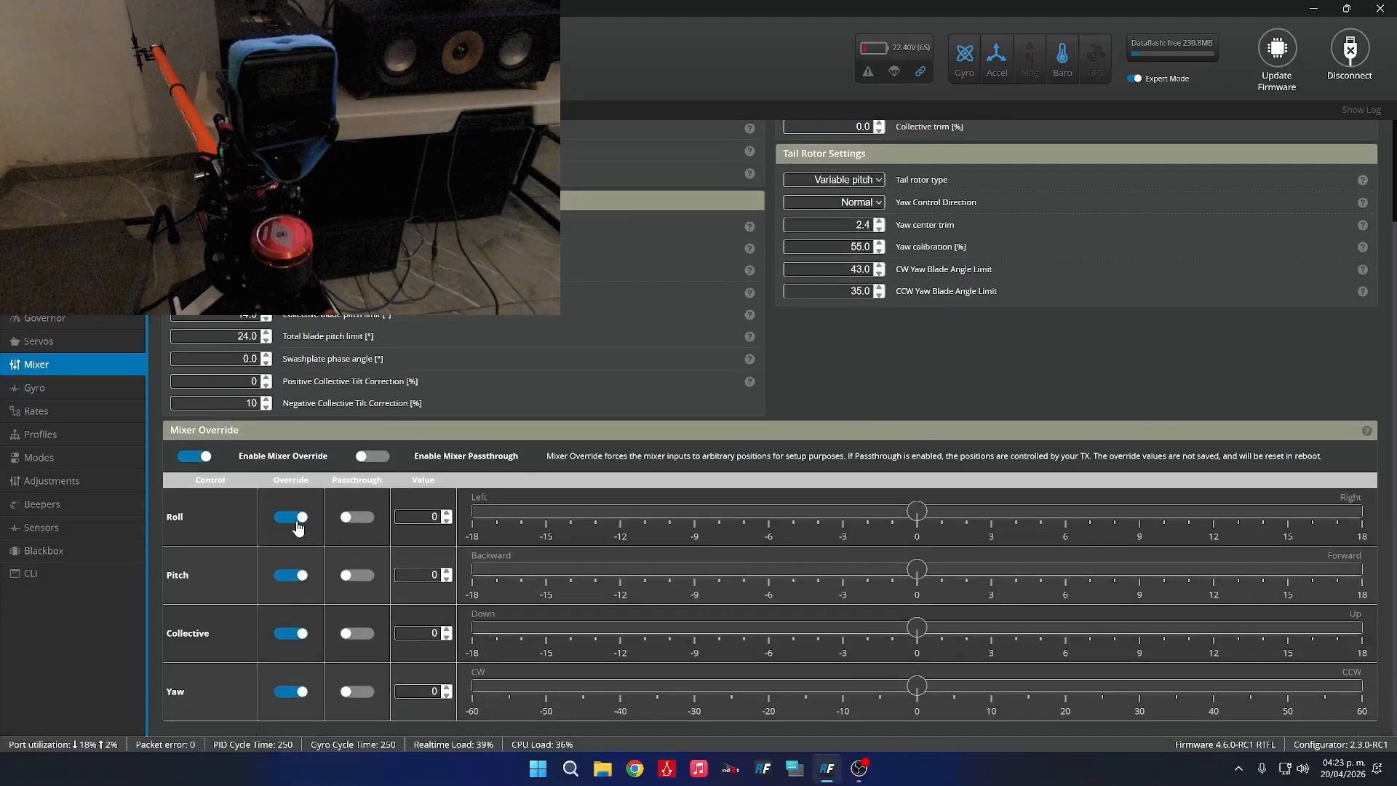
{"action": "left_click", "coordinate": [297, 523]}
{"action": "left_click", "coordinate": [290, 577]}
{"action": "left_click", "coordinate": [289, 633]}
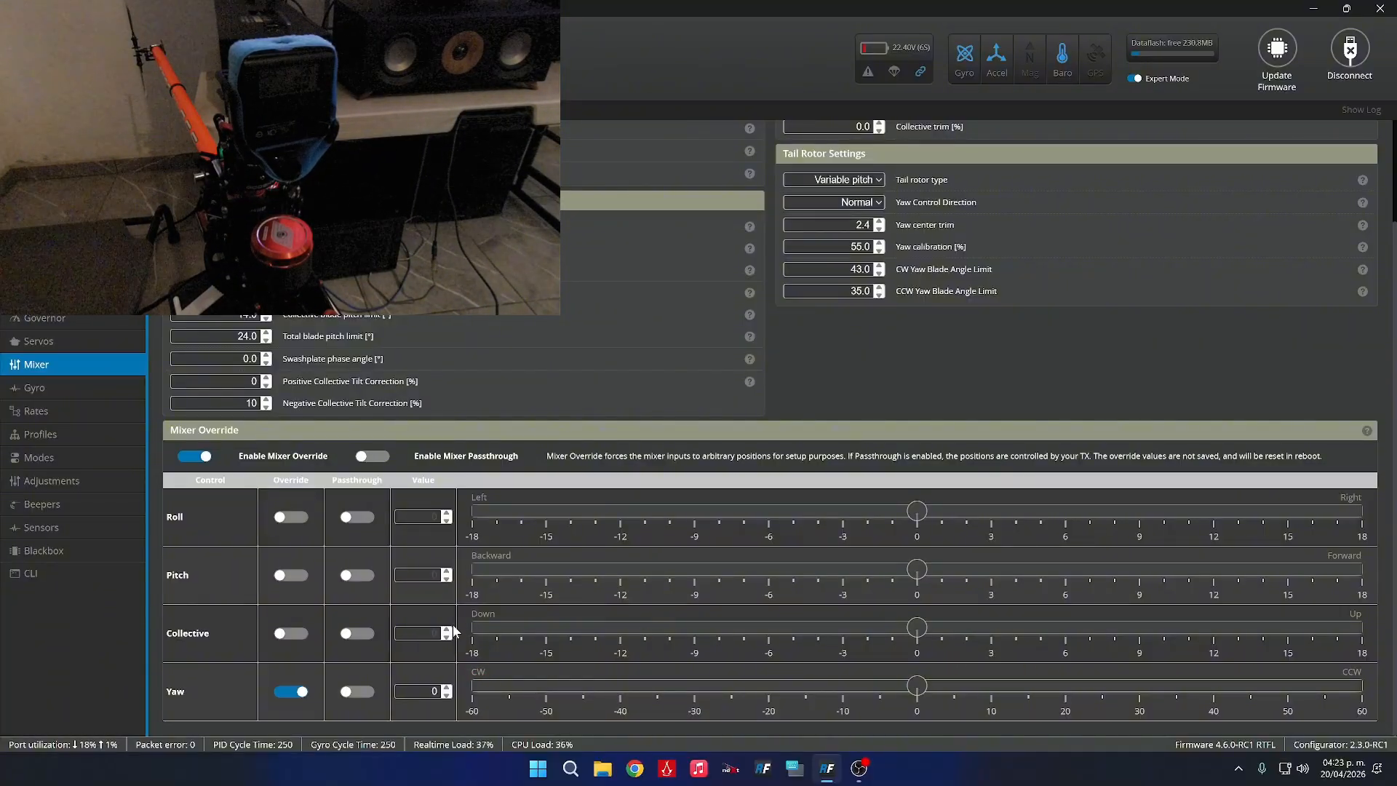
Test the yaw override in both the CW and CCW directions and return it to 0.
{"action": "left_click_drag", "start_coordinate": [911, 692], "coordinate": [831, 688]}
{"action": "left_click_drag", "start_coordinate": [808, 689], "coordinate": [1042, 687]}
{"action": "left_click_drag", "start_coordinate": [1042, 687], "coordinate": [929, 687]}
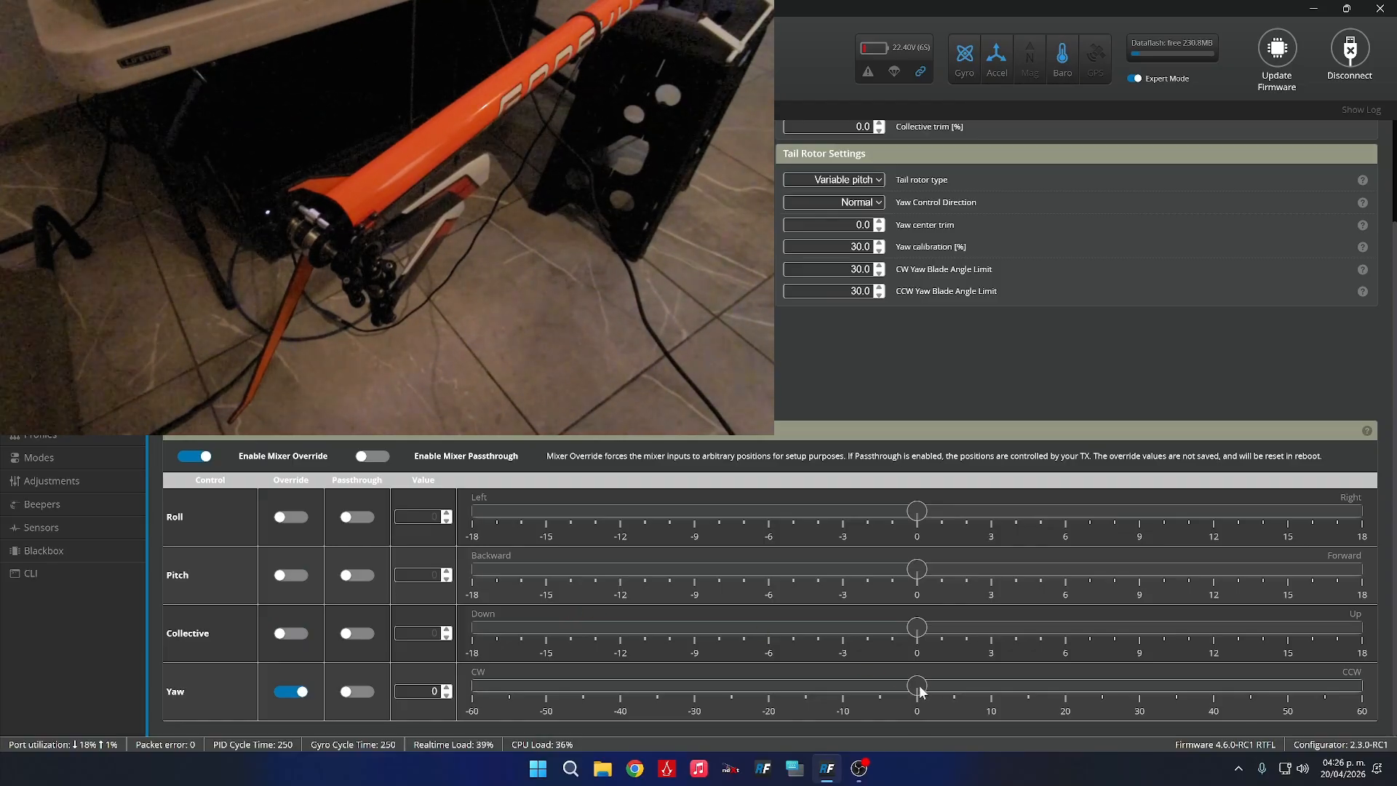
Set the yaw center trim to 3.3 and save the mixer settings.
{"action": "scroll", "coordinate": [945, 433], "scroll_direction": "up", "scroll_amount": 1}
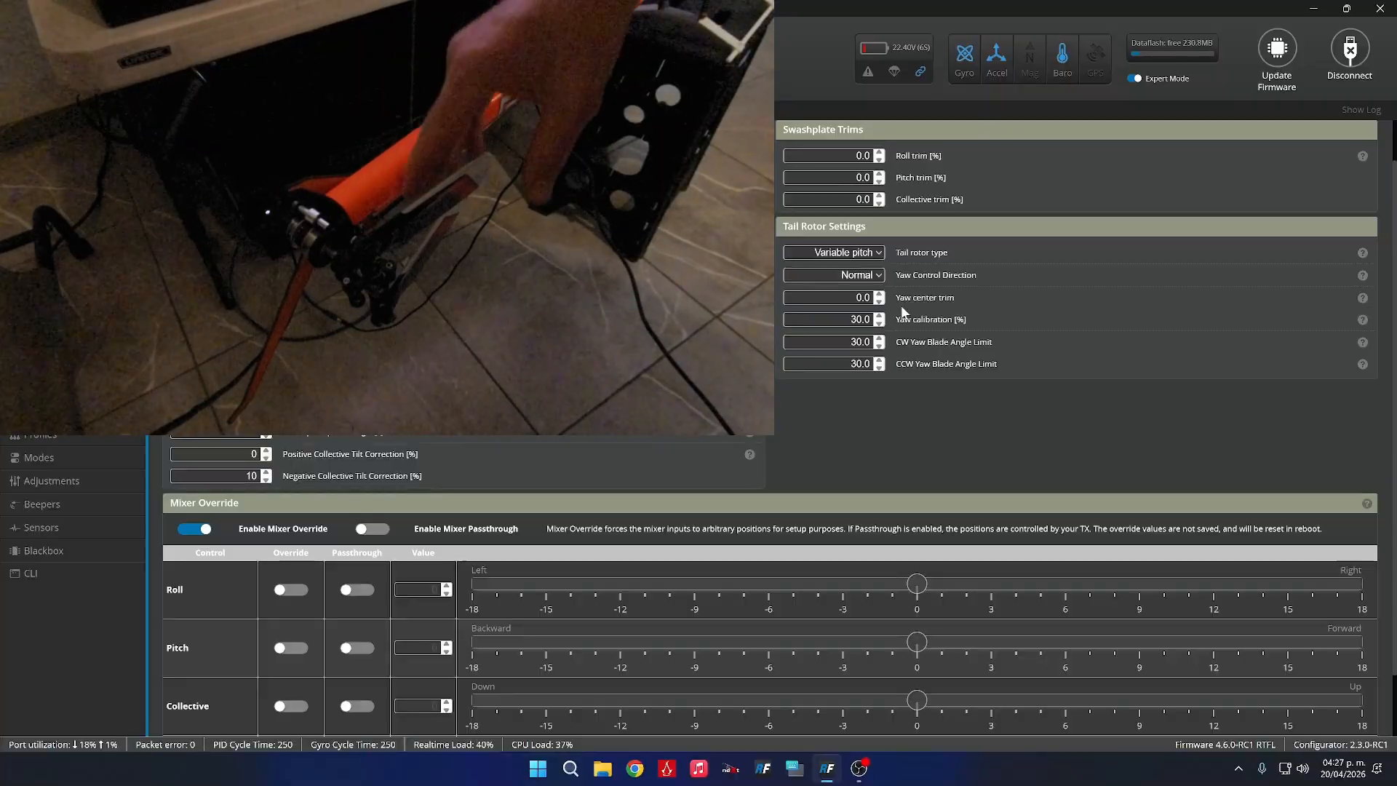
{"action": "scroll", "coordinate": [902, 313], "scroll_direction": "up", "scroll_amount": 1}
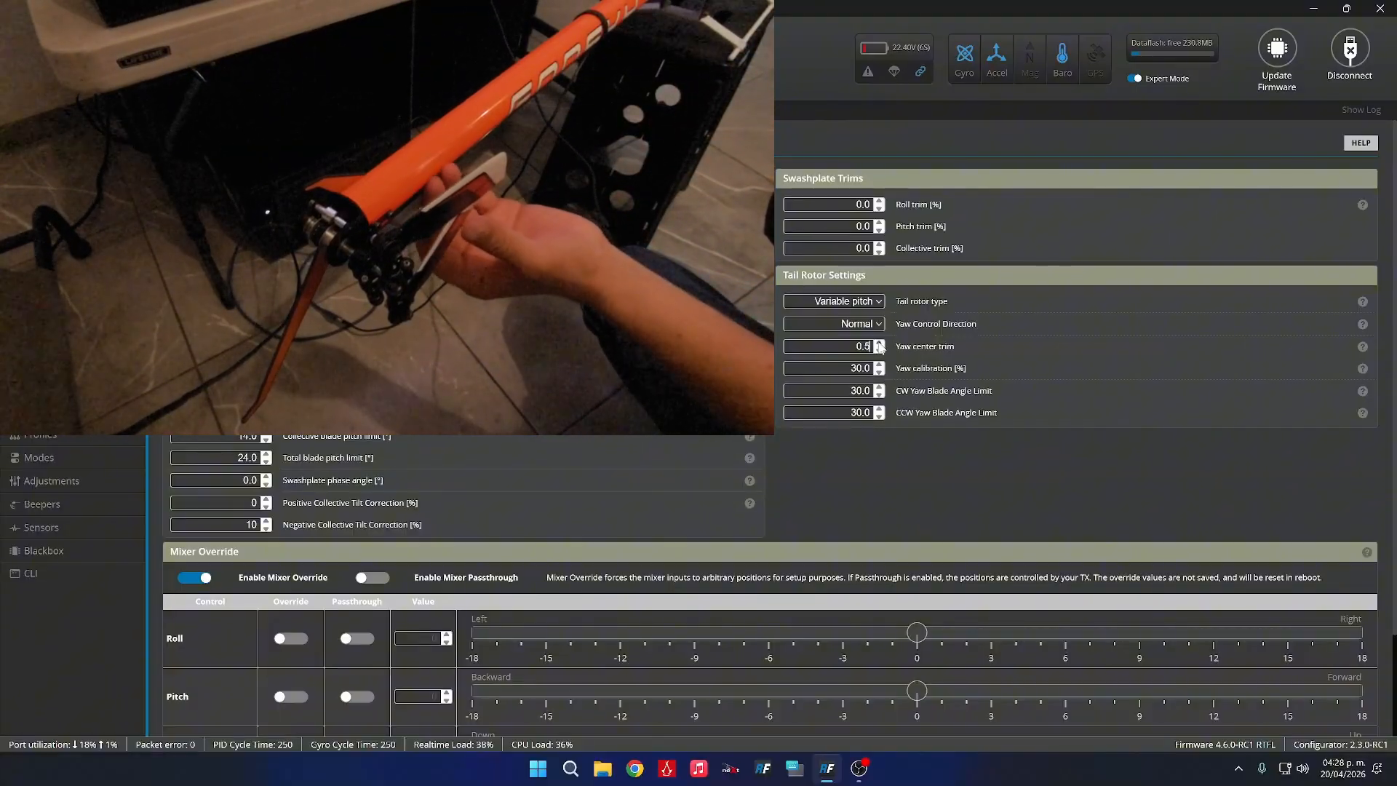
{"action": "left_click", "coordinate": [879, 343]}
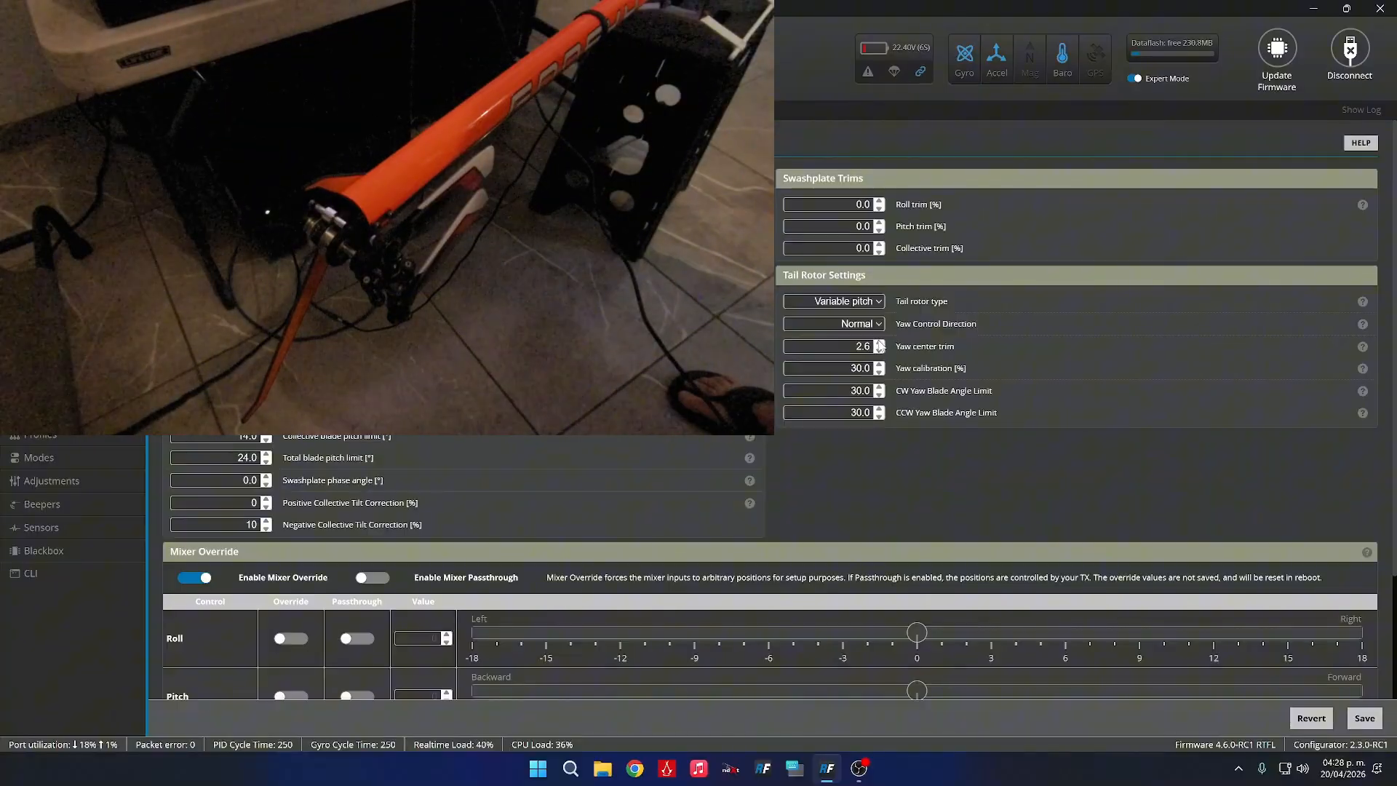
{"action": "left_click", "coordinate": [879, 343]}
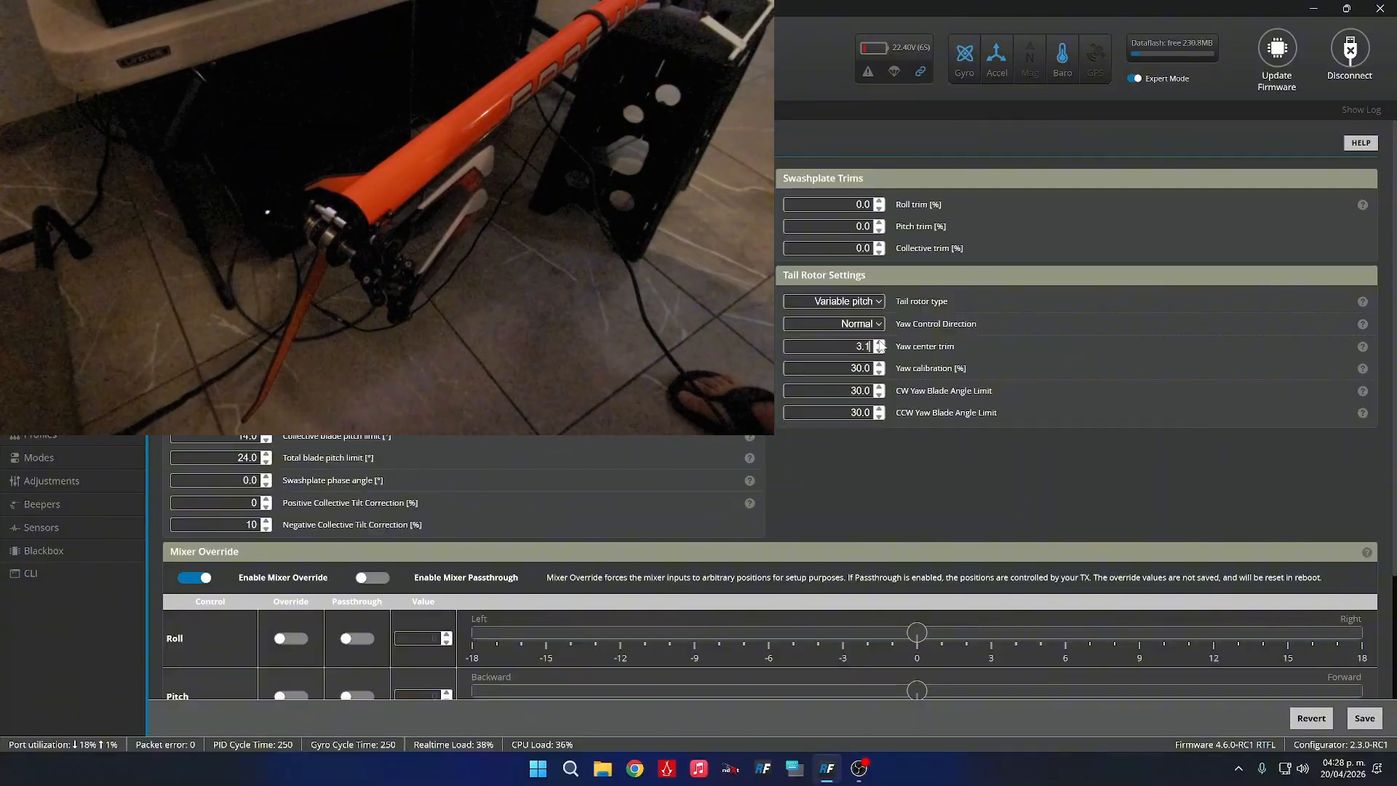
{"action": "left_click", "coordinate": [879, 343]}
{"action": "left_click", "coordinate": [879, 342]}
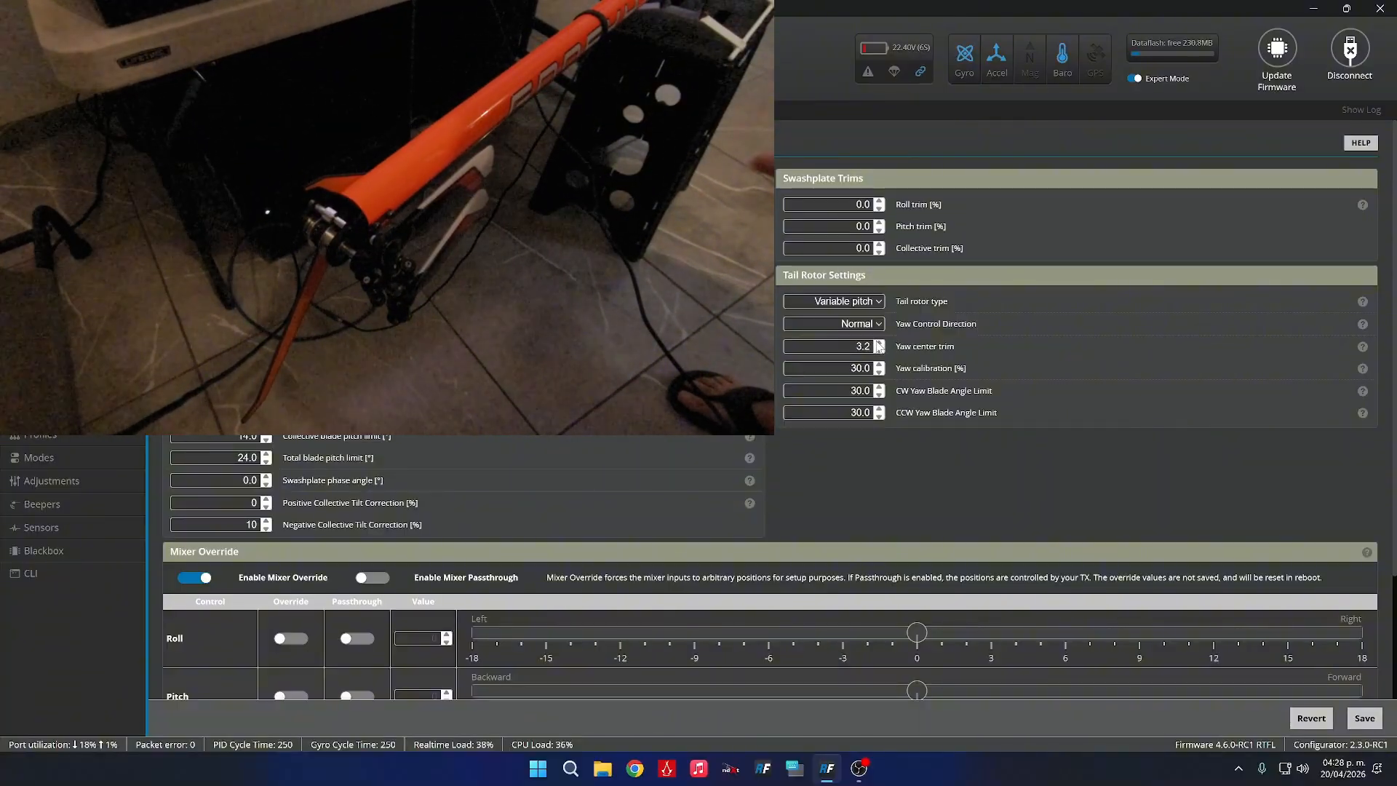
{"action": "left_click", "coordinate": [879, 343]}
{"action": "left_click", "coordinate": [879, 342]}
{"action": "left_click", "coordinate": [879, 343]}
{"action": "left_click", "coordinate": [879, 343]}
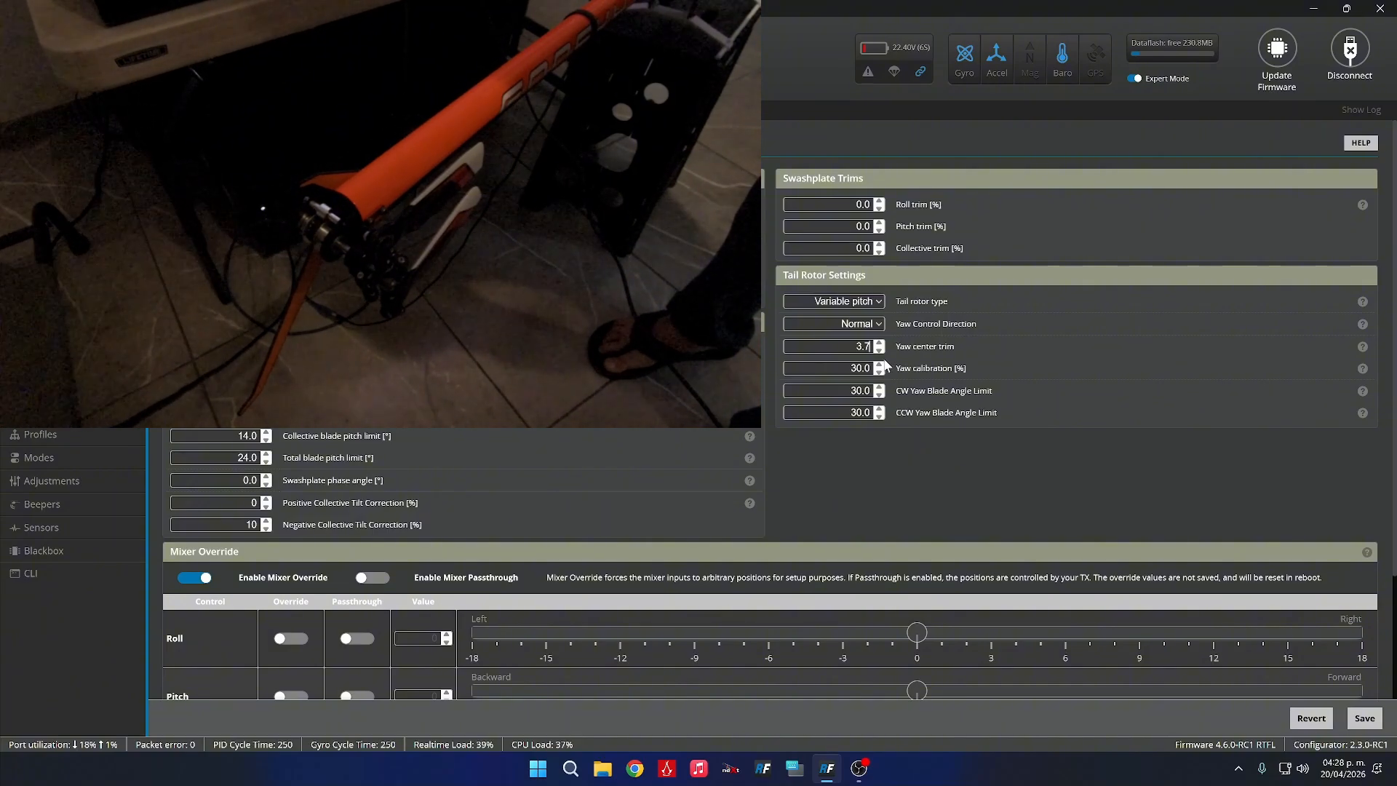
{"action": "left_click", "coordinate": [879, 351]}
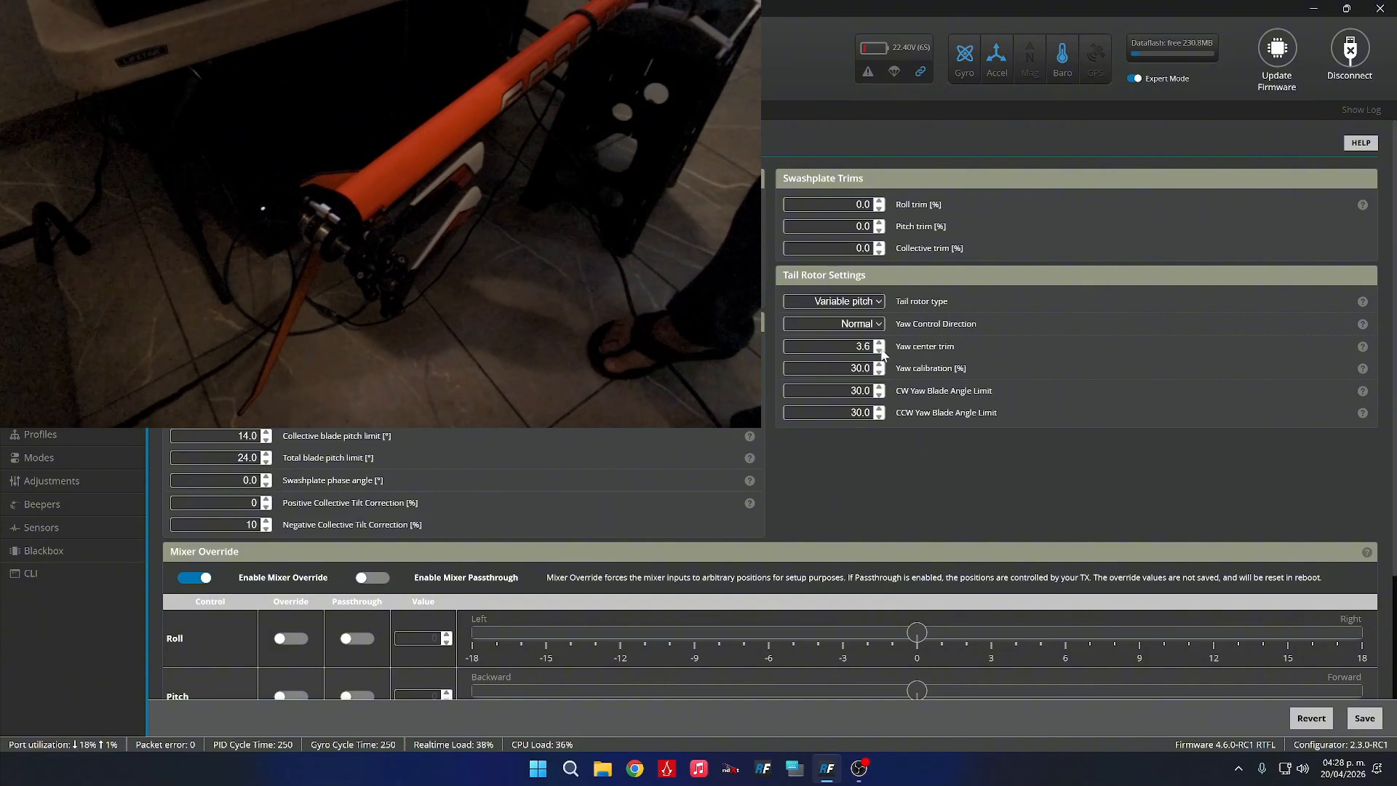
{"action": "left_click", "coordinate": [880, 351]}
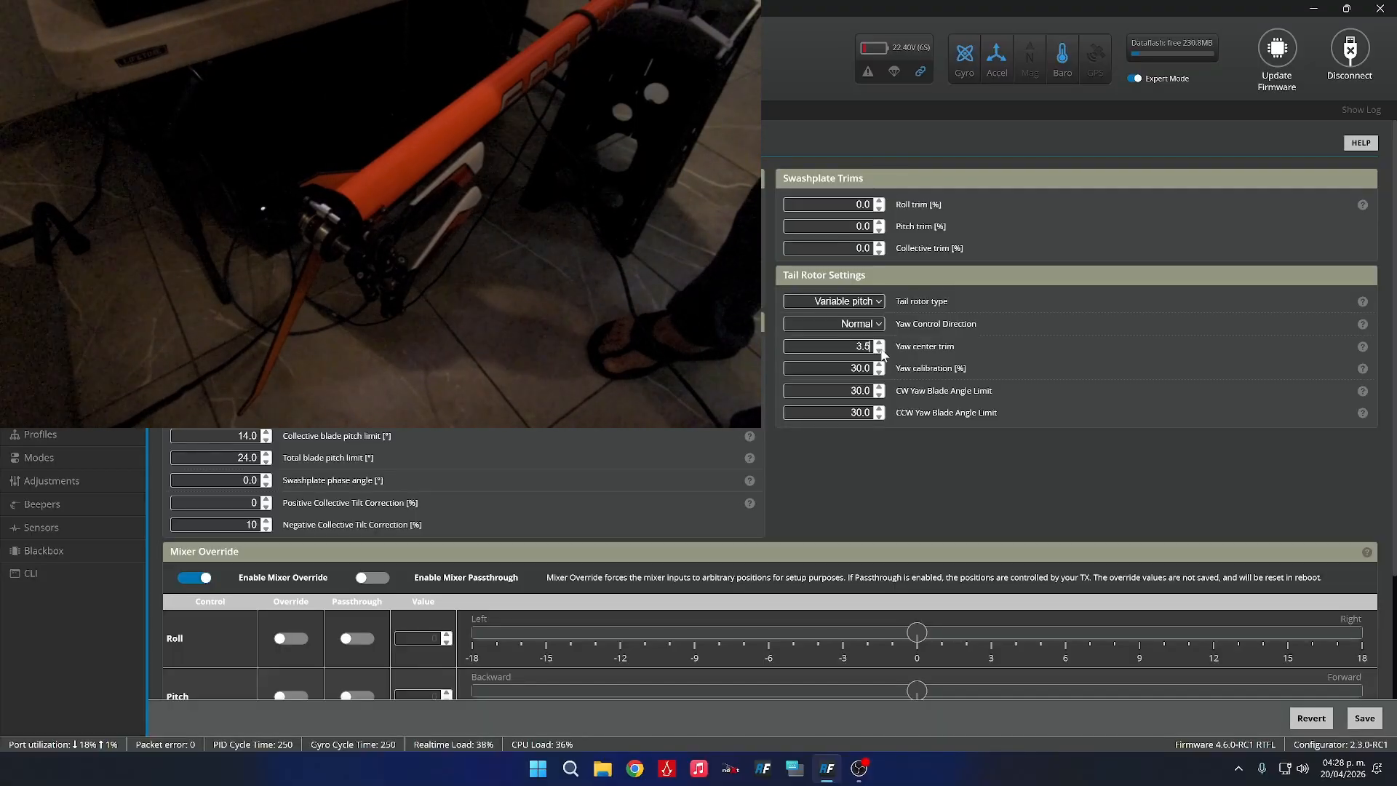
{"action": "left_click", "coordinate": [879, 351]}
{"action": "left_click", "coordinate": [880, 351]}
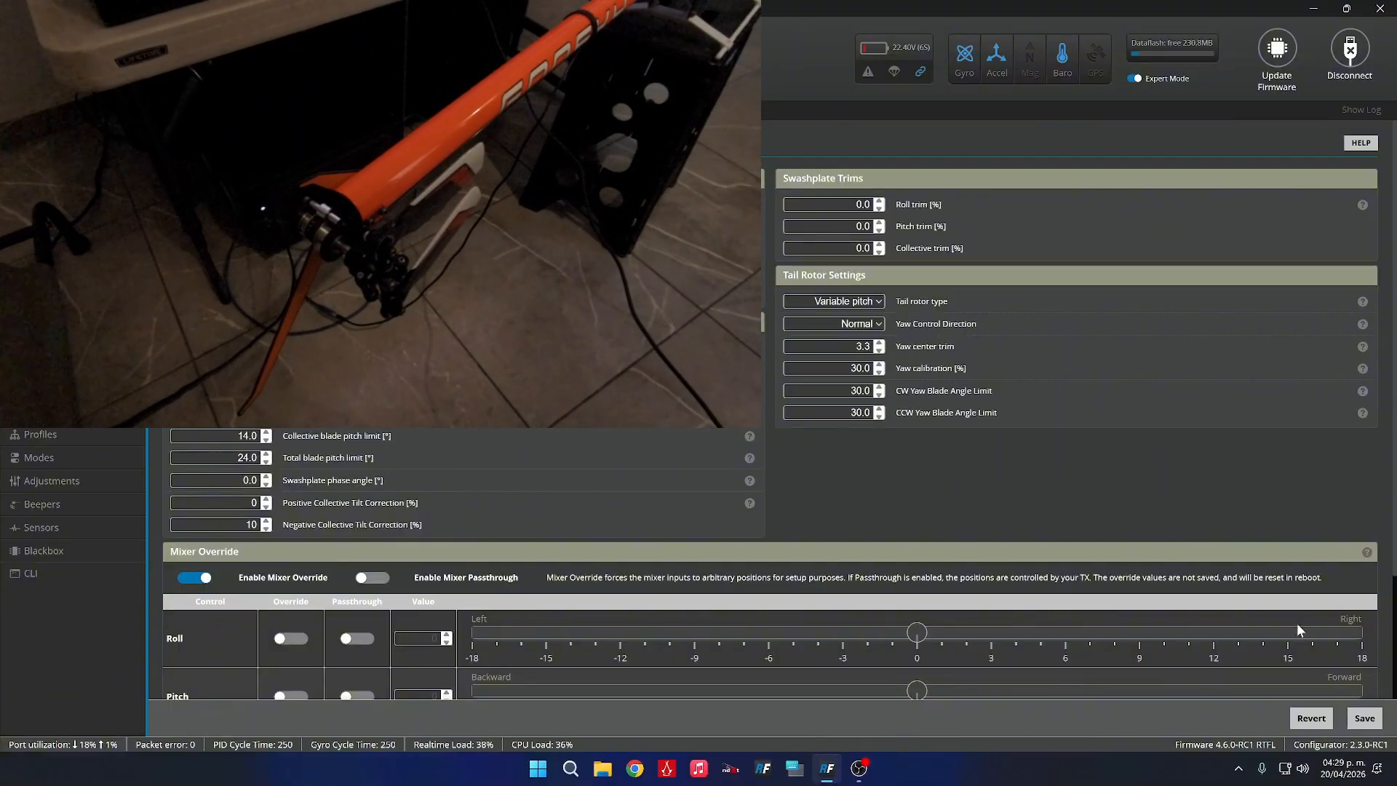
{"action": "left_click", "coordinate": [1365, 721]}
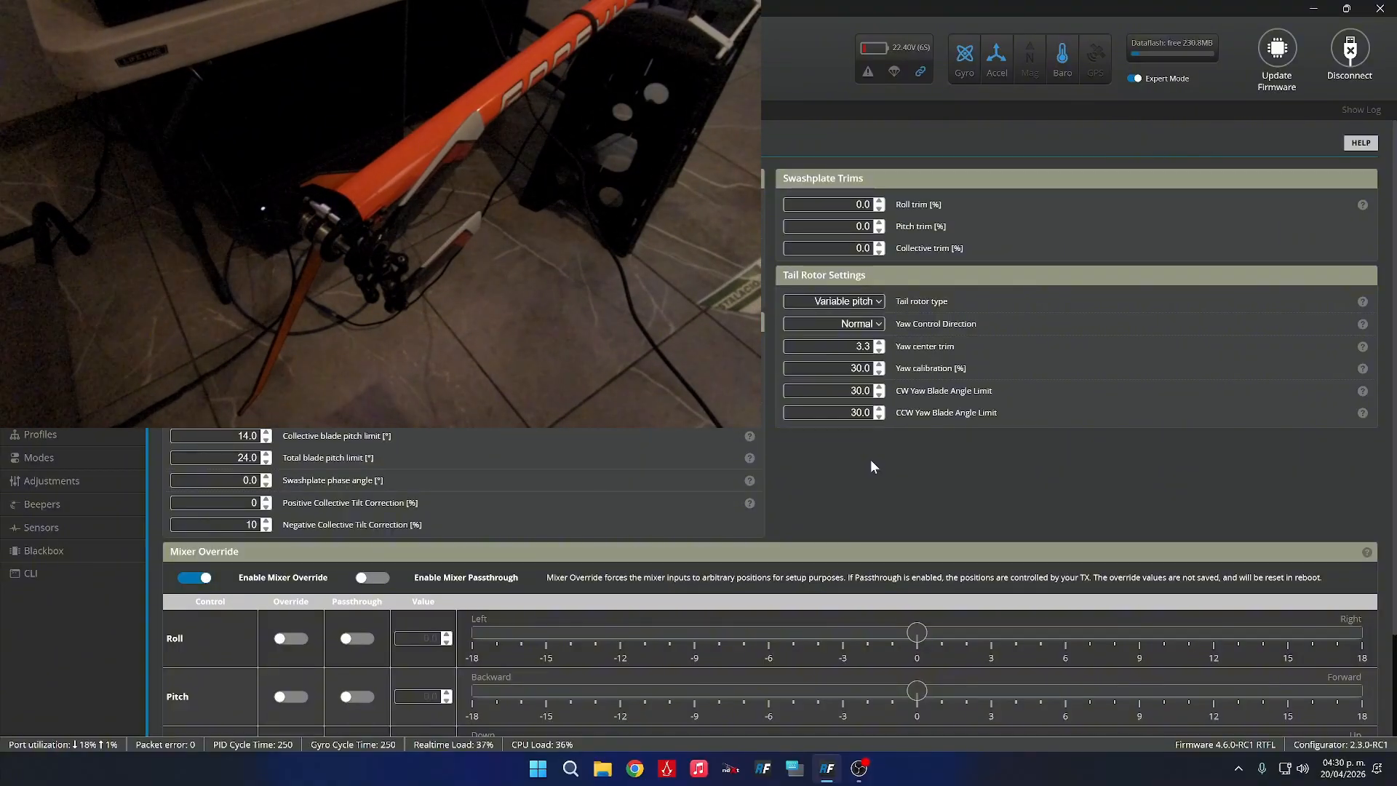
Set the yaw override to -22 to check the tail blade angle.
{"action": "scroll", "coordinate": [842, 498], "scroll_direction": "down", "scroll_amount": 2}
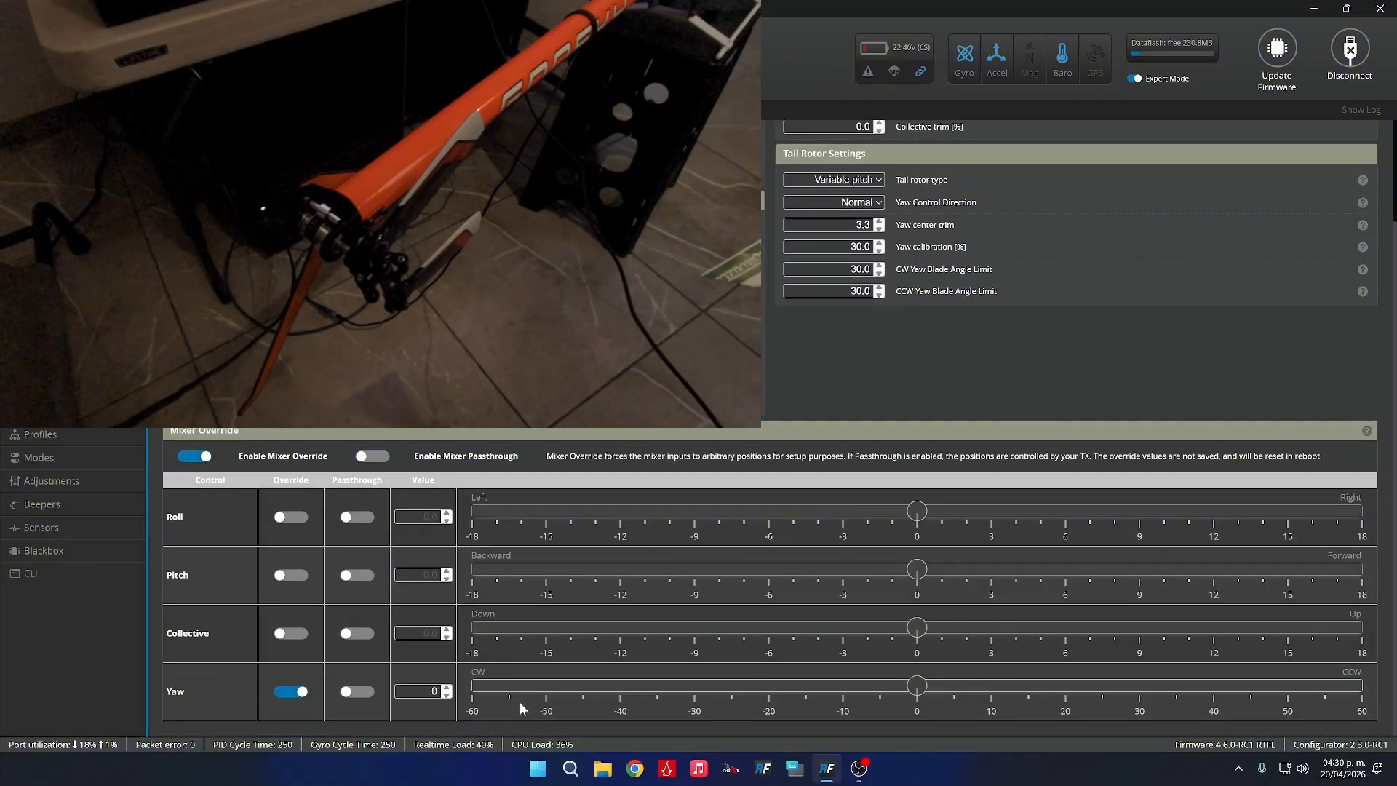
{"action": "left_click", "coordinate": [446, 695]}
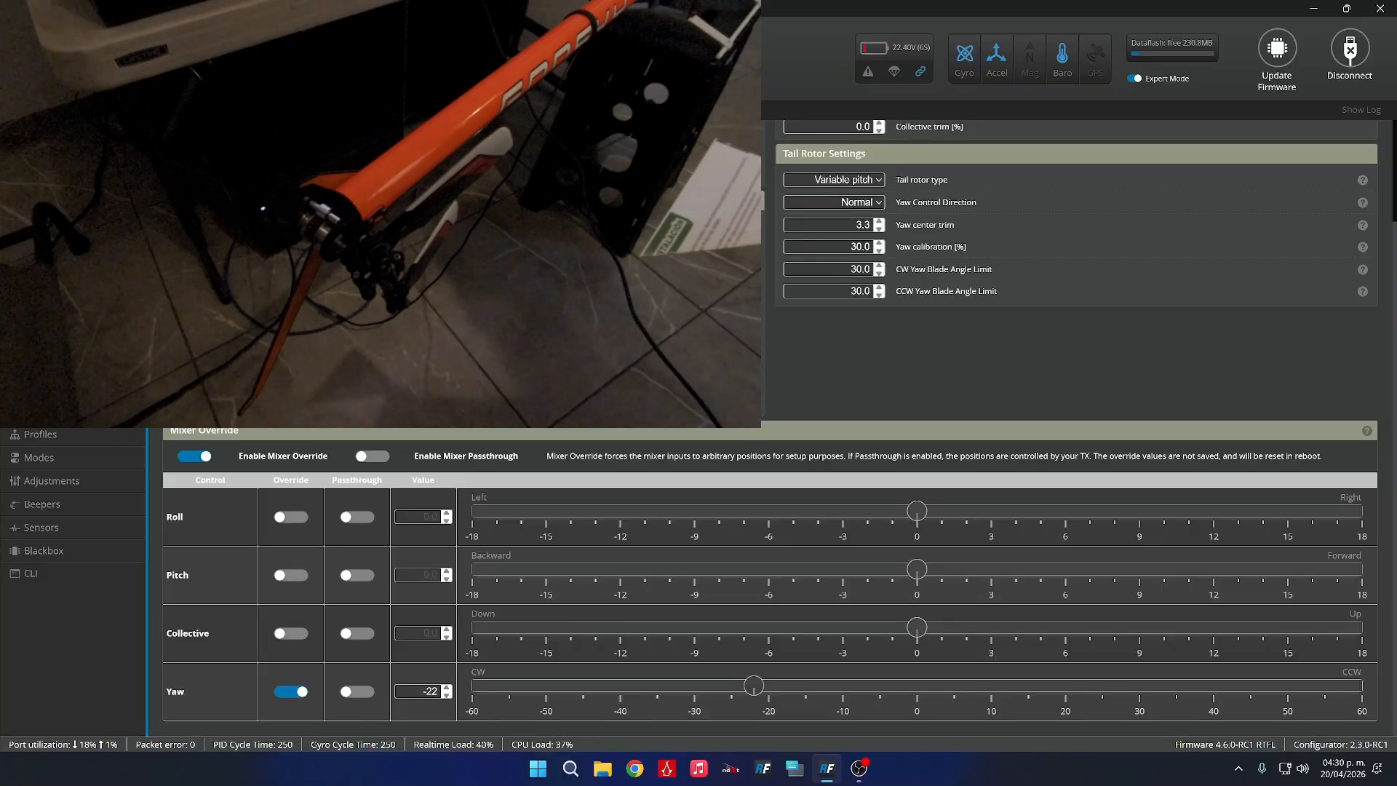
{"action": "mouse_move", "coordinate": [1349, 7]}
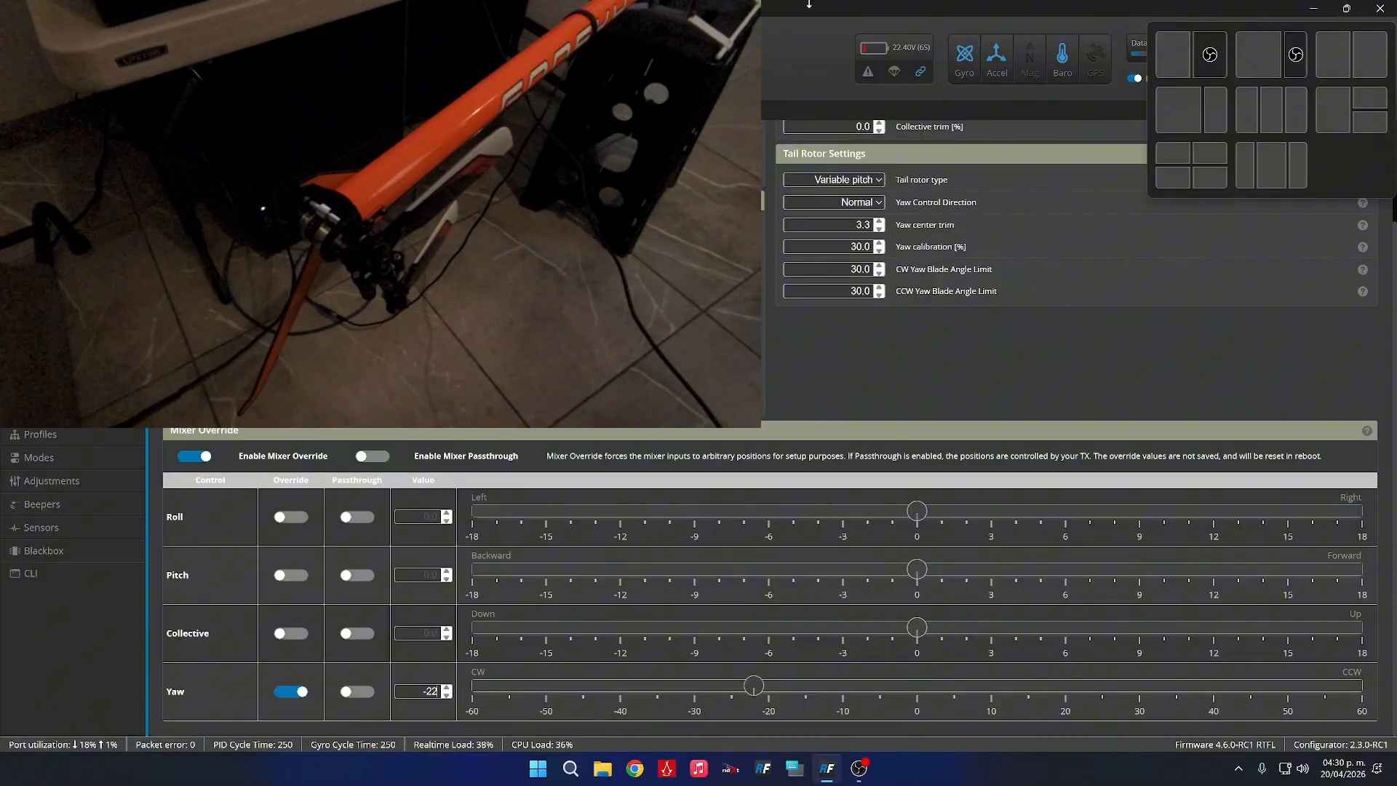
Adjust the yaw calibration to 54.5% while checking the tail blade angle, and save the mixer settings.
{"action": "left_click", "coordinate": [880, 244]}
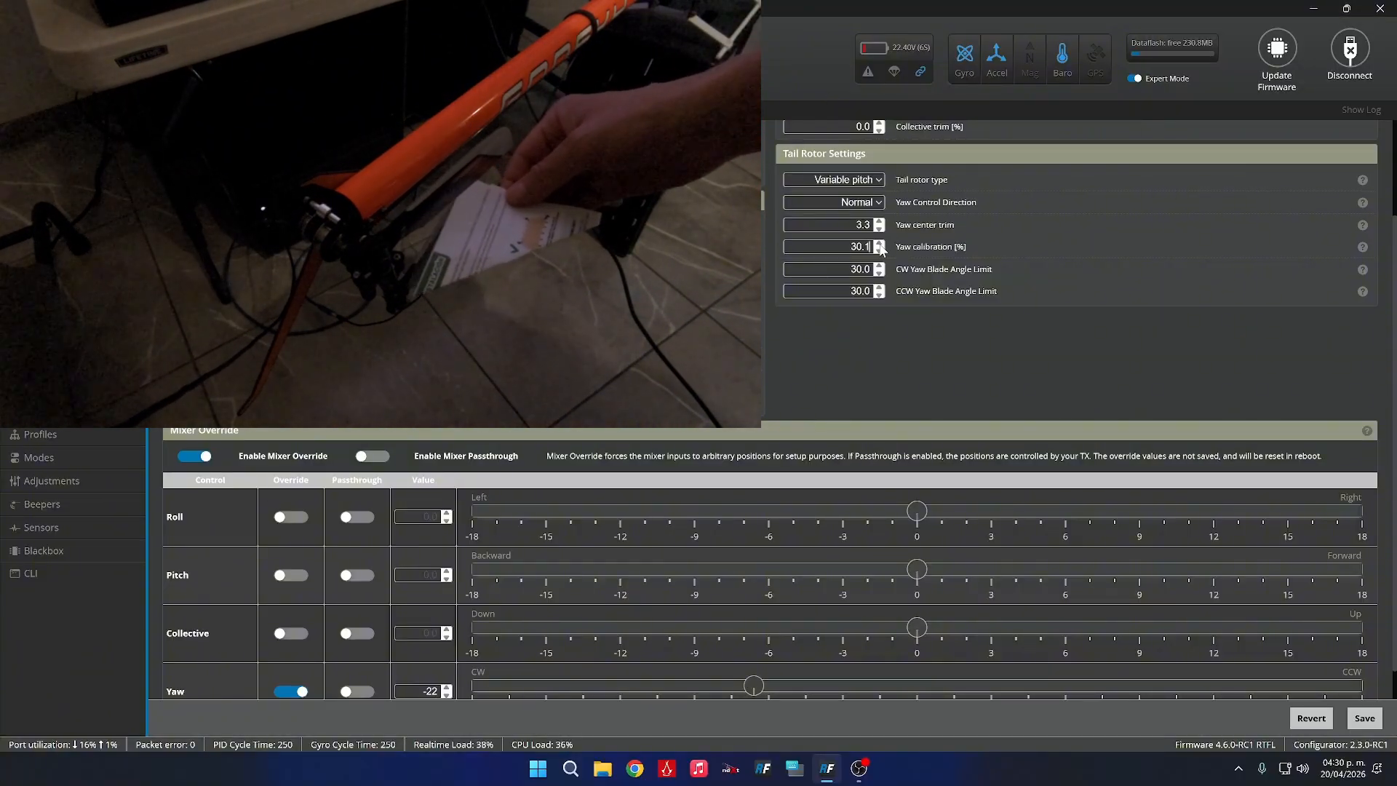
{"action": "left_click", "coordinate": [880, 244]}
{"action": "left_click", "coordinate": [880, 244]}
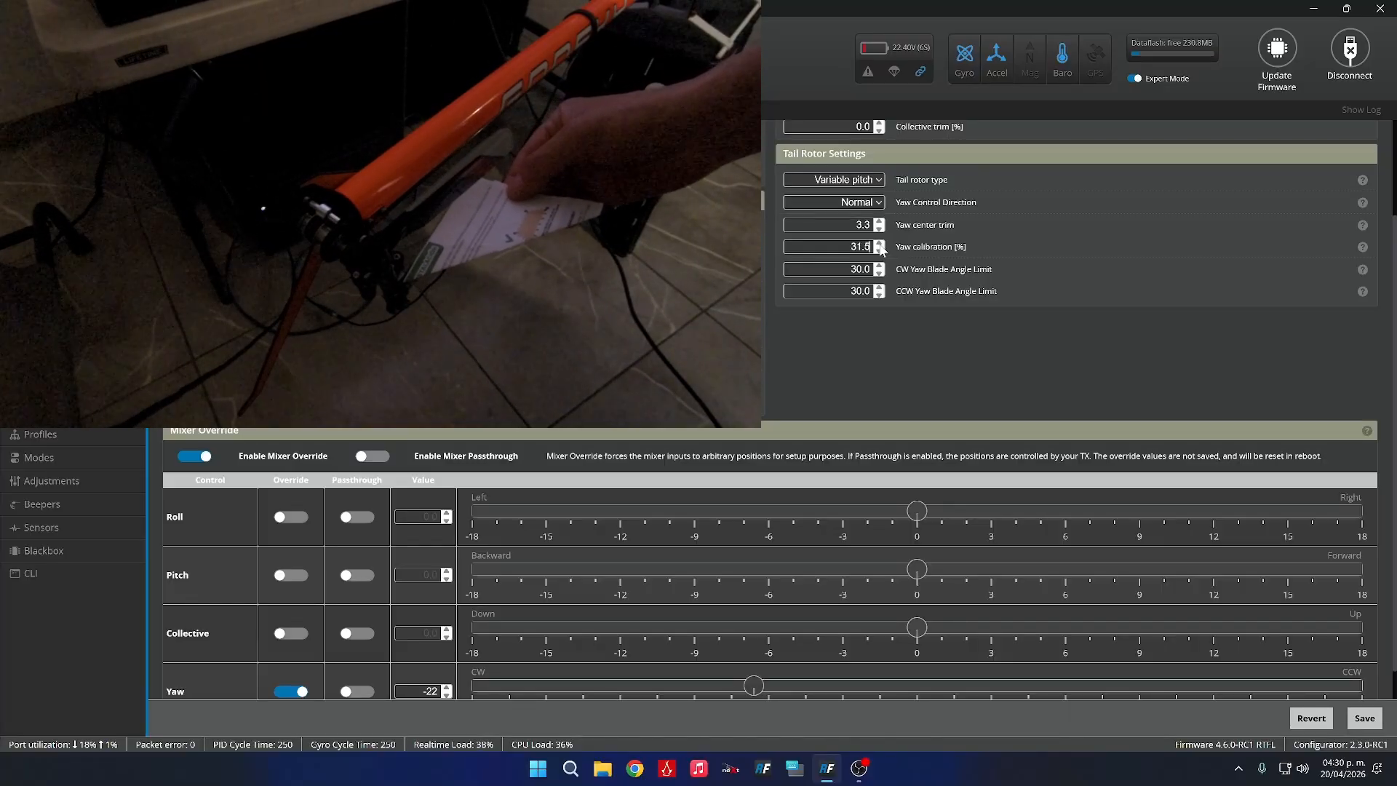
{"action": "left_click", "coordinate": [879, 244]}
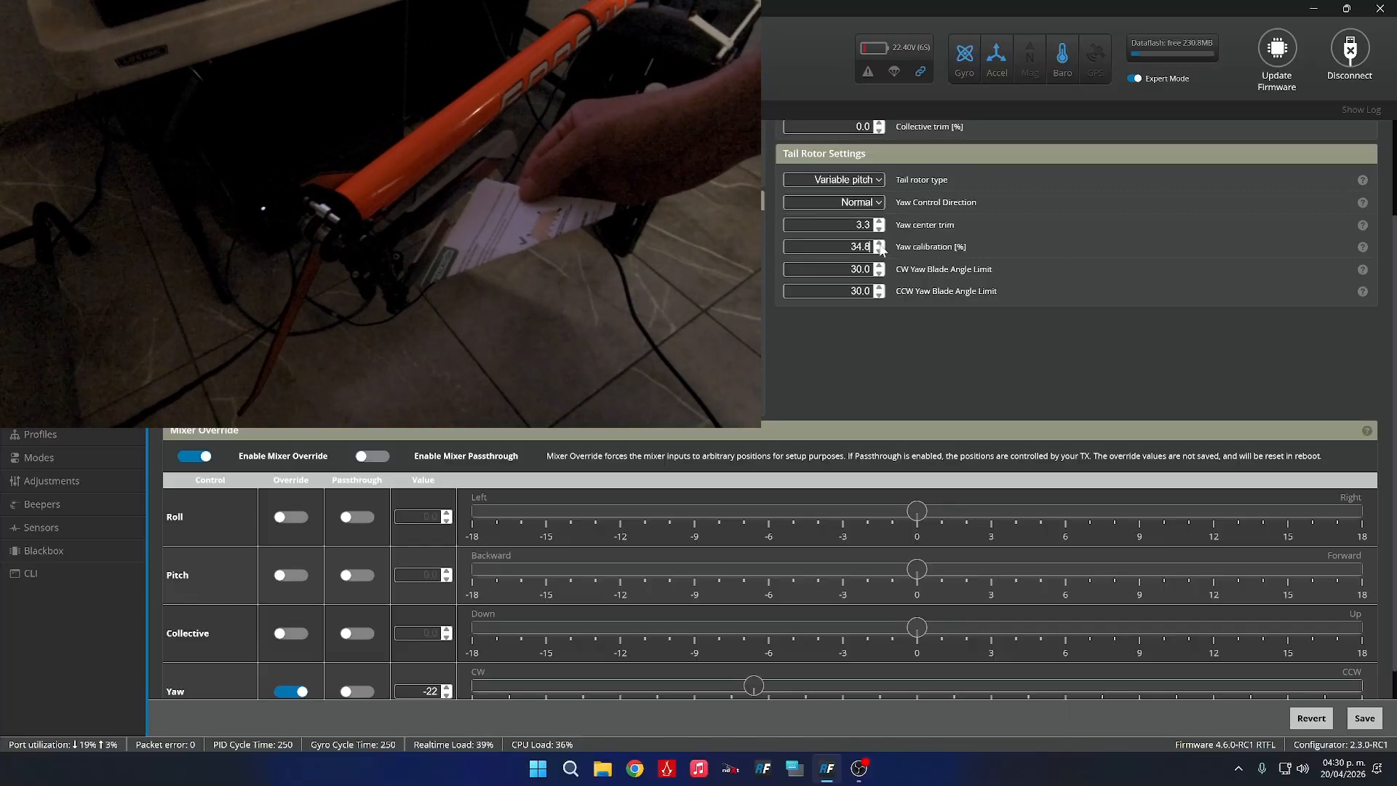
{"action": "left_click", "coordinate": [879, 244]}
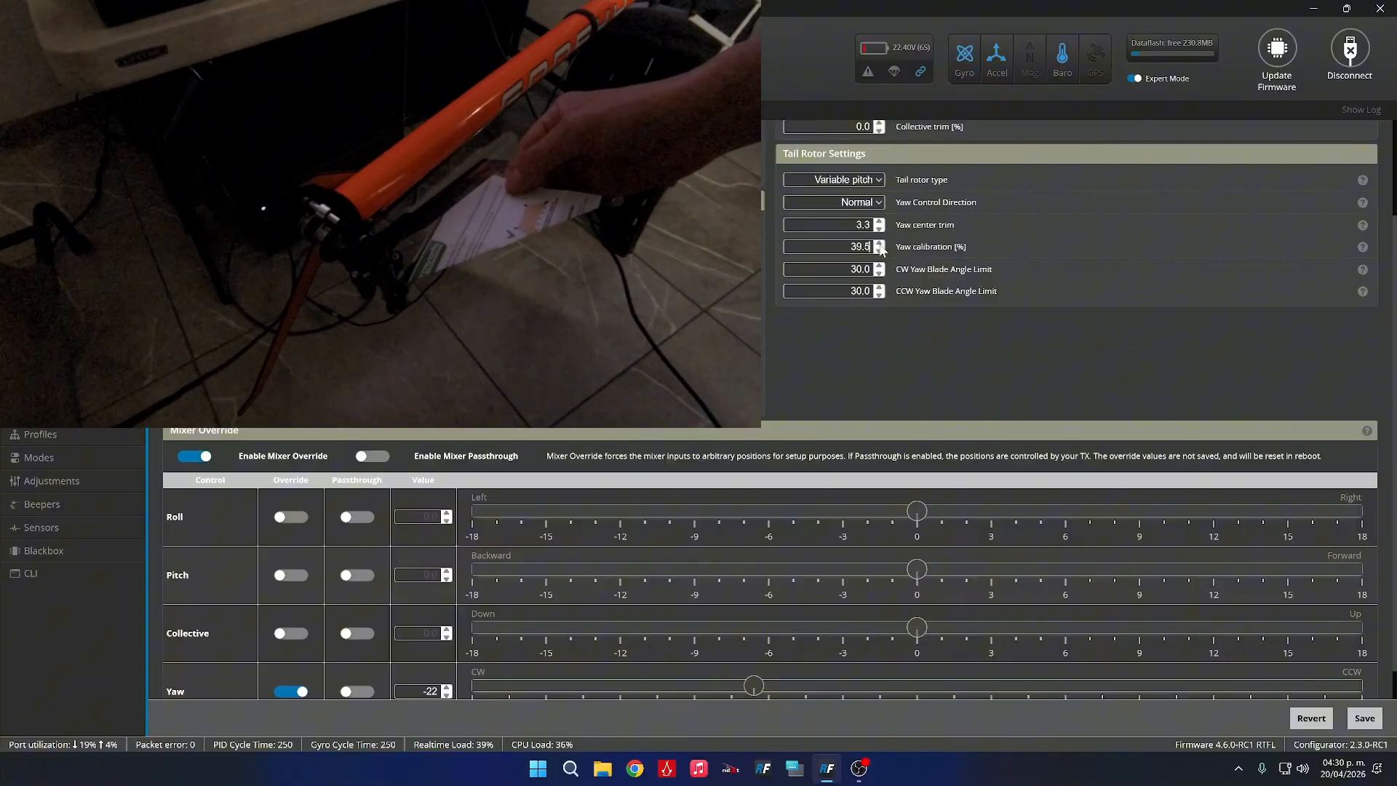
{"action": "left_click", "coordinate": [880, 244]}
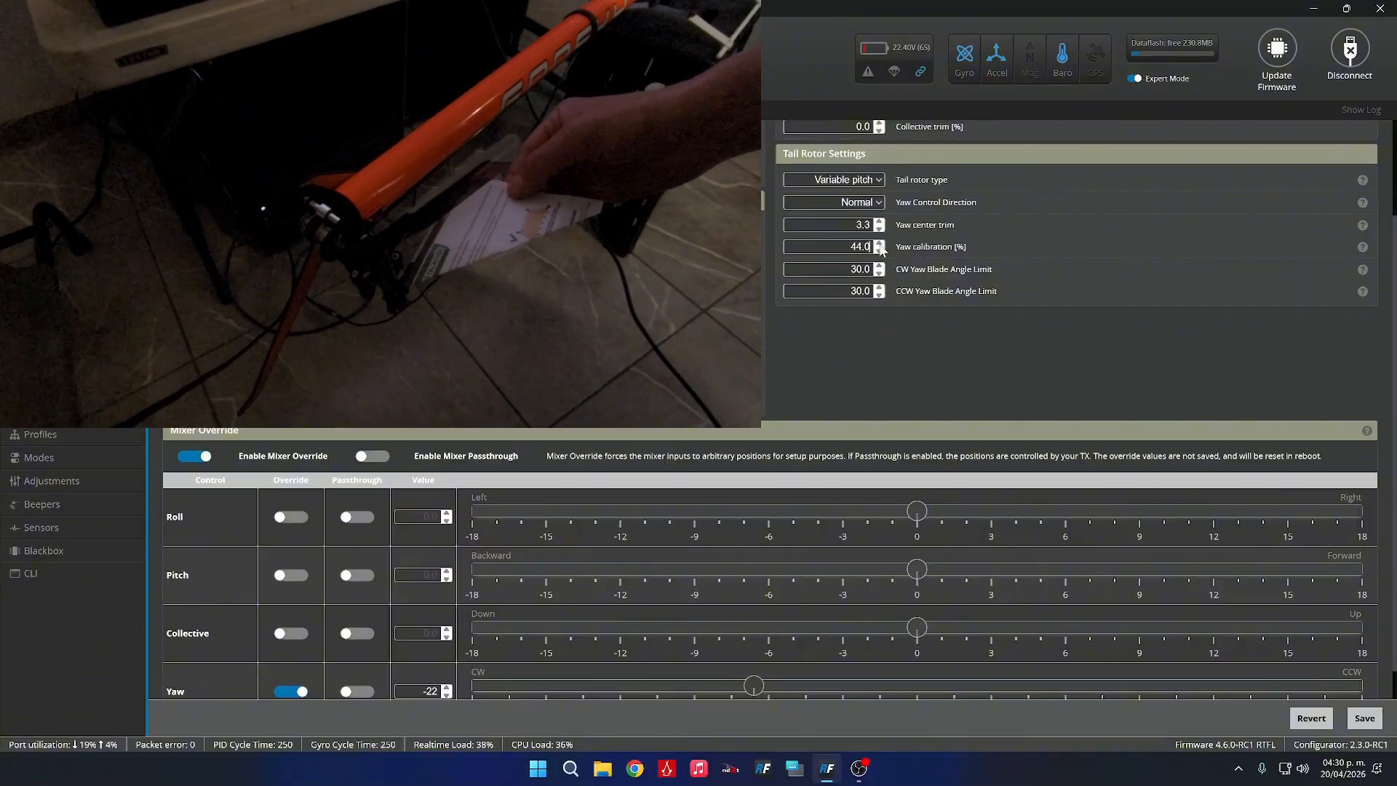
{"action": "left_click", "coordinate": [880, 245]}
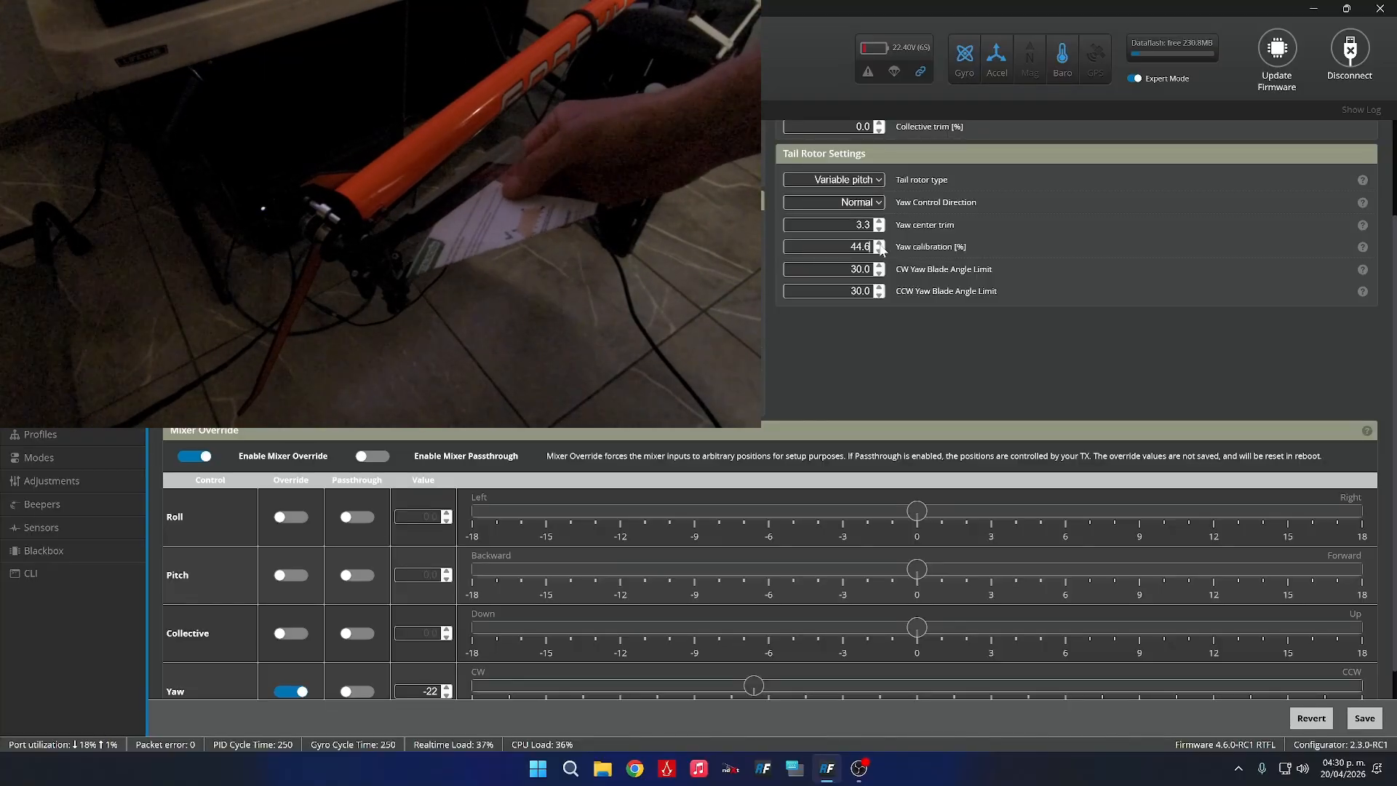
{"action": "left_click", "coordinate": [880, 244]}
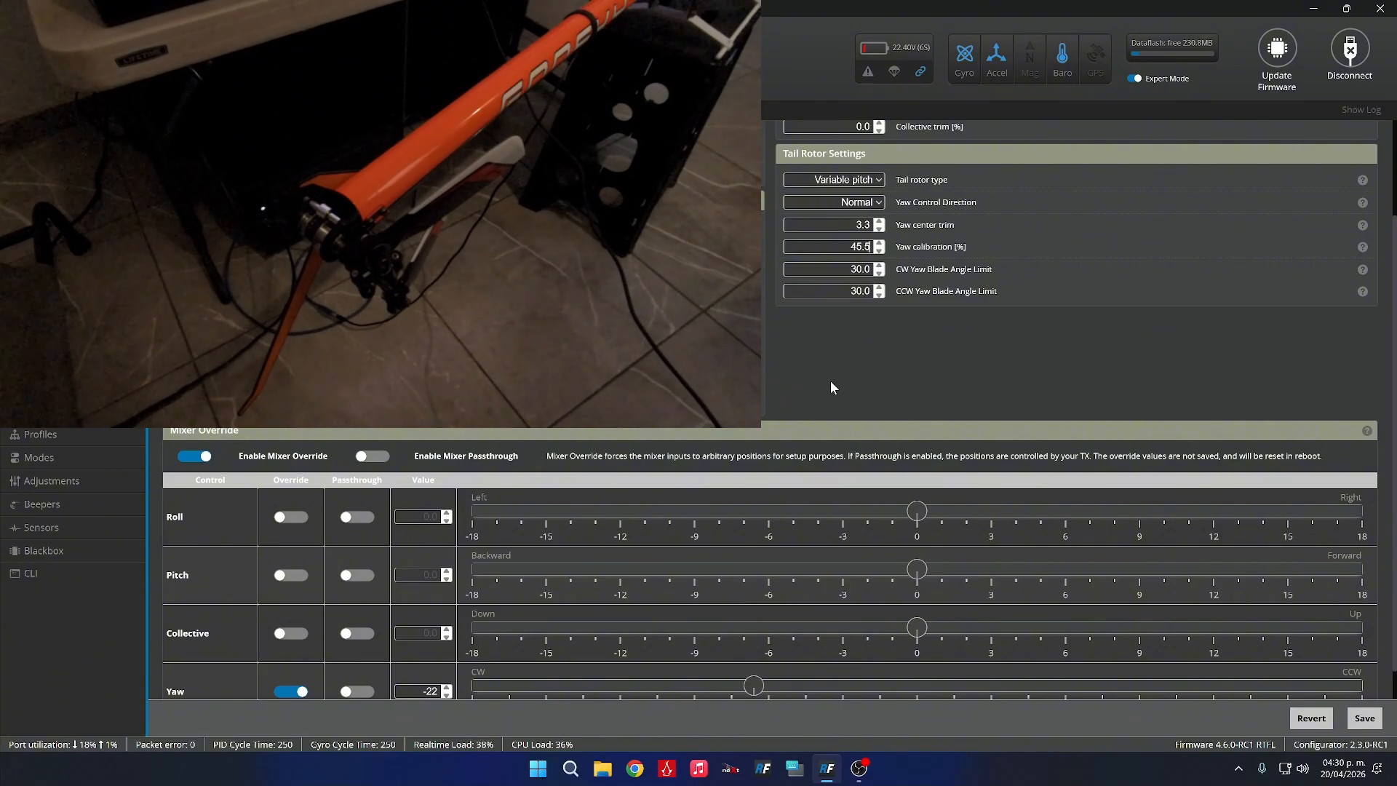
{"action": "scroll", "coordinate": [831, 382], "scroll_direction": "up", "scroll_amount": 2}
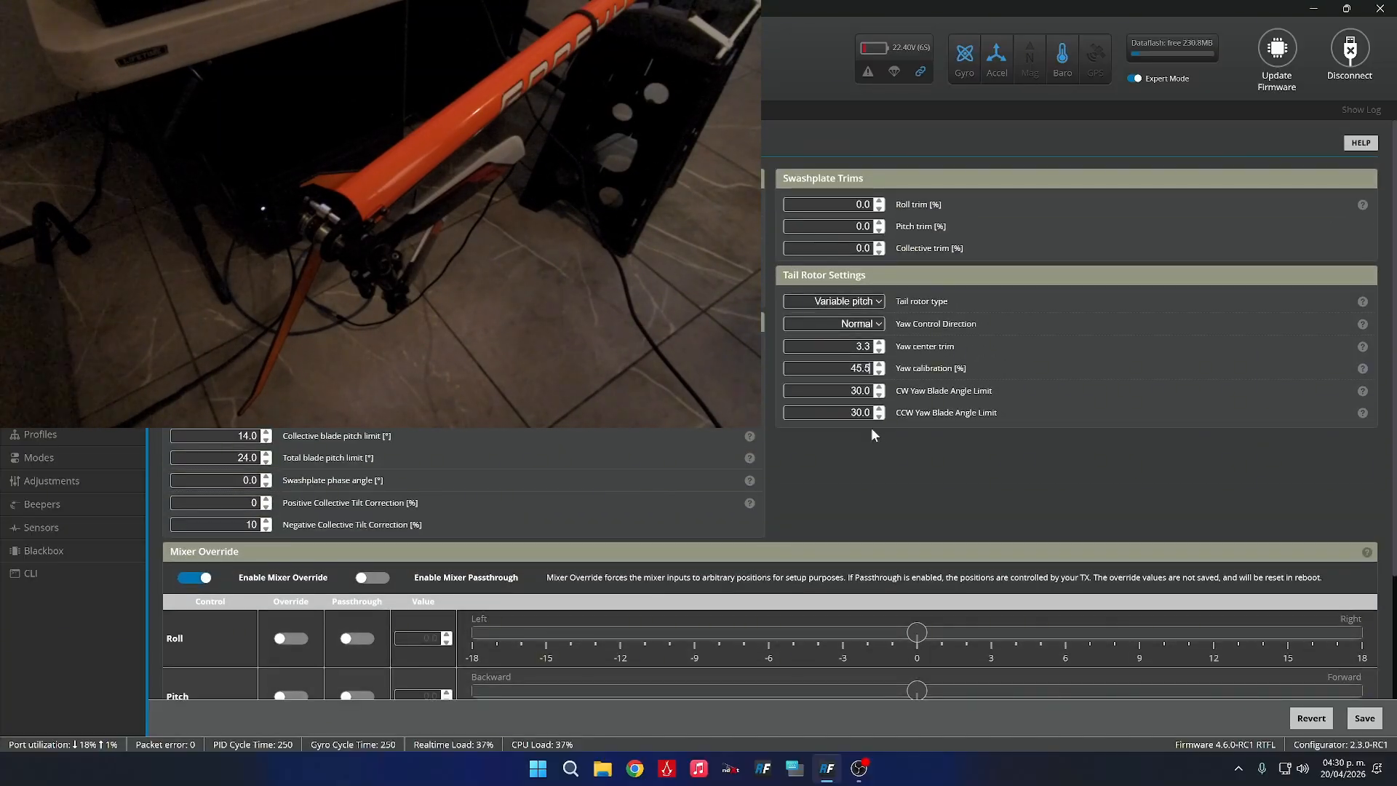
{"action": "left_click", "coordinate": [880, 372]}
{"action": "left_click", "coordinate": [881, 372]}
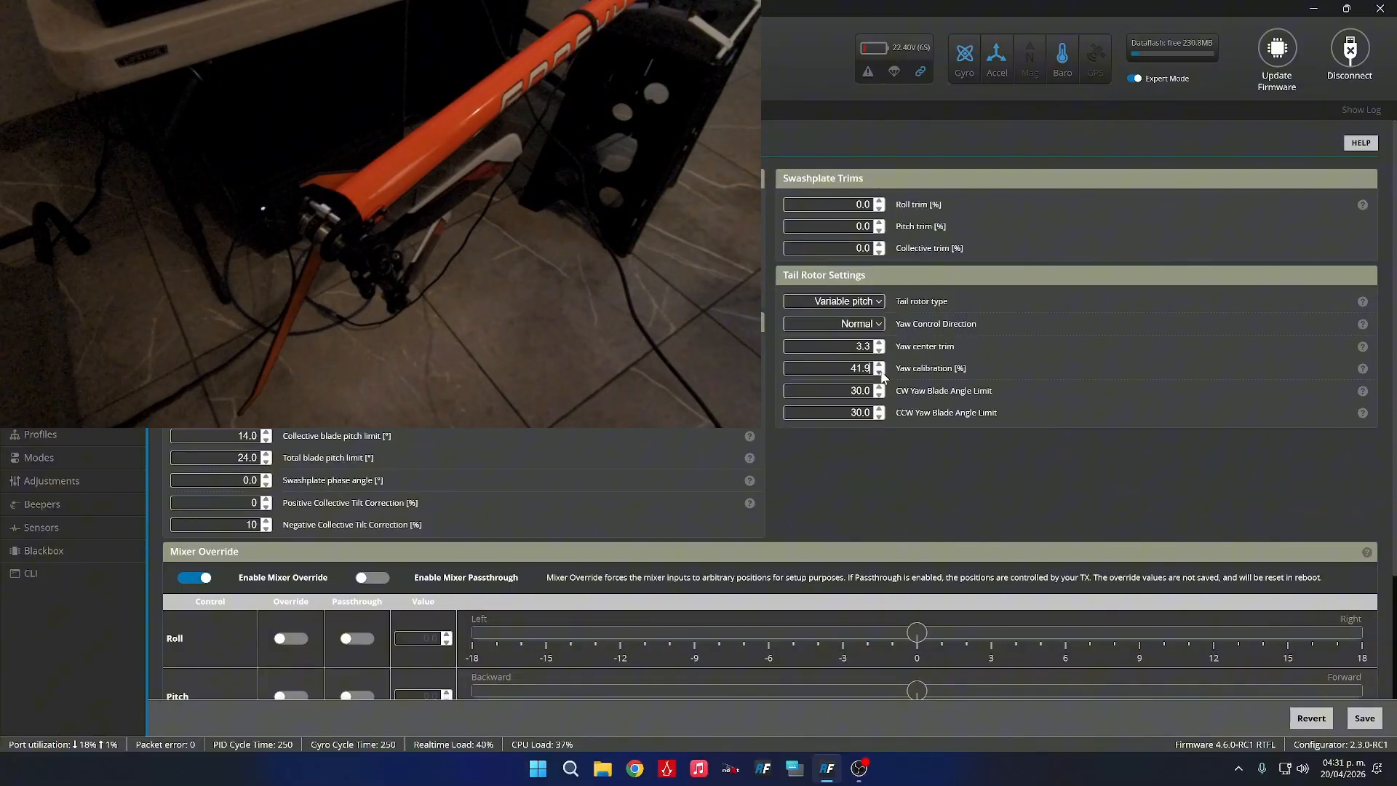
{"action": "left_click", "coordinate": [879, 365]}
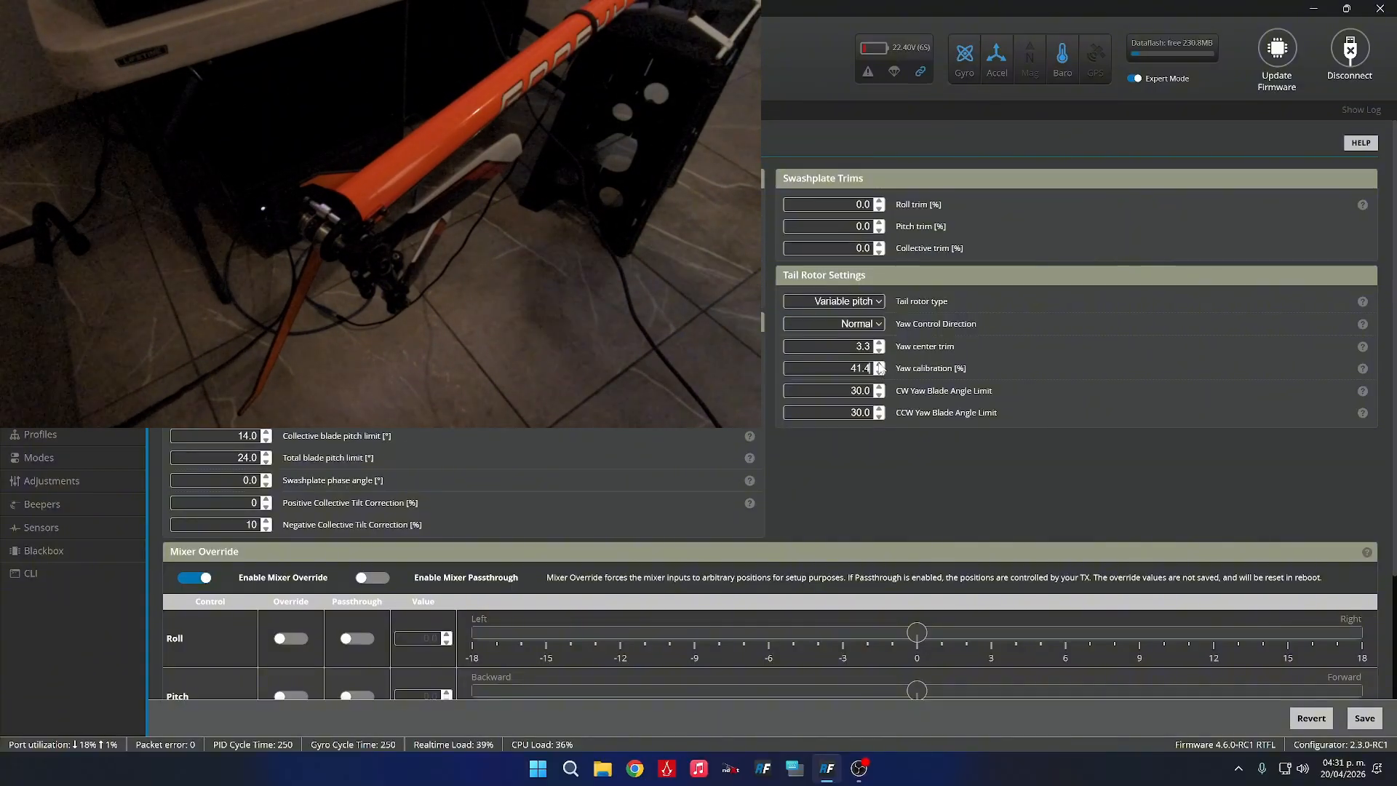
{"action": "left_click", "coordinate": [880, 366]}
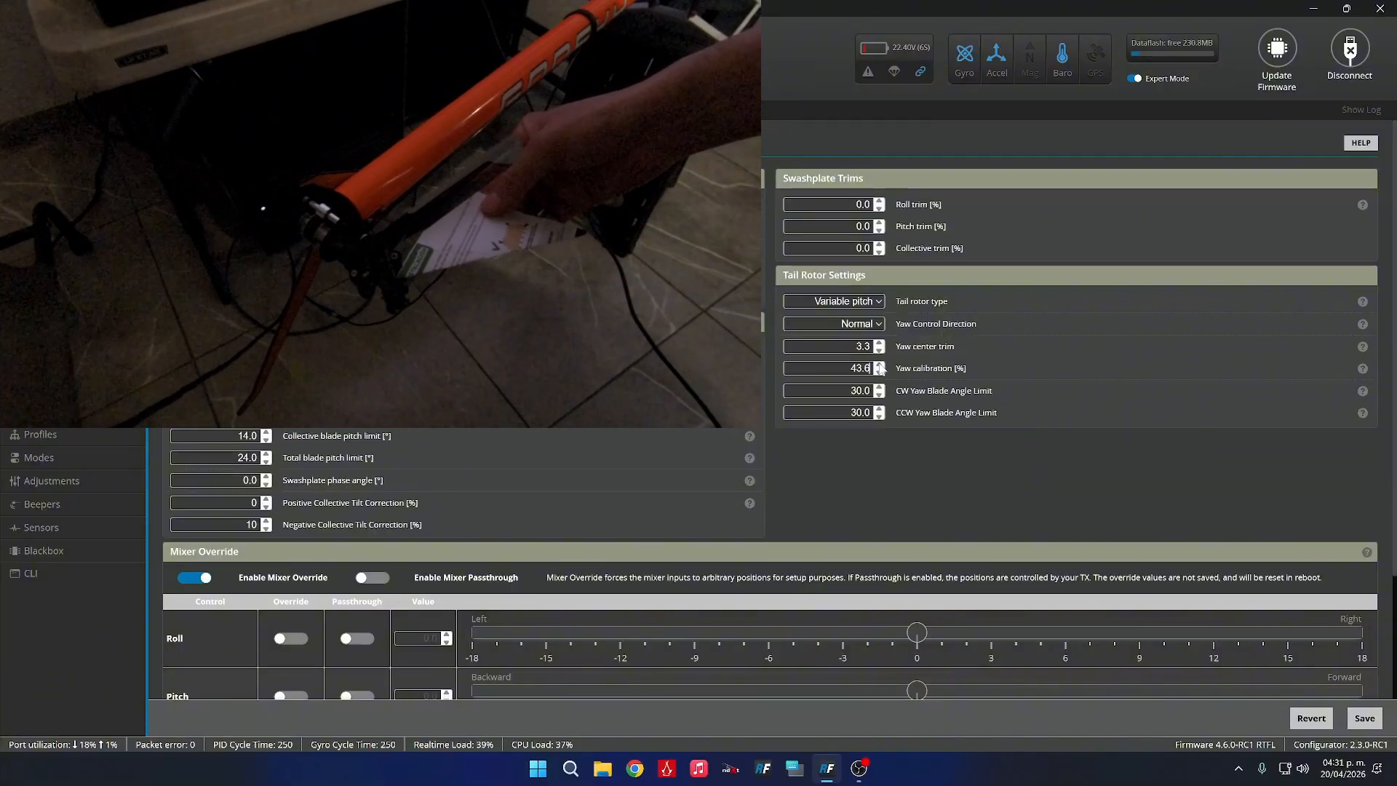
{"action": "left_click", "coordinate": [880, 365]}
{"action": "left_click_drag", "start_coordinate": [879, 366], "coordinate": [880, 366]}
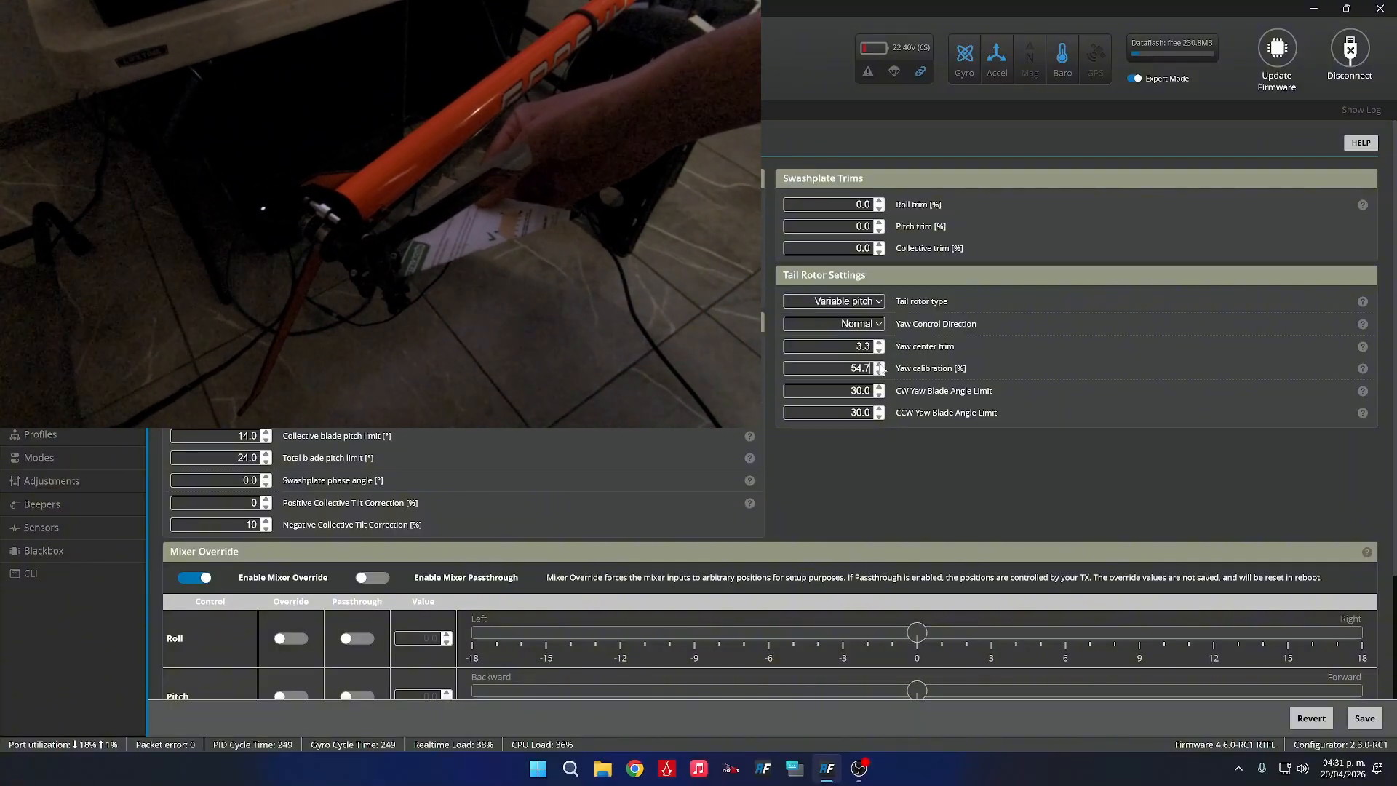
{"action": "left_click", "coordinate": [880, 365]}
{"action": "left_click", "coordinate": [880, 365]}
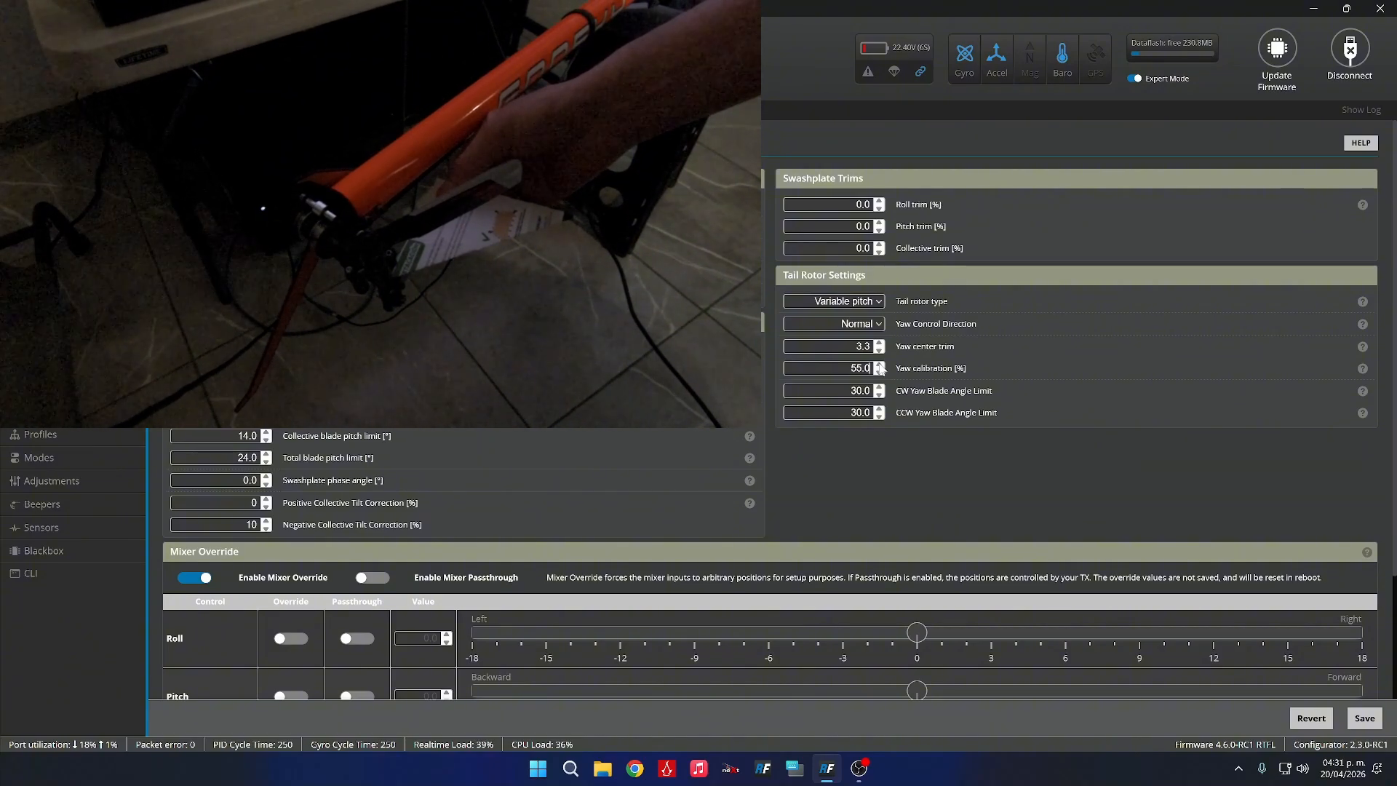
{"action": "left_click", "coordinate": [879, 371]}
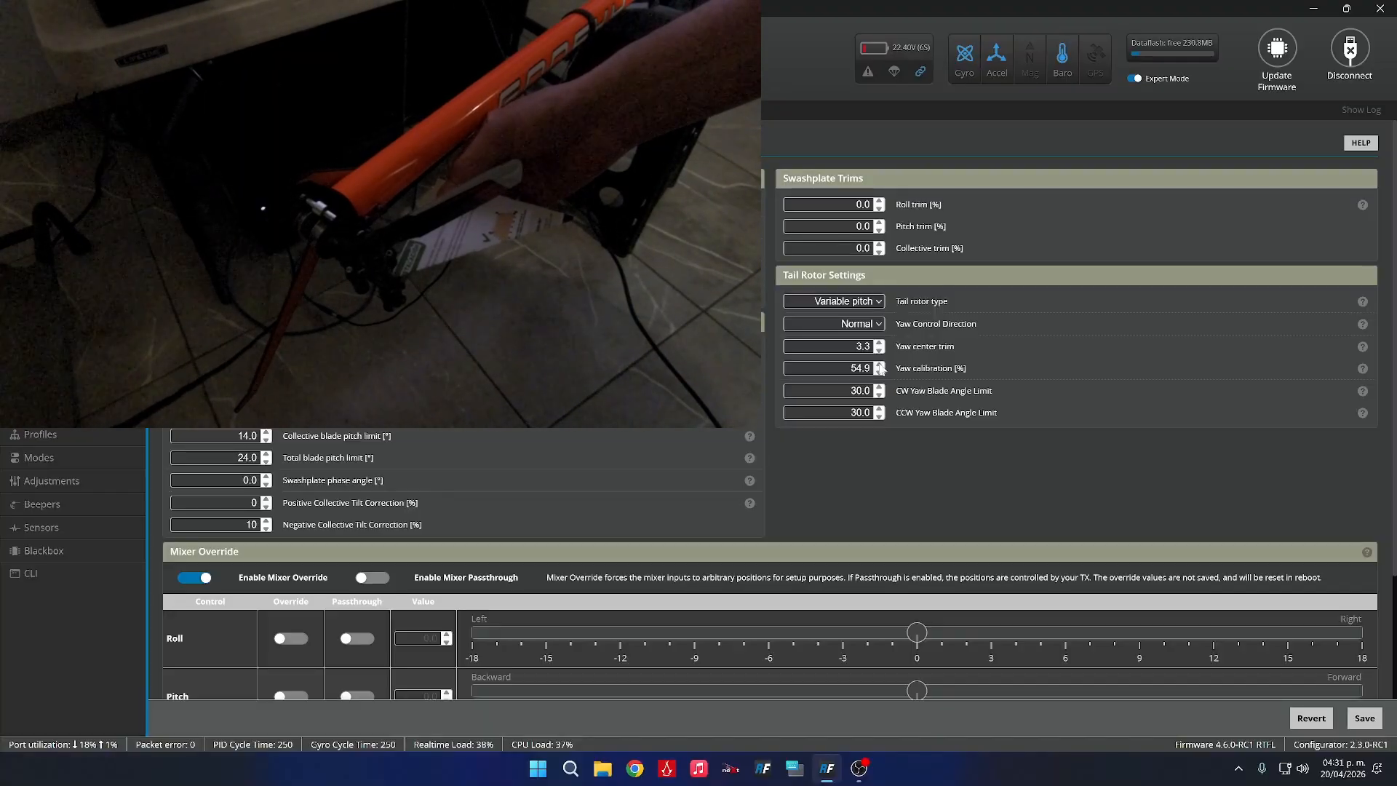
{"action": "left_click", "coordinate": [879, 372]}
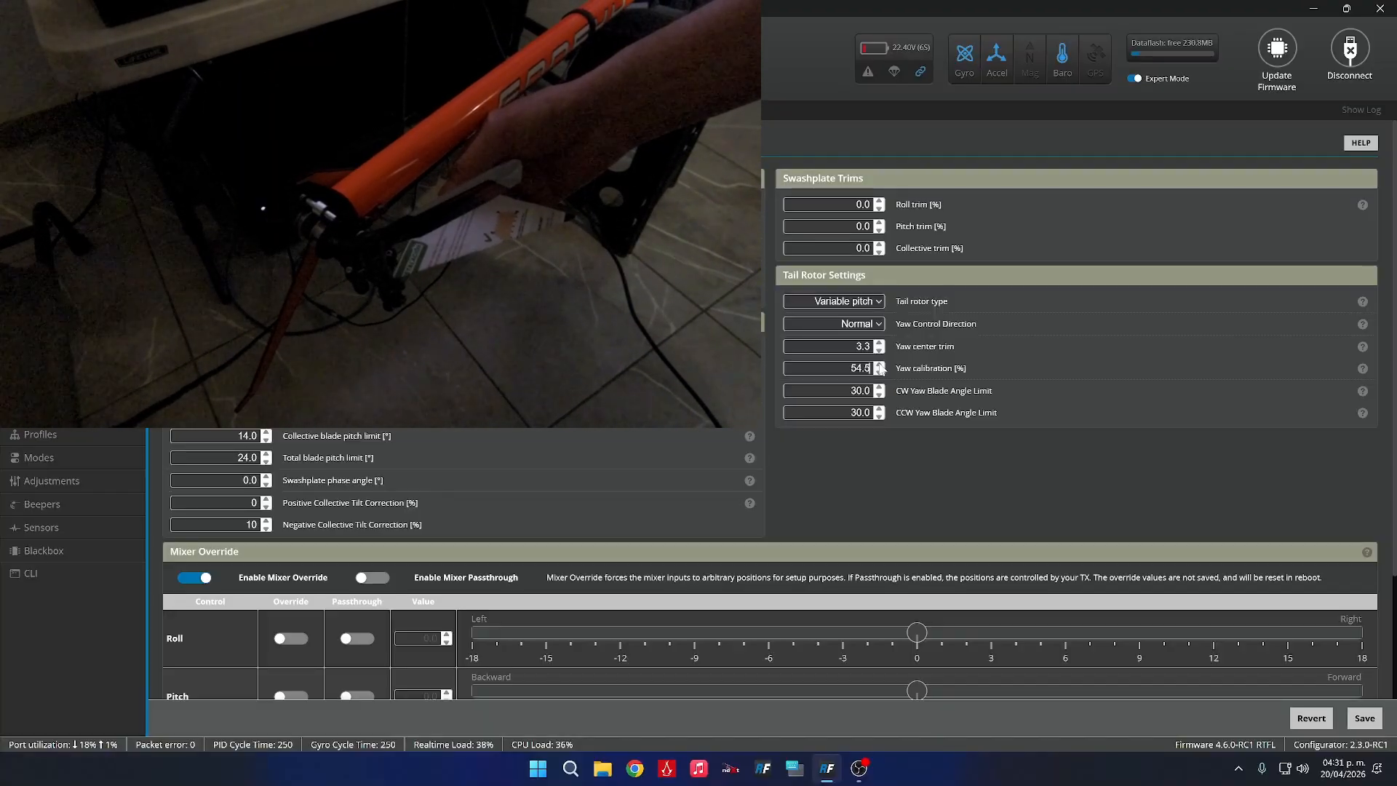
{"action": "left_click", "coordinate": [880, 371]}
{"action": "left_click", "coordinate": [880, 371]}
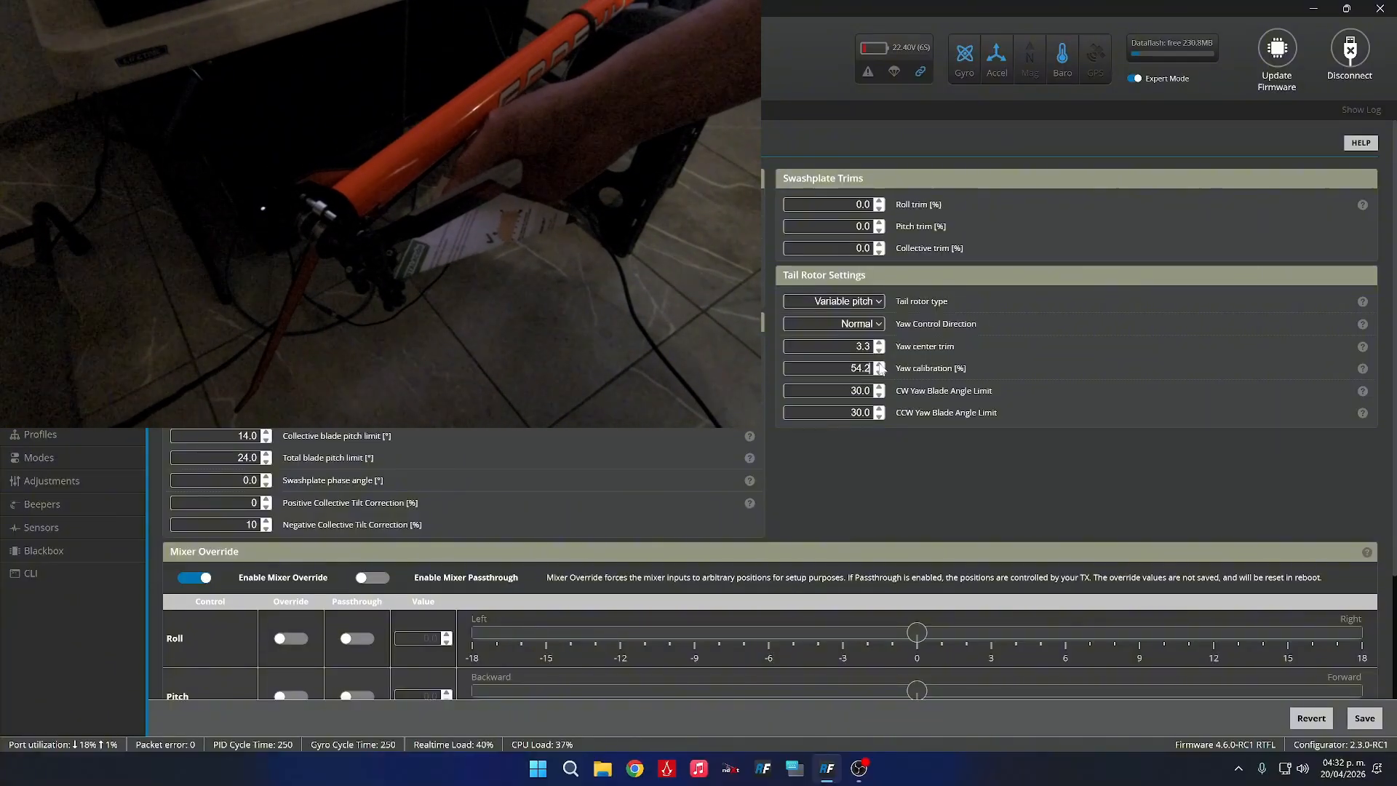
{"action": "left_click", "coordinate": [879, 365]}
{"action": "left_click", "coordinate": [880, 366]}
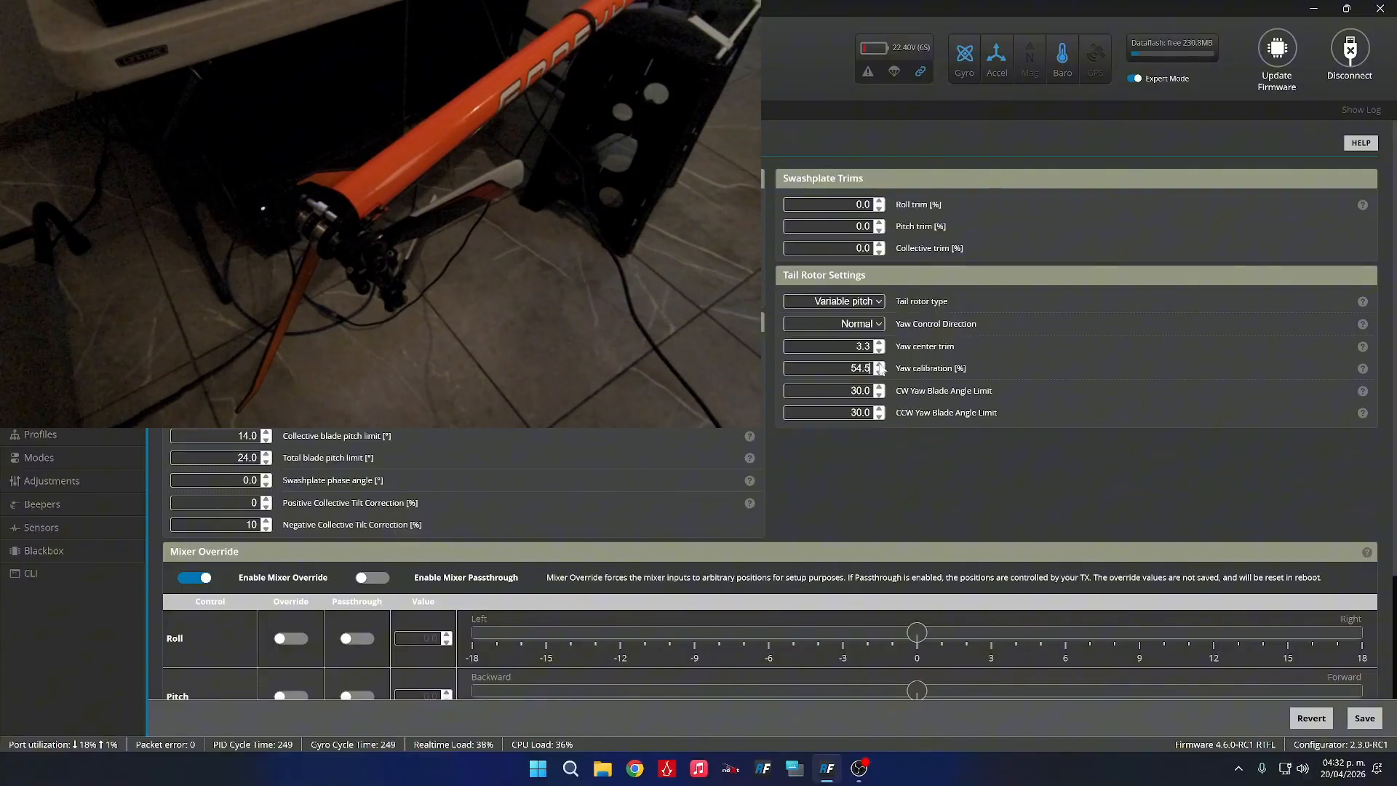
{"action": "left_click", "coordinate": [1365, 718]}
Set the yaw override to -60 and raise the CW yaw blade angle limit to 44.0.
{"action": "scroll", "coordinate": [837, 596], "scroll_direction": "down", "scroll_amount": 2}
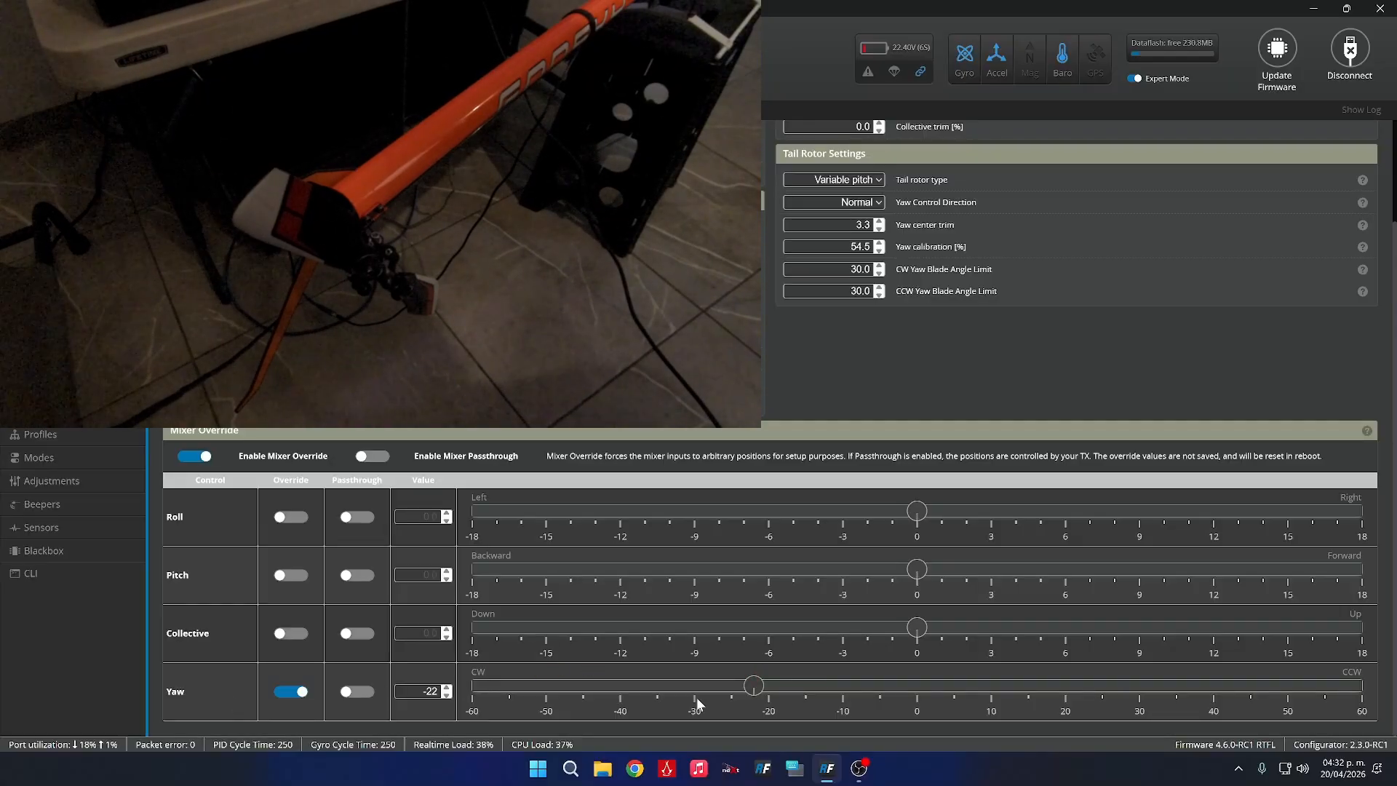
{"action": "left_click_drag", "start_coordinate": [754, 687], "coordinate": [458, 691]}
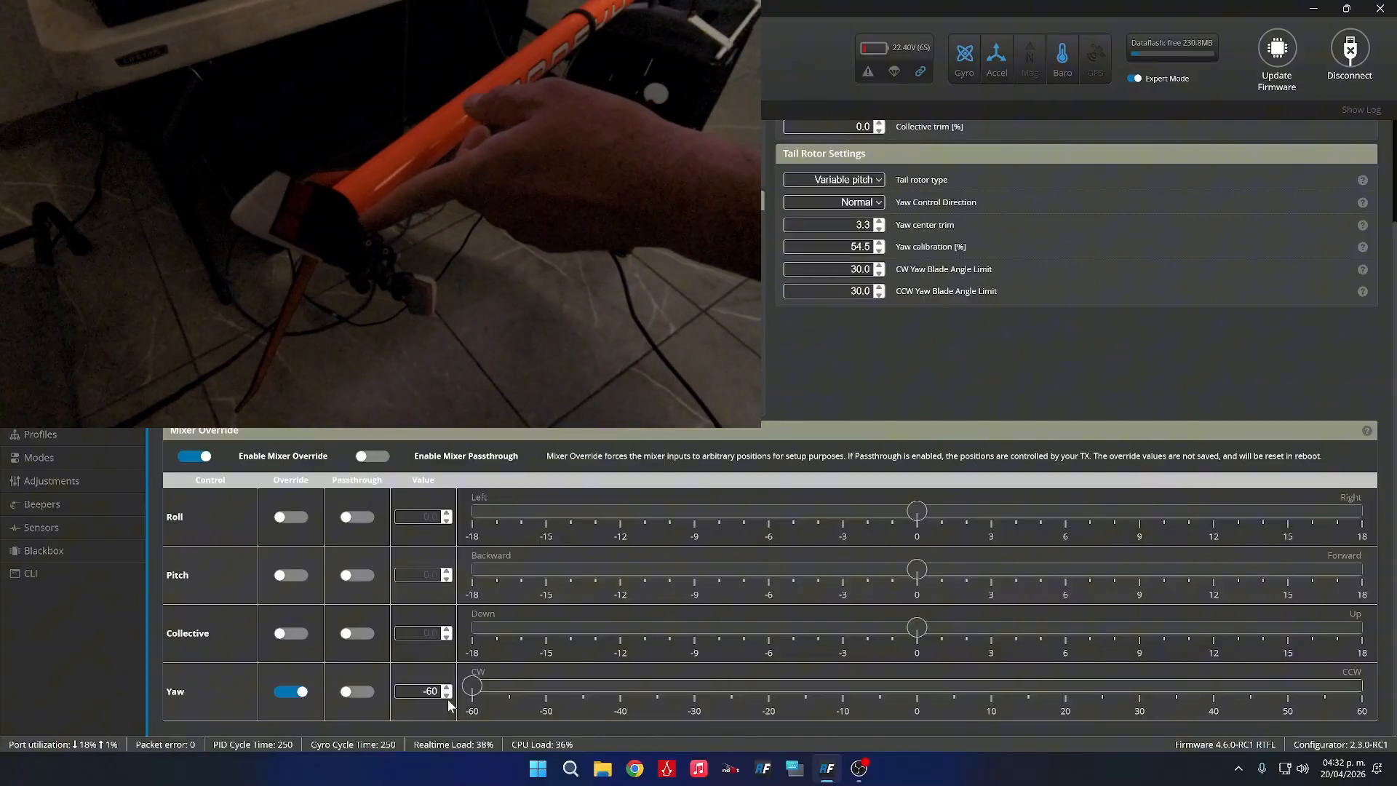
{"action": "left_click", "coordinate": [880, 264]}
{"action": "left_click", "coordinate": [880, 265]}
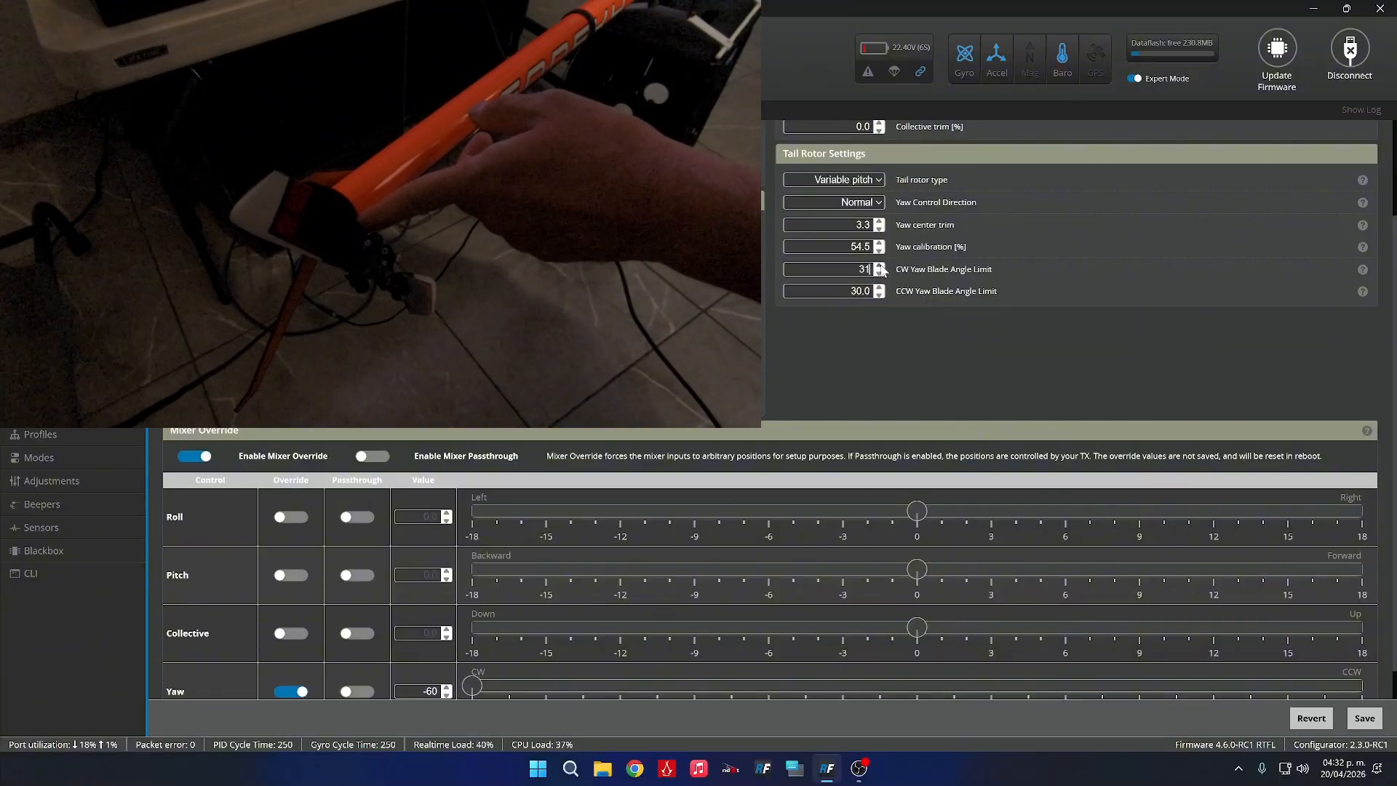
{"action": "left_click", "coordinate": [880, 265]}
{"action": "left_click", "coordinate": [880, 265]}
{"action": "left_click", "coordinate": [880, 265]}
{"action": "left_click", "coordinate": [880, 266]}
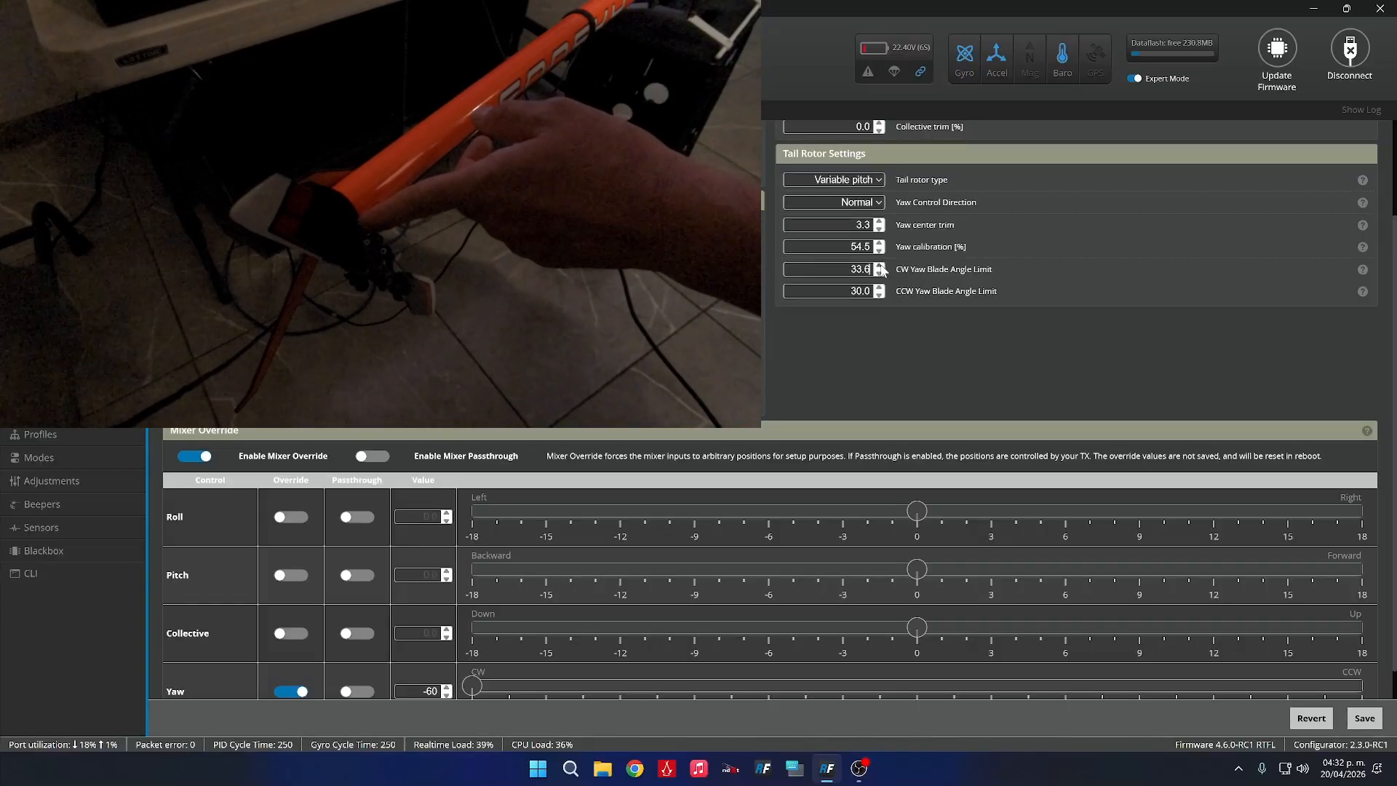
{"action": "left_click", "coordinate": [880, 265]}
{"action": "left_click", "coordinate": [881, 266]}
{"action": "left_click", "coordinate": [881, 266]}
{"action": "left_click", "coordinate": [880, 265]}
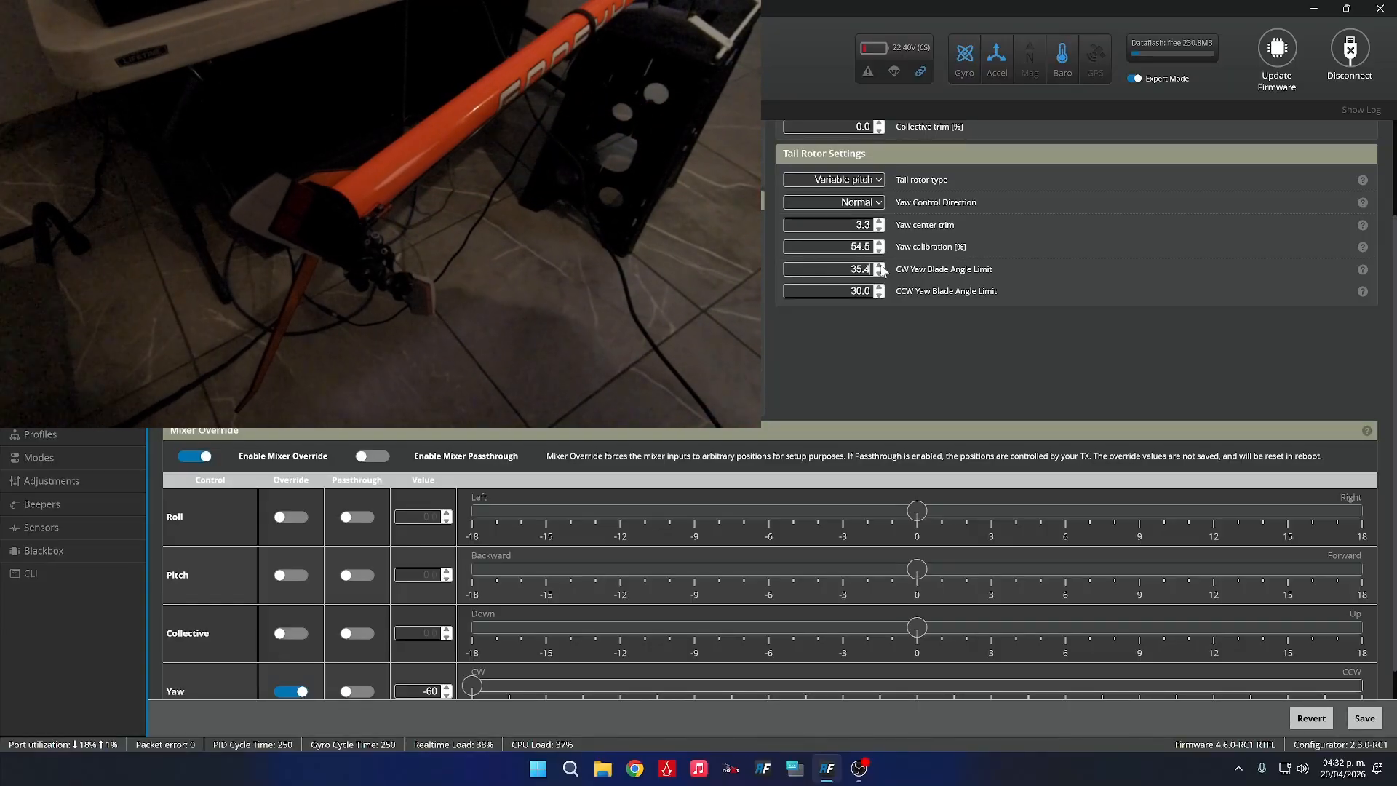
{"action": "left_click", "coordinate": [881, 266]}
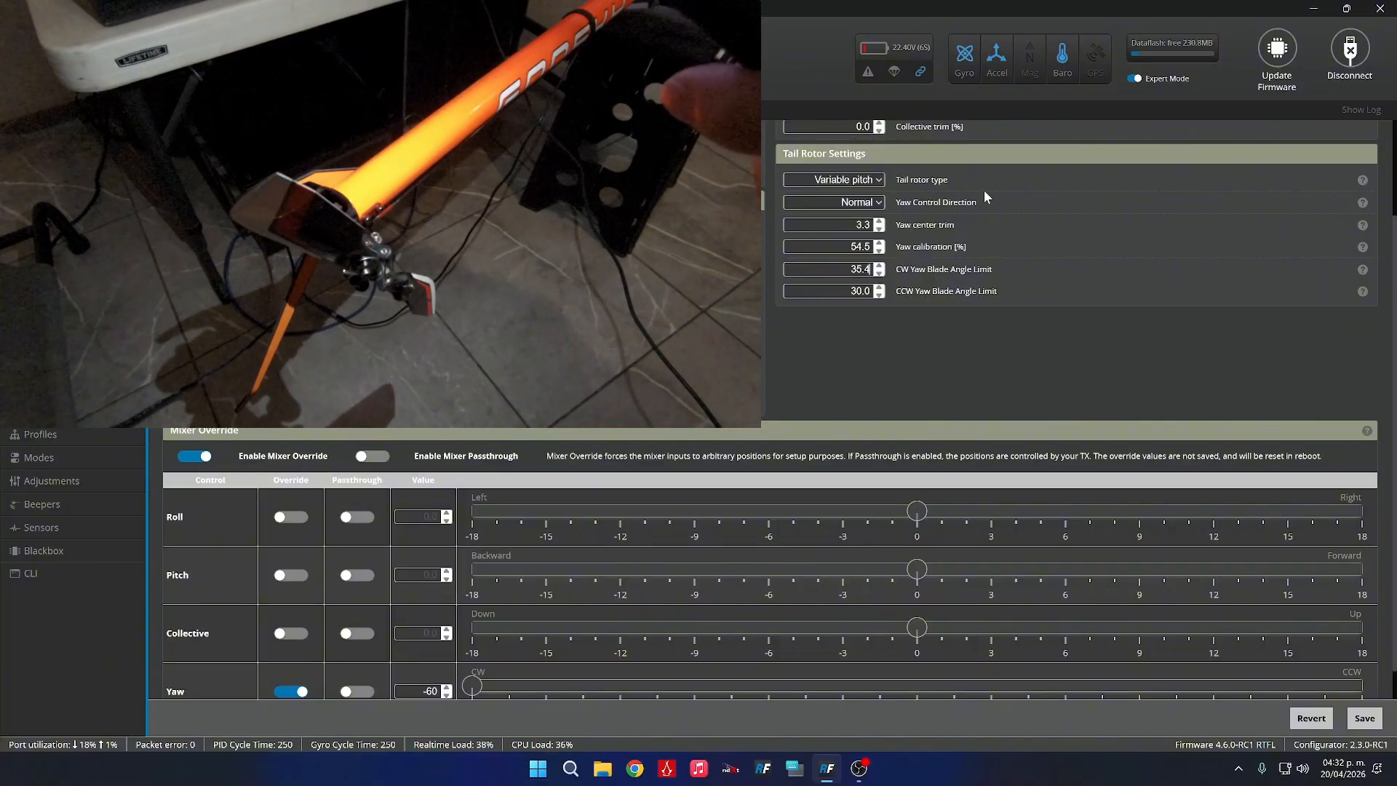
{"action": "left_click", "coordinate": [880, 265]}
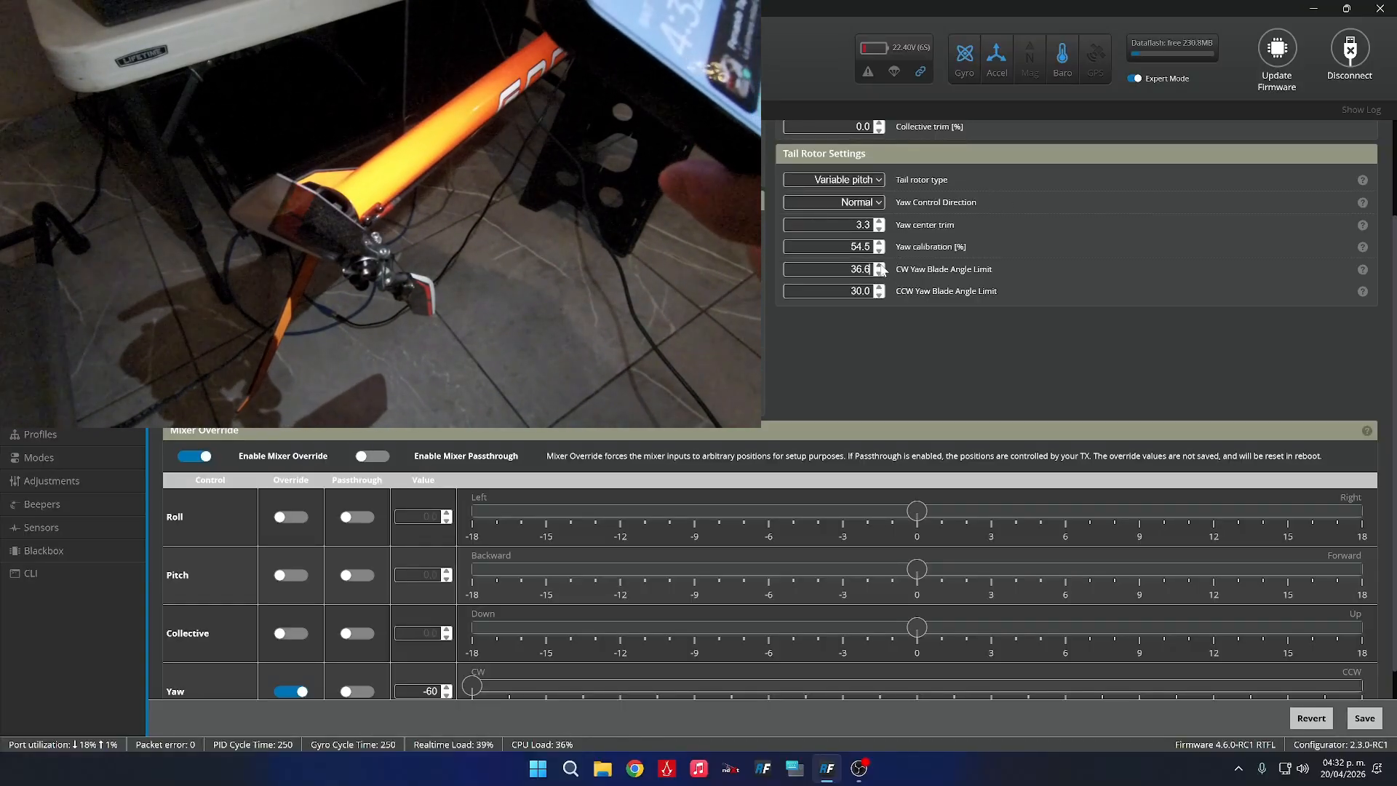
{"action": "left_click", "coordinate": [879, 266]}
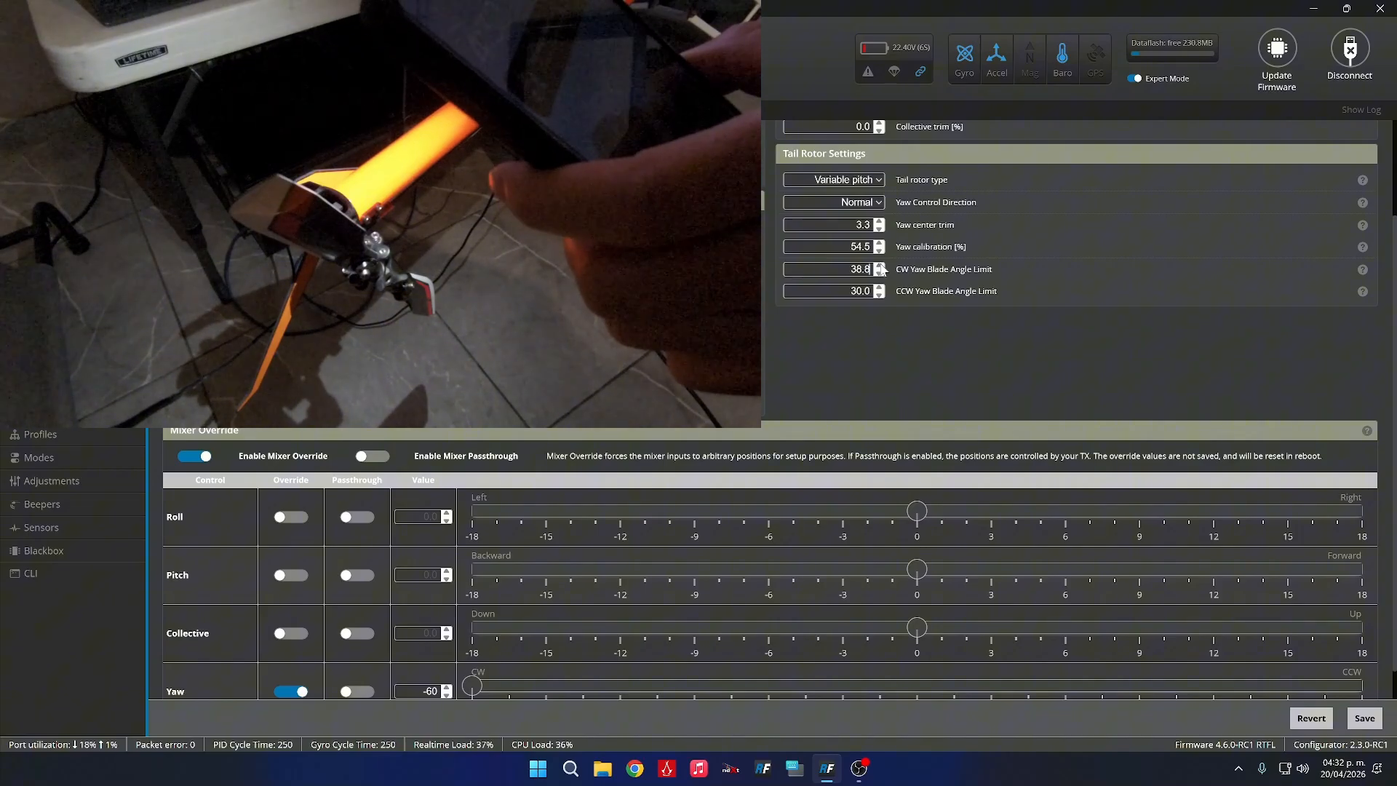
{"action": "left_click", "coordinate": [880, 265]}
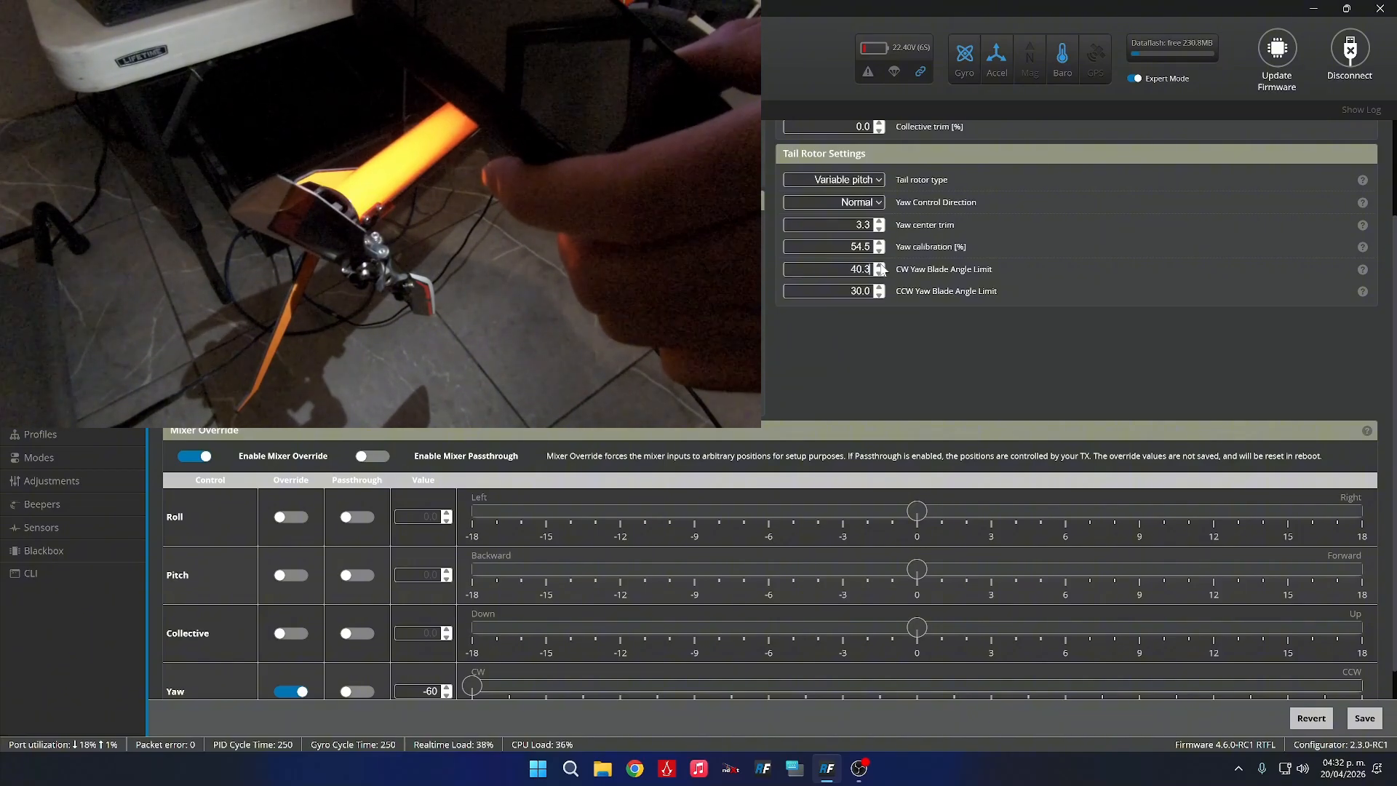
{"action": "left_click", "coordinate": [880, 266]}
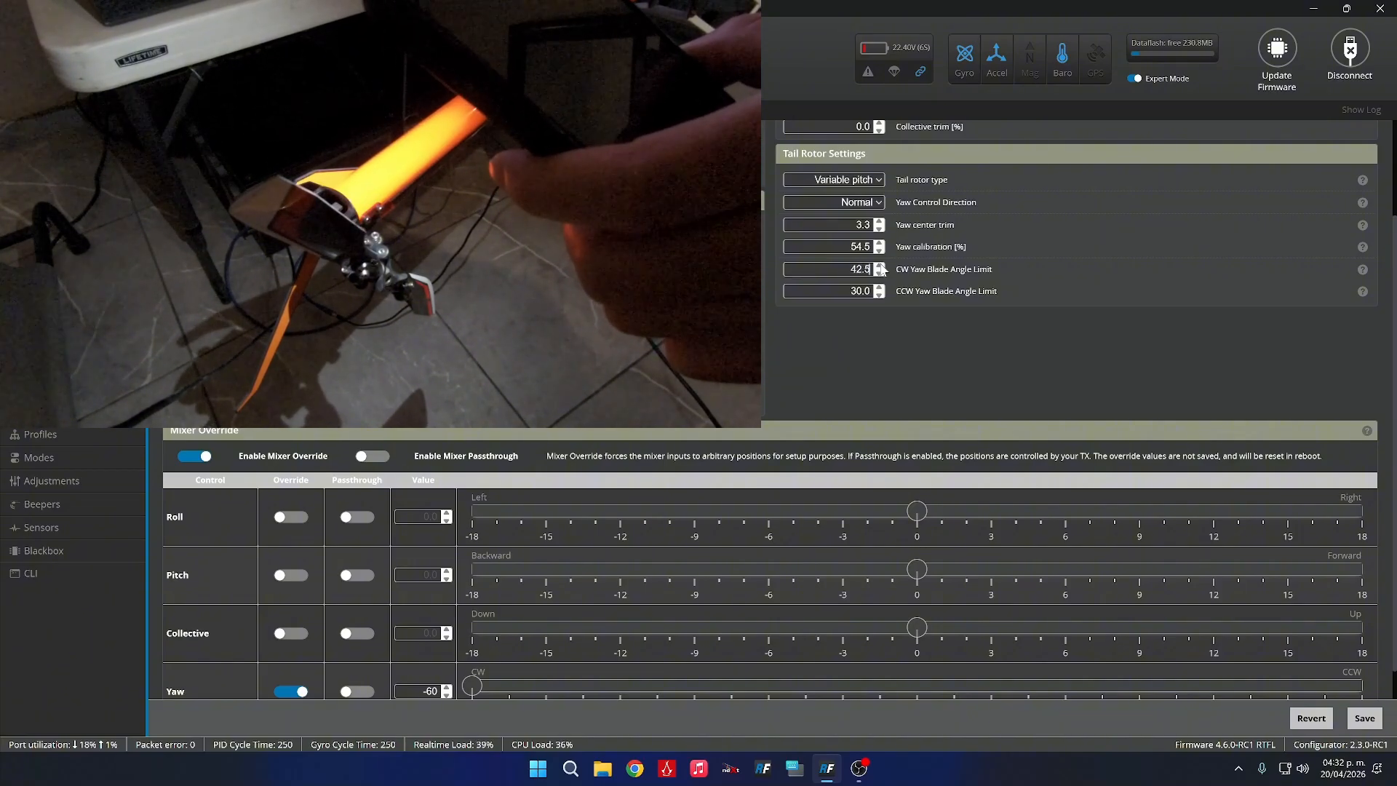
{"action": "left_click", "coordinate": [879, 266]}
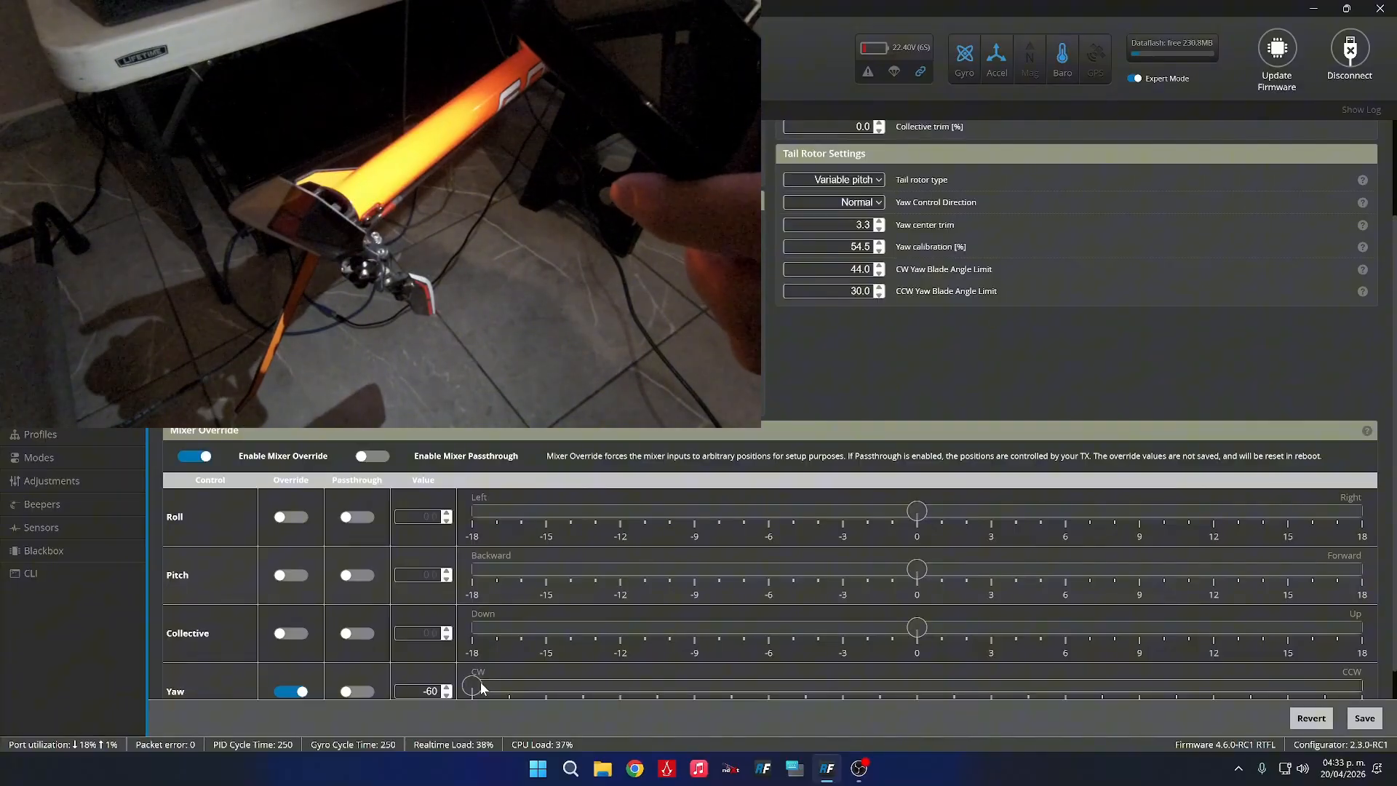
Set the yaw override to 60 and raise the CCW yaw blade angle limit to 32.0.
{"action": "left_click_drag", "start_coordinate": [478, 687], "coordinate": [1293, 697]}
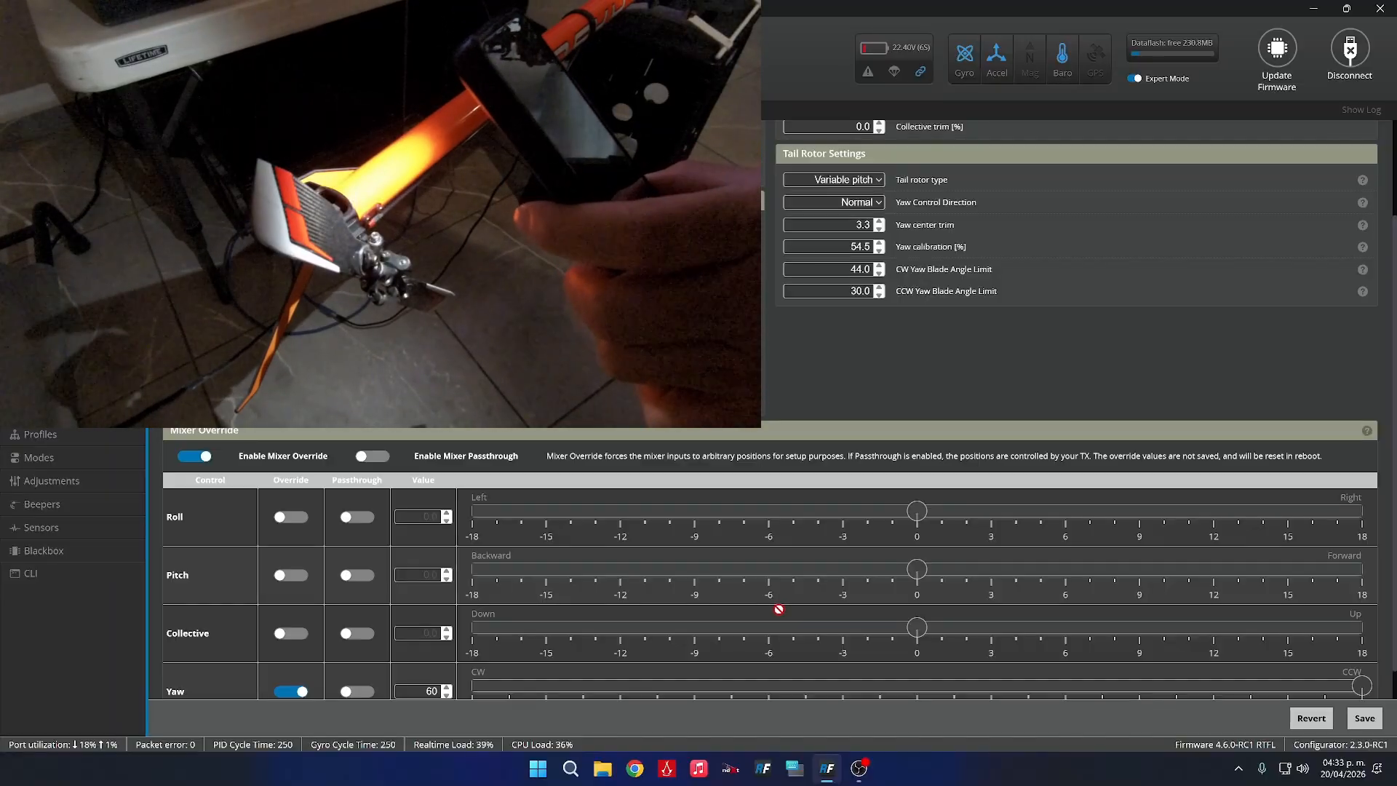
{"action": "left_click", "coordinate": [879, 288]}
{"action": "left_click", "coordinate": [879, 288]}
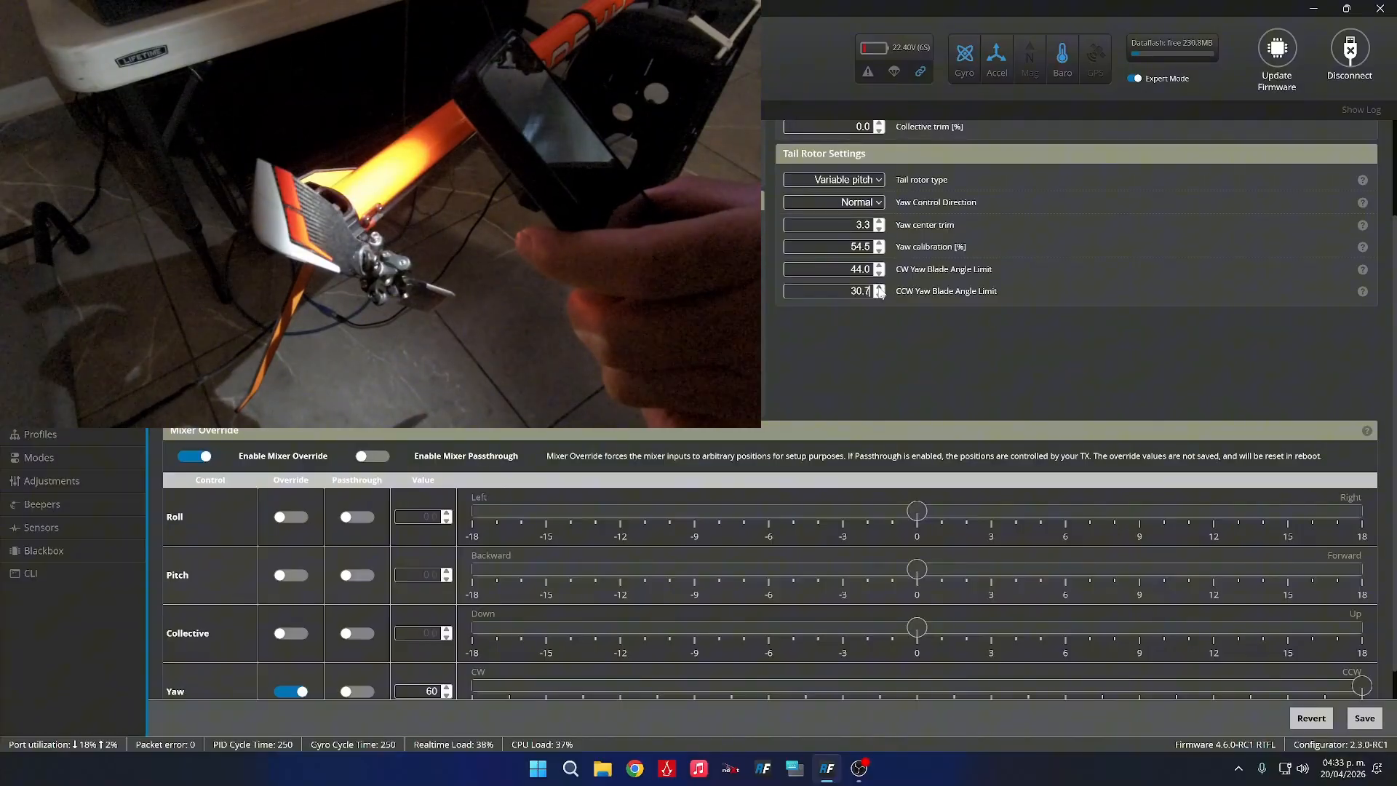
{"action": "left_click", "coordinate": [879, 288]}
{"action": "left_click", "coordinate": [879, 288]}
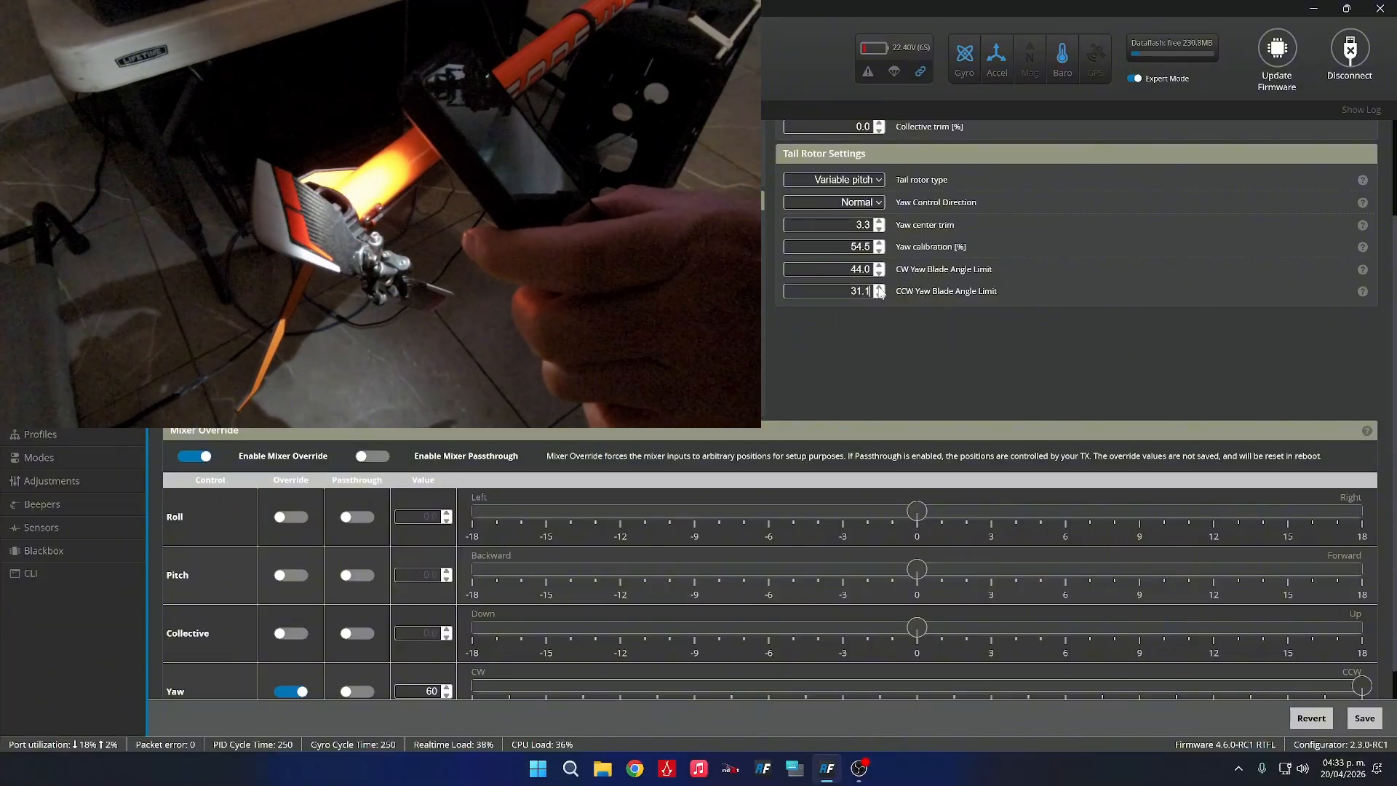
{"action": "left_click", "coordinate": [879, 288]}
{"action": "left_click", "coordinate": [879, 288]}
{"action": "left_click", "coordinate": [879, 288]}
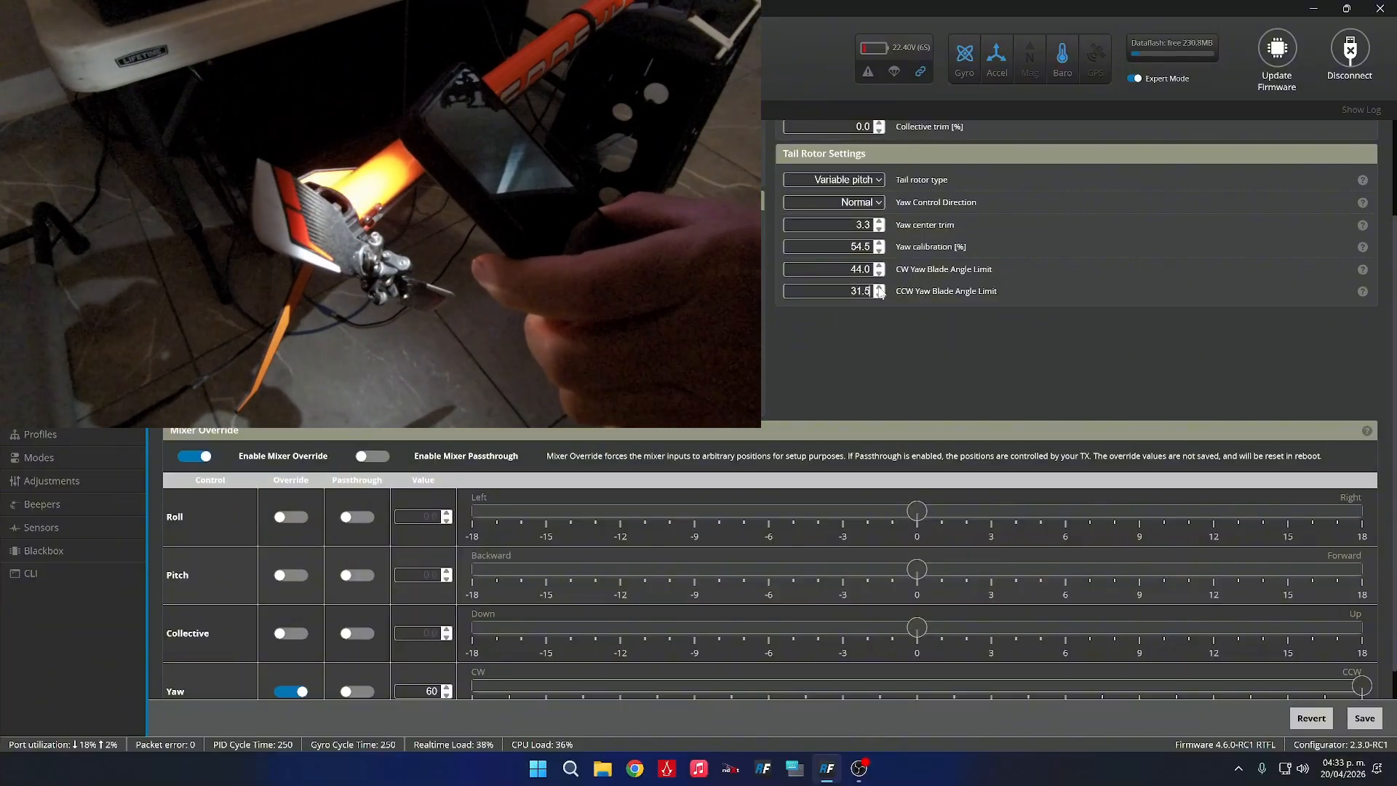
{"action": "left_click", "coordinate": [879, 289]}
{"action": "left_click", "coordinate": [879, 289]}
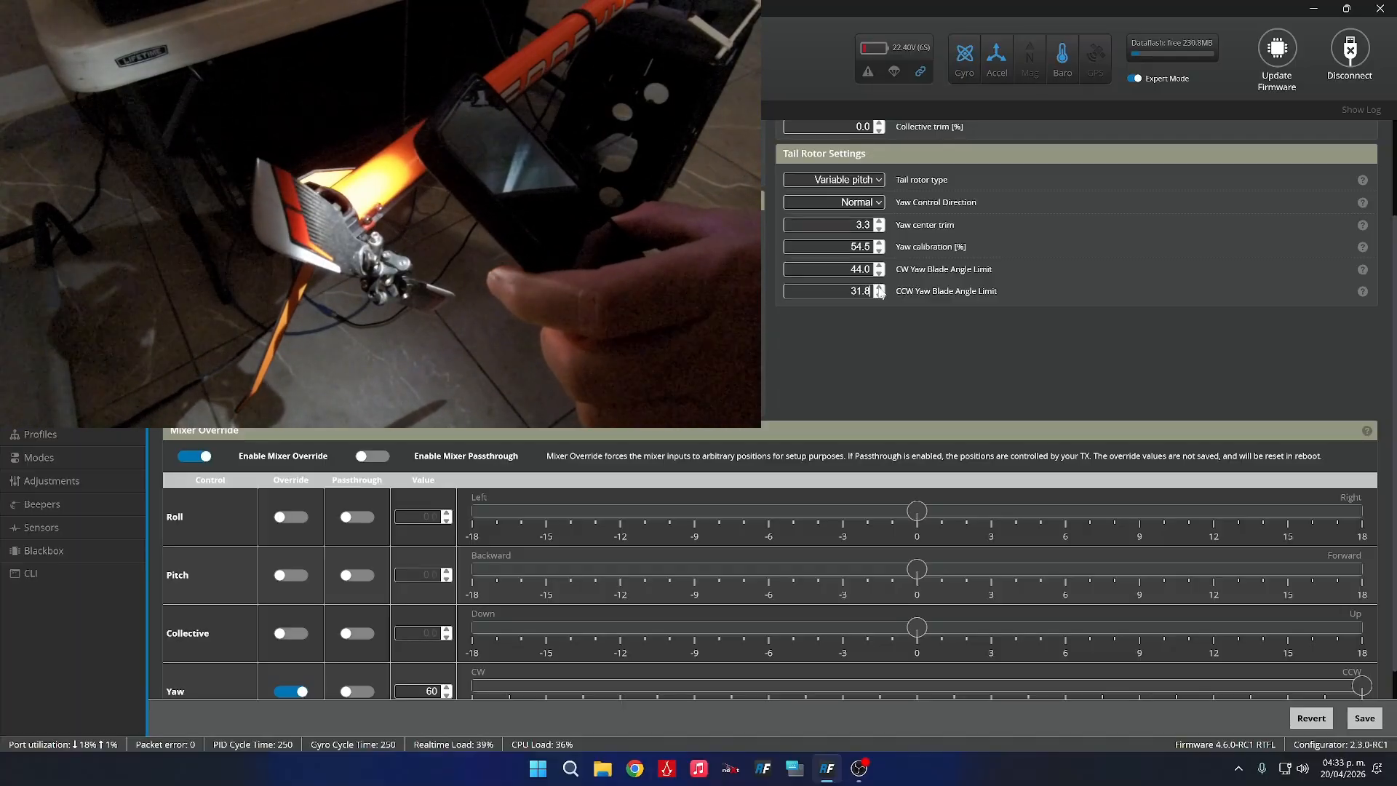
{"action": "left_click", "coordinate": [879, 289]}
{"action": "left_click", "coordinate": [879, 289]}
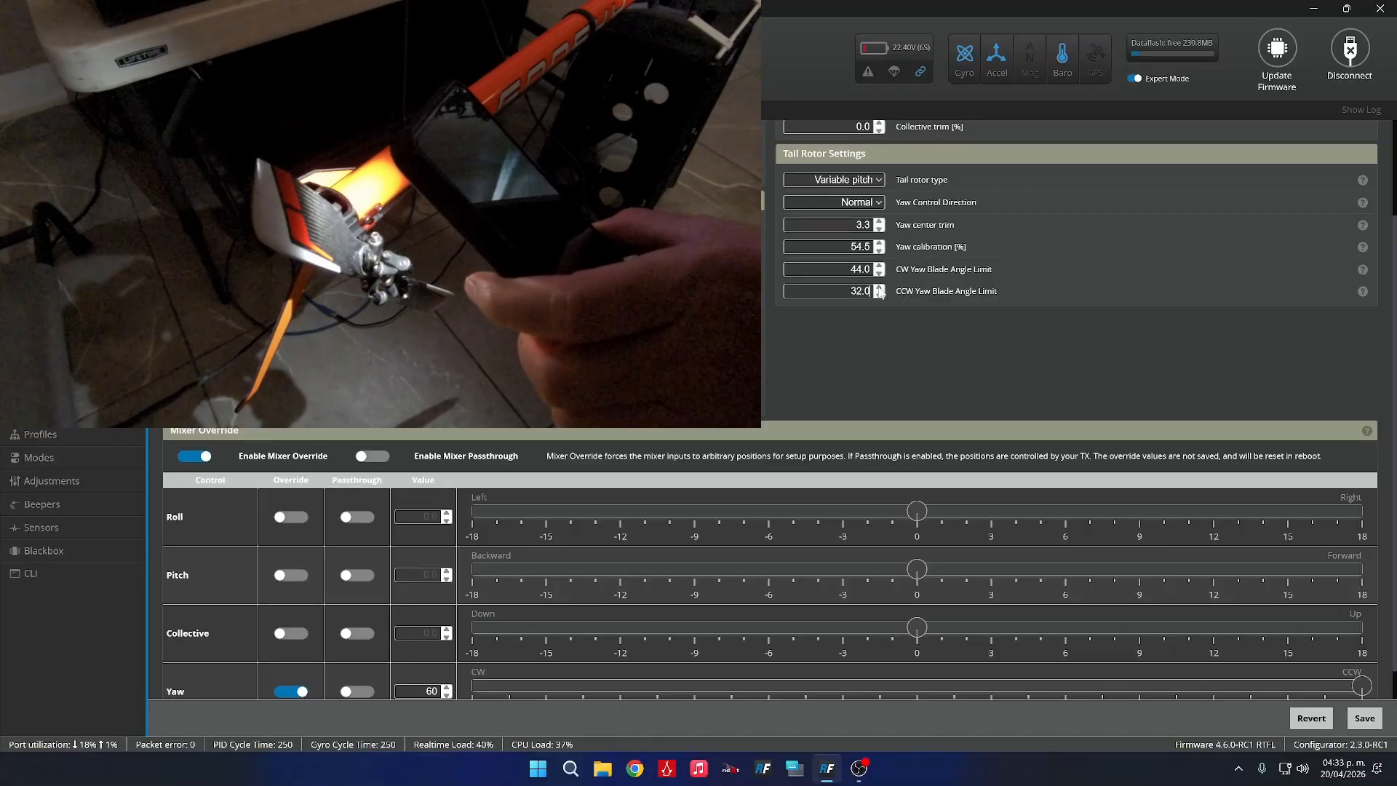
{"action": "left_click", "coordinate": [879, 289]}
{"action": "left_click", "coordinate": [879, 289]}
{"action": "left_click", "coordinate": [879, 289]}
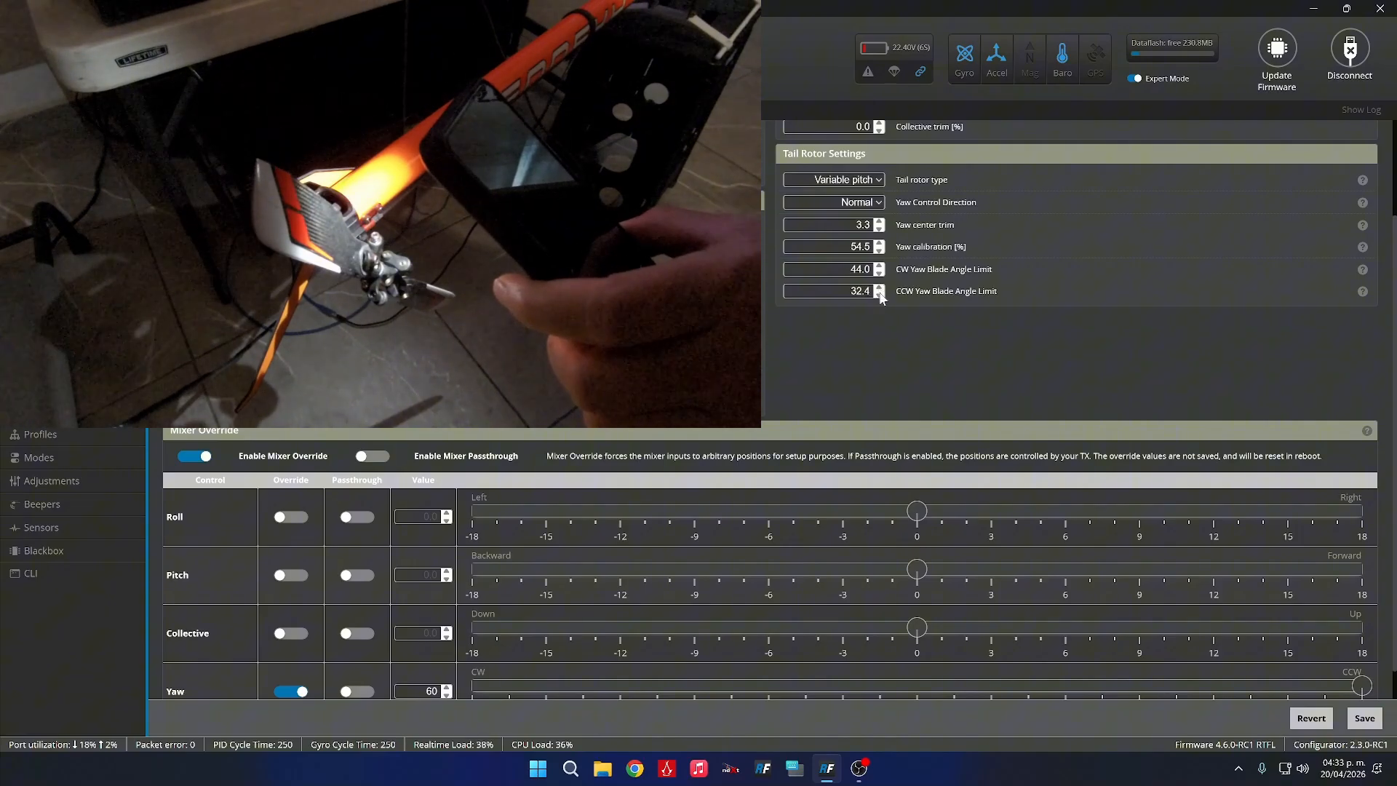
{"action": "left_click", "coordinate": [879, 295]}
{"action": "left_click", "coordinate": [879, 295]}
{"action": "left_click", "coordinate": [879, 295]}
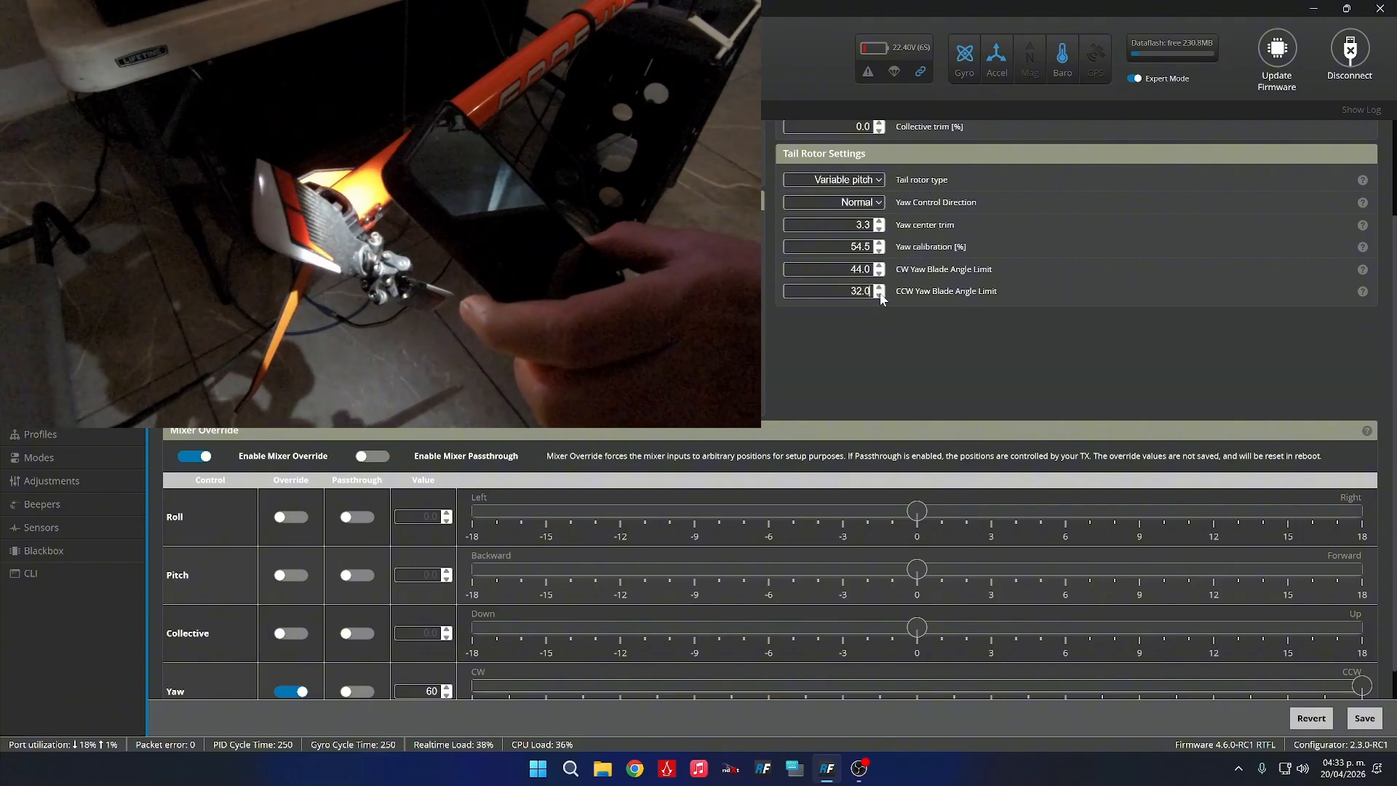
{"action": "left_click", "coordinate": [879, 295]}
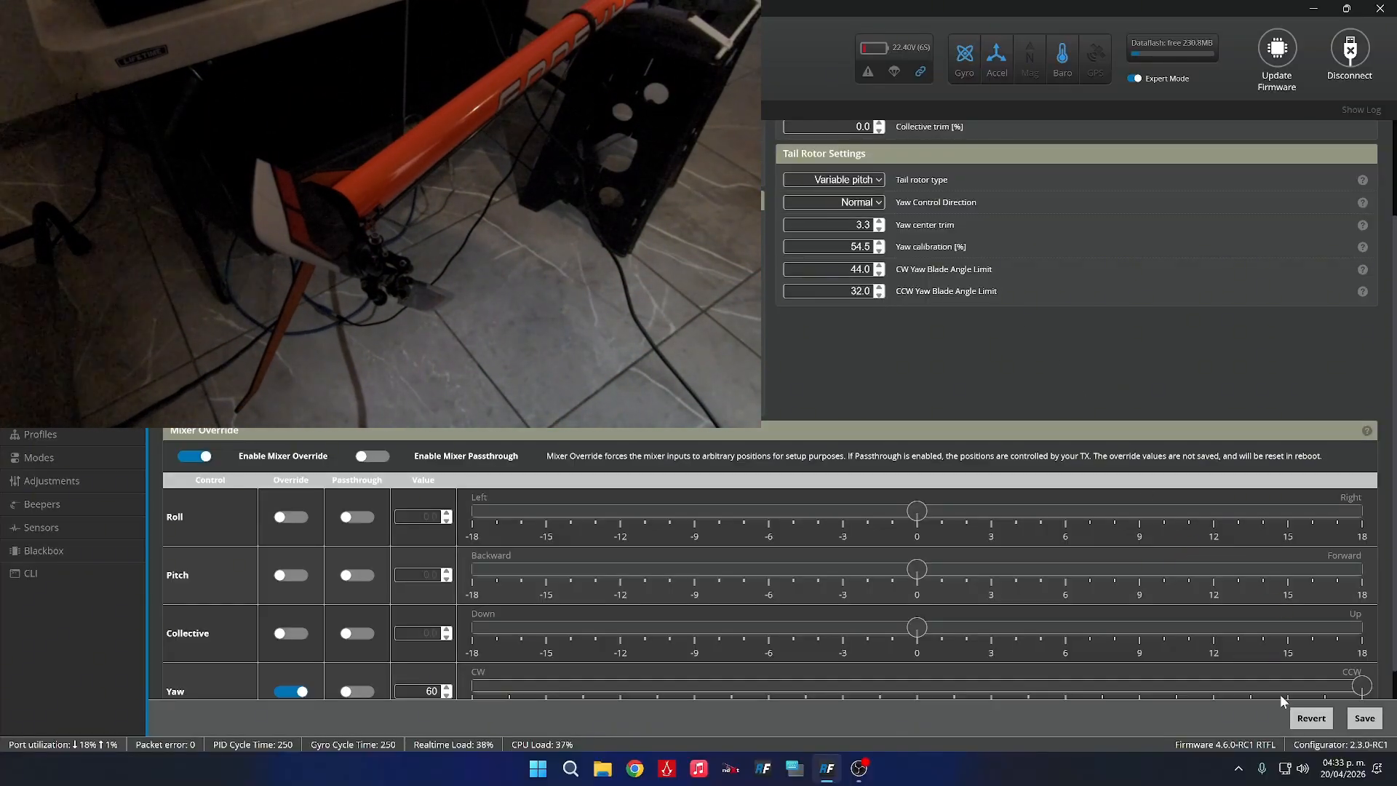
Save the mixer settings and disable the mixer override with the yaw override brought back to -4.
{"action": "left_click", "coordinate": [1365, 719]}
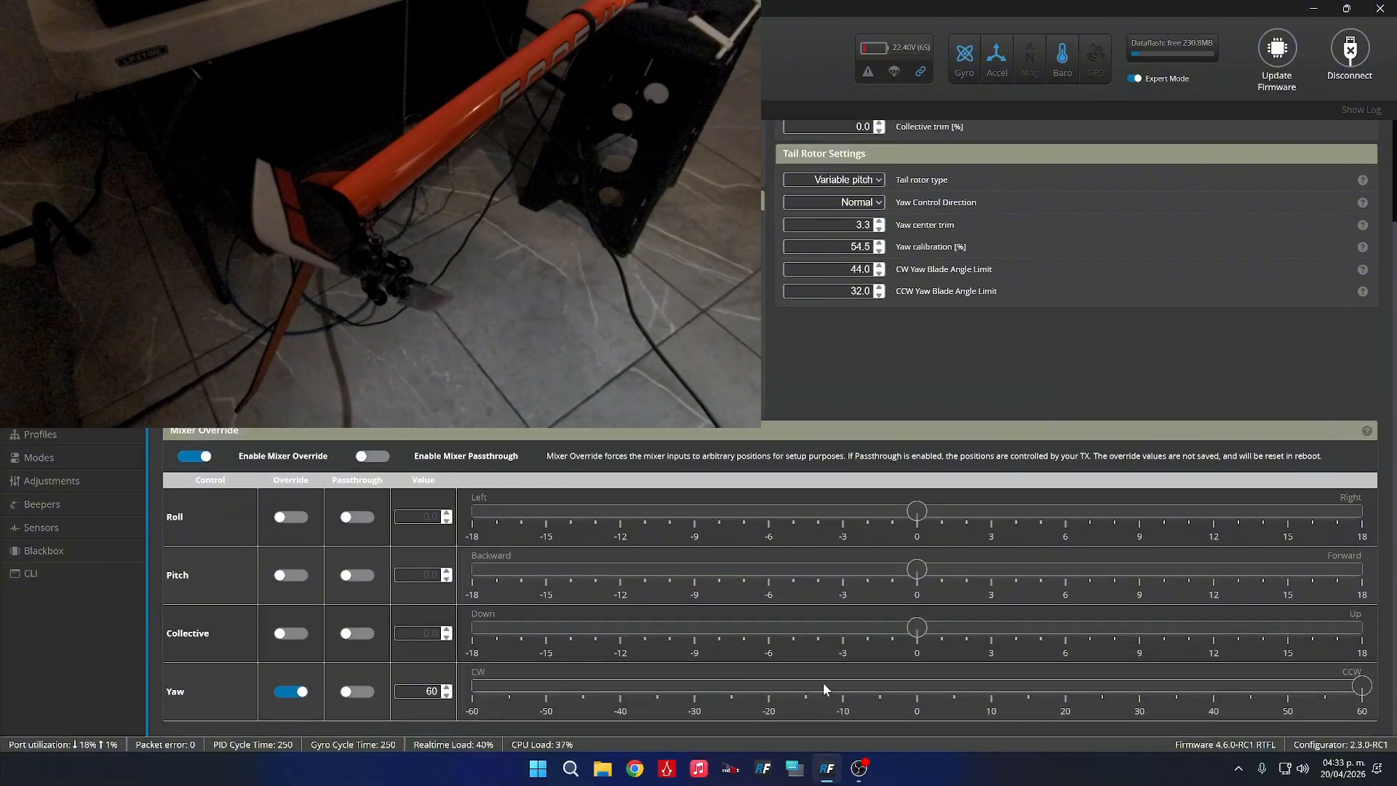
{"action": "left_click_drag", "start_coordinate": [902, 682], "coordinate": [892, 727]}
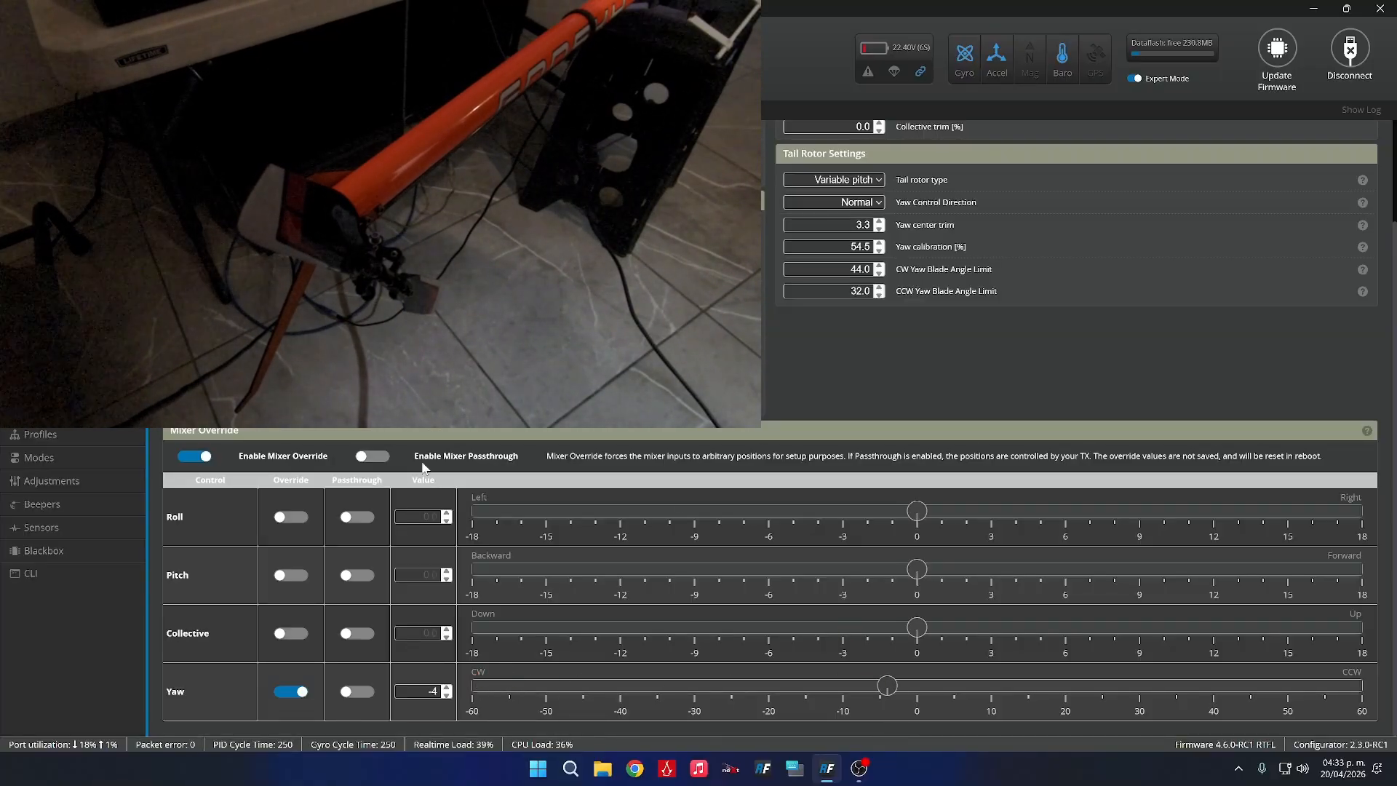
{"action": "left_click", "coordinate": [194, 456]}
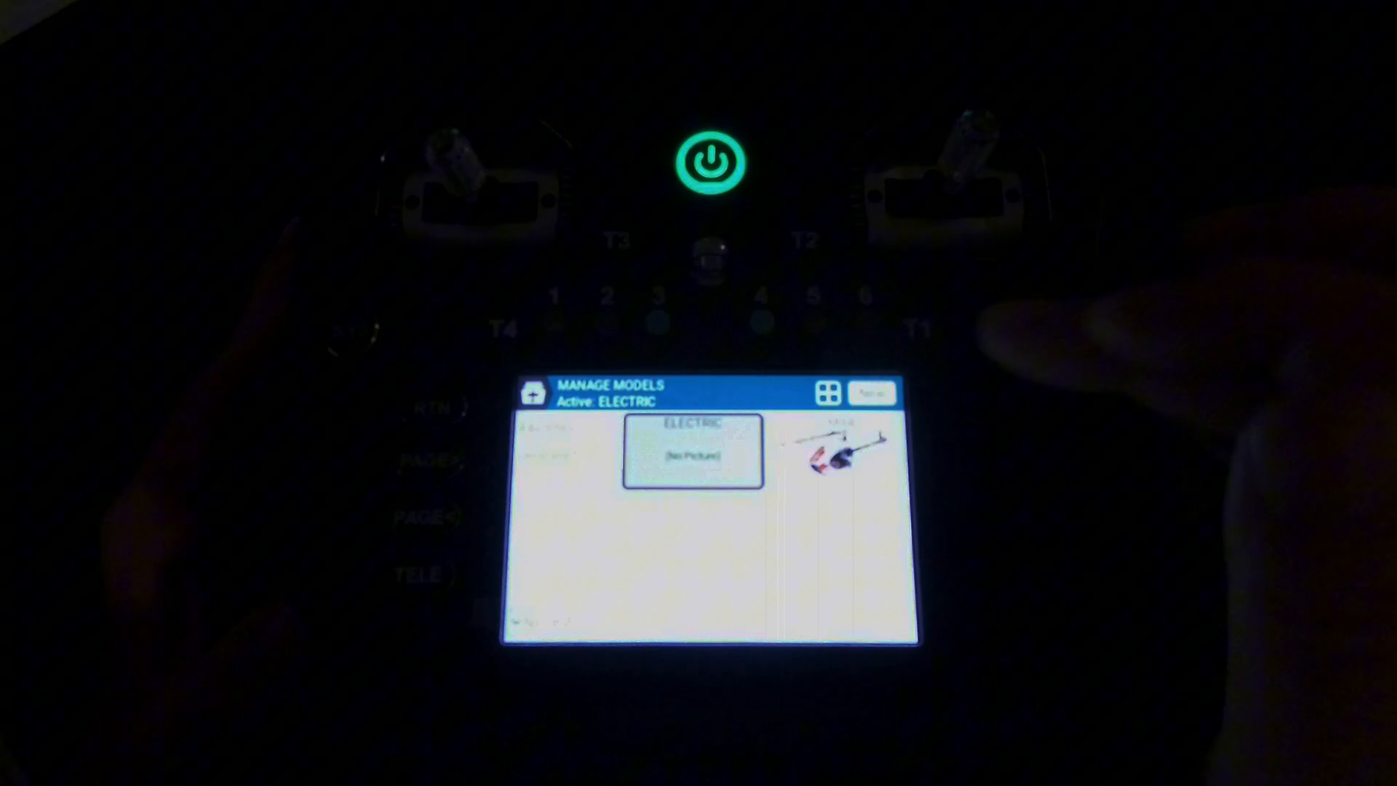
Switch to the EdgeTX radio, create a new model and set its internal RF mode to CRSF.
{"action": "left_click", "coordinate": [872, 393]}
{"action": "left_click", "coordinate": [699, 502]}
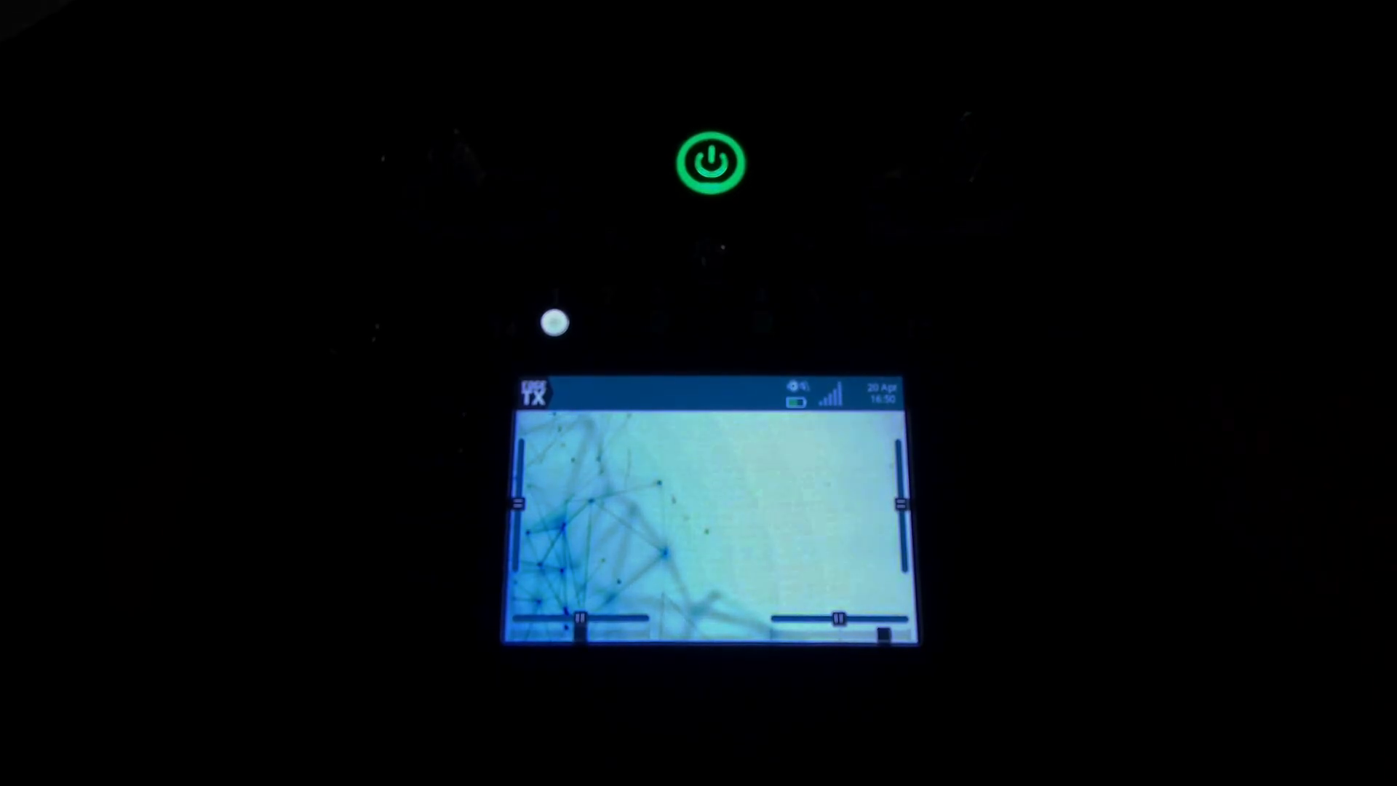
{"action": "left_click", "coordinate": [571, 560]}
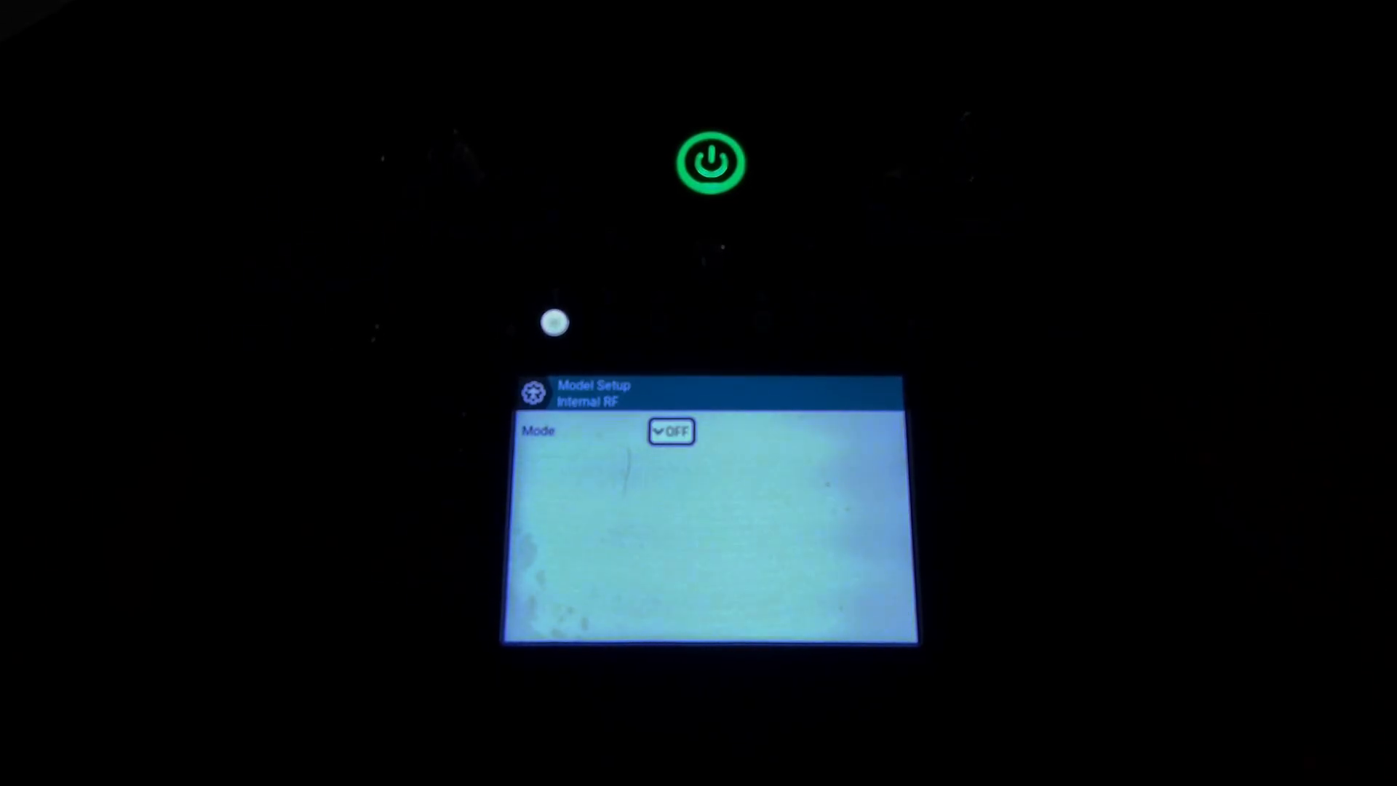
{"action": "left_click", "coordinate": [655, 518]}
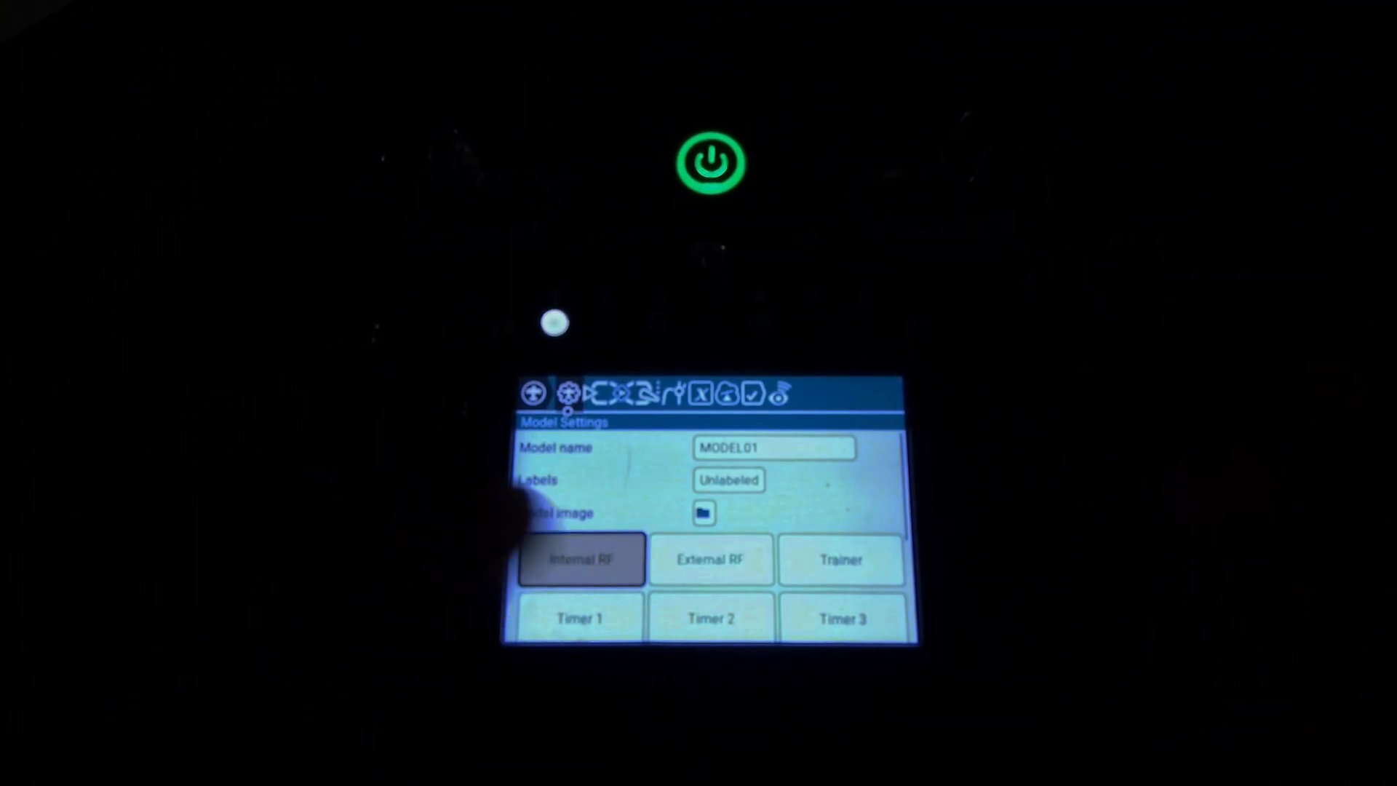
{"action": "left_click", "coordinate": [581, 559]}
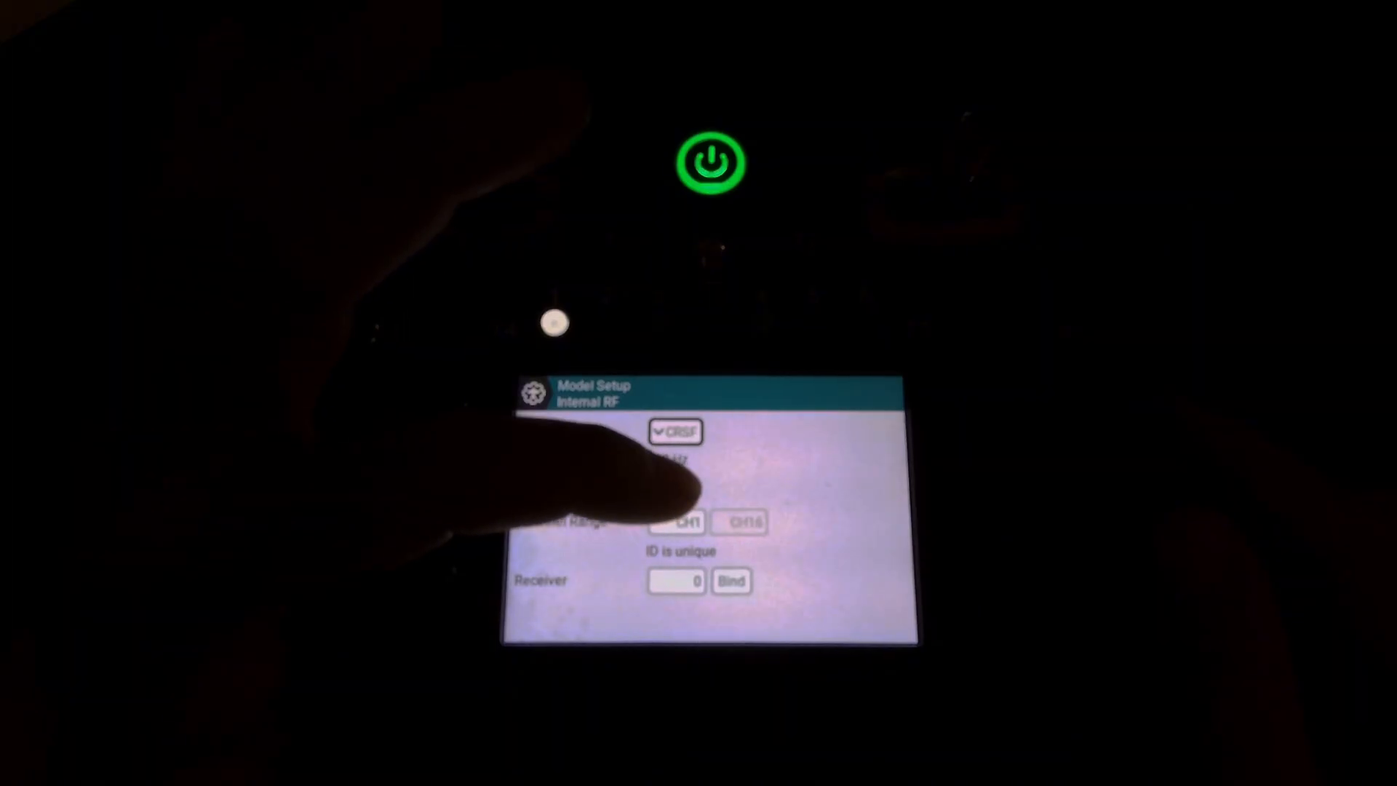
{"action": "left_click", "coordinate": [673, 487]}
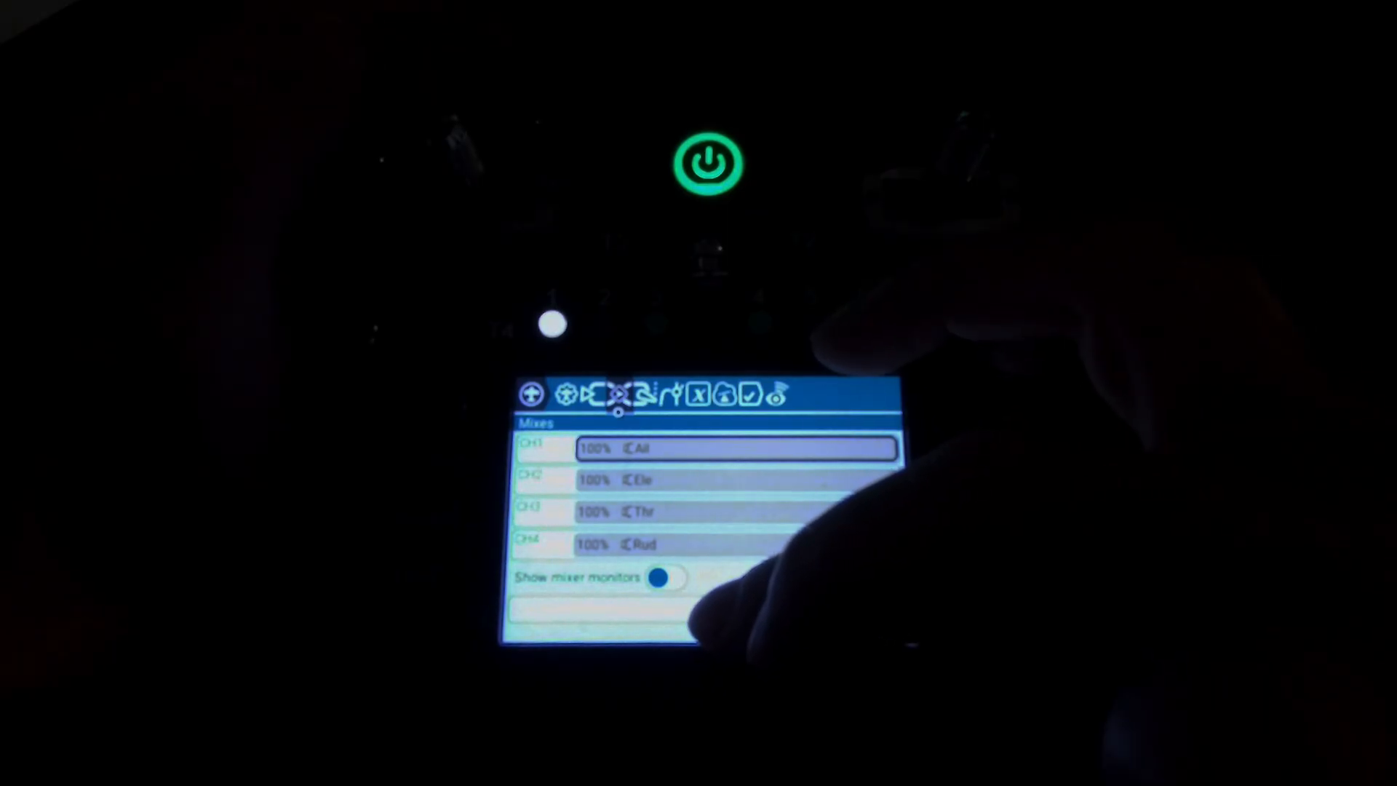
Add a mix on CH5 and name it motor.
{"action": "left_click", "coordinate": [710, 610]}
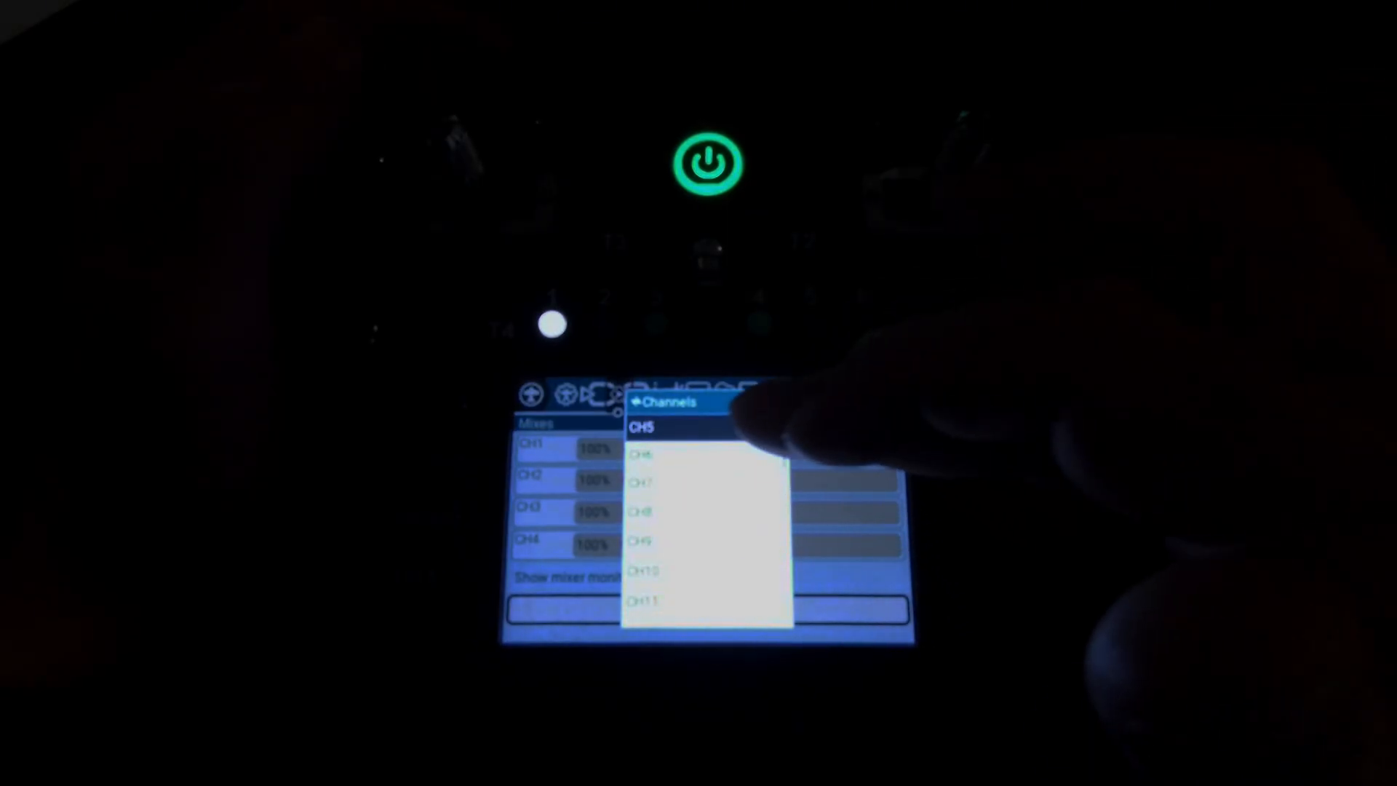
{"action": "left_click", "coordinate": [709, 427]}
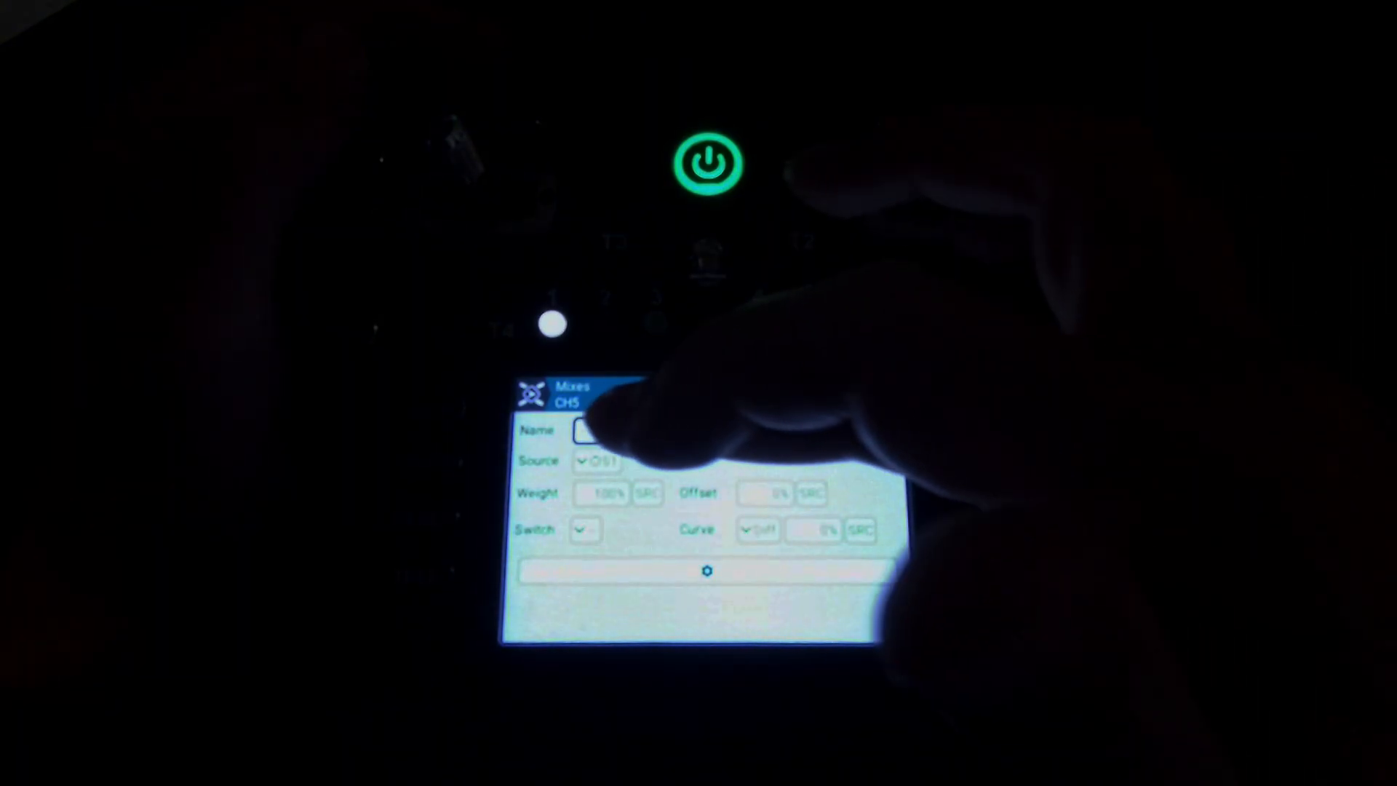
{"action": "left_click", "coordinate": [615, 430]}
{"action": "left_click", "coordinate": [791, 599]}
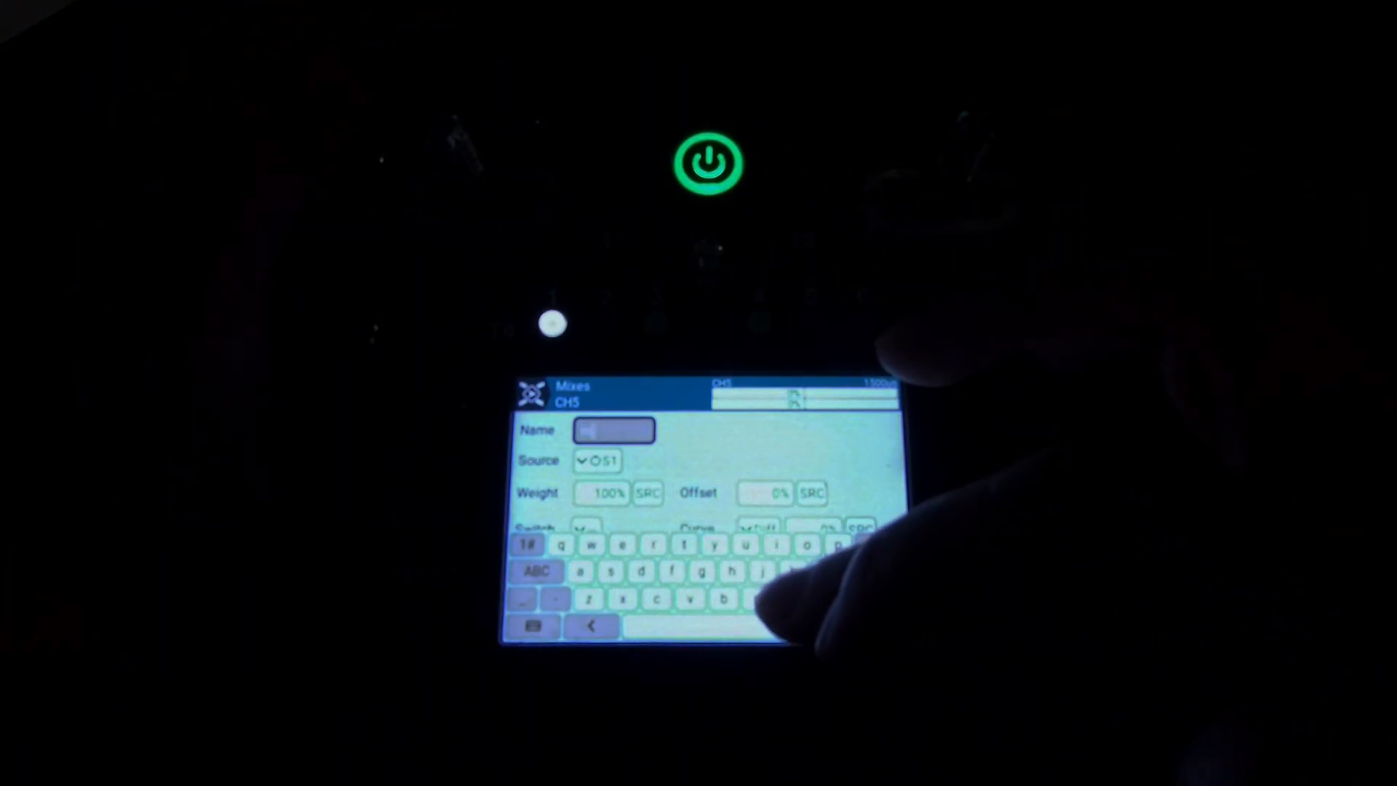
{"action": "left_click", "coordinate": [762, 572]}
{"action": "left_click", "coordinate": [684, 545]}
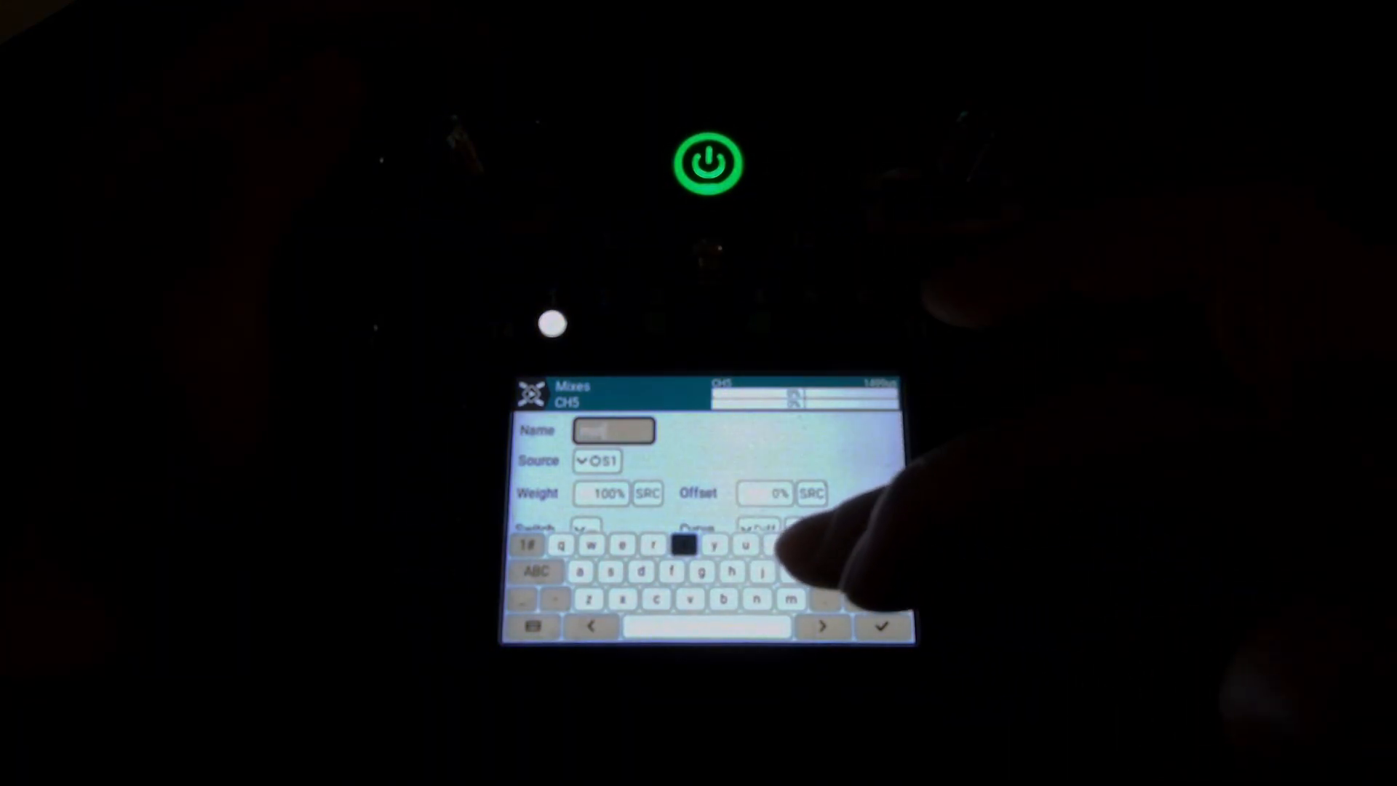
{"action": "left_click", "coordinate": [806, 544]}
{"action": "left_click", "coordinate": [654, 545]}
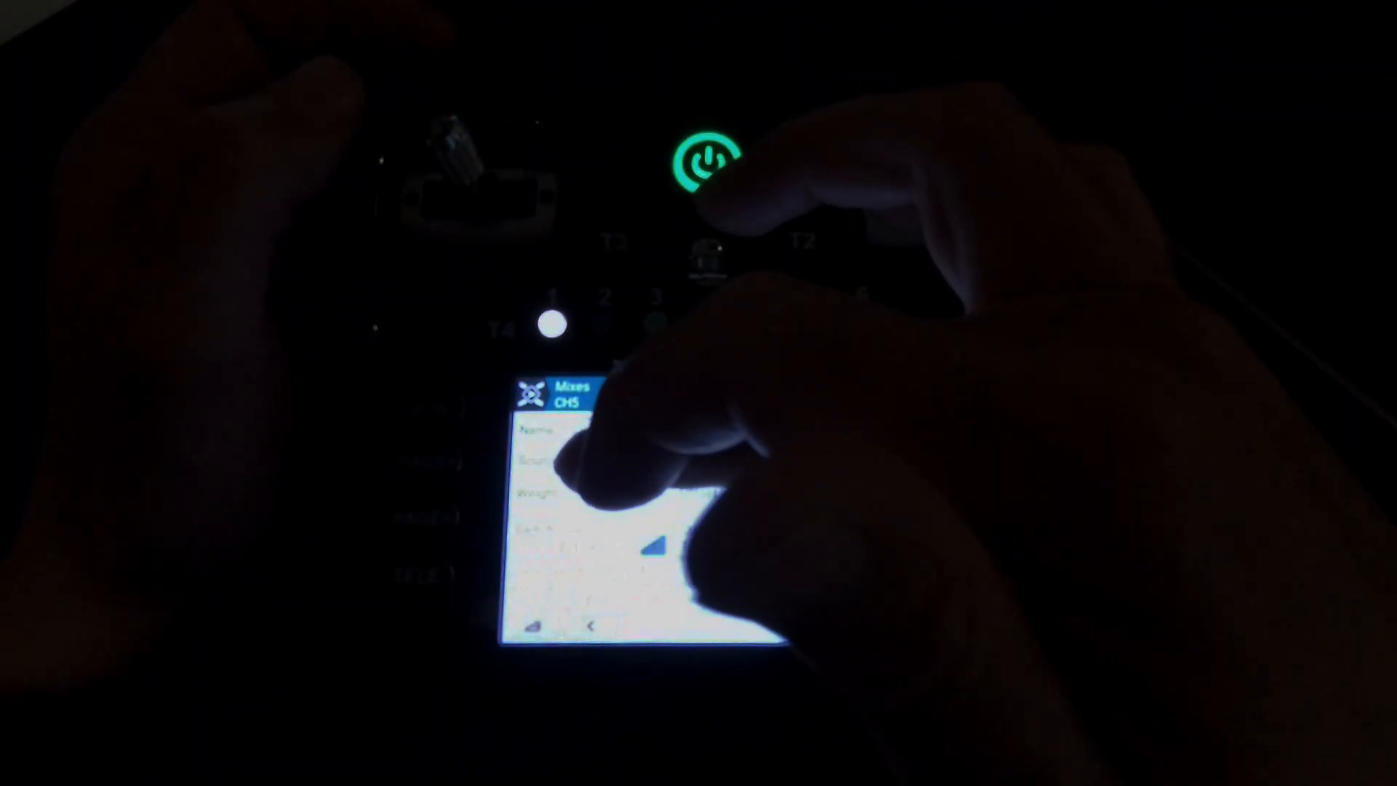
Assign switch SD as the source of the CH5 motor mix.
{"action": "left_click", "coordinate": [586, 460]}
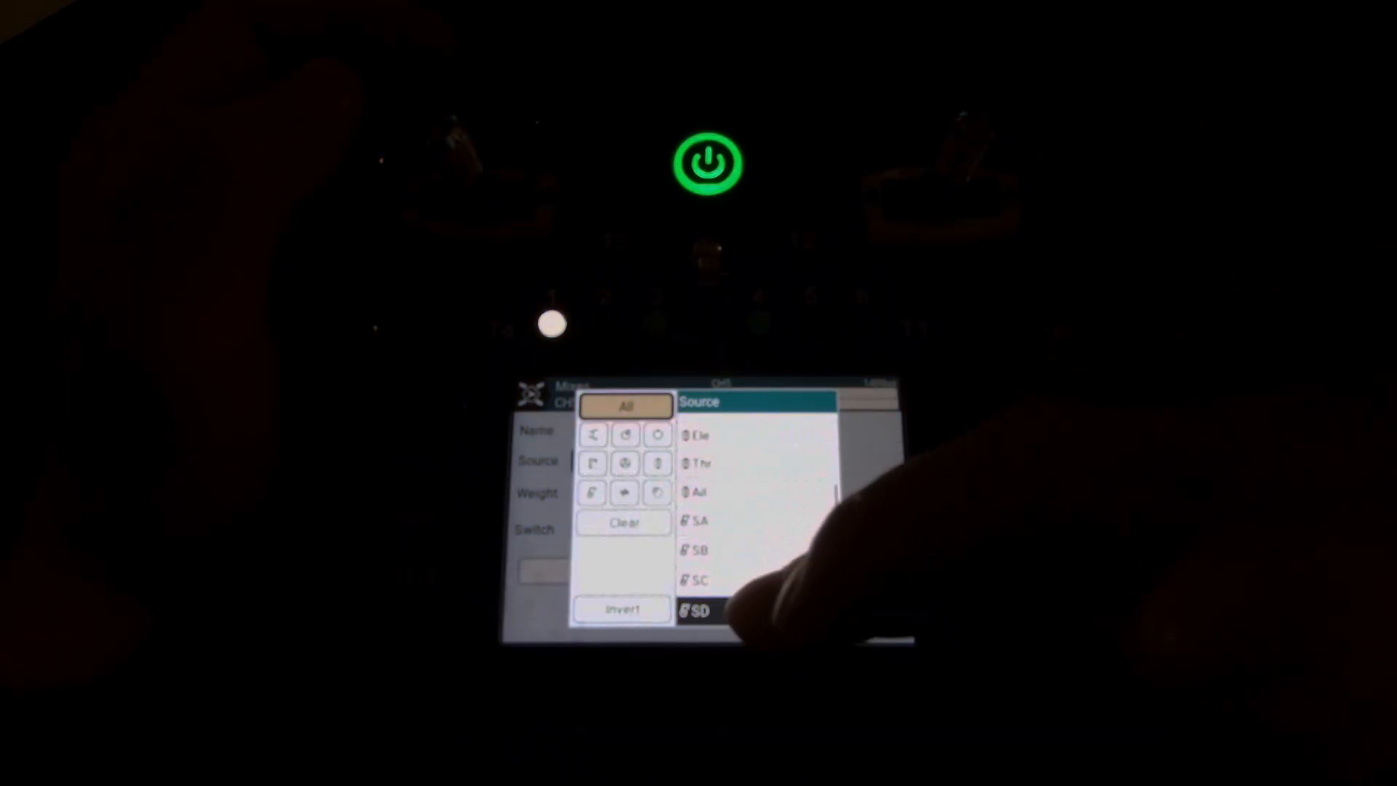
{"action": "left_click", "coordinate": [695, 610]}
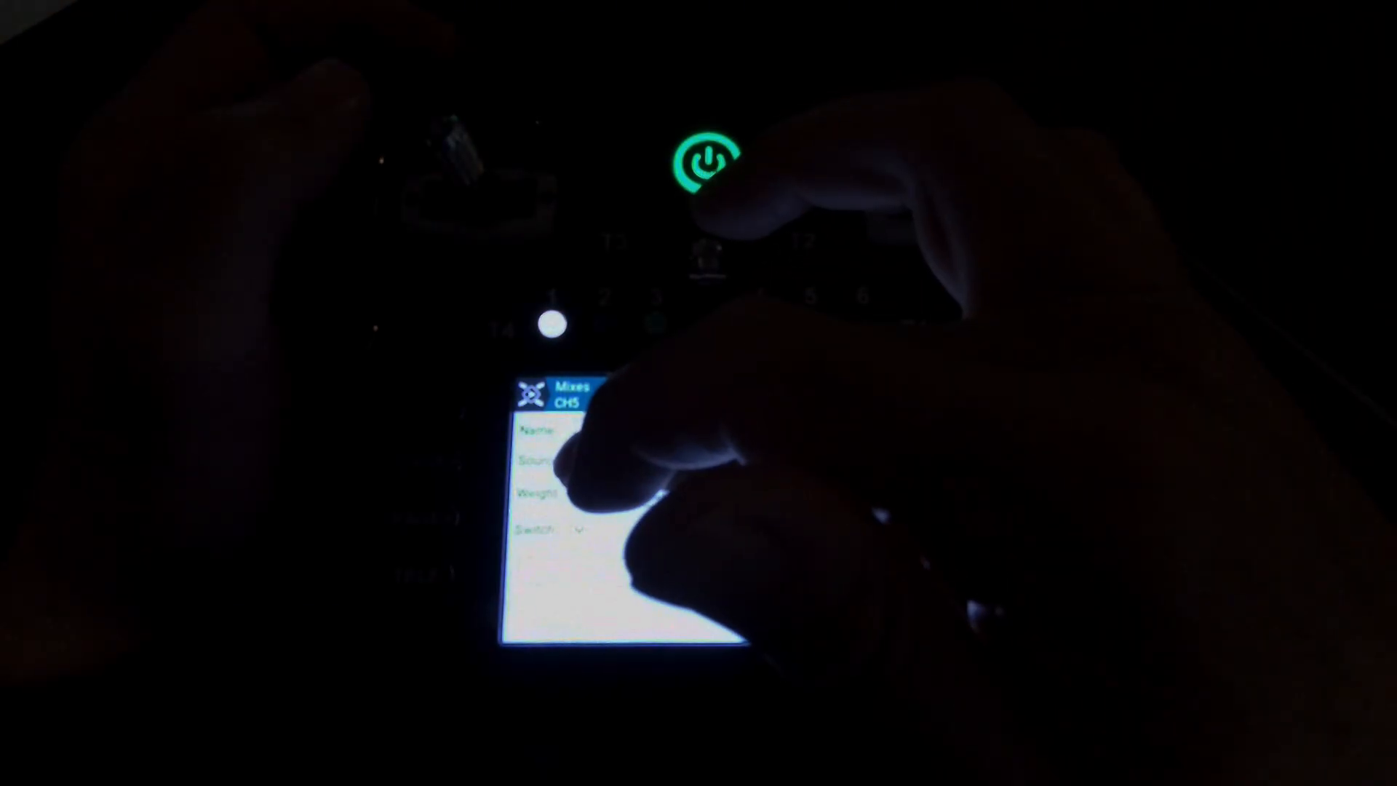
{"action": "left_click", "coordinate": [598, 460]}
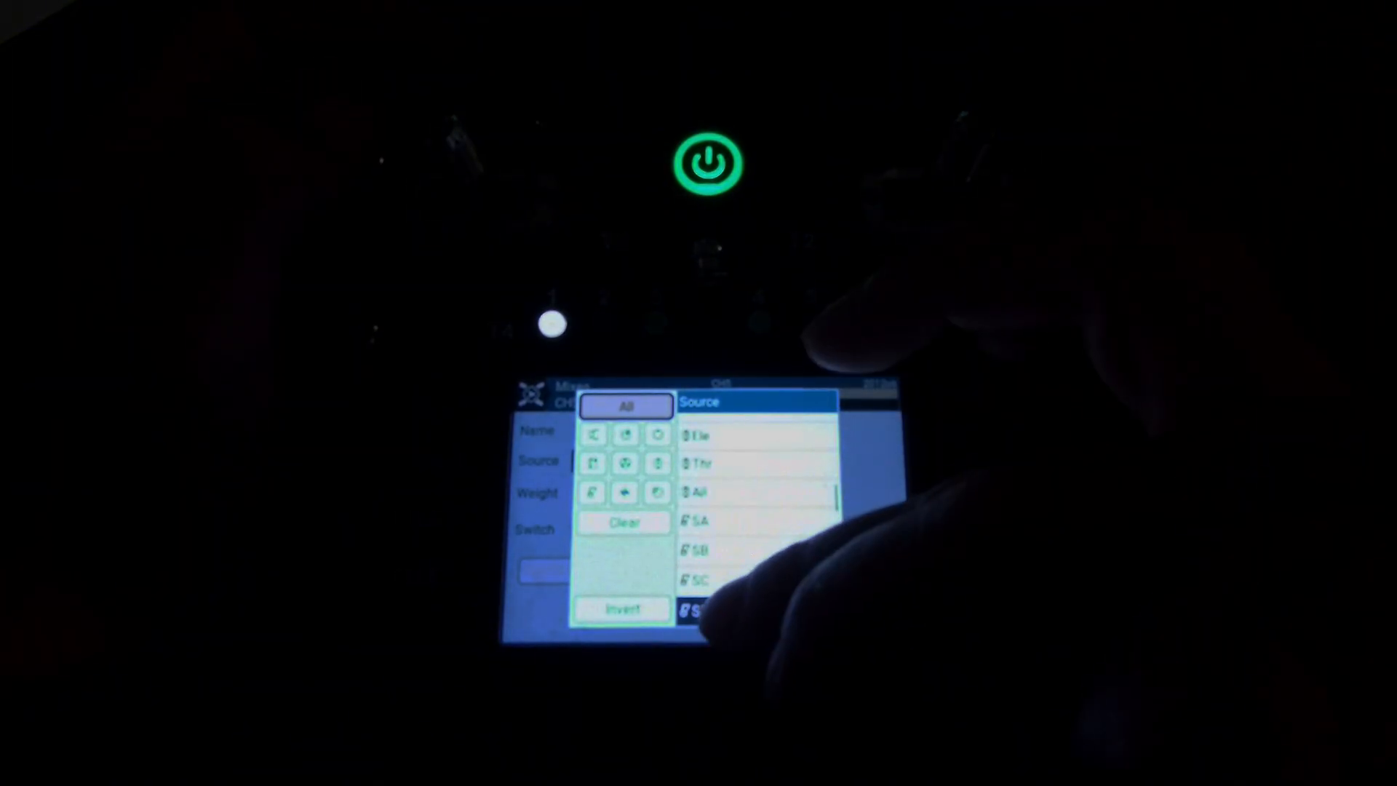
{"action": "left_click", "coordinate": [702, 610]}
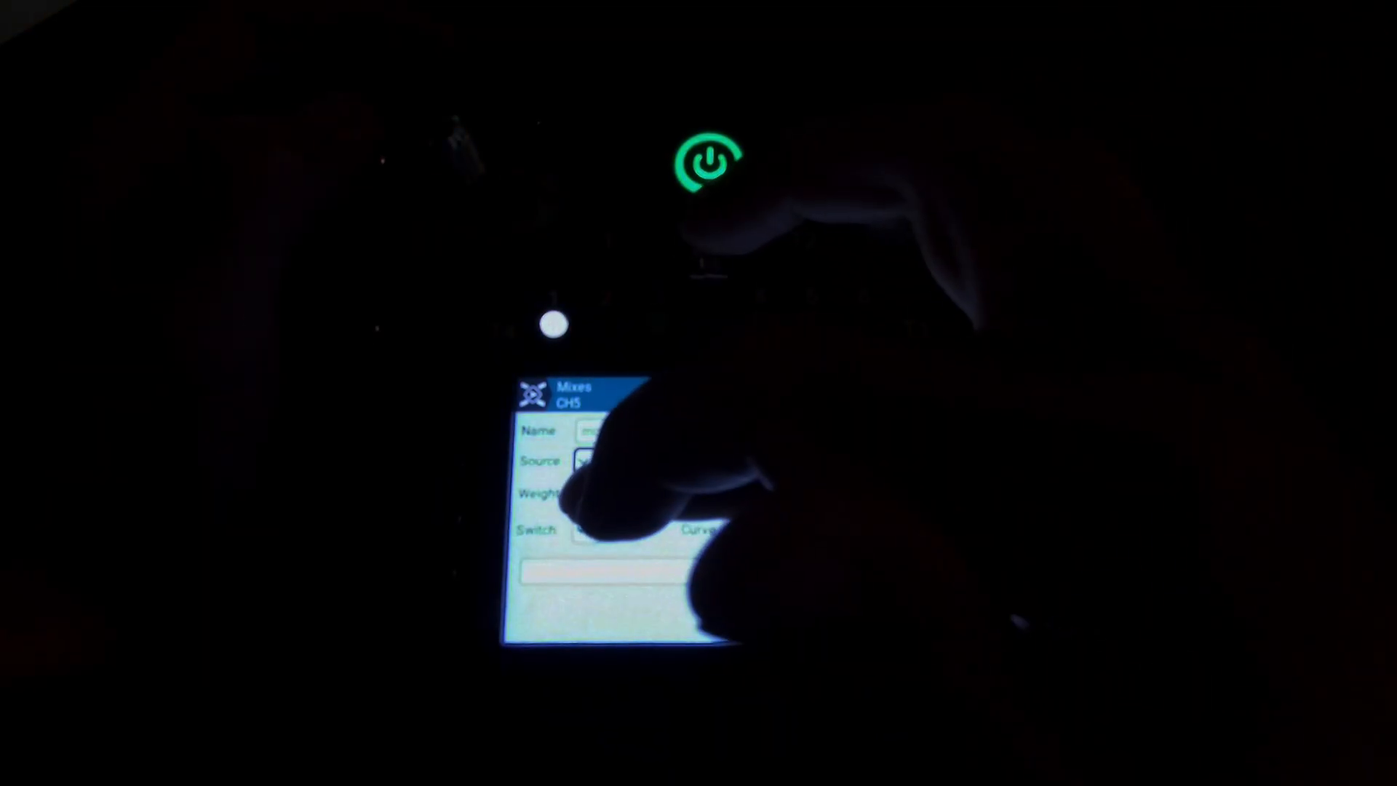
Set the weight of the CH5 motor mix to -100% and return to the mixes list.
{"action": "left_click", "coordinate": [604, 495]}
{"action": "left_click", "coordinate": [558, 583]}
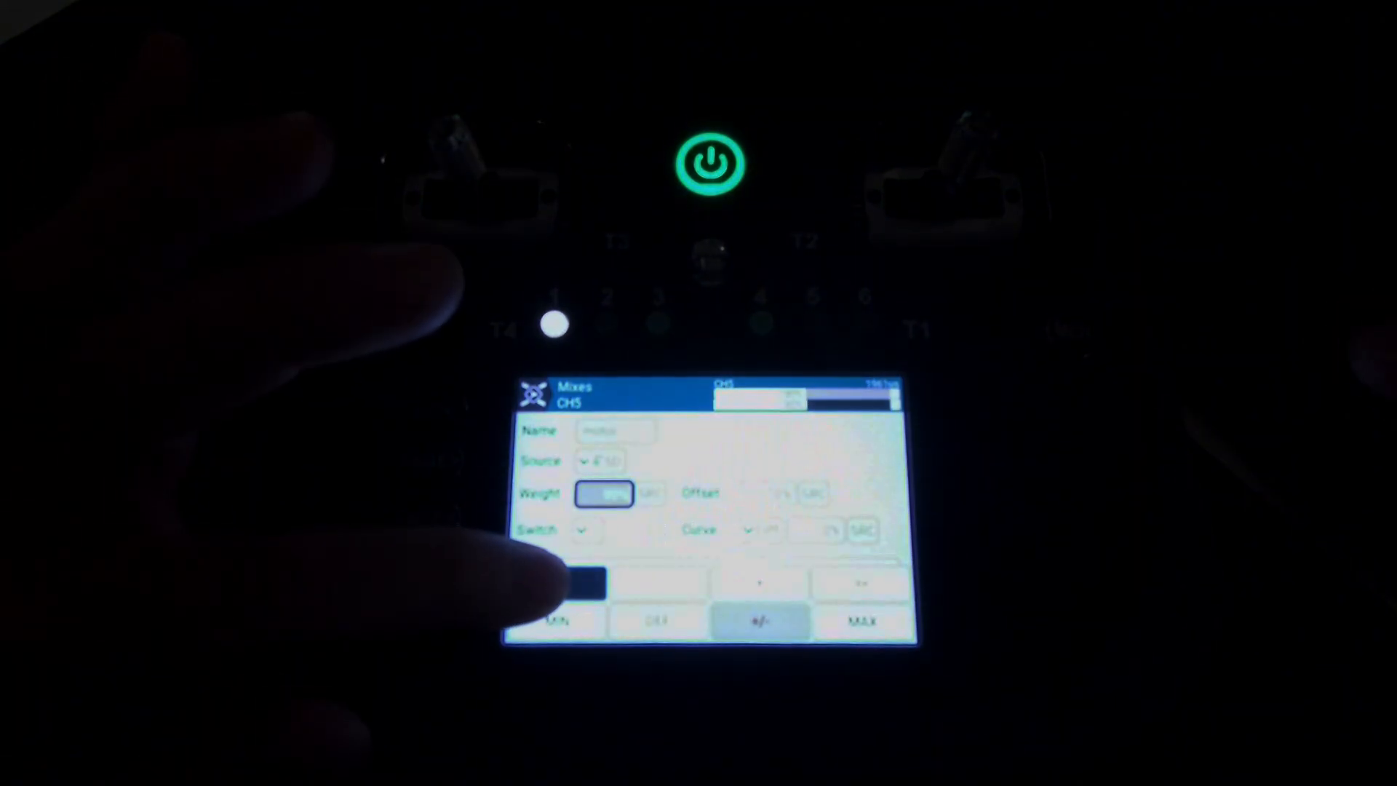
{"action": "left_click", "coordinate": [558, 583]}
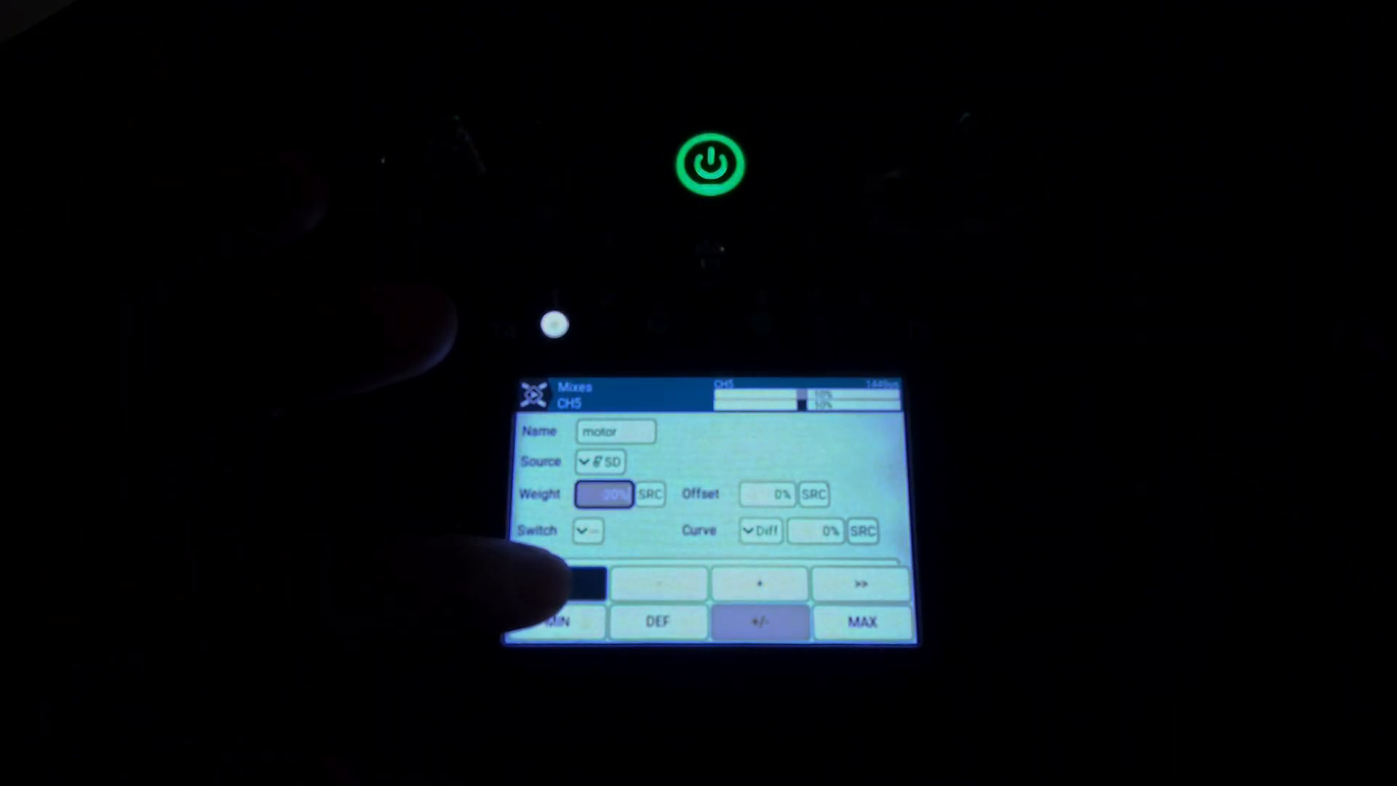
{"action": "left_click", "coordinate": [575, 582]}
{"action": "left_click", "coordinate": [558, 583]}
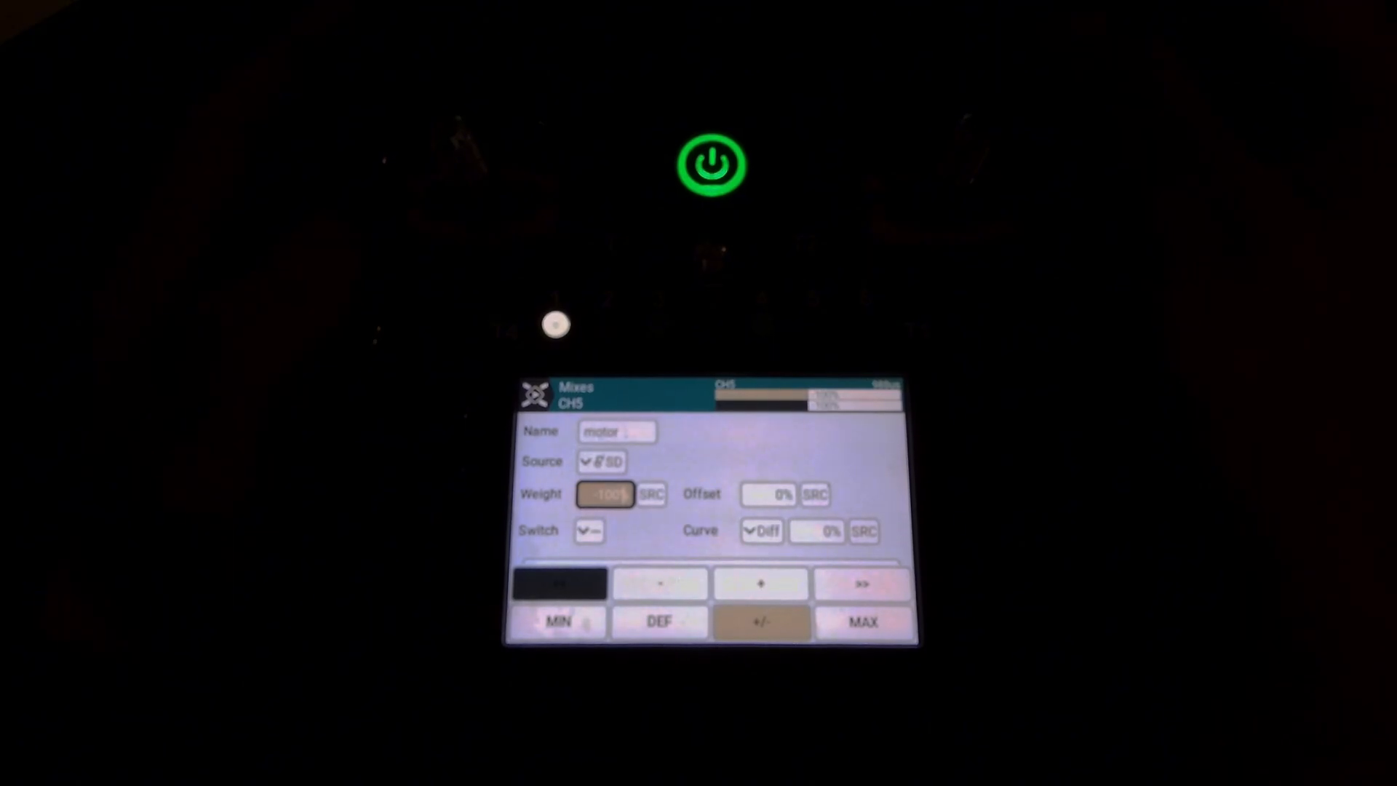
{"action": "key", "text": "Escape"}
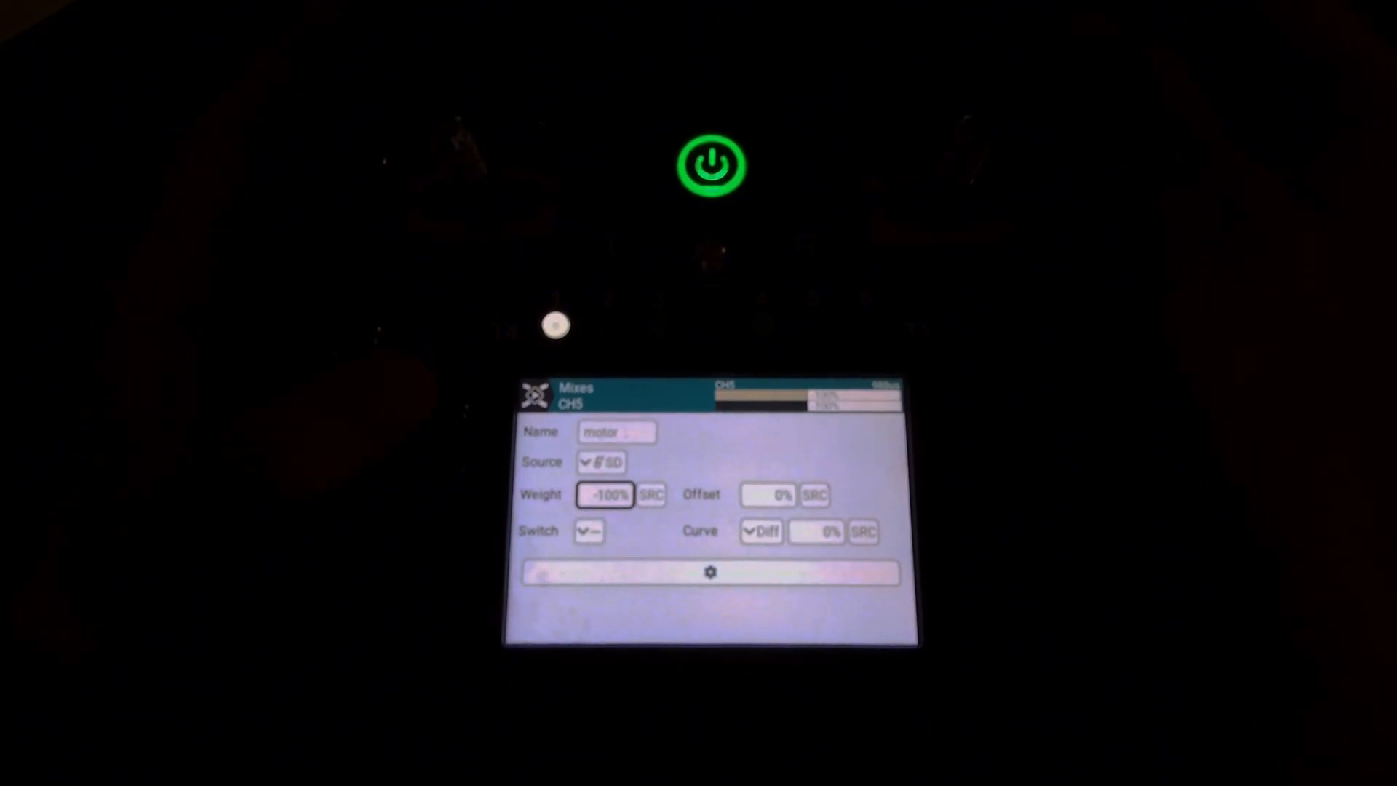
{"action": "key", "text": "Escape"}
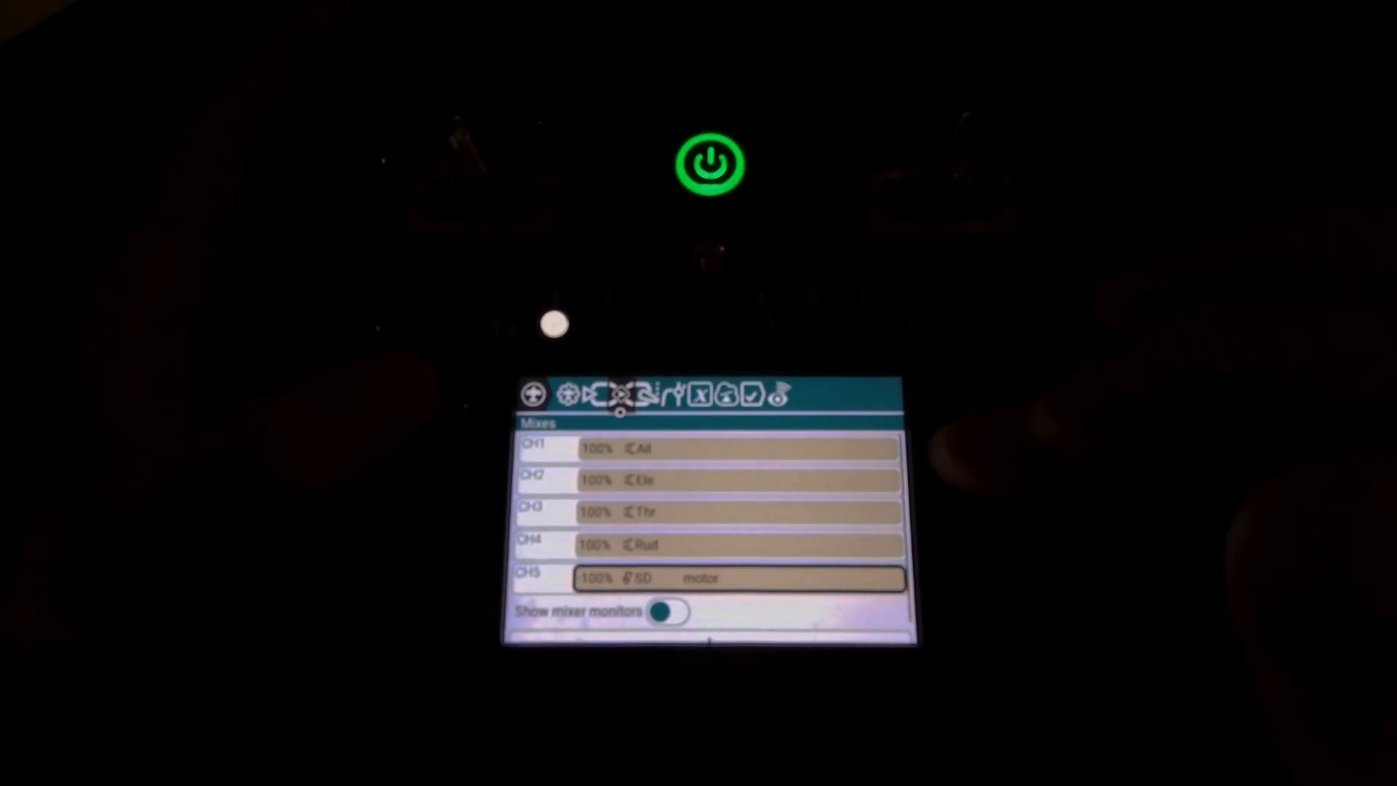
Add a mix on CH6 and open its name for editing.
{"action": "scroll", "coordinate": [800, 574], "scroll_direction": "down", "scroll_amount": 1}
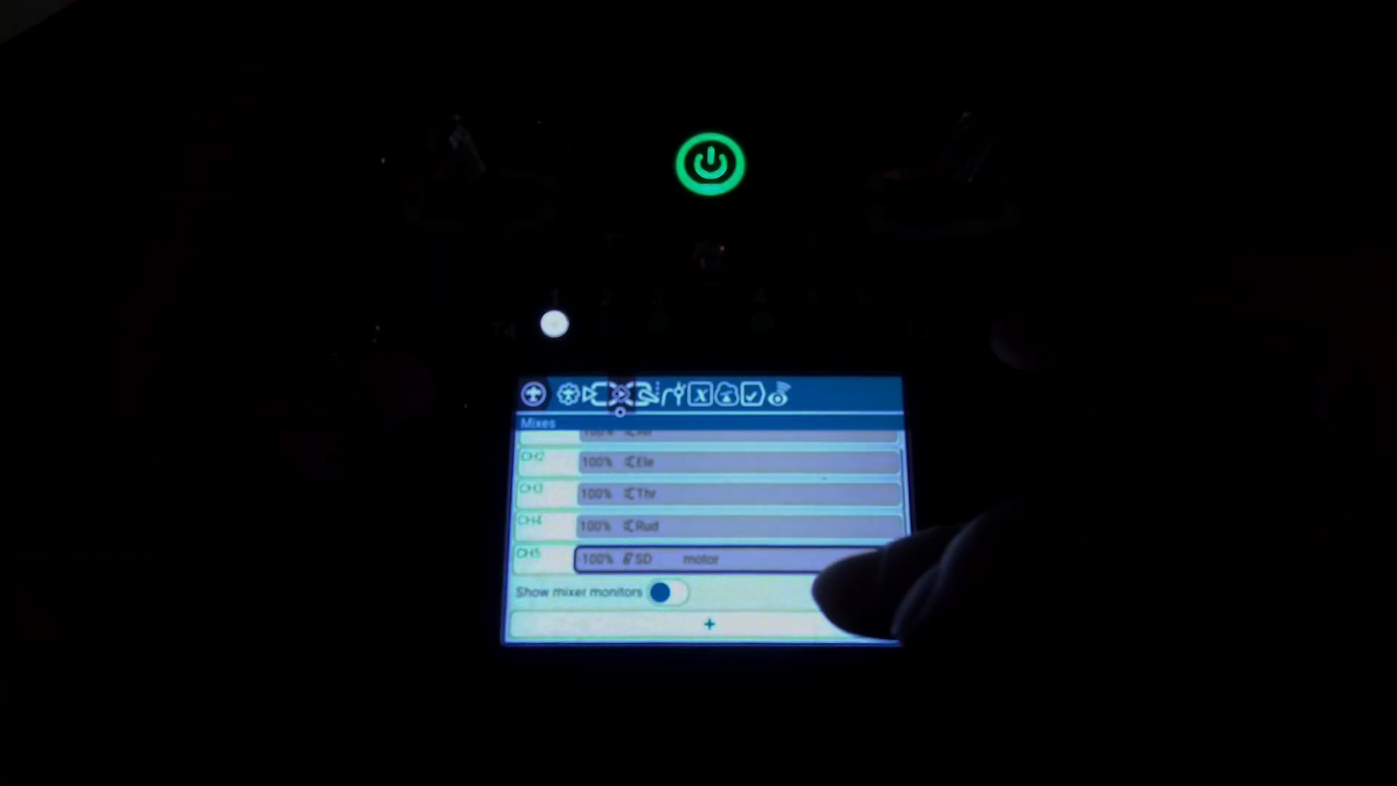
{"action": "left_click", "coordinate": [717, 623]}
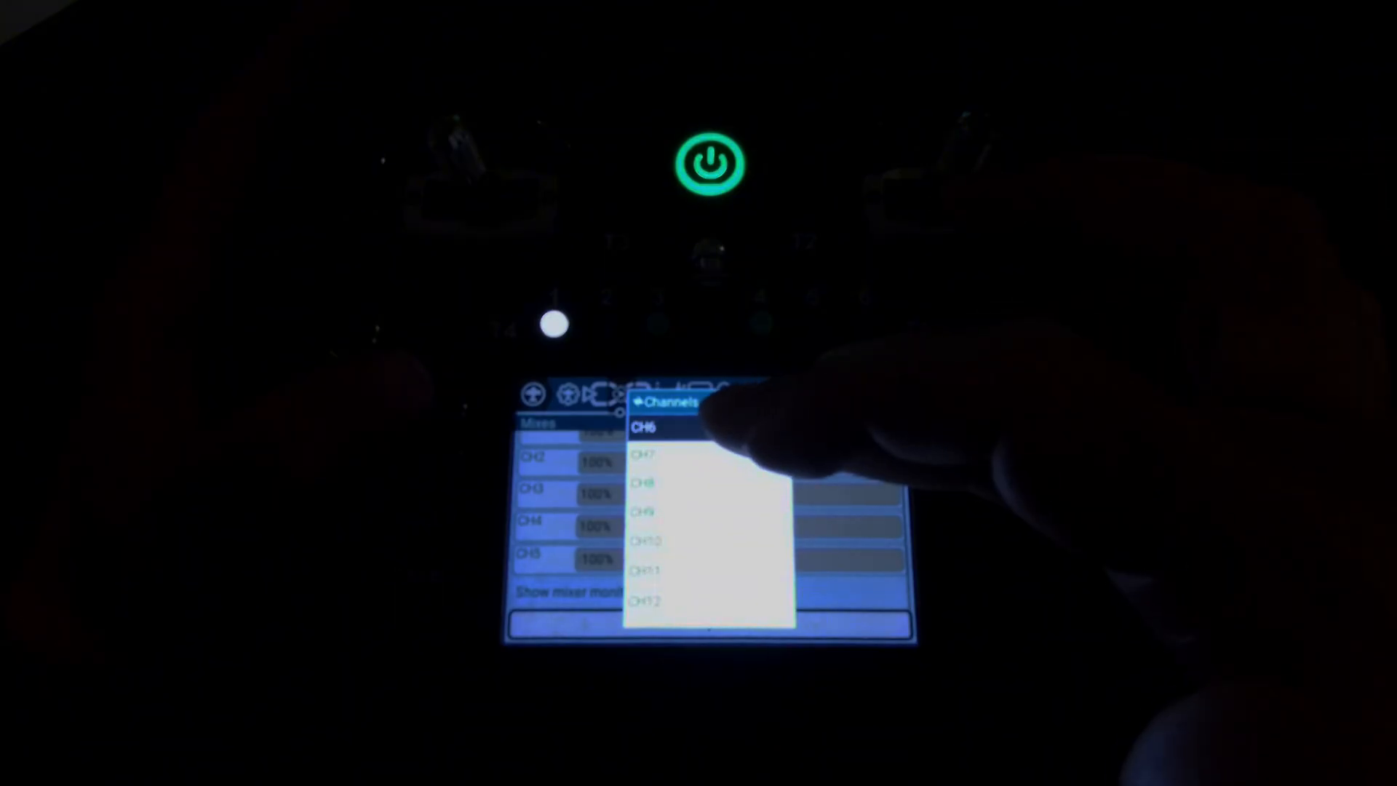
{"action": "left_click", "coordinate": [771, 428]}
{"action": "left_click", "coordinate": [593, 431]}
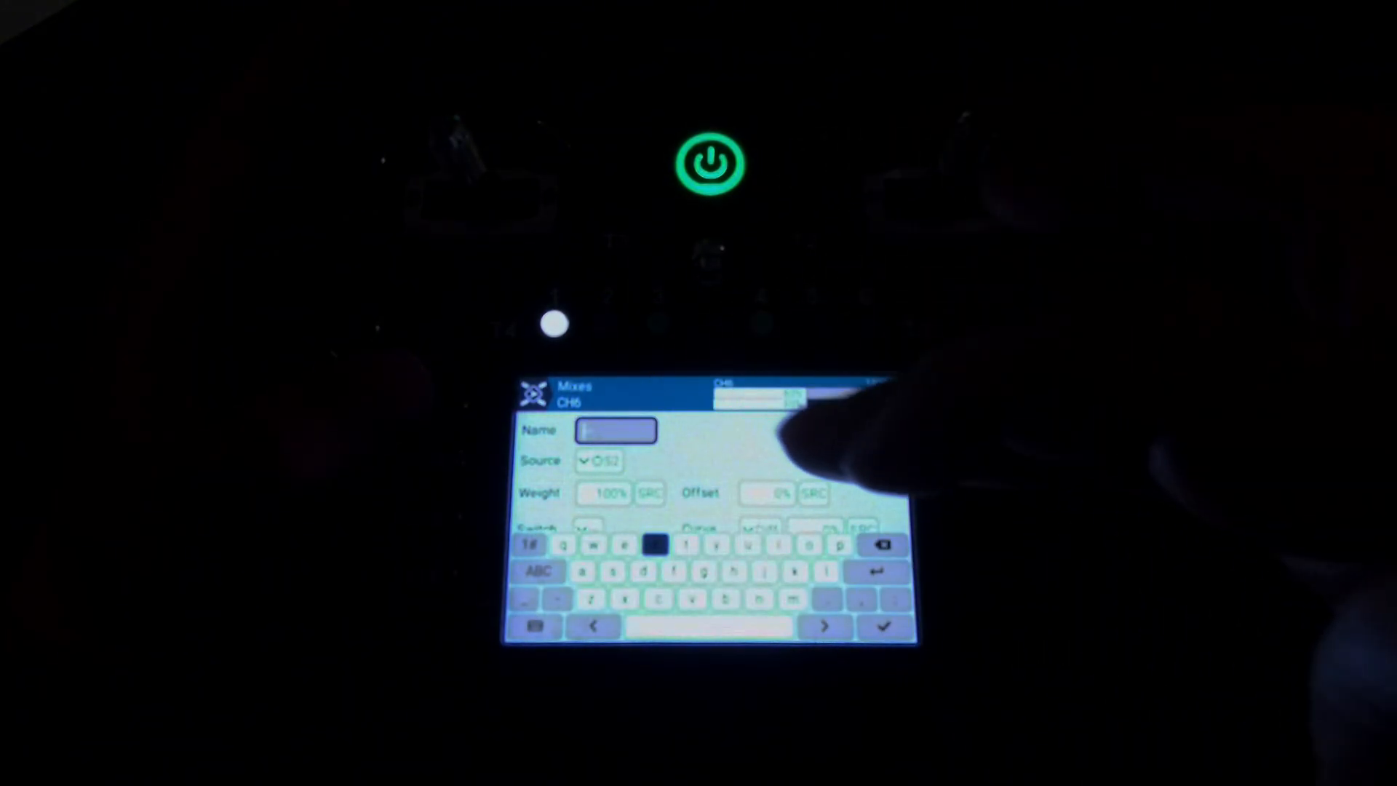
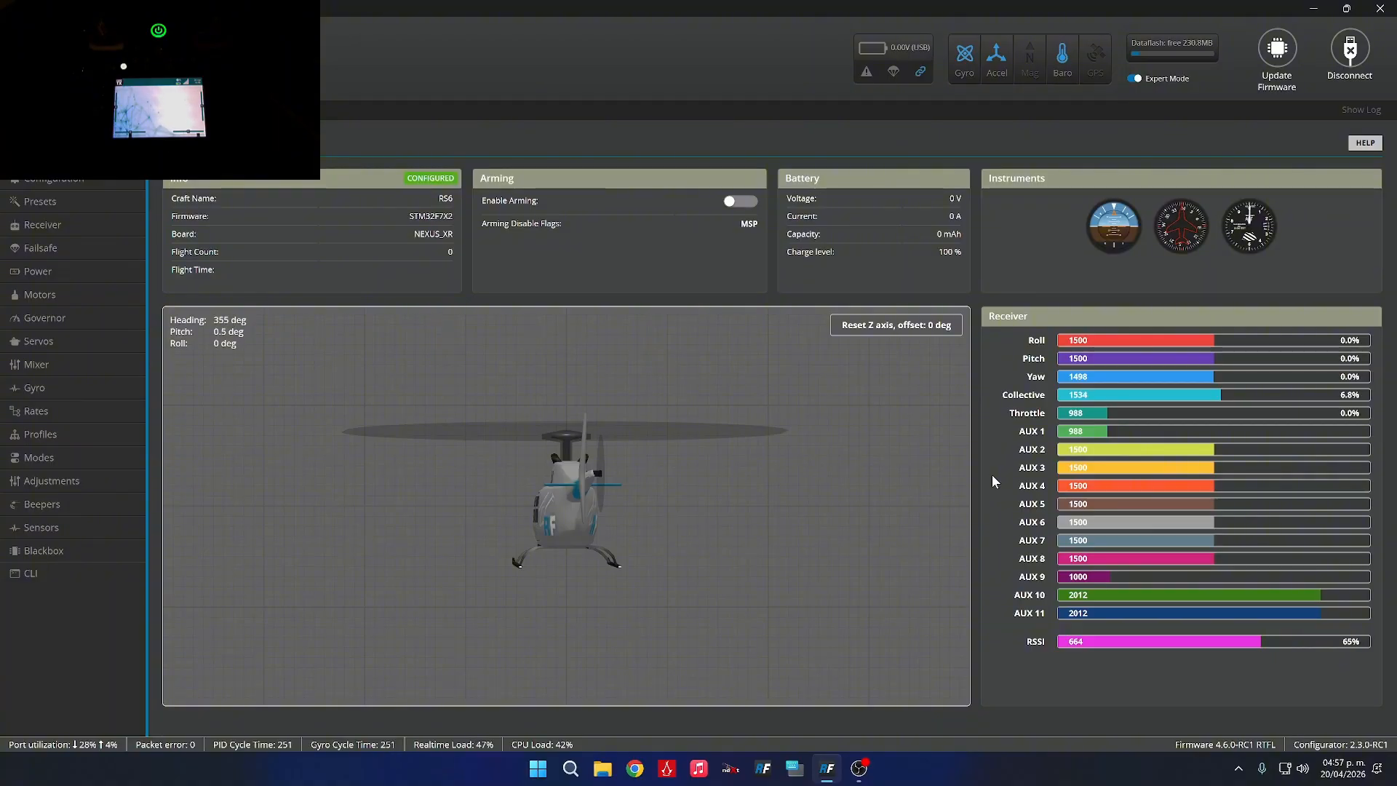
Switch to Rotorflight Configurator, remove the existing AUX 1 range from the ARM mode and save the modes.
{"action": "left_click", "coordinate": [64, 465]}
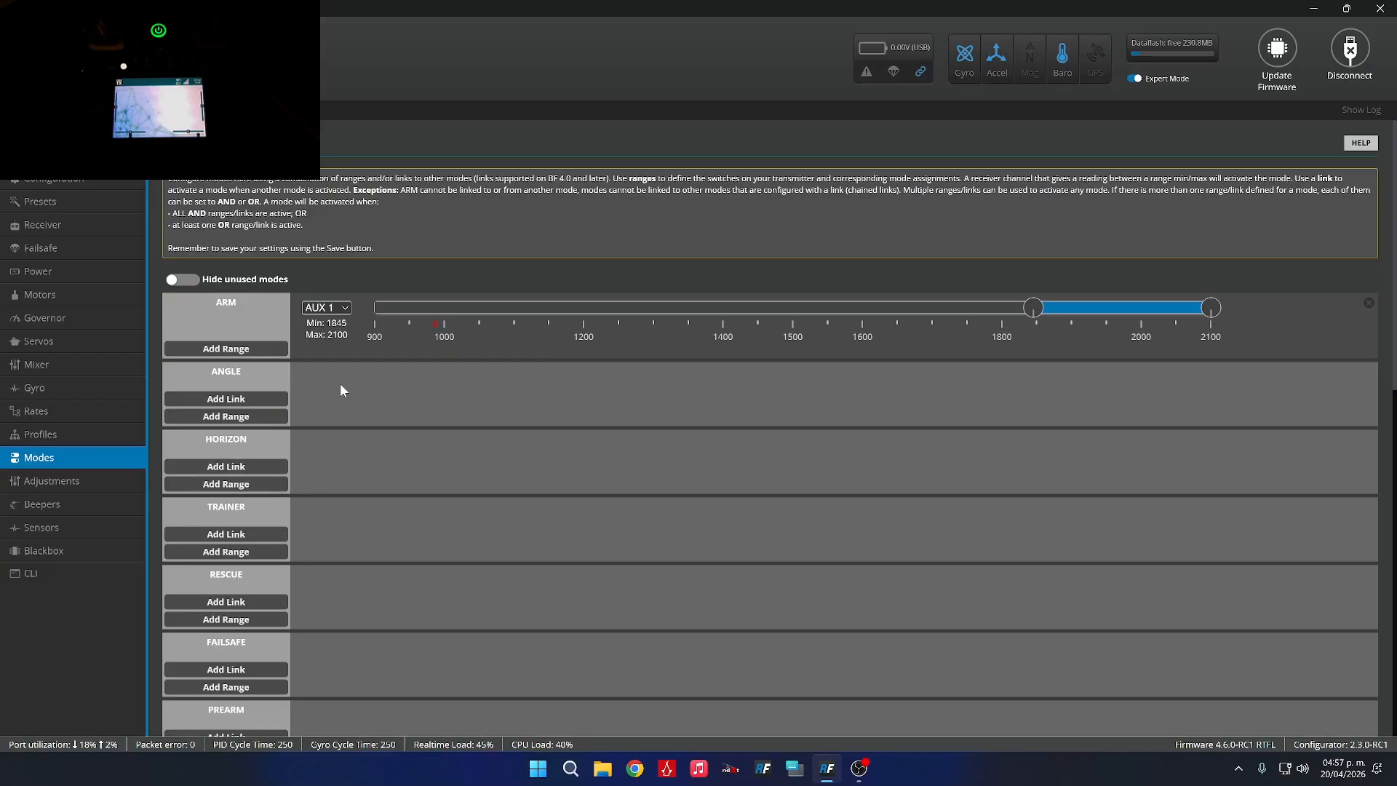
{"action": "left_click", "coordinate": [1367, 307]}
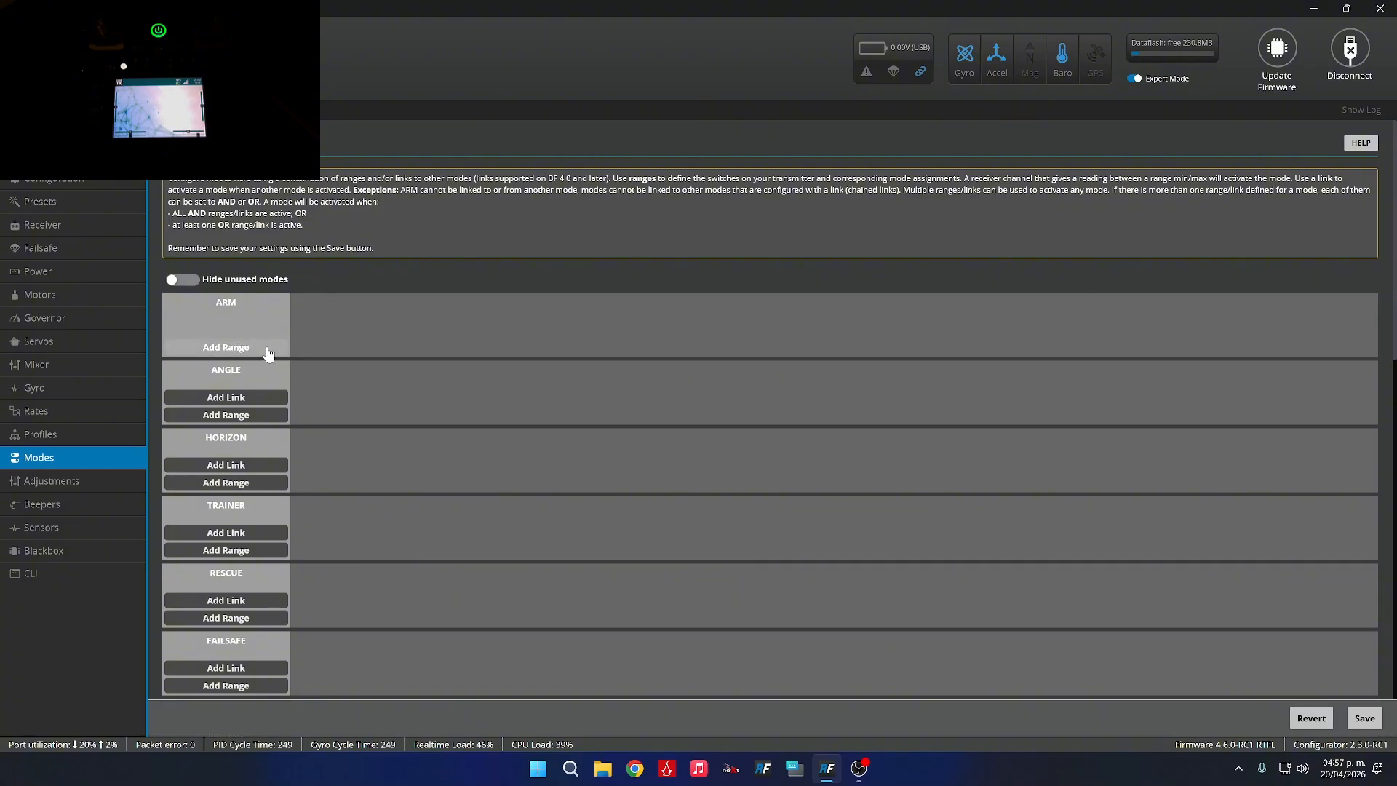
{"action": "left_click", "coordinate": [1365, 719]}
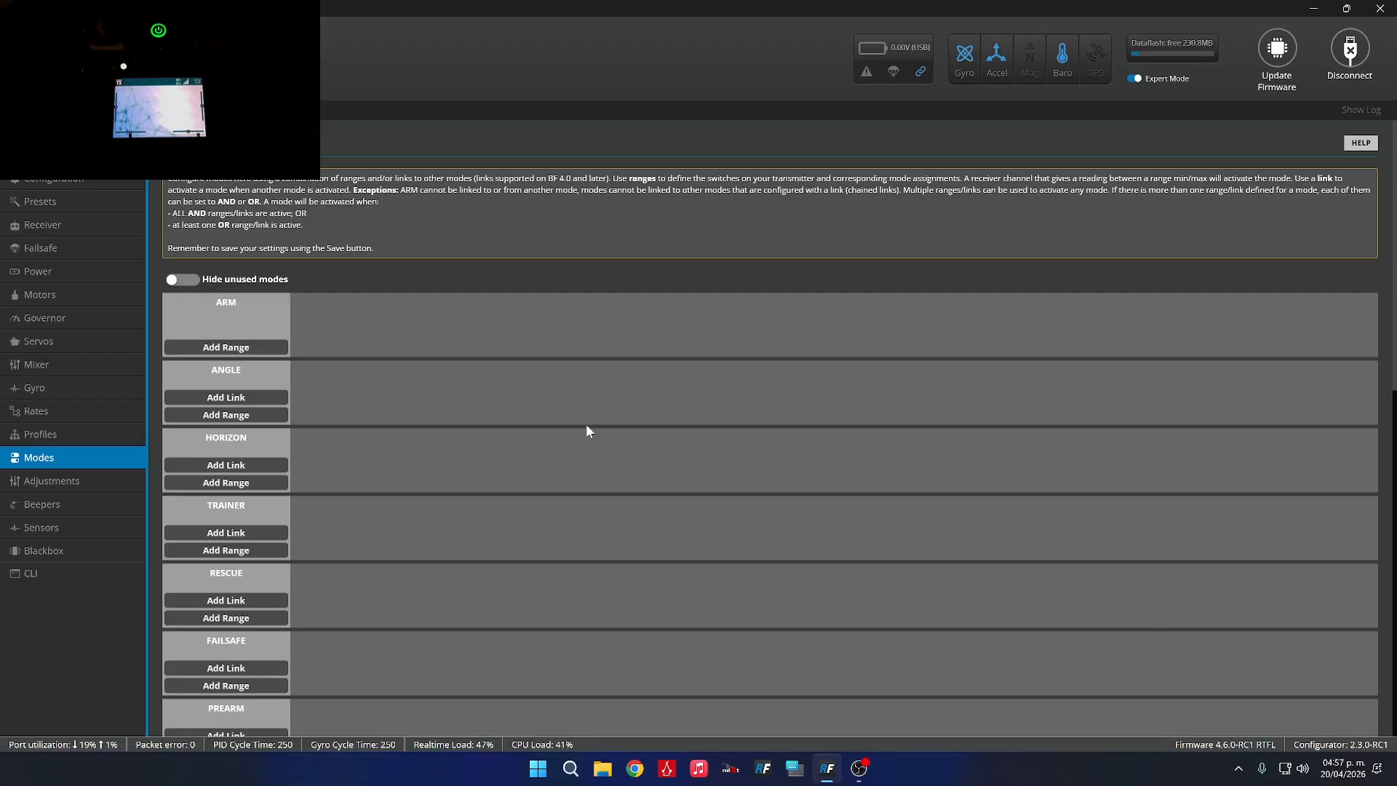
Add an ARM range on the auto-detected channel AUX 9, spanning 1935 to 2100, and save the modes.
{"action": "left_click", "coordinate": [259, 349]}
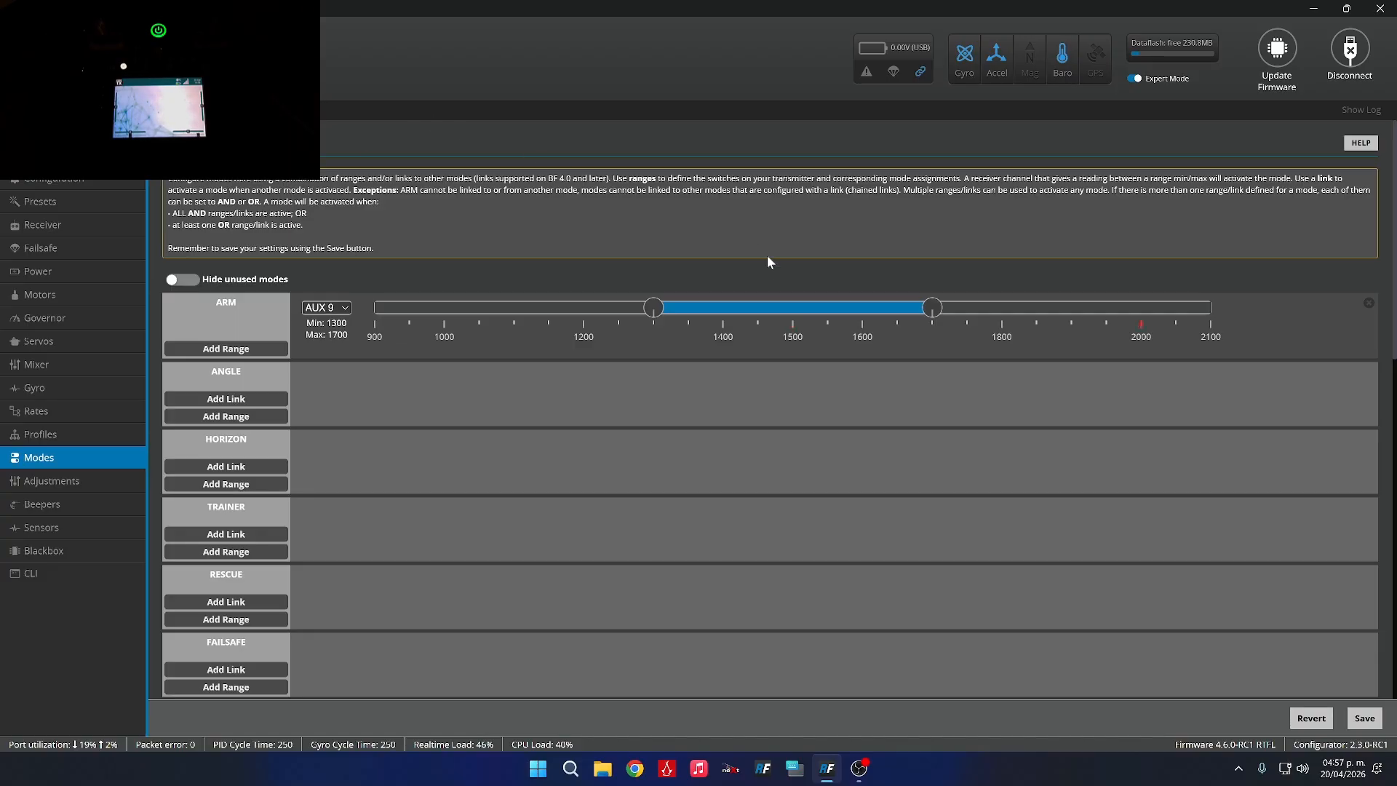
{"action": "left_click_drag", "start_coordinate": [768, 307], "coordinate": [1082, 307]}
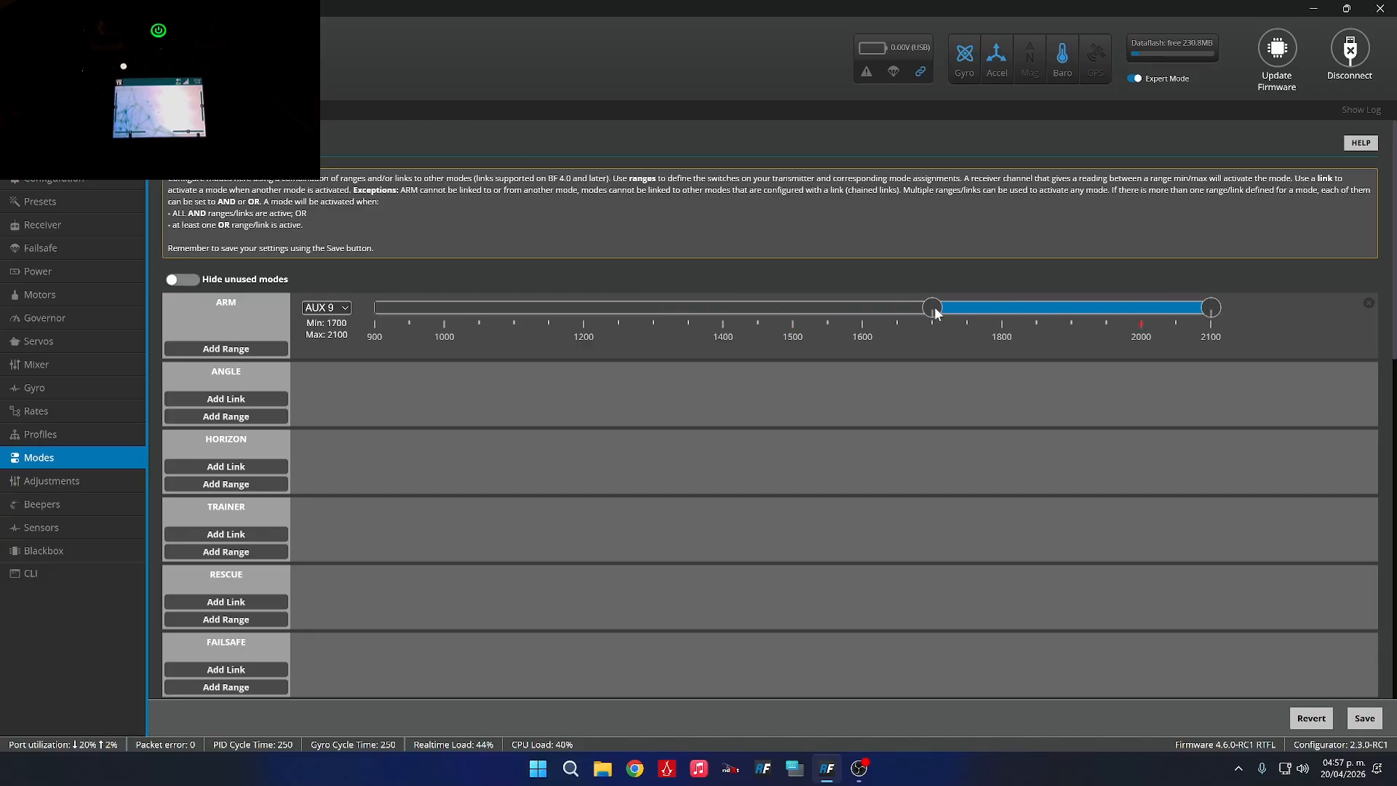
{"action": "left_click_drag", "start_coordinate": [936, 312], "coordinate": [1100, 311]}
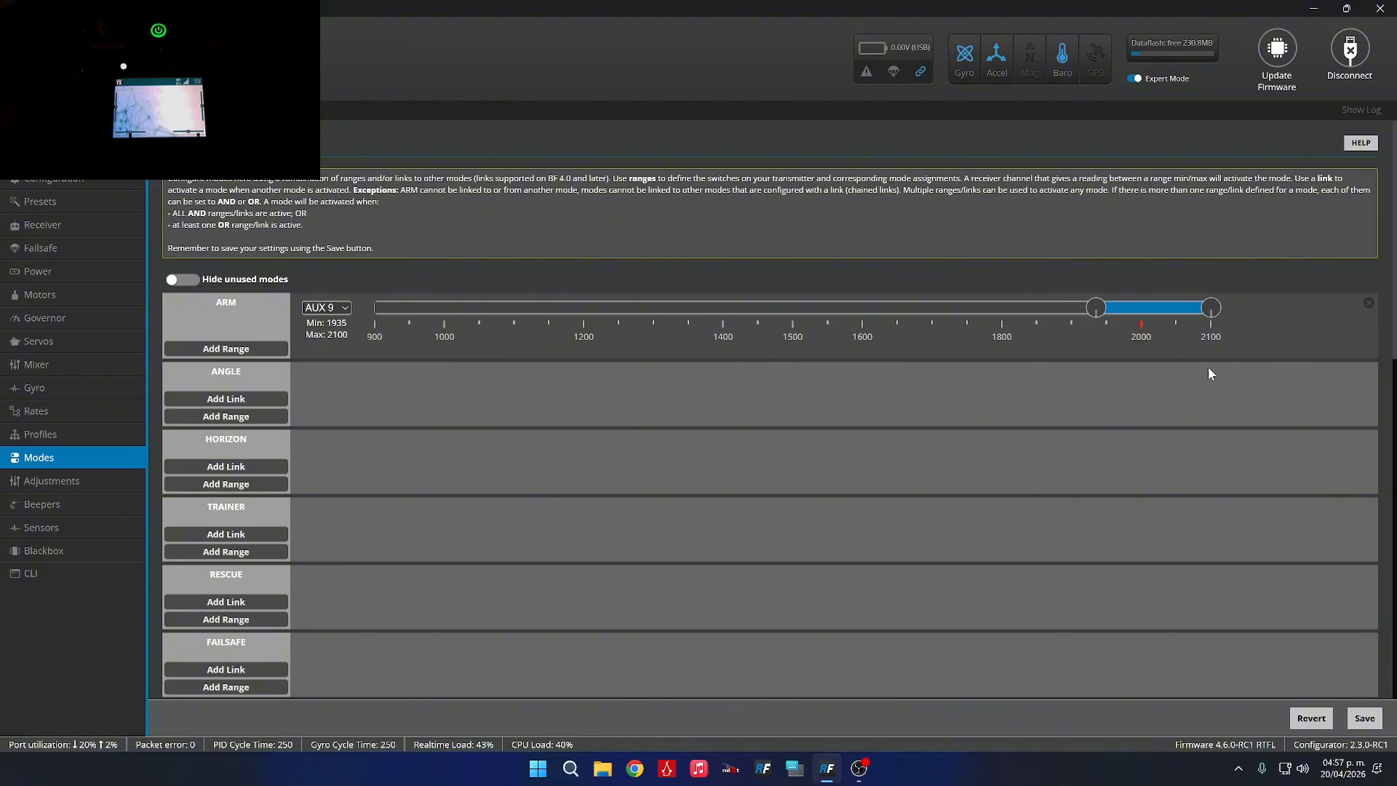
{"action": "left_click", "coordinate": [1364, 718]}
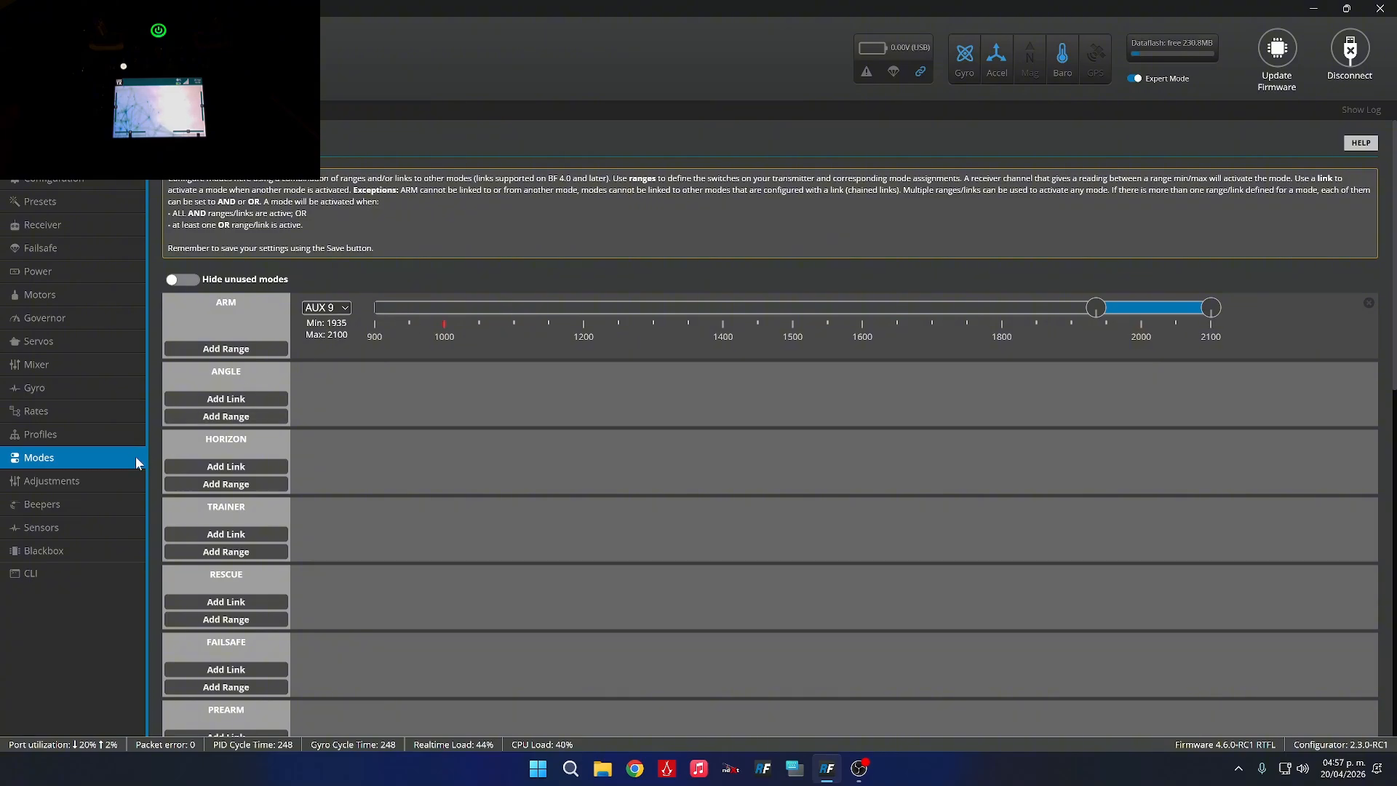
Turn off the existing Profile Selection and Rate Profile Selection adjustments.
{"action": "left_click", "coordinate": [101, 482]}
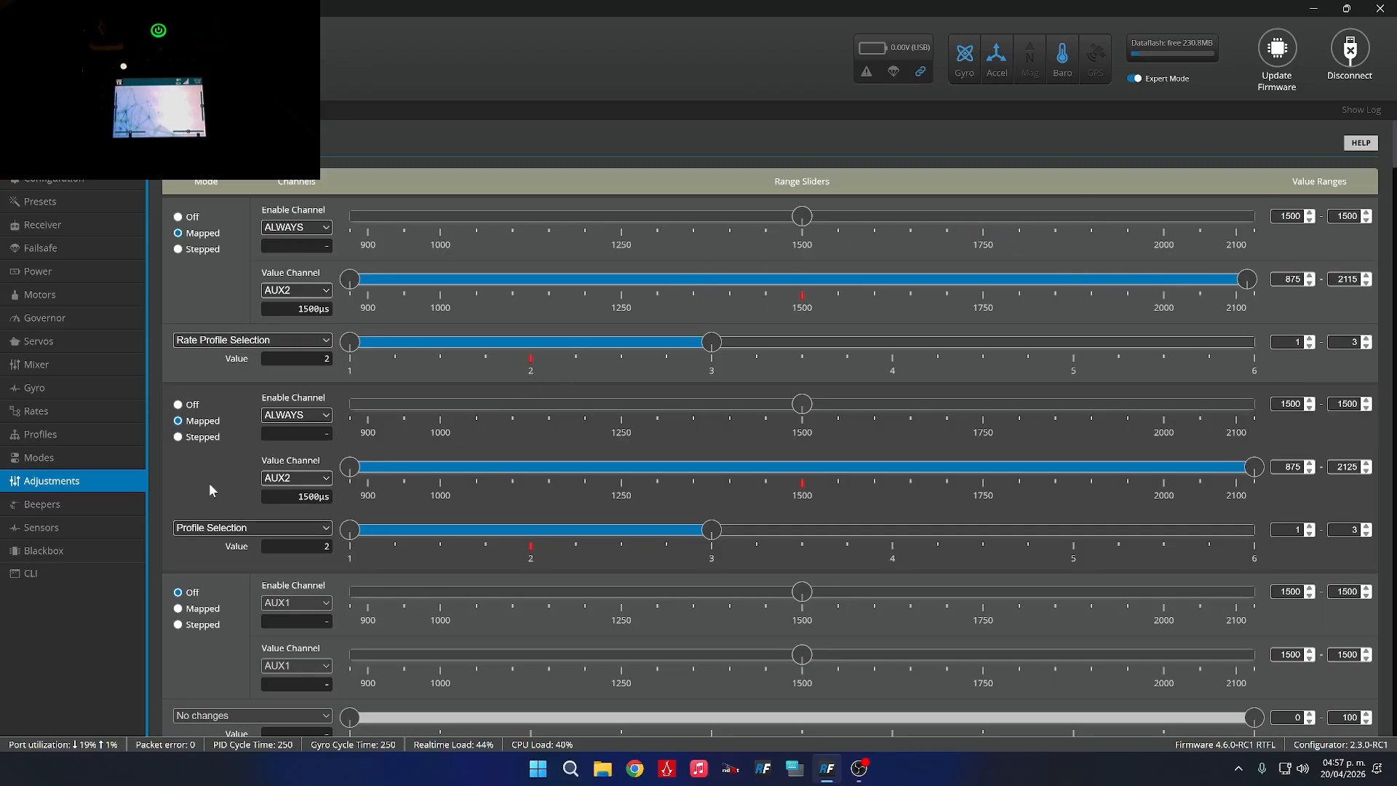
{"action": "left_click", "coordinate": [178, 406]}
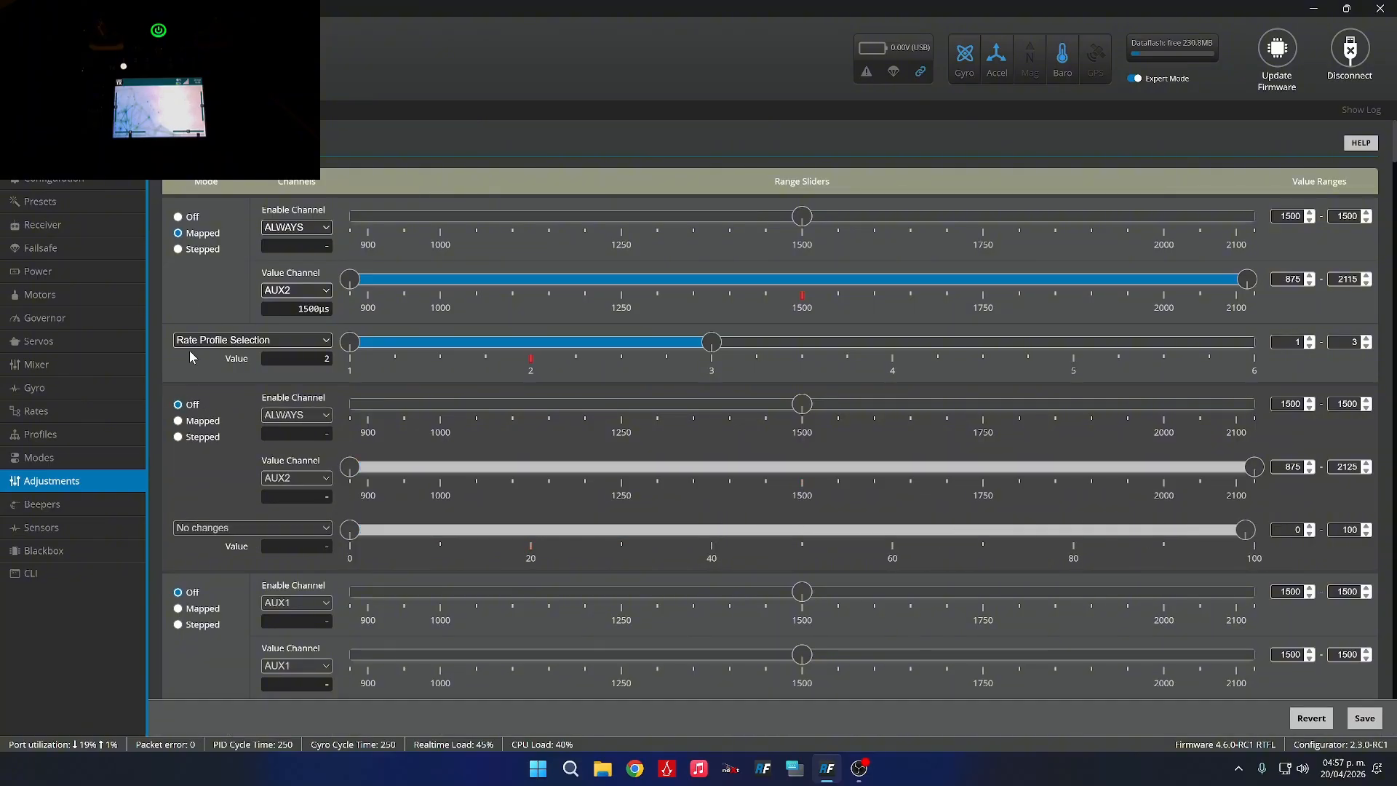
{"action": "left_click", "coordinate": [179, 217]}
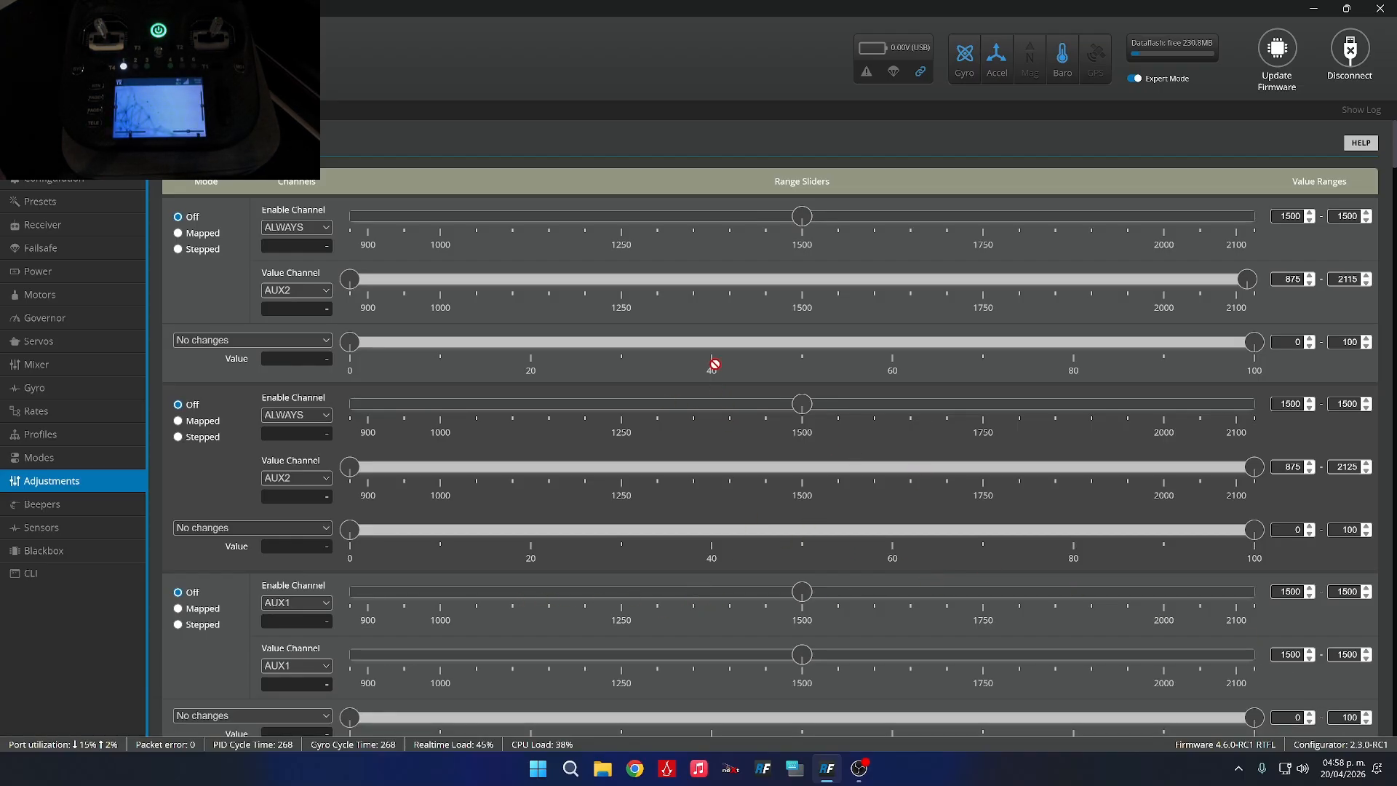
Configure the first adjustment as Mapped Rate Profile Selection, always enabled, with its value channel auto-detected as AUX1.
{"action": "left_click", "coordinate": [179, 234]}
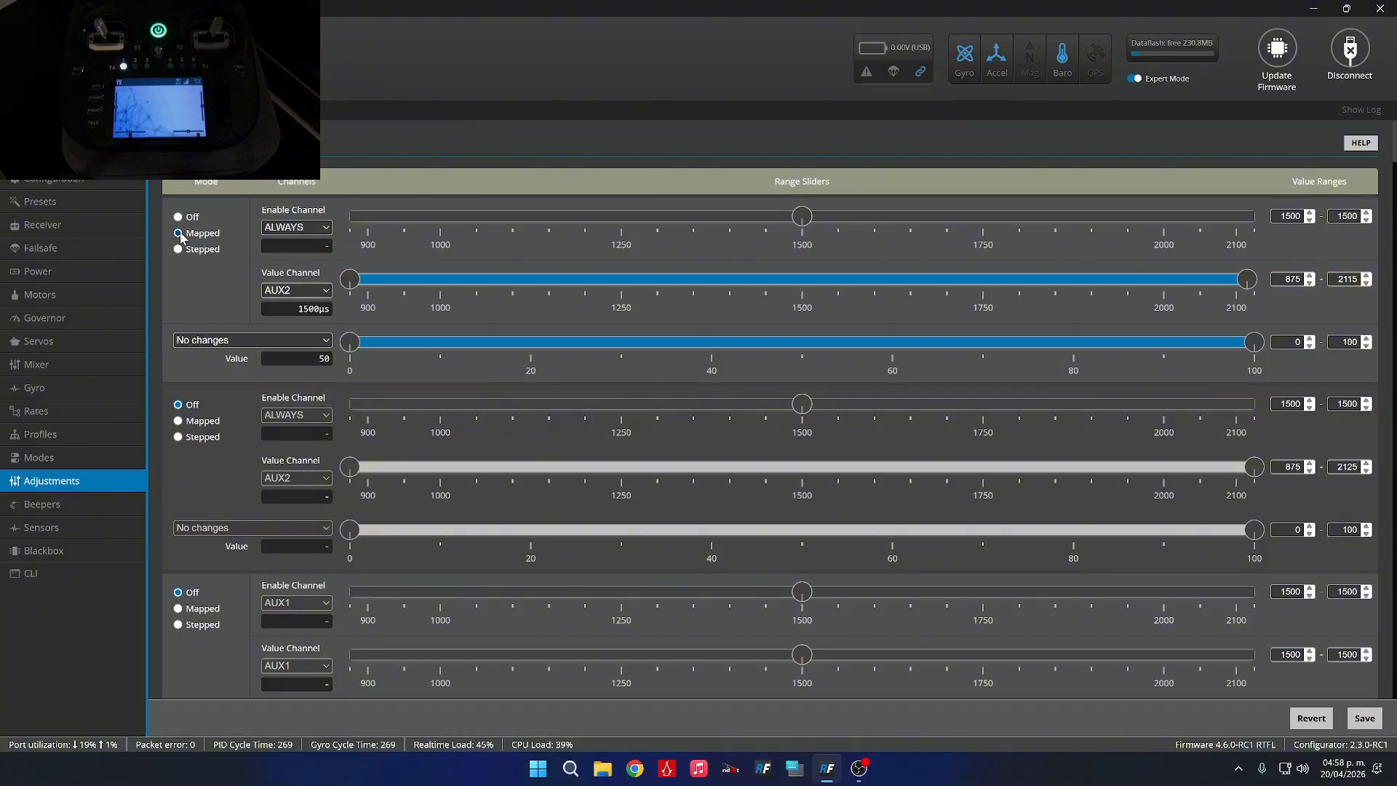
{"action": "left_click", "coordinate": [300, 229]}
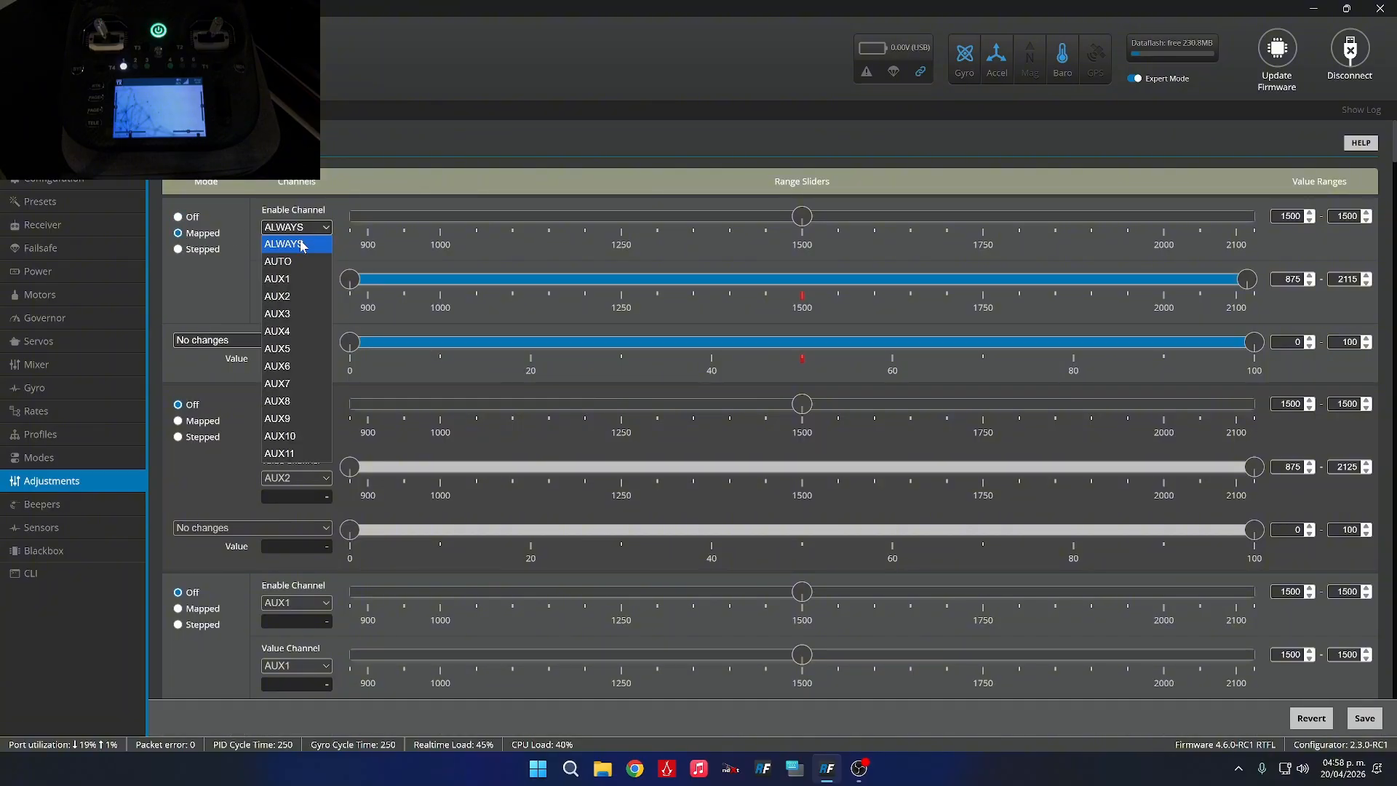
{"action": "left_click", "coordinate": [301, 245]}
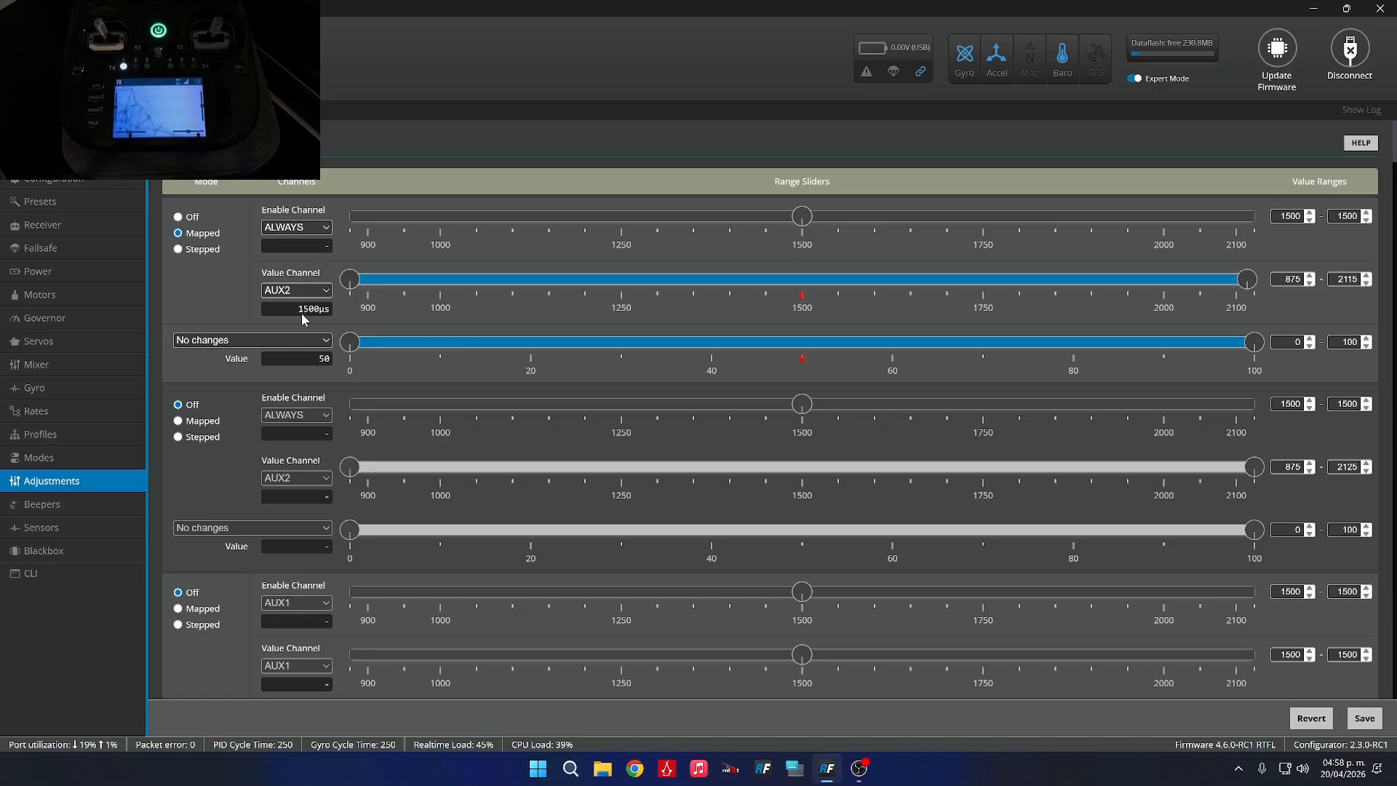
{"action": "left_click", "coordinate": [273, 344]}
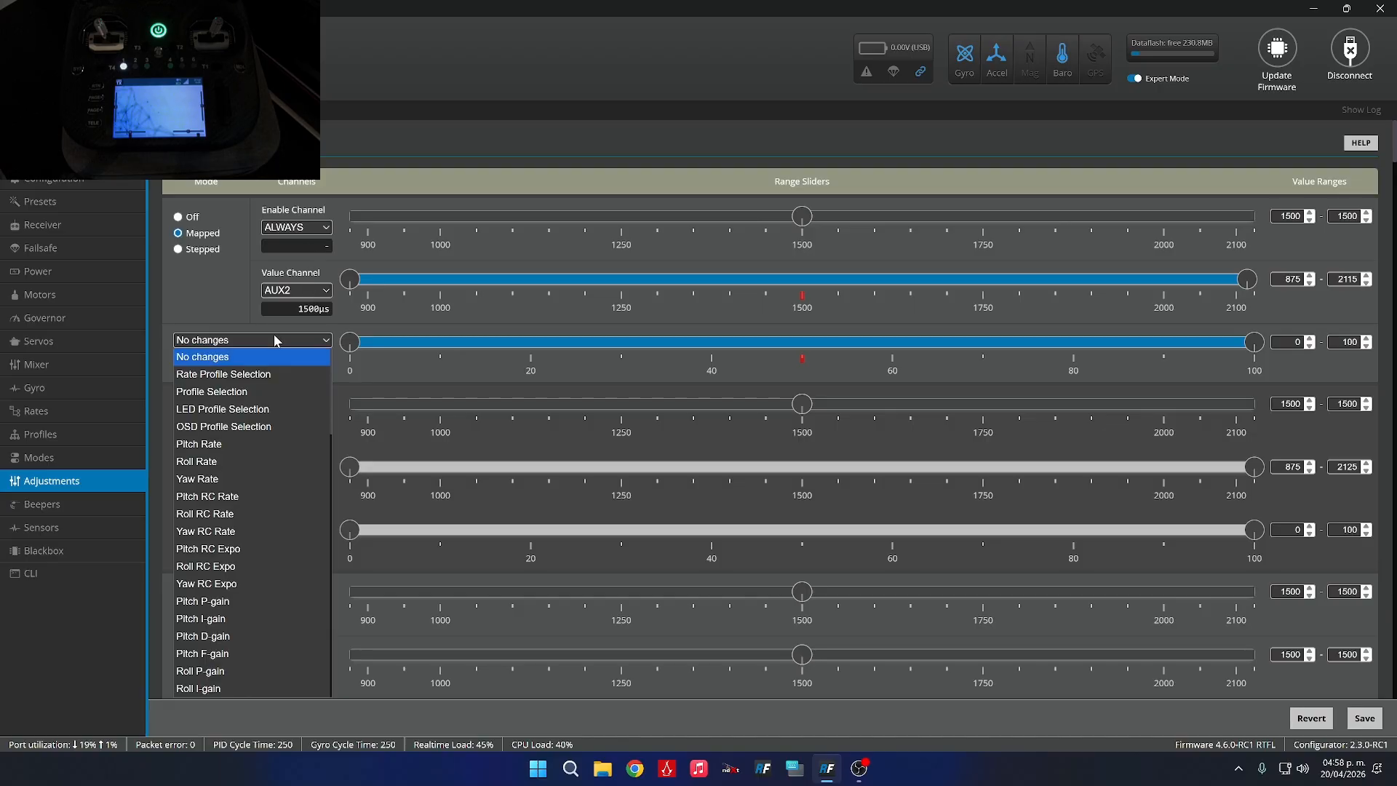
{"action": "left_click", "coordinate": [259, 374]}
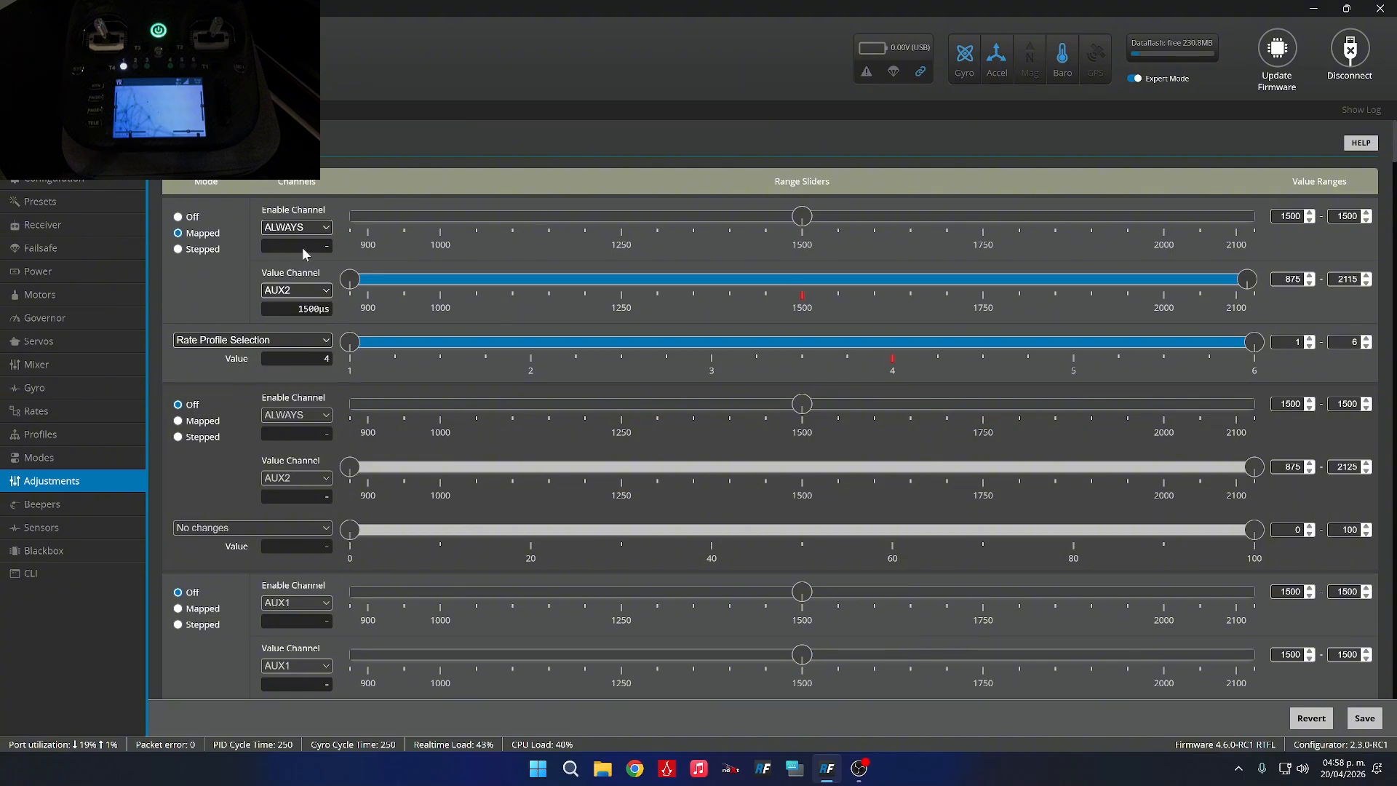
{"action": "left_click", "coordinate": [325, 290]}
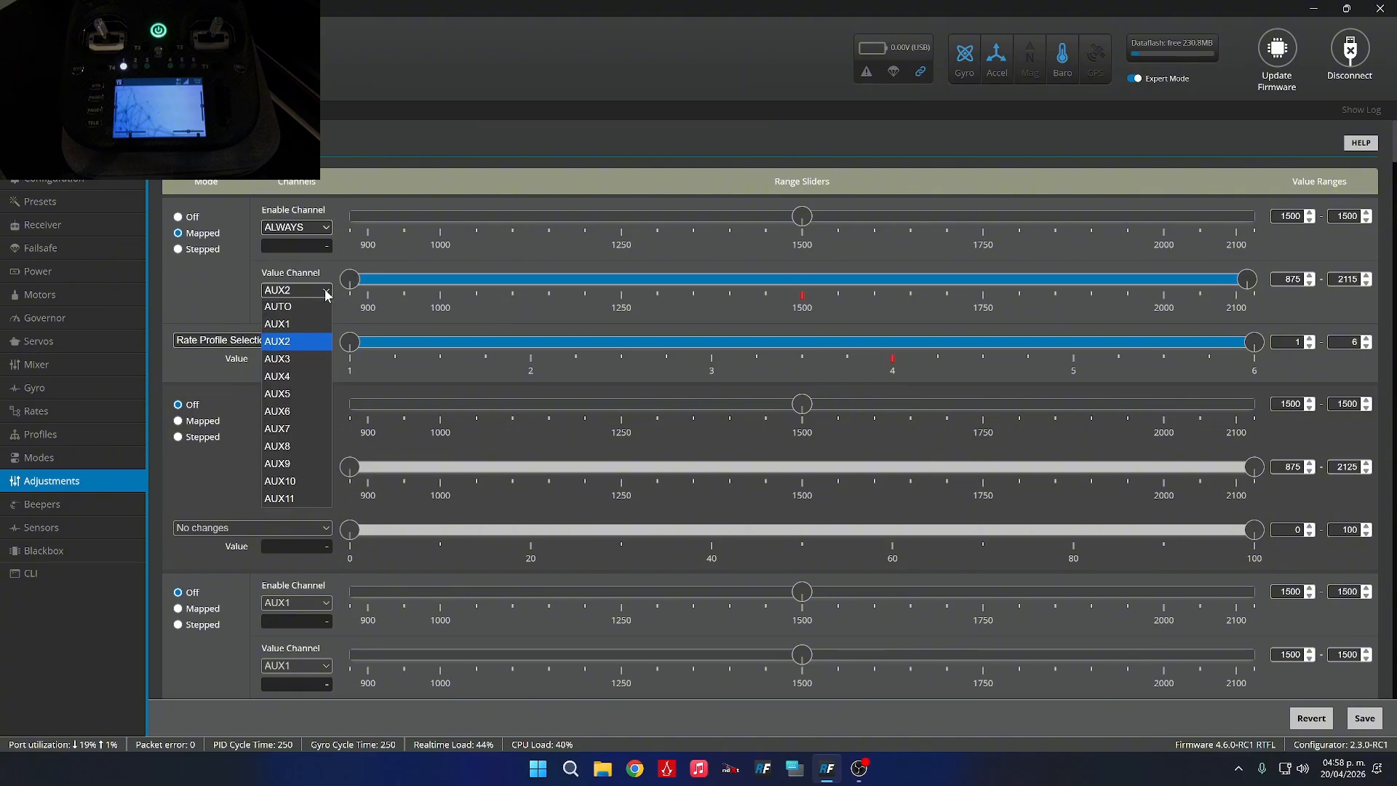
{"action": "left_click", "coordinate": [310, 306]}
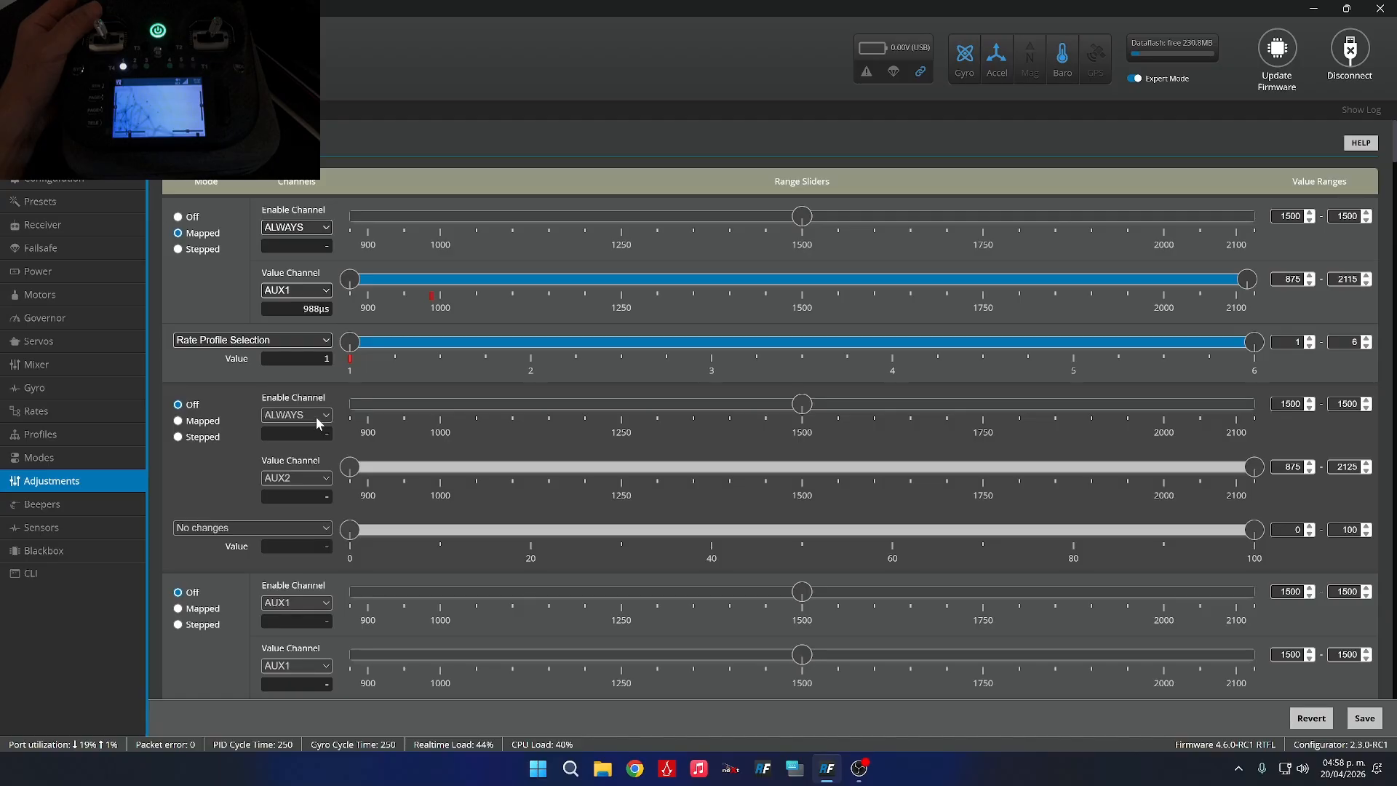
Configure the second adjustment as Mapped Profile Selection, always enabled, with its value channel auto-detected as AUX1.
{"action": "left_click", "coordinate": [215, 426]}
{"action": "left_click", "coordinate": [317, 419]}
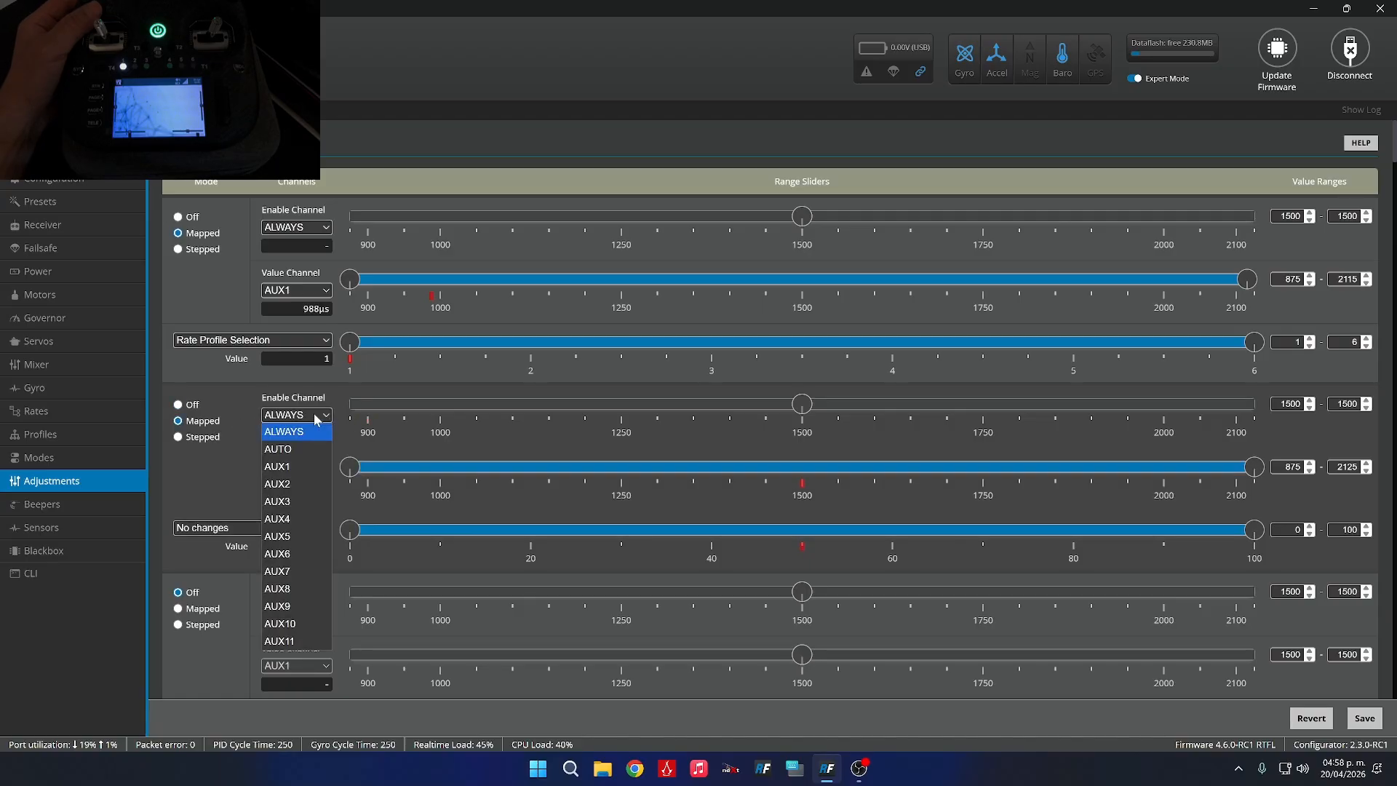
{"action": "left_click", "coordinate": [315, 435]}
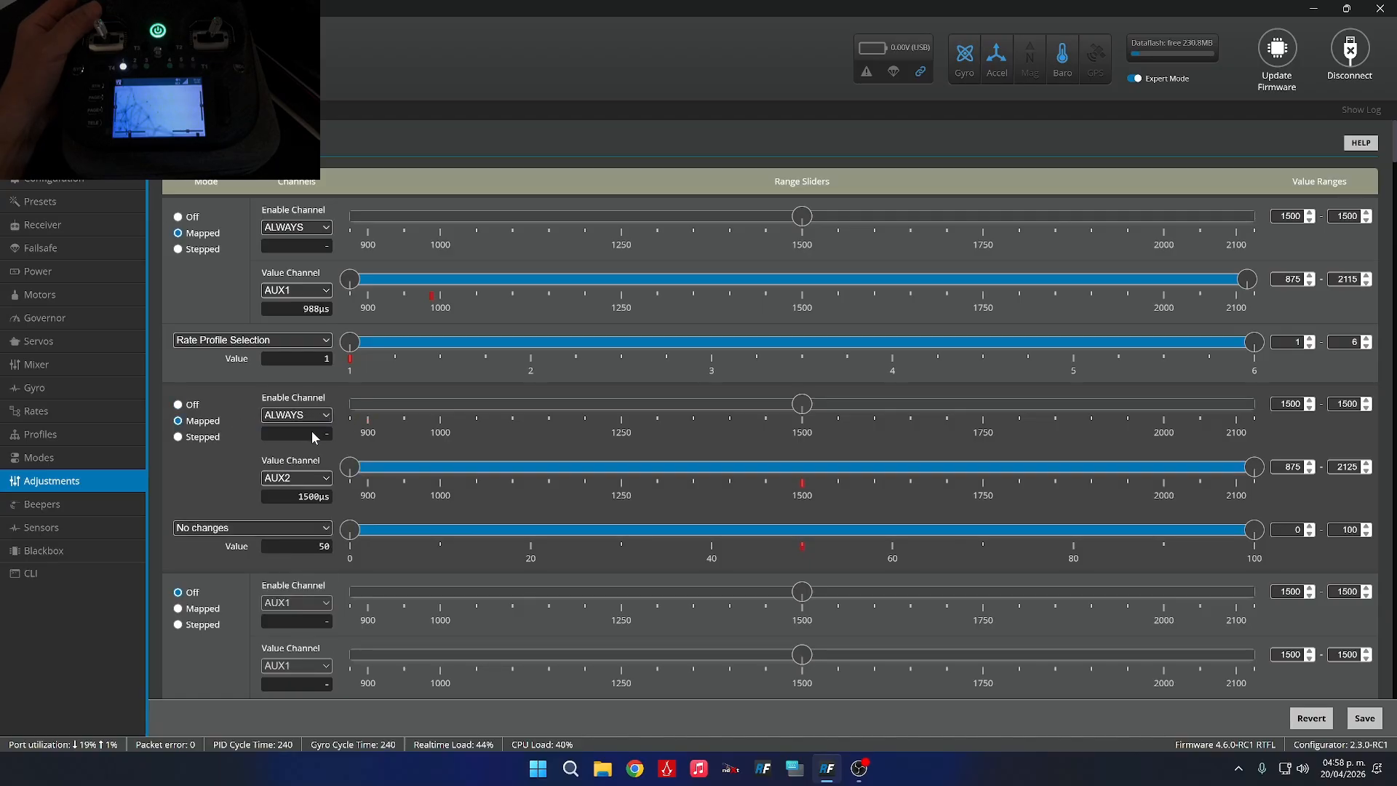
{"action": "left_click", "coordinate": [278, 525]}
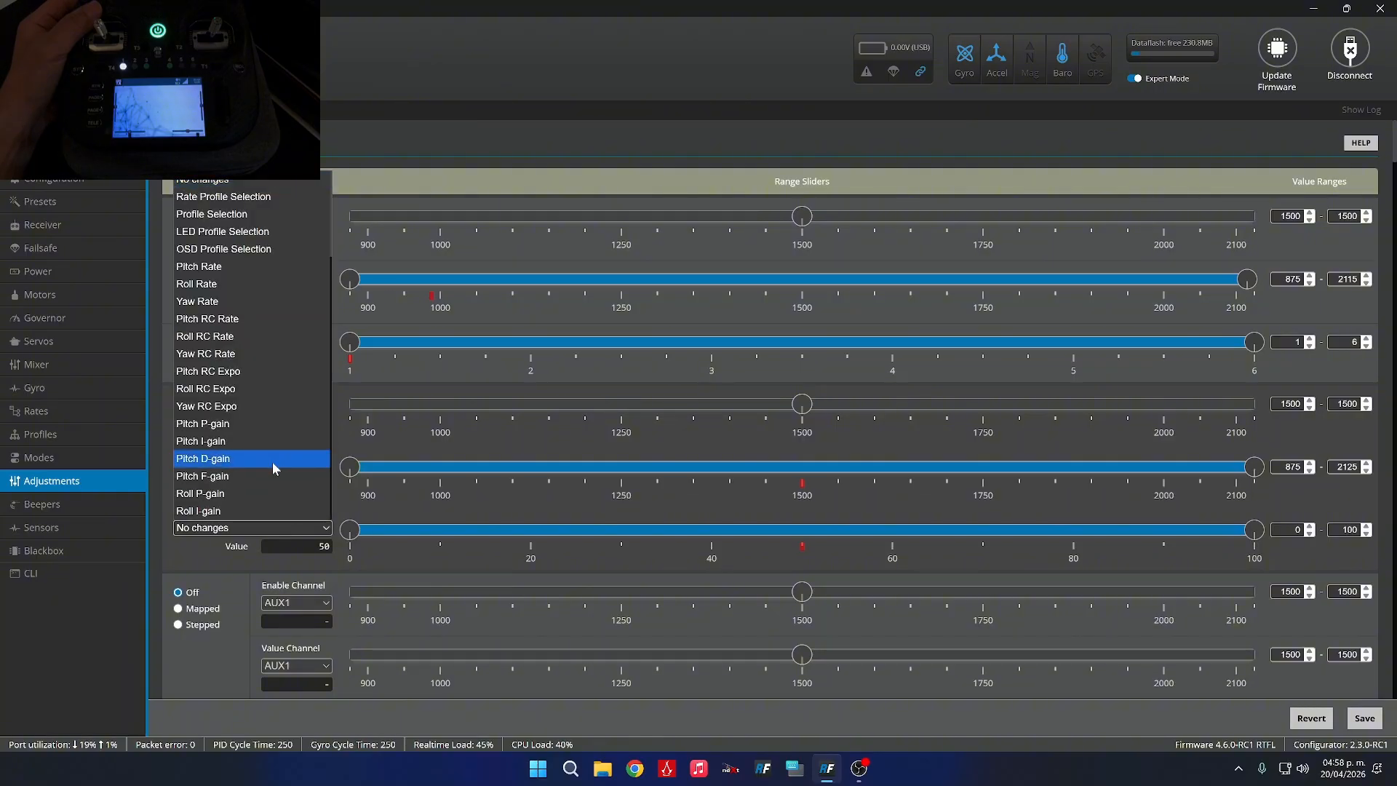
{"action": "left_click", "coordinate": [256, 218]}
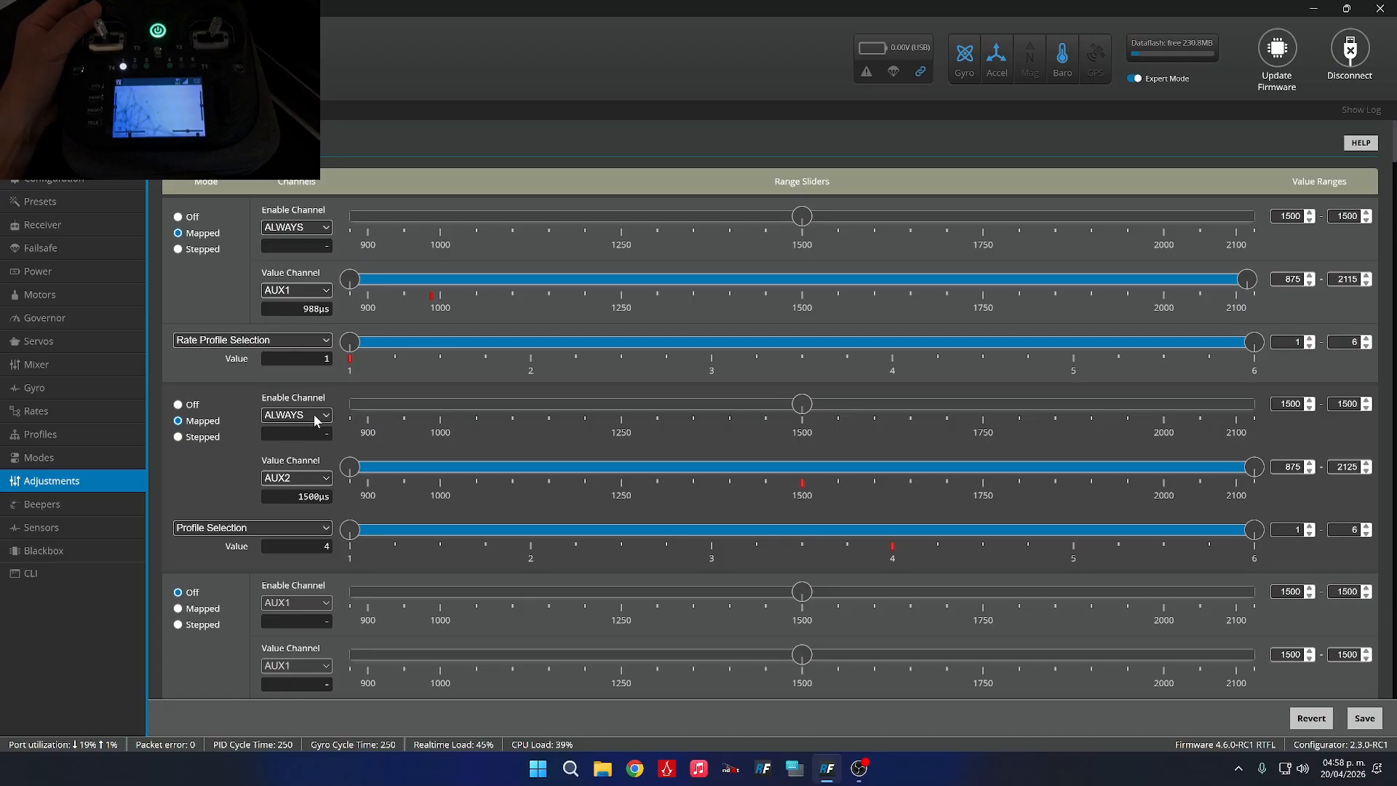
{"action": "left_click", "coordinate": [310, 482]}
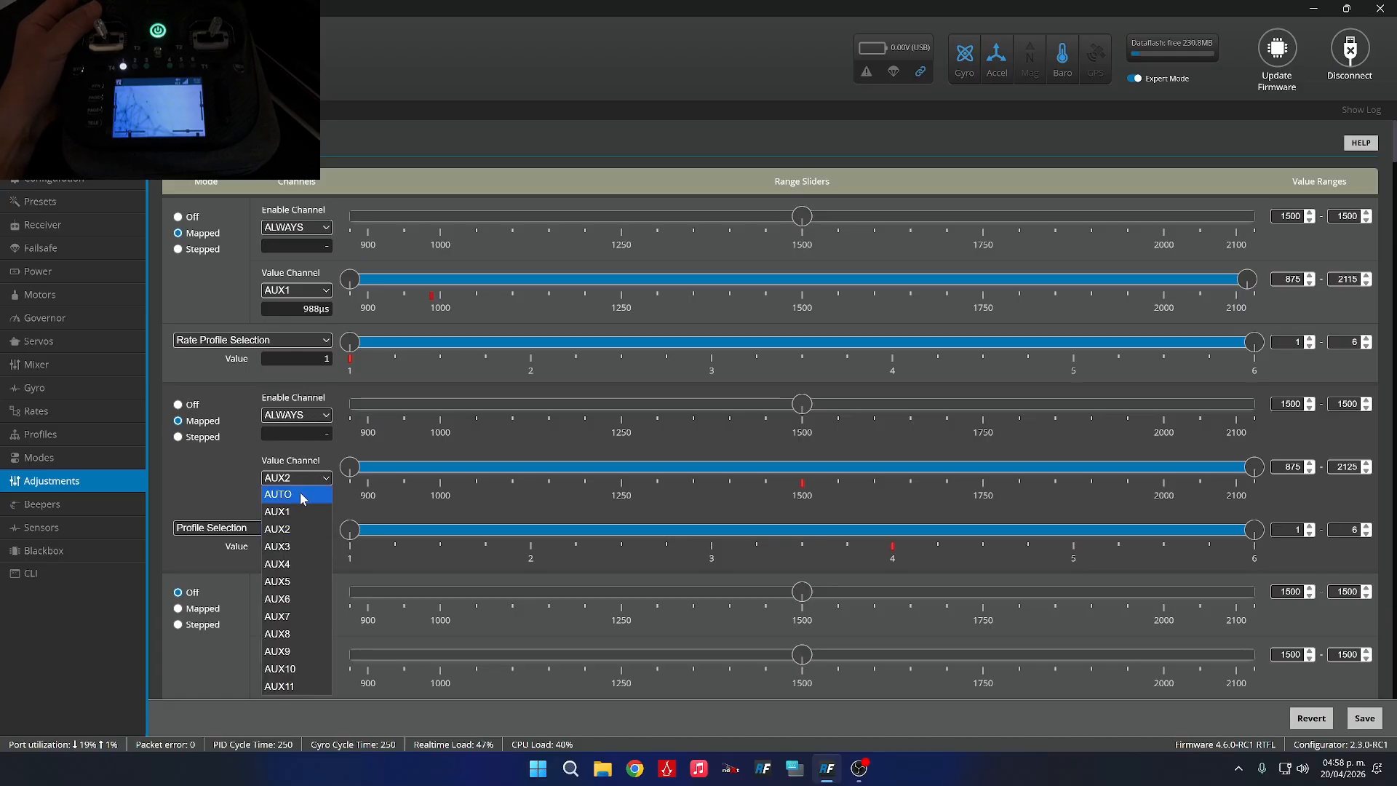
{"action": "left_click", "coordinate": [302, 492]}
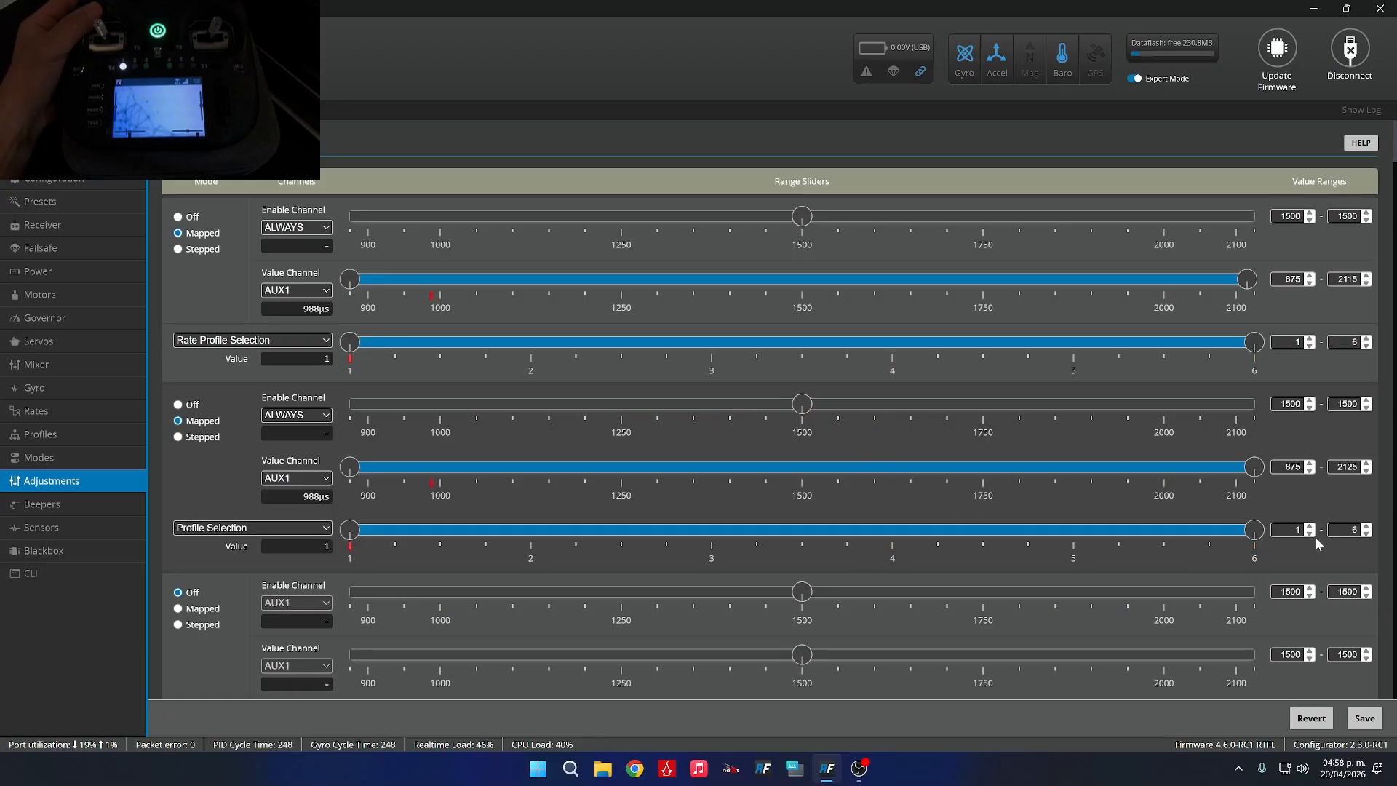
Limit both the Profile Selection and Rate Profile Selection value ranges to 1–3 and save the adjustments.
{"action": "left_click_drag", "start_coordinate": [1227, 536], "coordinate": [743, 541]}
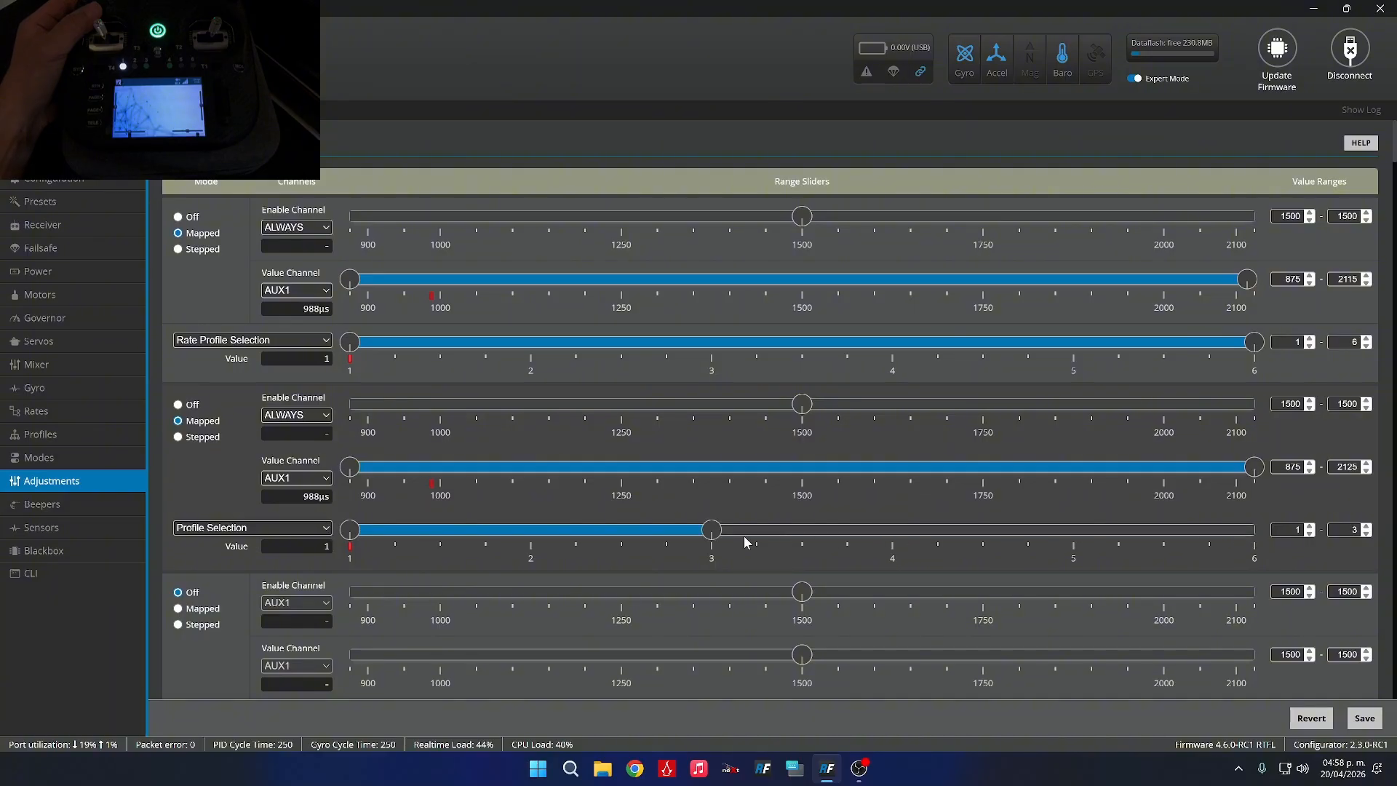
{"action": "left_click_drag", "start_coordinate": [1256, 344], "coordinate": [724, 360]}
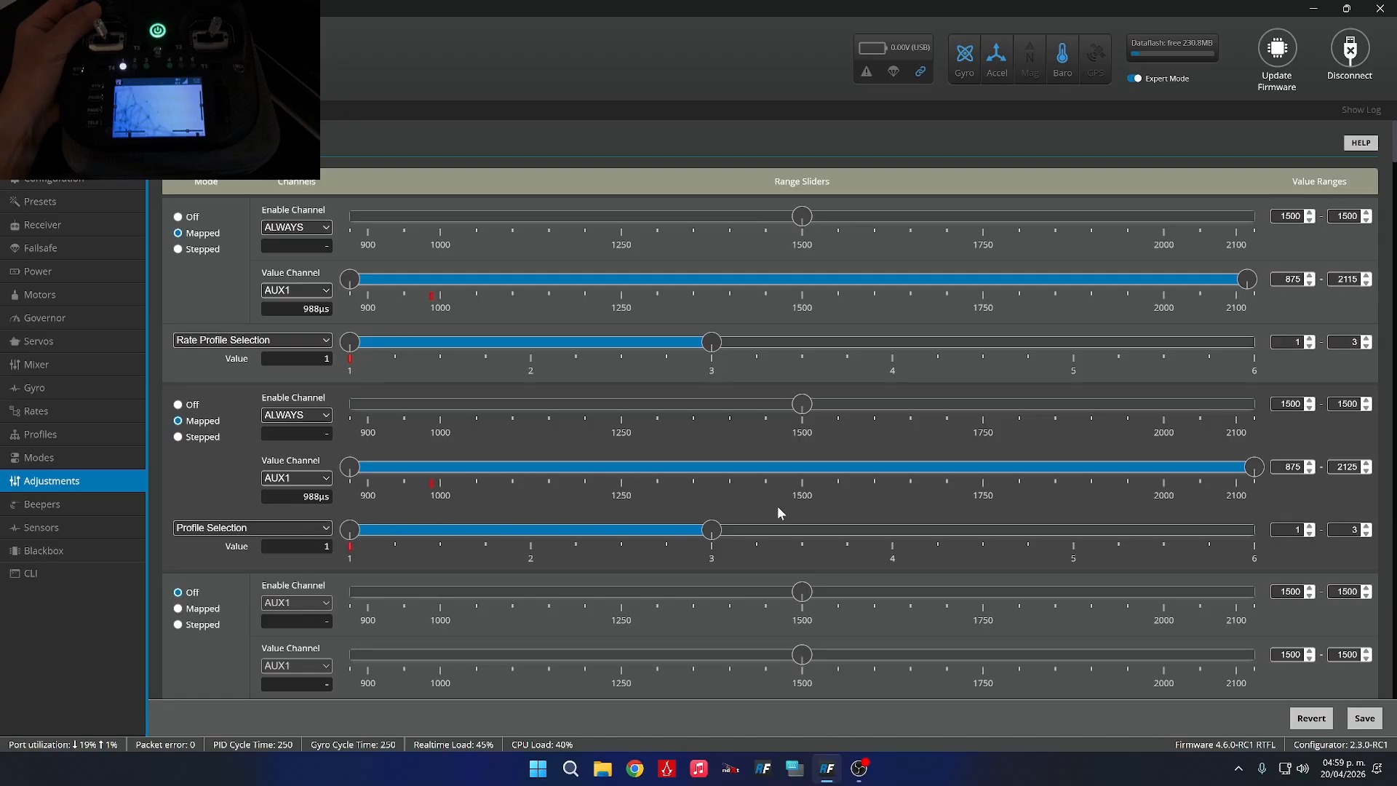
{"action": "left_click", "coordinate": [1365, 719]}
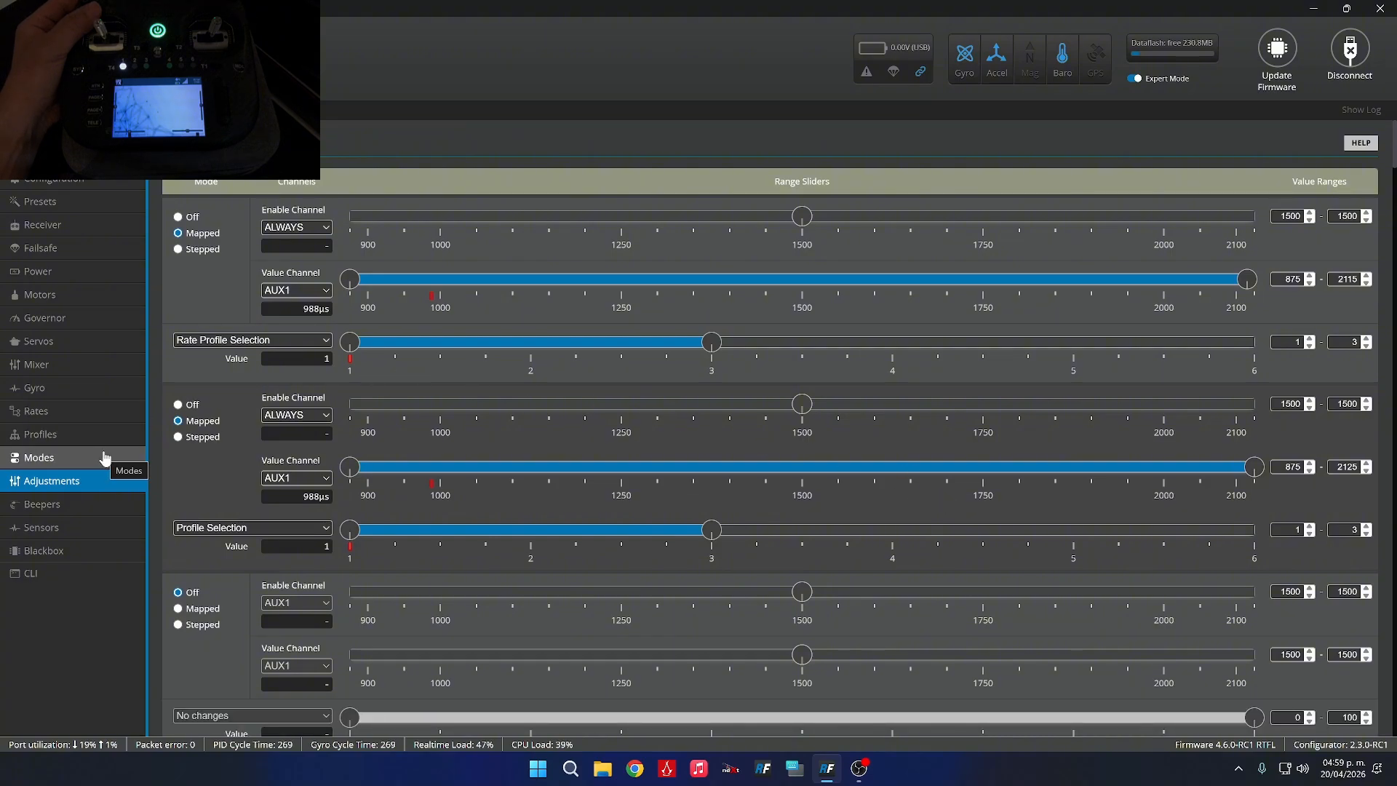
Review the rates, profile, motor, governor and receiver status pages, and disconnect the flight controller.
{"action": "left_click", "coordinate": [93, 413]}
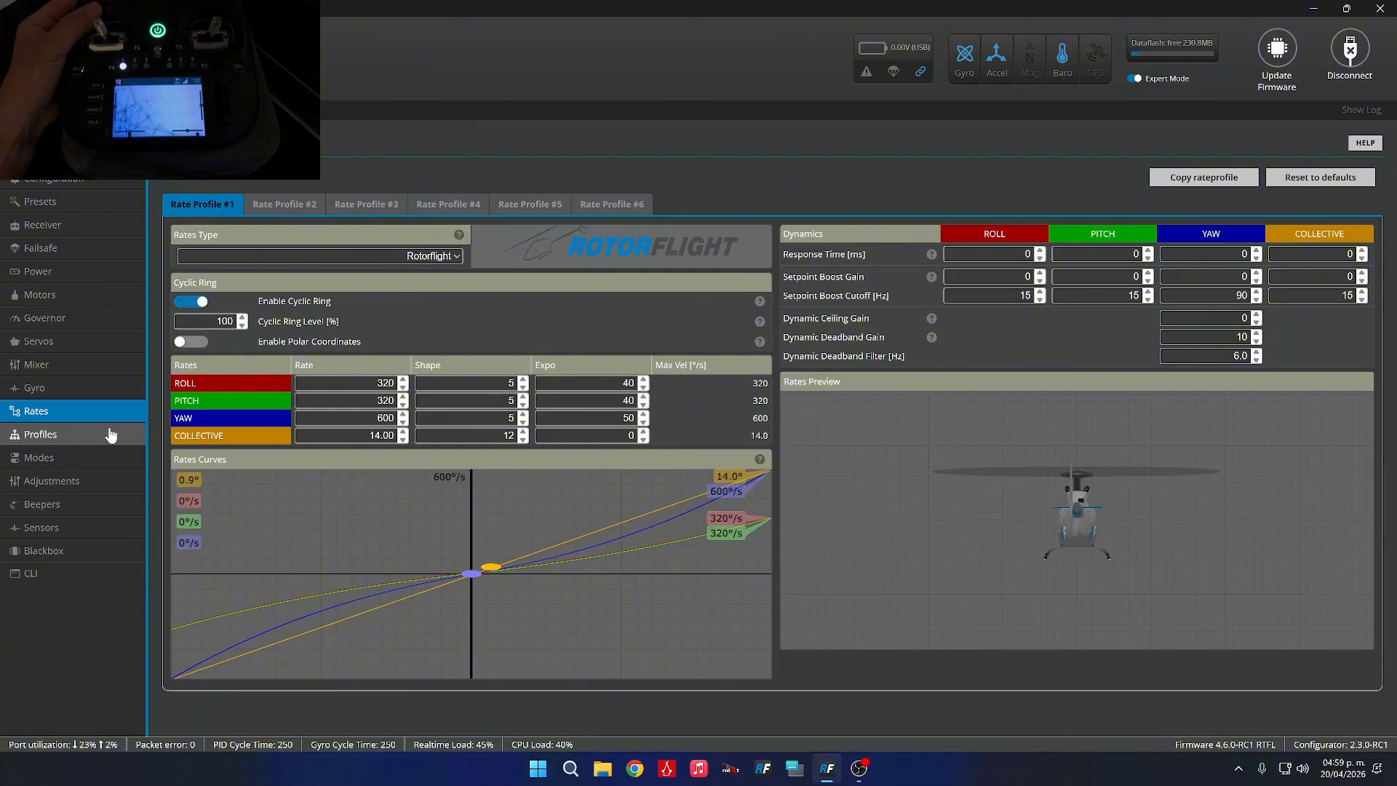
{"action": "left_click", "coordinate": [107, 427]}
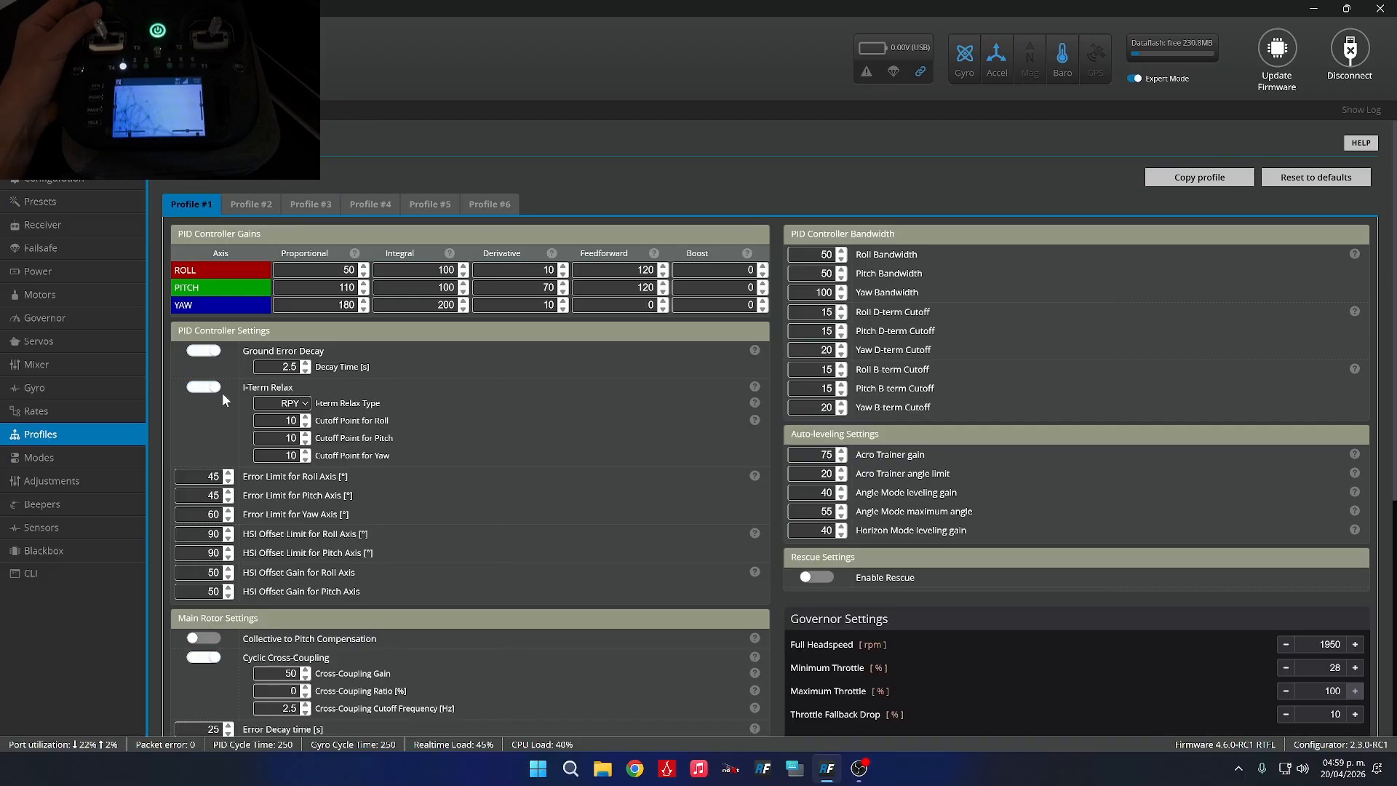
{"action": "left_click", "coordinate": [44, 131]}
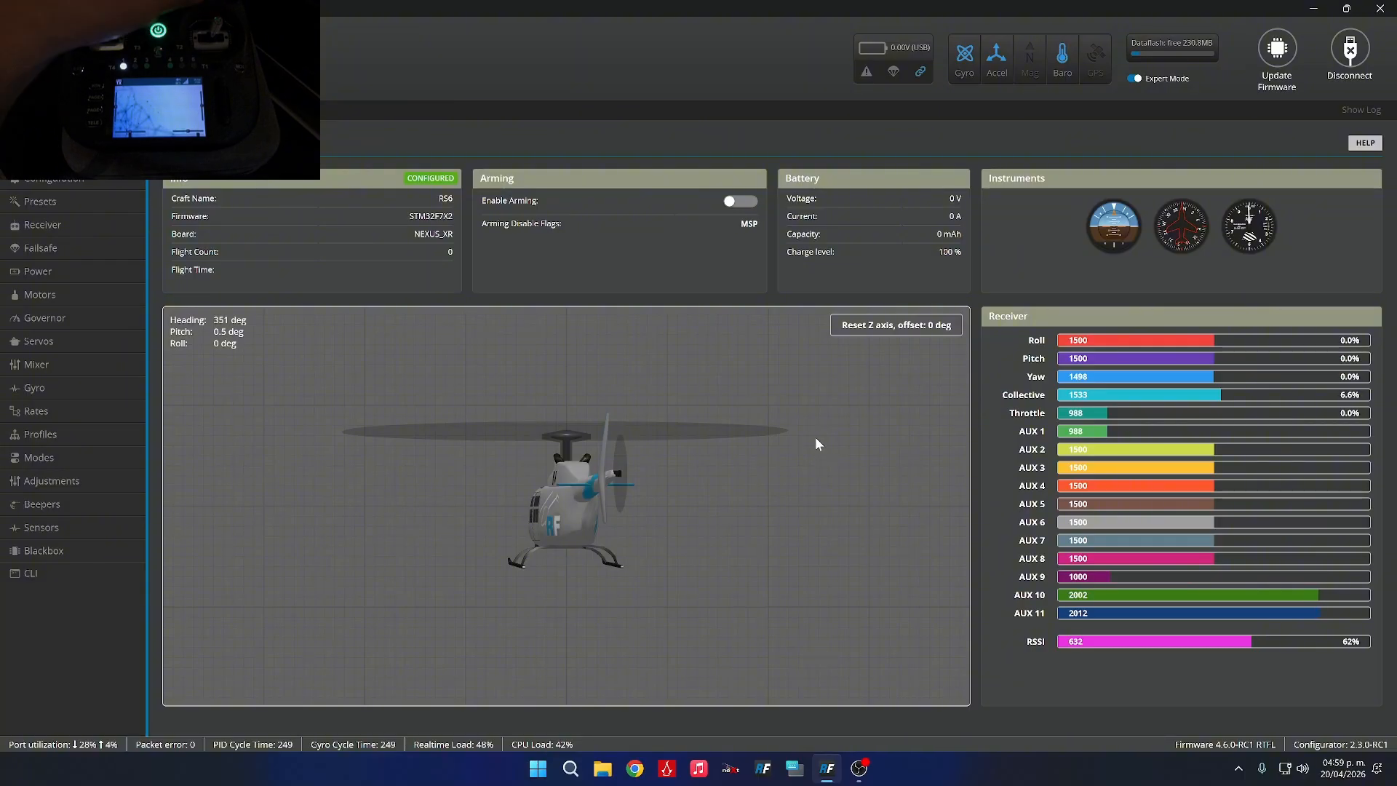
{"action": "left_click", "coordinate": [136, 301]}
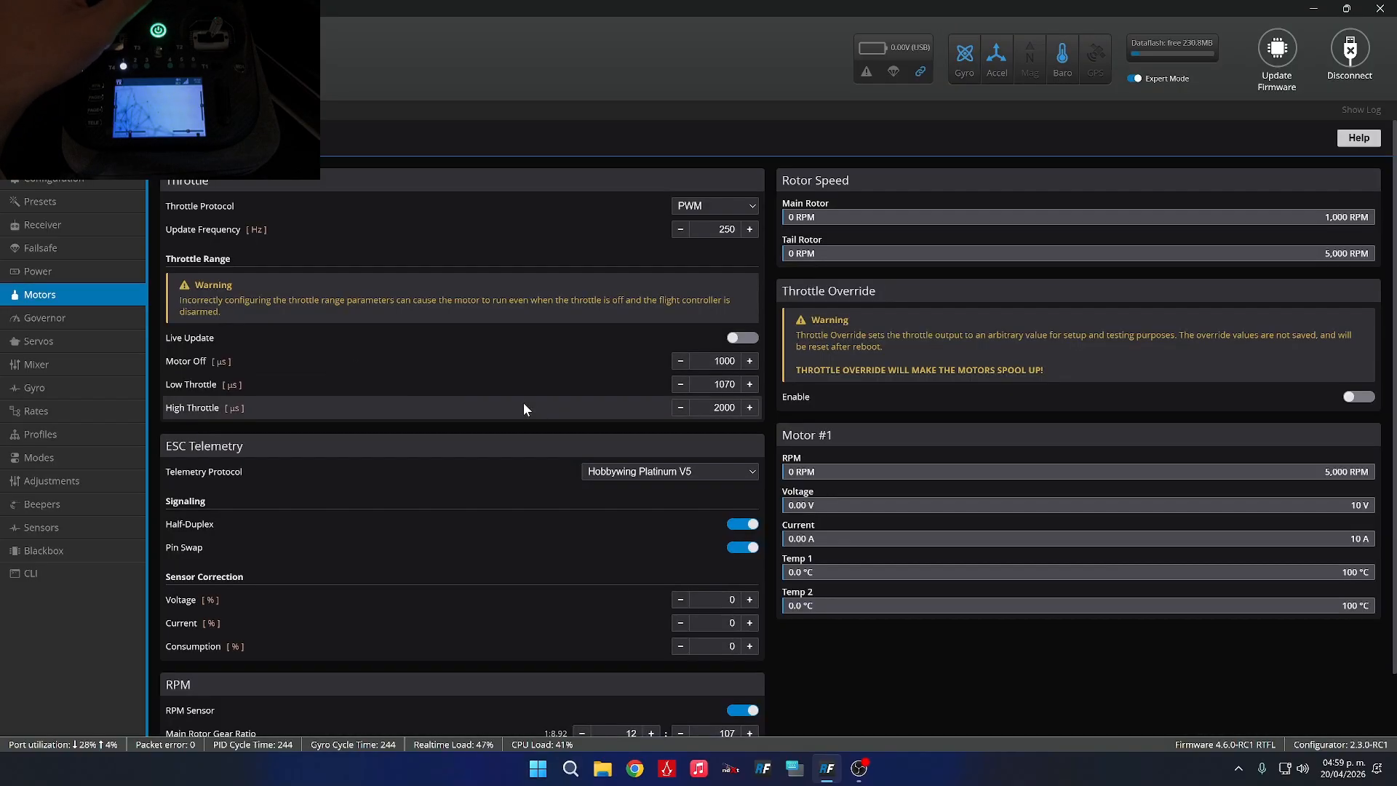
{"action": "left_click", "coordinate": [127, 318]}
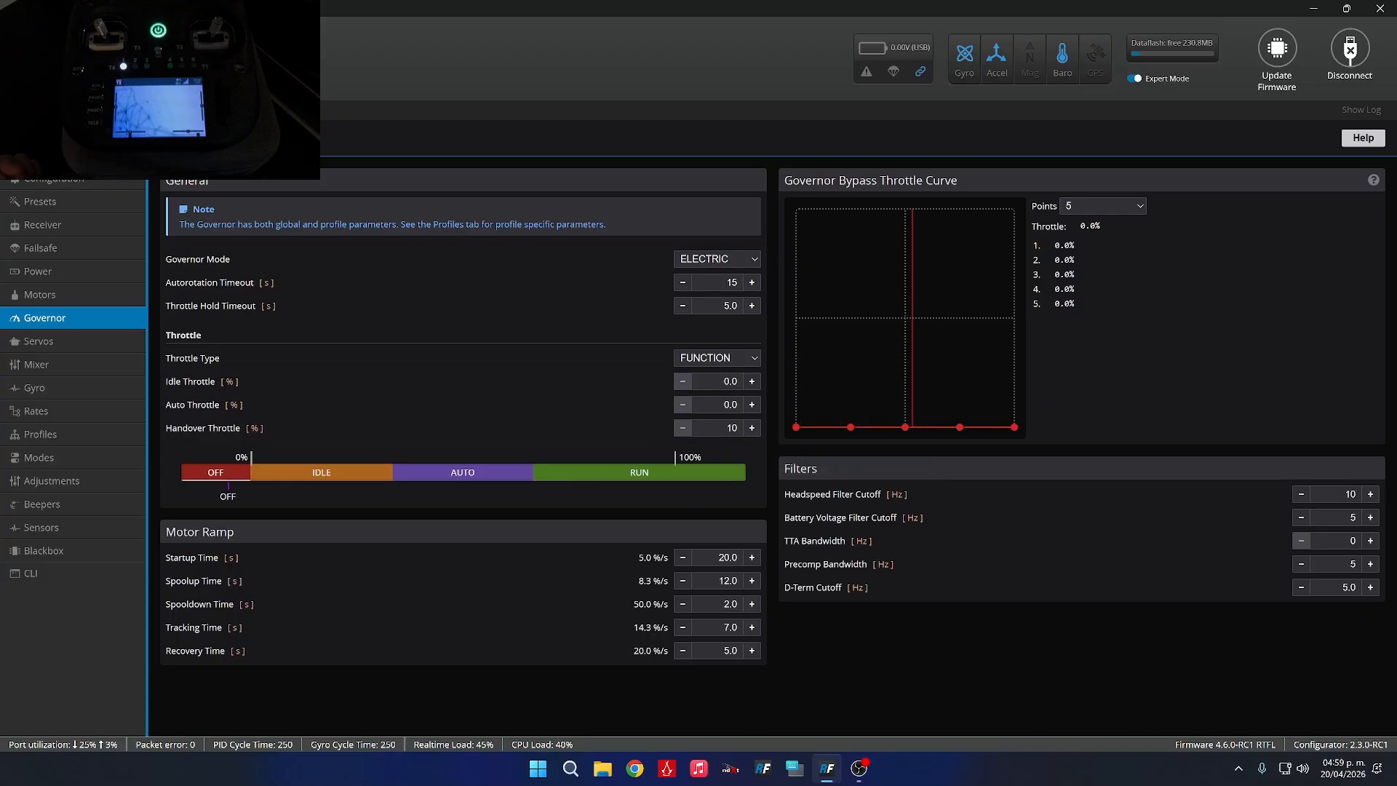
{"action": "left_click", "coordinate": [50, 132]}
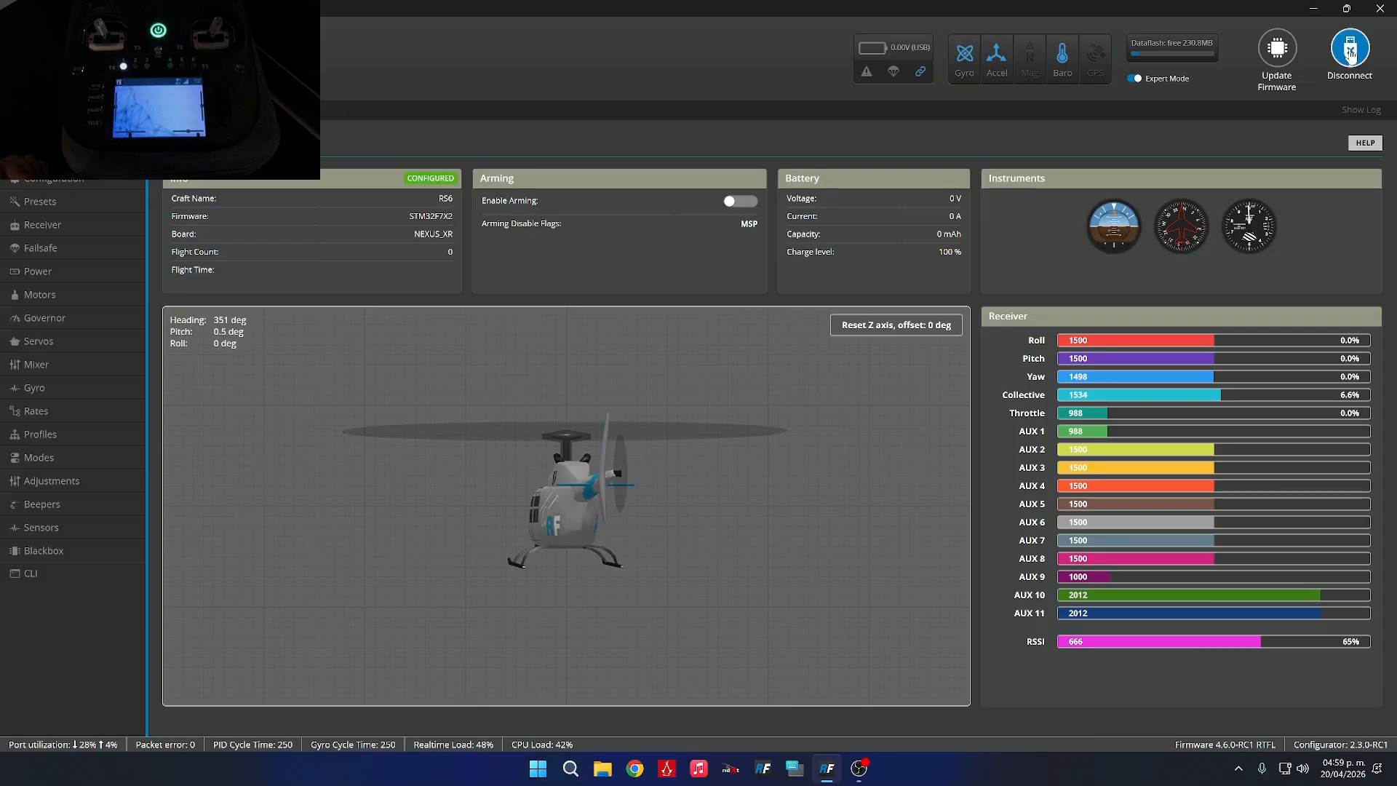
{"action": "left_click", "coordinate": [1350, 51]}
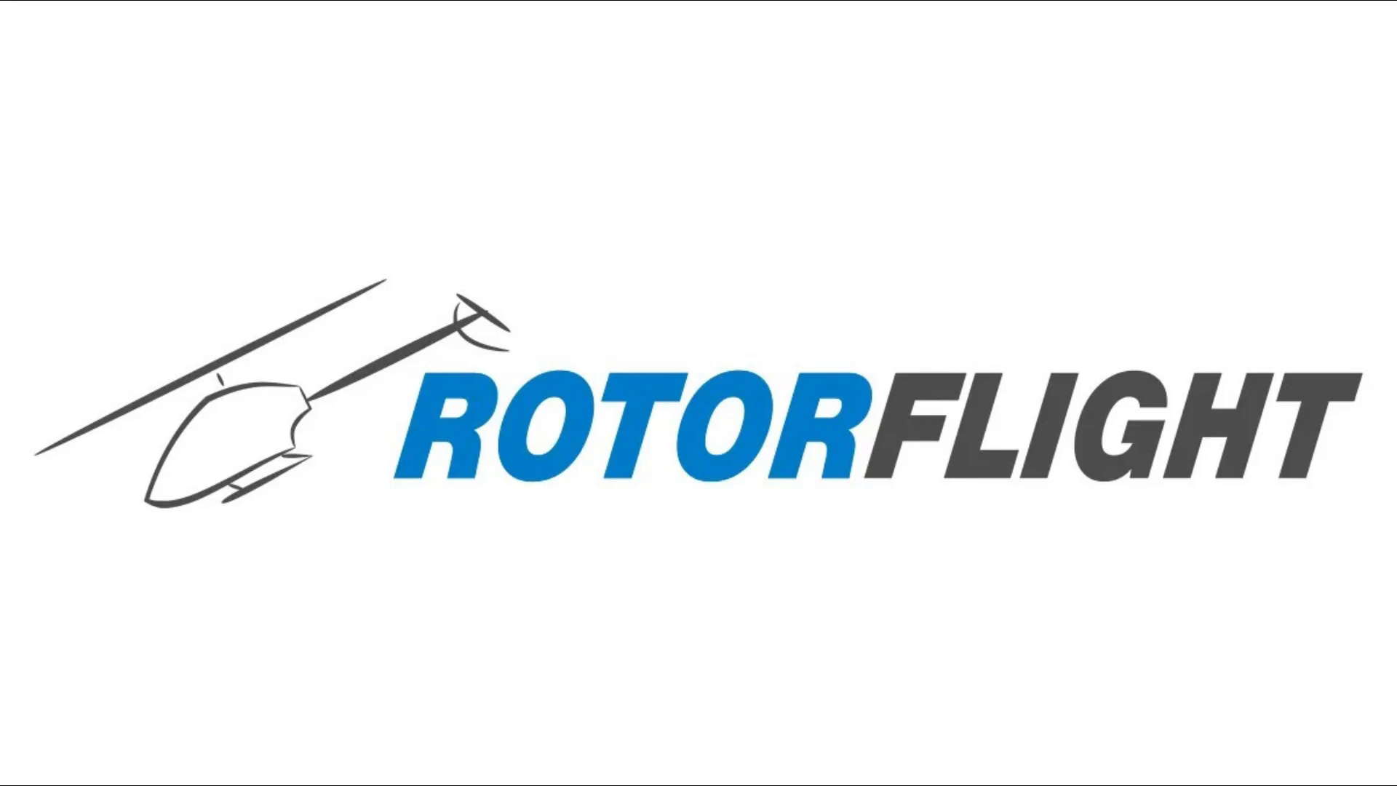